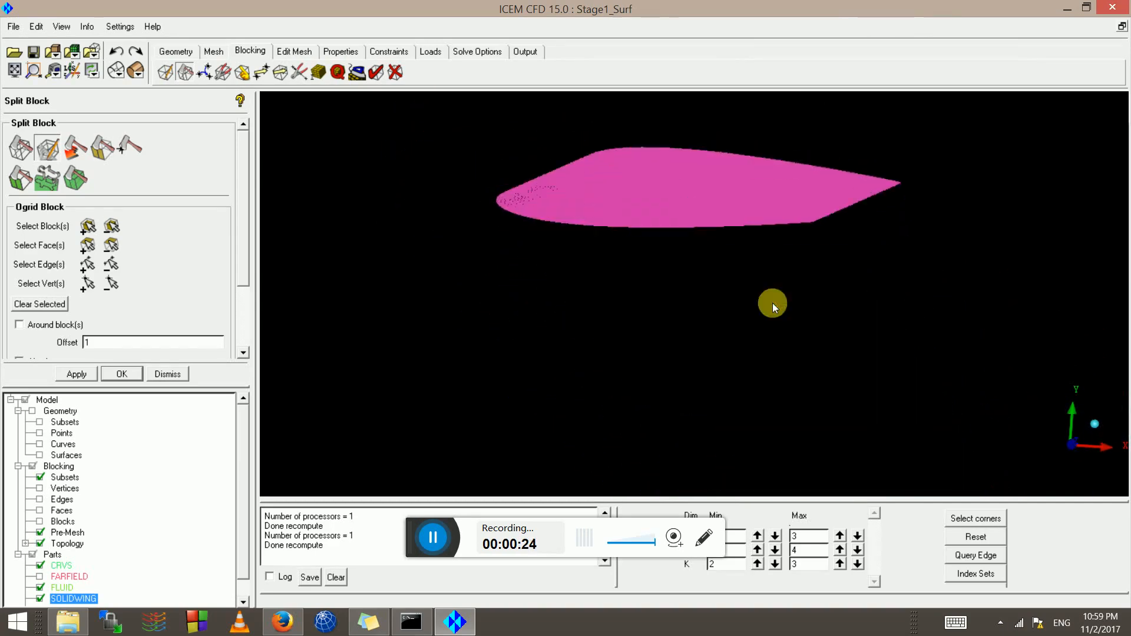
Rotate, pan and zoom the wing until its tip fills the view, pointing right
drag(503, 204, 669, 319)
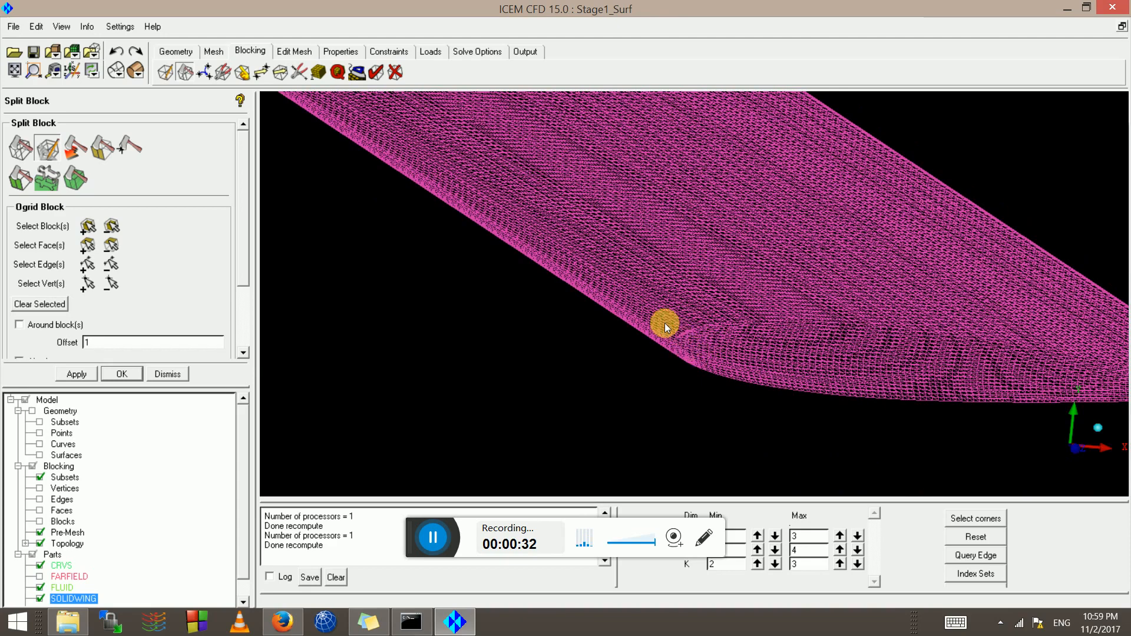
middle_drag(916, 343, 512, 276)
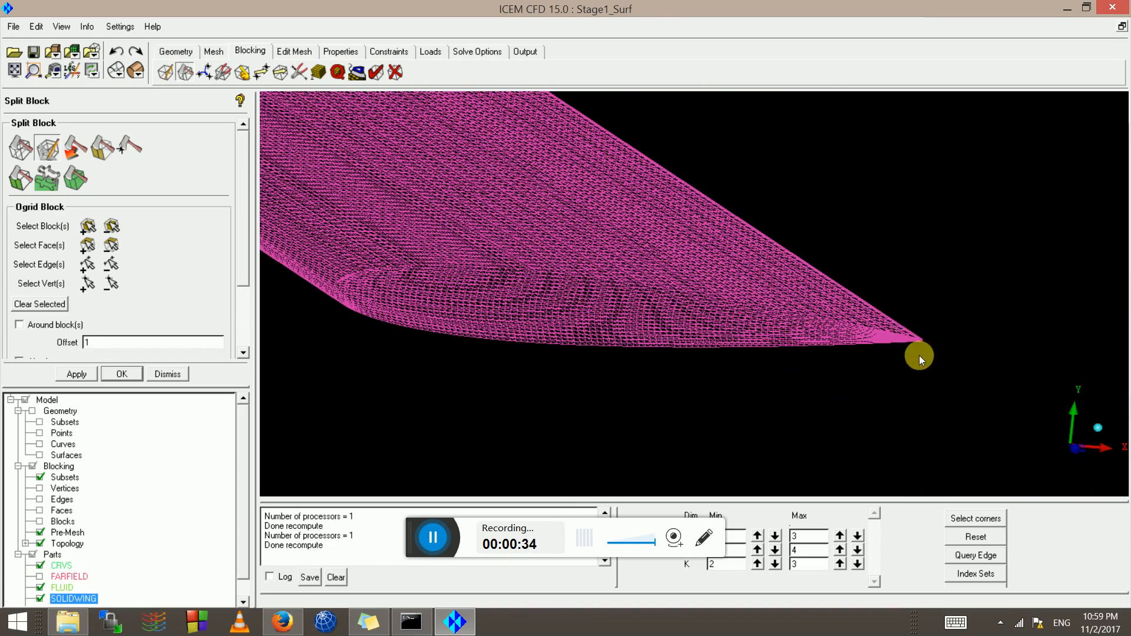
middle_drag(918, 356, 627, 310)
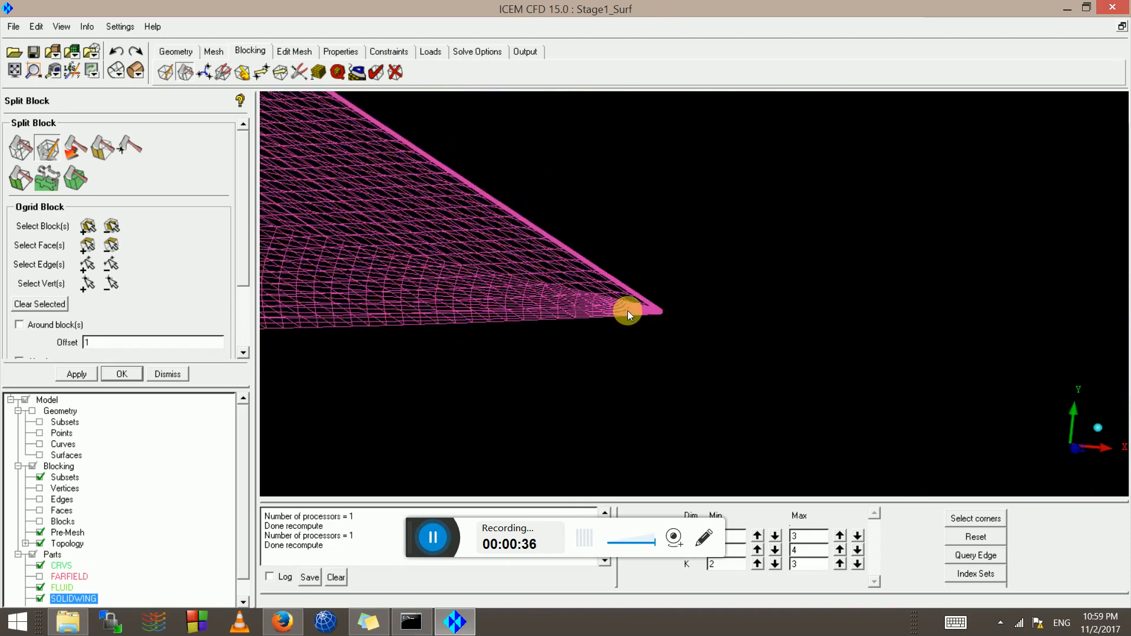
scroll(627, 310, up, 6)
drag(617, 306, 670, 312)
scroll(614, 312, up, 7)
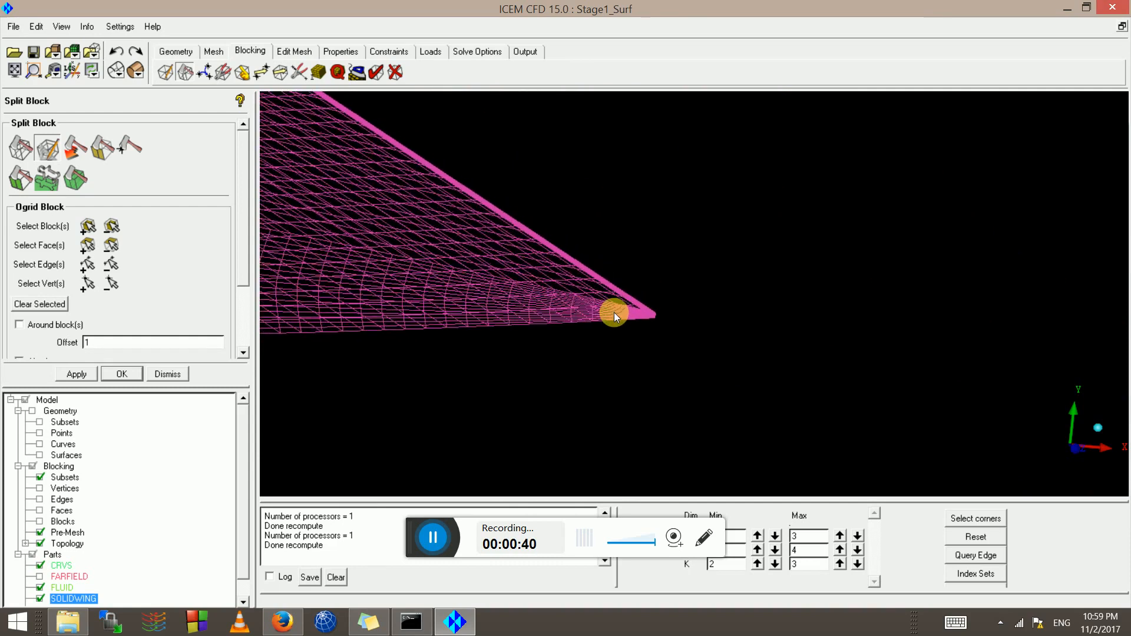
Orbit around the wing tip to inspect its thickness, tip face and pre-mesh spacing
drag(605, 319, 468, 203)
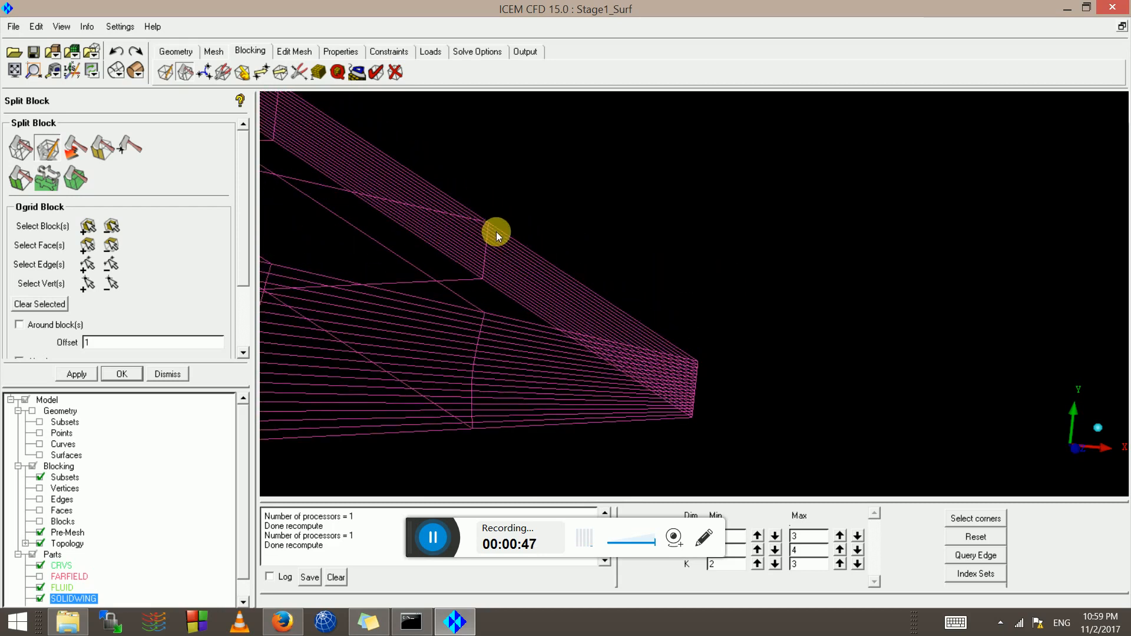
drag(390, 235, 348, 193)
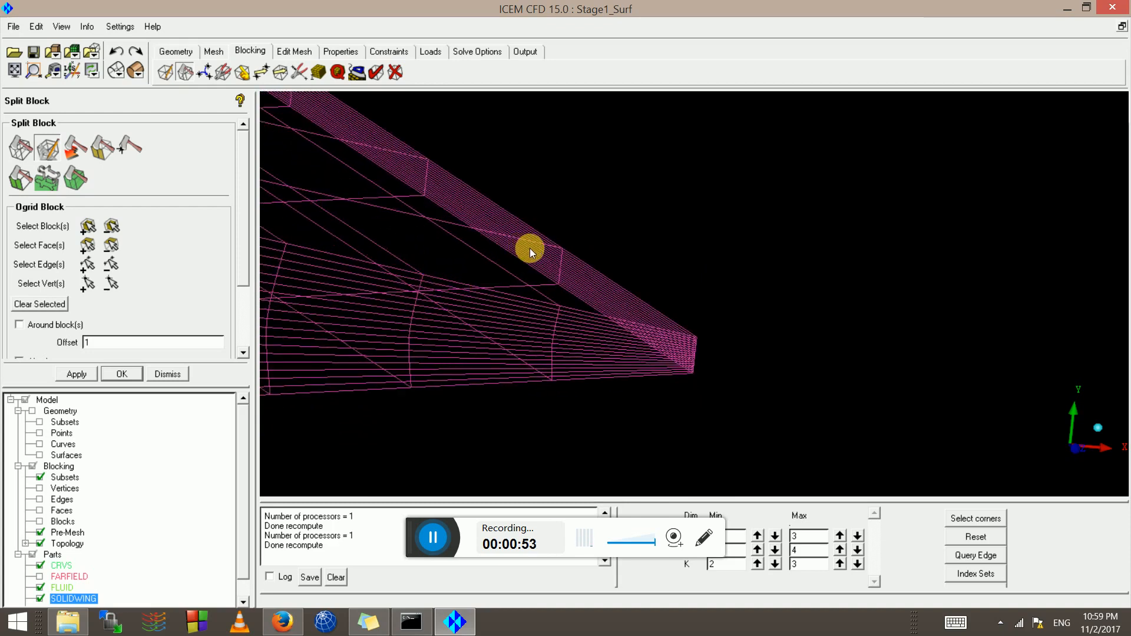
scroll(532, 259, down, 3)
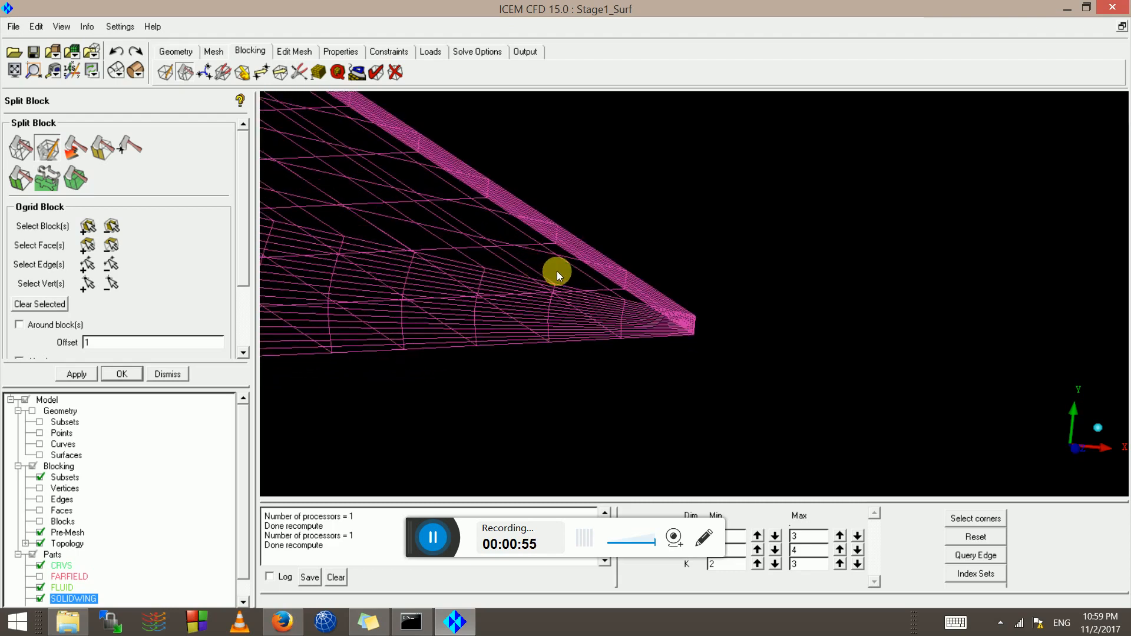
scroll(574, 296, up, 4)
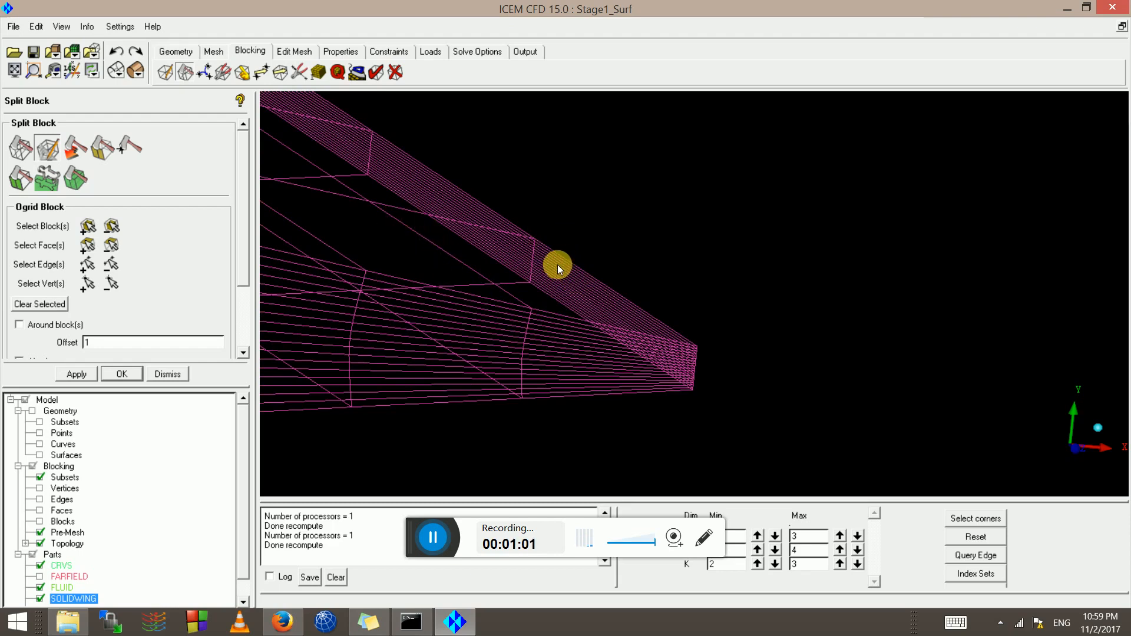
scroll(565, 261, up, 3)
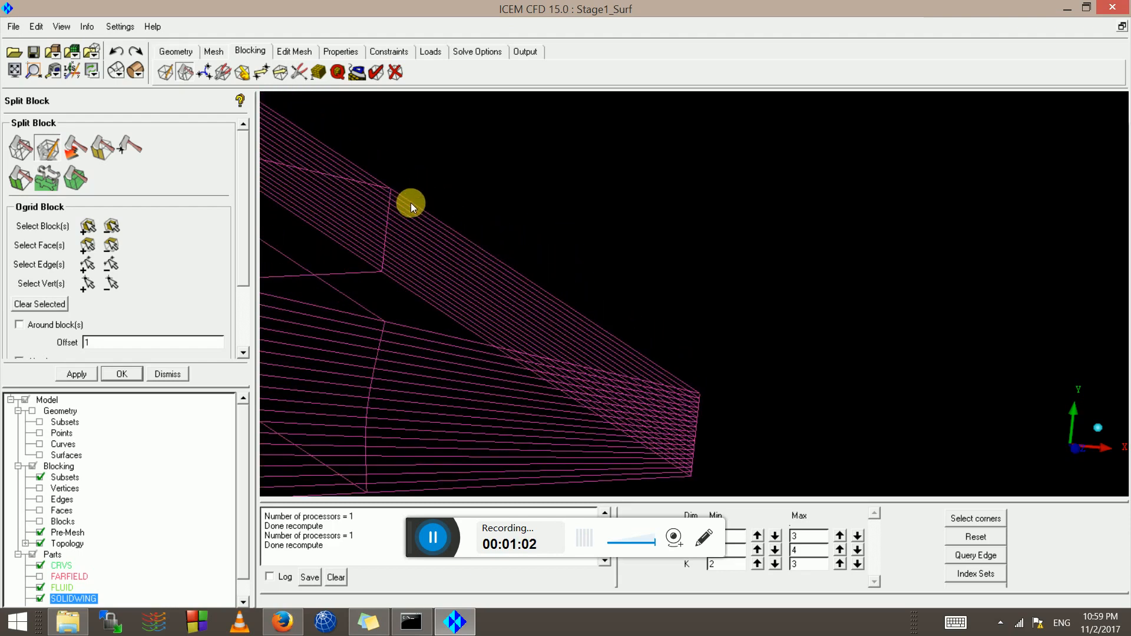
scroll(411, 203, down, 6)
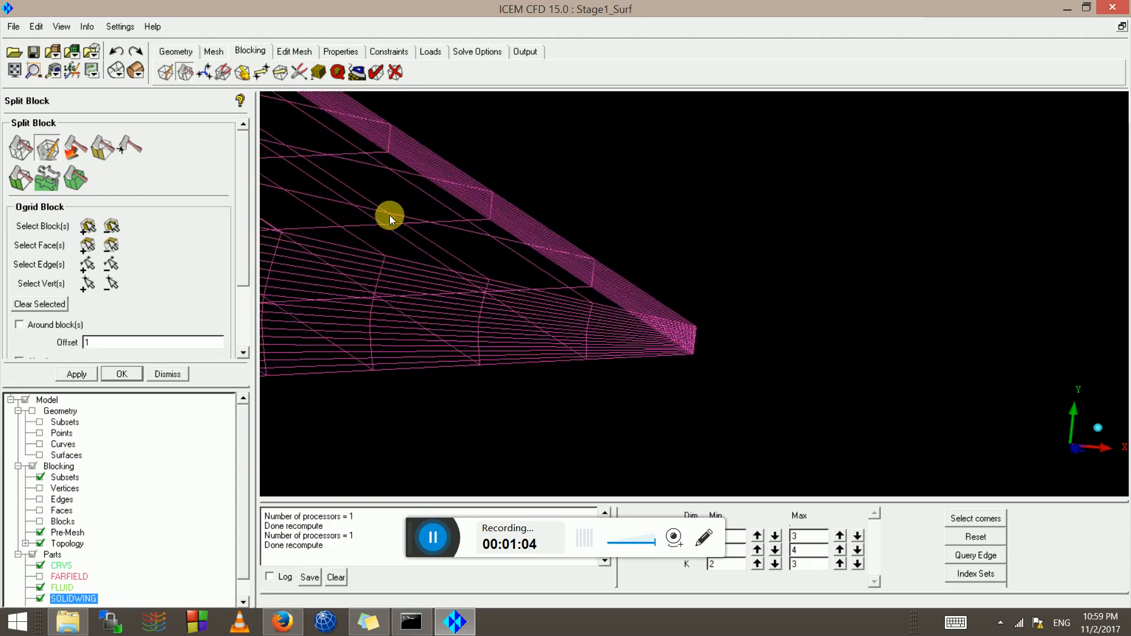
drag(389, 216, 504, 213)
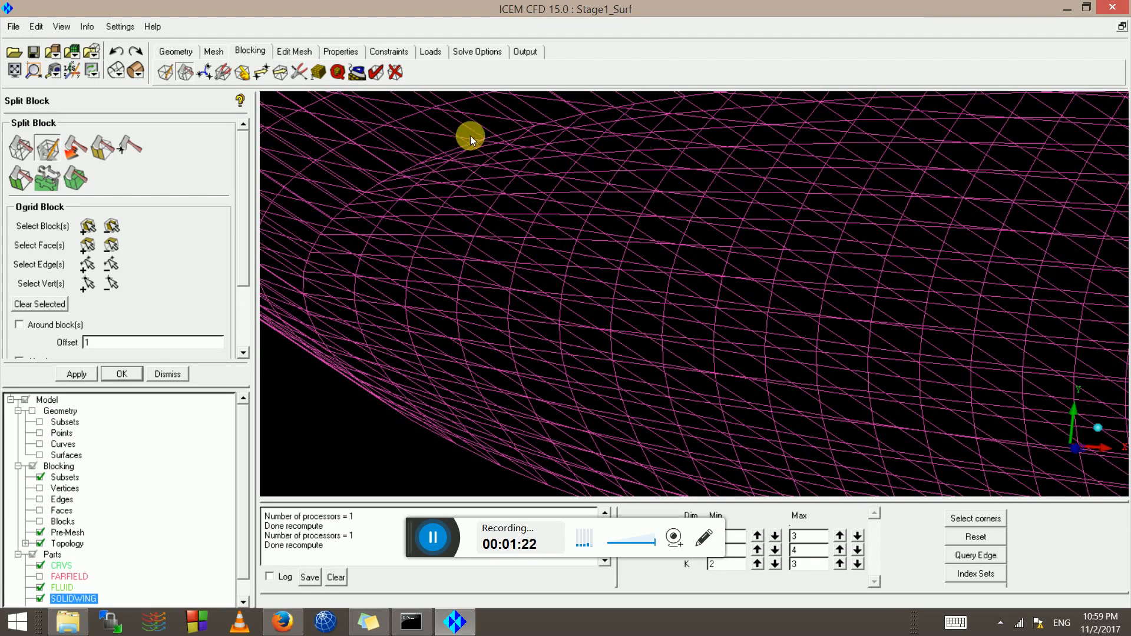
scroll(527, 273, down, 2)
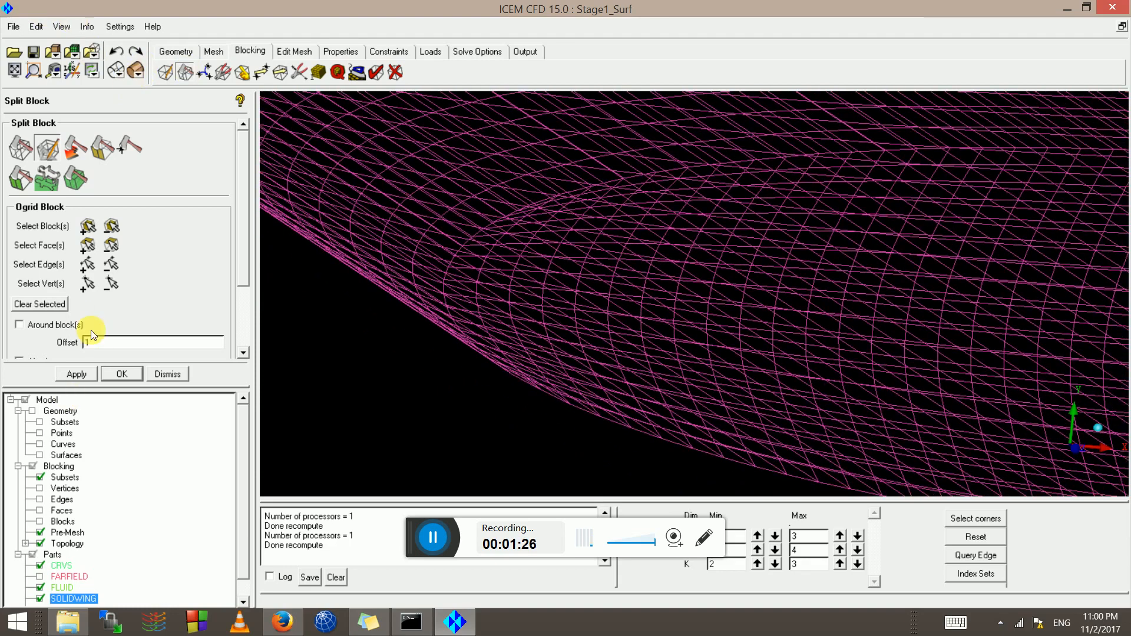
Show the pre-mesh as solid shaded surfaces and inspect the leading-edge corner
click(132, 66)
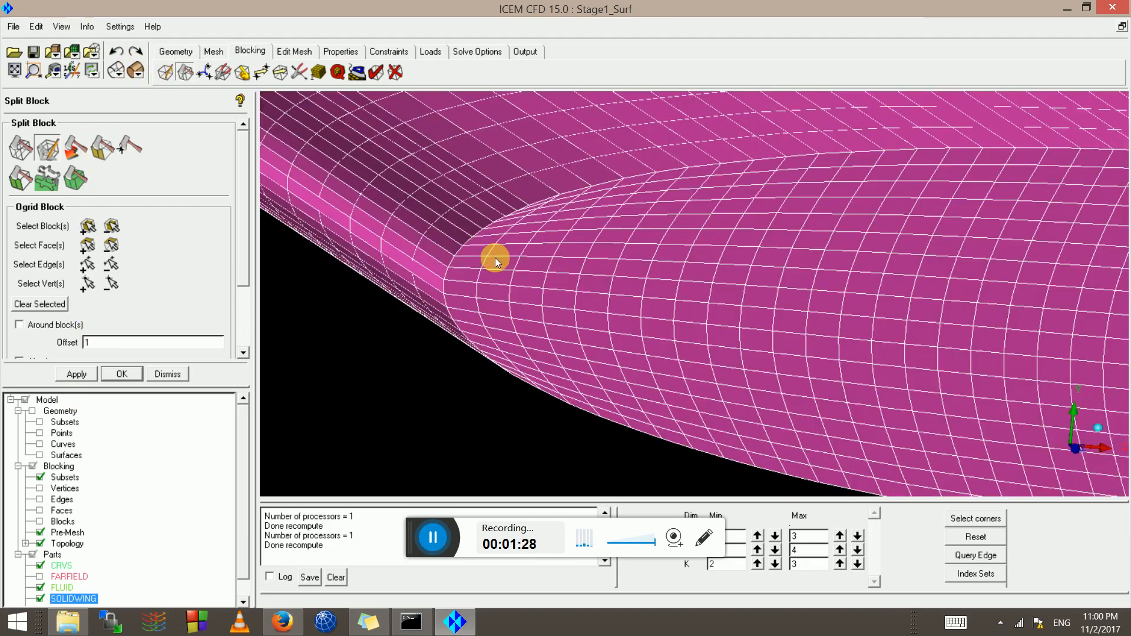
scroll(480, 255, up, 3)
scroll(500, 264, down, 3)
middle_drag(499, 264, 744, 298)
scroll(831, 263, up, 5)
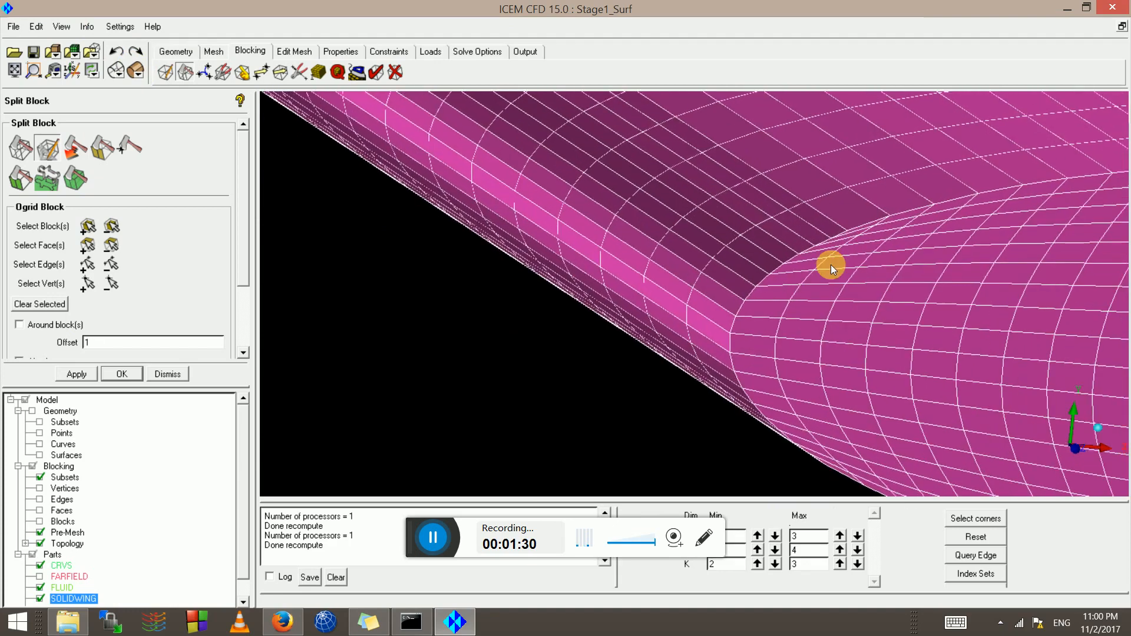
middle_drag(830, 264, 656, 295)
scroll(655, 294, up, 1)
scroll(655, 294, up, 7)
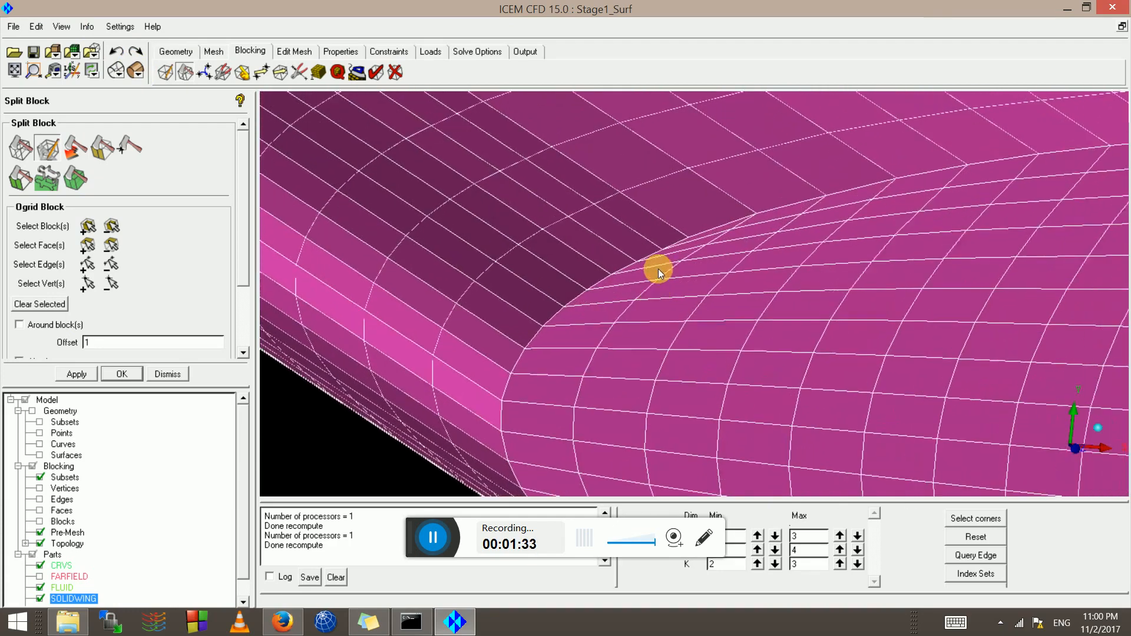
scroll(662, 242, down, 5)
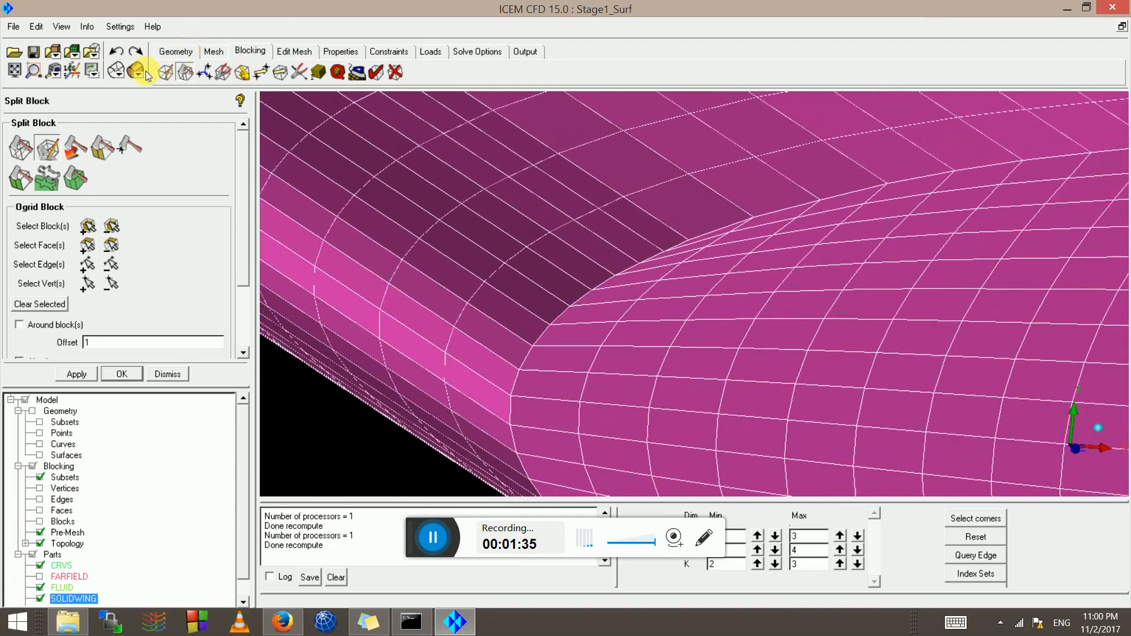
Switch the pre-mesh back to wireframe display
click(117, 69)
scroll(769, 265, down, 9)
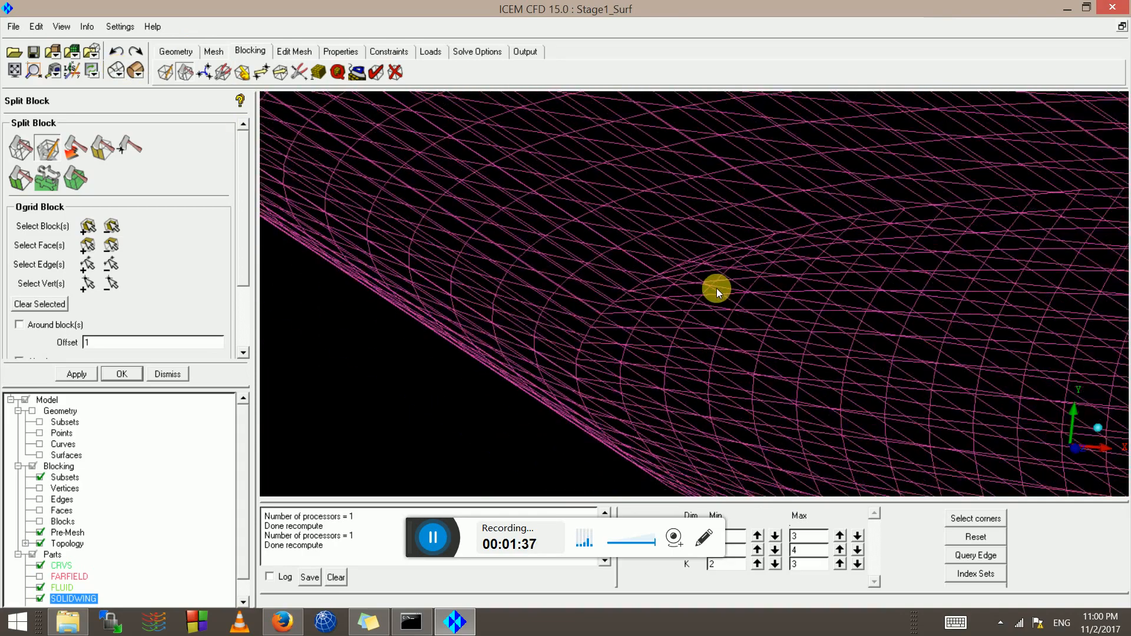
scroll(709, 287, down, 7)
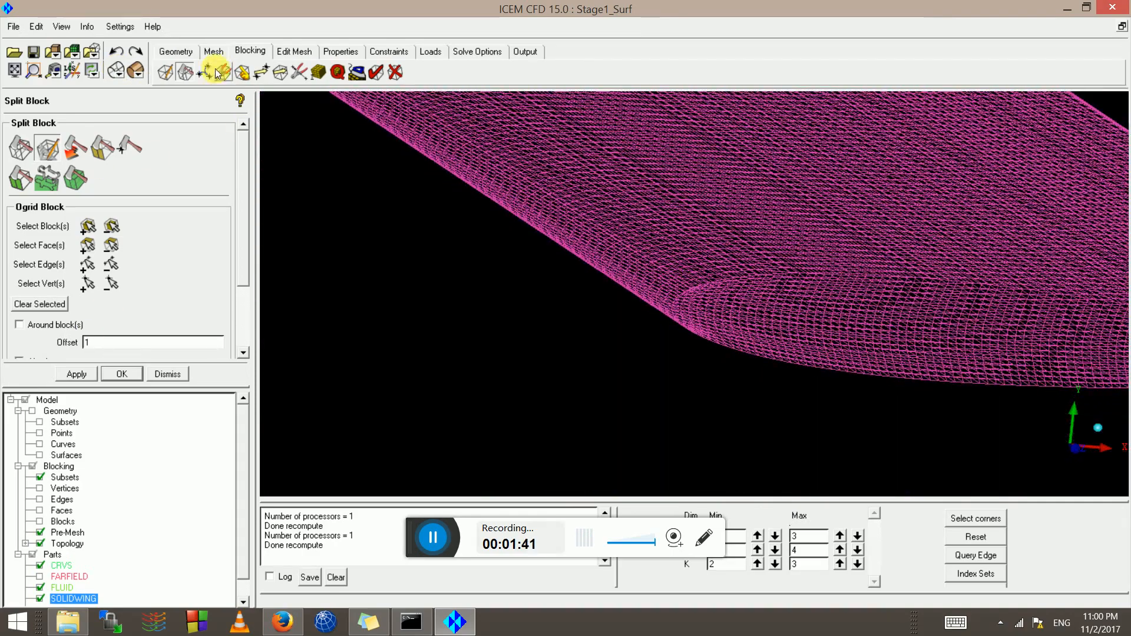
Start an O-grid face selection, cancel it, then switch to selecting O-grid blocks
click(82, 240)
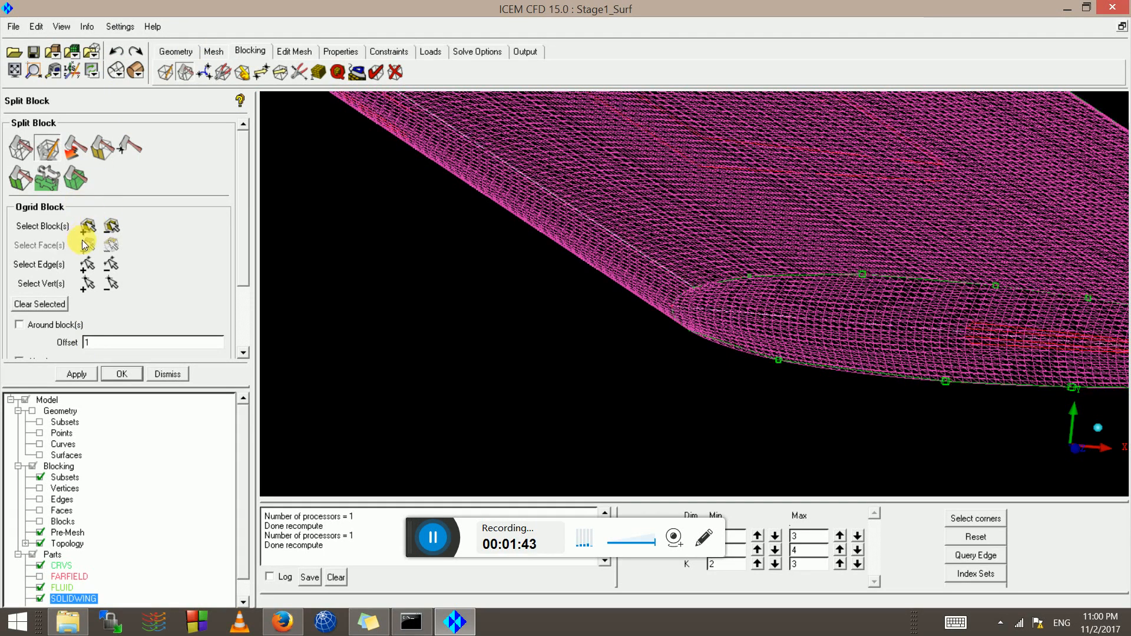
middle_click(458, 334)
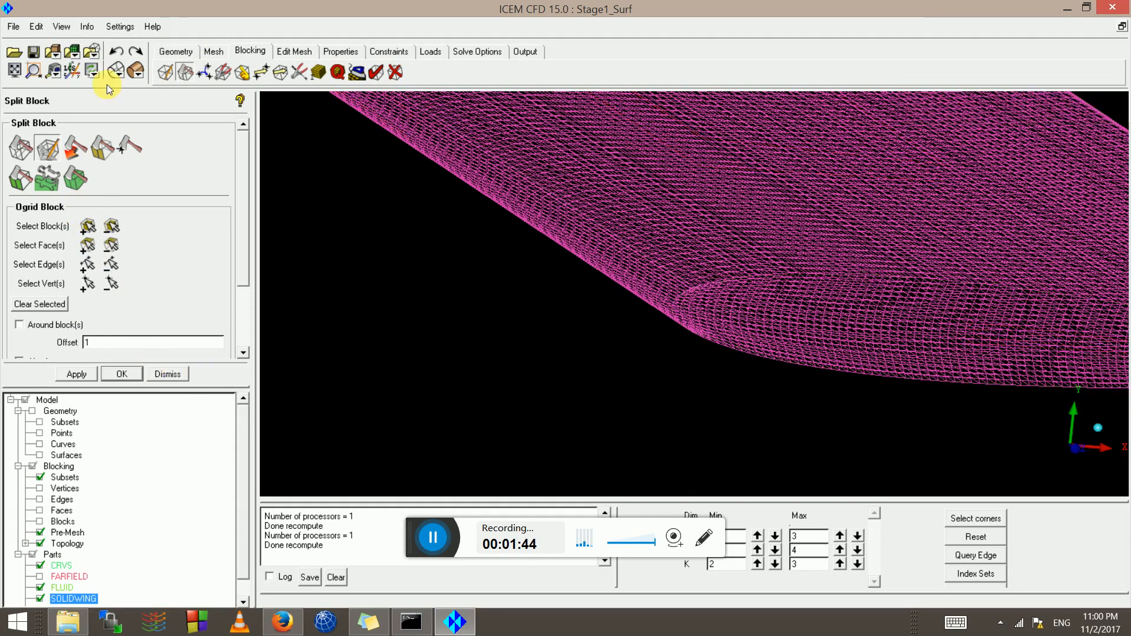
click(85, 228)
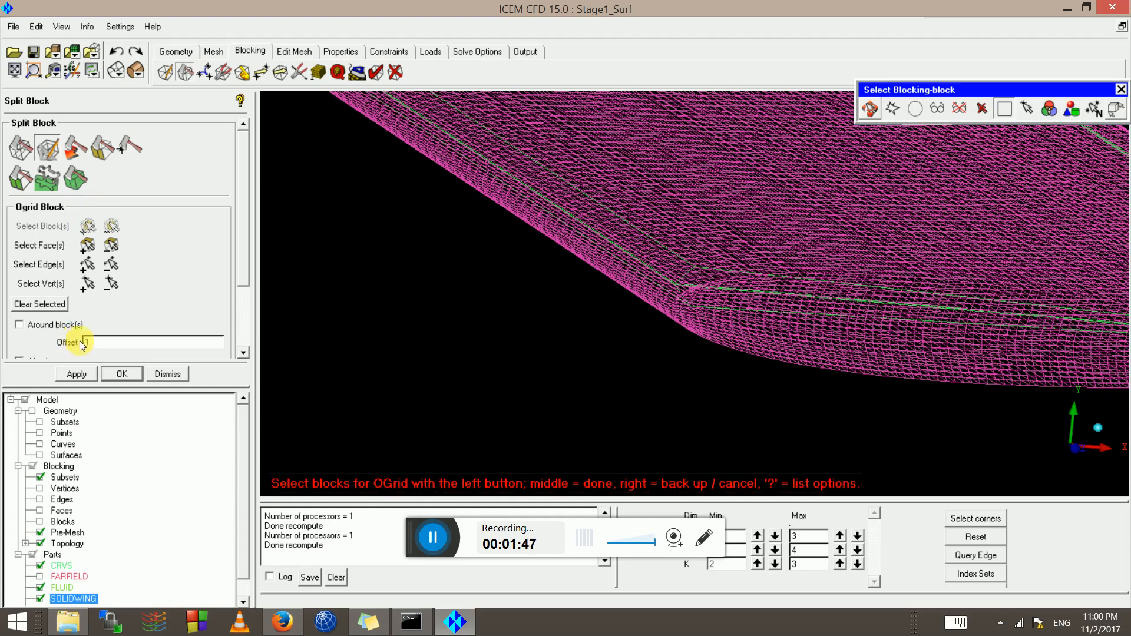
click(17, 145)
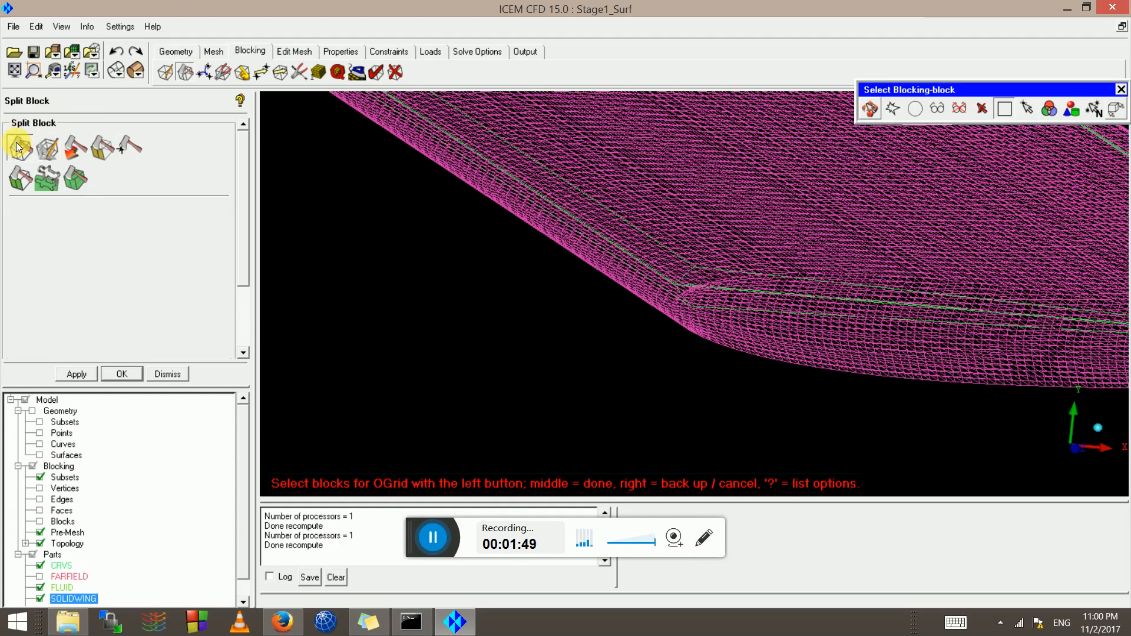
Split all visible blocks along an edge near the leading edge and recompute the mesh
click(65, 242)
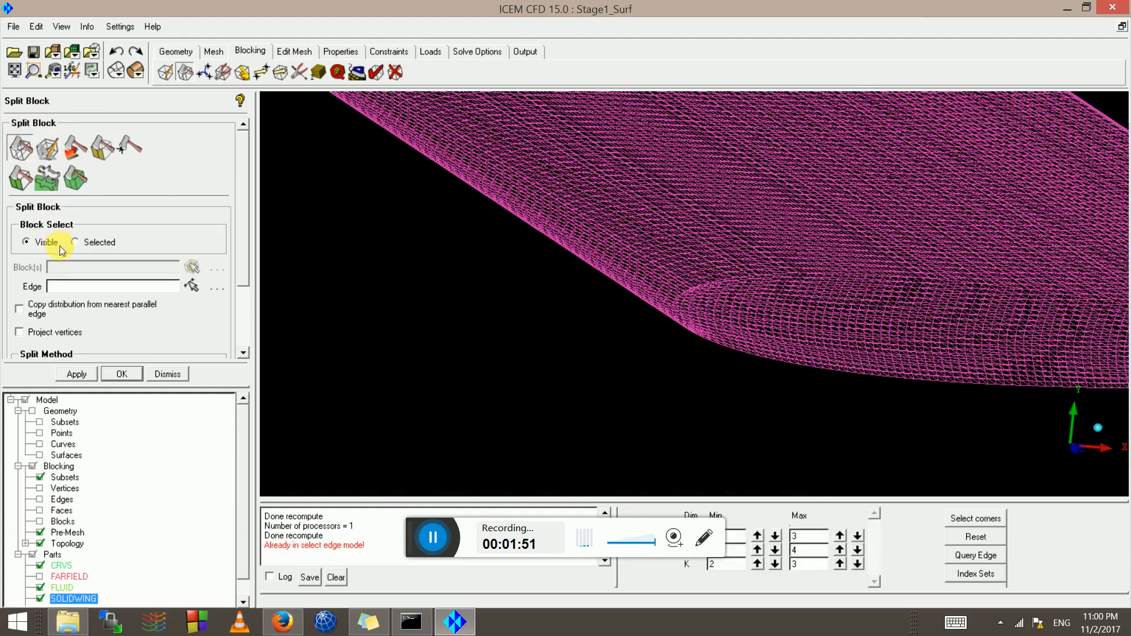
click(186, 288)
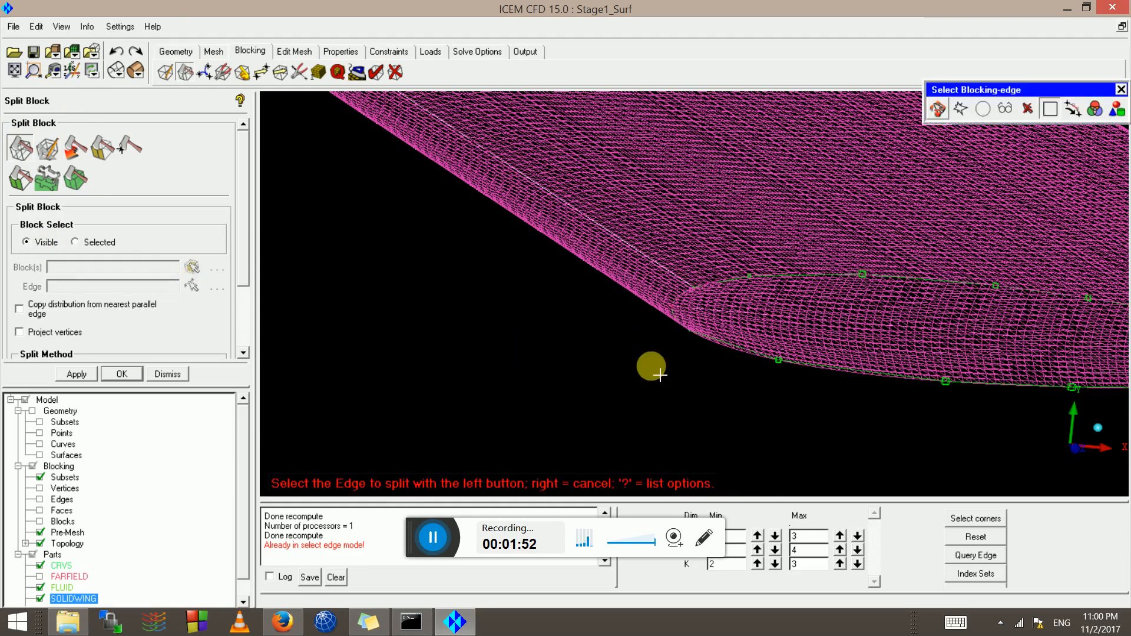
scroll(719, 298, up, 5)
scroll(723, 282, up, 2)
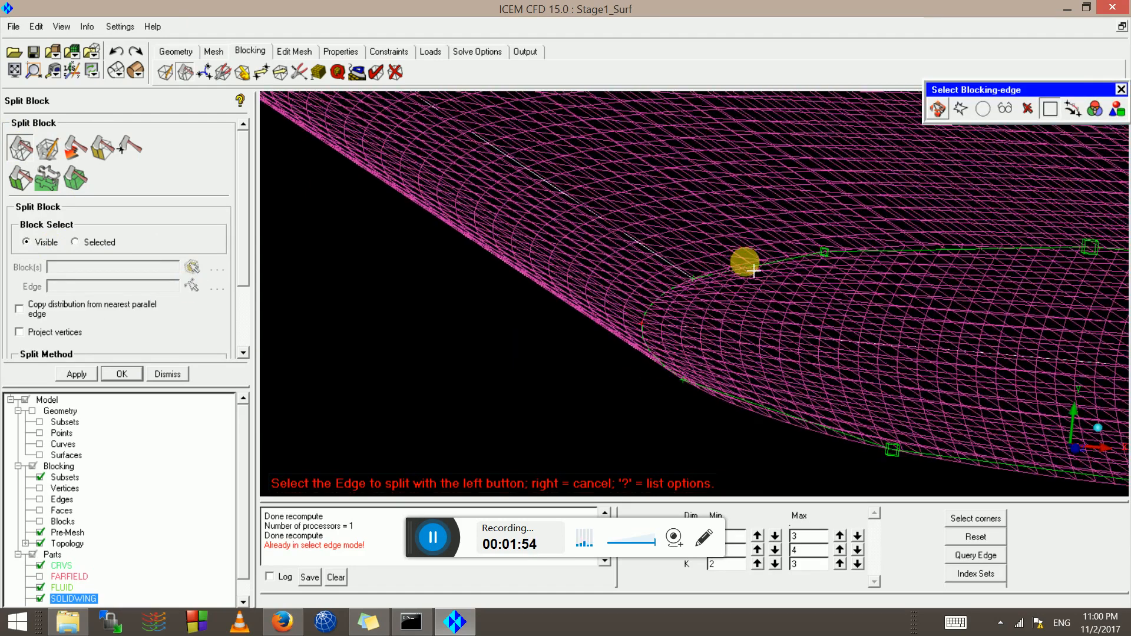
click(793, 264)
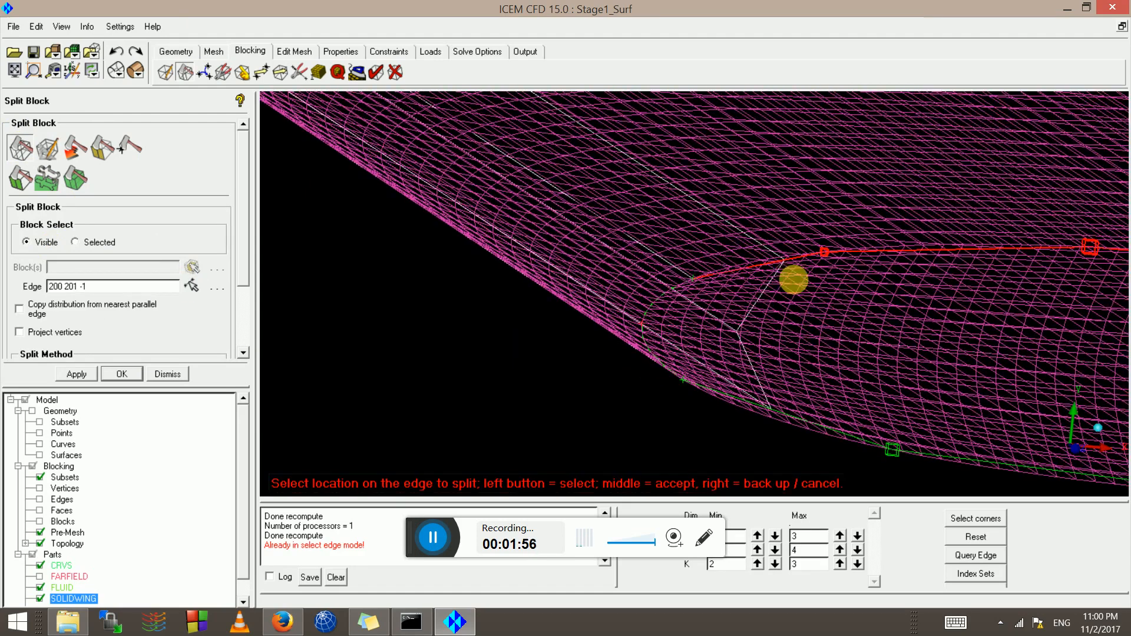
drag(787, 264, 877, 266)
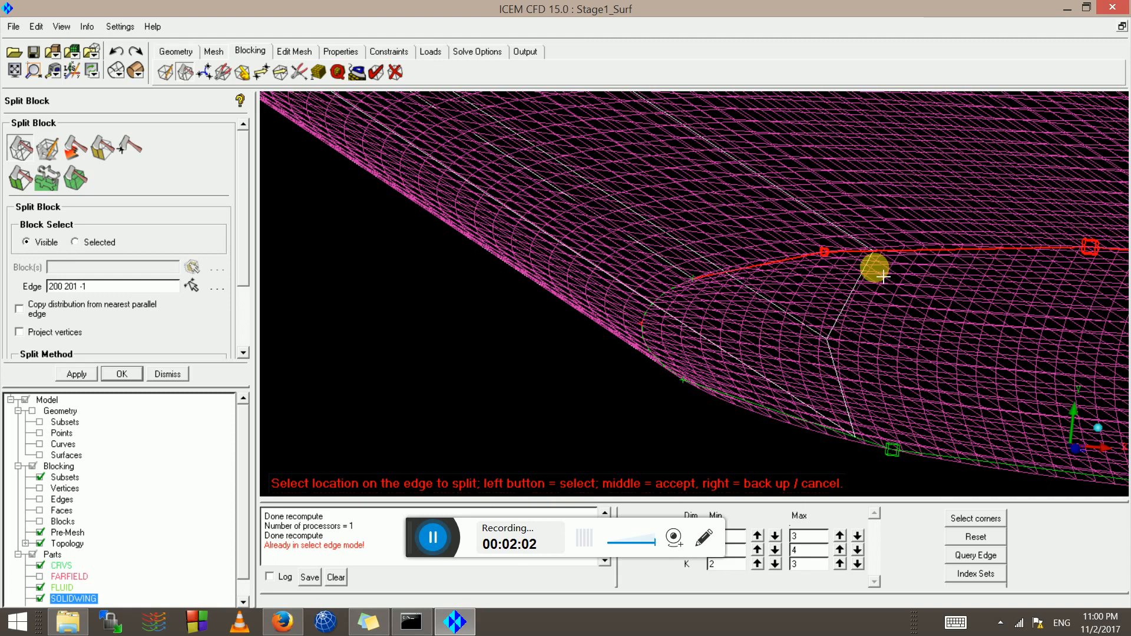
middle_click(820, 300)
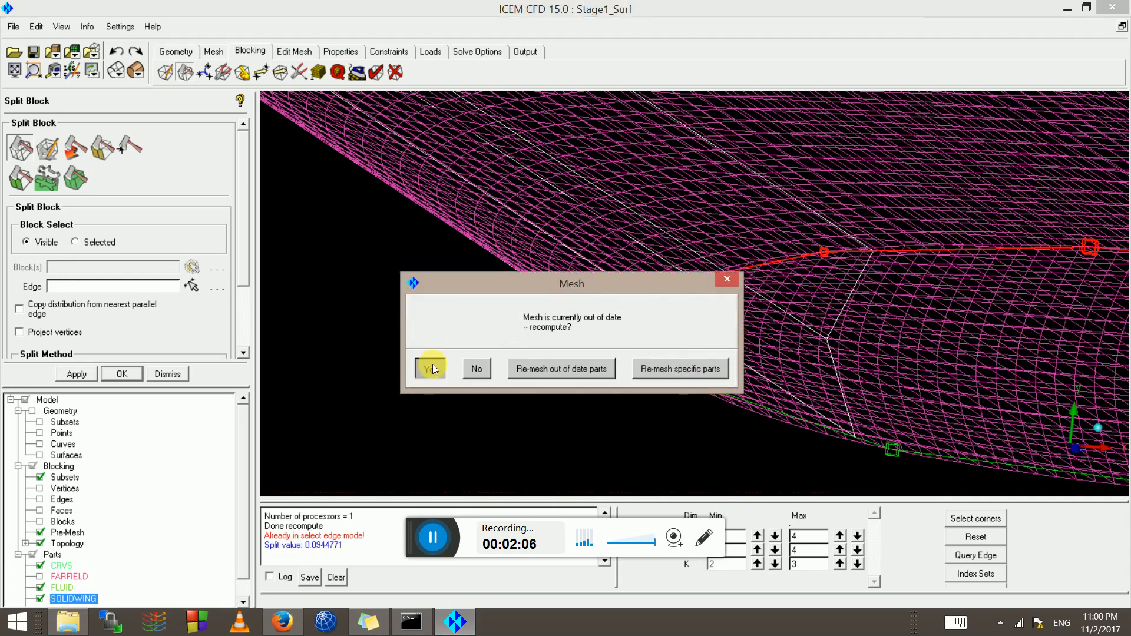
click(433, 365)
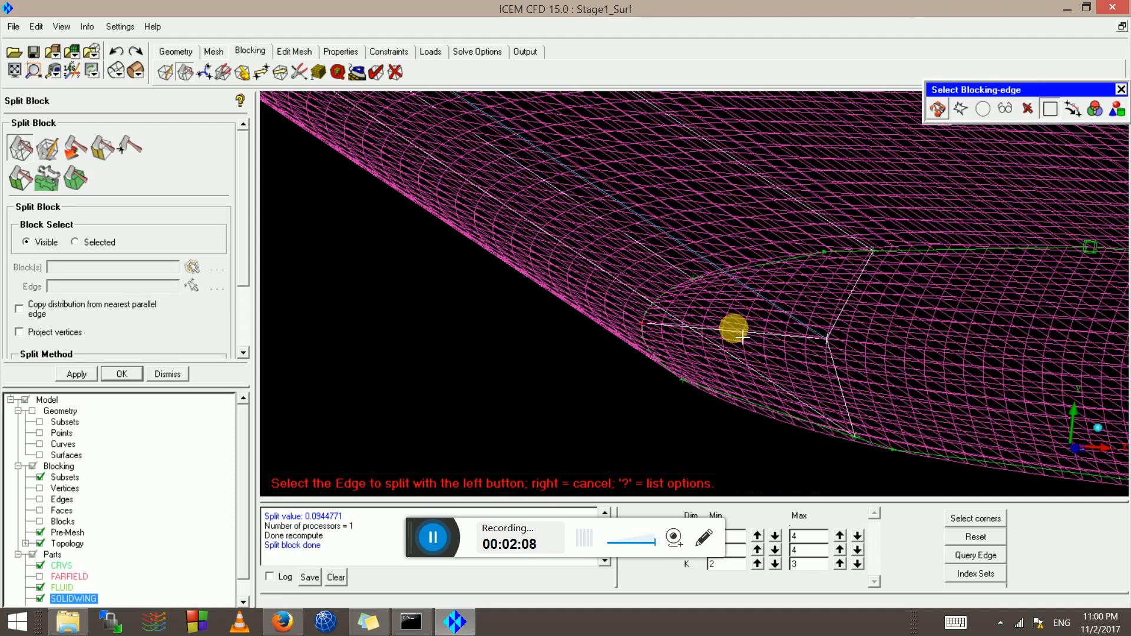
Stop picking edges and hide the pre-mesh so only block edges show
scroll(728, 345, up, 3)
scroll(718, 336, up, 1)
right_click(718, 334)
scroll(716, 334, down, 2)
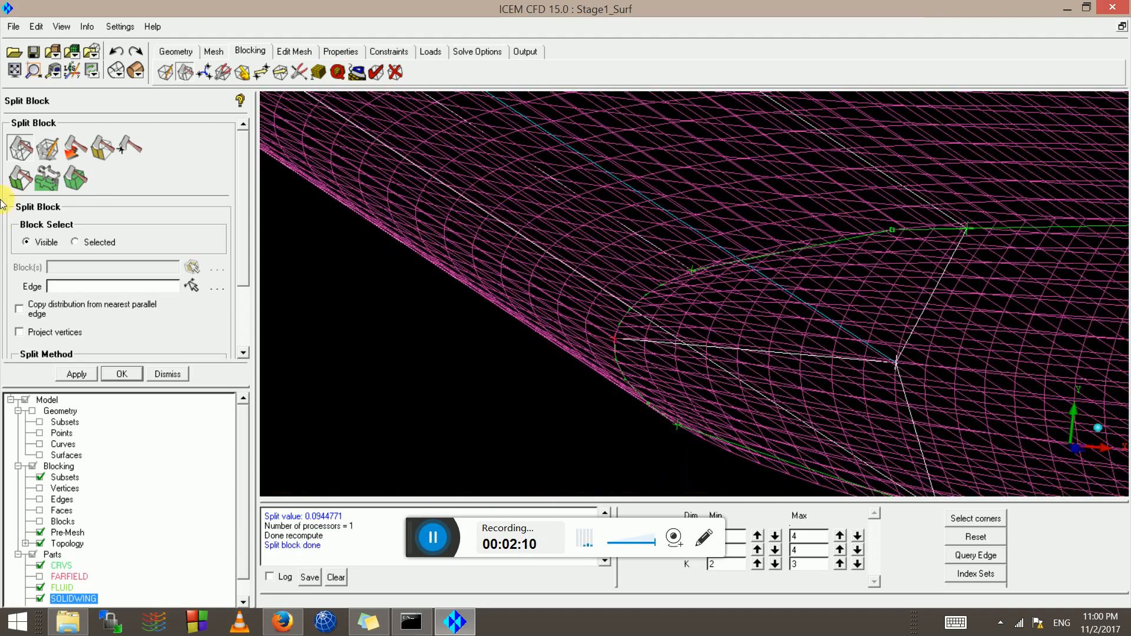
click(40, 532)
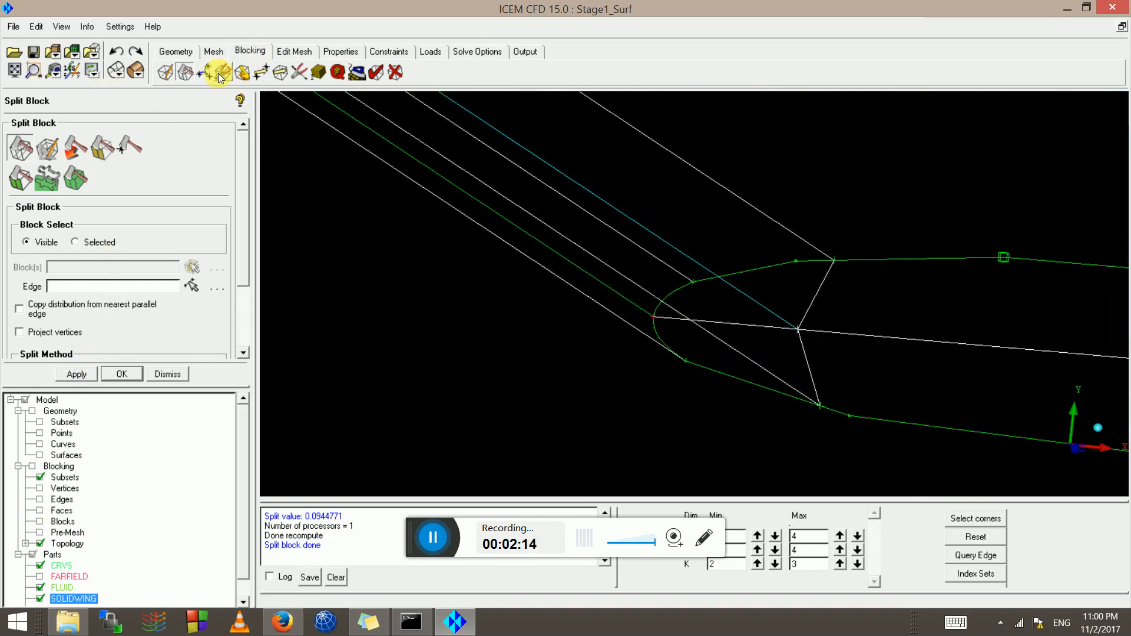
Tilt and reframe the wing blocking to center on the lower airfoil's leading edge
scroll(510, 240, down, 10)
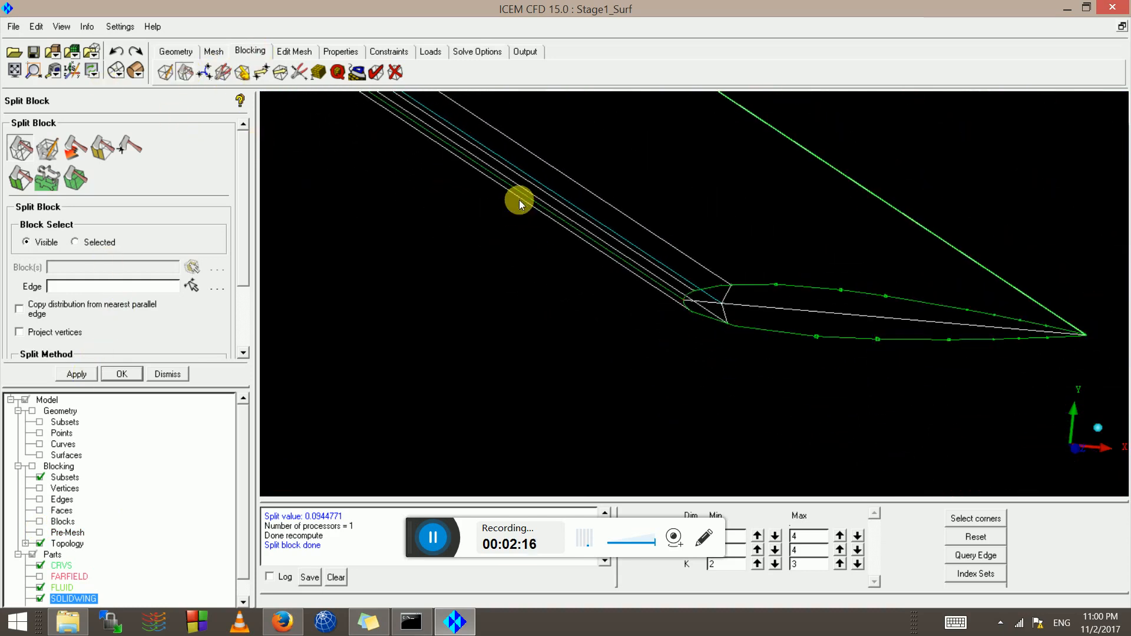
middle_drag(459, 152, 528, 203)
drag(528, 202, 500, 201)
scroll(499, 201, up, 6)
middle_drag(633, 446, 610, 217)
scroll(606, 227, up, 7)
scroll(606, 227, up, 8)
middle_drag(632, 271, 745, 269)
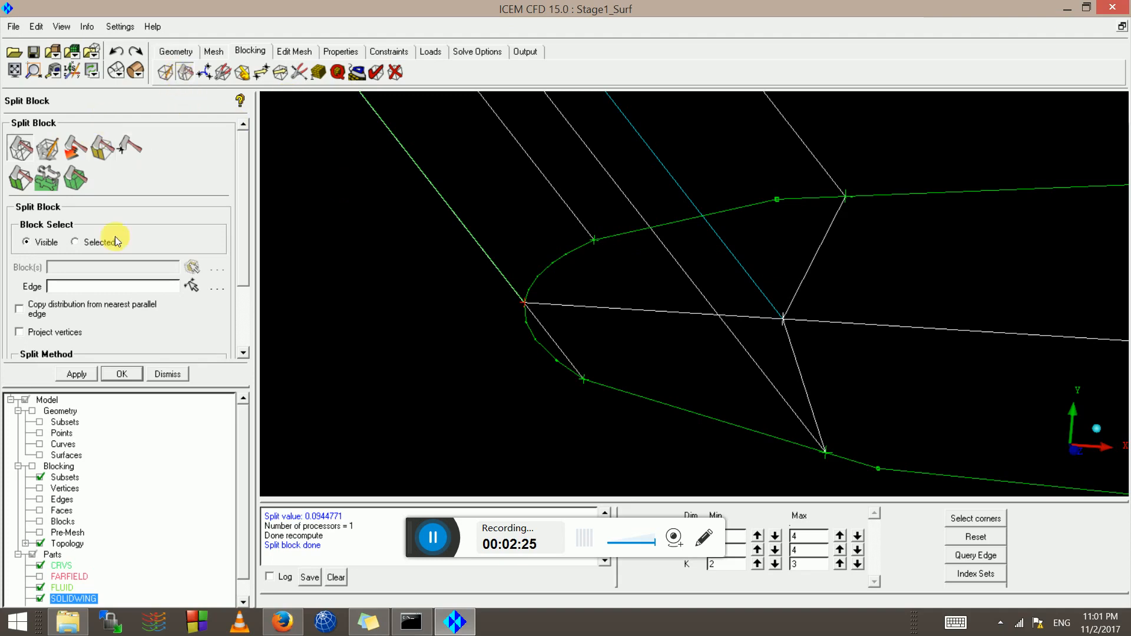
Switch to the Ogrid Block tool
click(46, 148)
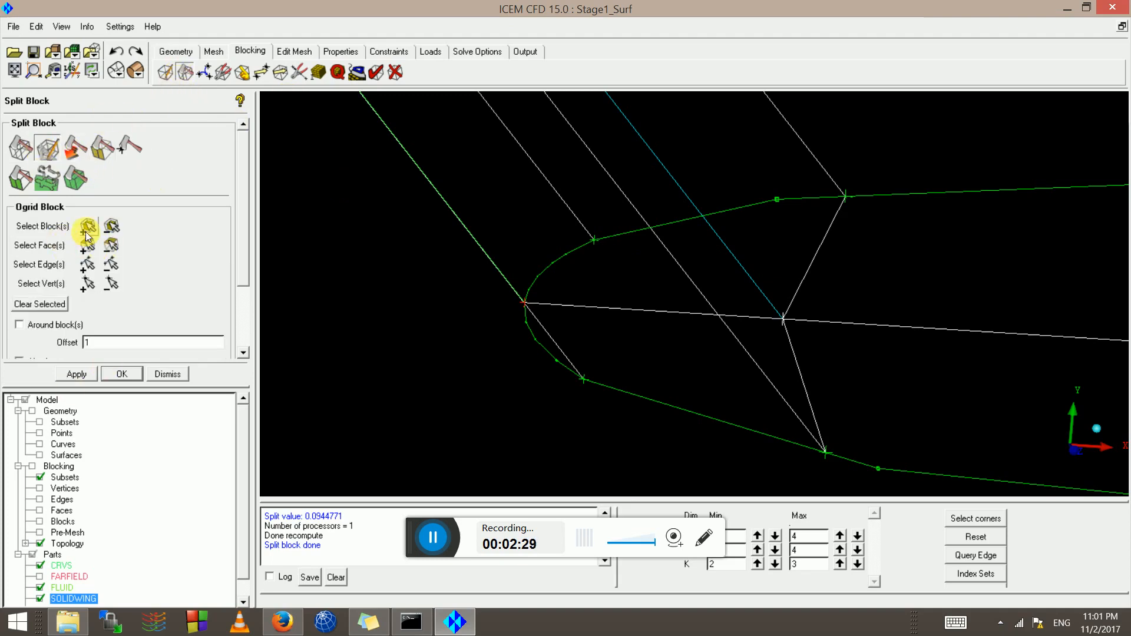
scroll(496, 286, down, 6)
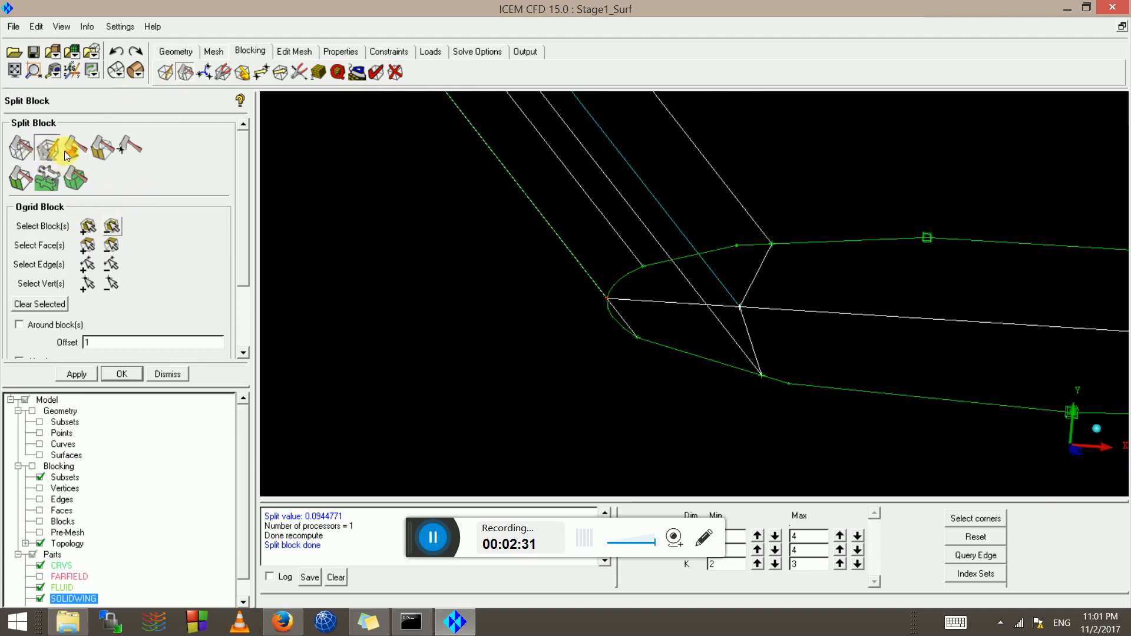
scroll(822, 271, down, 8)
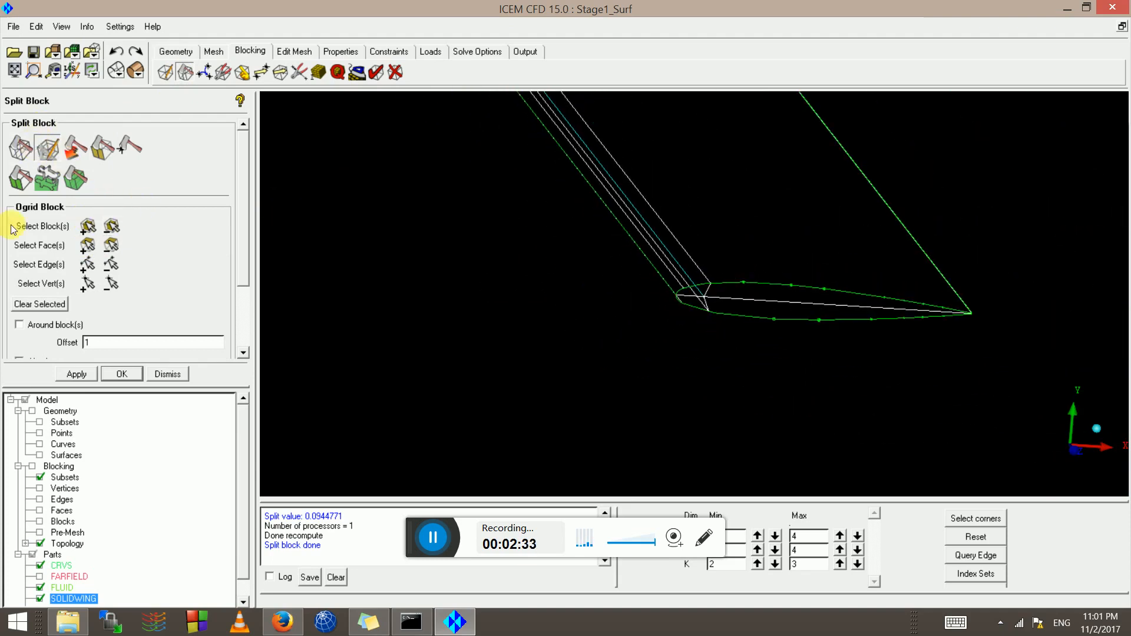
scroll(672, 242, down, 5)
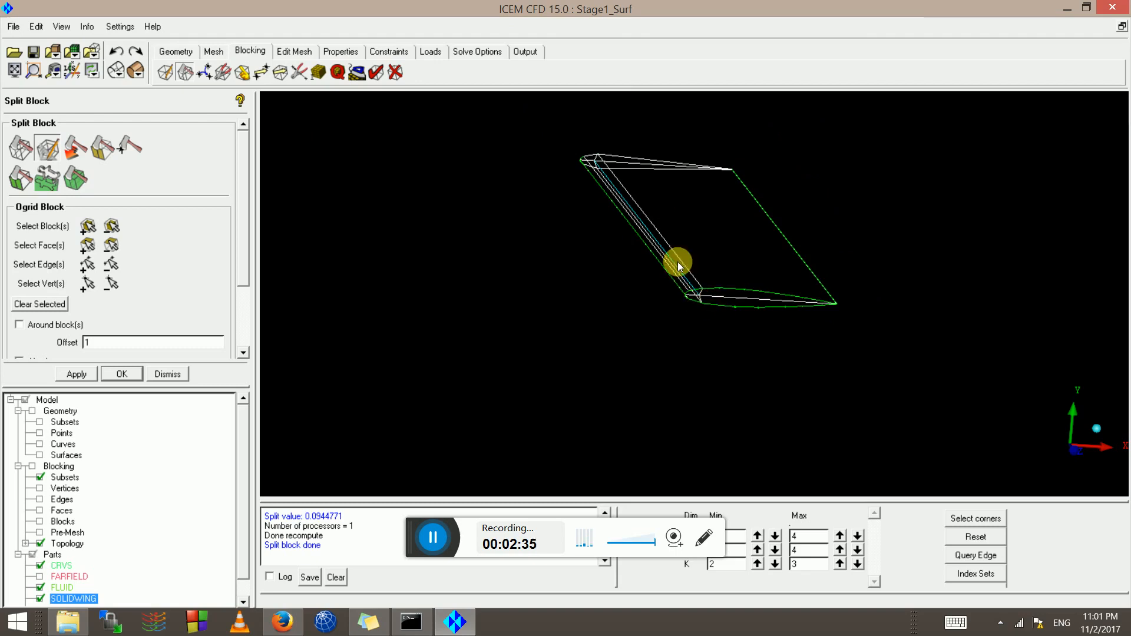
scroll(678, 266, up, 6)
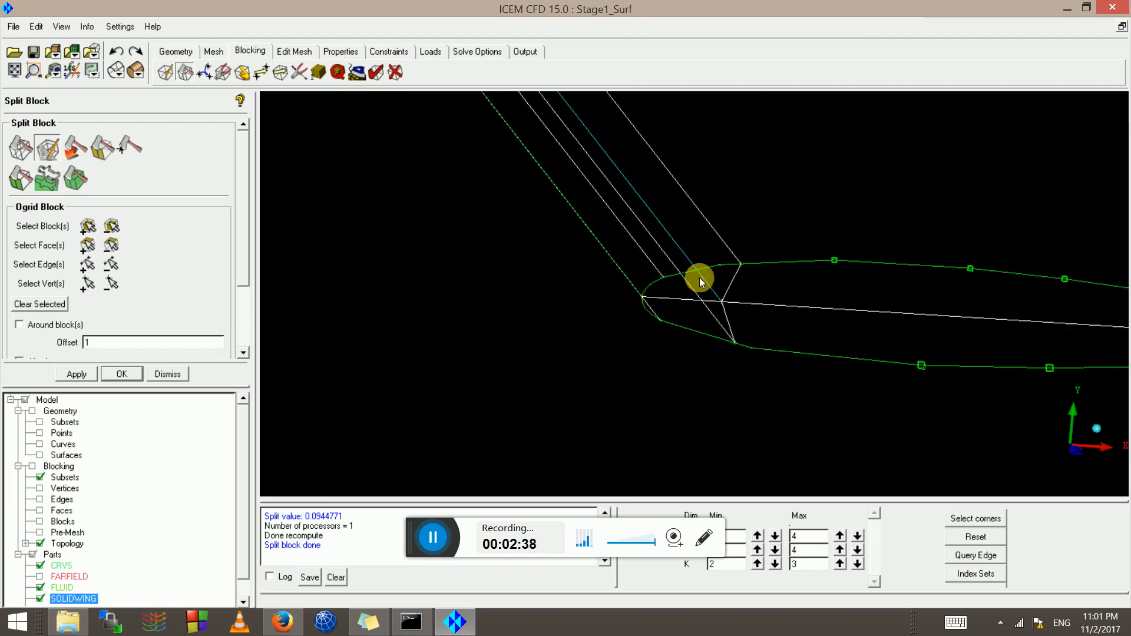
In the Model tree, leave only Edges checked so blocks are hidden and edges shown
click(42, 522)
scroll(695, 300, down, 2)
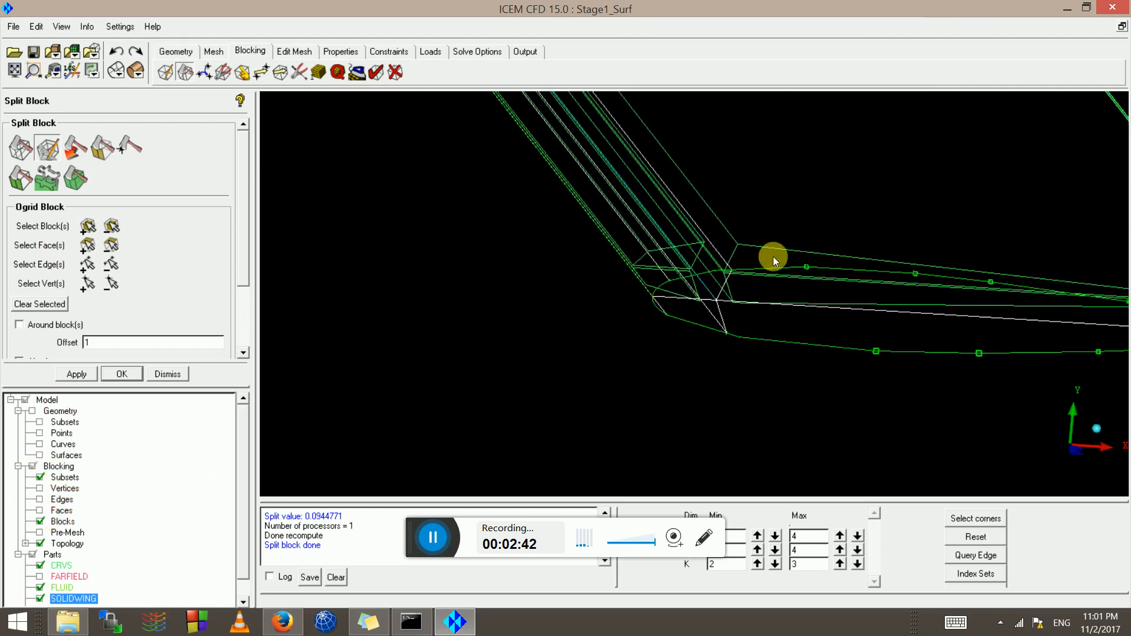
scroll(641, 265, down, 2)
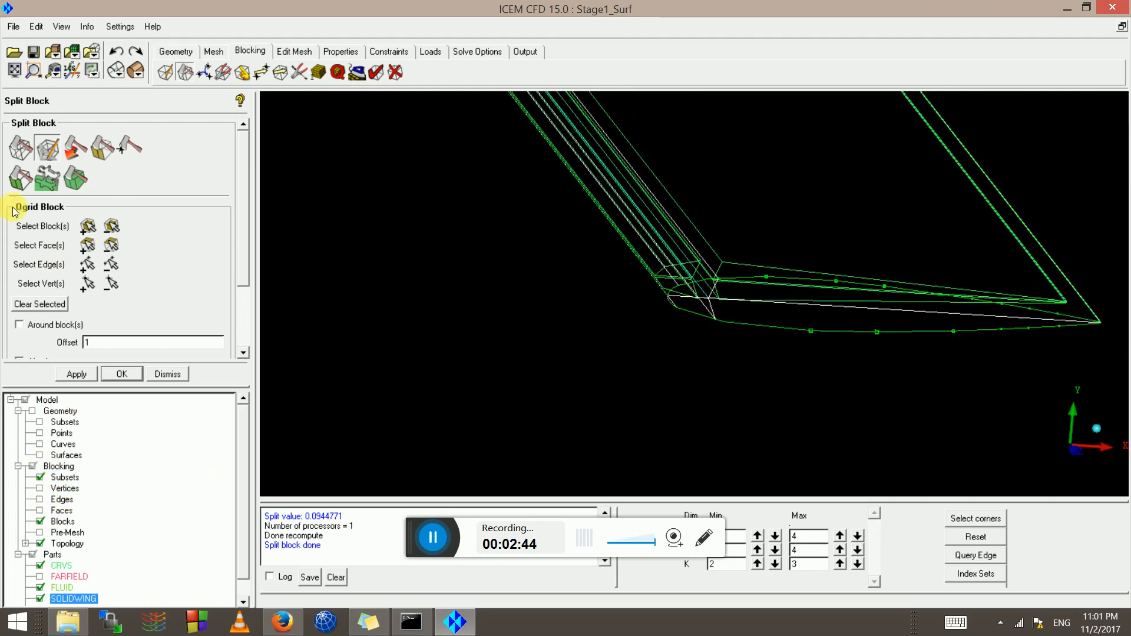
click(41, 502)
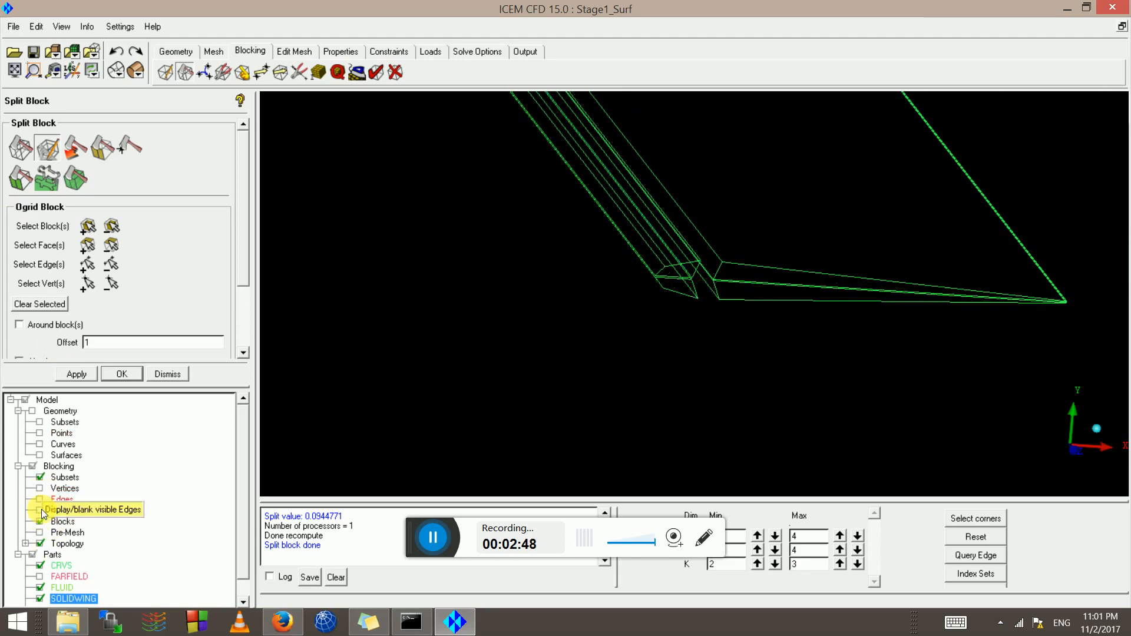
scroll(574, 232, up, 5)
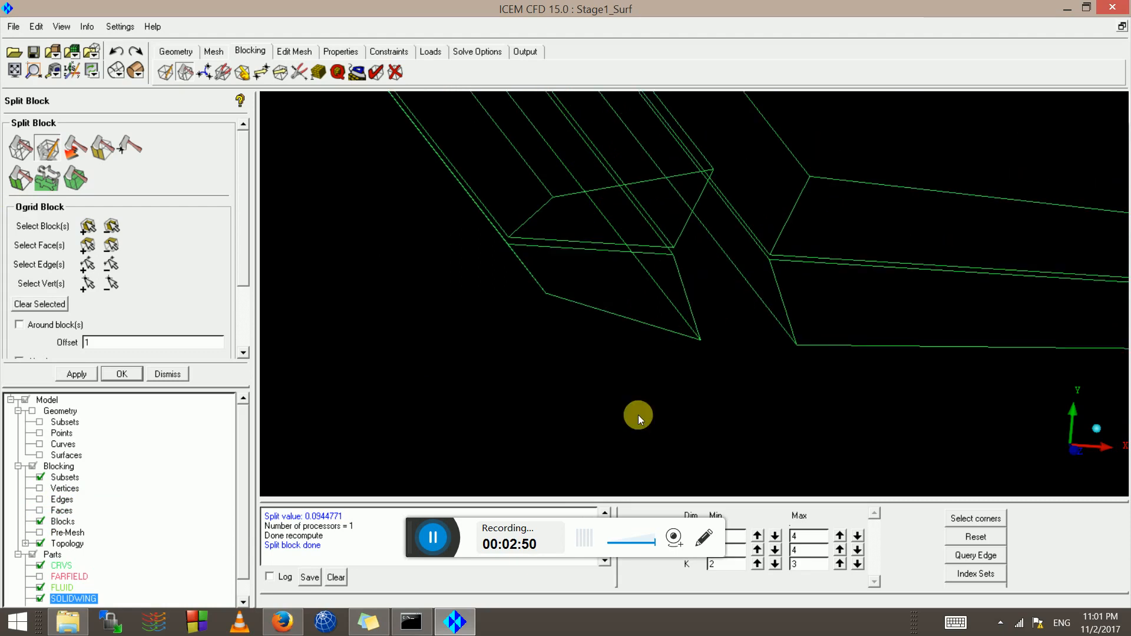
middle_drag(637, 415, 608, 496)
scroll(792, 343, down, 5)
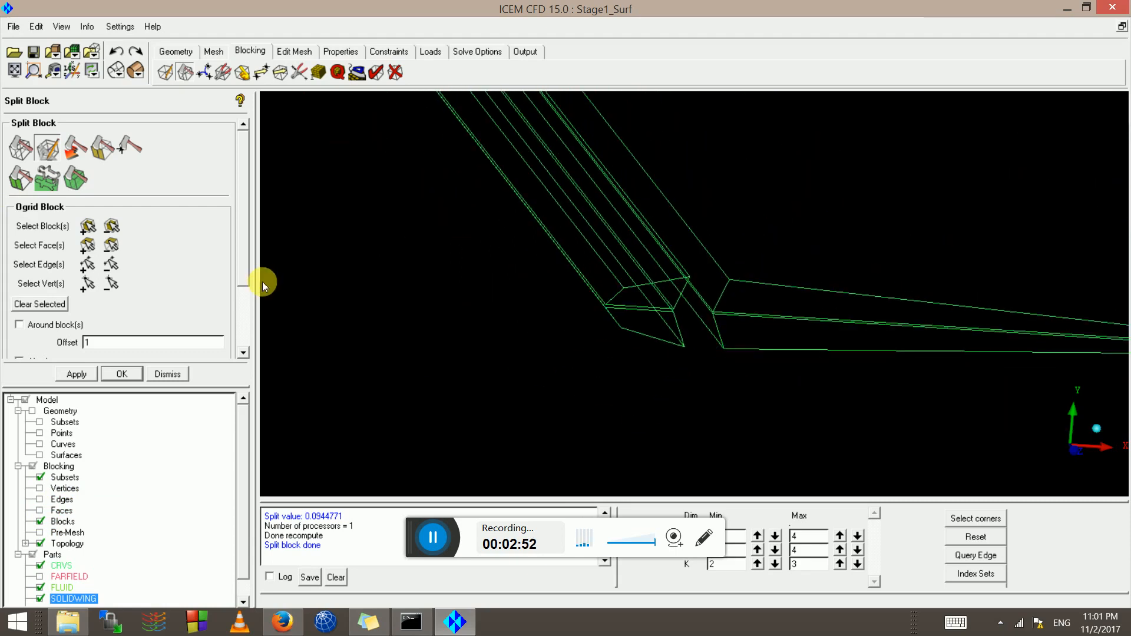
click(39, 499)
click(39, 523)
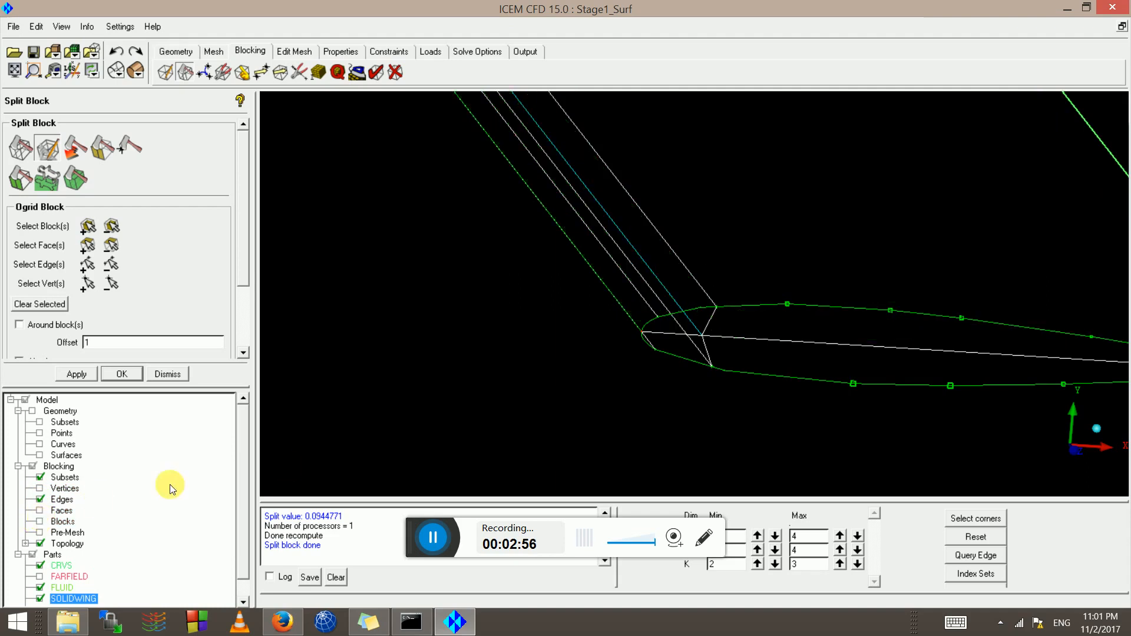
scroll(472, 392, down, 4)
scroll(594, 305, up, 5)
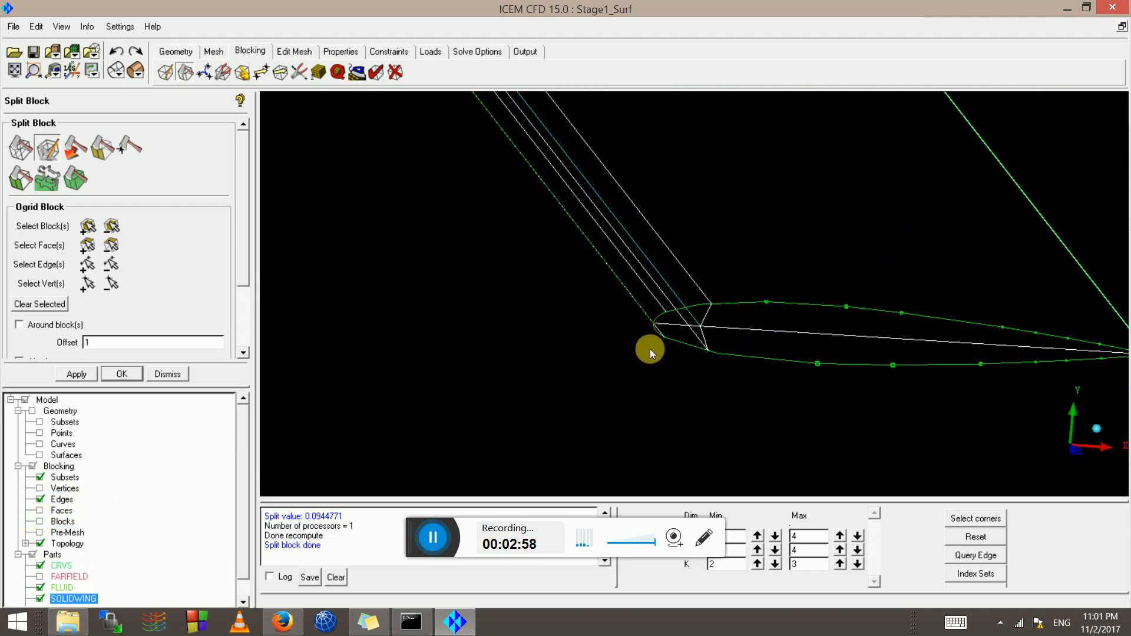
Select the upper and lower leading-edge faces for the O-grid
click(89, 242)
scroll(649, 241, up, 3)
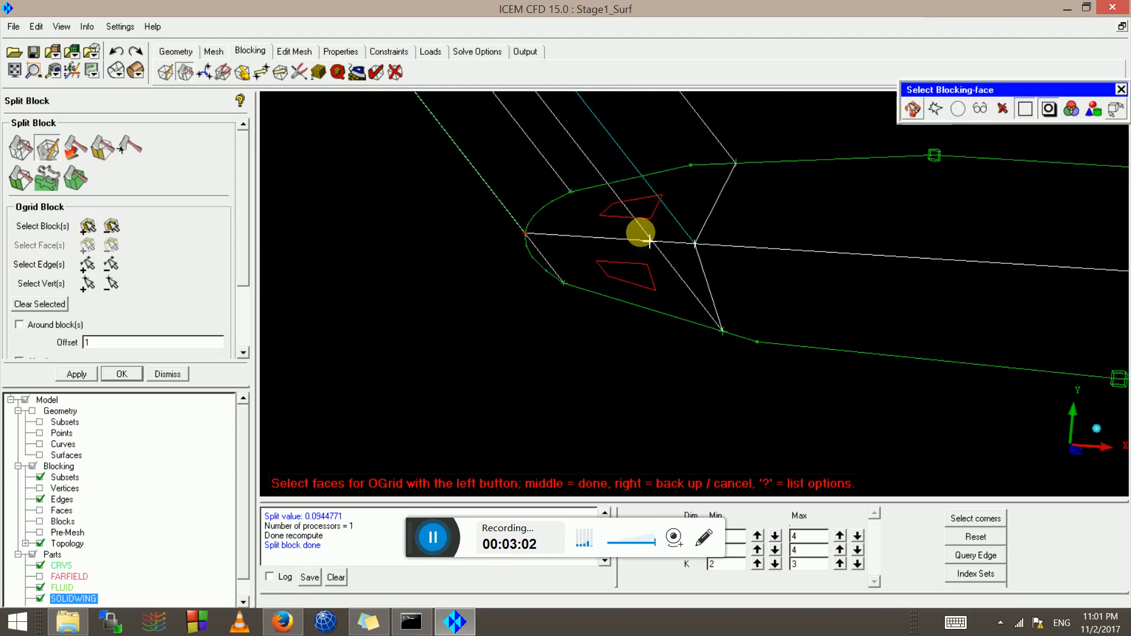
scroll(236, 262, down, 3)
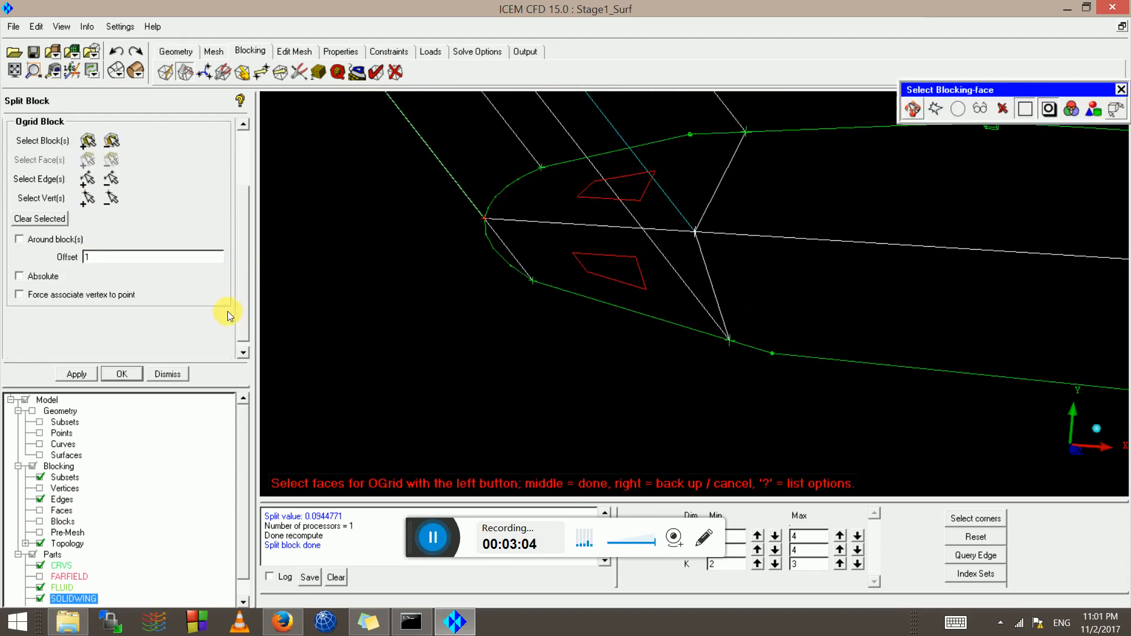
drag(228, 311, 223, 308)
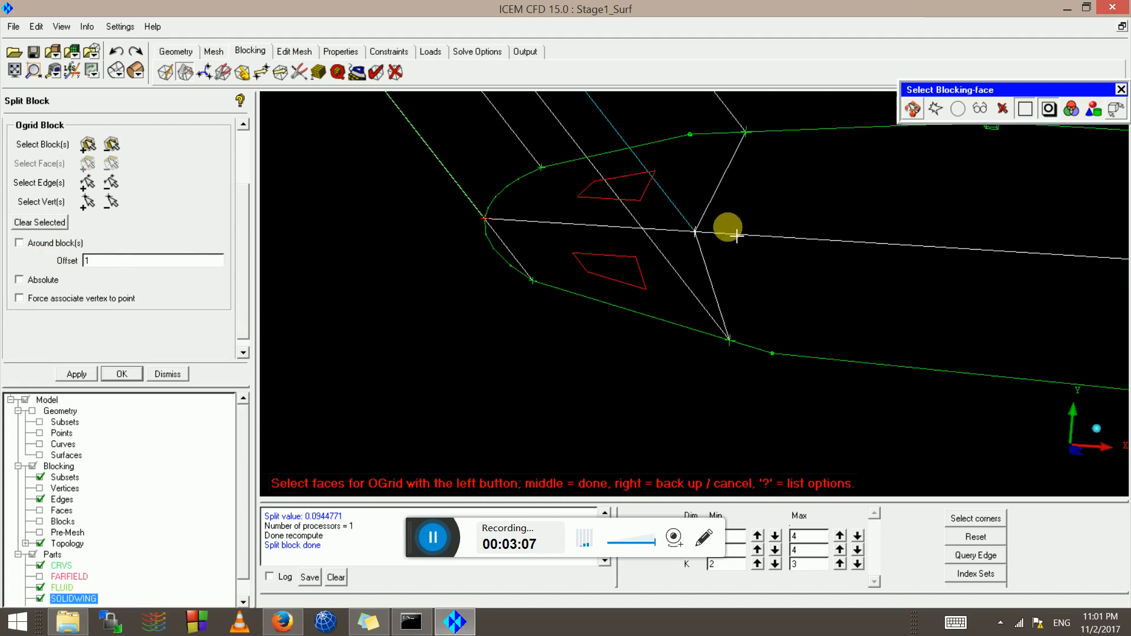
click(616, 183)
click(602, 263)
drag(601, 262, 608, 210)
click(608, 207)
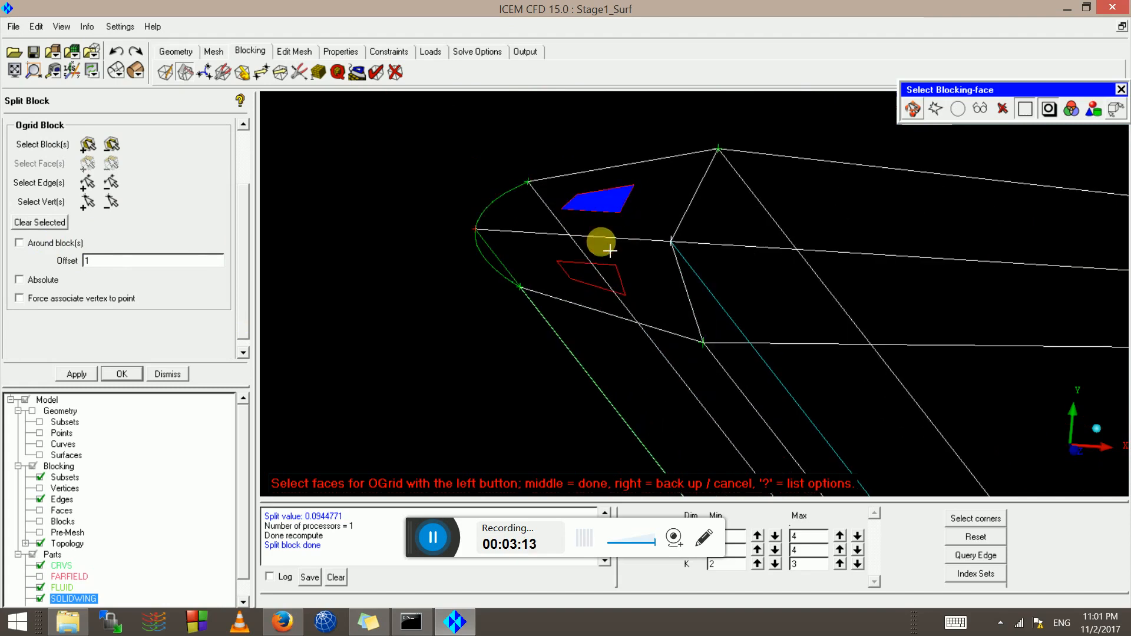
click(582, 279)
scroll(584, 279, down, 4)
scroll(654, 303, down, 1)
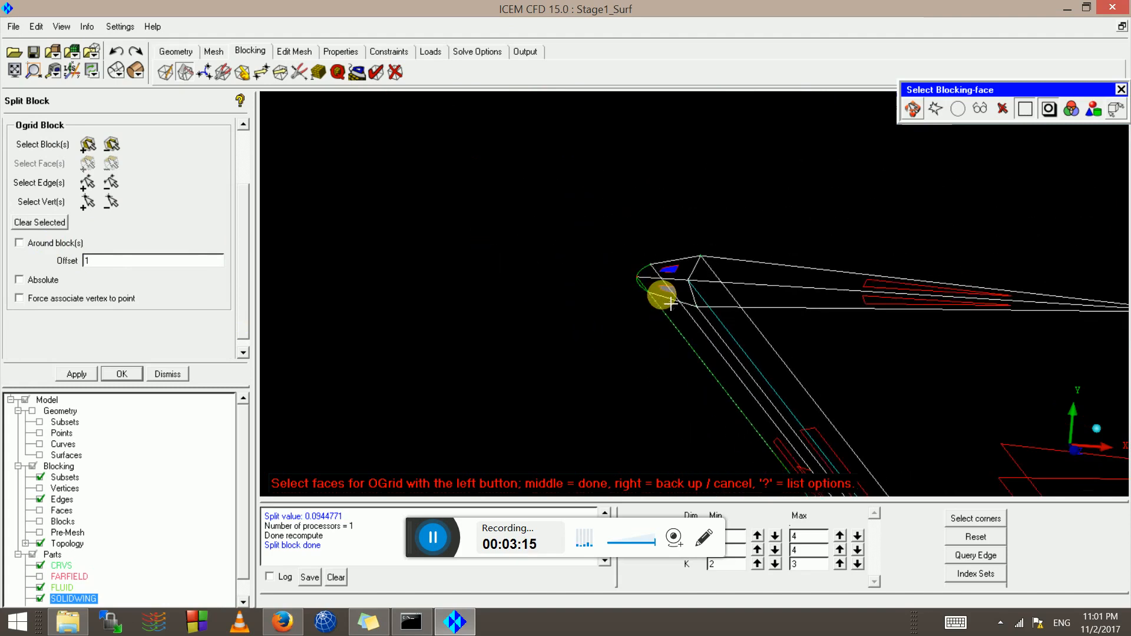
middle_click(659, 295)
Dismiss the O-grid setup without applying it and rotate onto the airfoil section
scroll(633, 356, down, 3)
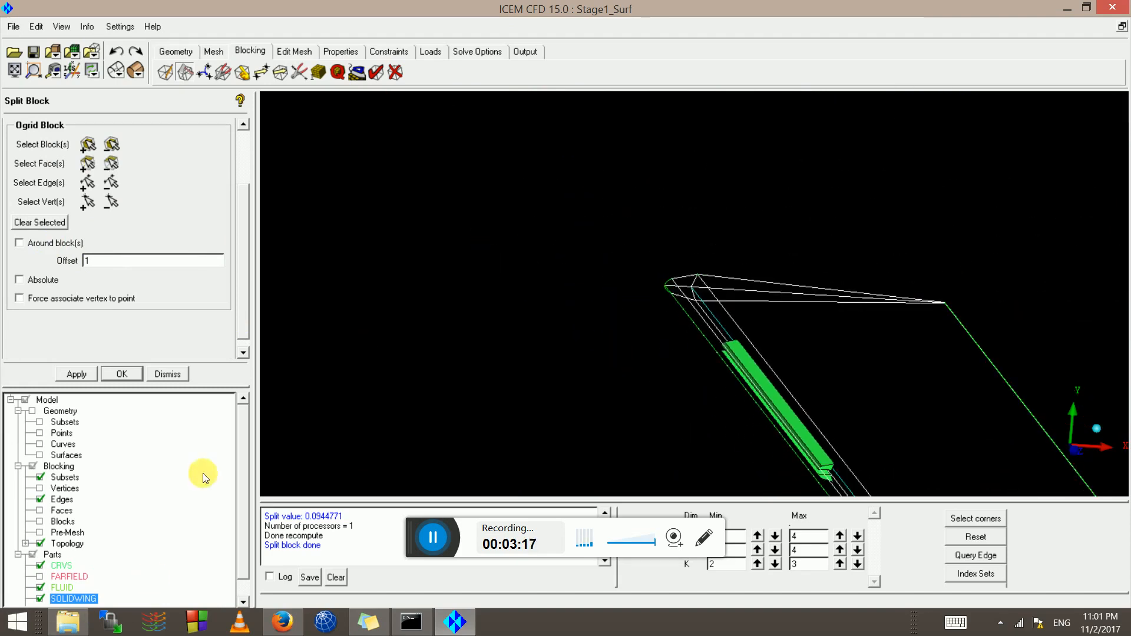
scroll(239, 589, down, 1)
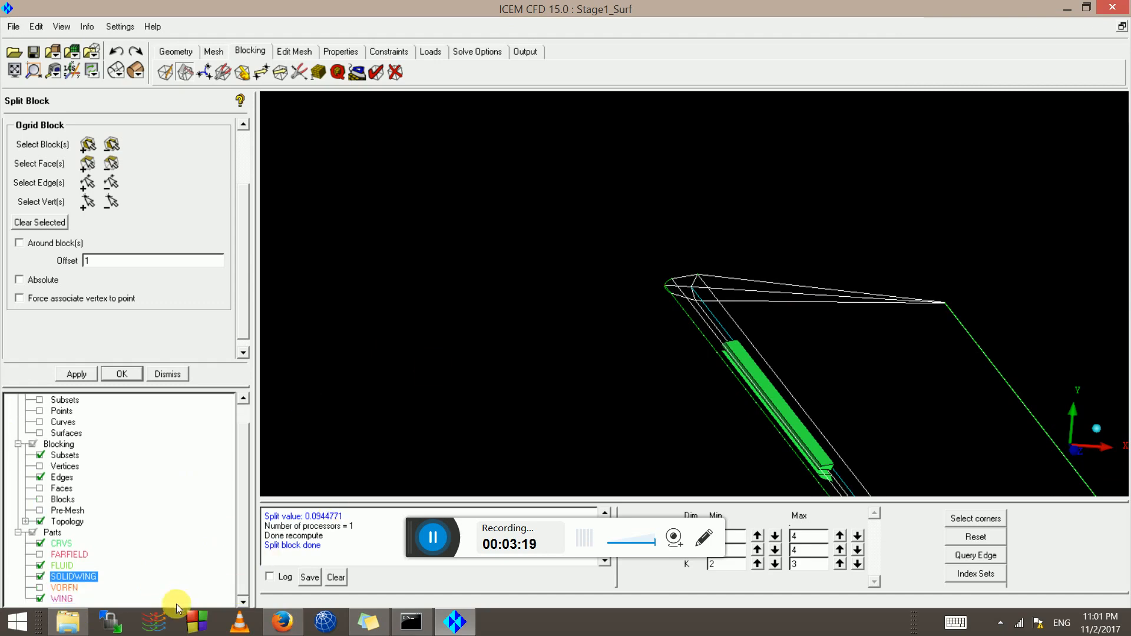
click(168, 375)
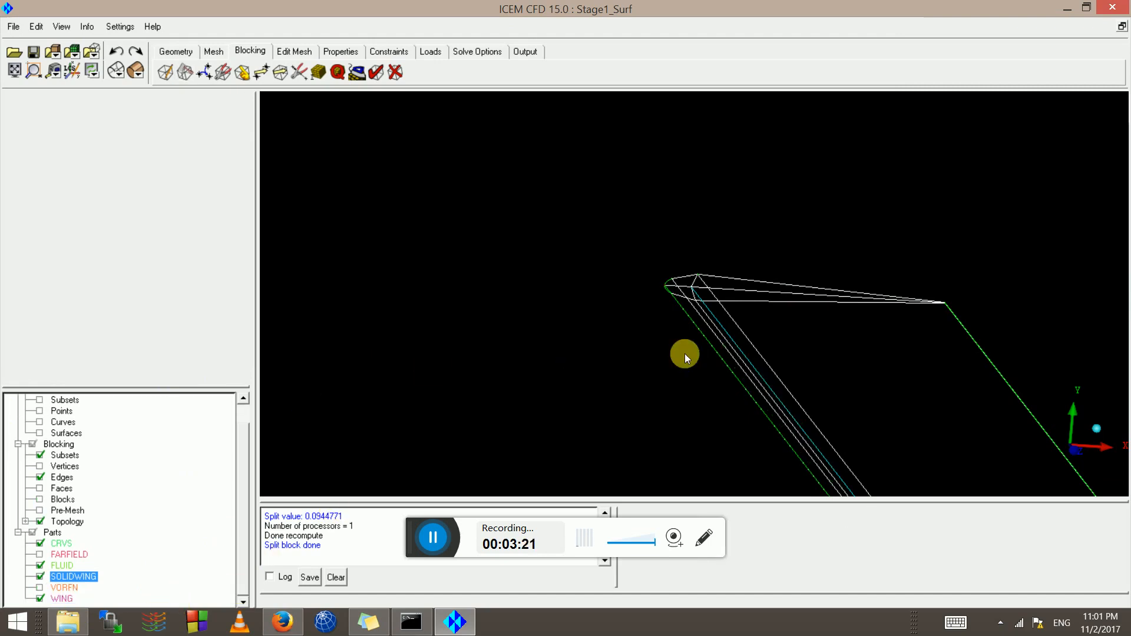
drag(681, 353, 492, 248)
scroll(493, 248, up, 4)
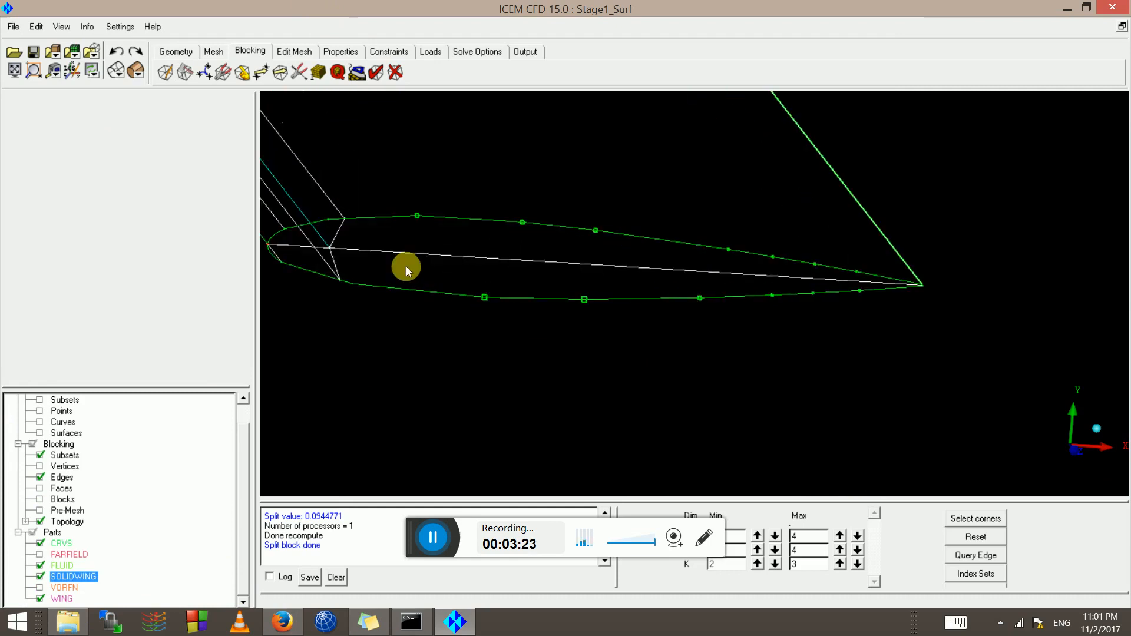
middle_drag(303, 217, 704, 337)
drag(649, 319, 647, 203)
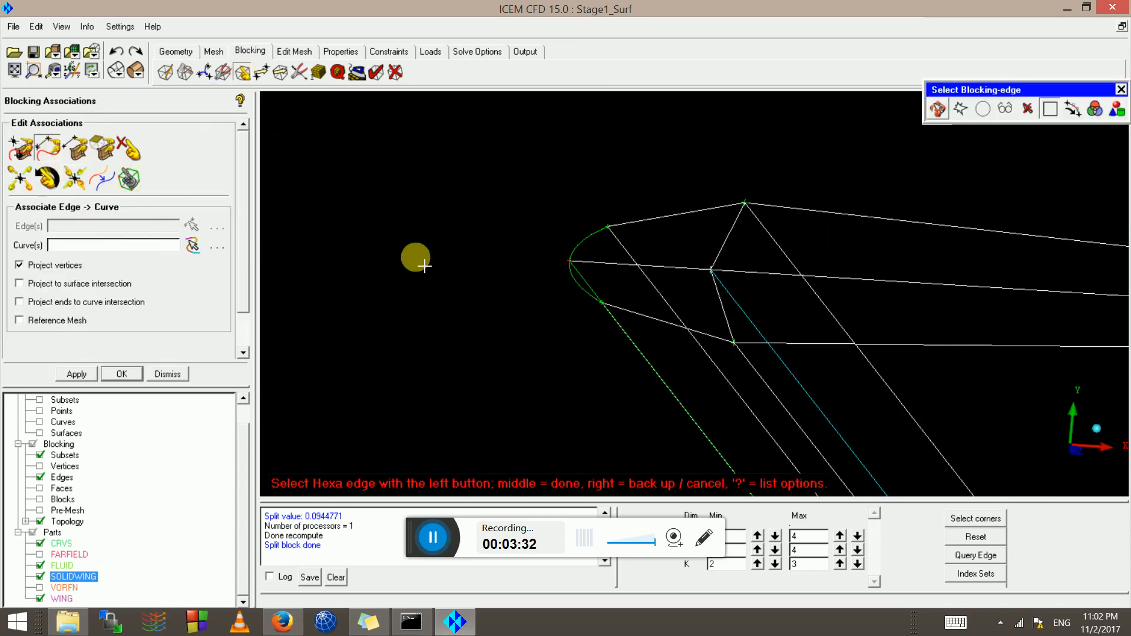
Show curves and associate the two top blocking edges to the airfoil's upper curve
click(40, 422)
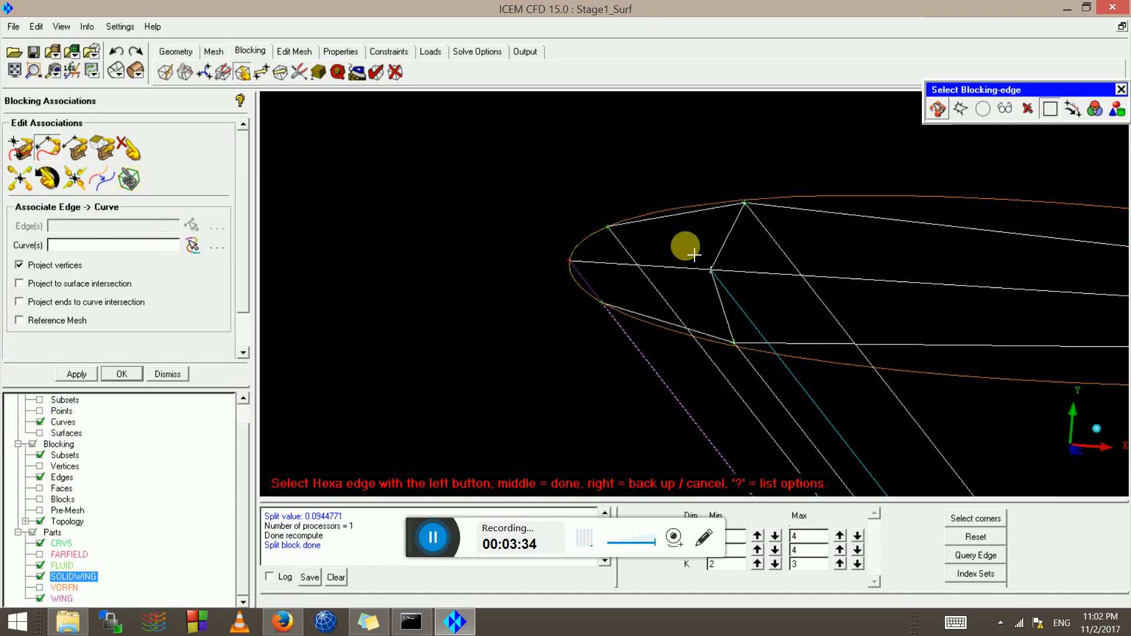
click(695, 213)
click(857, 209)
middle_click(858, 209)
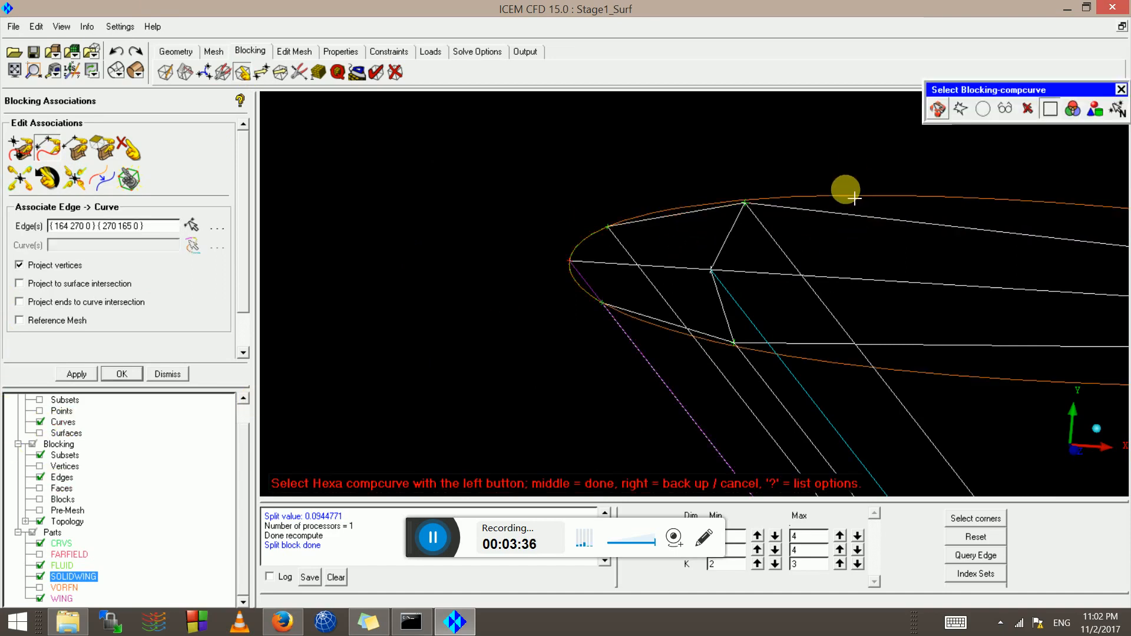
click(840, 194)
middle_click(838, 194)
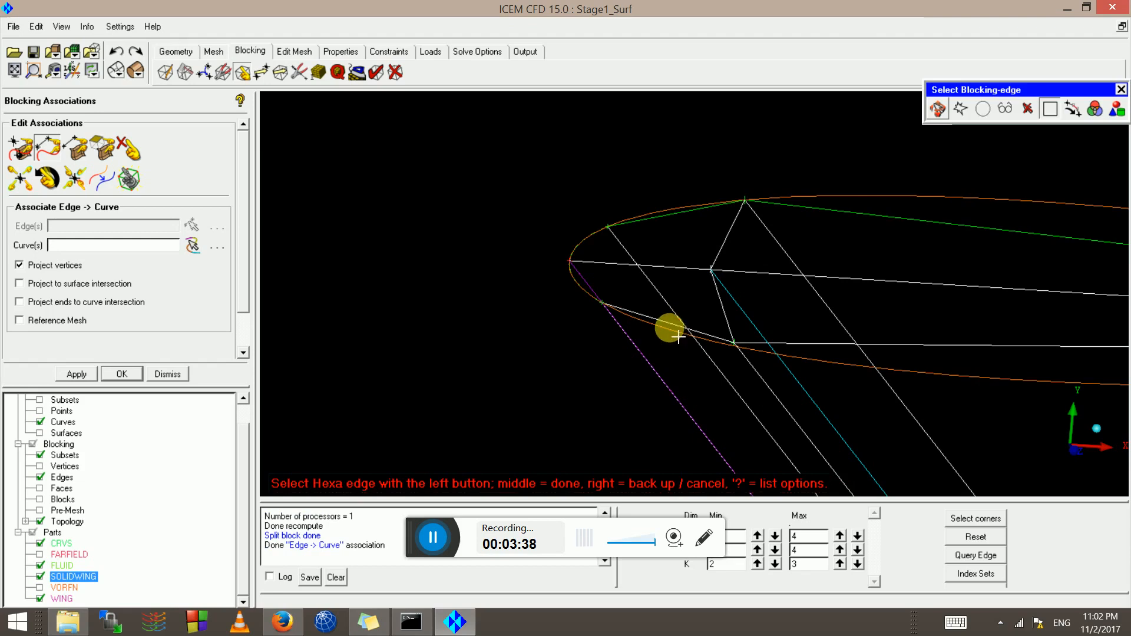
Associate the two lower blocking edges to the airfoil's lower curve
click(694, 327)
click(847, 349)
middle_click(806, 356)
scroll(805, 359, up, 1)
scroll(820, 361, down, 1)
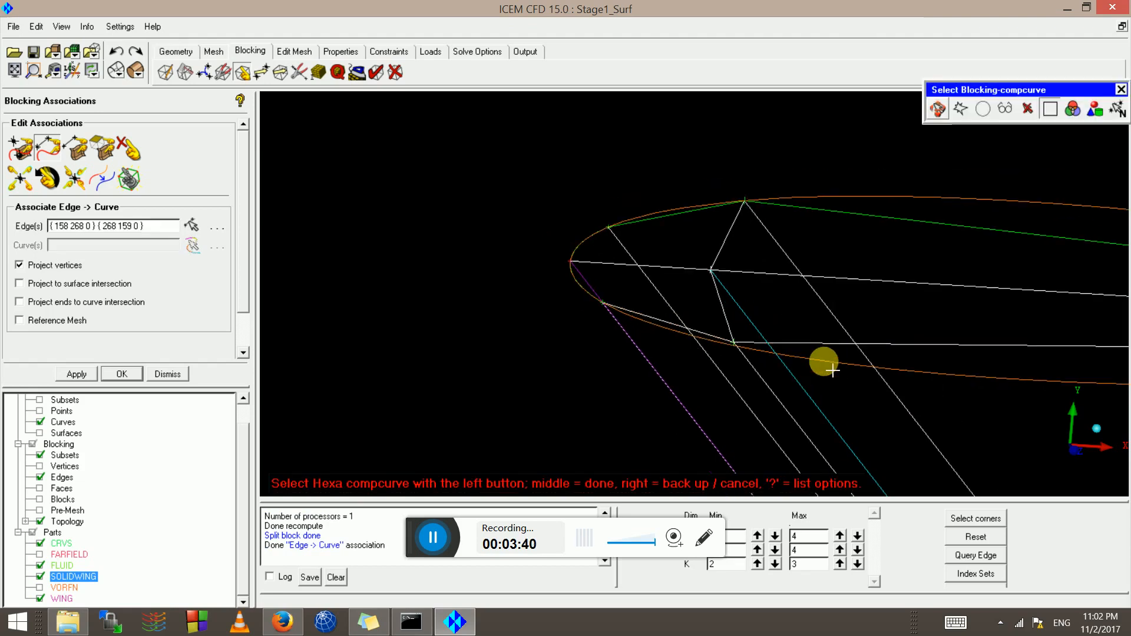
click(822, 362)
middle_click(821, 361)
scroll(818, 352, down, 2)
scroll(817, 350, down, 4)
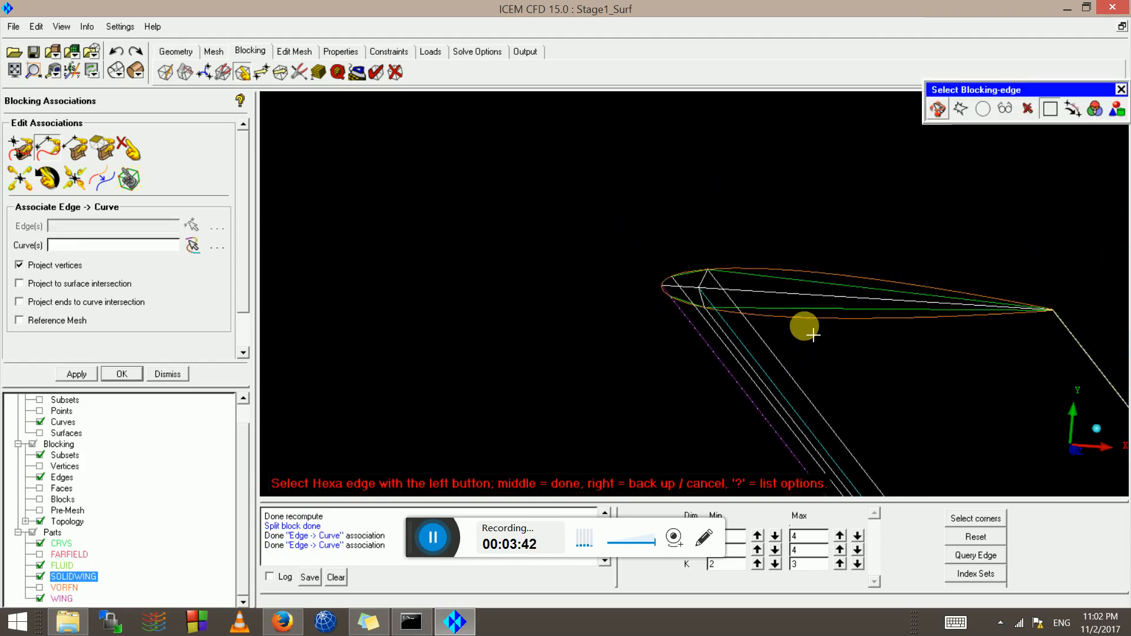
scroll(810, 341, up, 1)
End the edge selection and pan to the wing's other end
middle_click(802, 375)
middle_drag(802, 375, 491, 15)
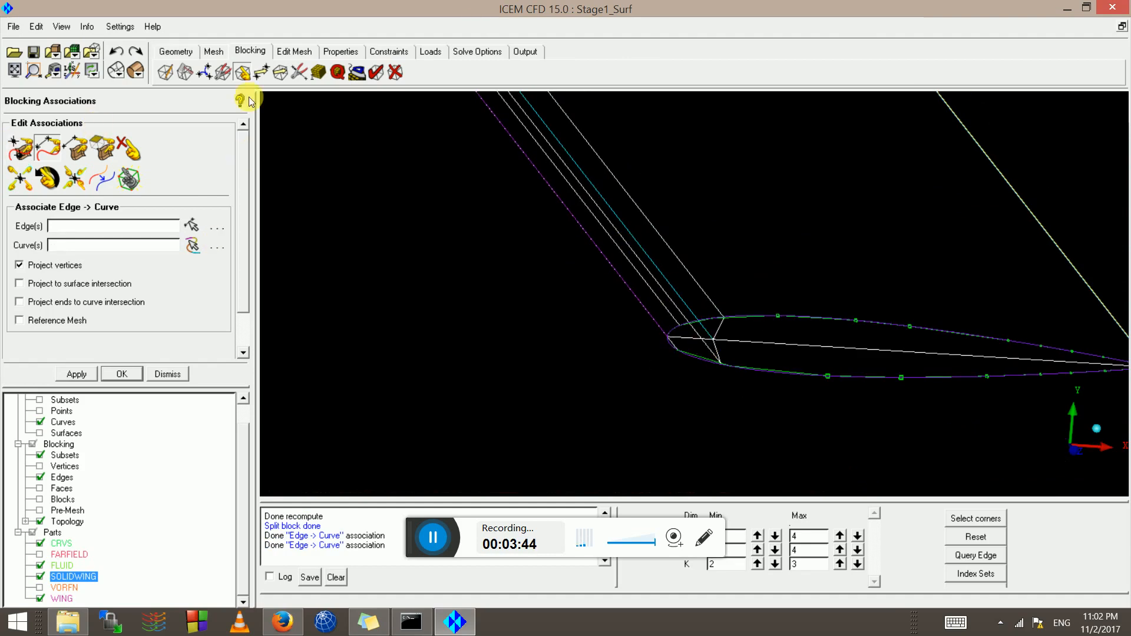
click(299, 74)
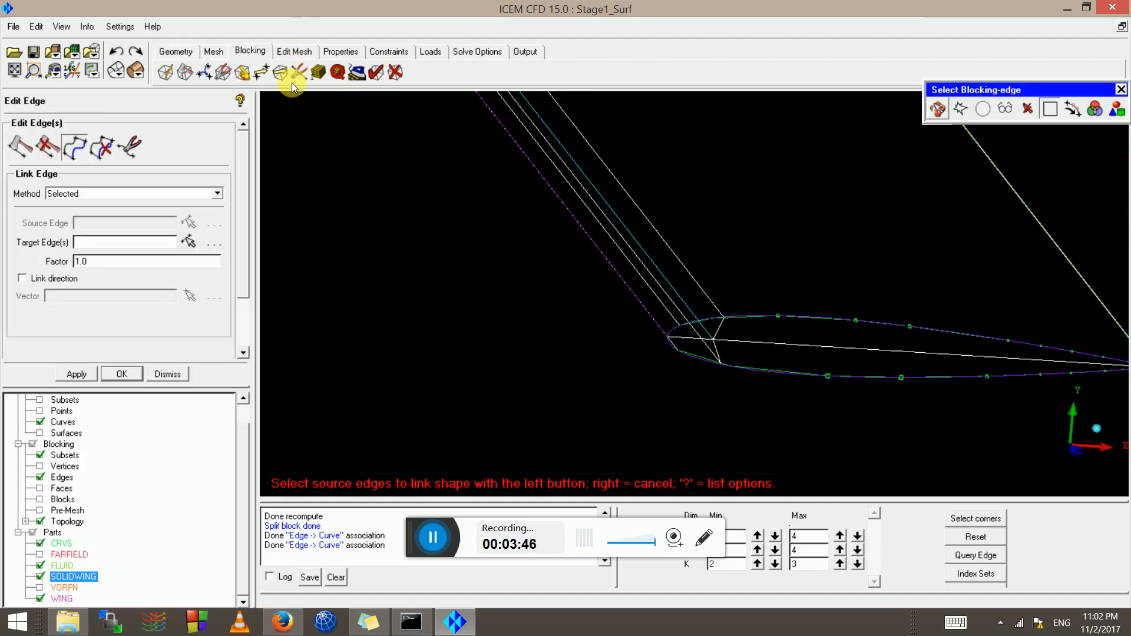
Link the far upper edge to the shape of the upper airfoil source edge
click(81, 151)
click(797, 318)
scroll(743, 229, down, 3)
scroll(624, 154, up, 1)
middle_drag(572, 104, 611, 167)
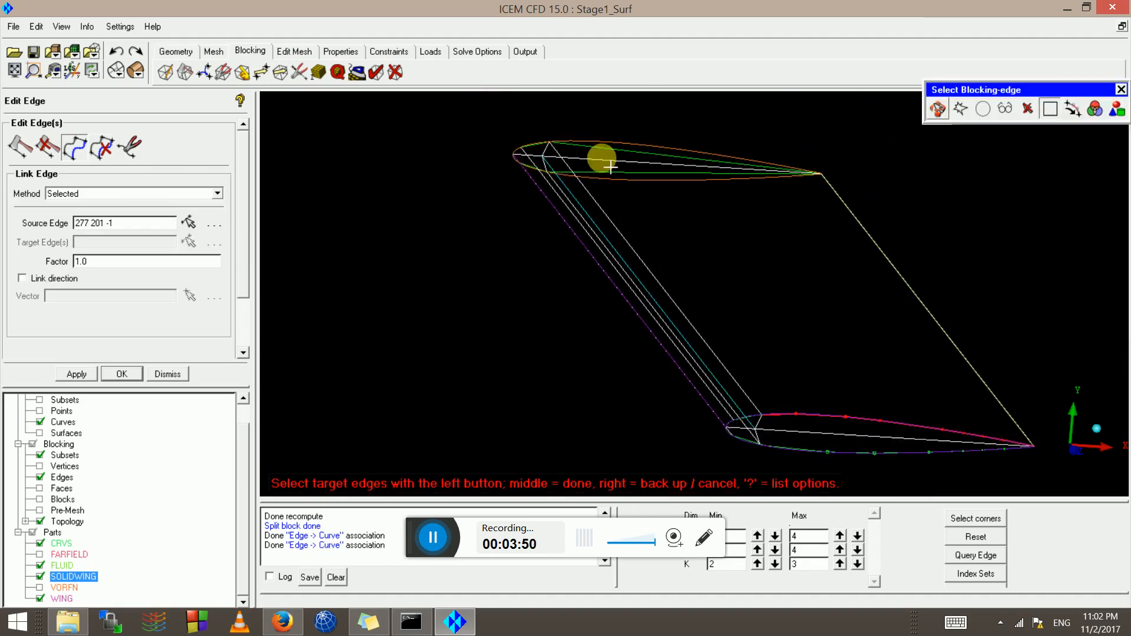
click(610, 145)
middle_click(612, 163)
Link the upper airfoil edge to the lower airfoil edge's shape
scroll(614, 165, up, 2)
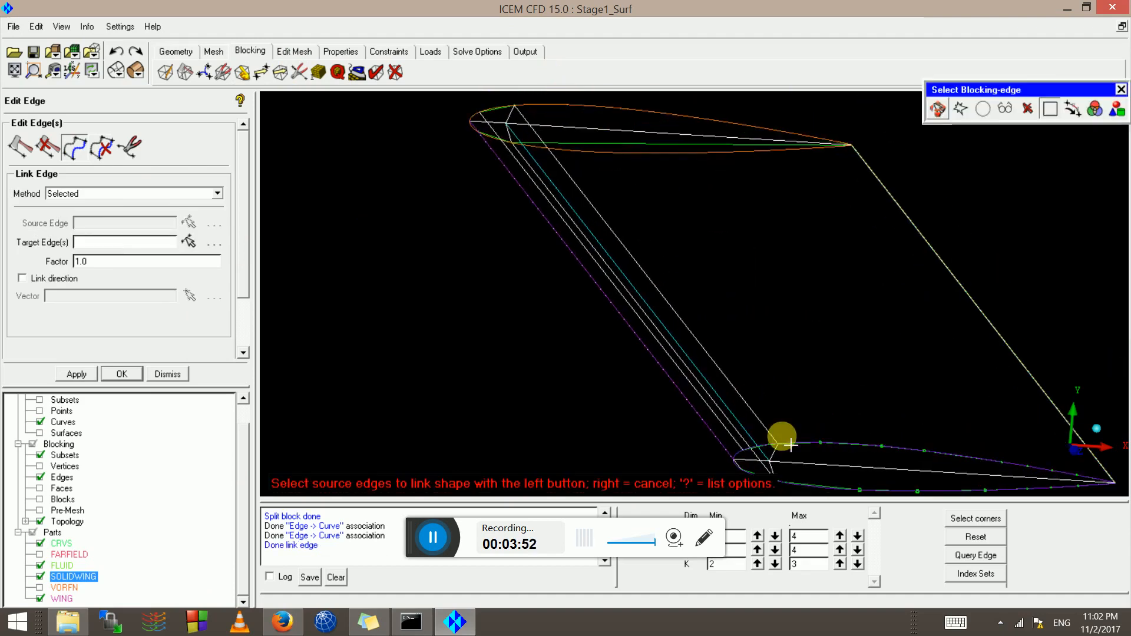
scroll(791, 445, down, 2)
click(808, 420)
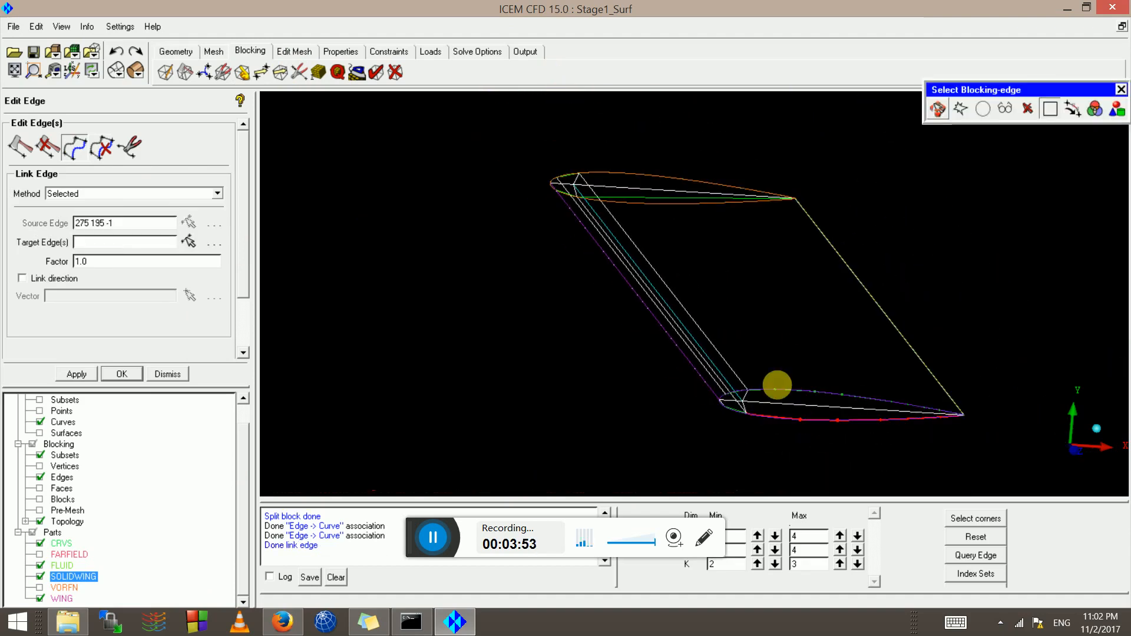
click(648, 202)
middle_click(638, 194)
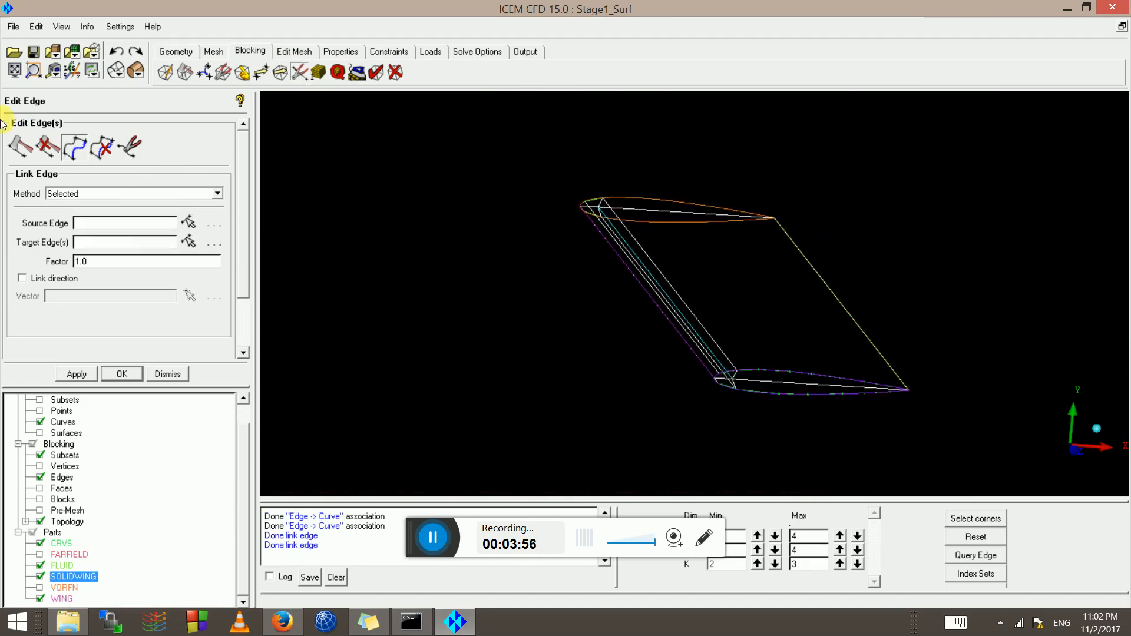
Hide the geometry curves and zoom in on the upper airfoil nose
click(41, 424)
scroll(553, 248, up, 5)
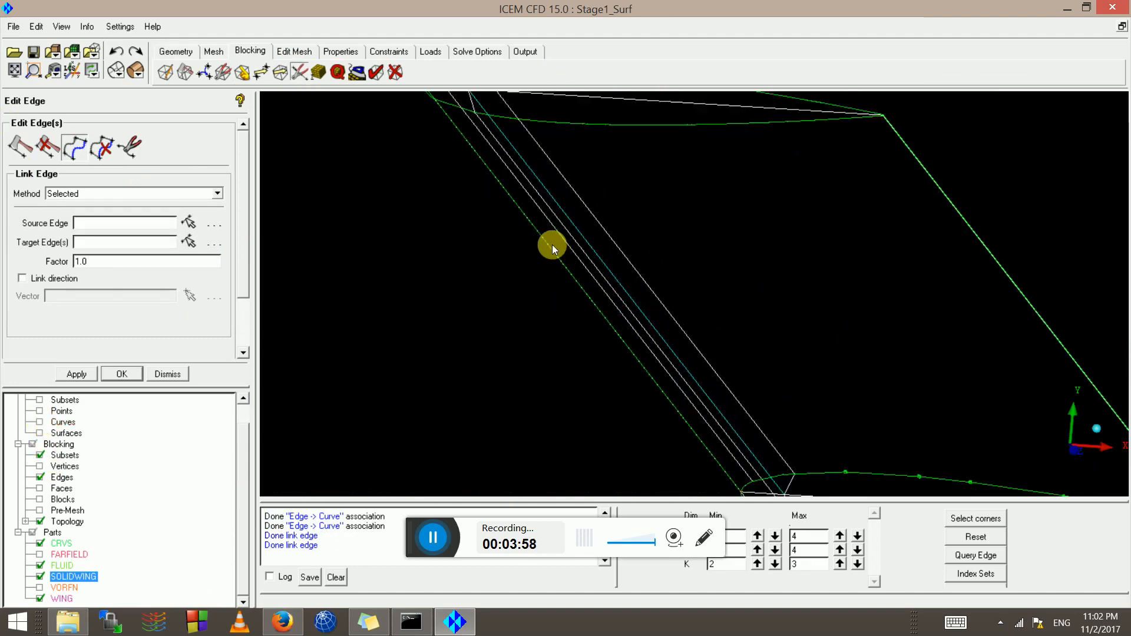
middle_drag(548, 232, 901, 518)
scroll(758, 338, up, 2)
scroll(760, 336, up, 2)
middle_drag(759, 335, 575, 182)
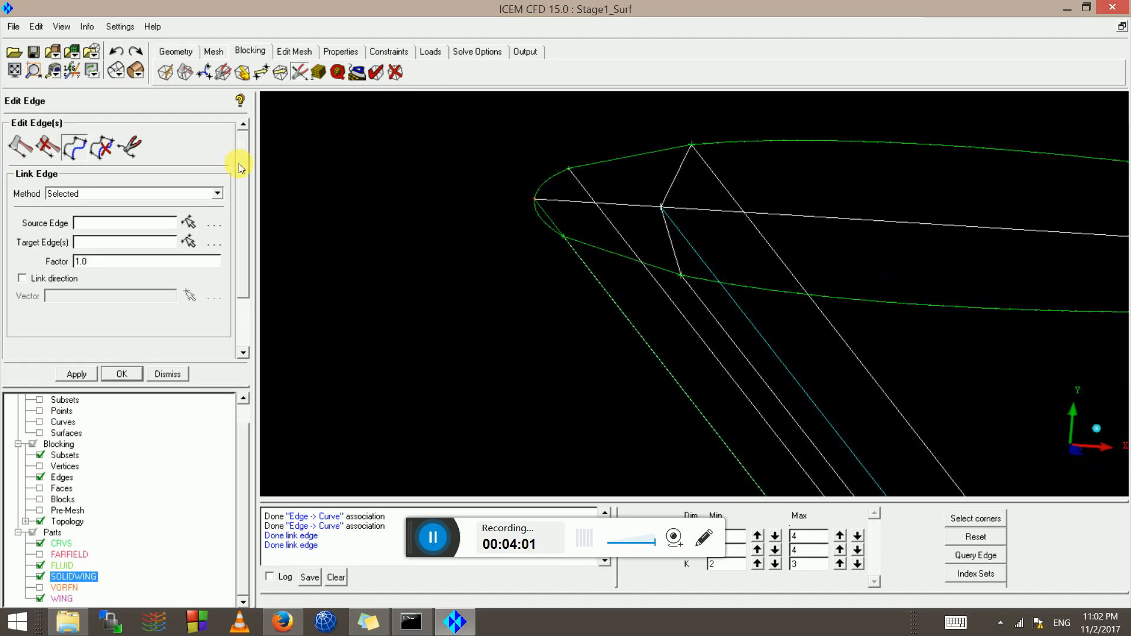
click(188, 74)
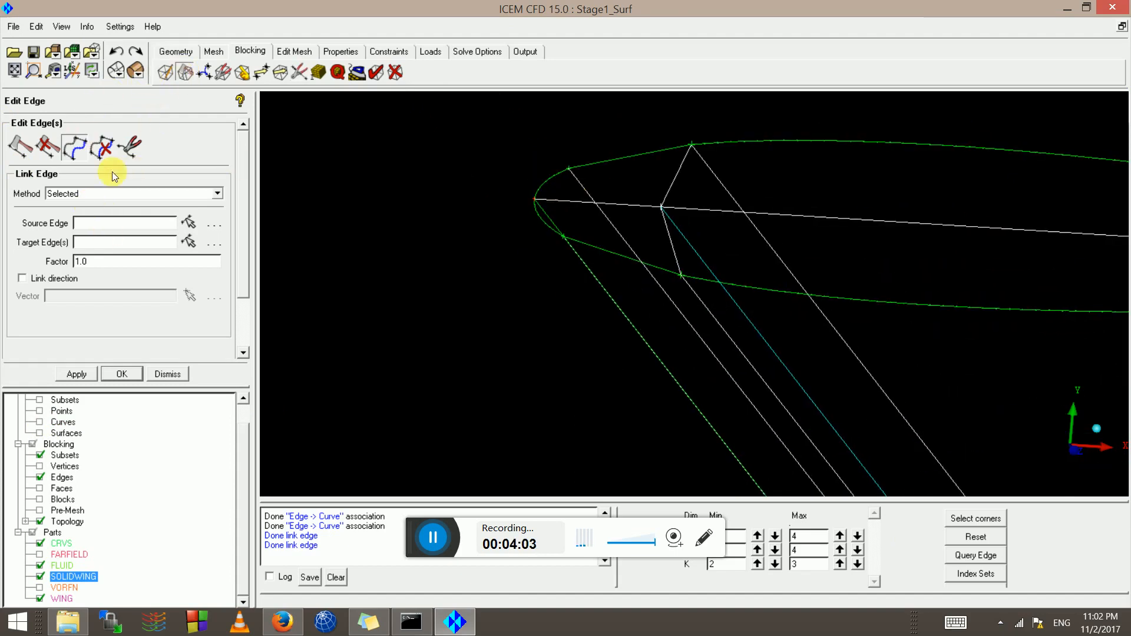
Create an O-grid through the two small leading-edge faces of the wing blocking
click(89, 243)
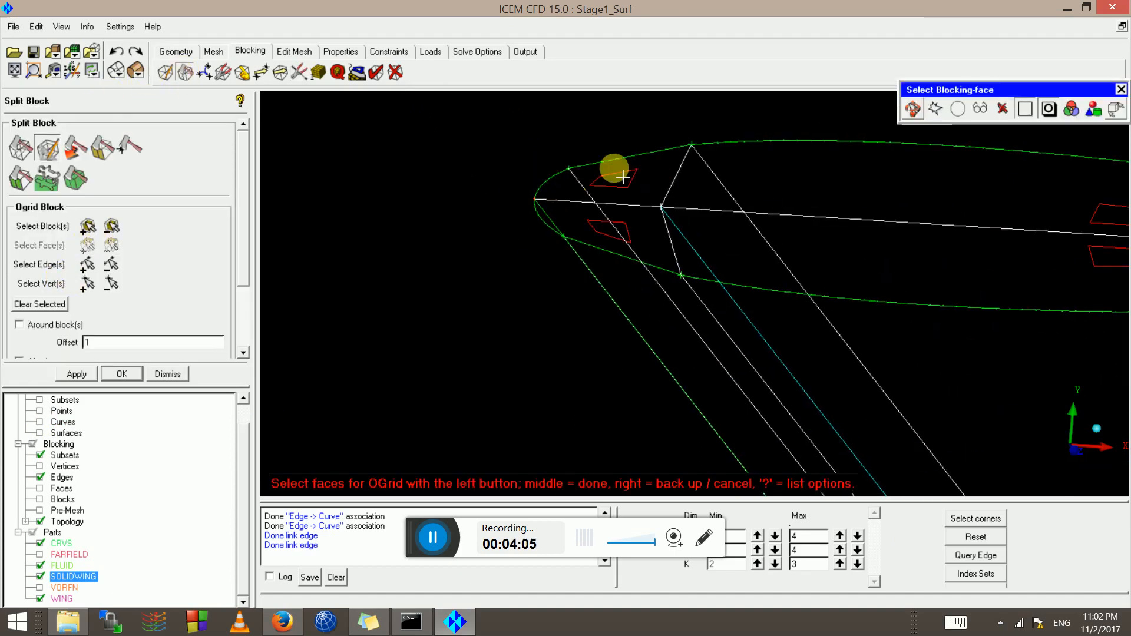
click(609, 230)
scroll(689, 324, down, 5)
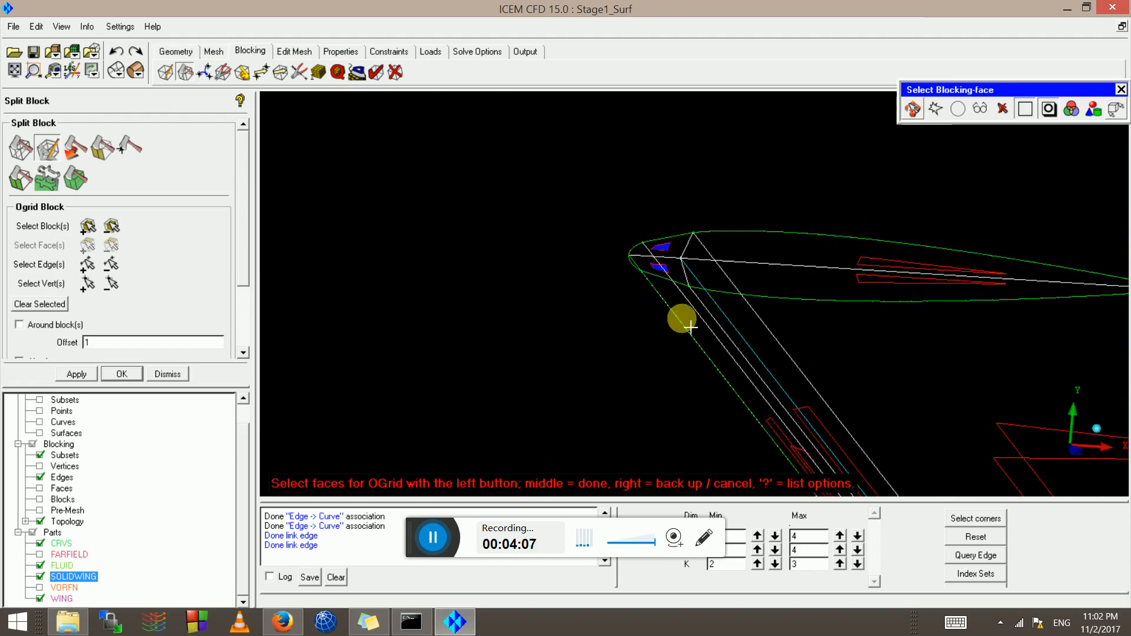
scroll(613, 288, up, 6)
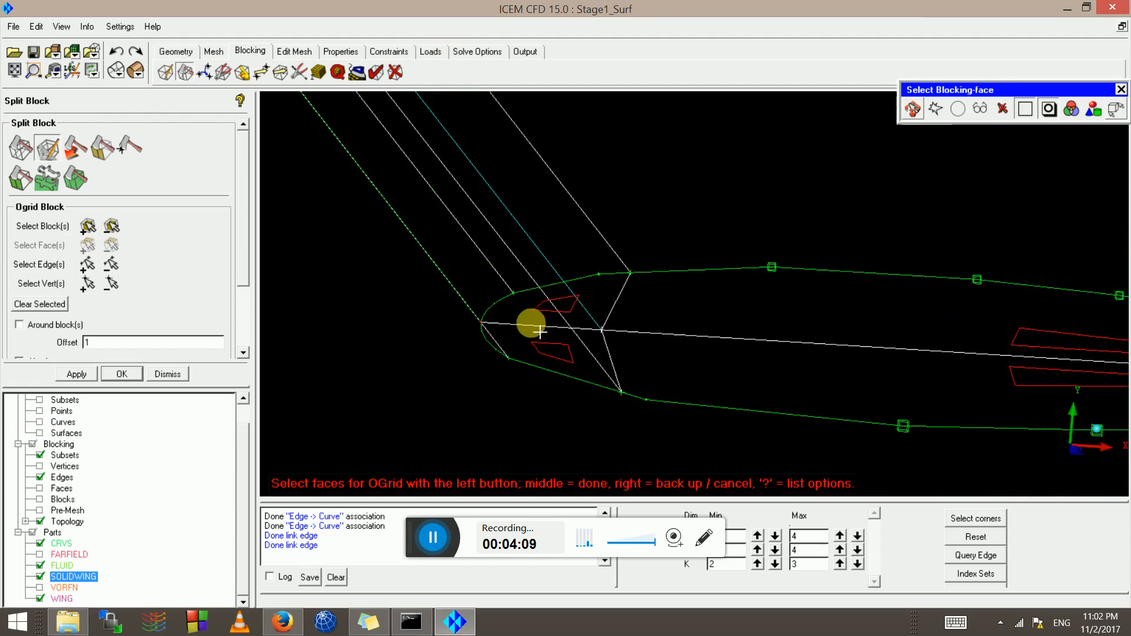
click(560, 311)
click(537, 355)
middle_click(536, 354)
scroll(530, 354, up, 2)
scroll(514, 357, down, 7)
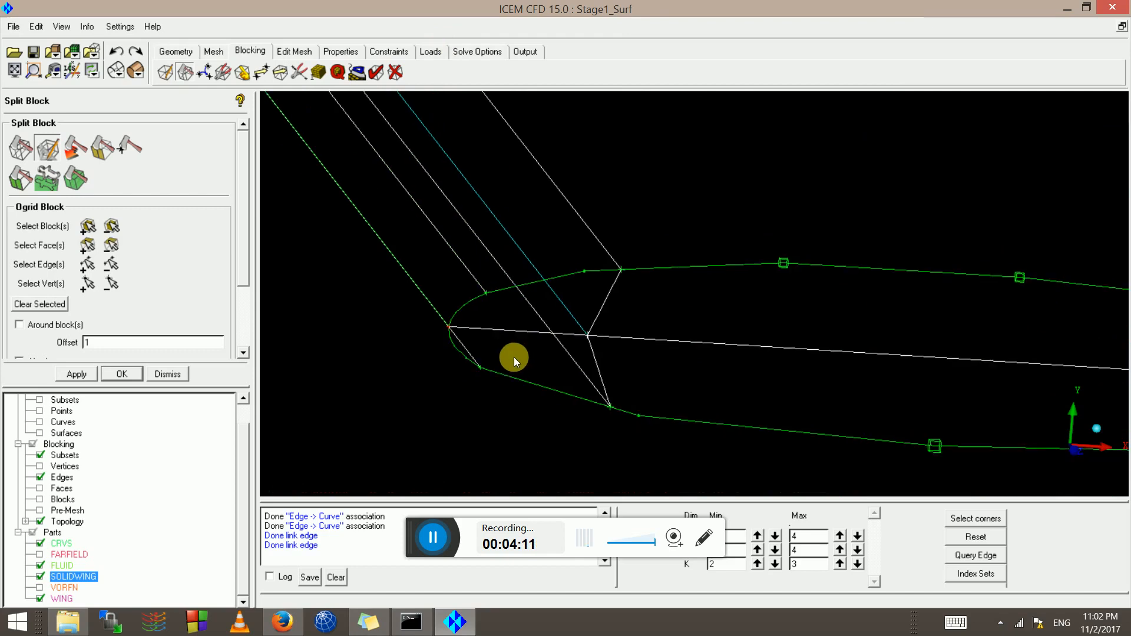
scroll(517, 337, down, 3)
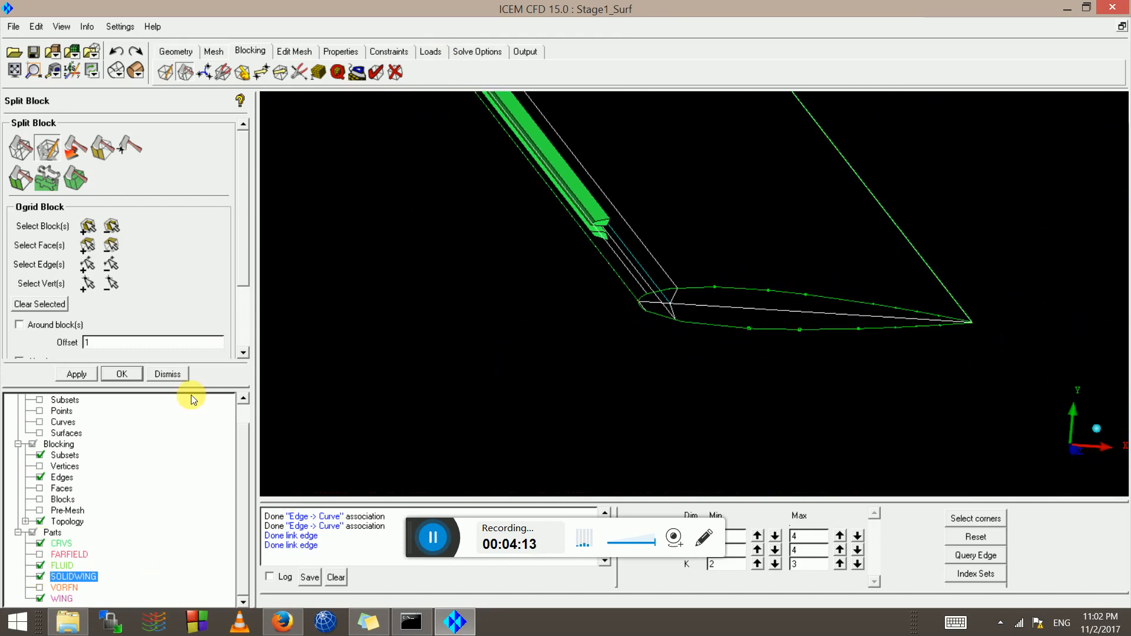
click(76, 375)
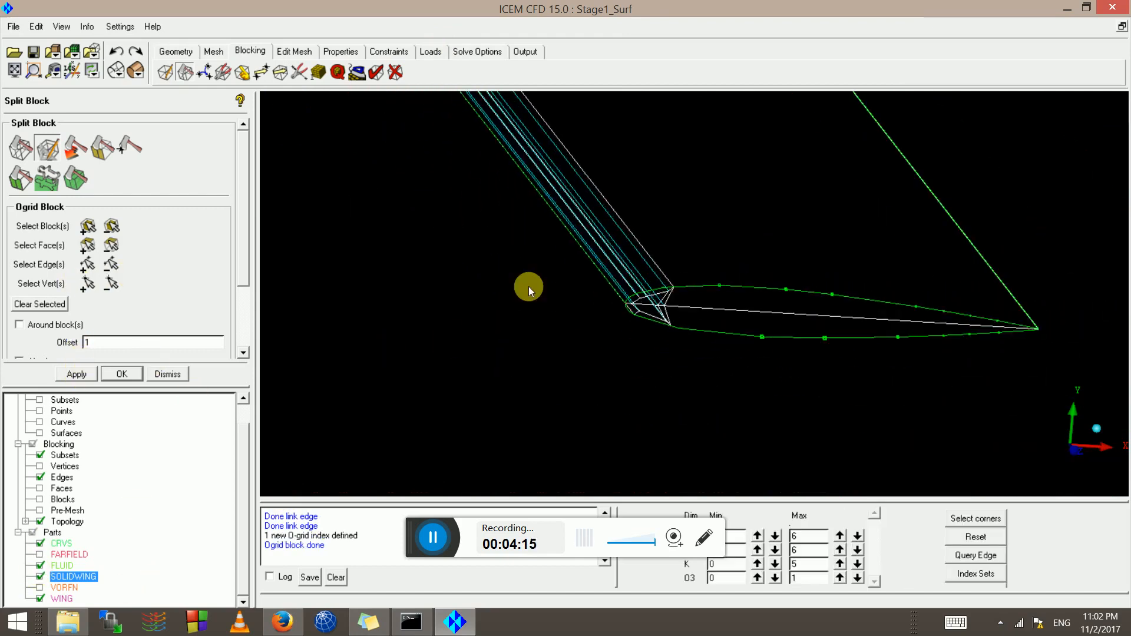
Inspect the new wing-tip O-grid from several angles and bring up the pre-mesh edge parameters
scroll(530, 289, up, 6)
middle_drag(456, 362, 710, 306)
scroll(634, 299, up, 4)
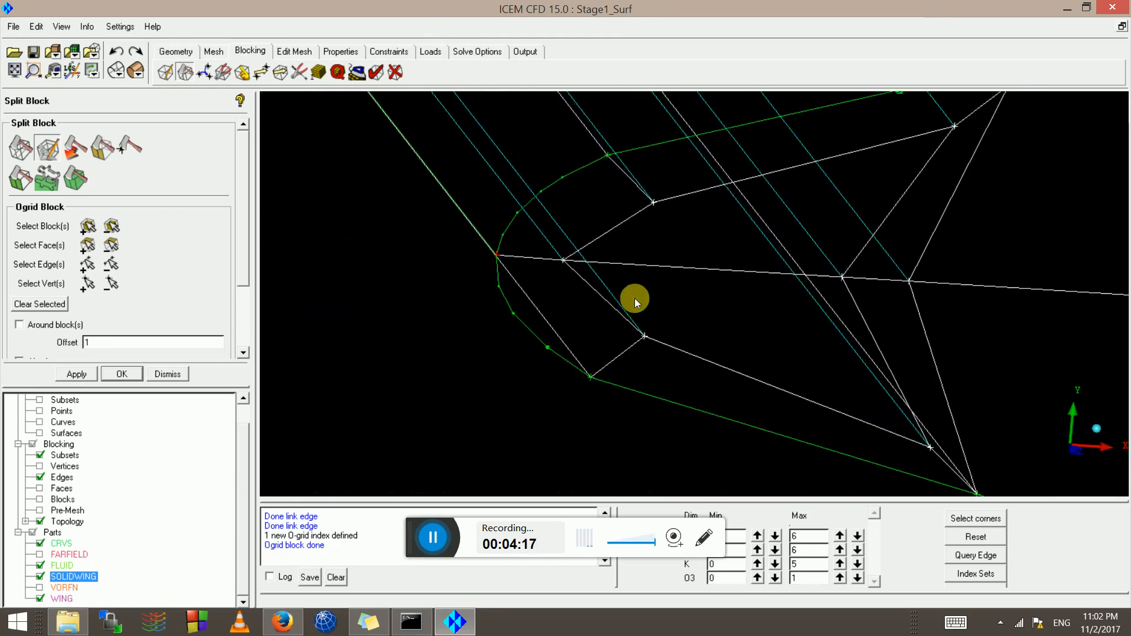
scroll(561, 283, down, 5)
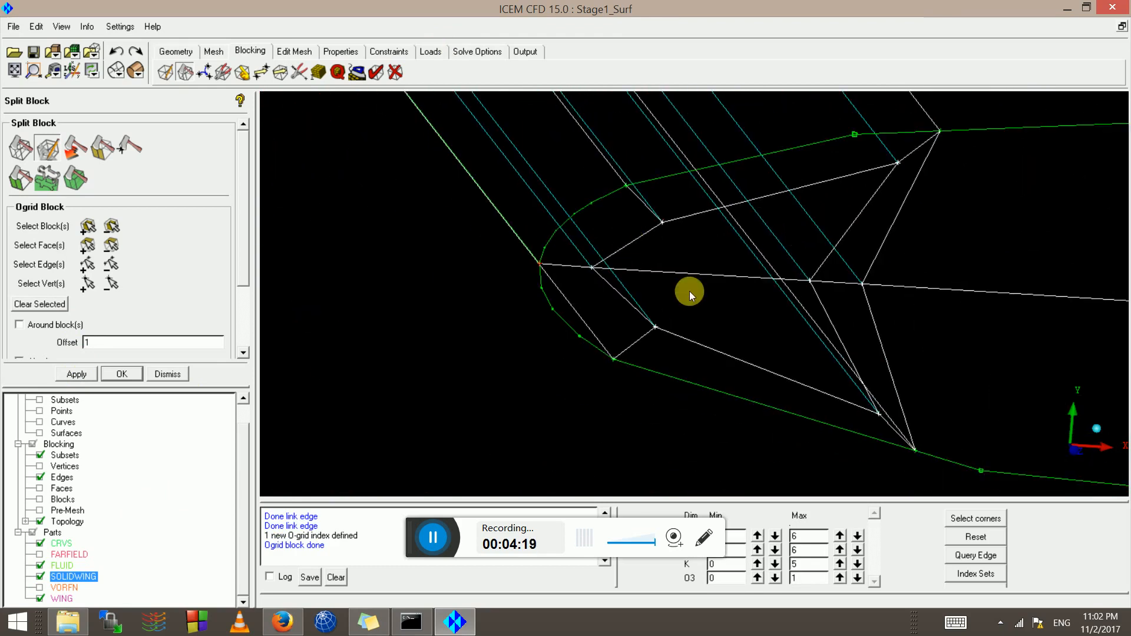
scroll(695, 288, down, 2)
scroll(702, 280, up, 6)
middle_drag(671, 280, 581, 278)
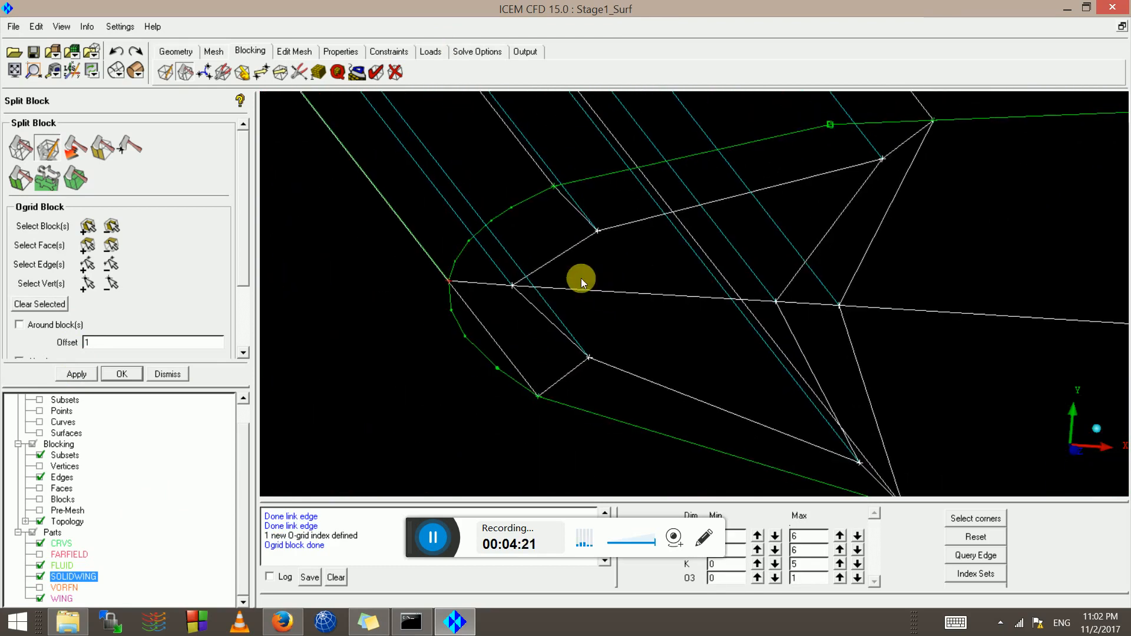
scroll(536, 306, up, 1)
scroll(535, 305, up, 1)
scroll(726, 323, down, 10)
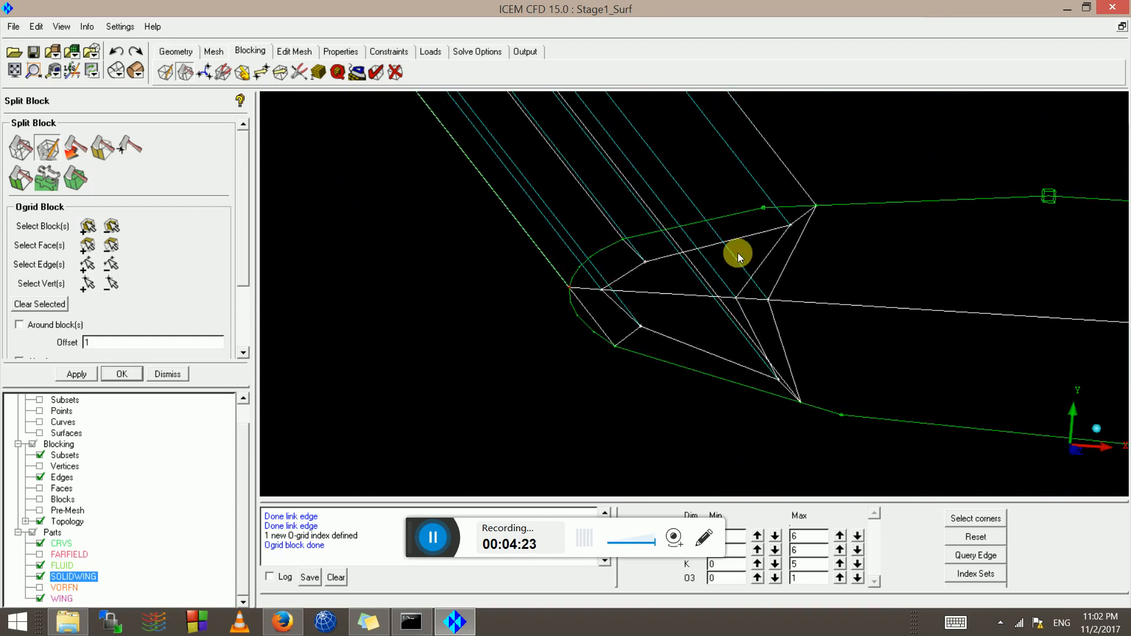
scroll(651, 305, up, 7)
middle_drag(668, 202, 568, 261)
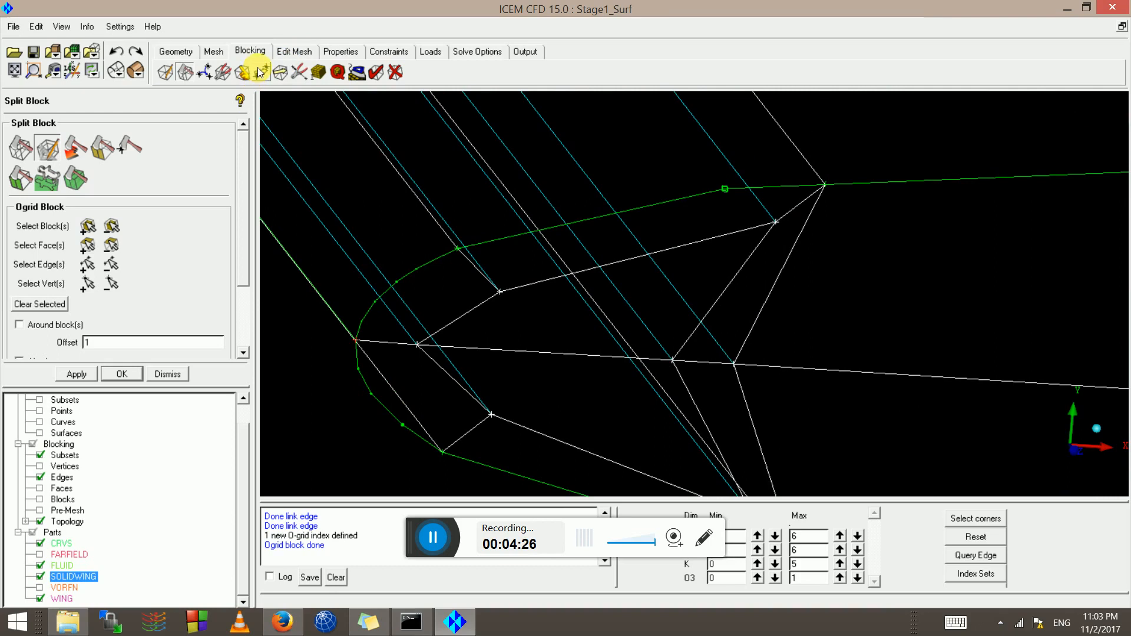
drag(906, 295, 755, 340)
drag(460, 231, 226, 77)
scroll(603, 384, up, 7)
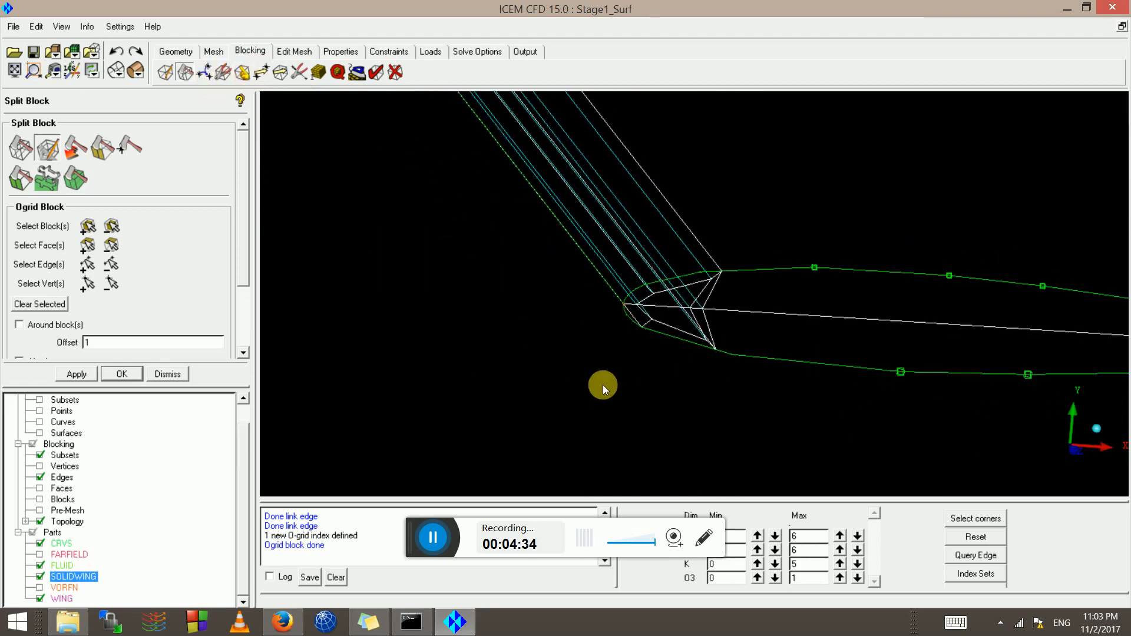
click(317, 72)
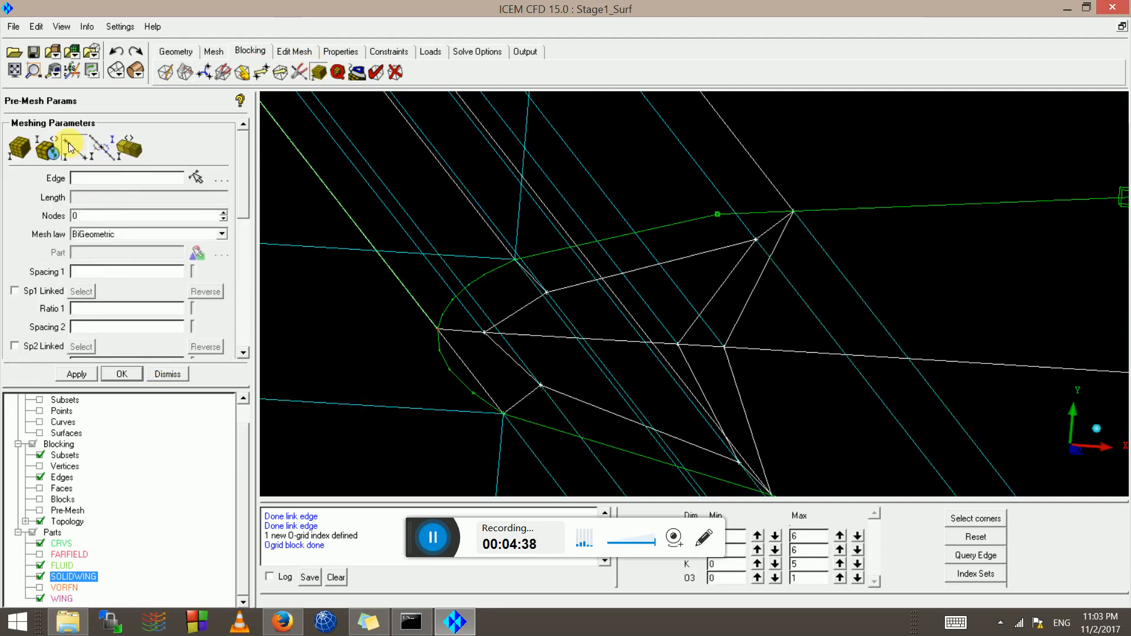
Give the short leading-edge O-grid edge 5 nodes
scroll(599, 286, down, 4)
click(608, 301)
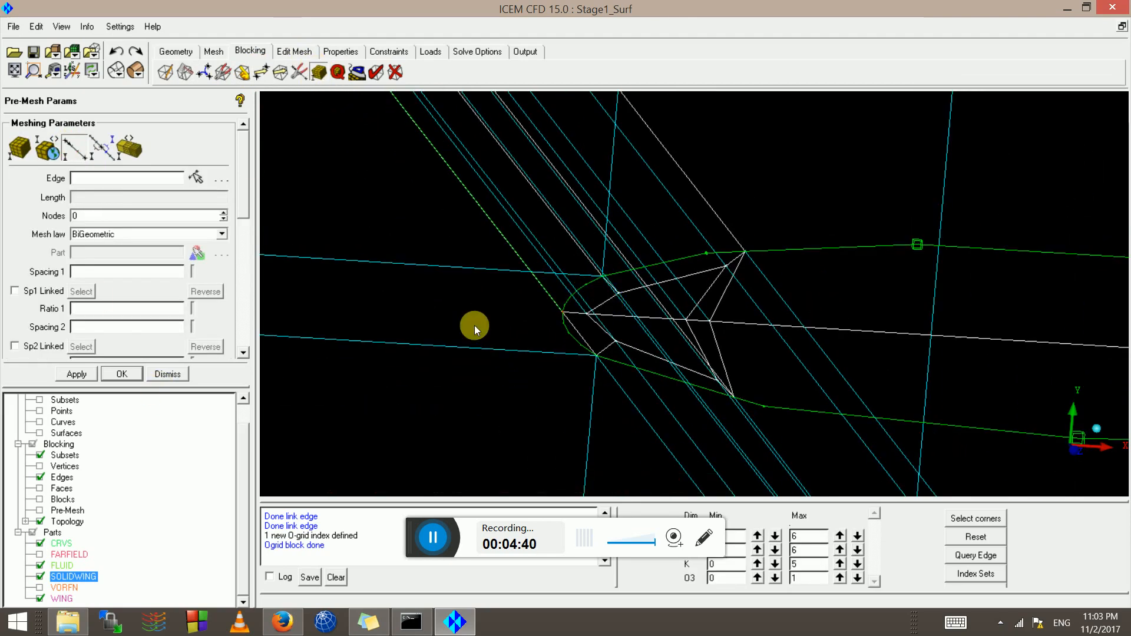
click(65, 152)
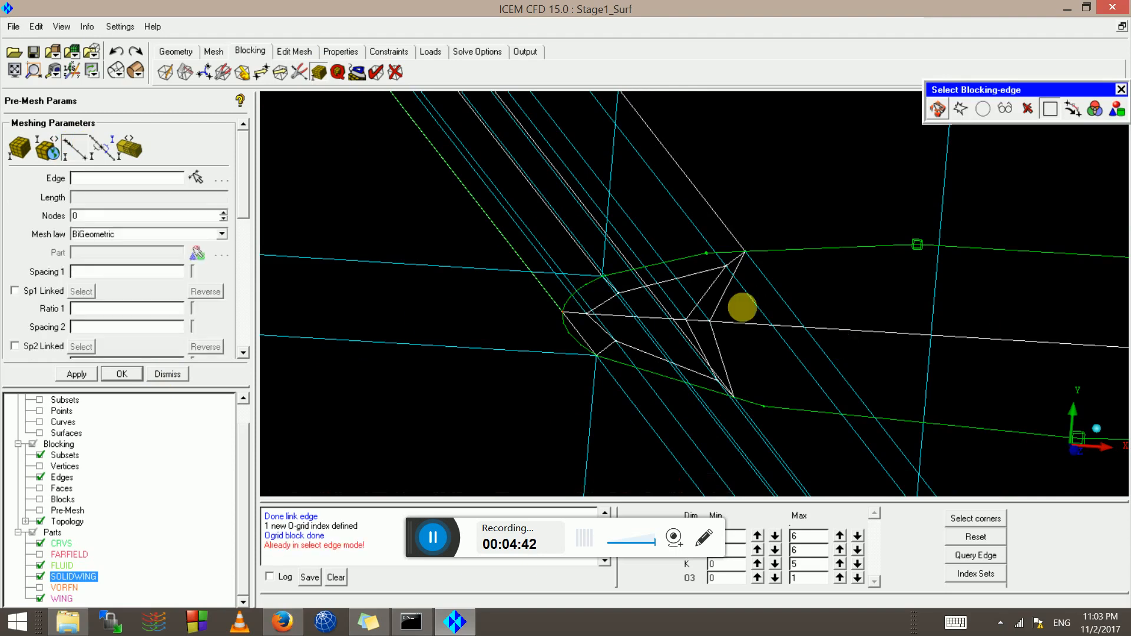
scroll(745, 306, up, 2)
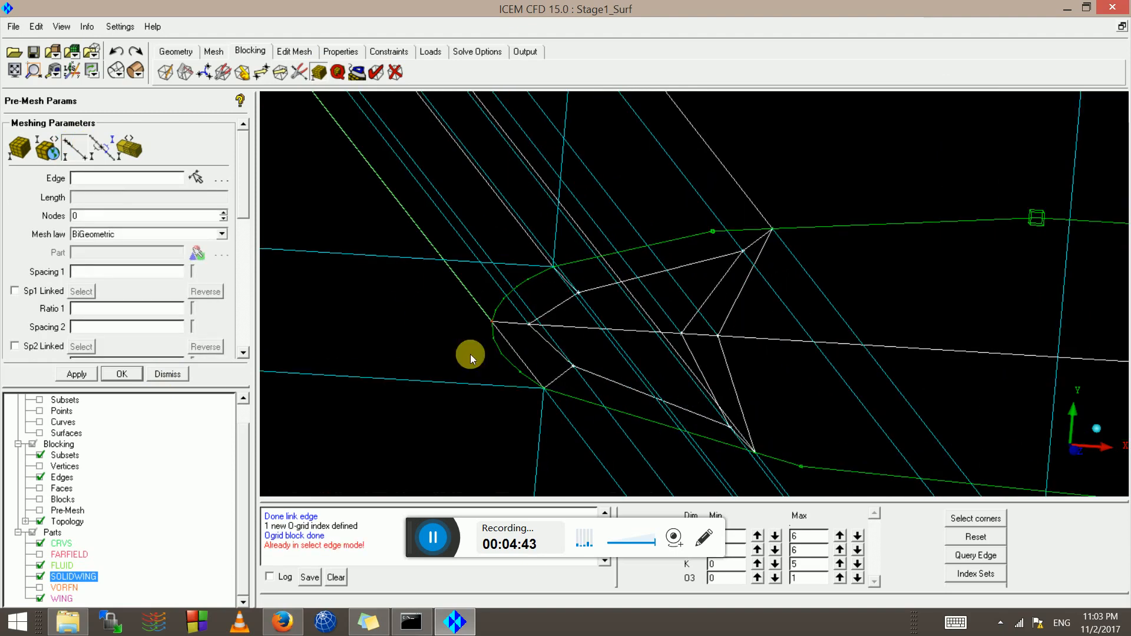
click(70, 152)
scroll(465, 272, up, 3)
click(460, 276)
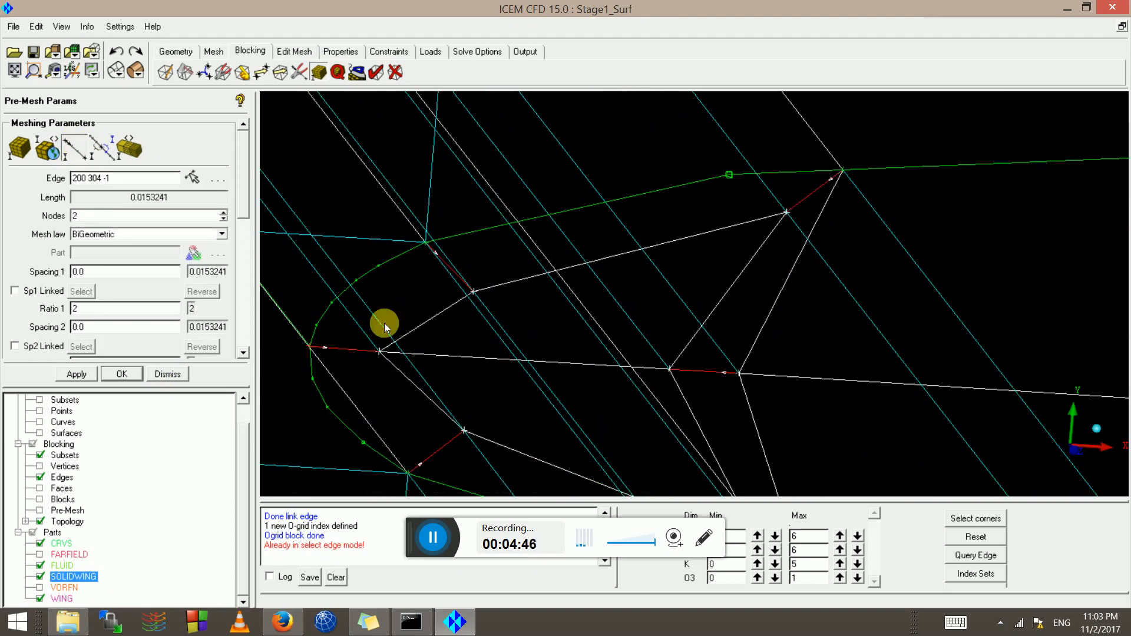
drag(90, 218, 9, 220)
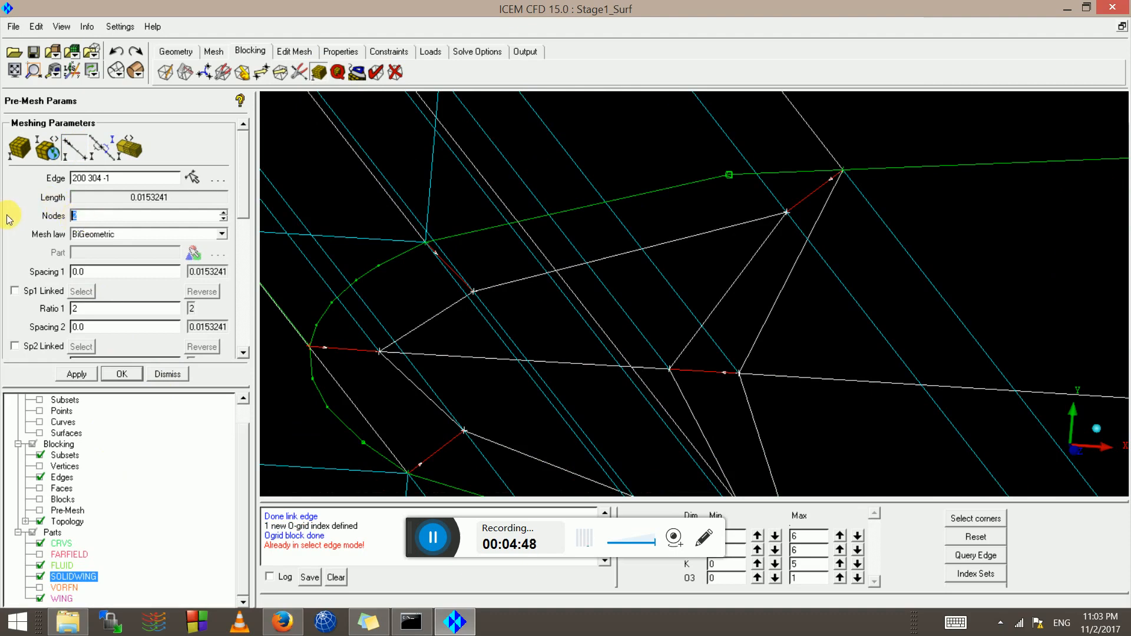
text(5)
click(76, 373)
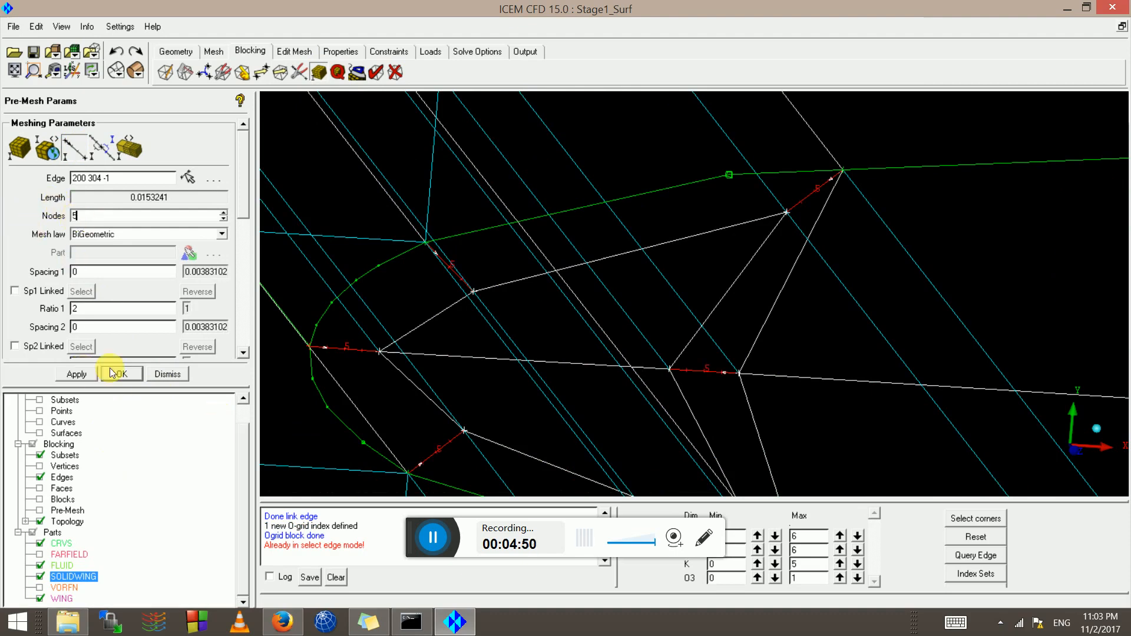
Frame the leading edge at the wing's other end and pick the spanwise edge to check its nodes
scroll(764, 276, down, 2)
scroll(765, 277, down, 5)
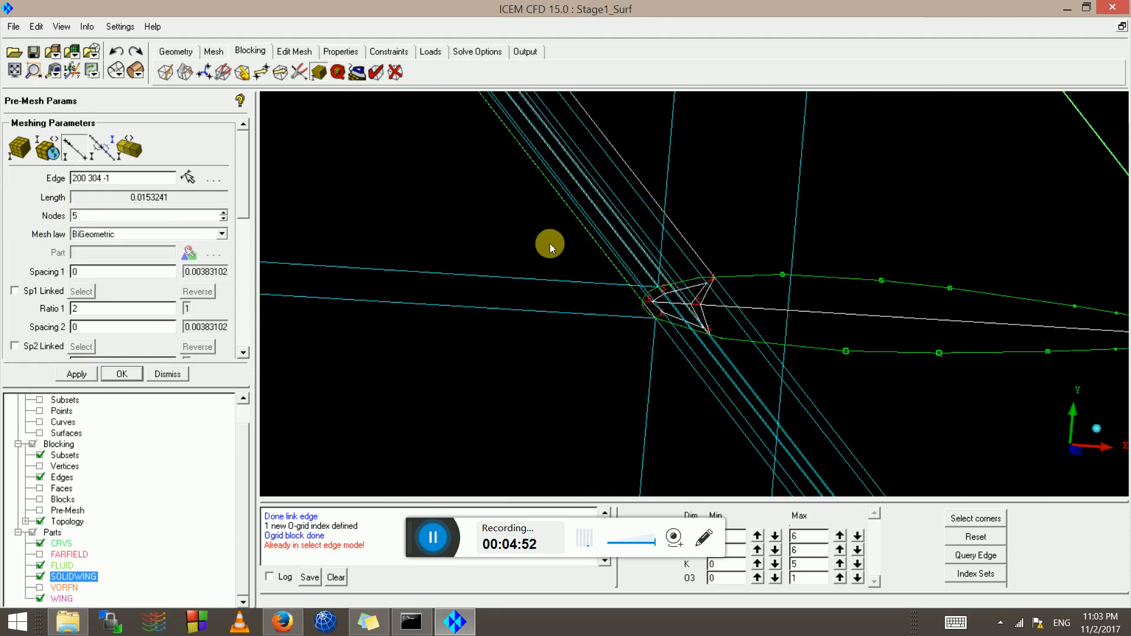
scroll(567, 186, down, 3)
middle_drag(496, 101, 591, 221)
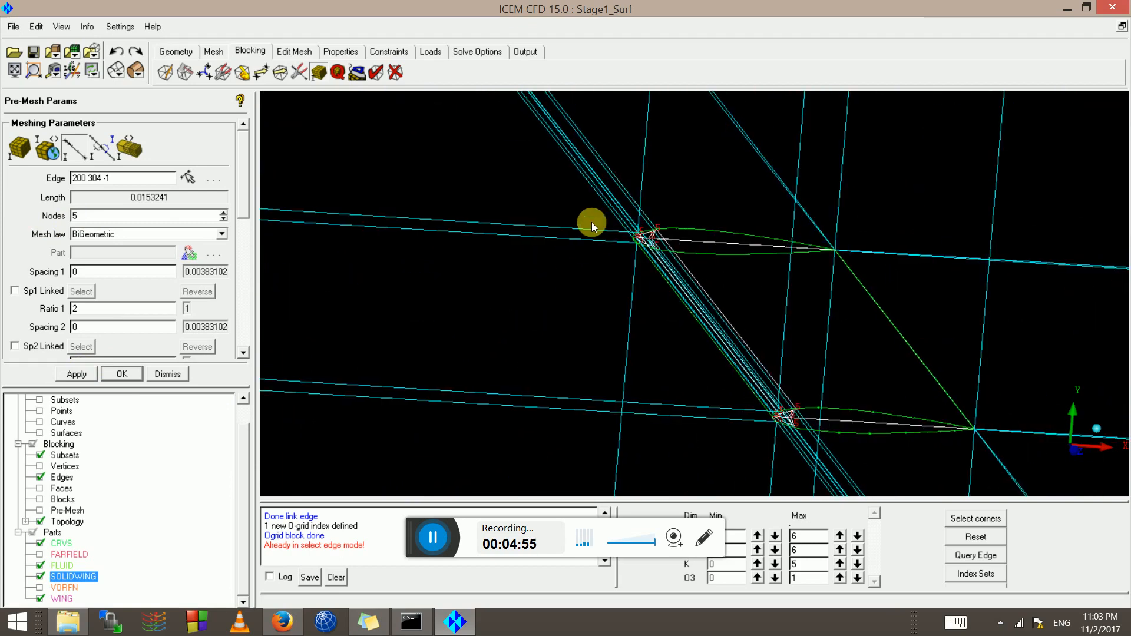
scroll(595, 213, up, 3)
middle_drag(569, 168, 670, 241)
scroll(670, 241, up, 4)
scroll(778, 263, down, 2)
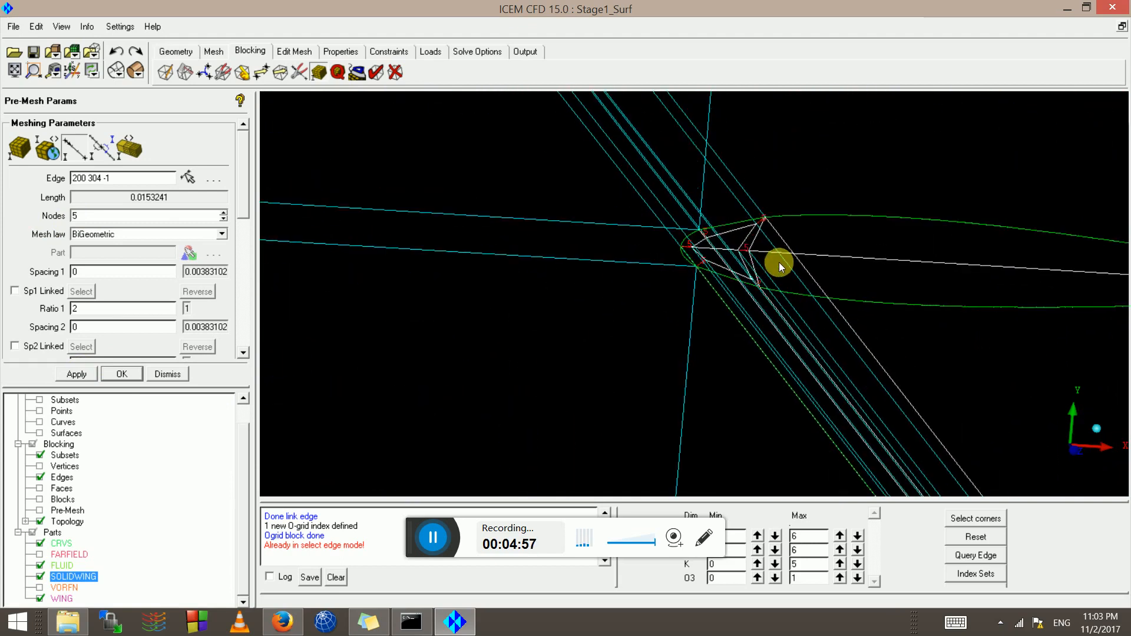
middle_drag(955, 438, 626, 263)
scroll(700, 440, up, 4)
middle_drag(611, 391, 784, 308)
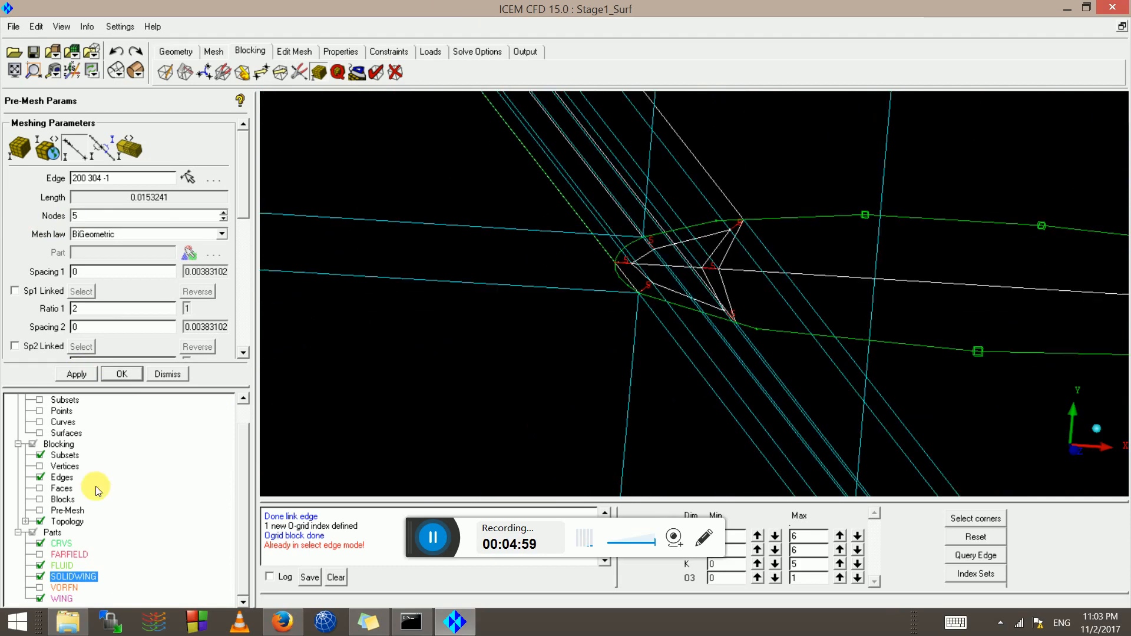
click(187, 176)
scroll(650, 233, up, 2)
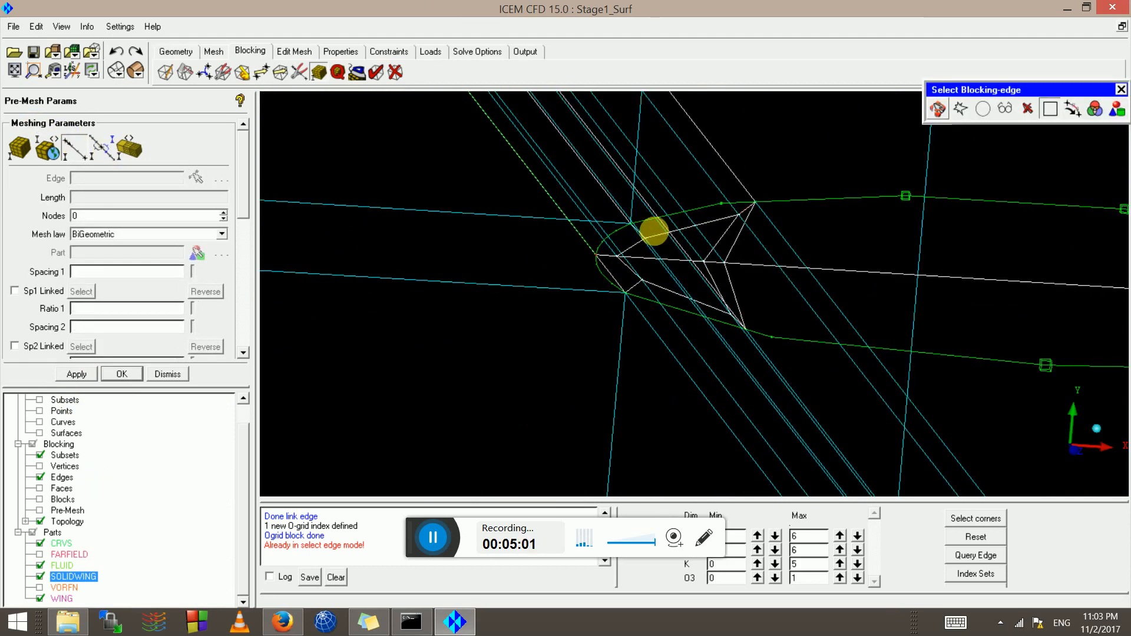
click(673, 187)
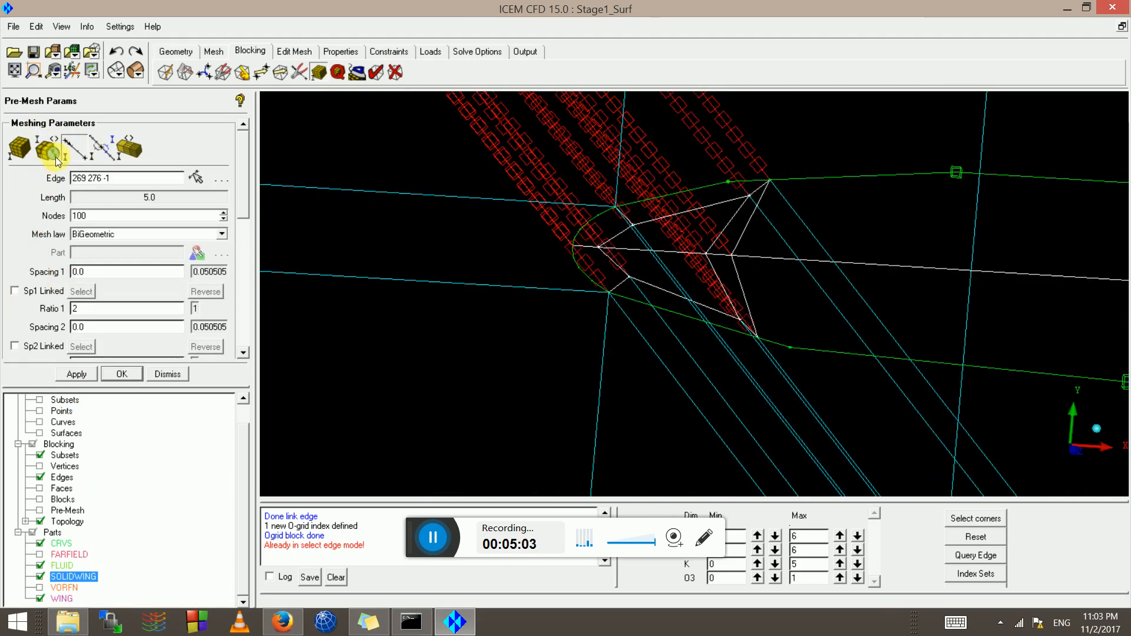
Select the curved leading-edge edge, then display the pre-mesh and confirm recomputing it
scroll(661, 182, up, 1)
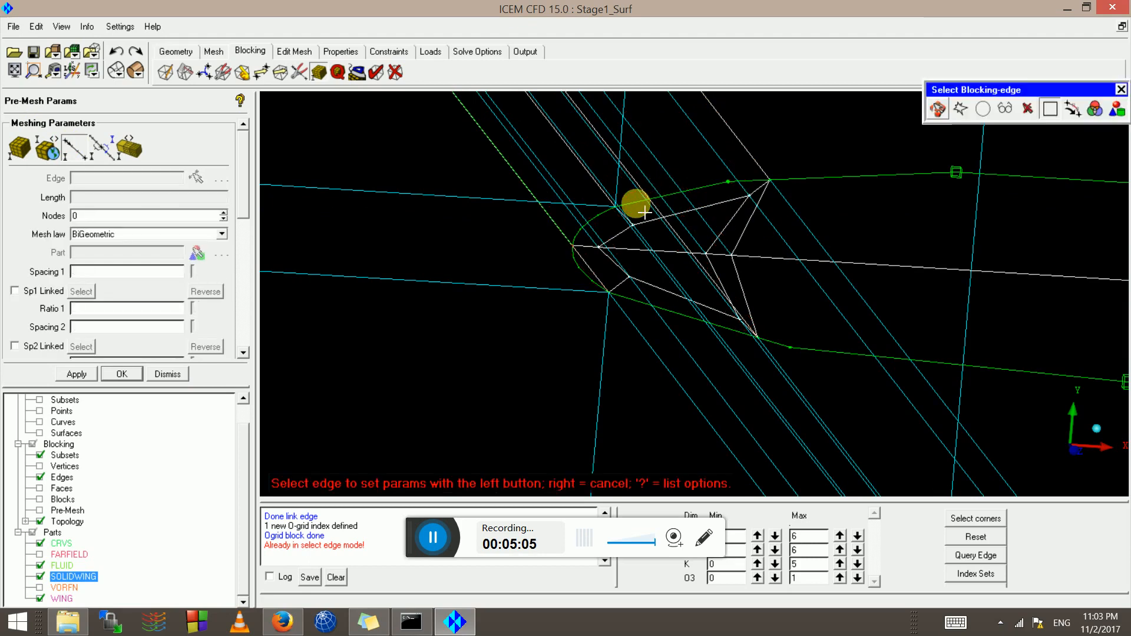
click(626, 216)
scroll(626, 217, up, 3)
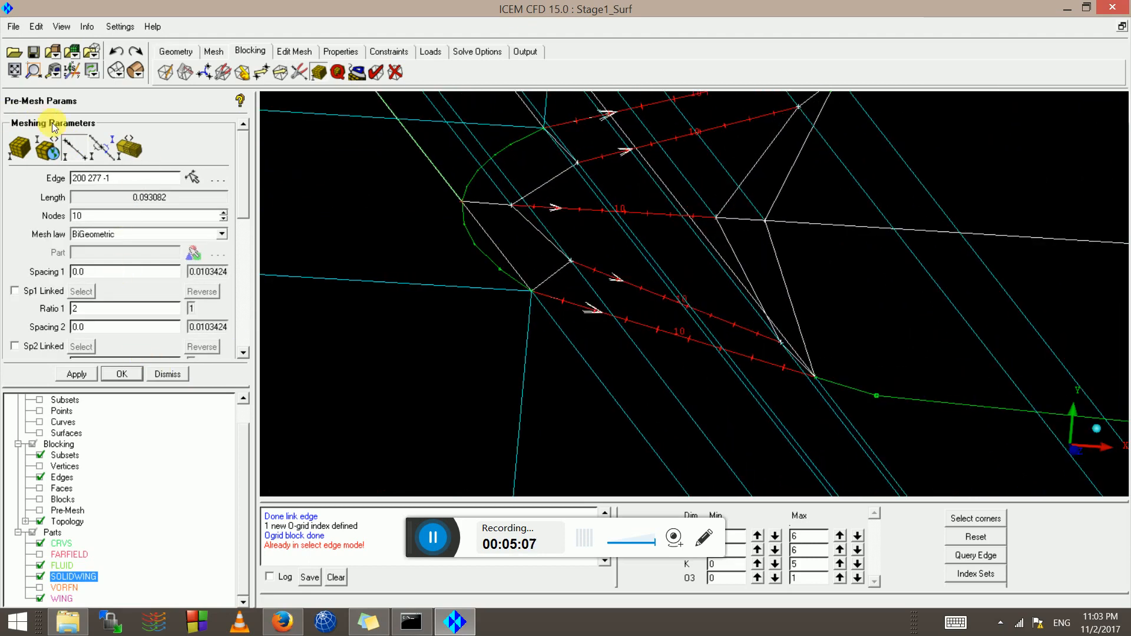
click(81, 147)
click(487, 252)
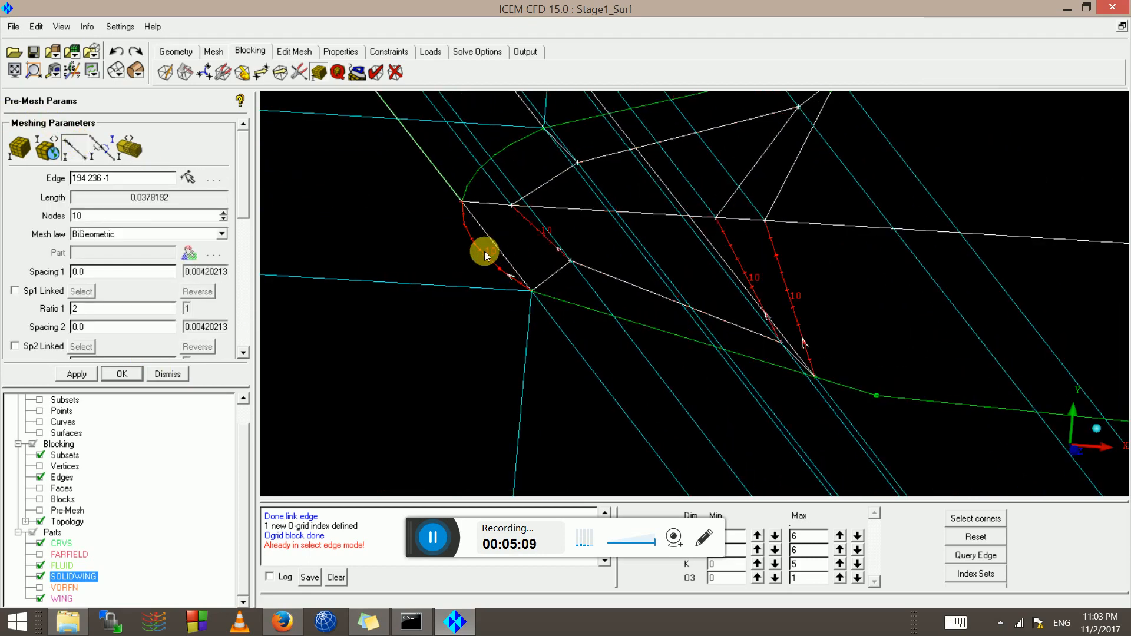
scroll(666, 320, down, 2)
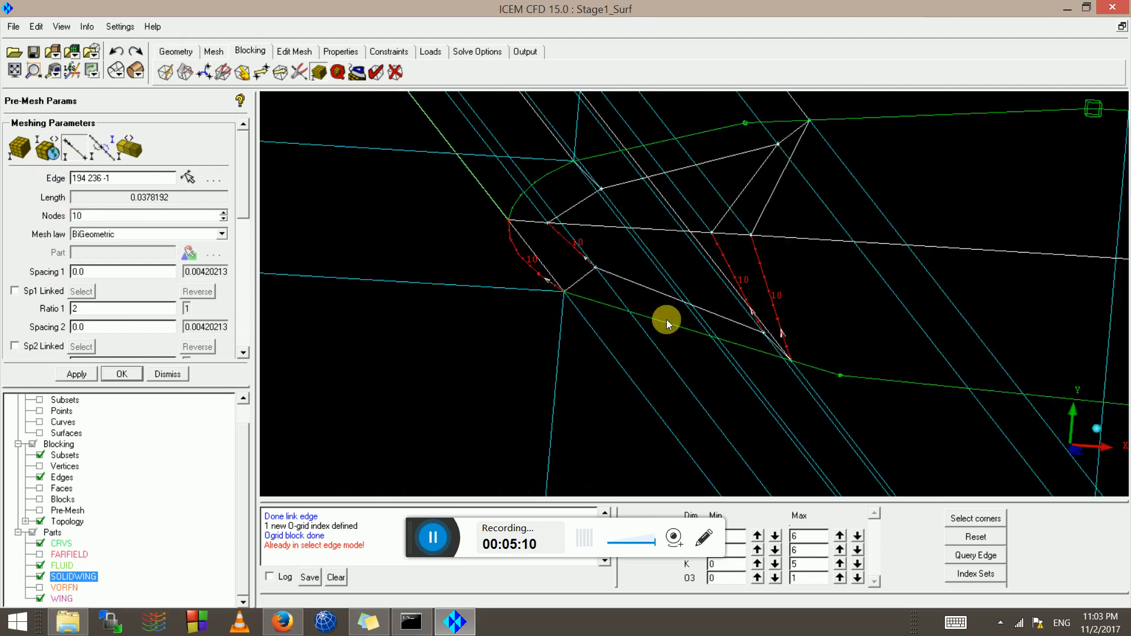
click(43, 509)
click(428, 369)
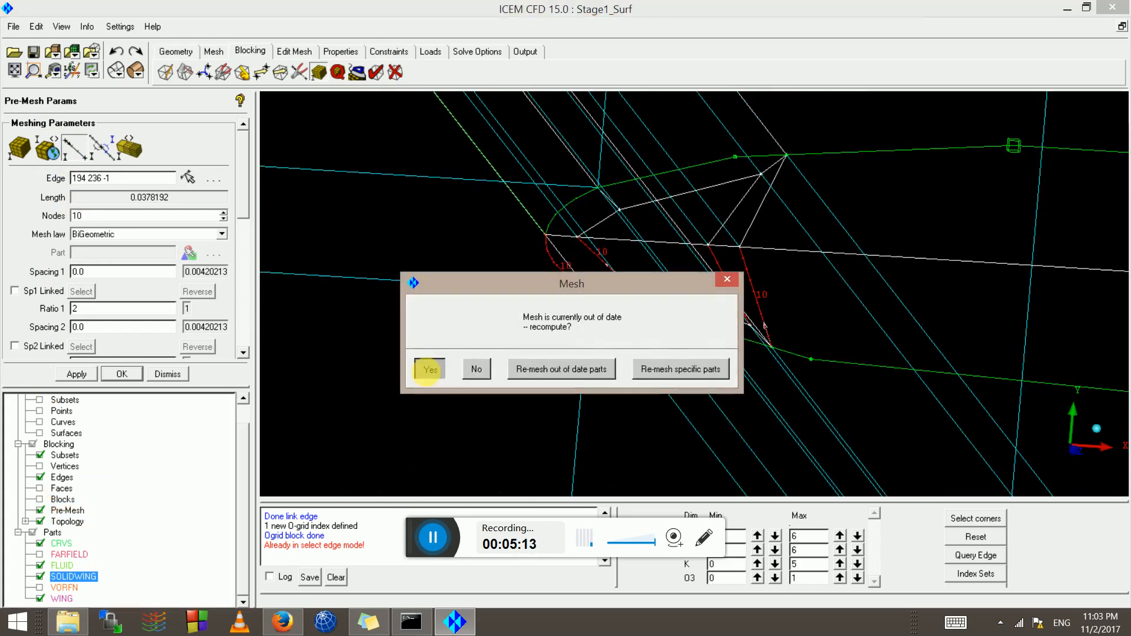
Hide the block edges, show the pre-mesh solid shaded, and zoom onto the leading-edge mesh
scroll(429, 356, up, 2)
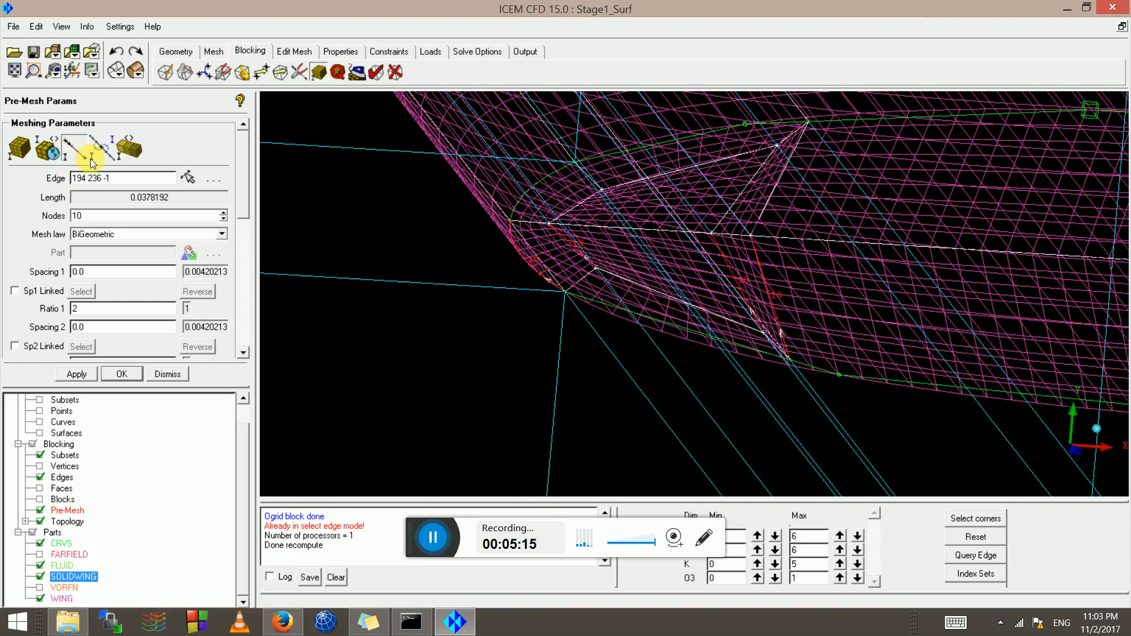
click(40, 477)
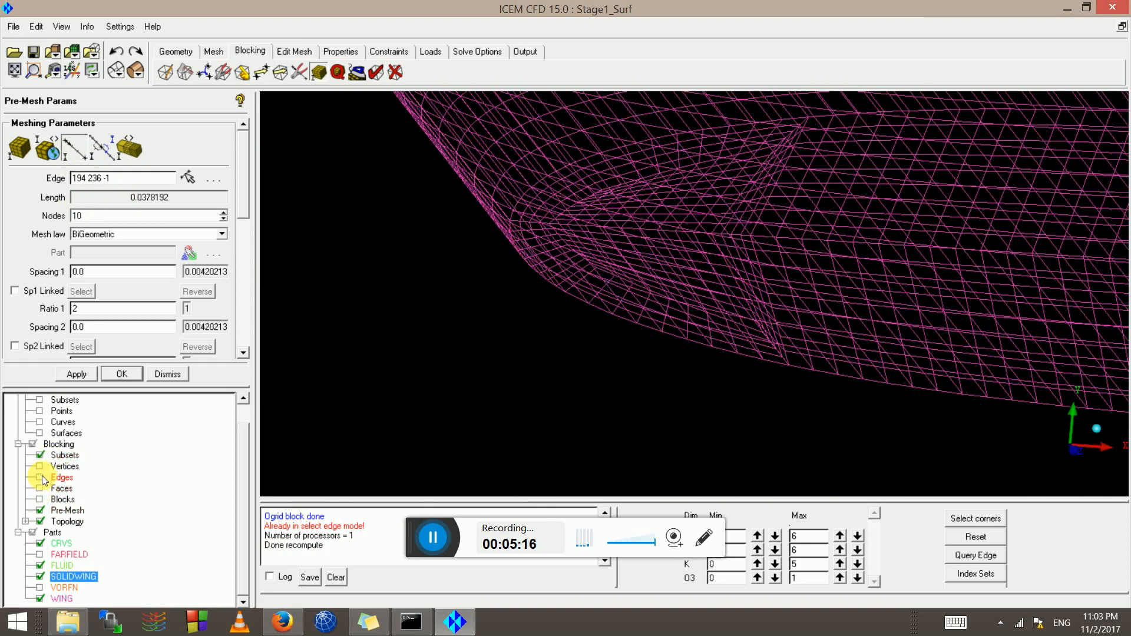
click(136, 70)
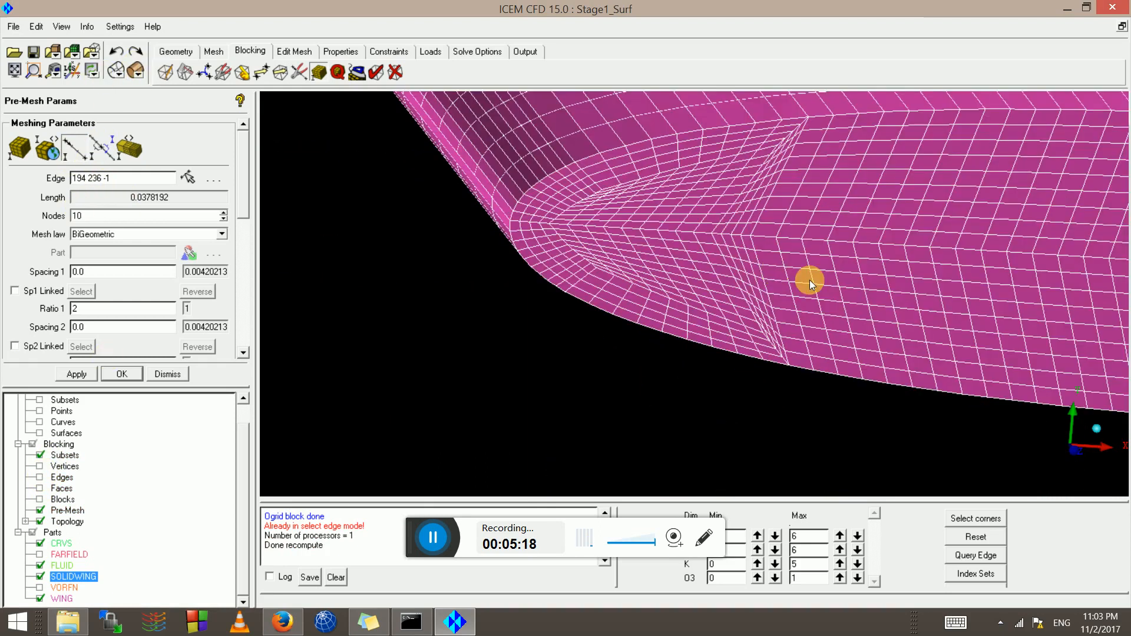
scroll(677, 255, up, 3)
middle_drag(482, 212, 471, 289)
scroll(712, 298, up, 3)
right_drag(471, 290, 481, 208)
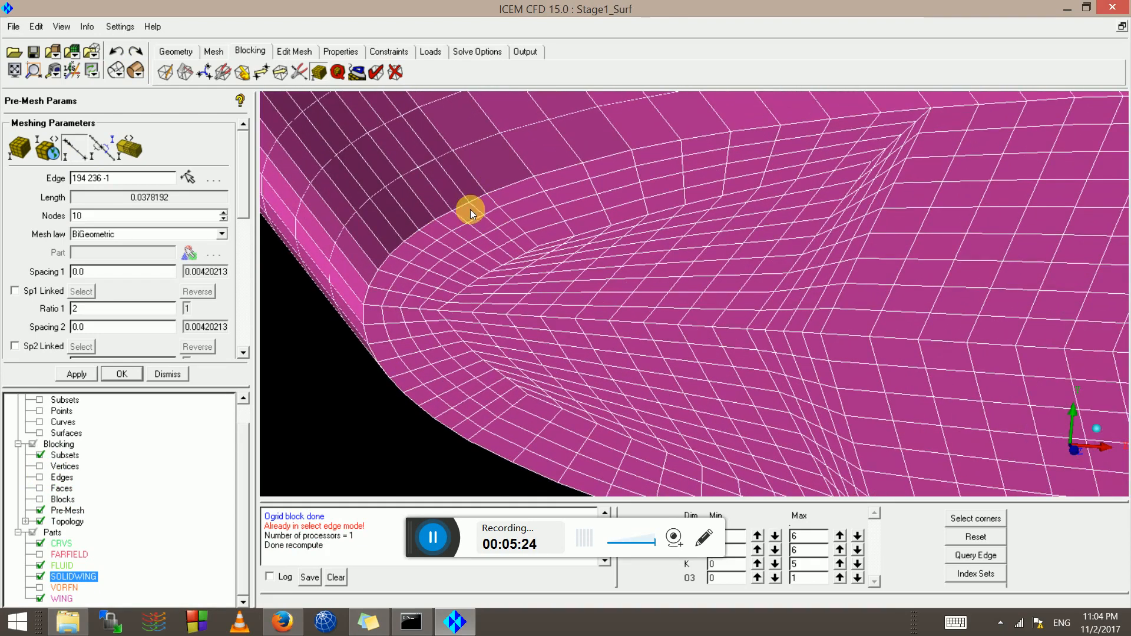
right_drag(733, 226, 740, 254)
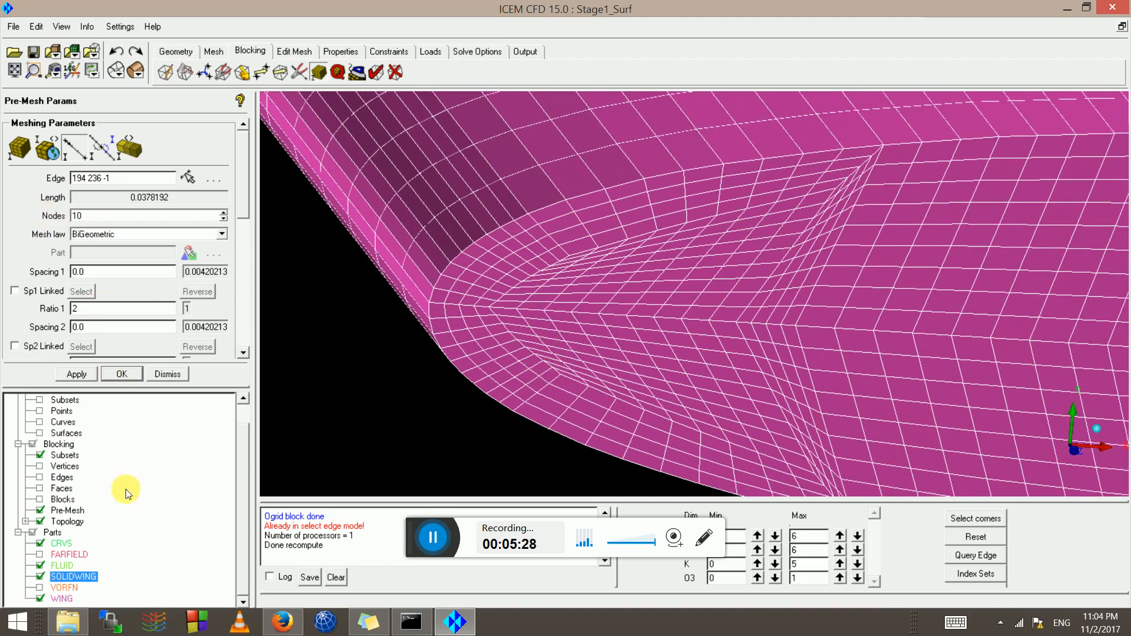
scroll(247, 412, up, 1)
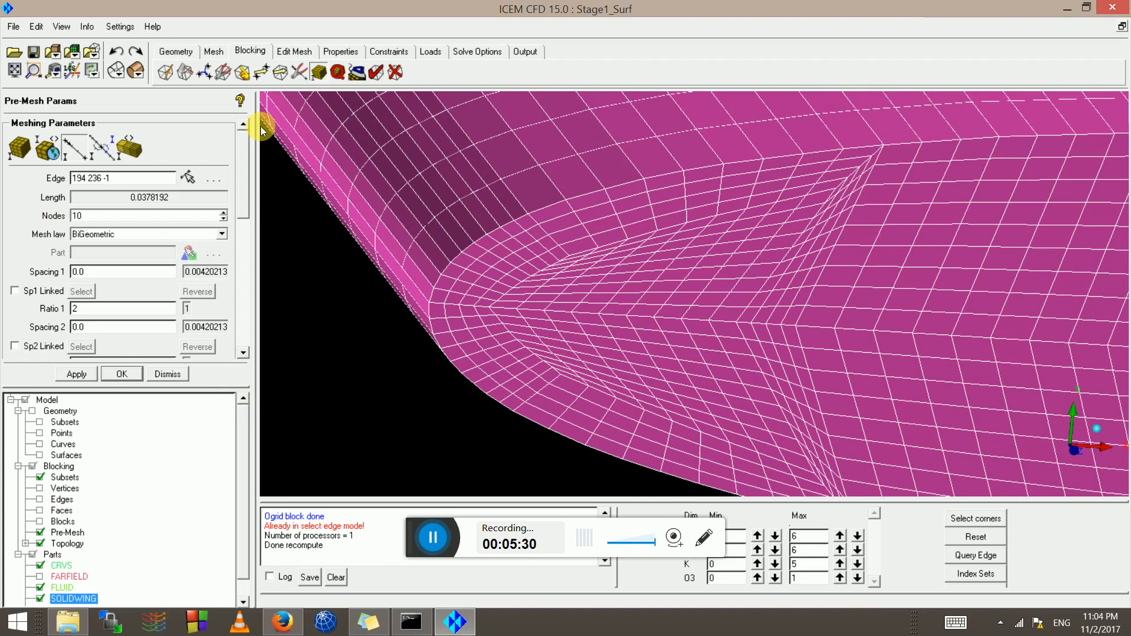
Go to Move Vertices with the mesh in wireframe and the pre-mesh hidden
click(261, 73)
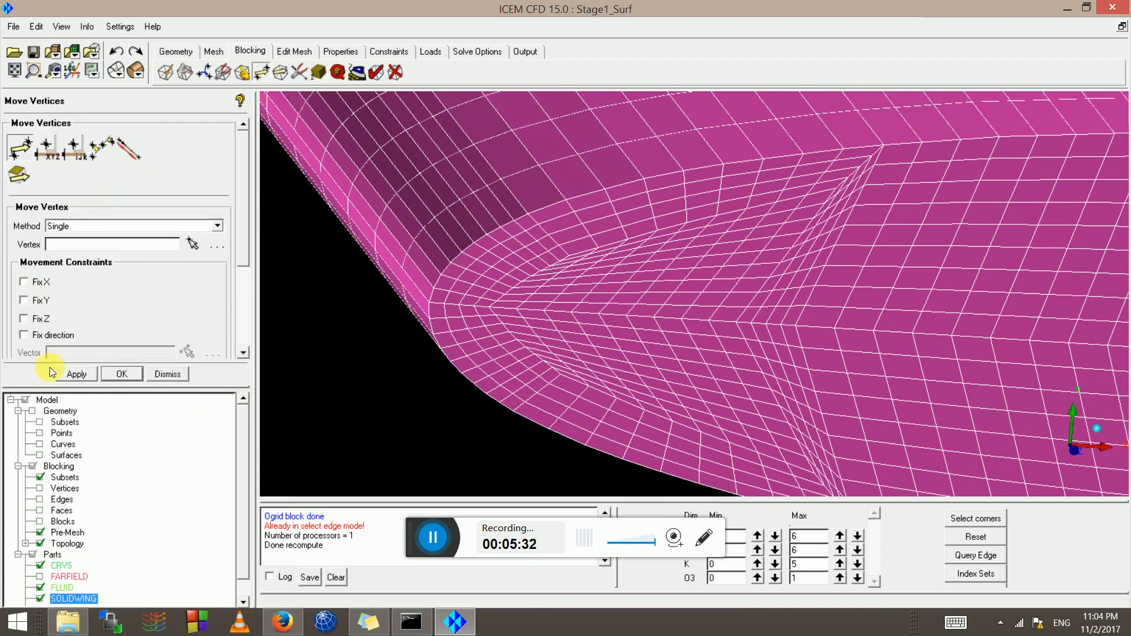
click(111, 72)
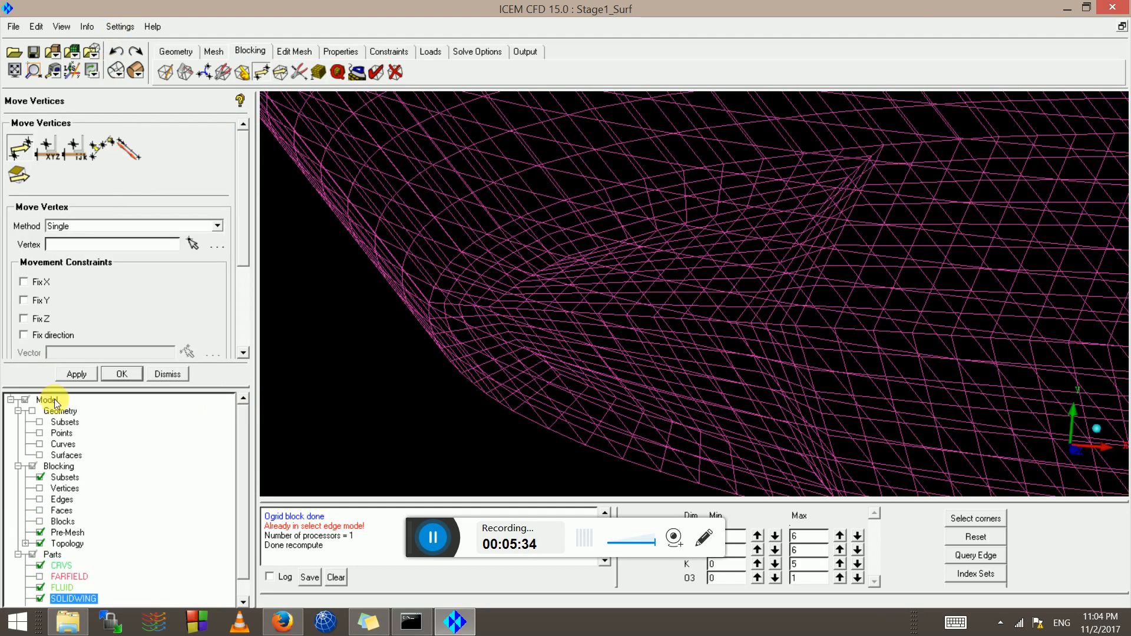
click(40, 532)
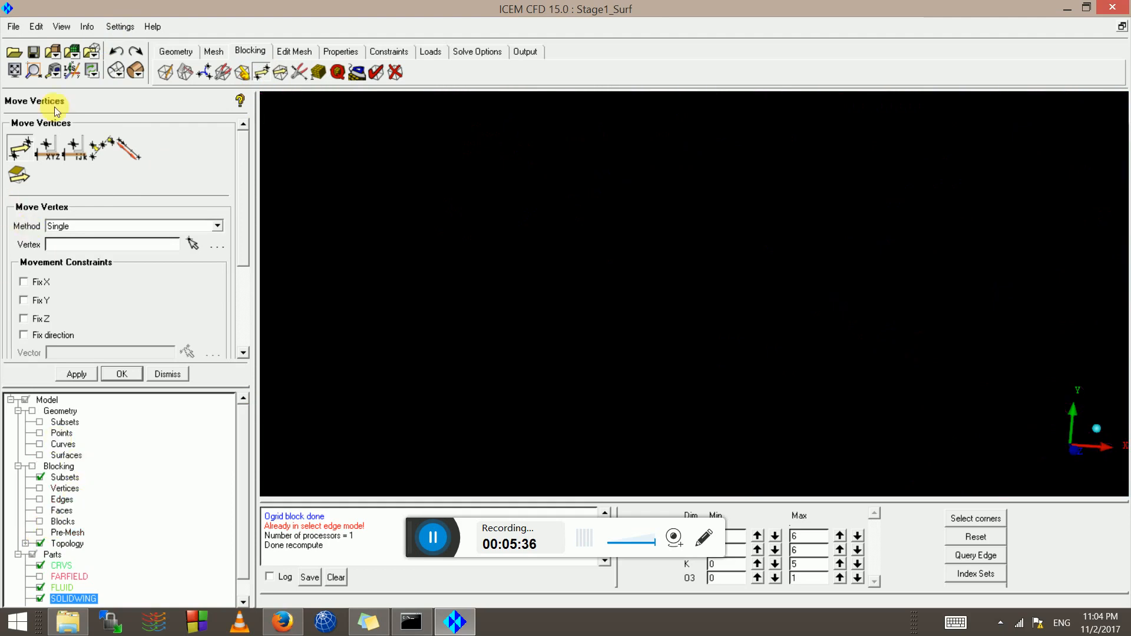
Drag the leading-edge O-grid vertices into new positions and lock movement in Z
click(19, 152)
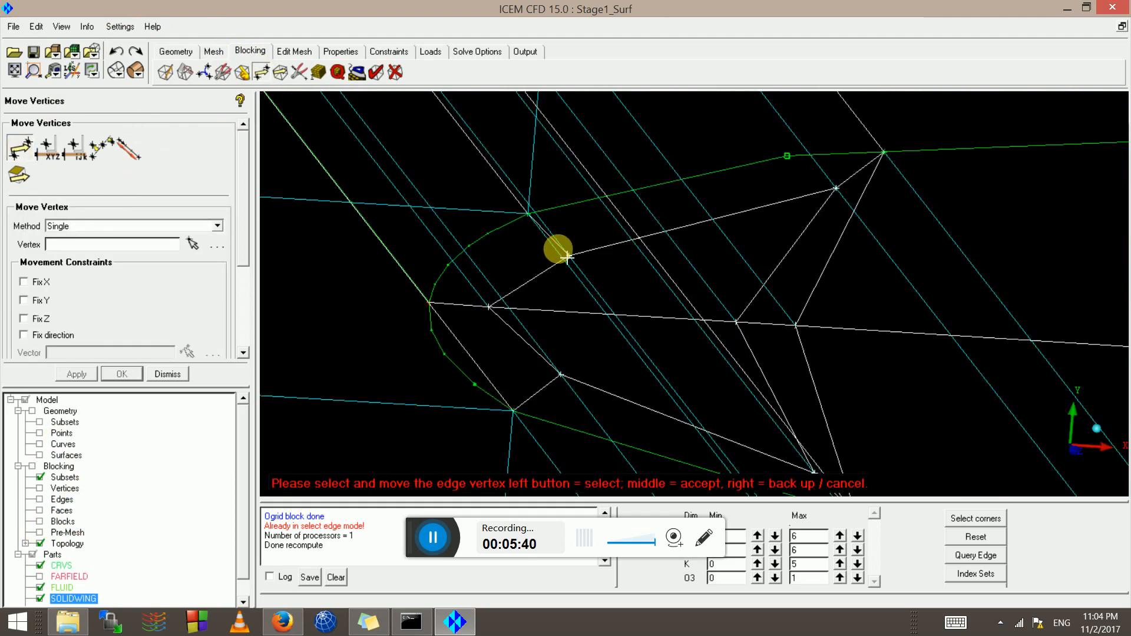
drag(567, 257, 540, 250)
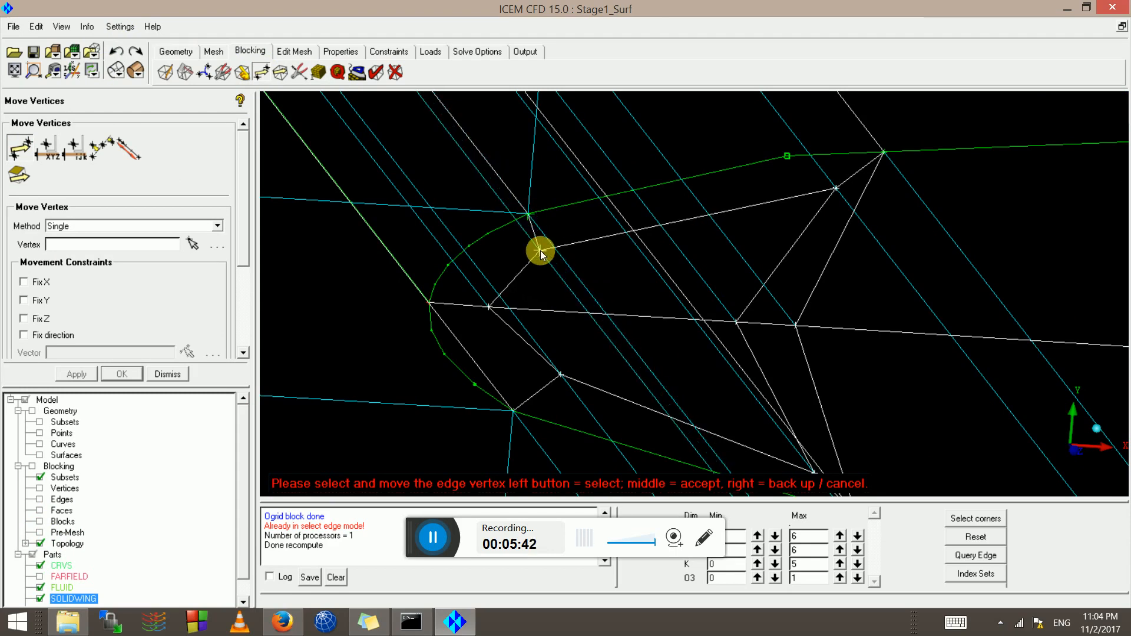
drag(561, 375, 537, 374)
scroll(727, 422, down, 2)
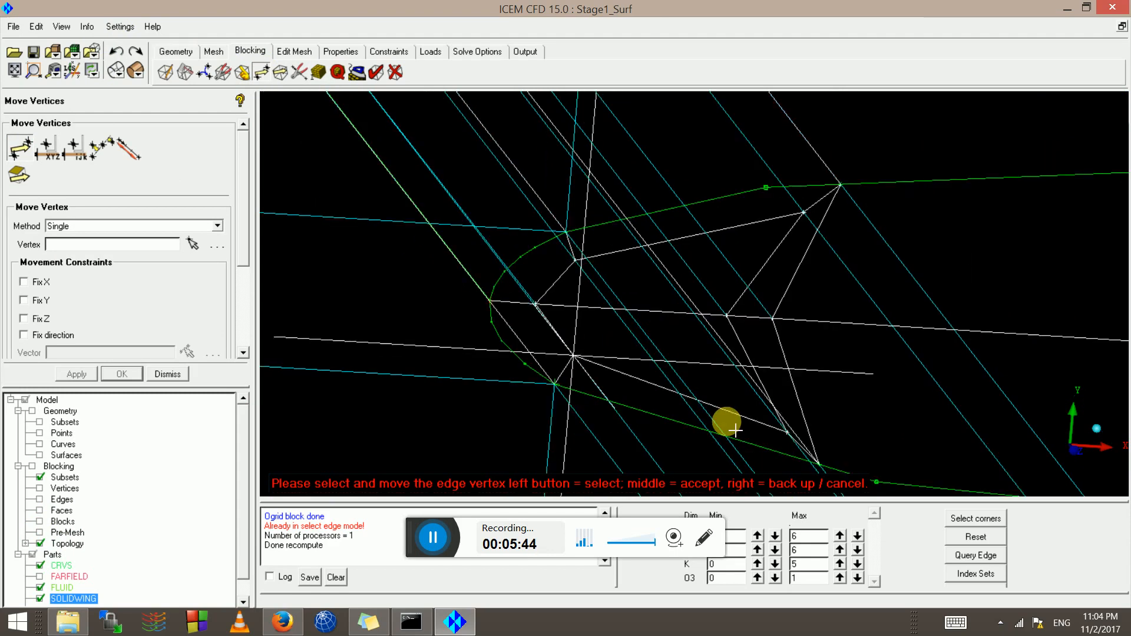
scroll(735, 430, down, 1)
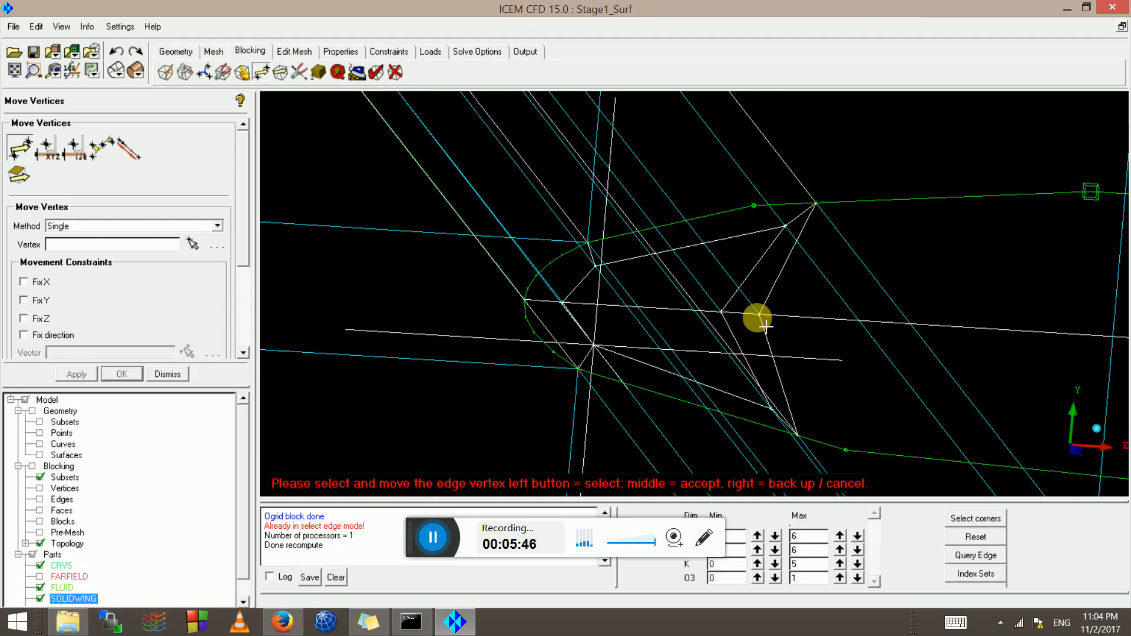
scroll(808, 151, up, 2)
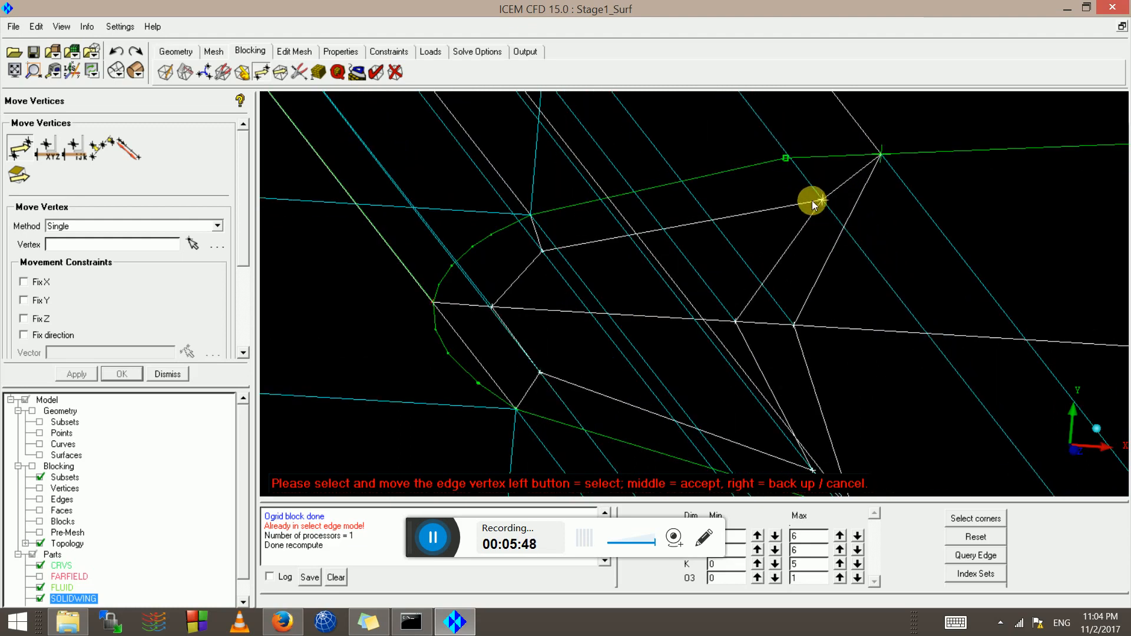
drag(812, 201, 809, 203)
scroll(817, 386, down, 1)
drag(790, 433, 770, 423)
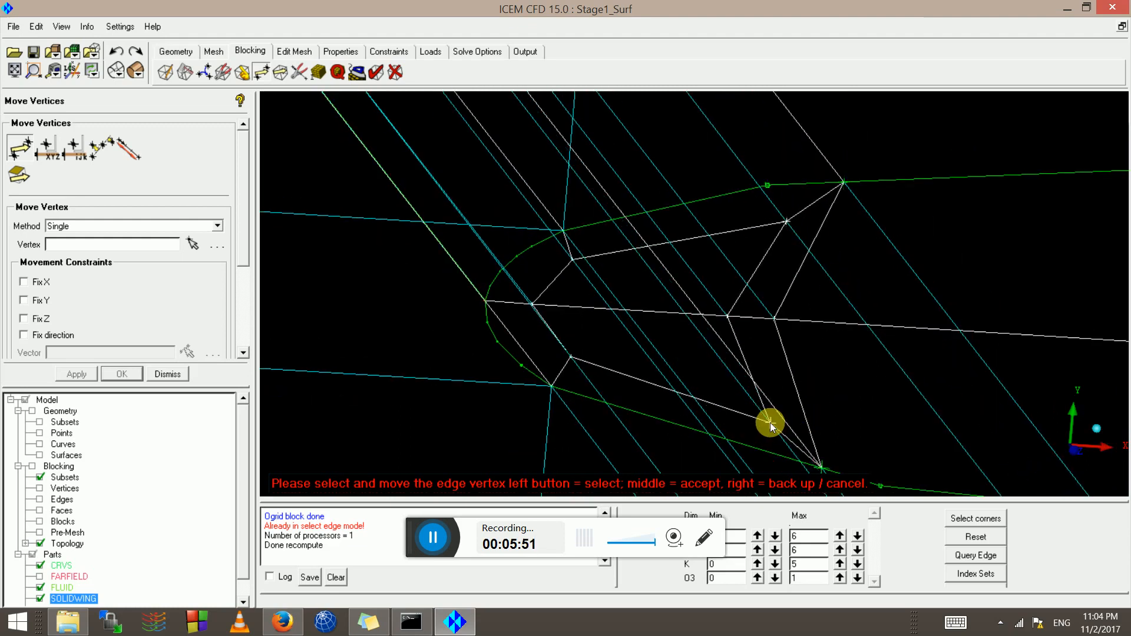
drag(773, 321, 792, 323)
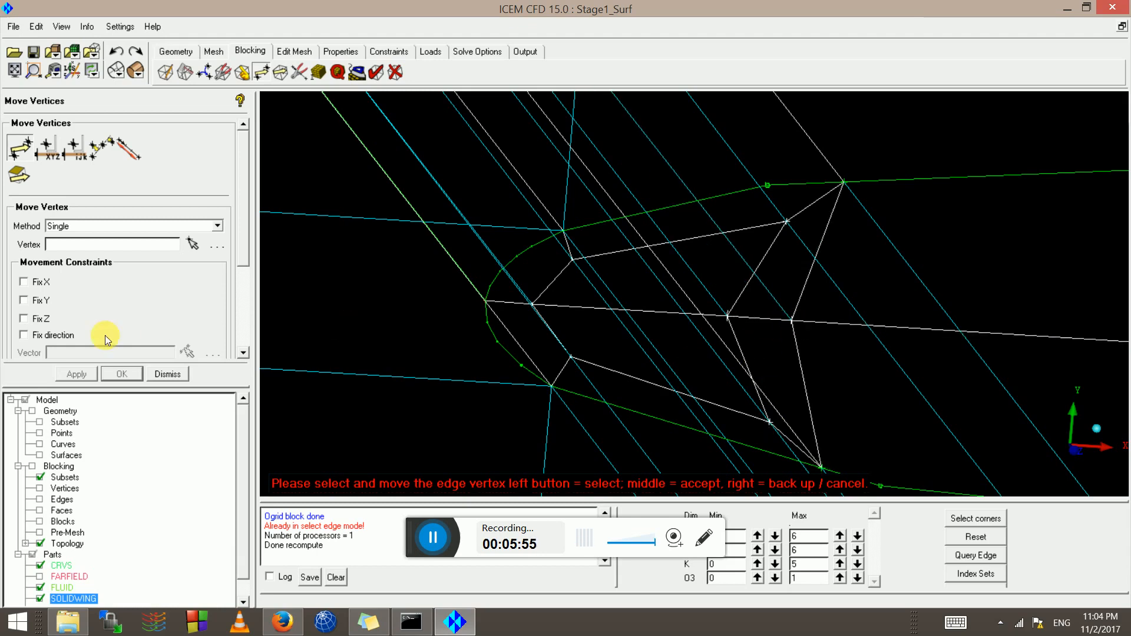
click(35, 321)
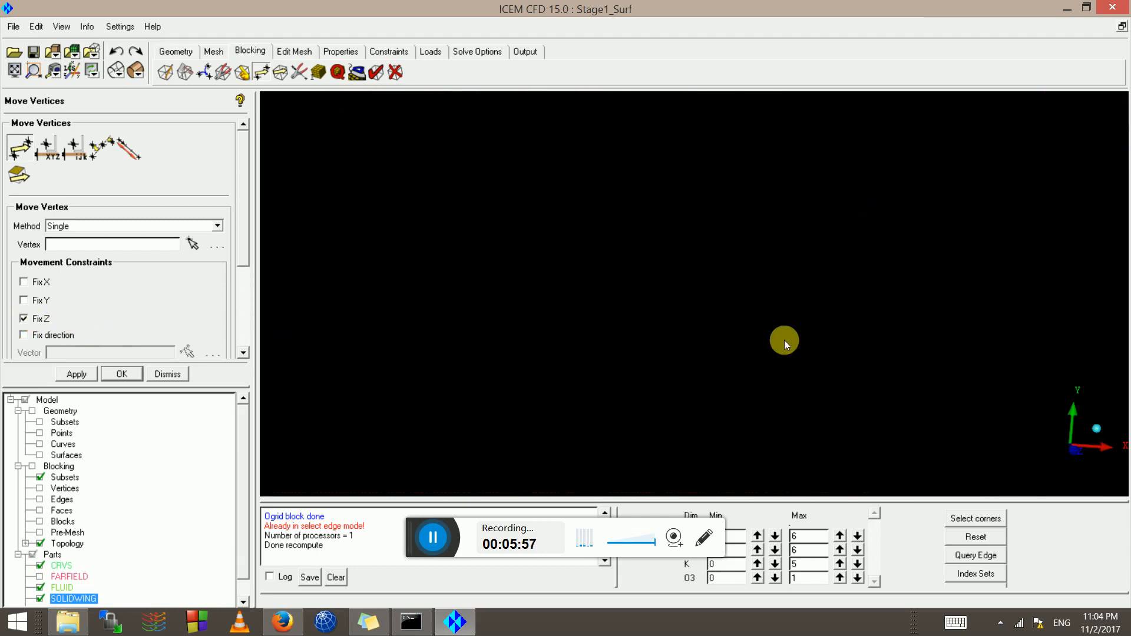
Fit the model, view along Z with block edges shown, then tilt and pan toward the wing
click(8, 72)
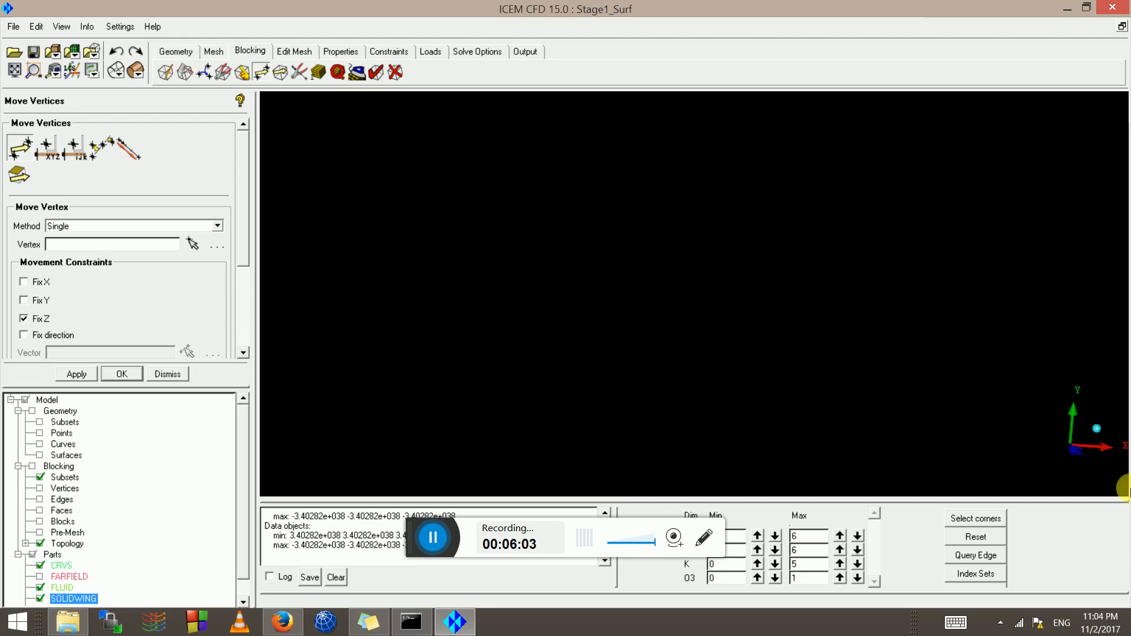
click(1077, 451)
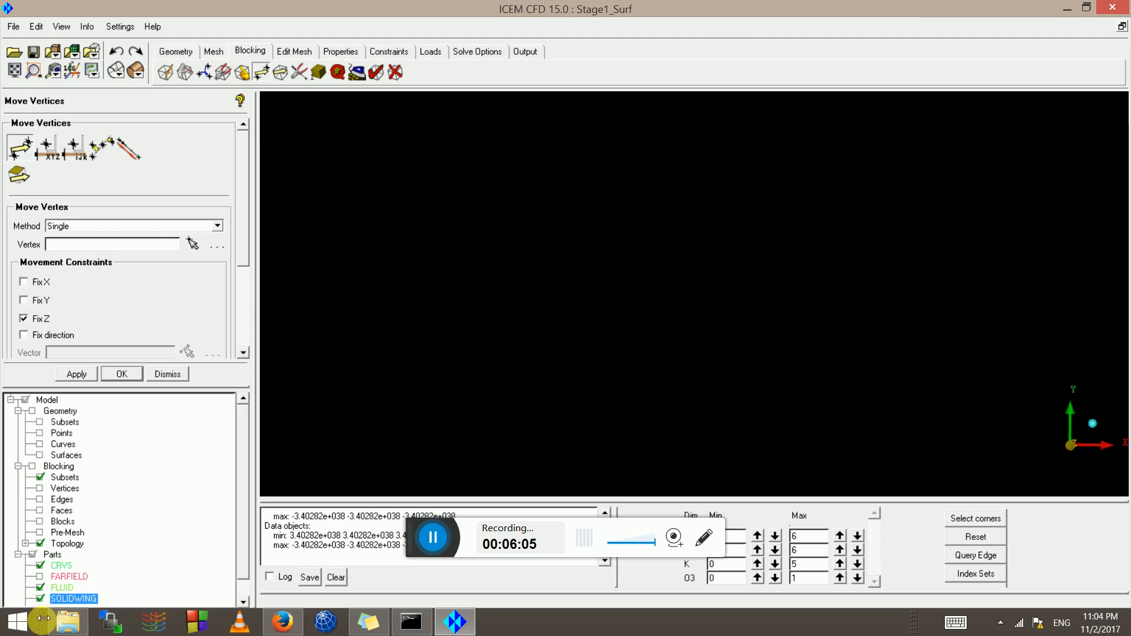
click(41, 500)
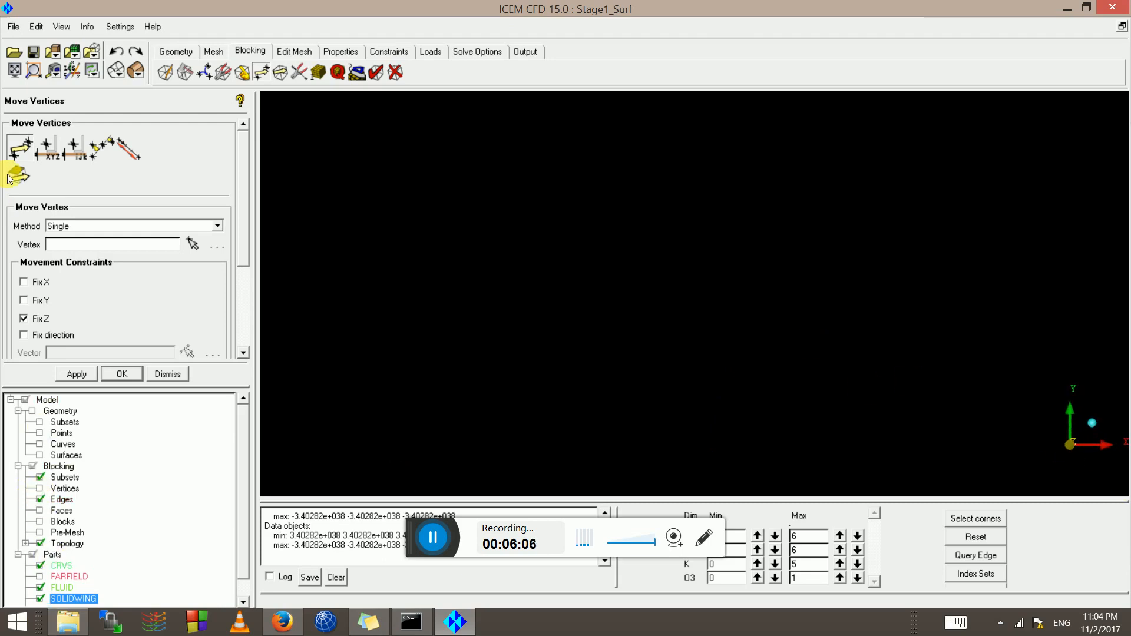
click(9, 77)
scroll(670, 283, down, 1)
drag(670, 284, 680, 311)
scroll(680, 311, up, 3)
scroll(680, 334, up, 12)
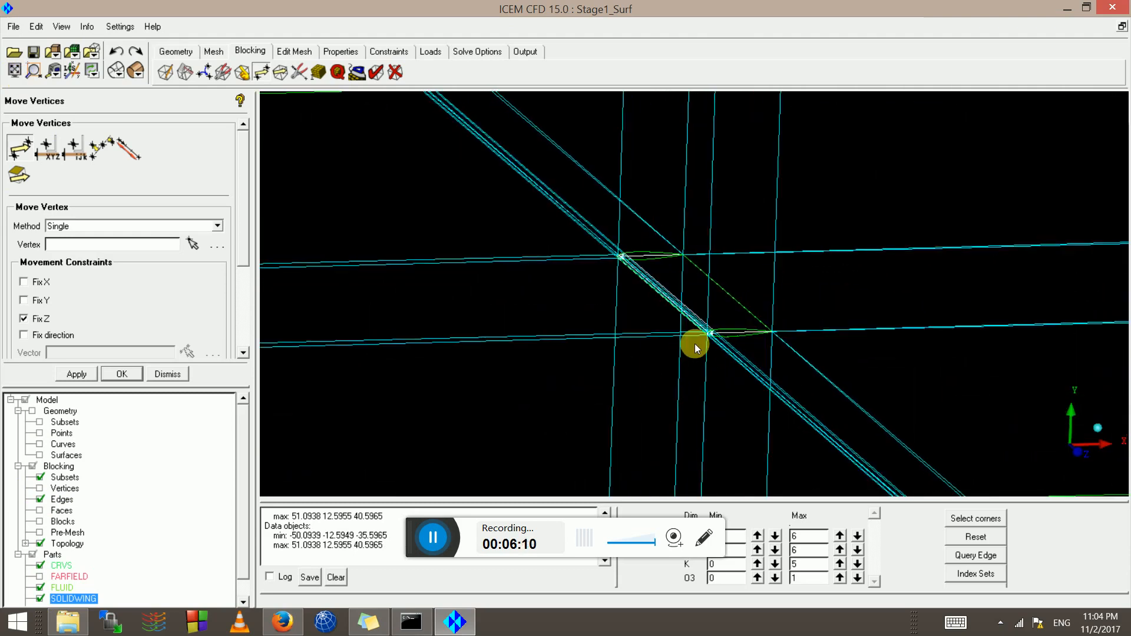
middle_drag(694, 344, 486, 151)
Hide the internal block edges
right_click(61, 499)
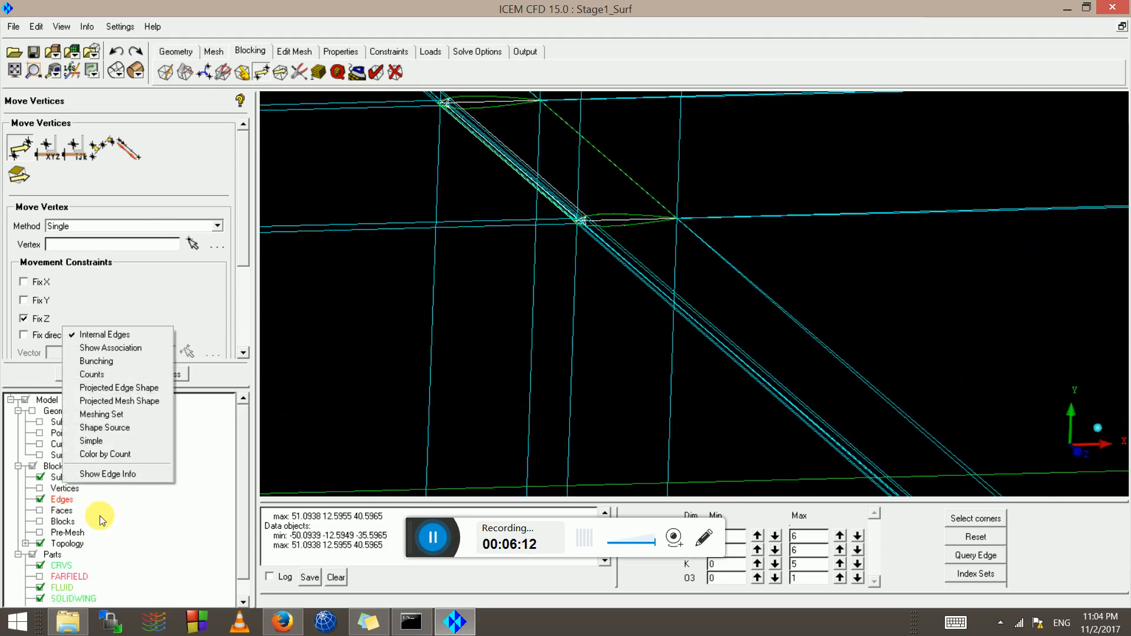
click(103, 334)
scroll(606, 272, up, 5)
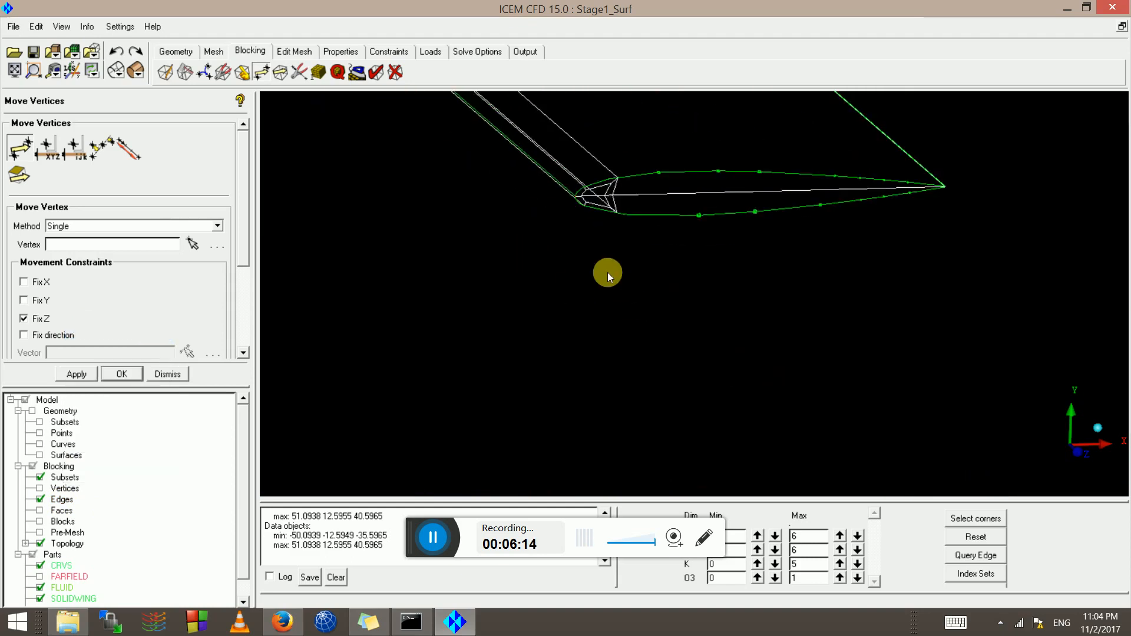
scroll(642, 305, up, 8)
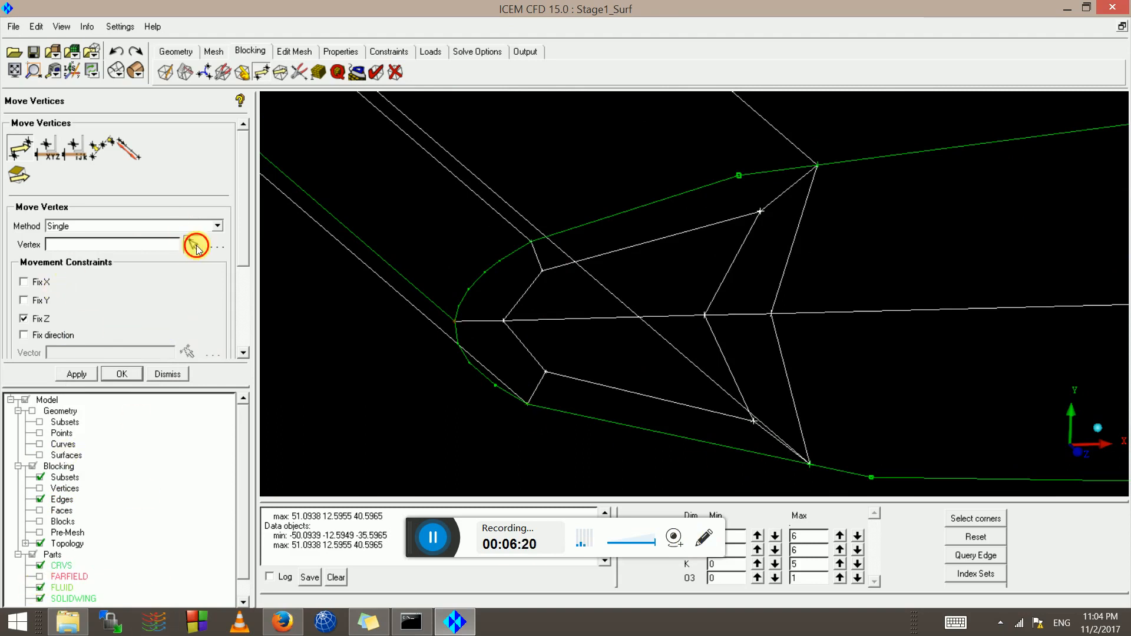
Move three more leading-edge O-grid vertices, then request the pre-mesh again
click(196, 246)
drag(780, 318, 792, 308)
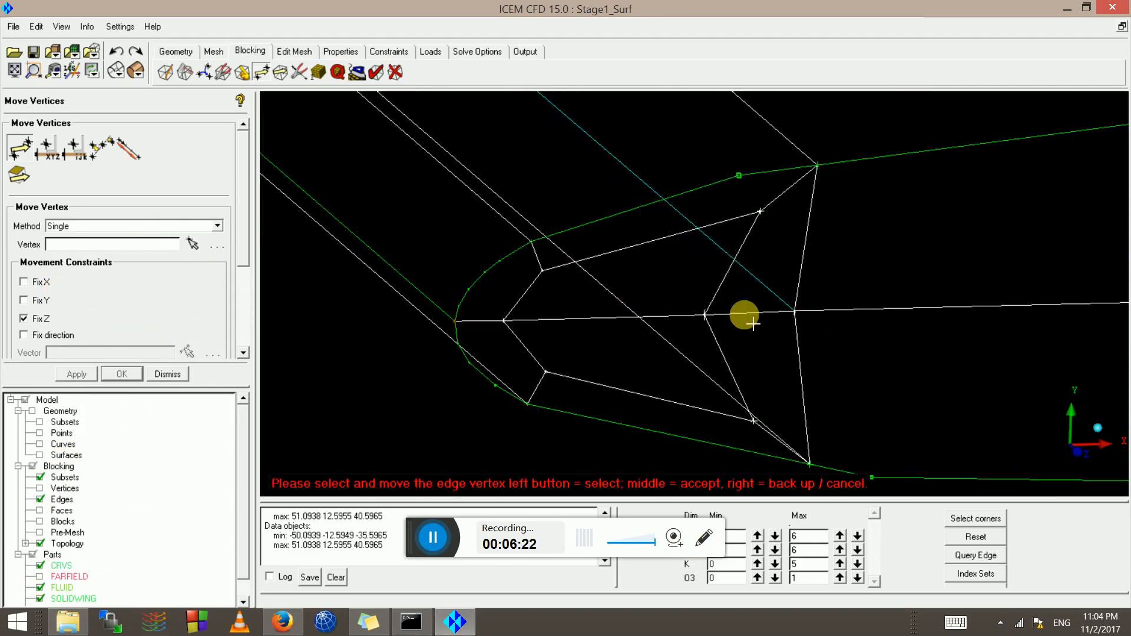
drag(704, 315, 749, 315)
drag(761, 211, 758, 226)
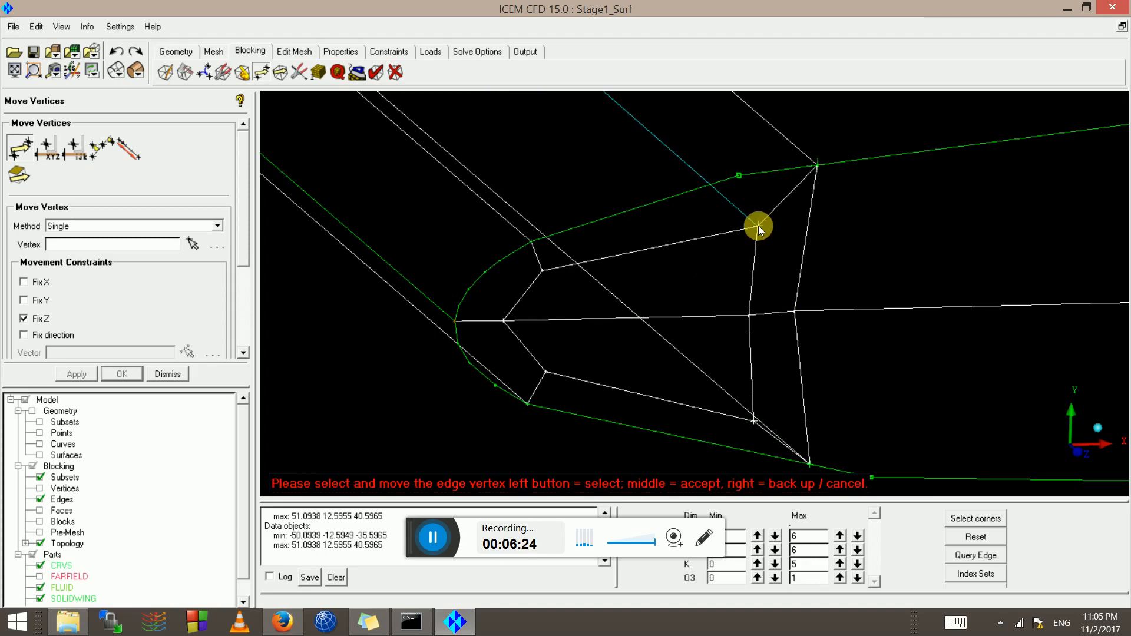
scroll(540, 277, up, 3)
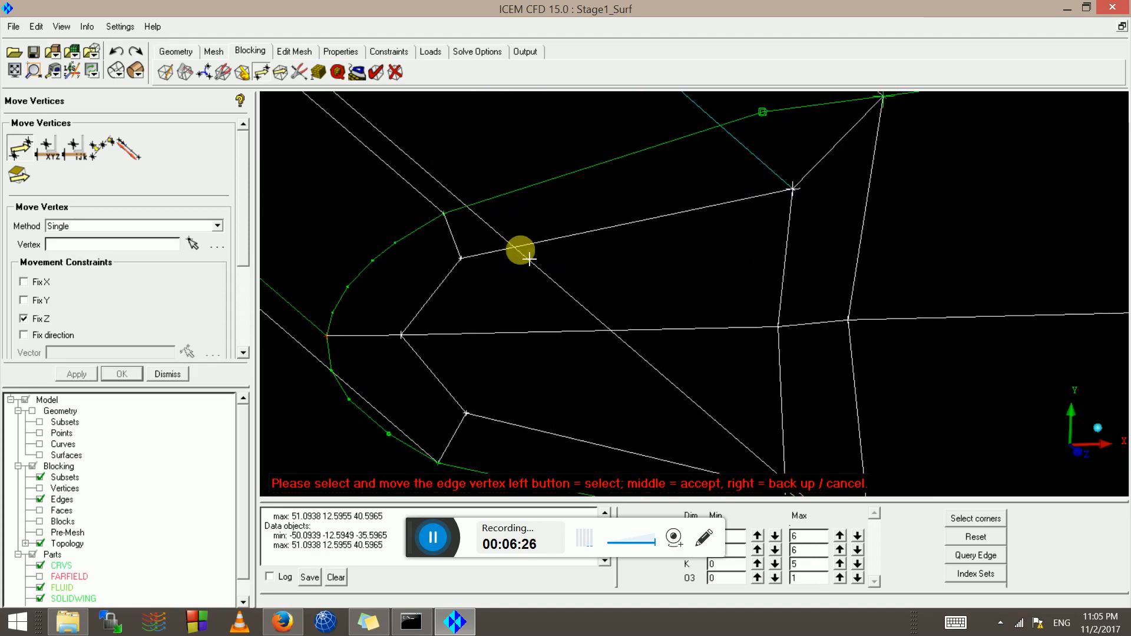
scroll(547, 352, down, 2)
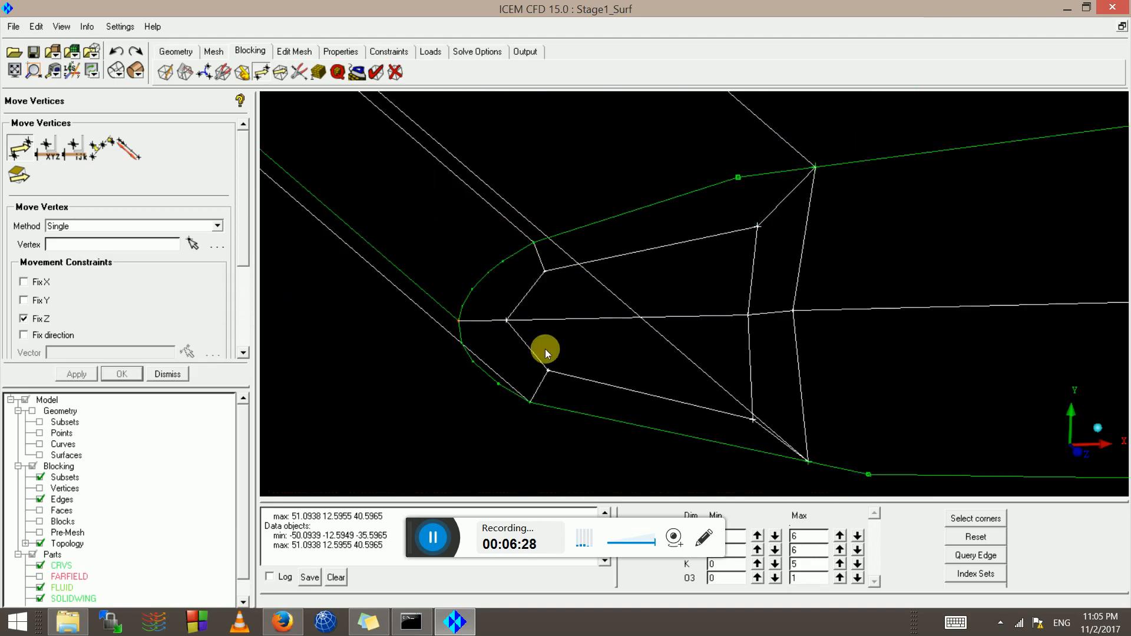
click(39, 533)
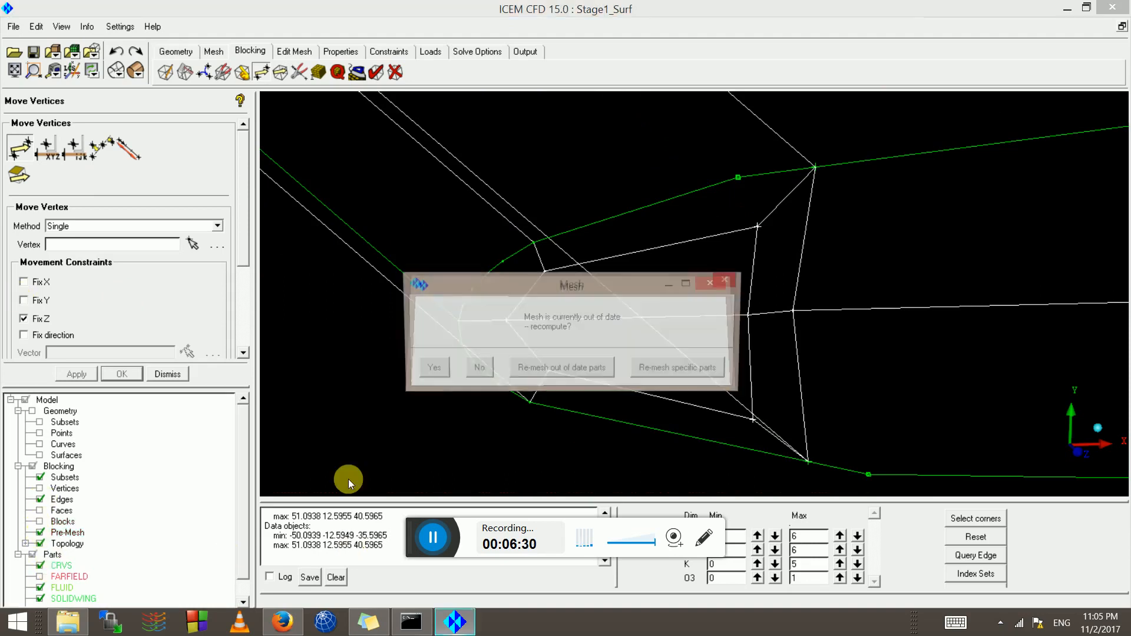
Recompute the pre-mesh and zoom around it with the block edges hidden
click(430, 369)
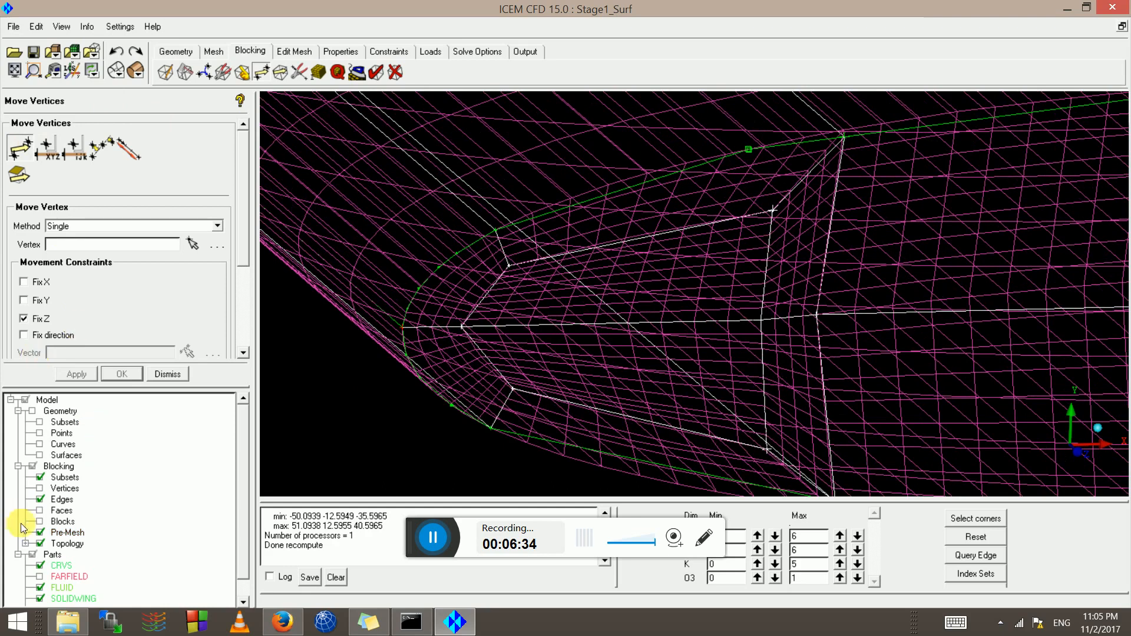
click(40, 500)
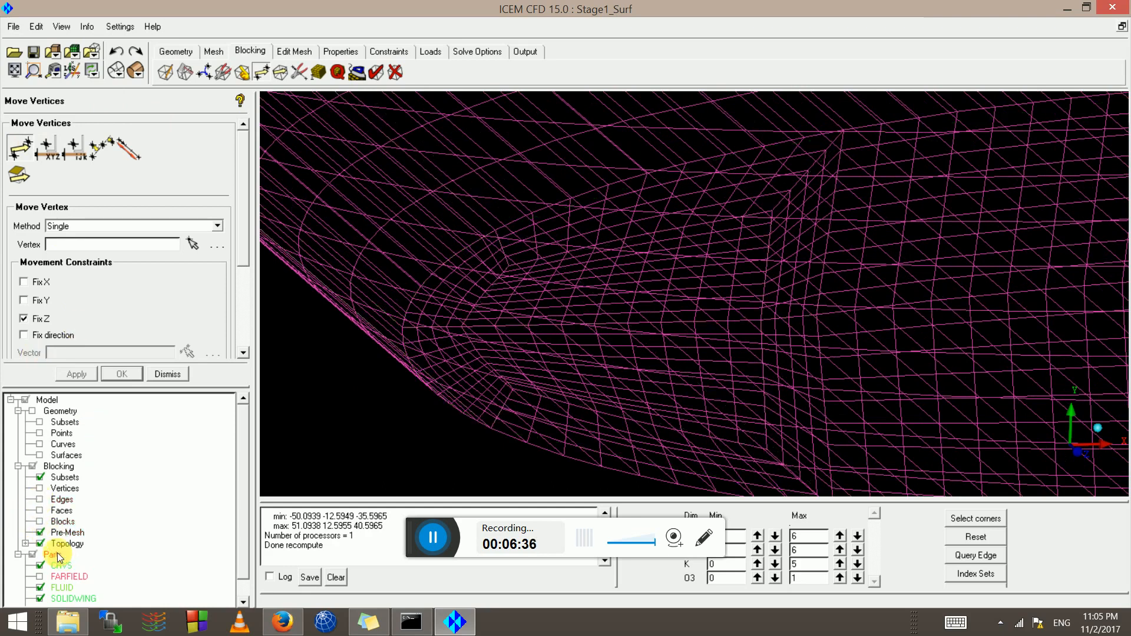
click(39, 532)
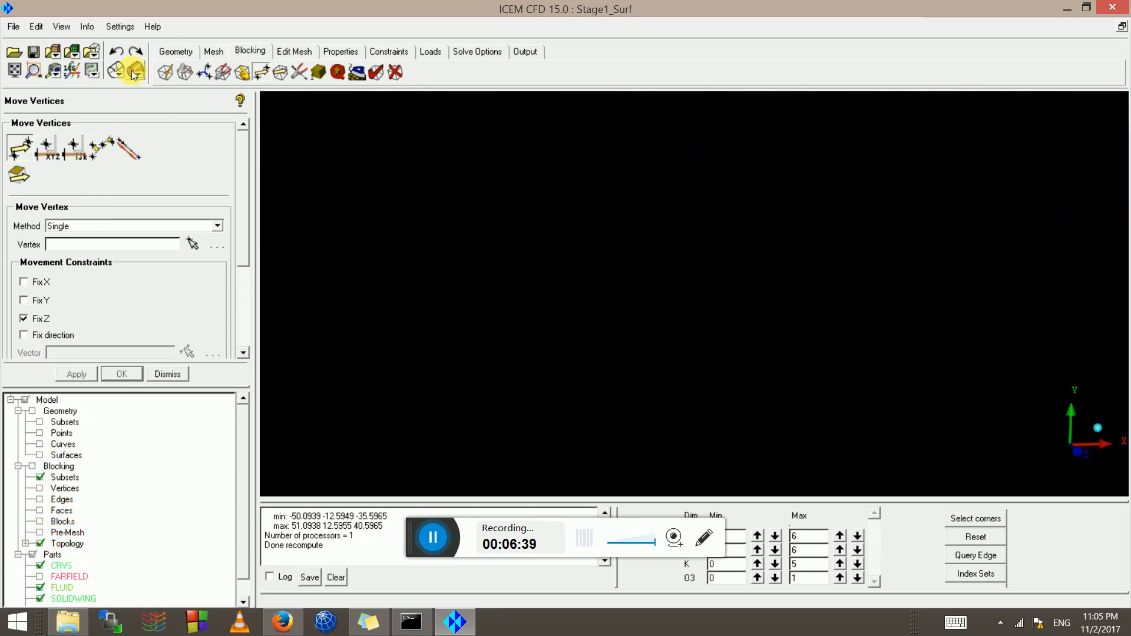
click(40, 531)
scroll(512, 305, up, 3)
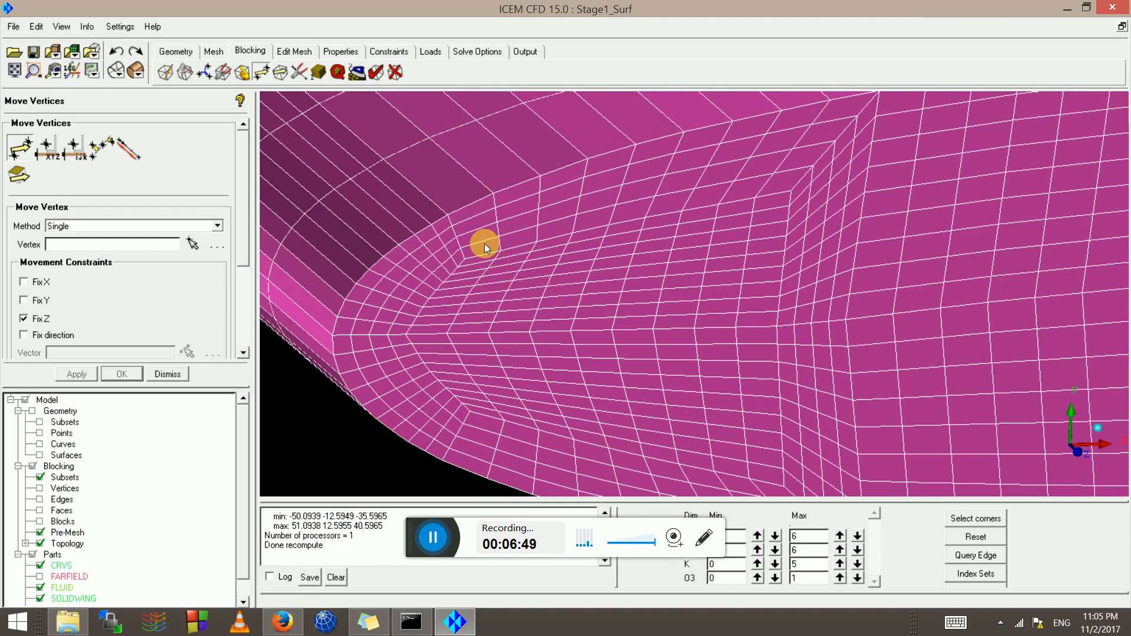
scroll(798, 354, down, 8)
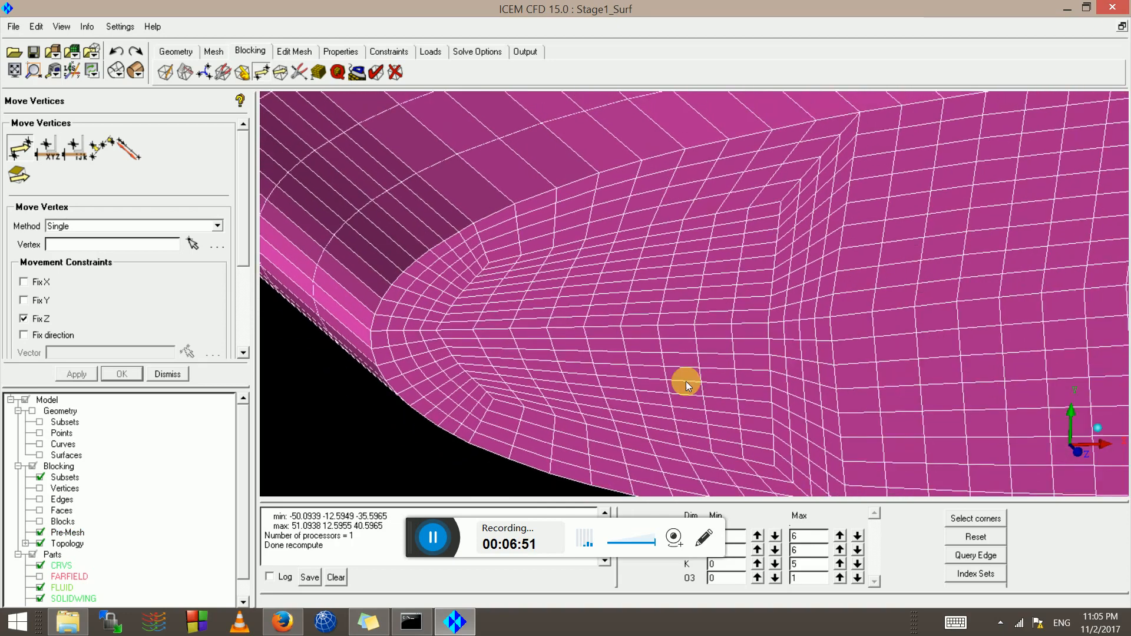
scroll(664, 303, down, 5)
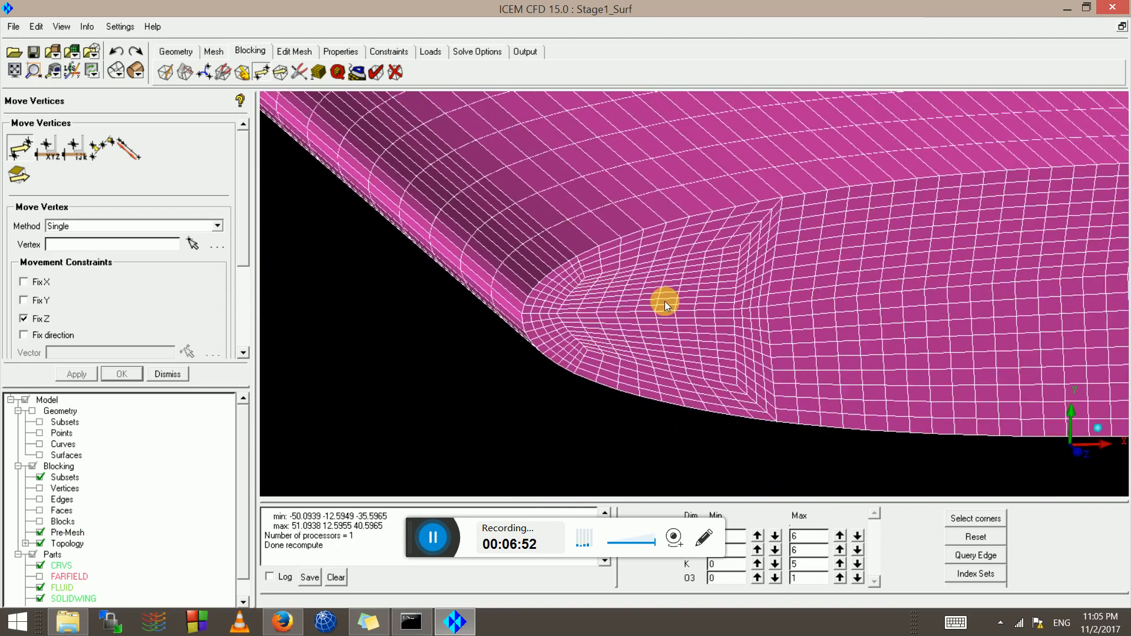
scroll(602, 276, down, 2)
scroll(720, 267, down, 2)
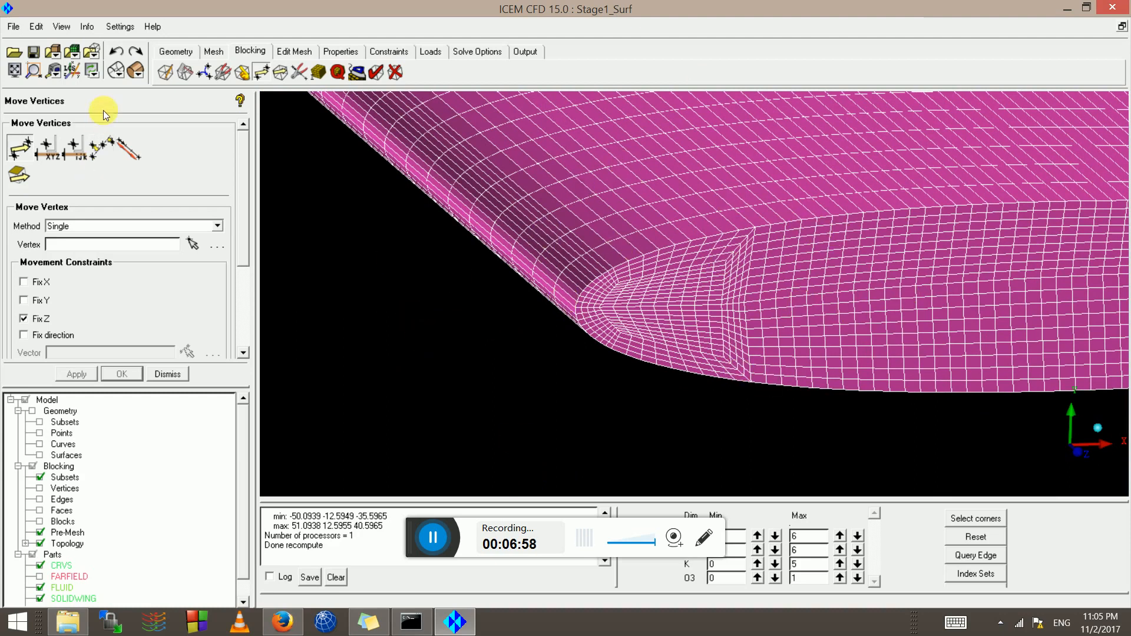
scroll(616, 276, down, 5)
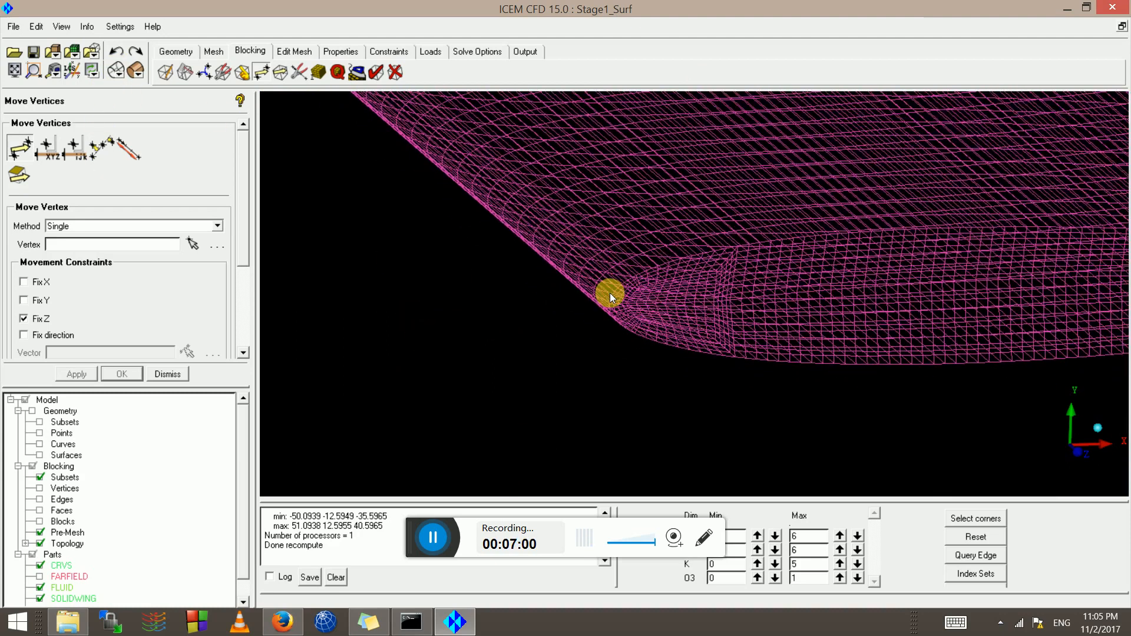
scroll(584, 260, down, 5)
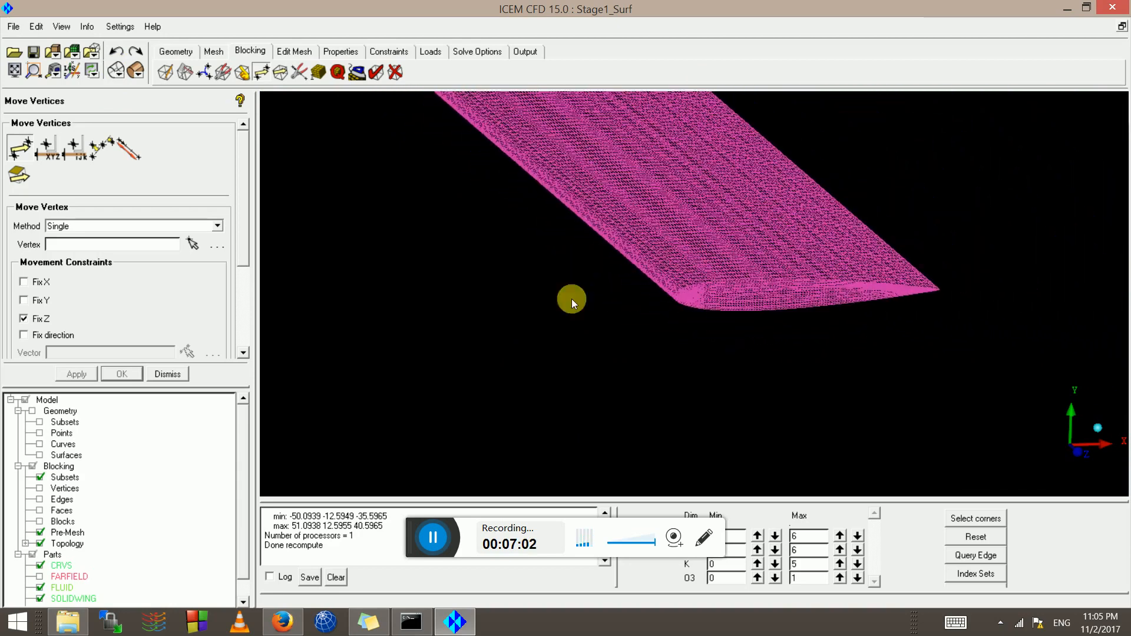
Look along the wing, then hide the pre-mesh and show the blocking edges again
drag(573, 261, 753, 242)
scroll(652, 286, up, 6)
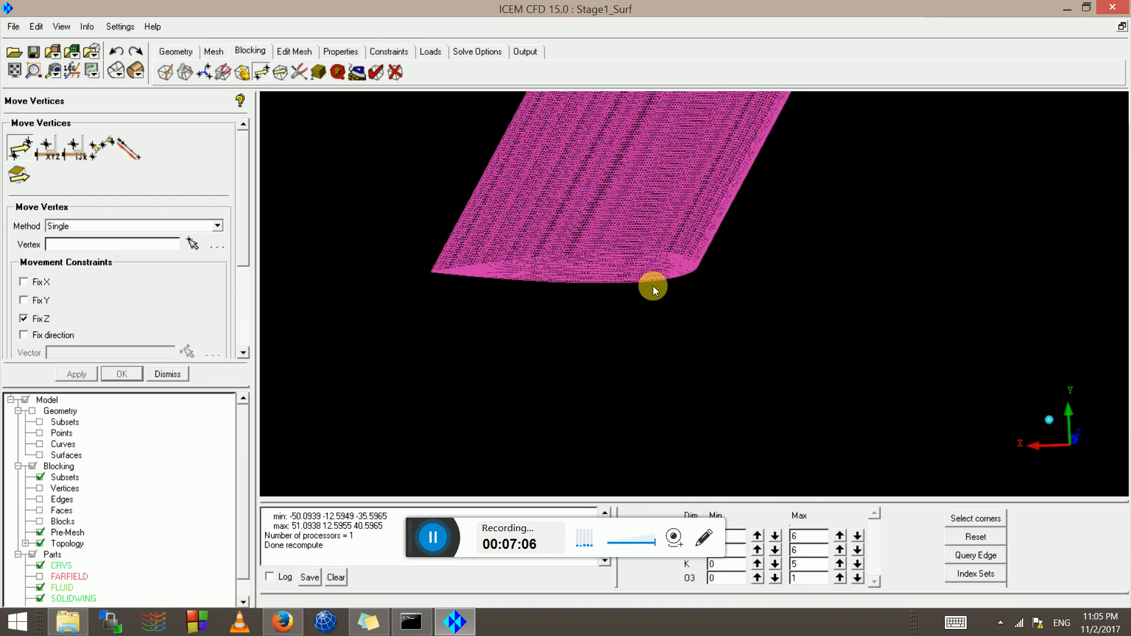
scroll(648, 281, up, 6)
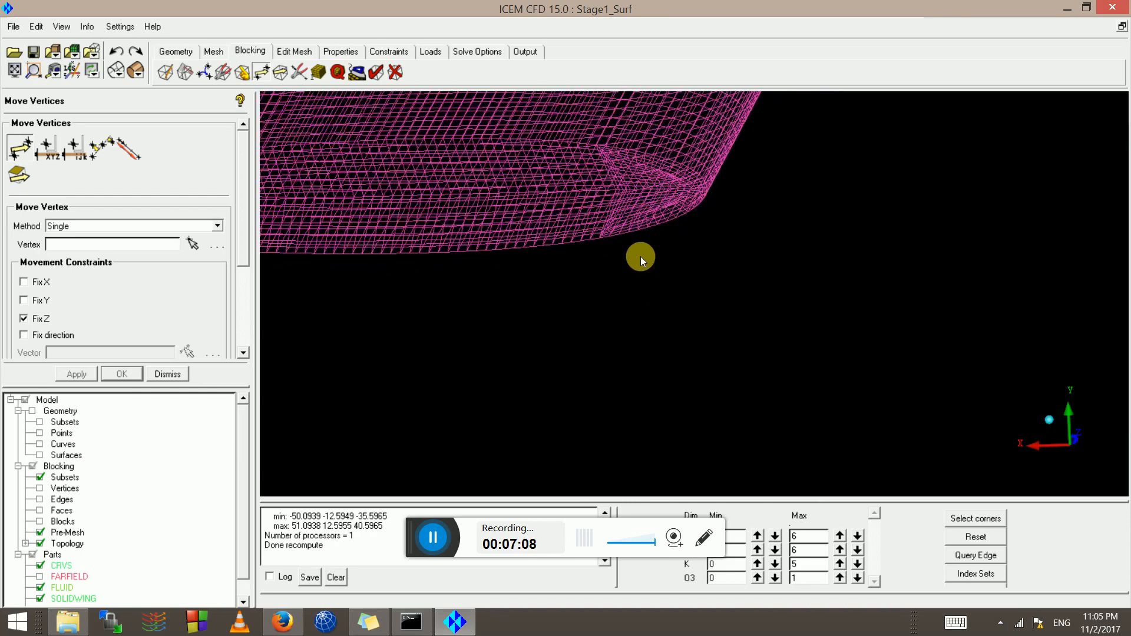
scroll(580, 328, up, 2)
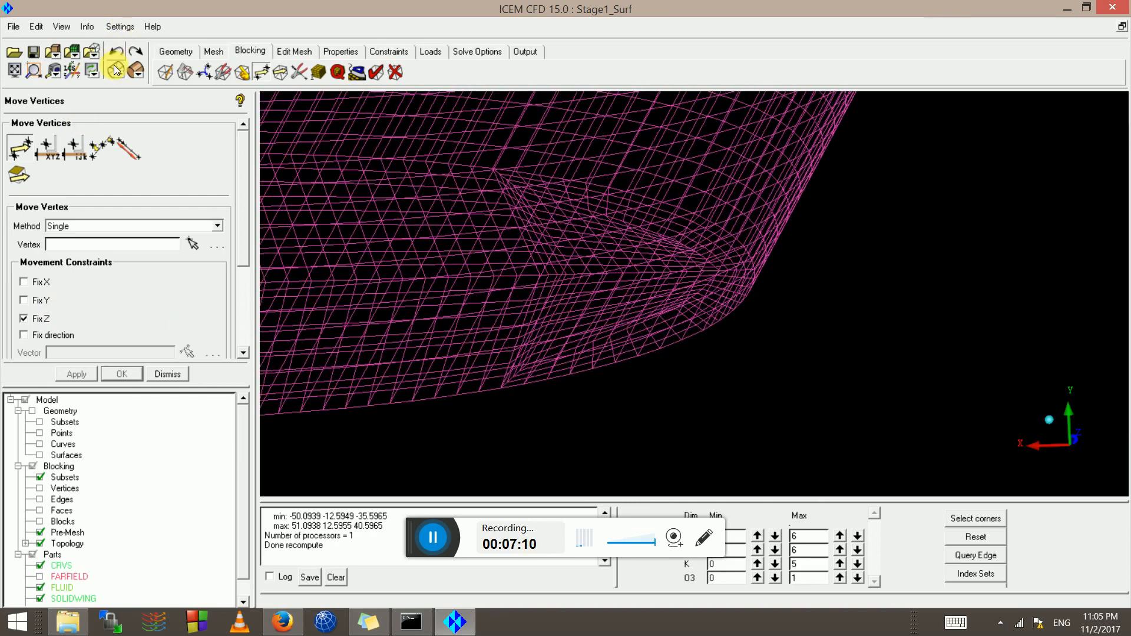
click(40, 533)
click(39, 499)
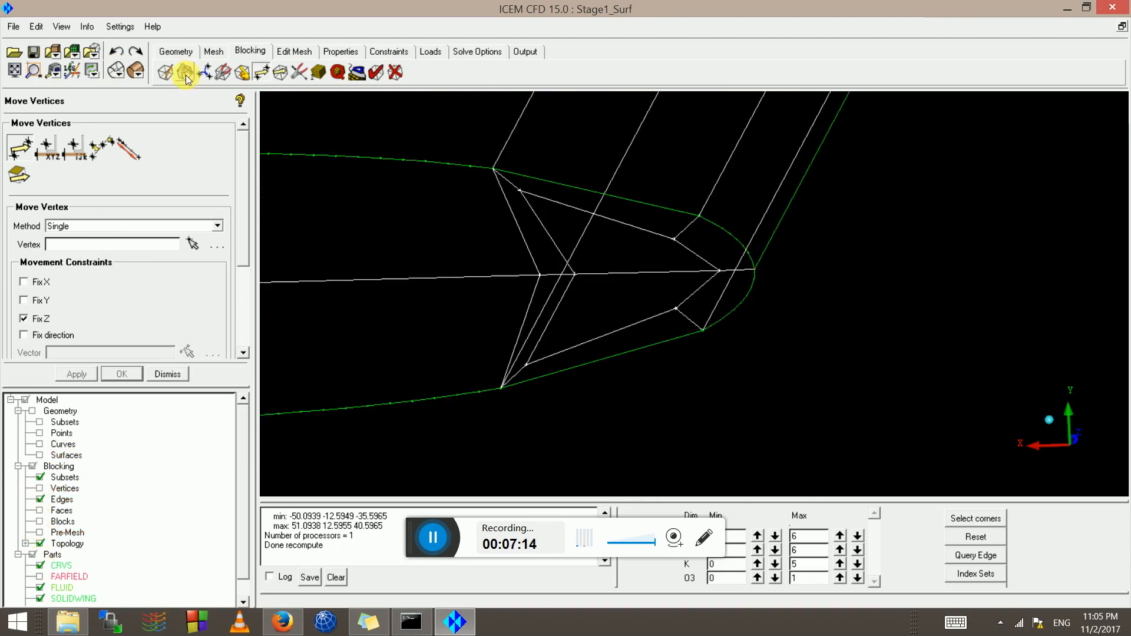
Drag six inner tip vertices toward the tip curve to even out the inner block, and accept
click(14, 148)
scroll(445, 199, up, 3)
drag(457, 264, 398, 264)
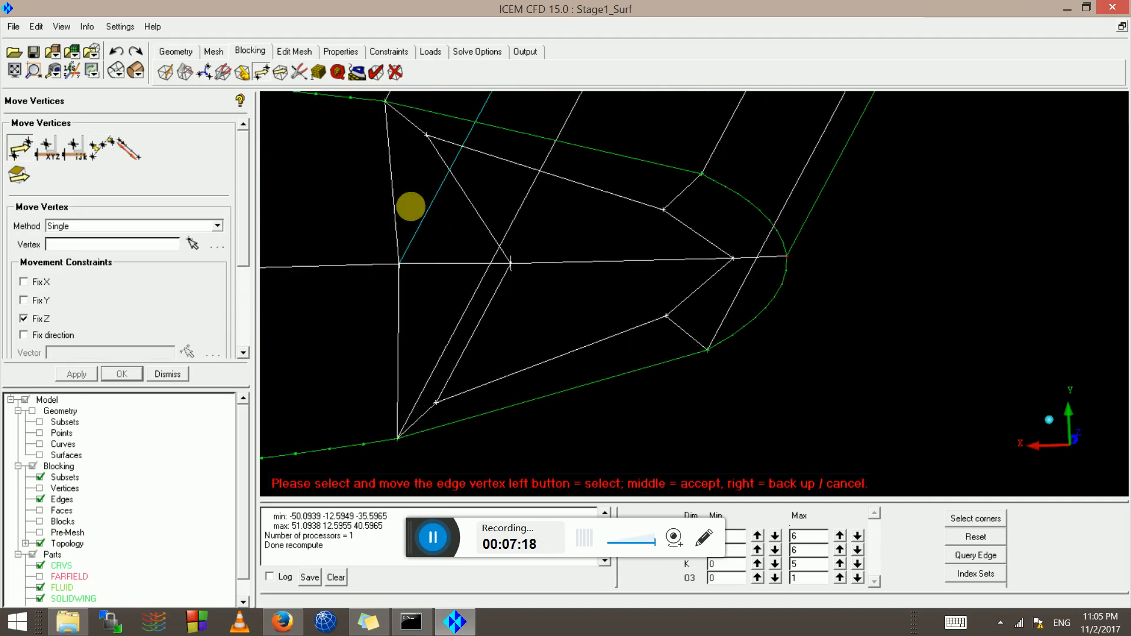
mouse_move(420, 136)
mouse_down()
mouse_move(442, 172)
mouse_move(429, 147)
mouse_up()
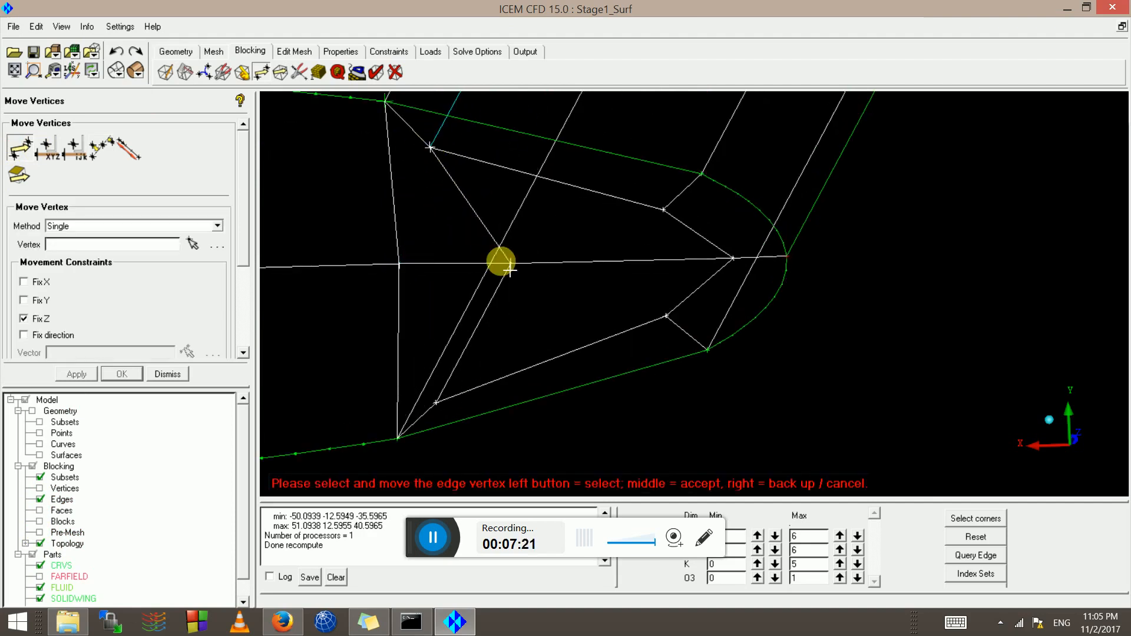
drag(501, 262, 445, 260)
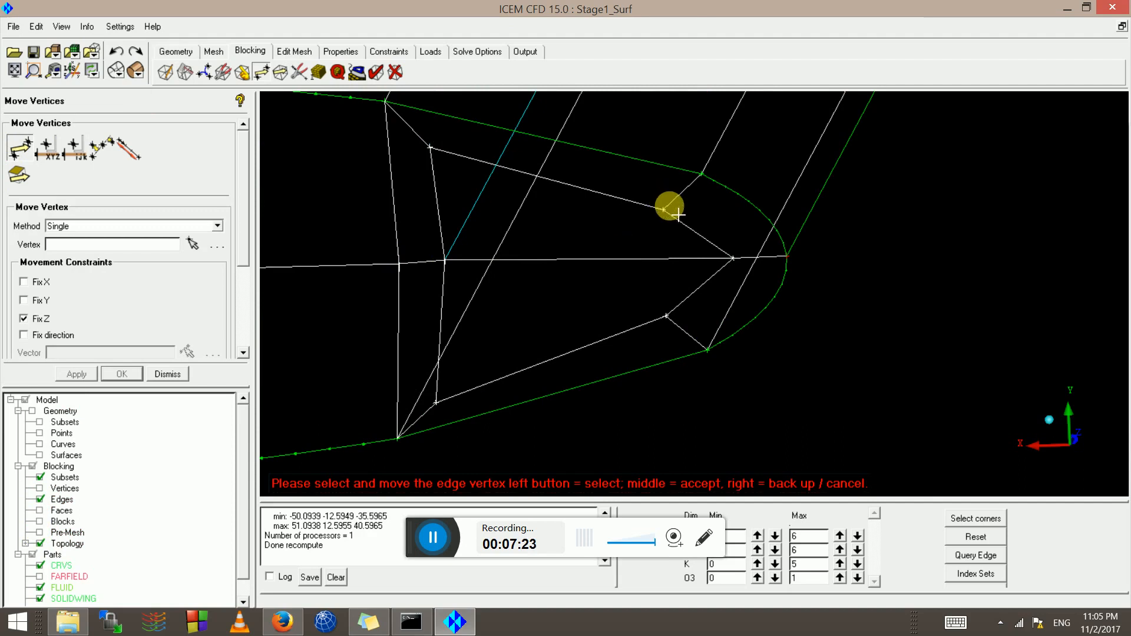
mouse_move(677, 214)
mouse_down()
mouse_move(676, 196)
mouse_move(682, 208)
mouse_up()
drag(666, 316, 436, 389)
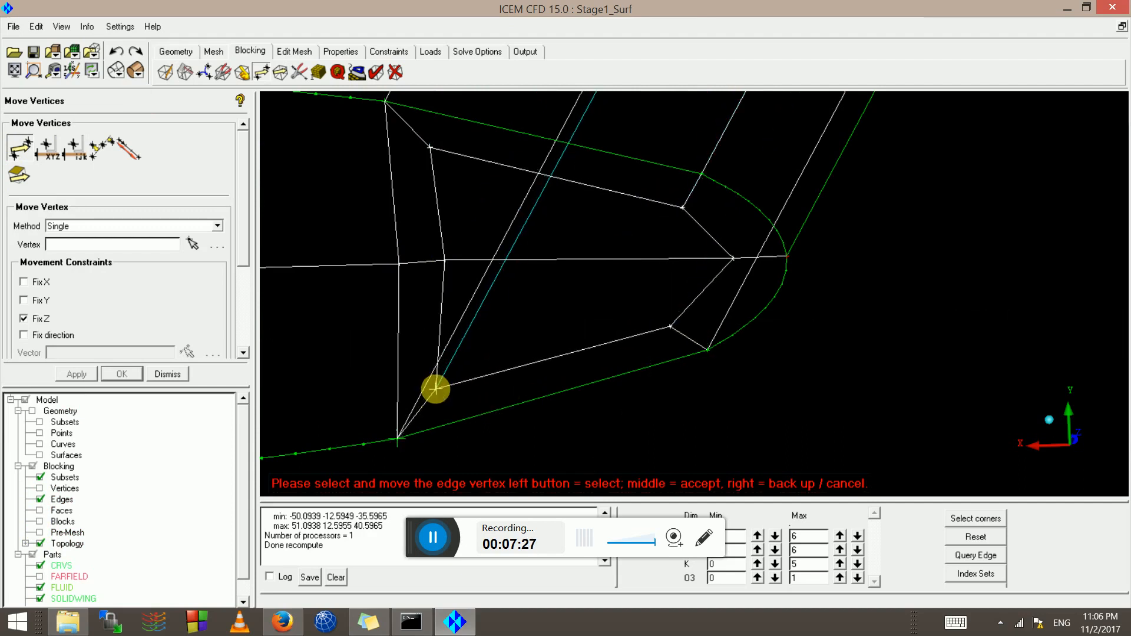
drag(403, 447, 405, 446)
middle_click(407, 446)
scroll(407, 447, down, 2)
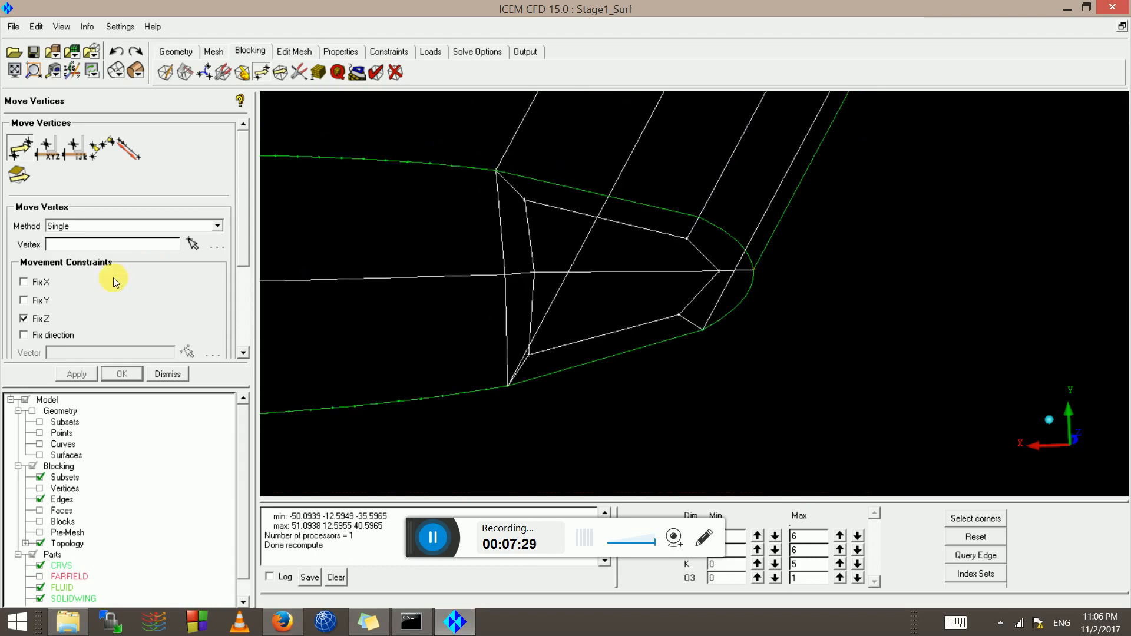
Recompute the pre-mesh, inspect it without block edges, then restore edges and hide the mesh
click(39, 535)
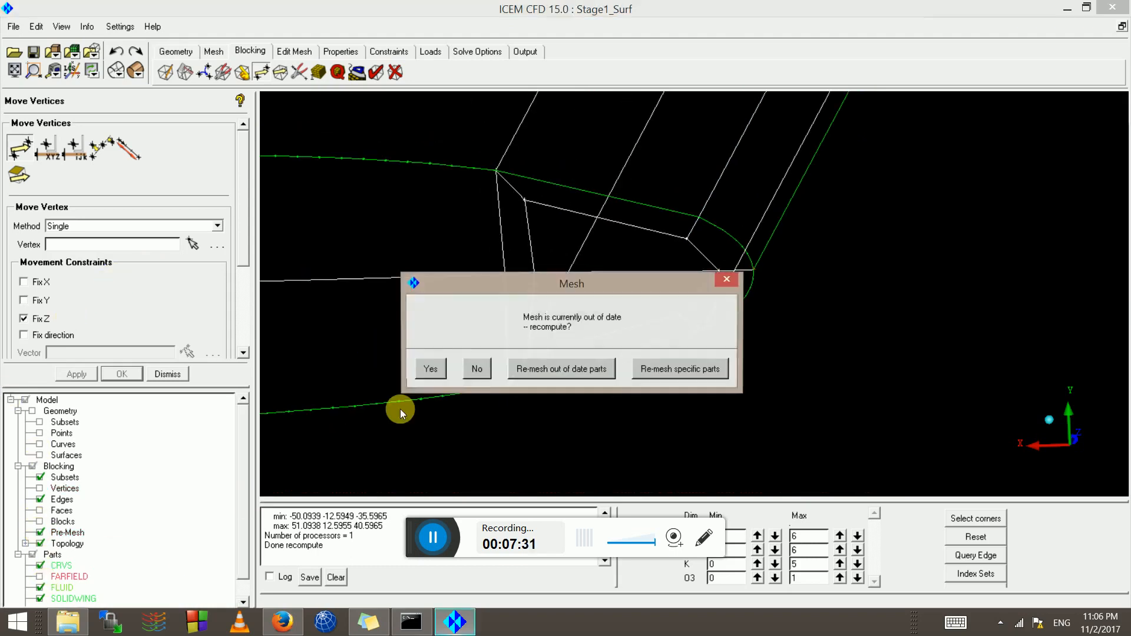
click(431, 371)
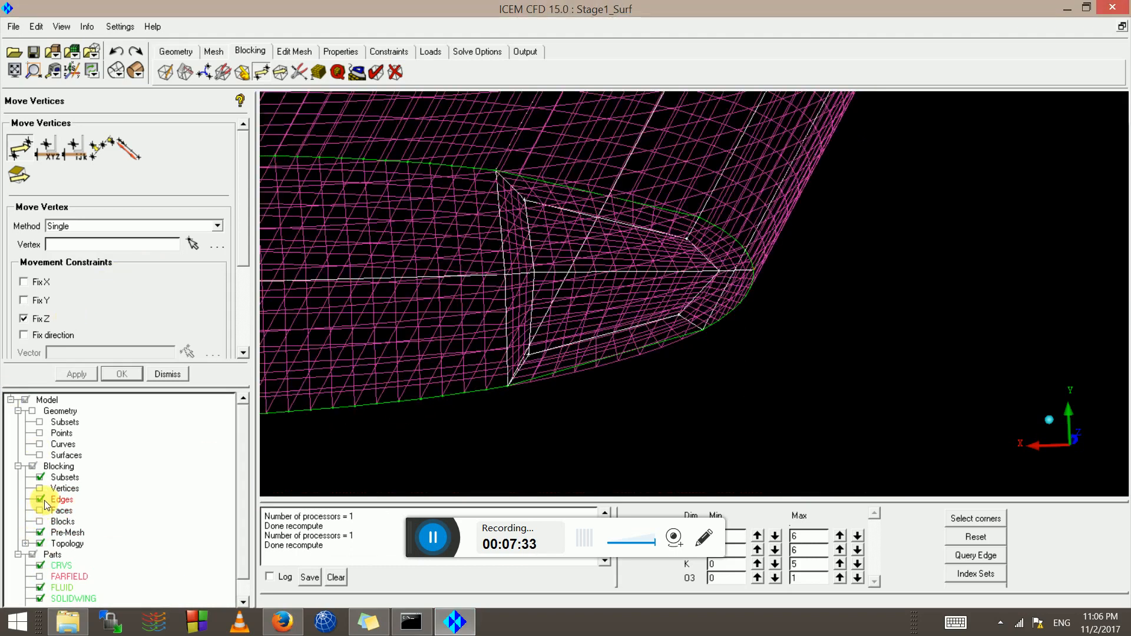
click(40, 499)
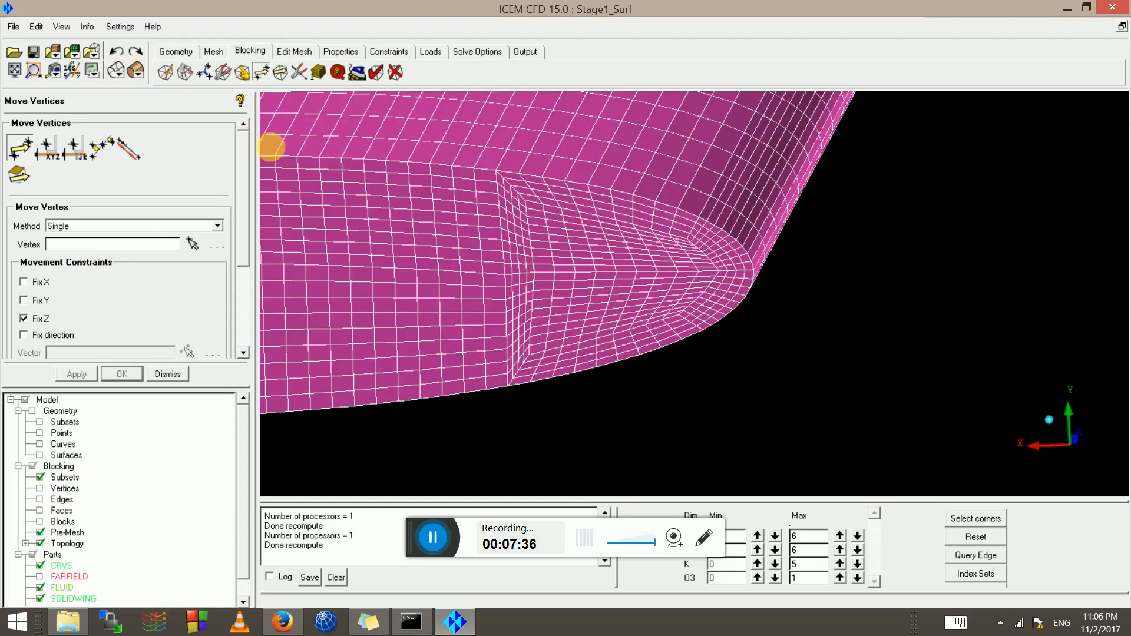
scroll(647, 331, up, 5)
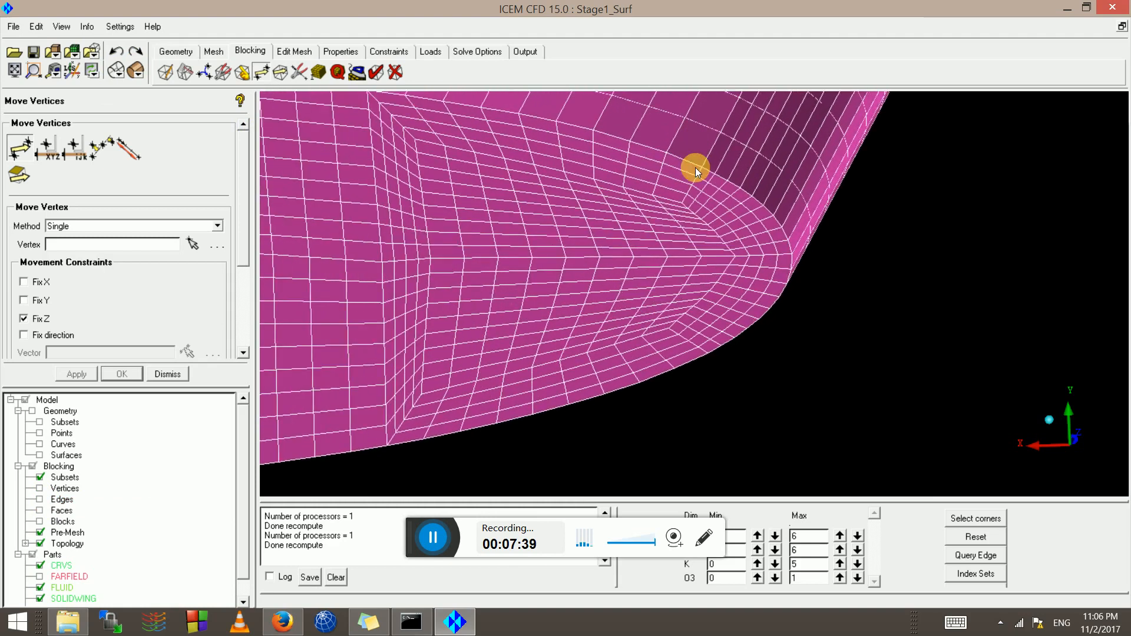
click(40, 499)
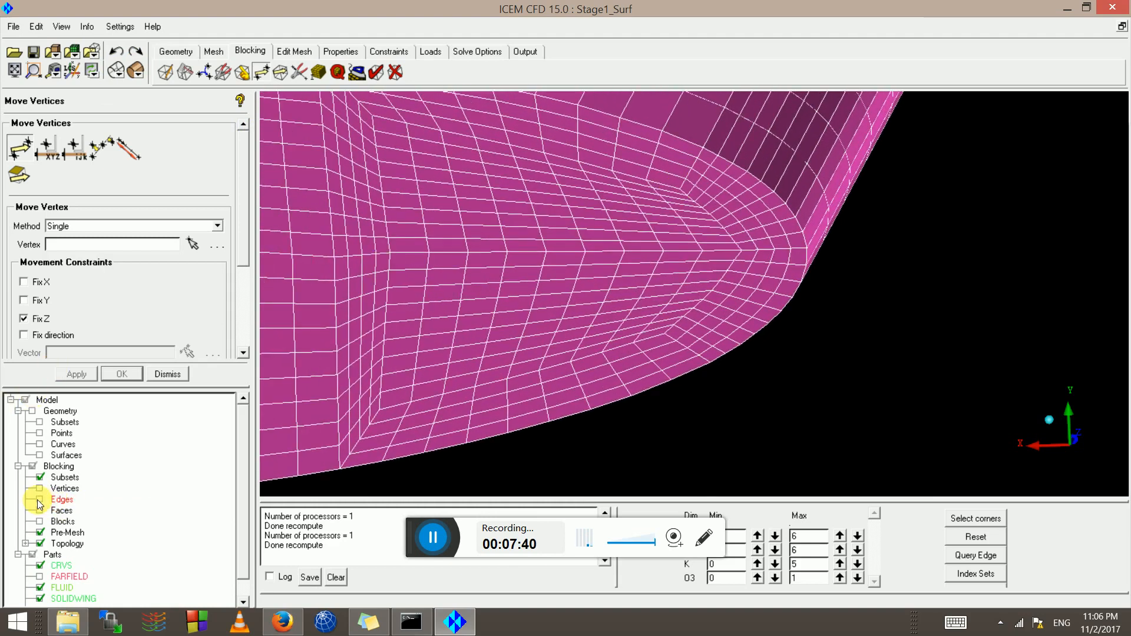
click(40, 534)
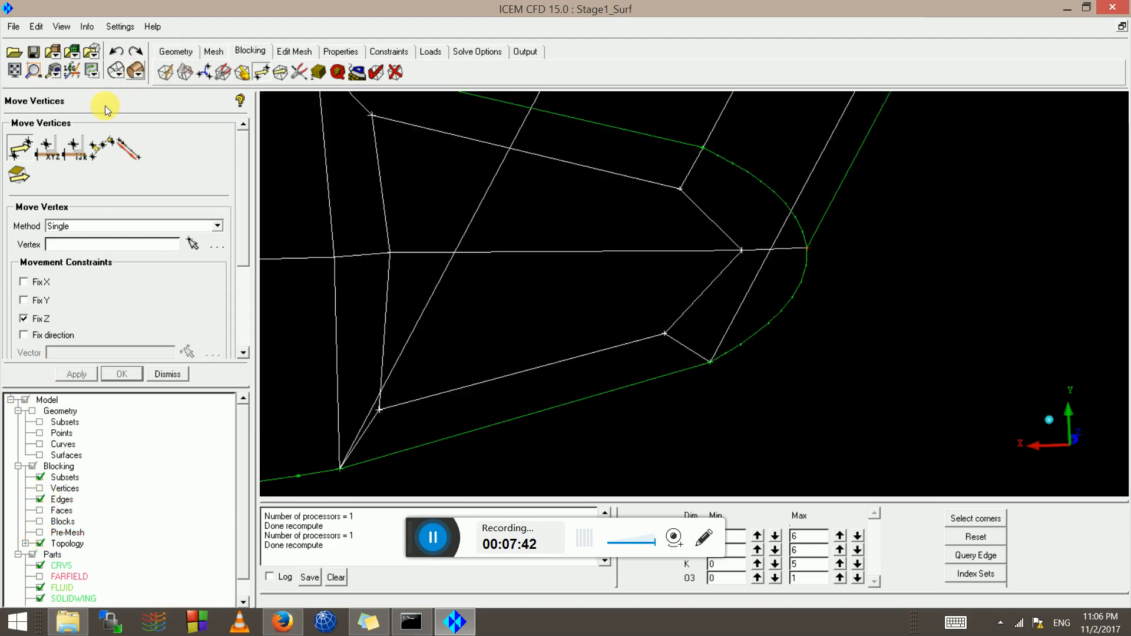
click(27, 157)
drag(678, 188, 683, 180)
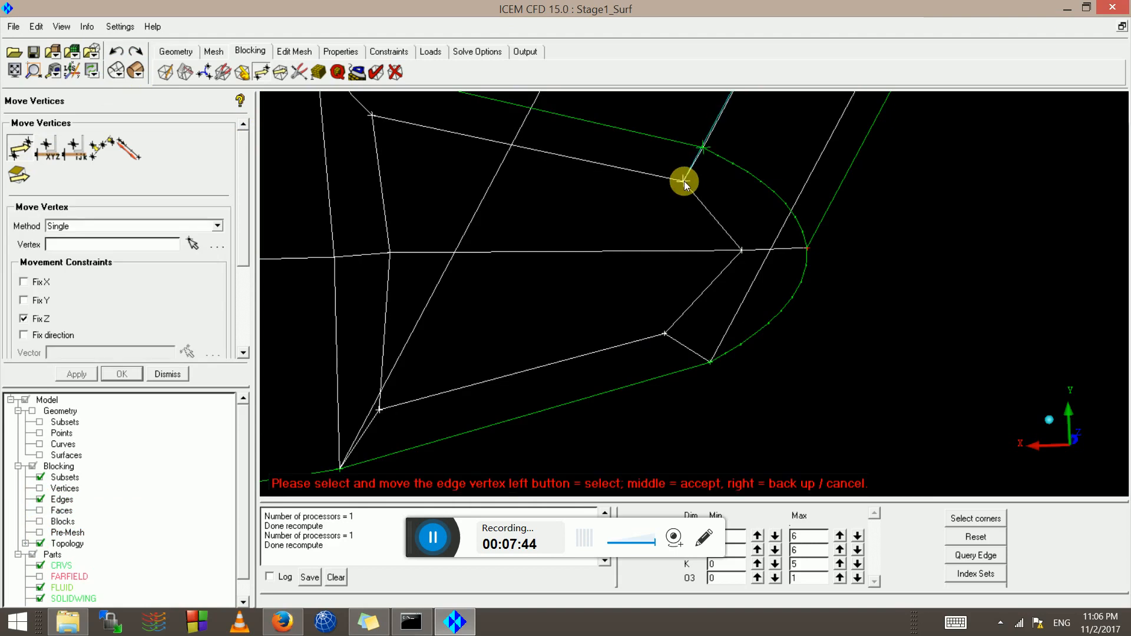
drag(664, 335, 683, 336)
middle_click(683, 335)
click(40, 532)
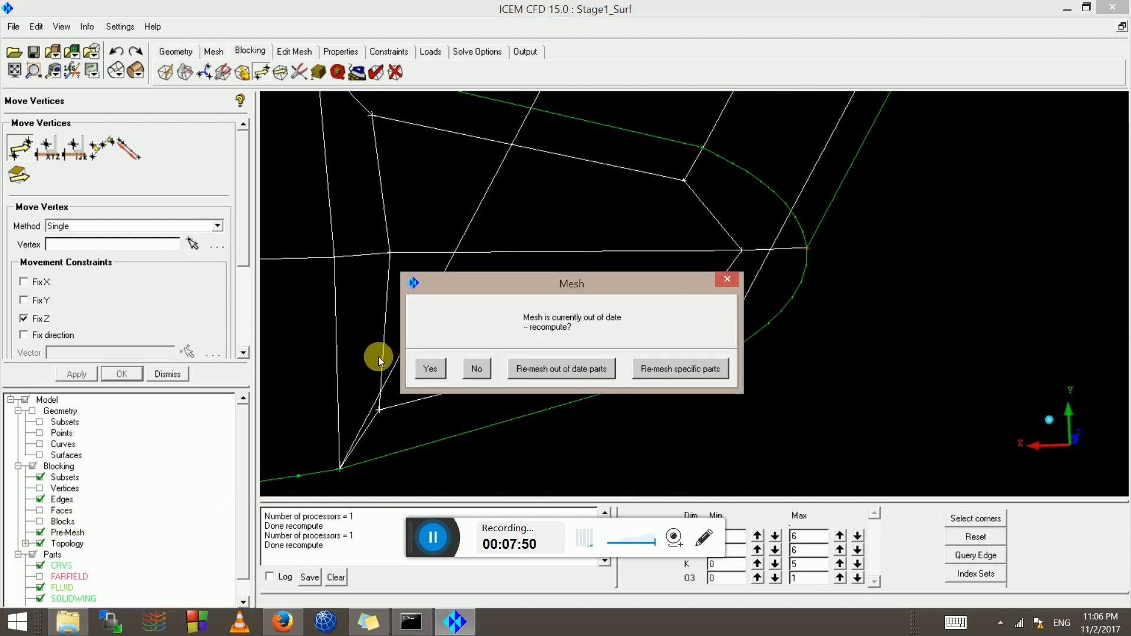
click(424, 369)
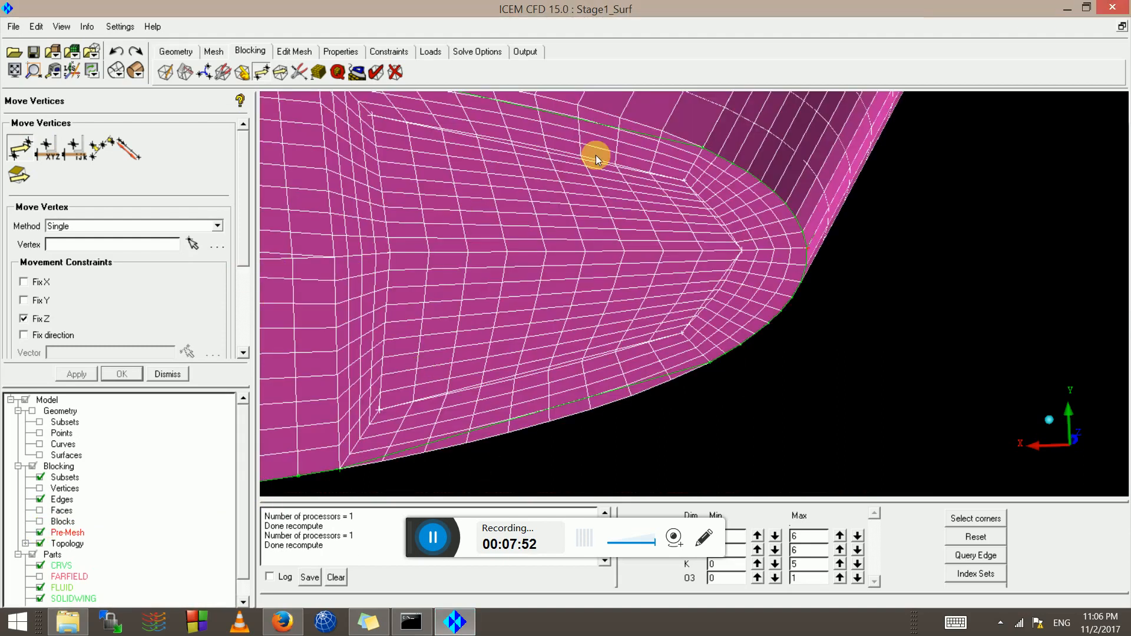
drag(652, 195, 678, 243)
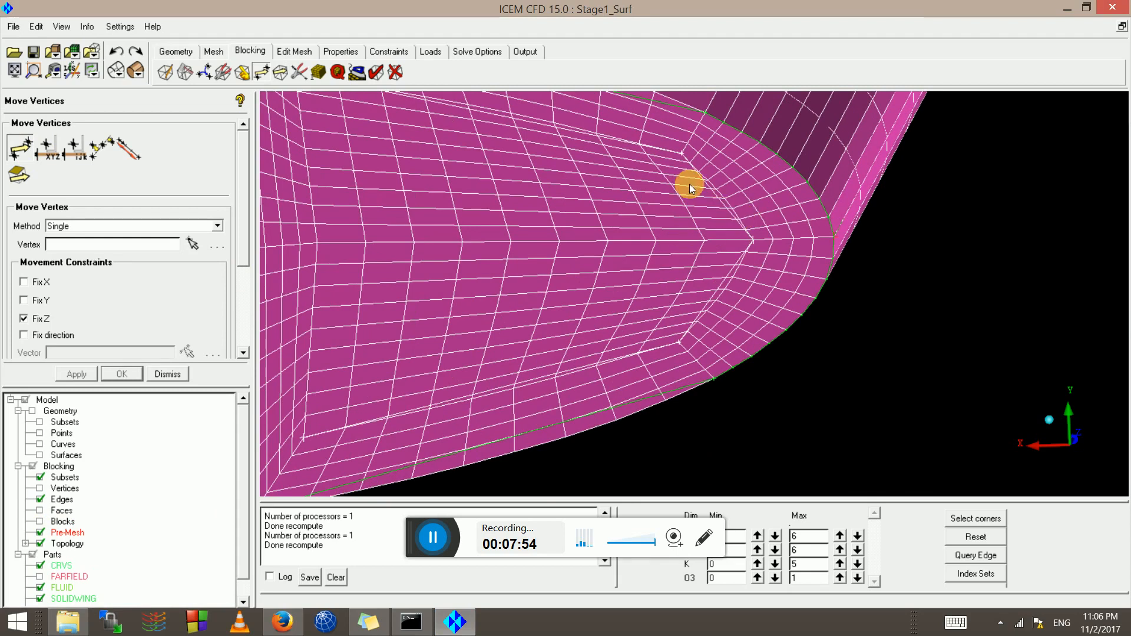
click(40, 532)
click(27, 155)
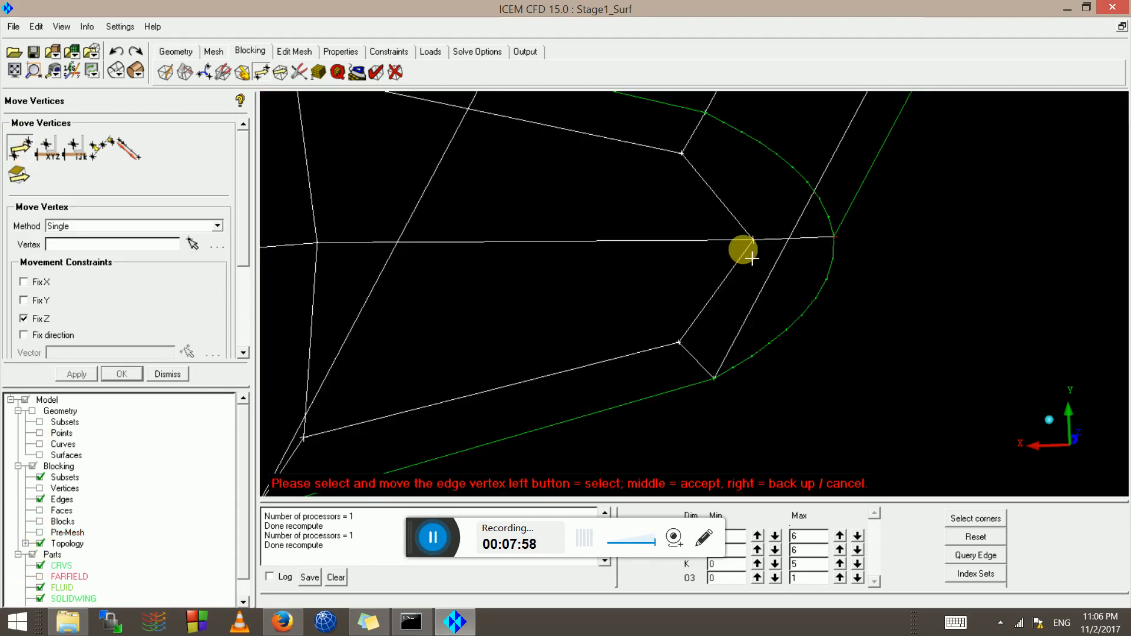
drag(752, 240, 726, 251)
middle_click(714, 249)
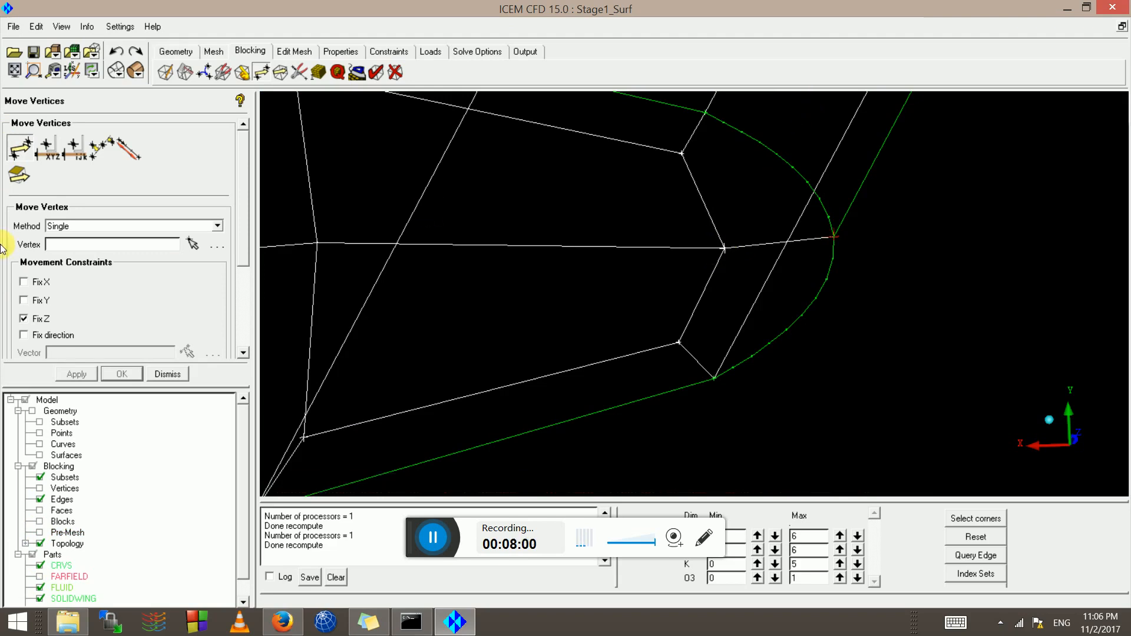
click(41, 533)
click(440, 362)
scroll(641, 359, down, 6)
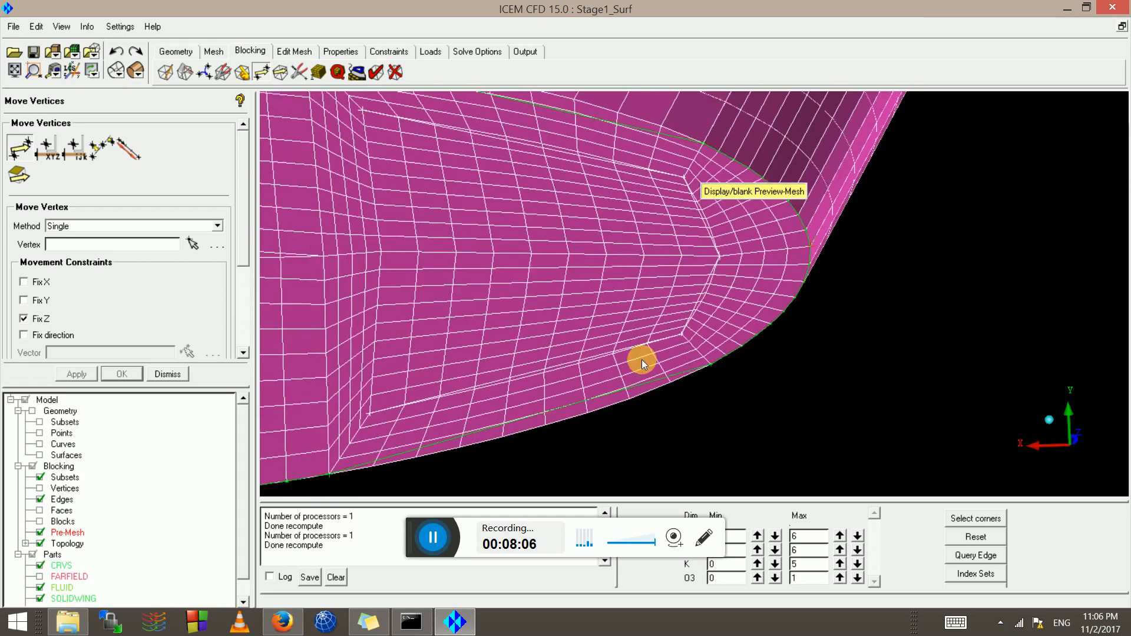
scroll(519, 281, down, 6)
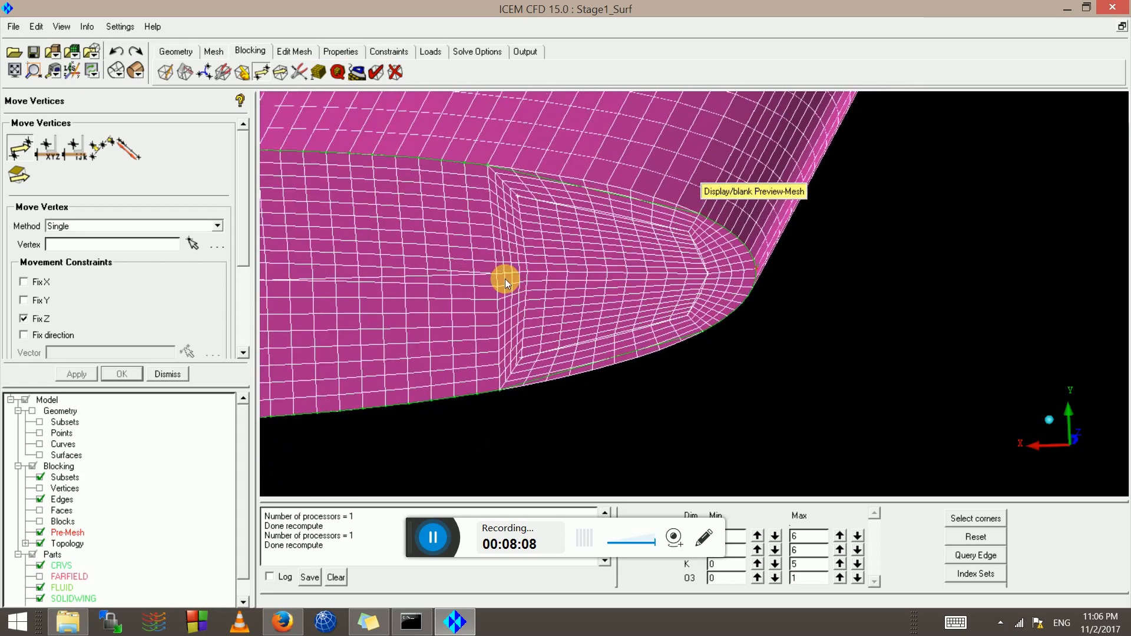
scroll(504, 278, down, 6)
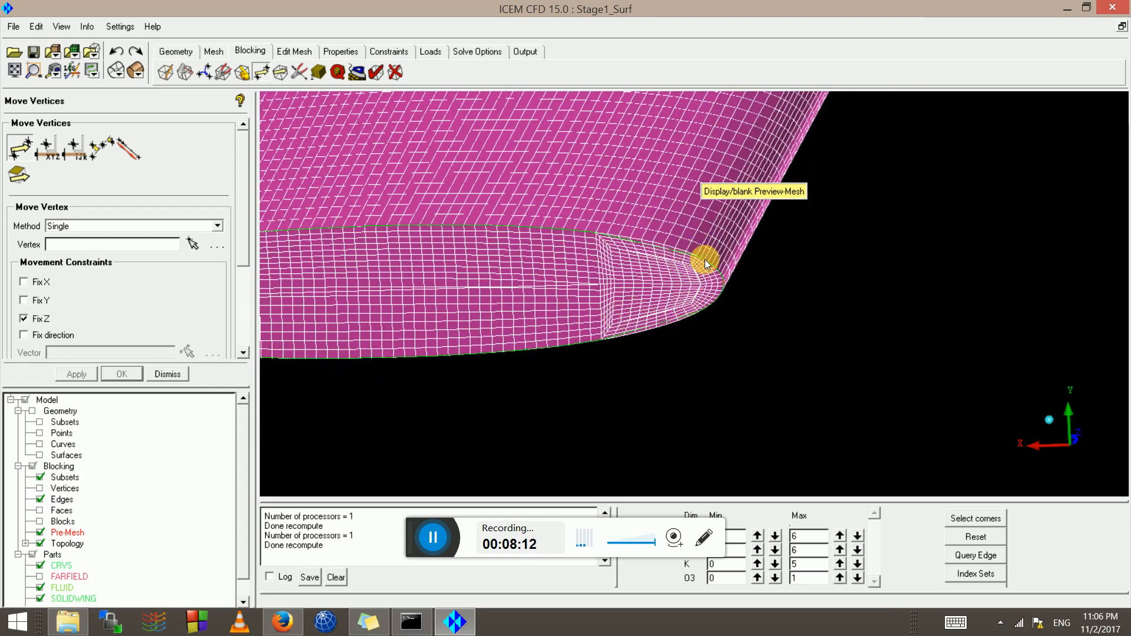
scroll(705, 263, up, 3)
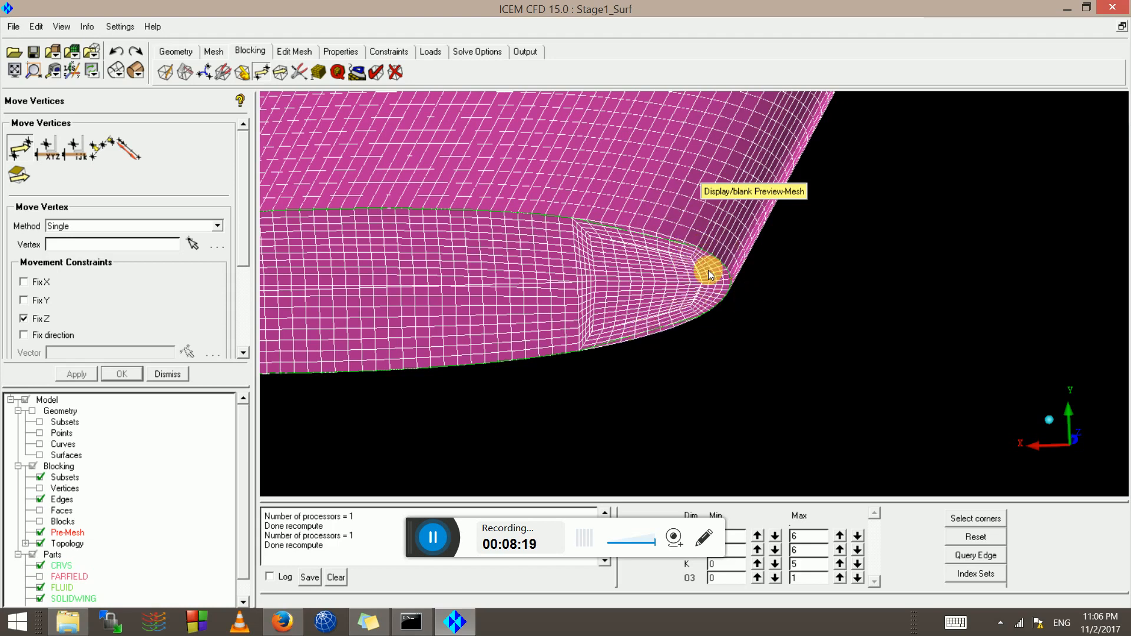
drag(661, 305, 560, 312)
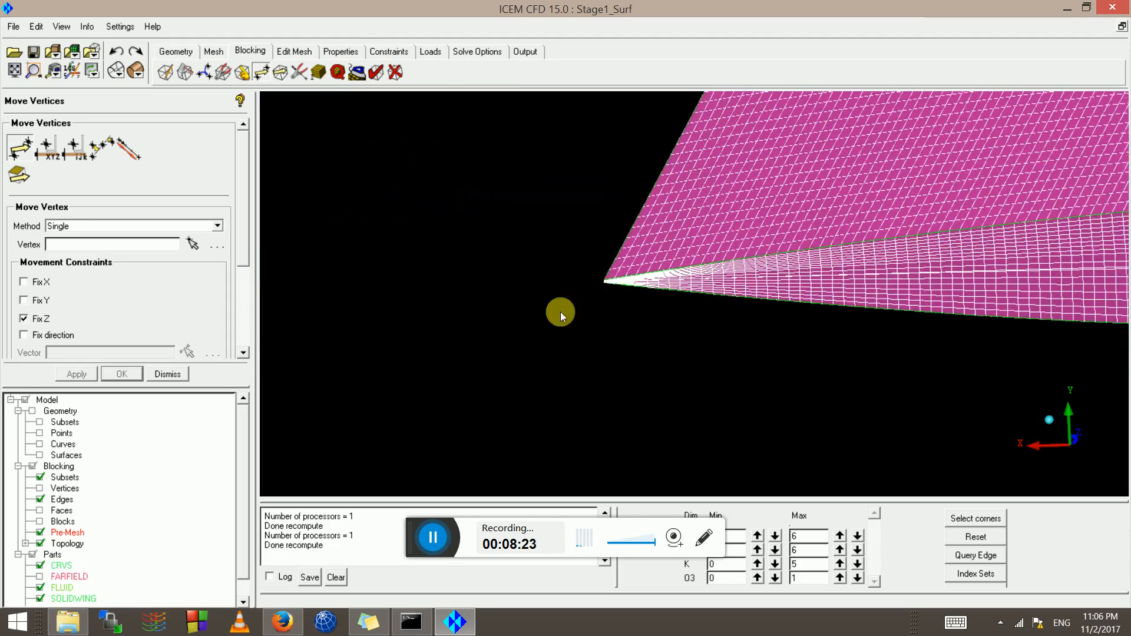
scroll(573, 316, up, 7)
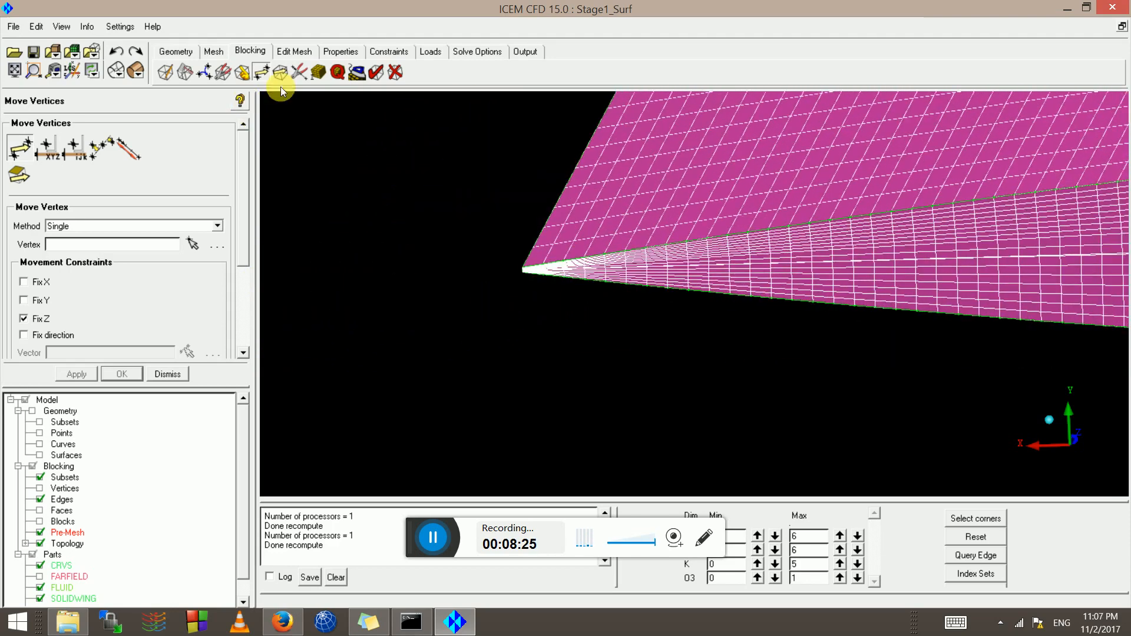
Hide the pre-mesh and select the lower wing-tip edge for edge meshing parameters
click(317, 72)
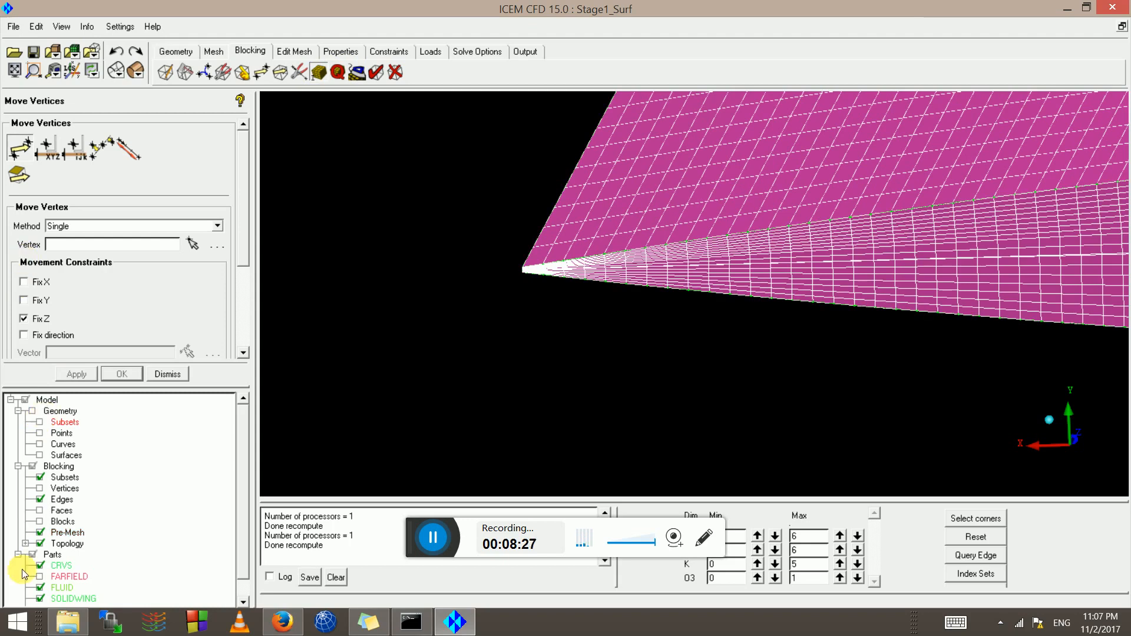
click(40, 532)
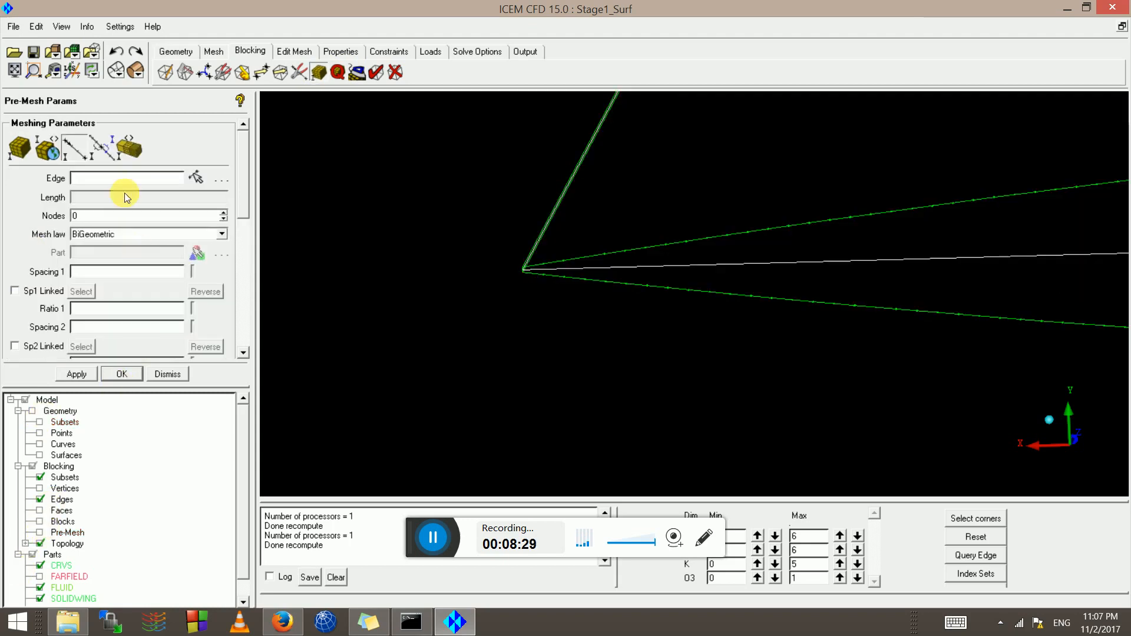
click(70, 149)
scroll(660, 274, down, 2)
click(694, 296)
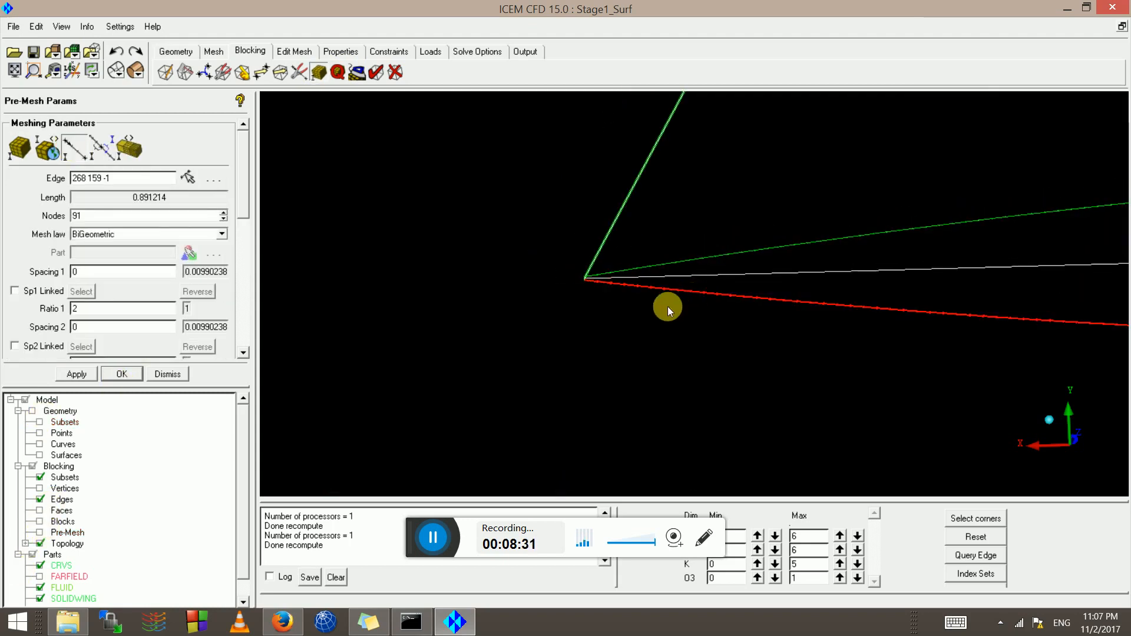
Pan and zoom along the converging tip edges to inspect their node distribution
scroll(666, 306, up, 4)
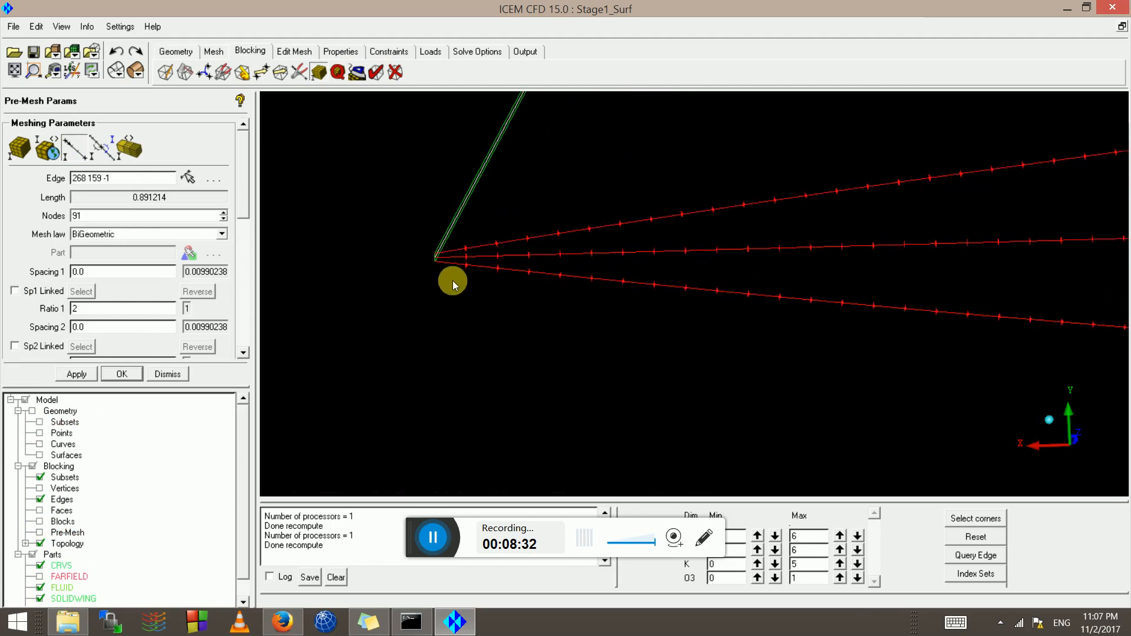
middle_drag(452, 280, 746, 298)
scroll(636, 301, up, 2)
middle_drag(525, 305, 482, 278)
scroll(406, 281, up, 2)
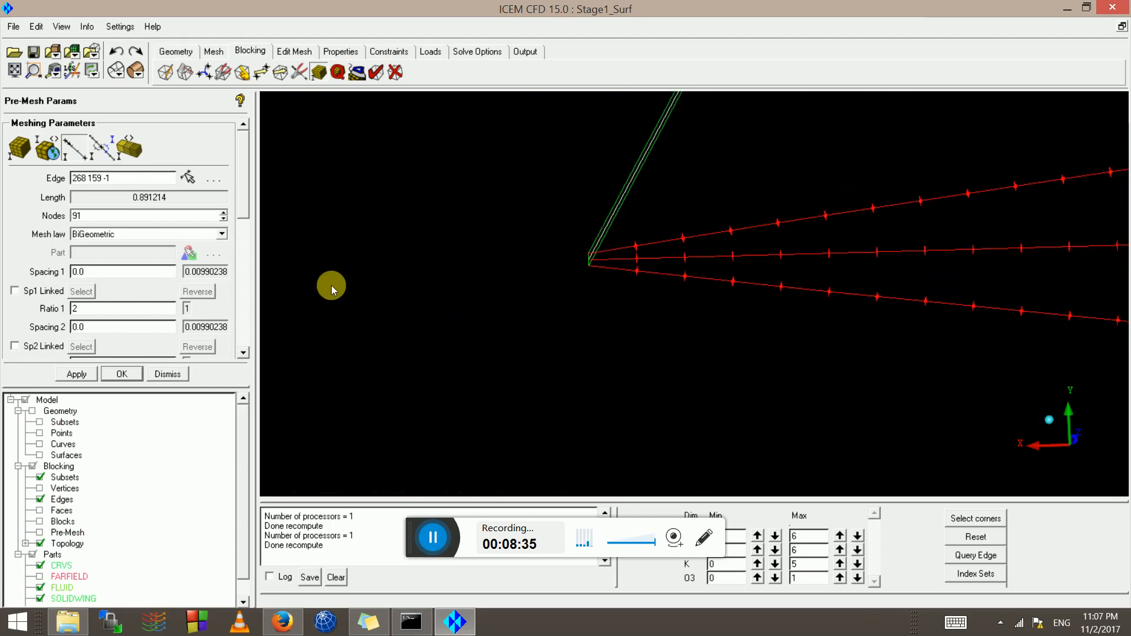
drag(245, 209, 245, 247)
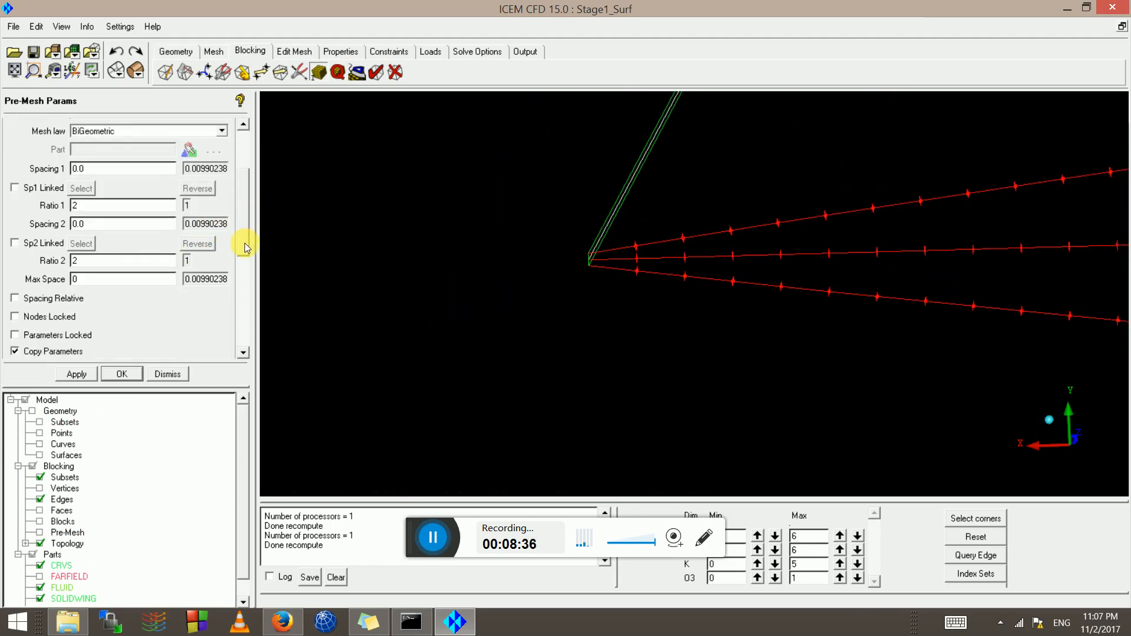
scroll(871, 285, down, 5)
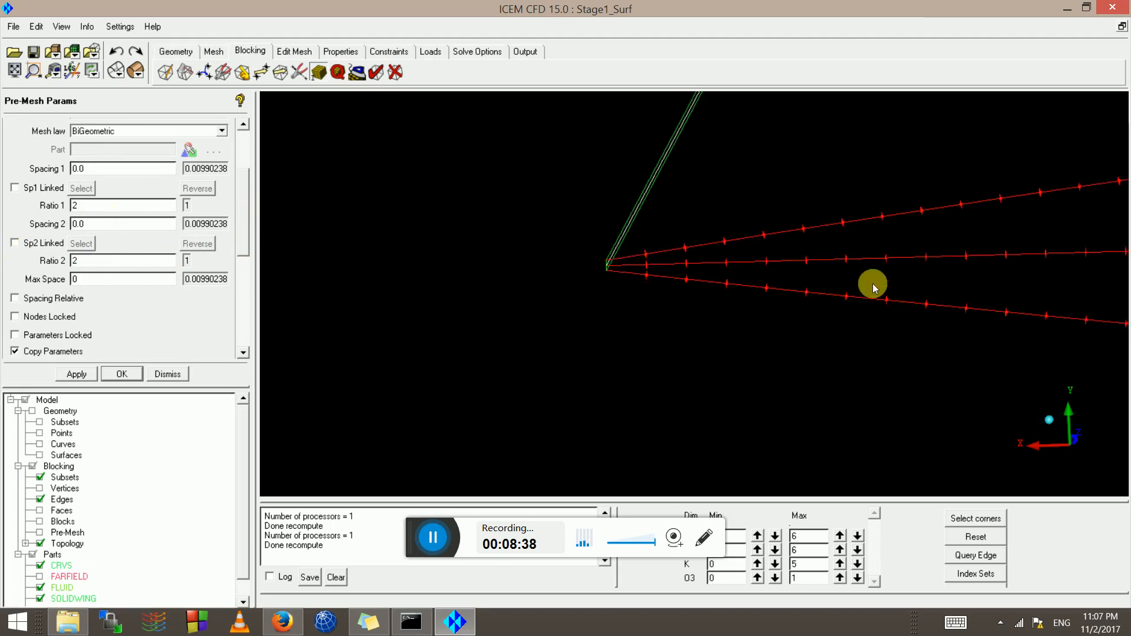
middle_drag(928, 284, 347, 298)
scroll(772, 350, down, 6)
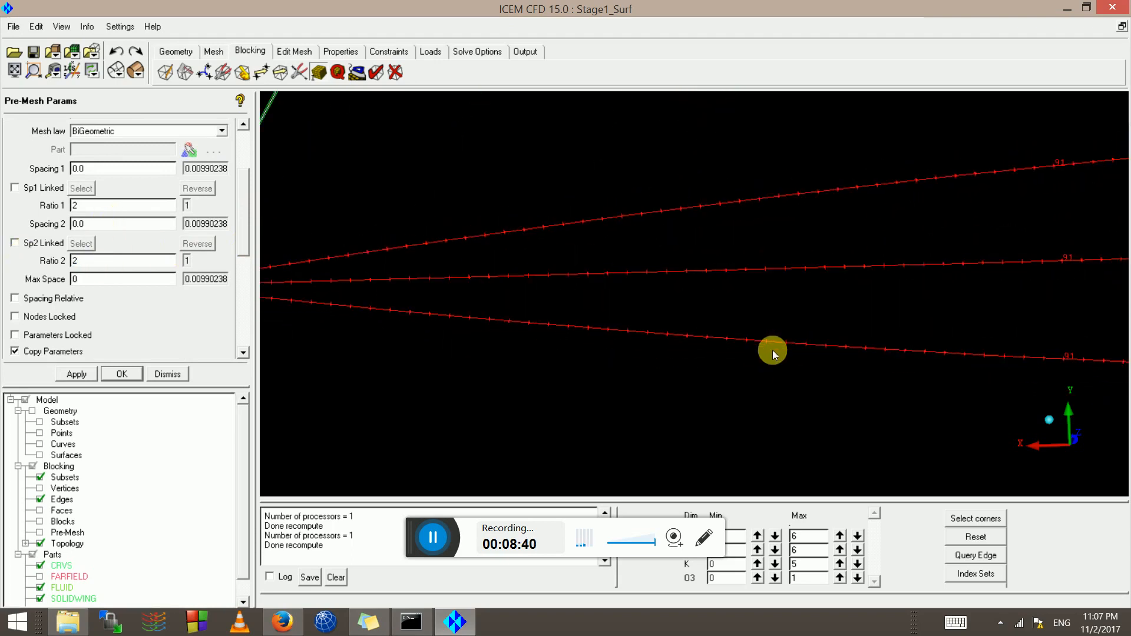
scroll(811, 335, down, 3)
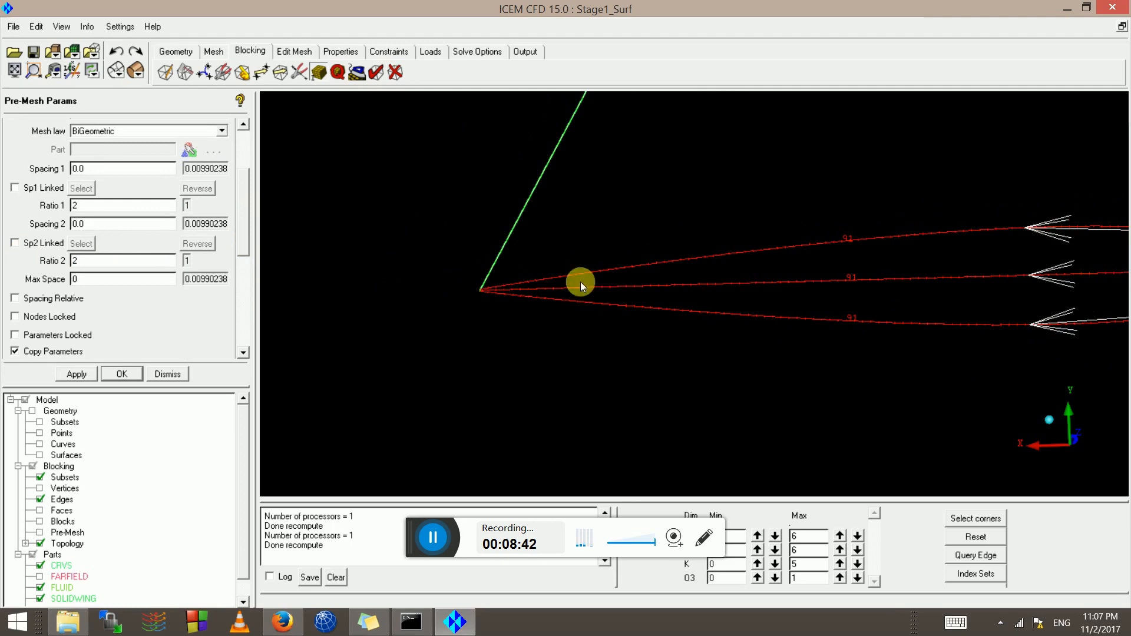
middle_drag(672, 307, 901, 283)
scroll(681, 319, up, 2)
scroll(681, 319, up, 5)
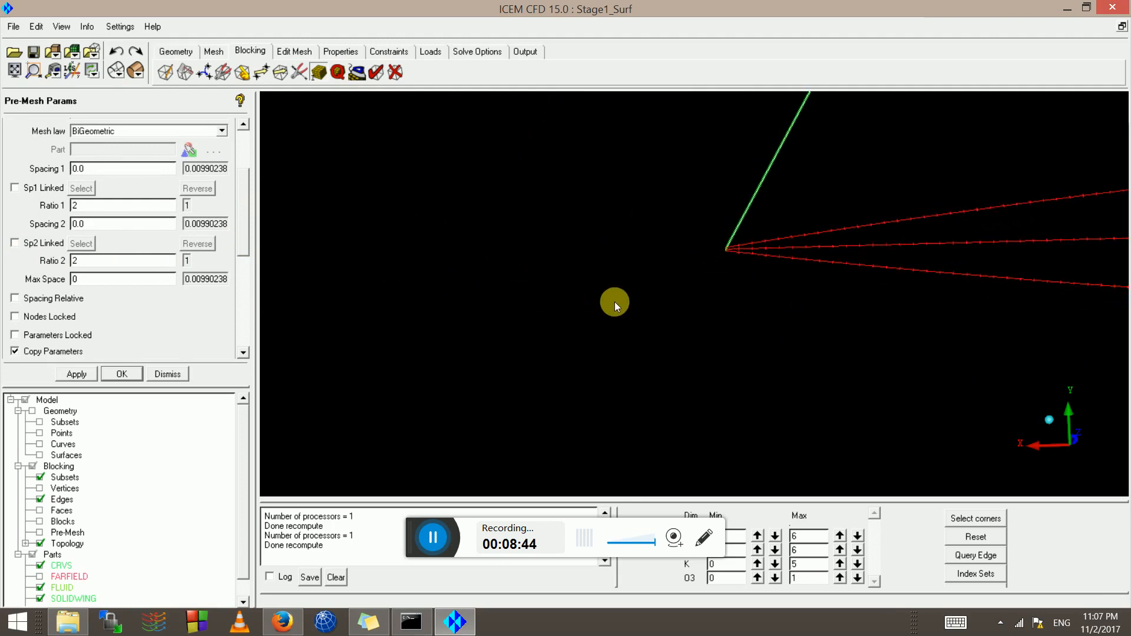
scroll(671, 277, up, 6)
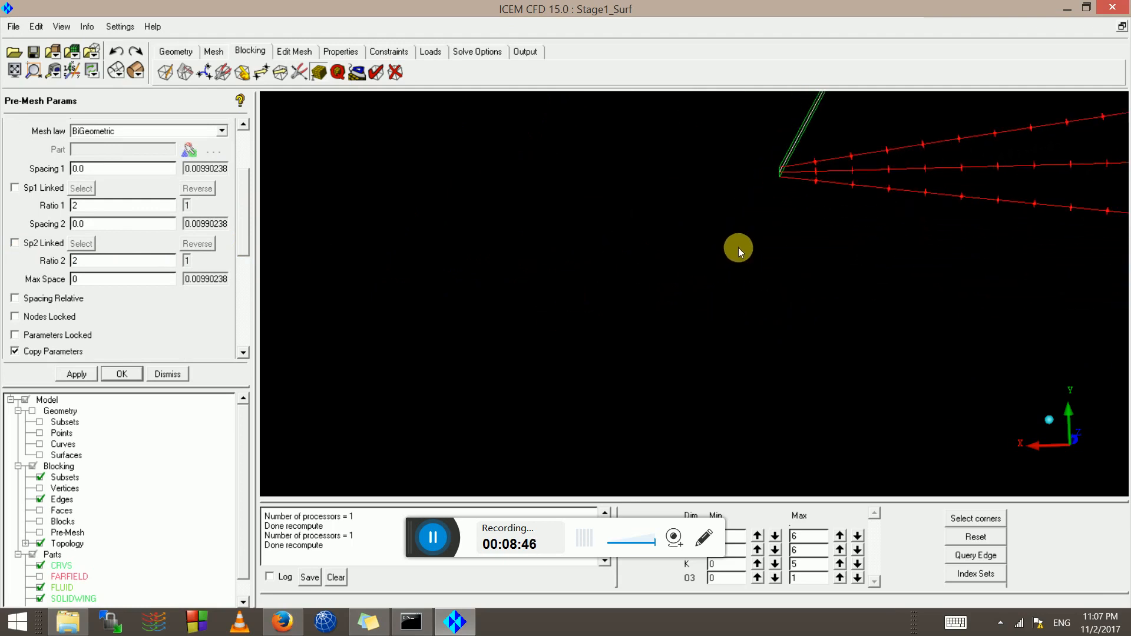
middle_drag(795, 244, 645, 453)
scroll(646, 453, up, 3)
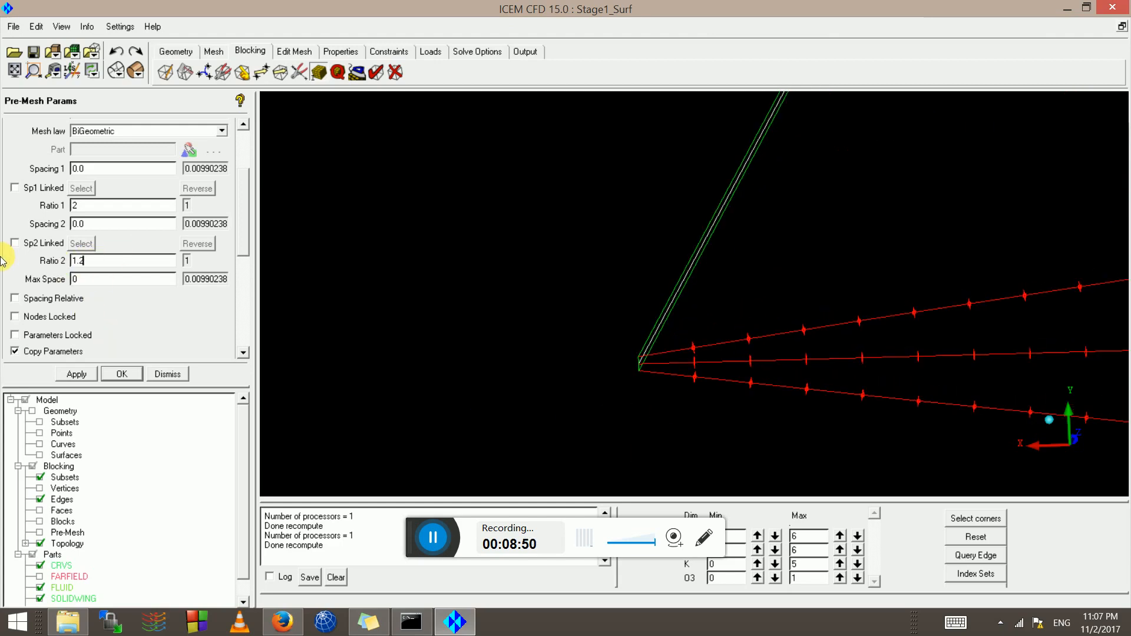
Try Spacing 2 values of 0.0001, 0.001, 0.02 and 0.0054 on the tip edge
click(120, 229)
click(79, 376)
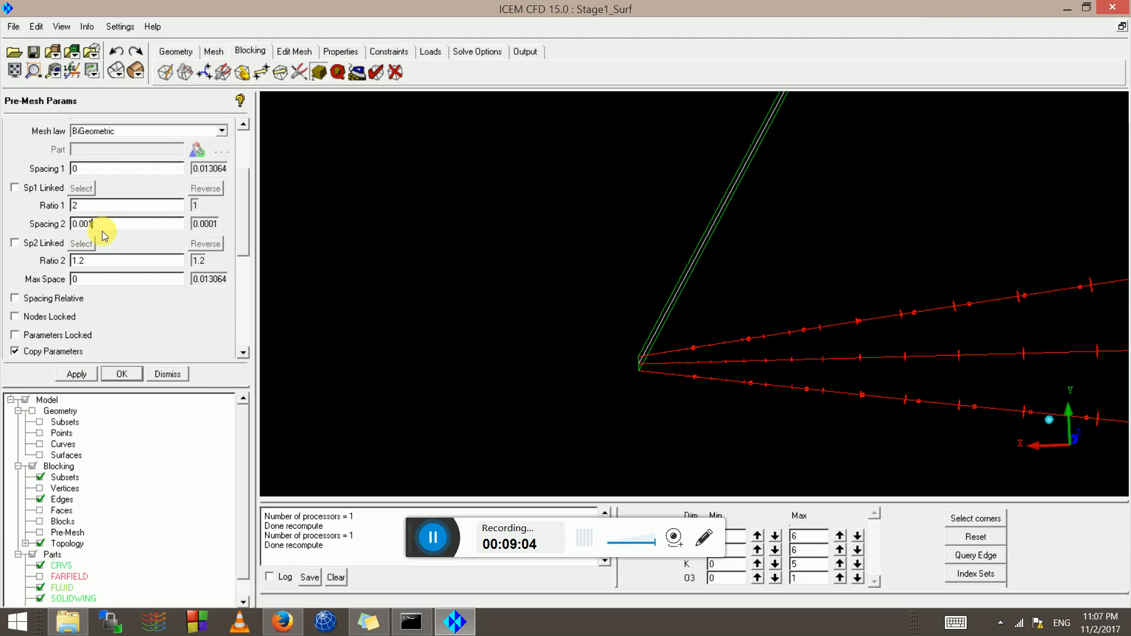
click(77, 374)
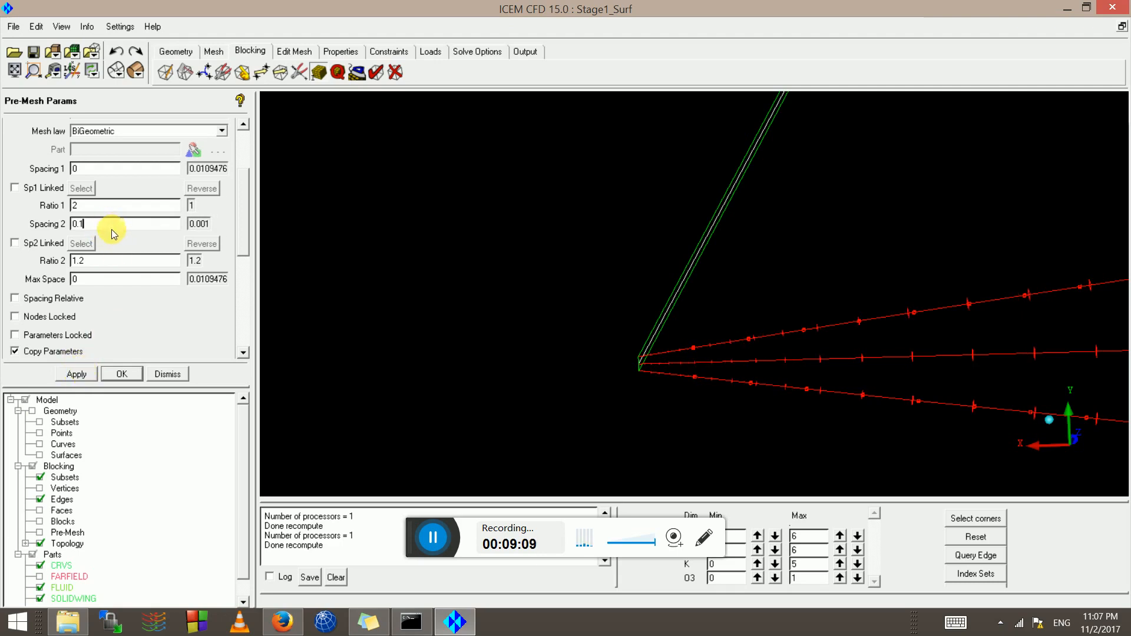
click(85, 376)
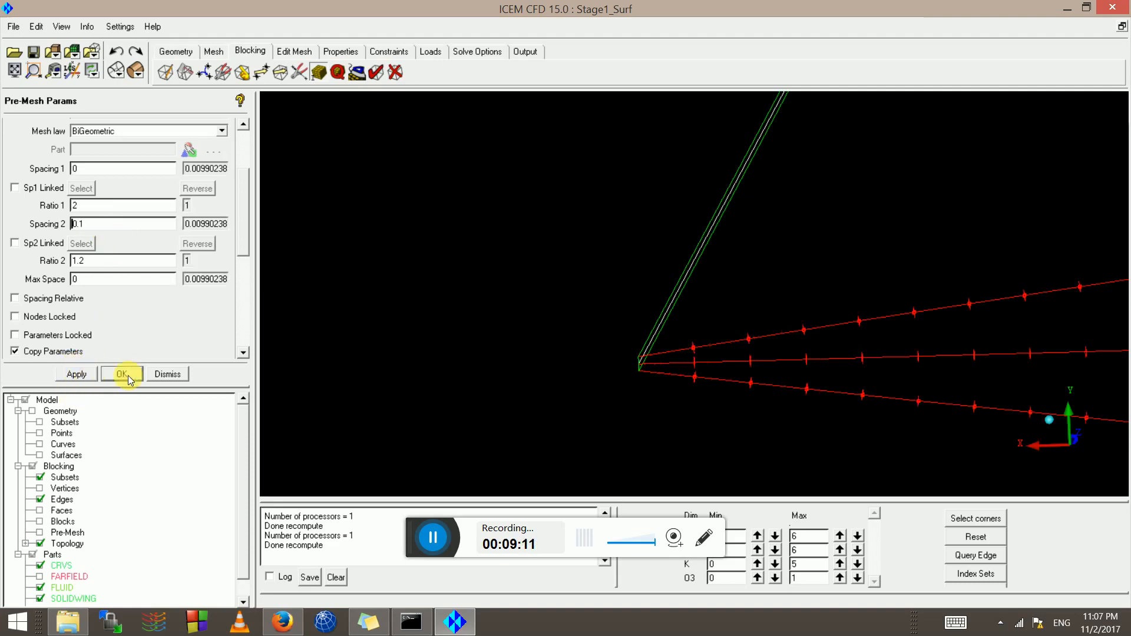
click(115, 227)
text(0.02)
click(80, 377)
key(BackSpace)
text(054)
click(78, 374)
Test Spacing 2 at 0.0001 and 0.0002, then settle on 0.0005 and inspect the edge ends
scroll(753, 384, up, 5)
middle_drag(665, 416, 586, 303)
scroll(759, 323, up, 3)
scroll(763, 319, up, 3)
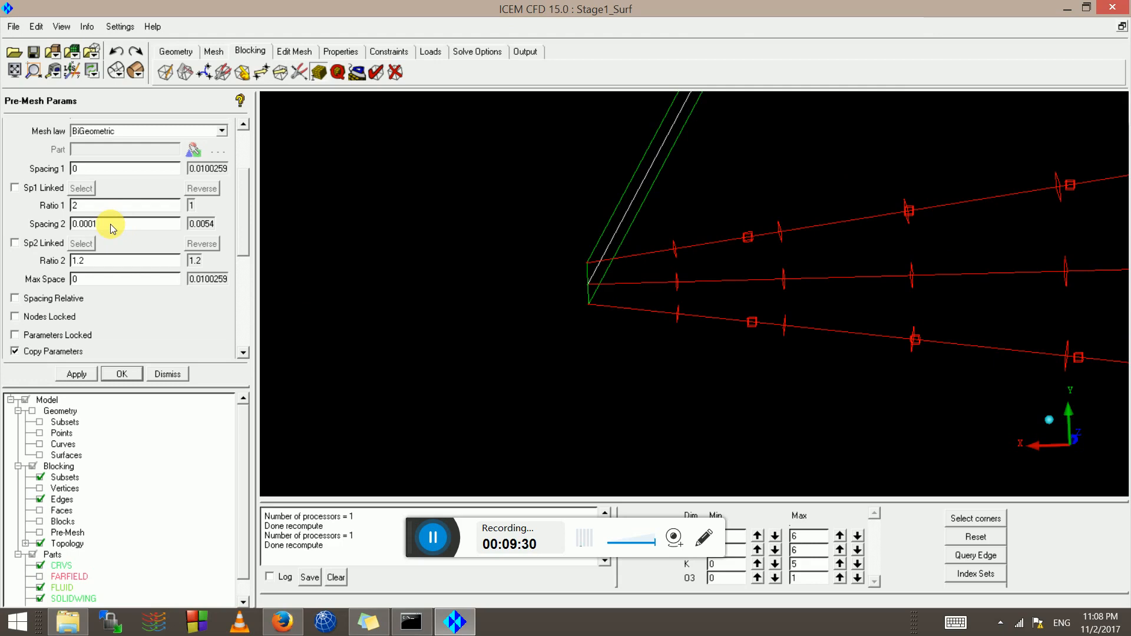
click(82, 375)
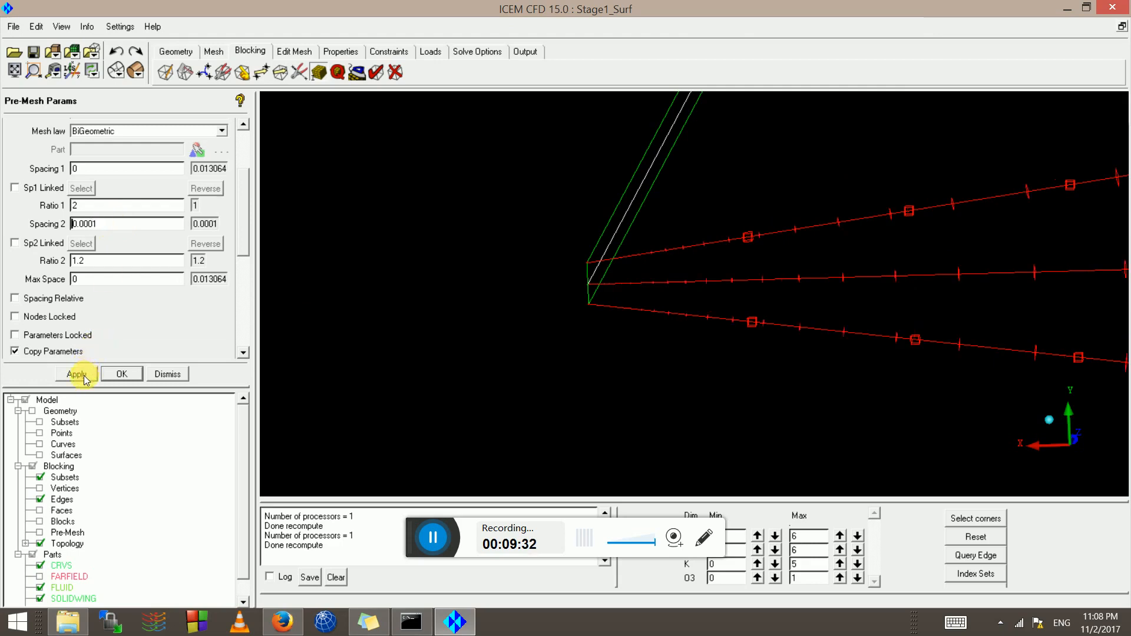
scroll(434, 285, up, 3)
key(BackSpace)
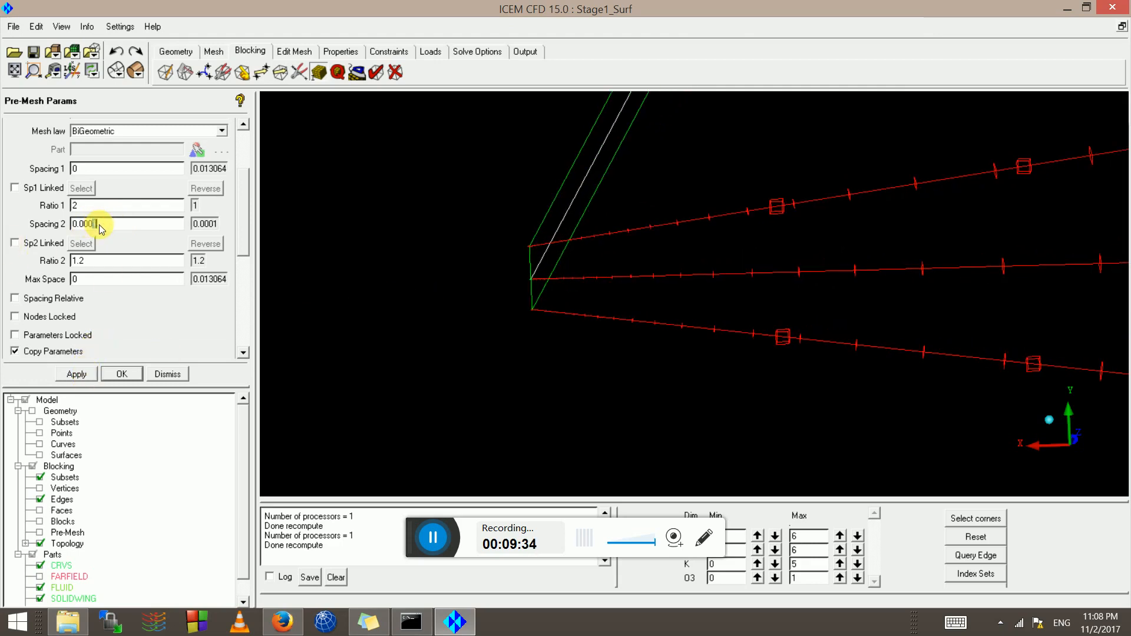
text(2)
click(83, 375)
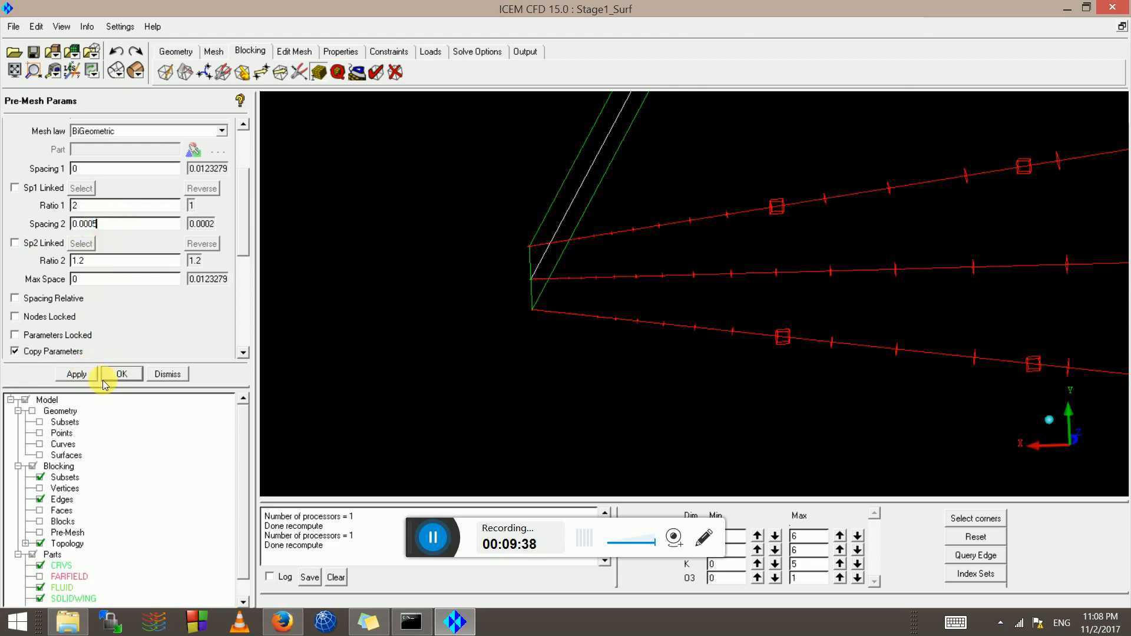
click(75, 374)
scroll(528, 283, up, 9)
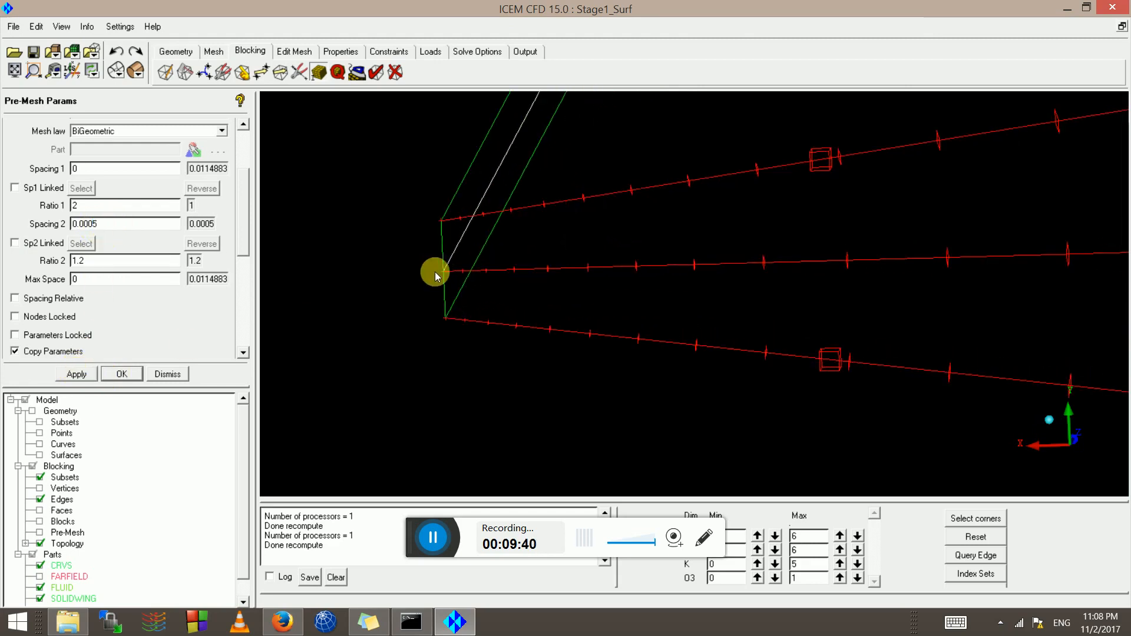
middle_drag(706, 216, 935, 228)
scroll(641, 242, up, 3)
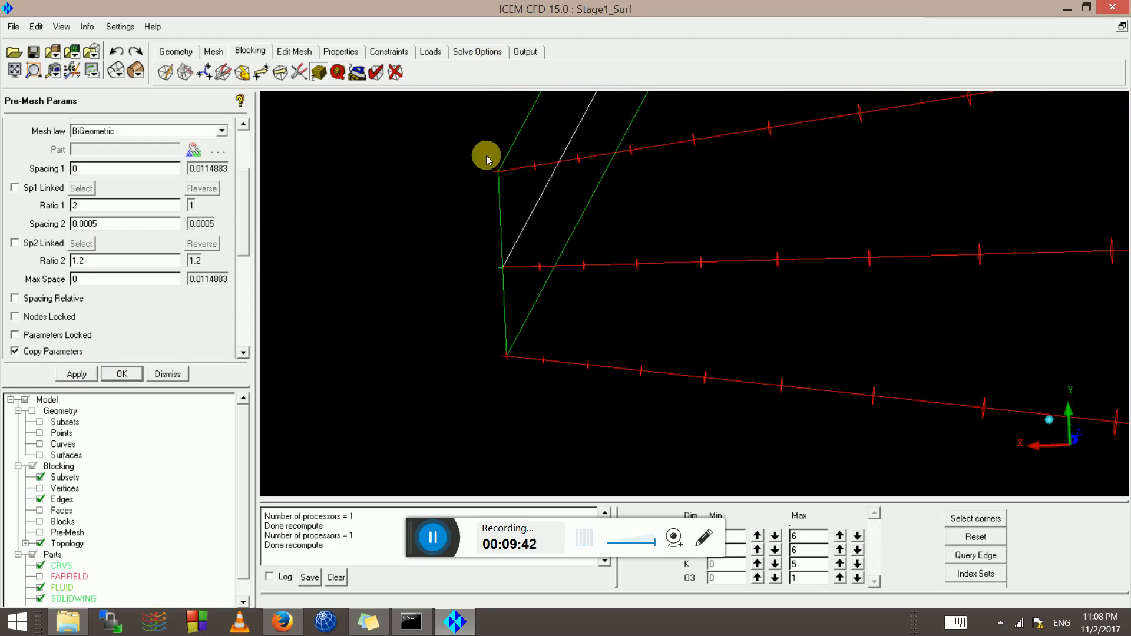
Redisplay and recompute the pre-mesh, rotate to check the refined tip, then fit the whole model
click(39, 533)
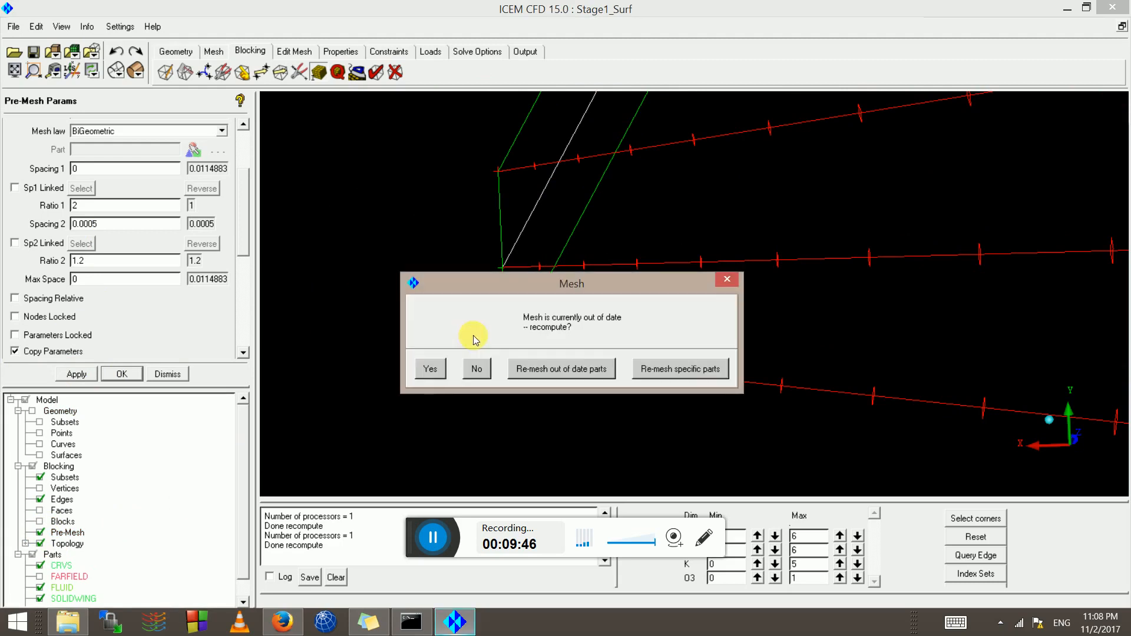
click(430, 369)
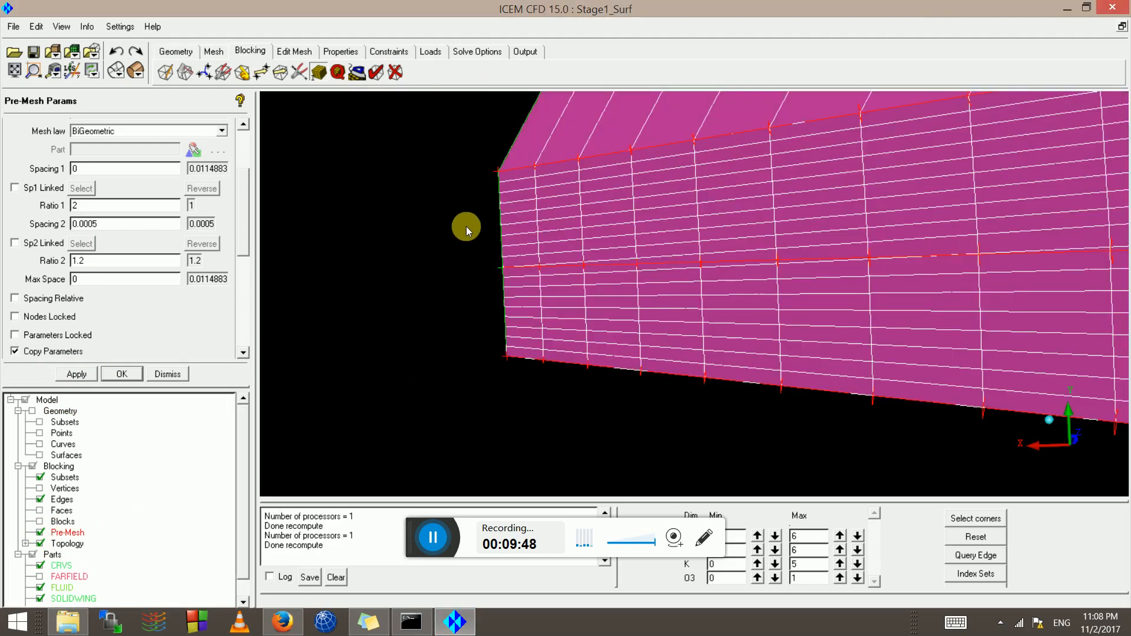
drag(514, 193, 718, 262)
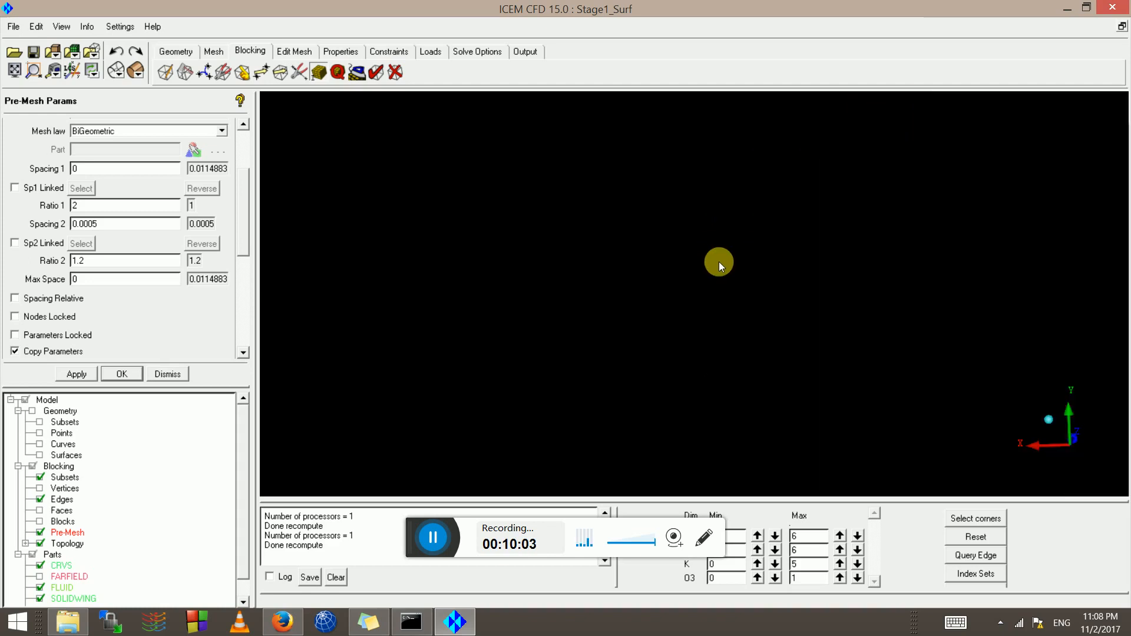
click(15, 71)
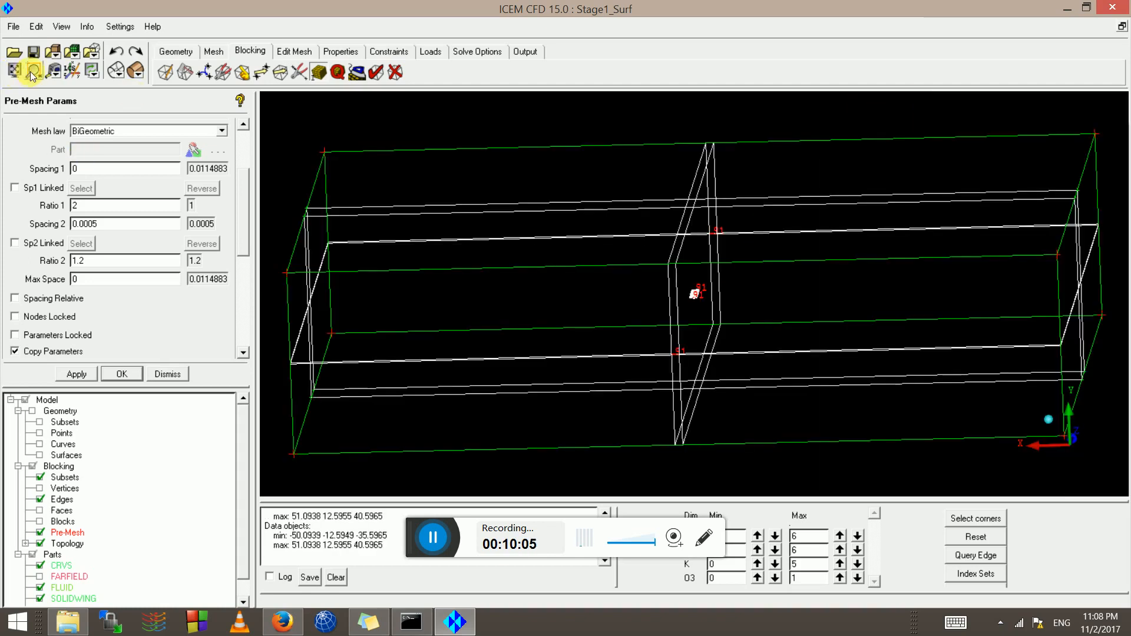
click(33, 71)
Zoom and pan onto the wing-tip corner to see cells clustering at the sharp trailing edge
drag(682, 285, 716, 316)
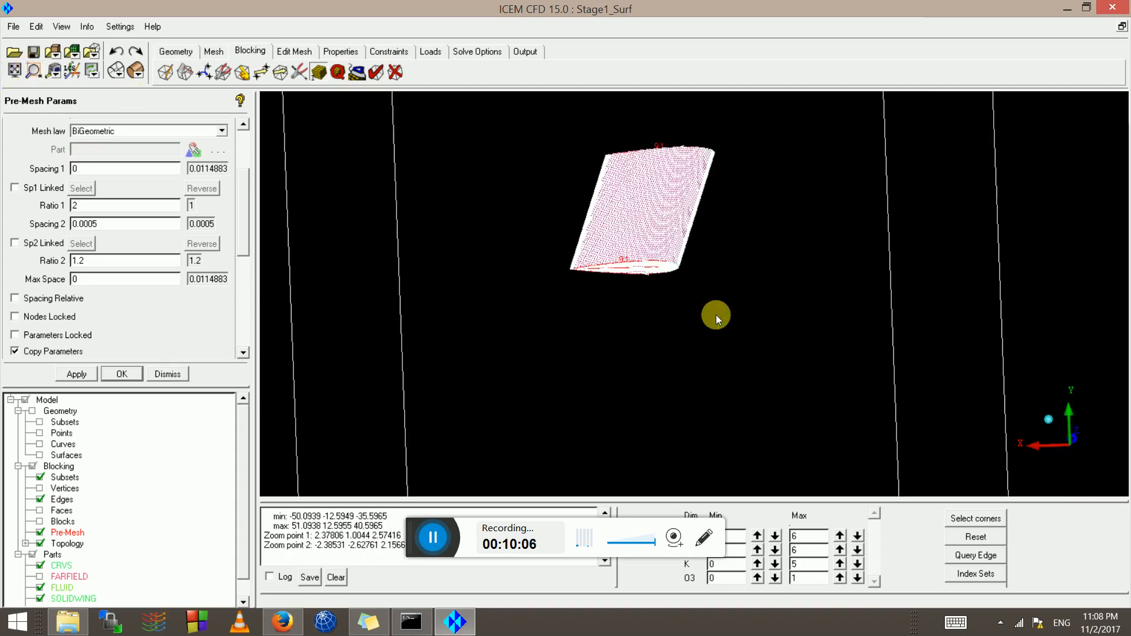
click(34, 71)
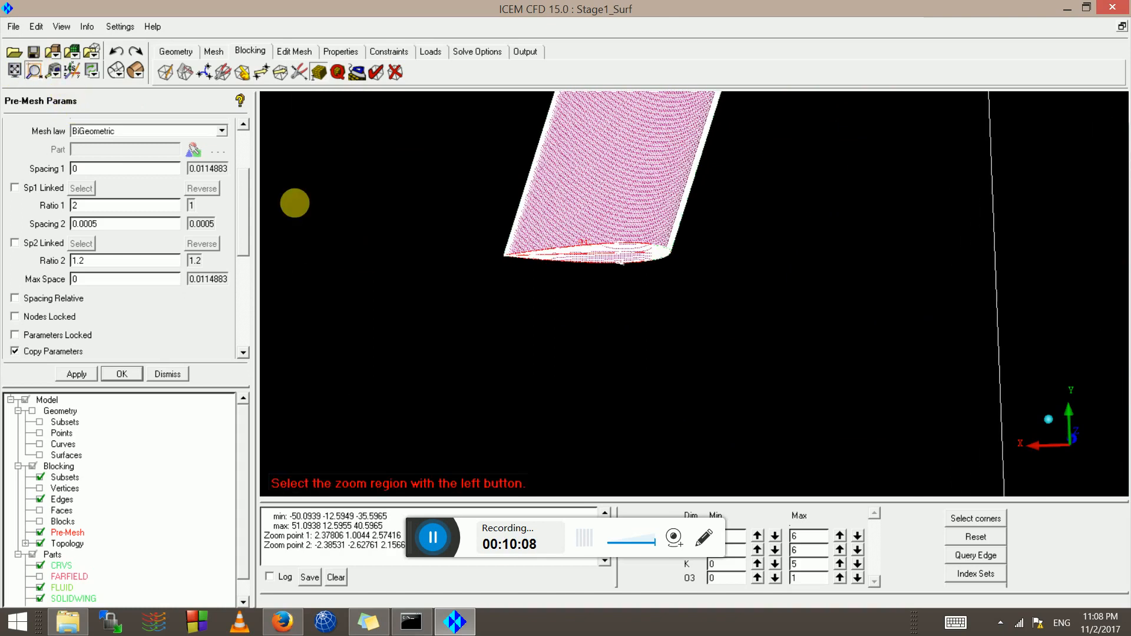
drag(478, 228, 548, 277)
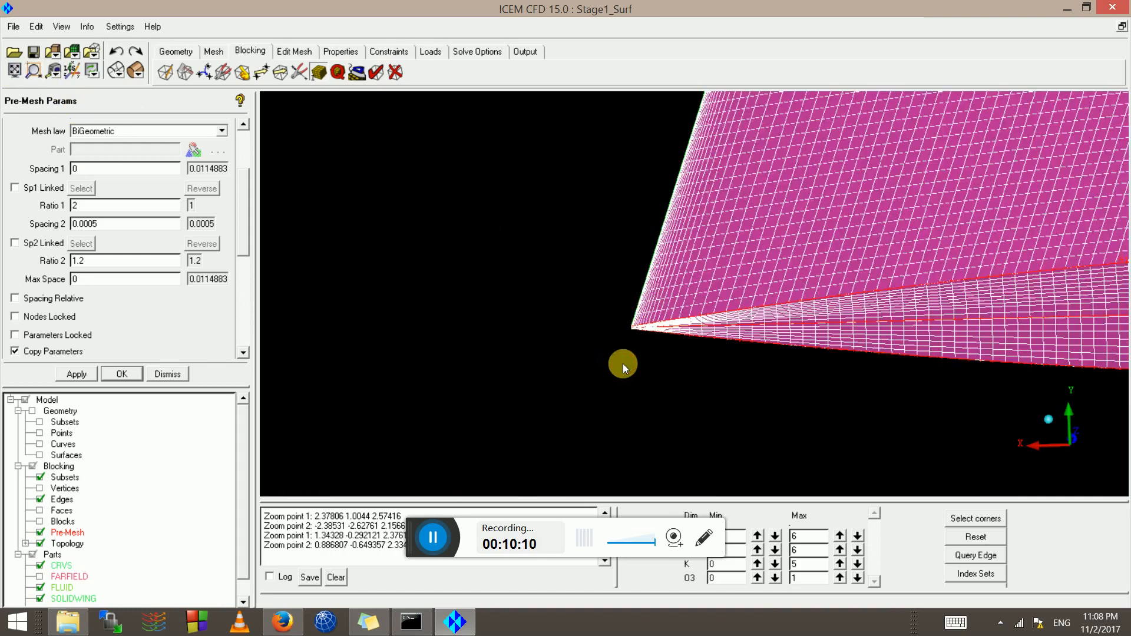
drag(623, 363, 634, 363)
right_drag(902, 451, 767, 345)
middle_drag(767, 346, 698, 338)
right_drag(699, 338, 647, 259)
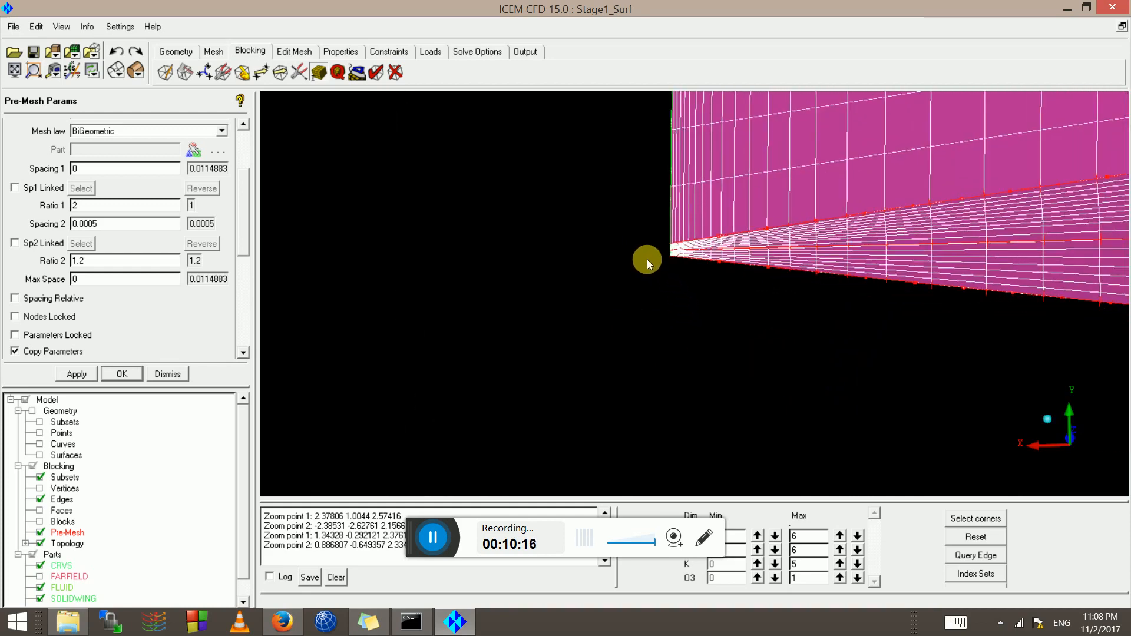
scroll(647, 259, up, 8)
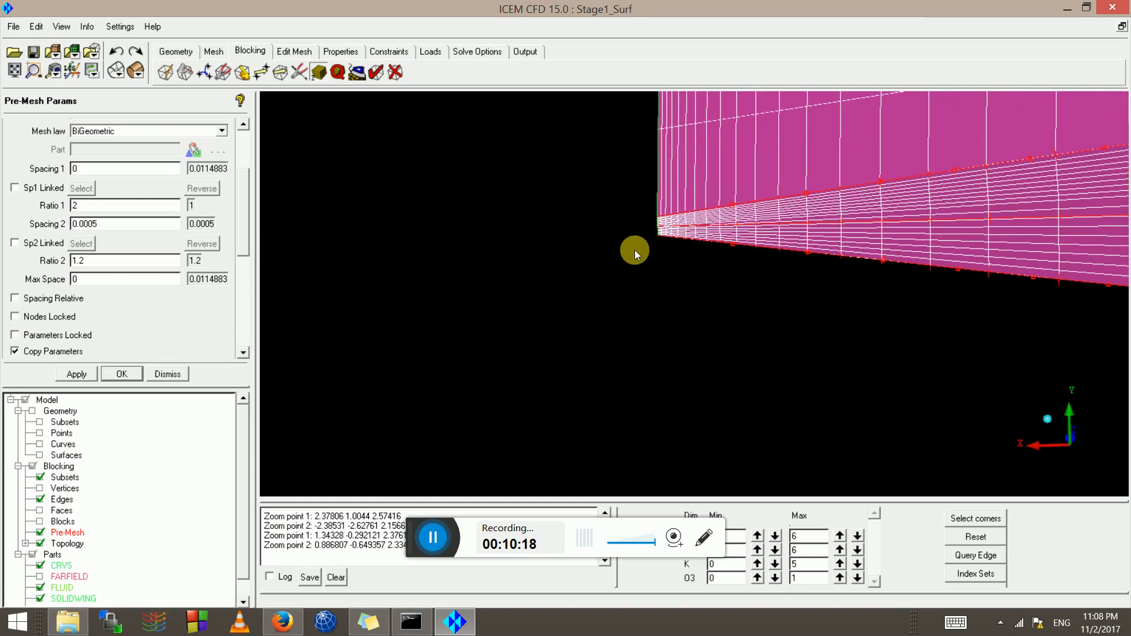
middle_drag(634, 250, 683, 222)
drag(683, 221, 711, 224)
scroll(613, 245, down, 5)
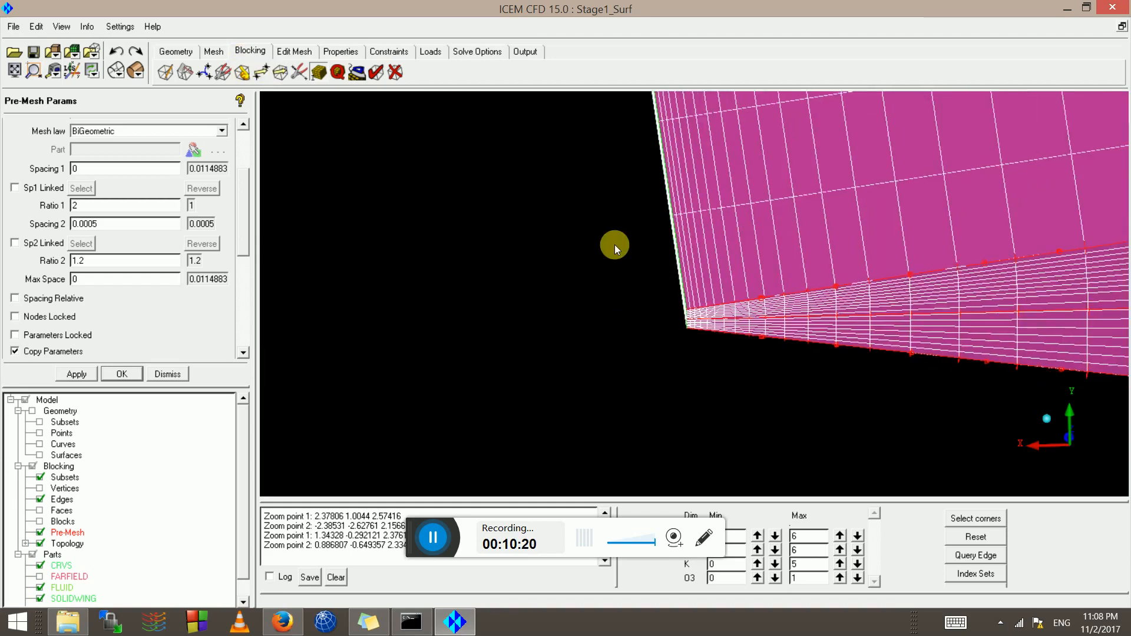
scroll(687, 313, up, 2)
scroll(691, 354, up, 8)
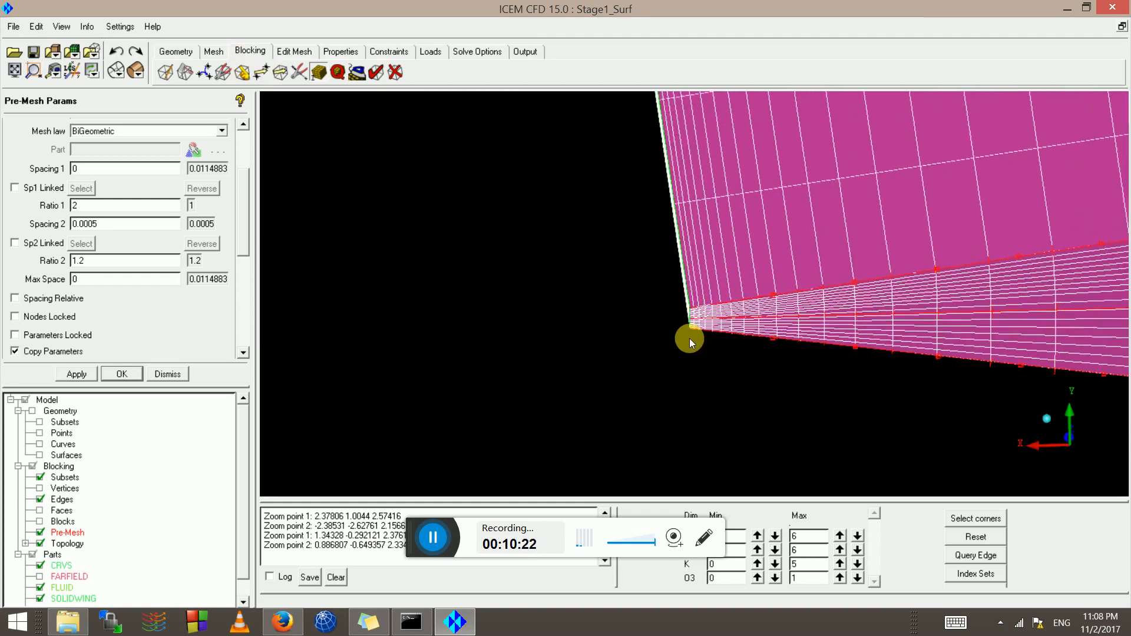
scroll(694, 325, up, 3)
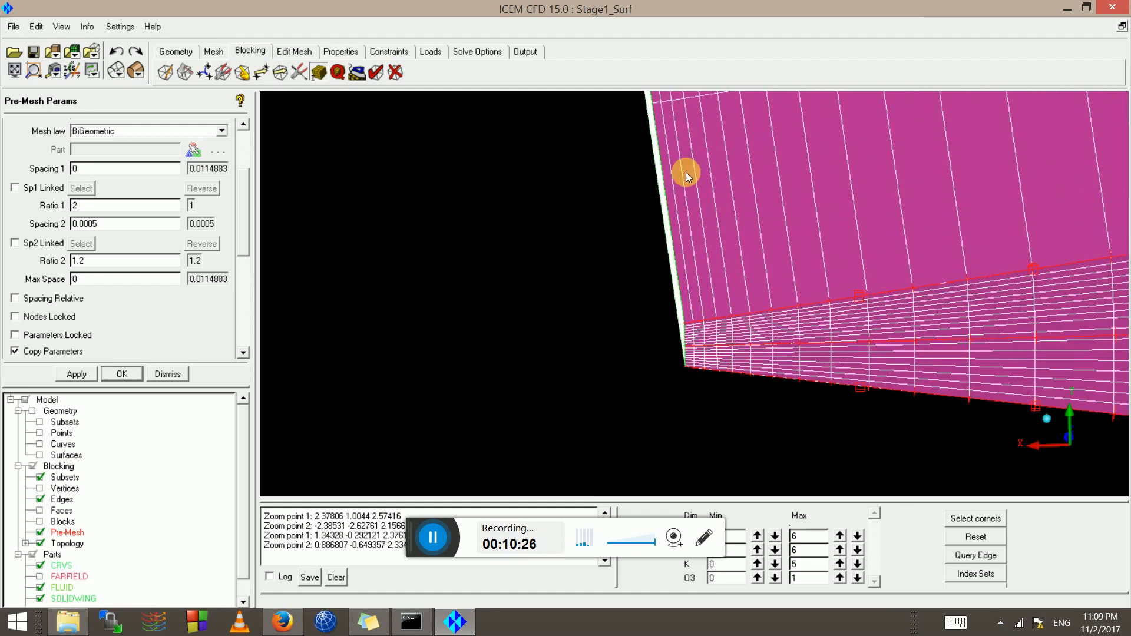
scroll(694, 369, up, 4)
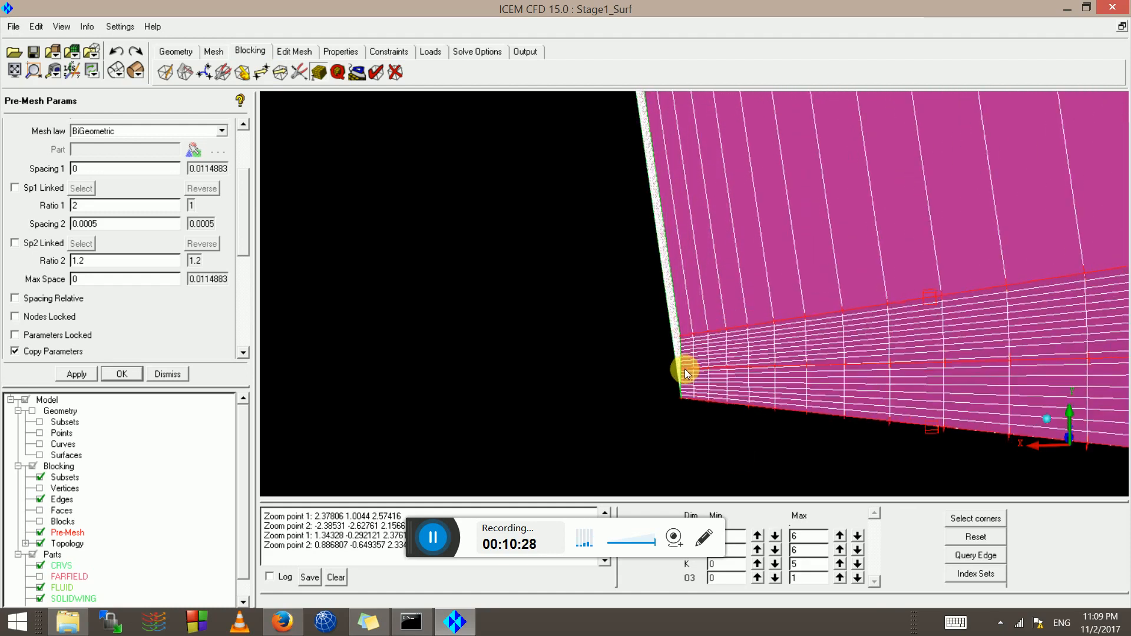
scroll(680, 377, up, 4)
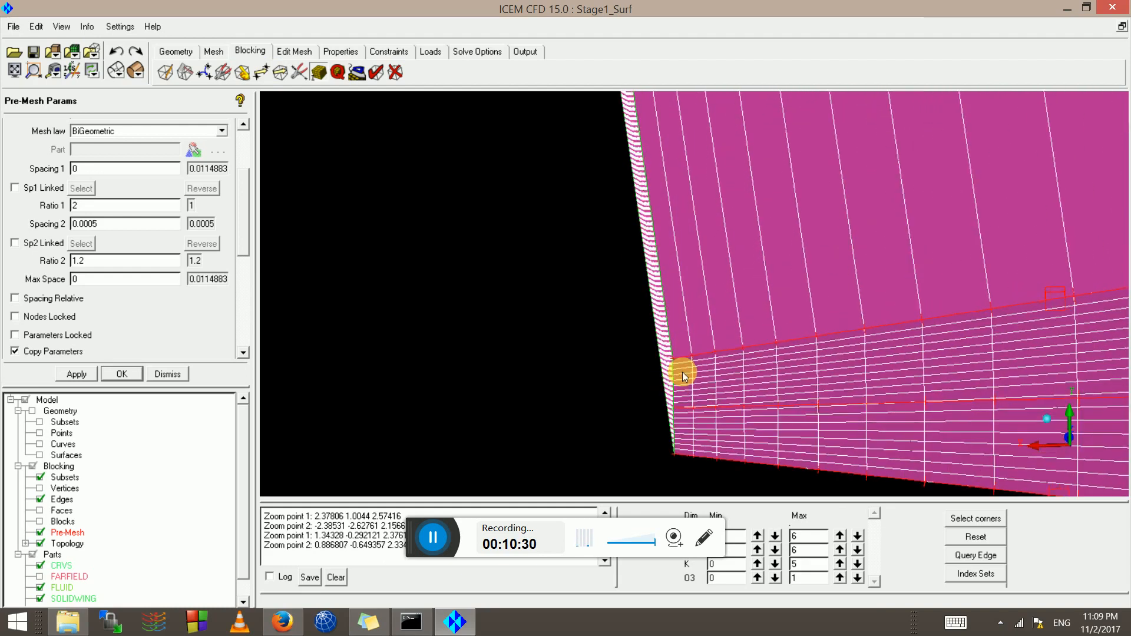
scroll(679, 393, up, 3)
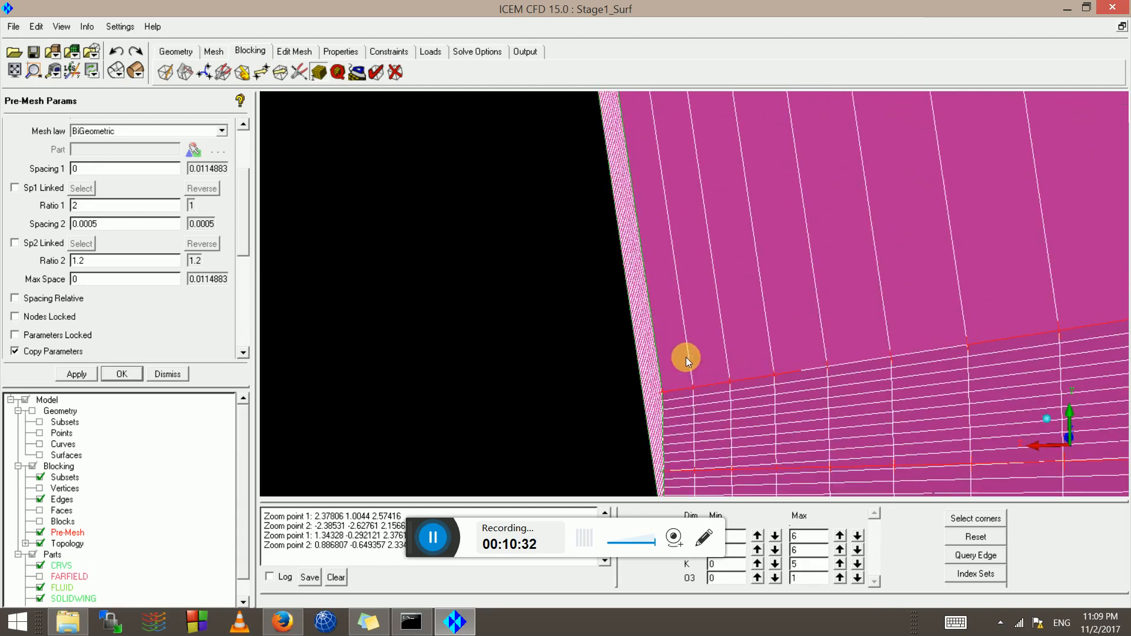
scroll(686, 318, down, 3)
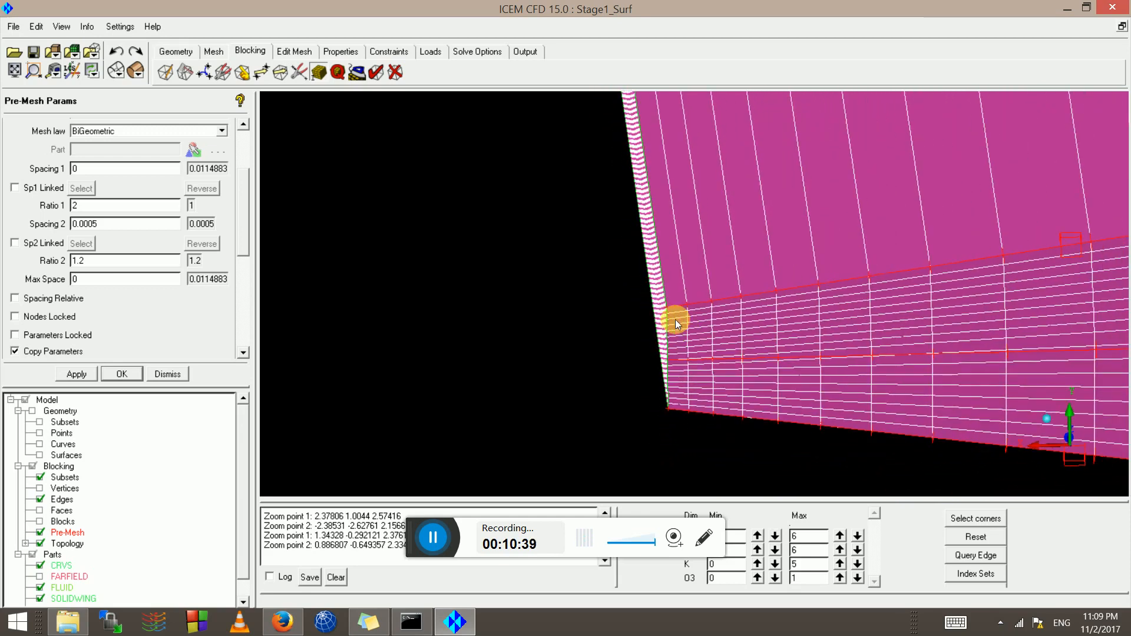
scroll(663, 303, down, 3)
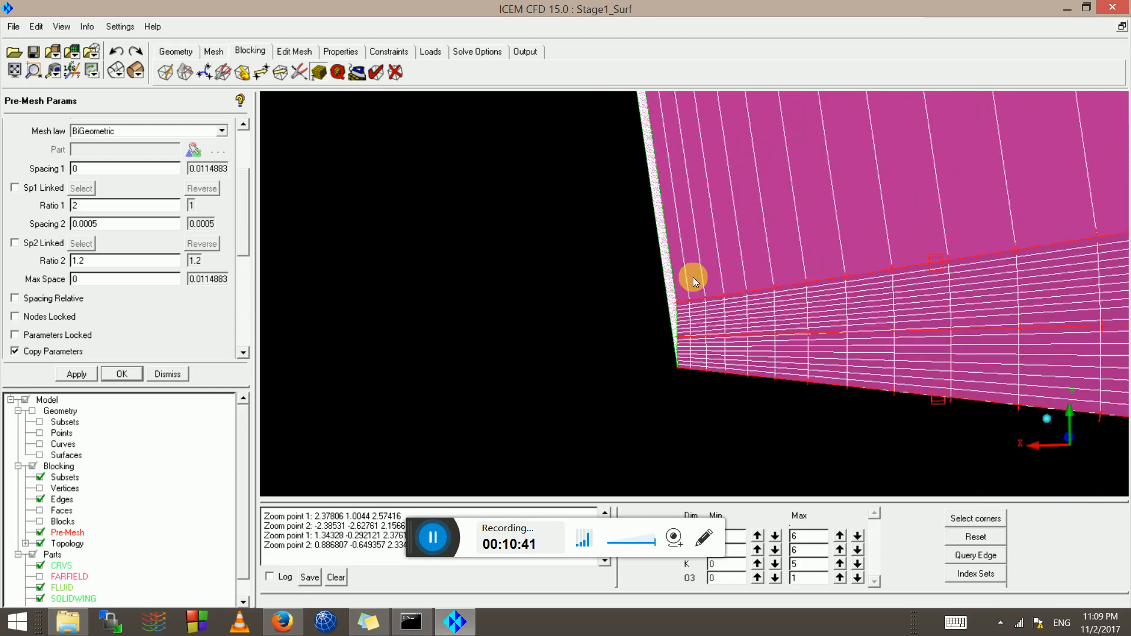
scroll(689, 292, down, 5)
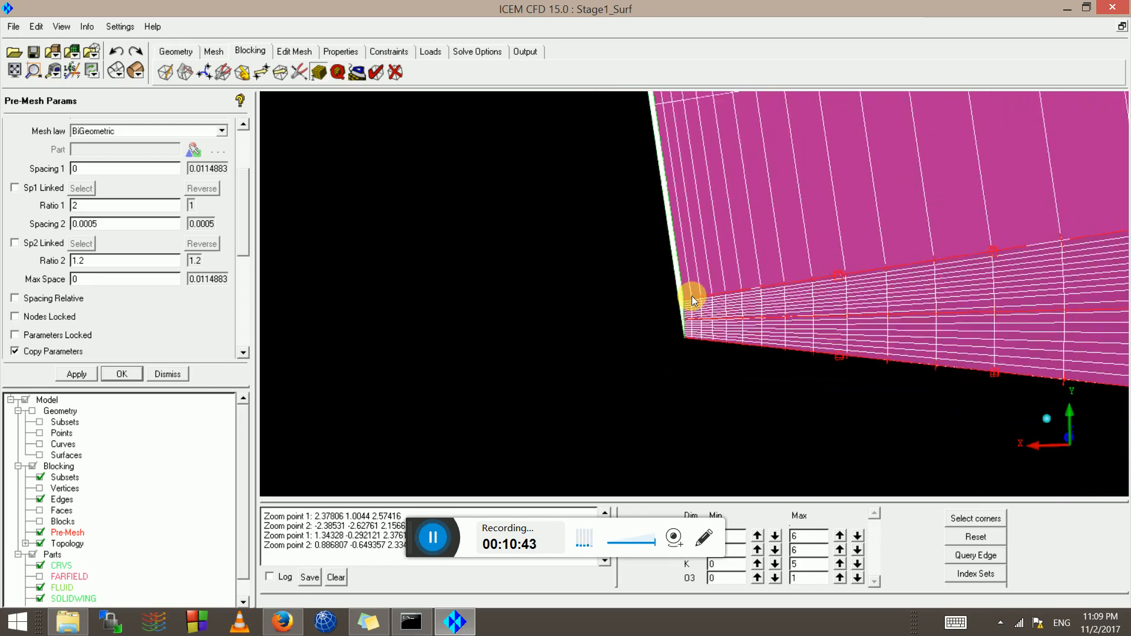
scroll(691, 296, down, 2)
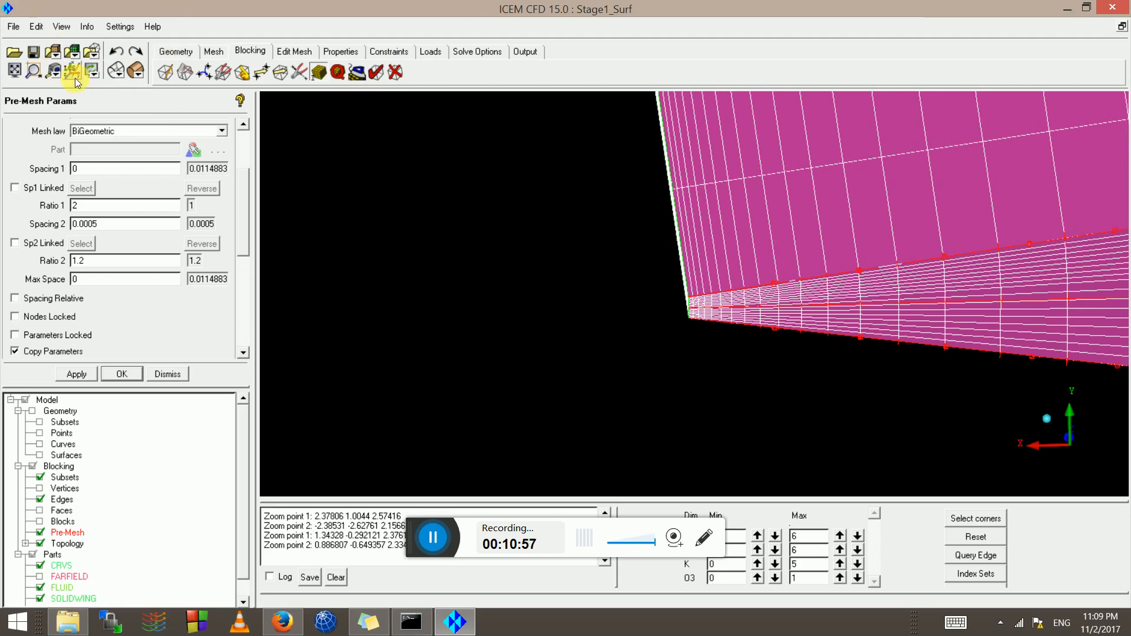
Show the pre-mesh as wireframe and select edge 159 195 for edge parameters
click(112, 70)
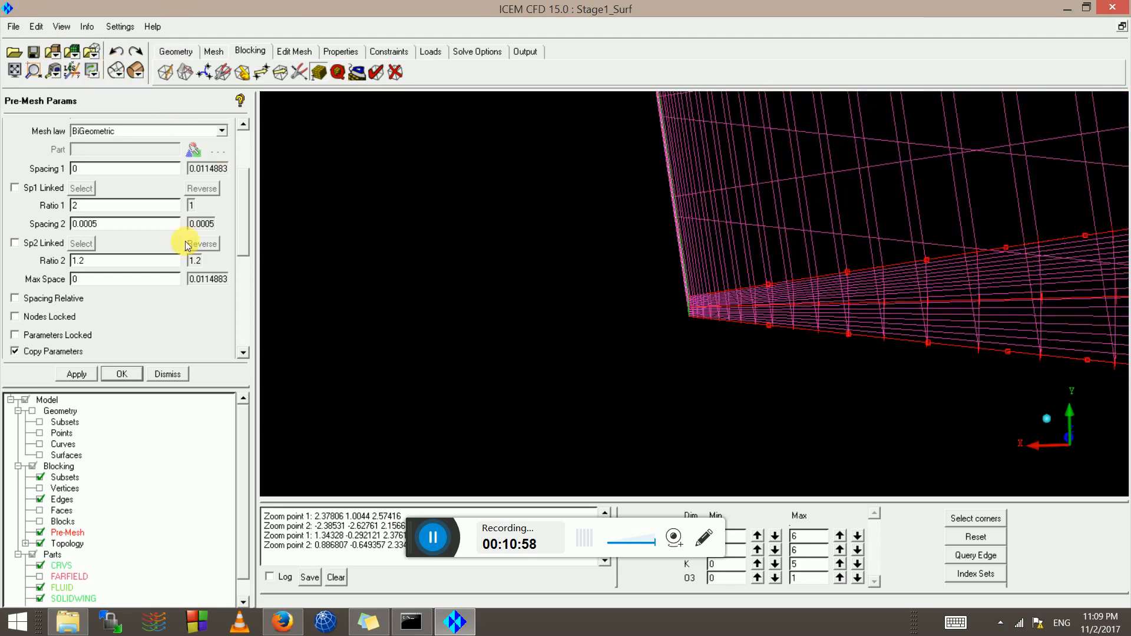
click(243, 144)
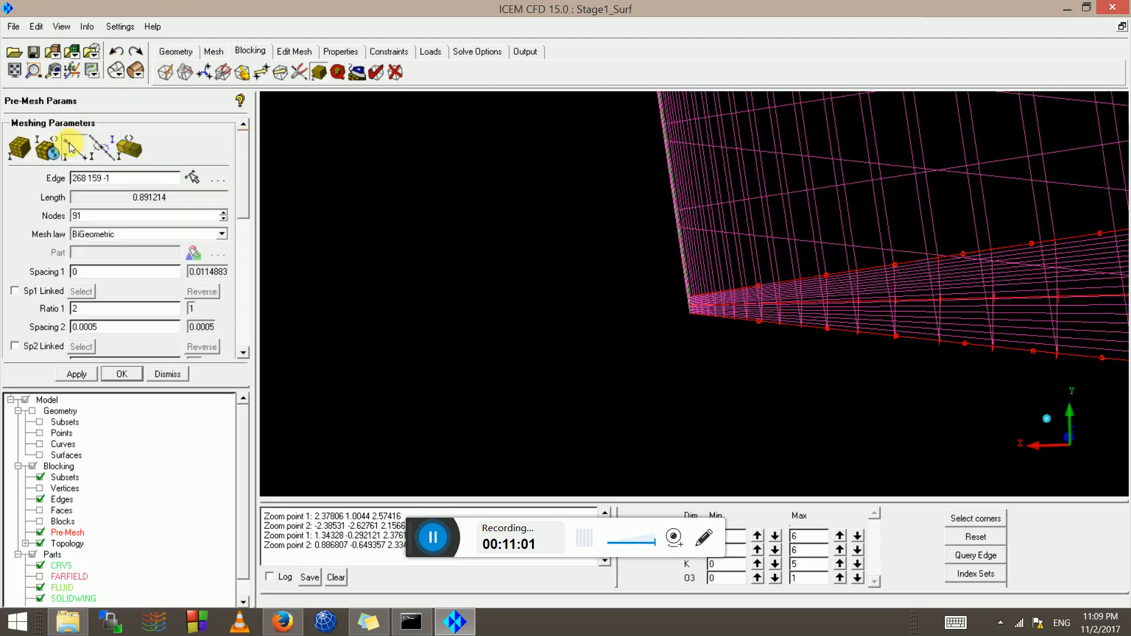
click(70, 147)
click(670, 192)
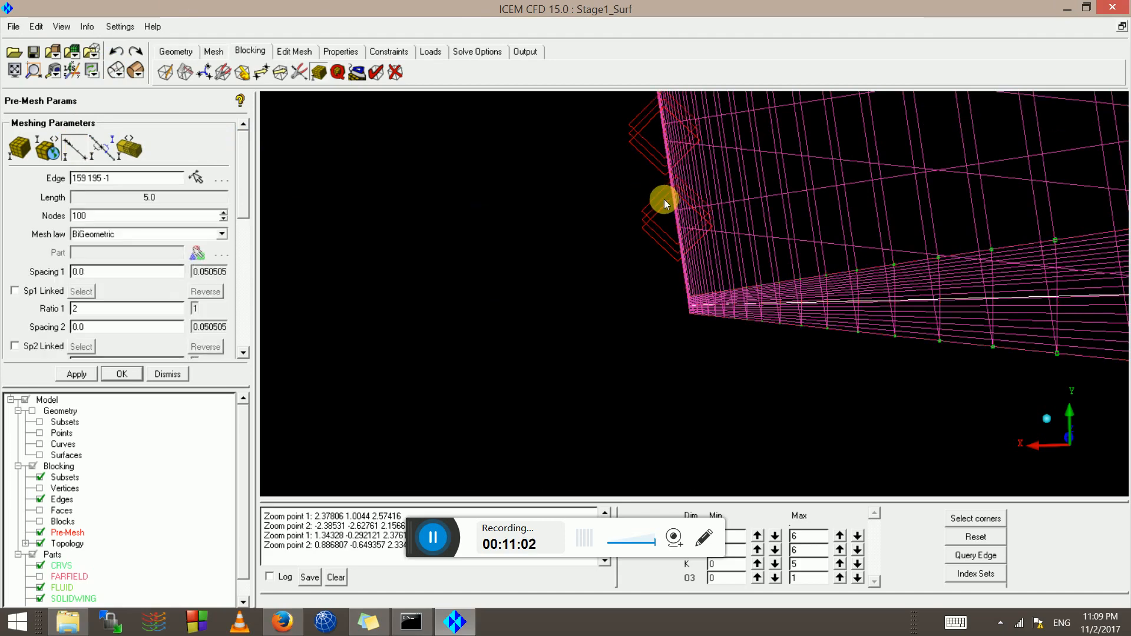
drag(664, 199, 582, 280)
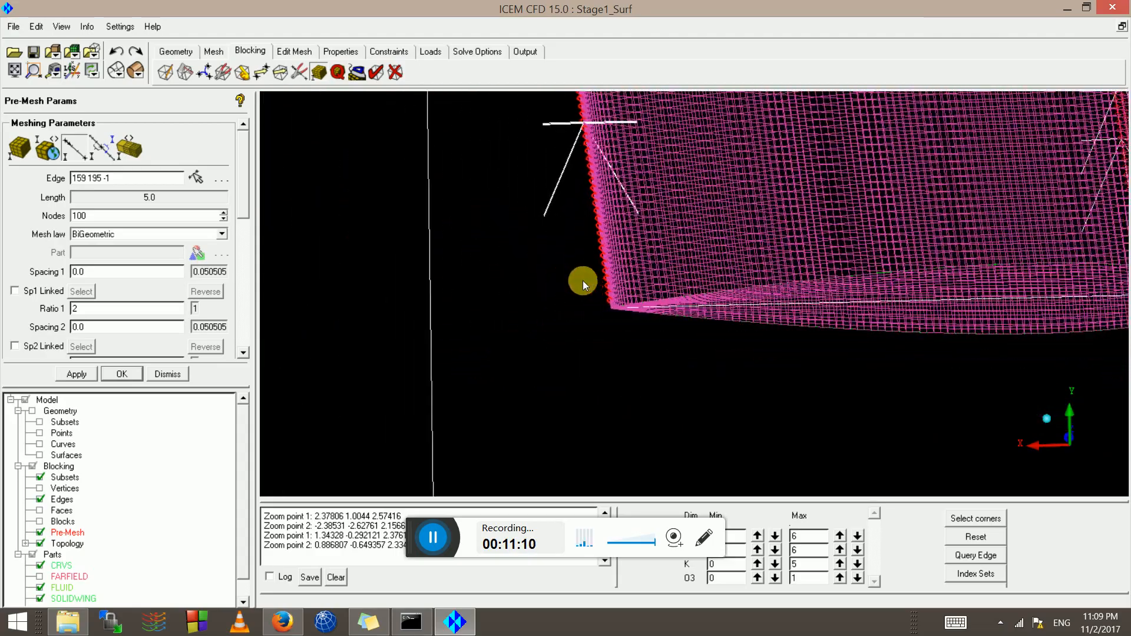
scroll(581, 280, down, 3)
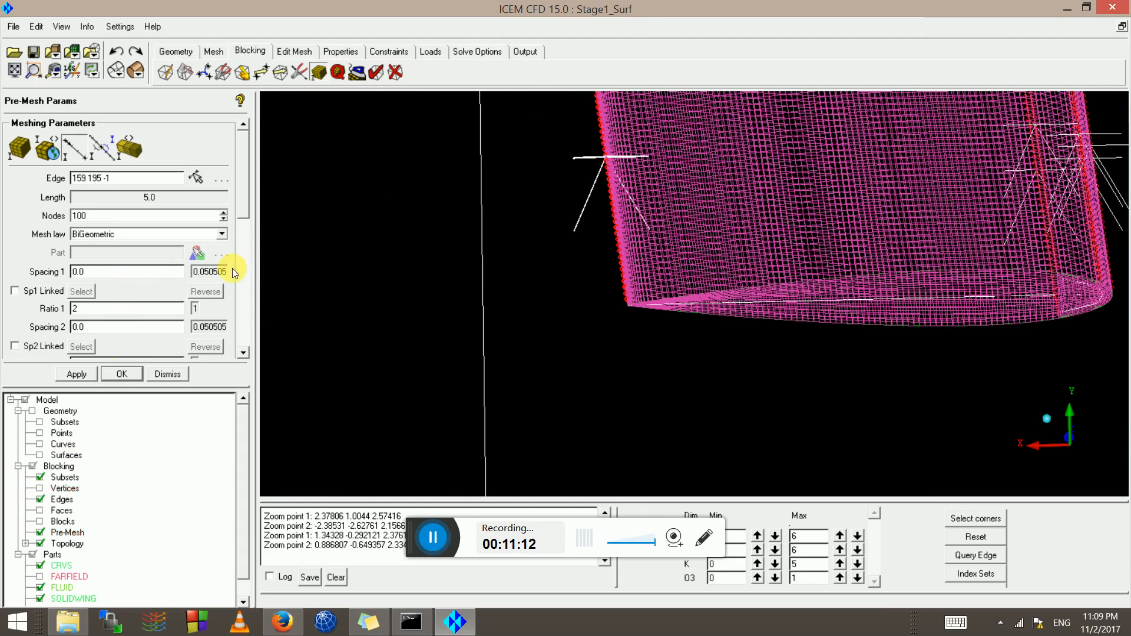
Give edge 159 195 spacings of 0.007 and ratios of 1.2 at both ends, and apply
click(97, 275)
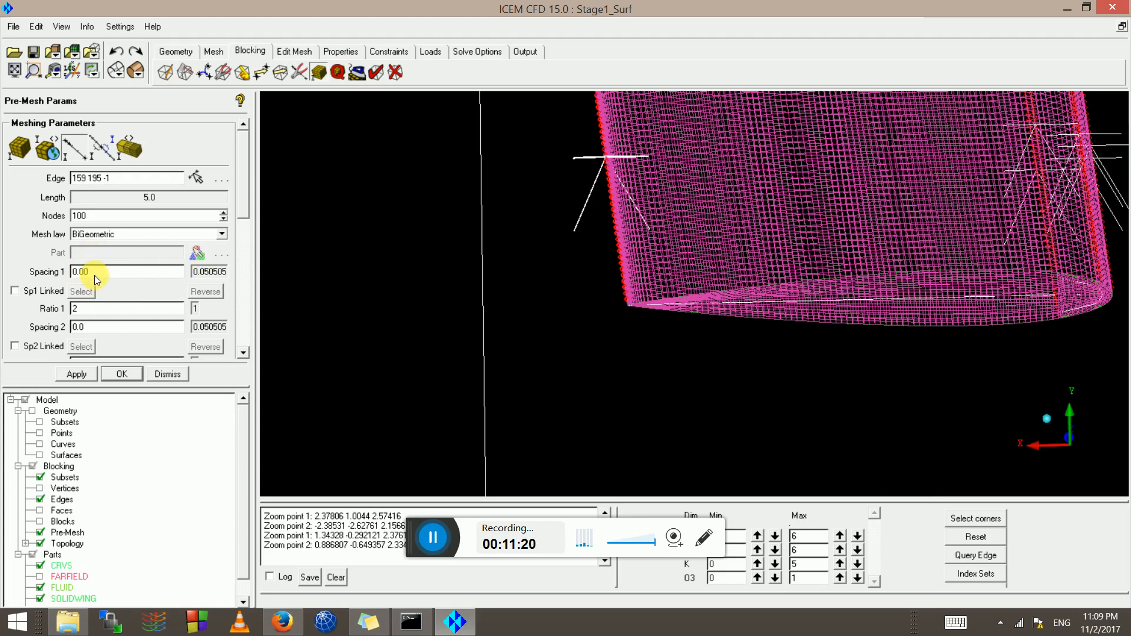
text(07)
click(73, 327)
click(80, 302)
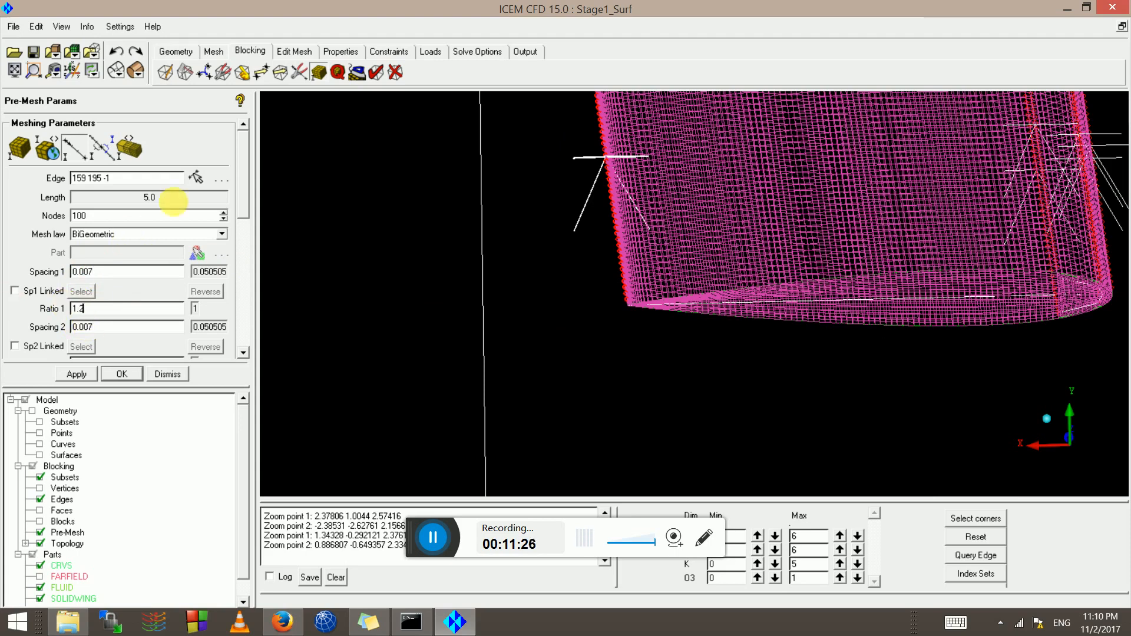
drag(247, 209, 246, 230)
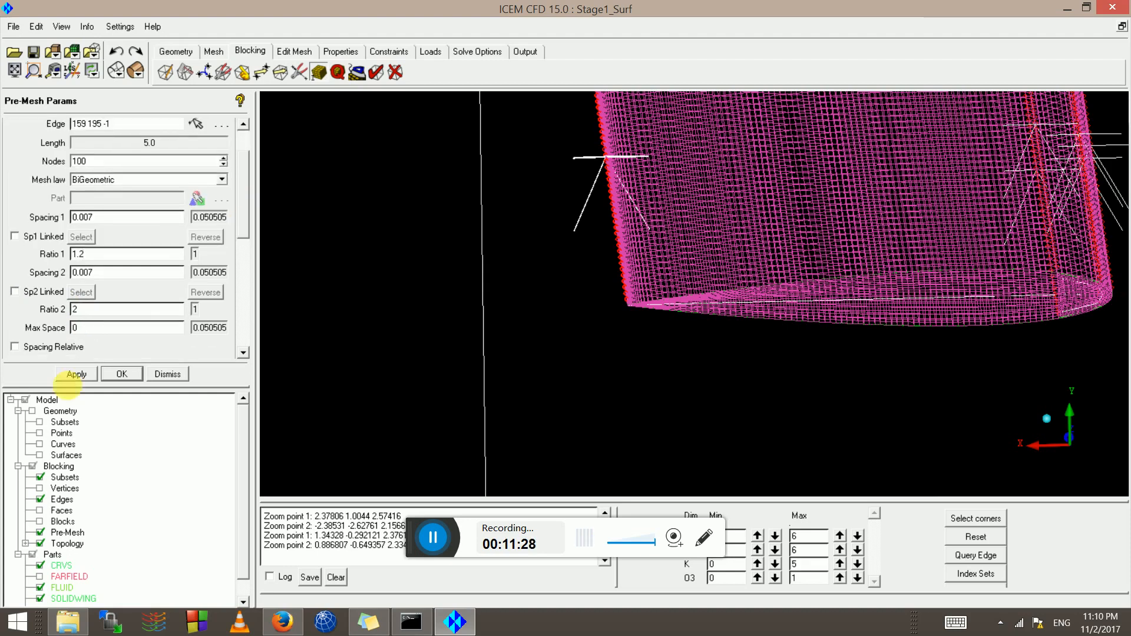
double_click(81, 309)
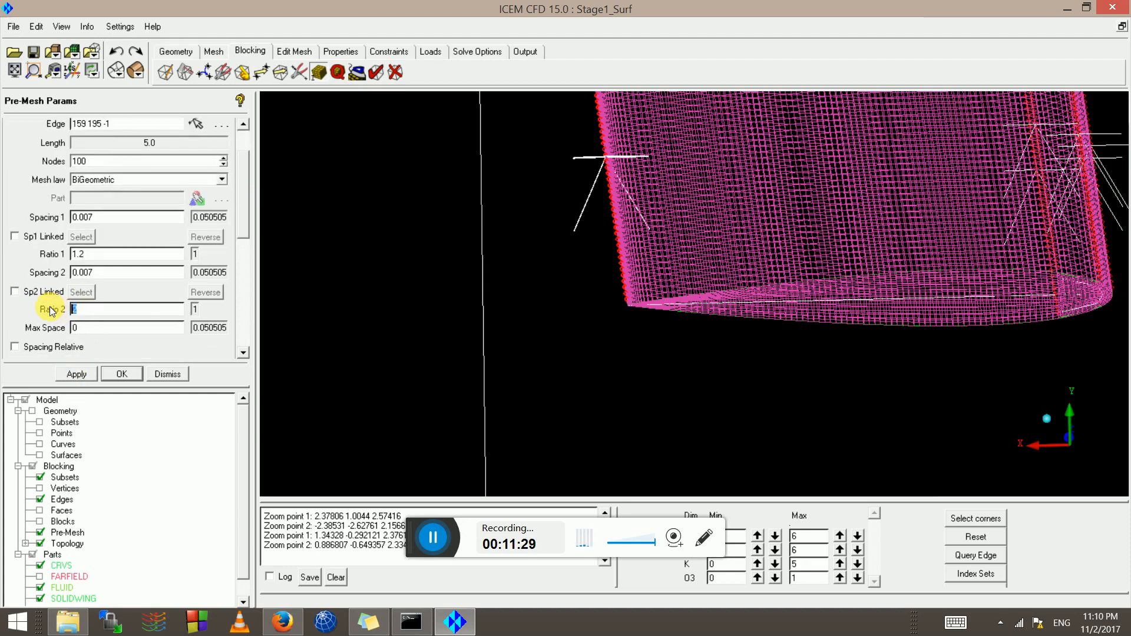
click(75, 374)
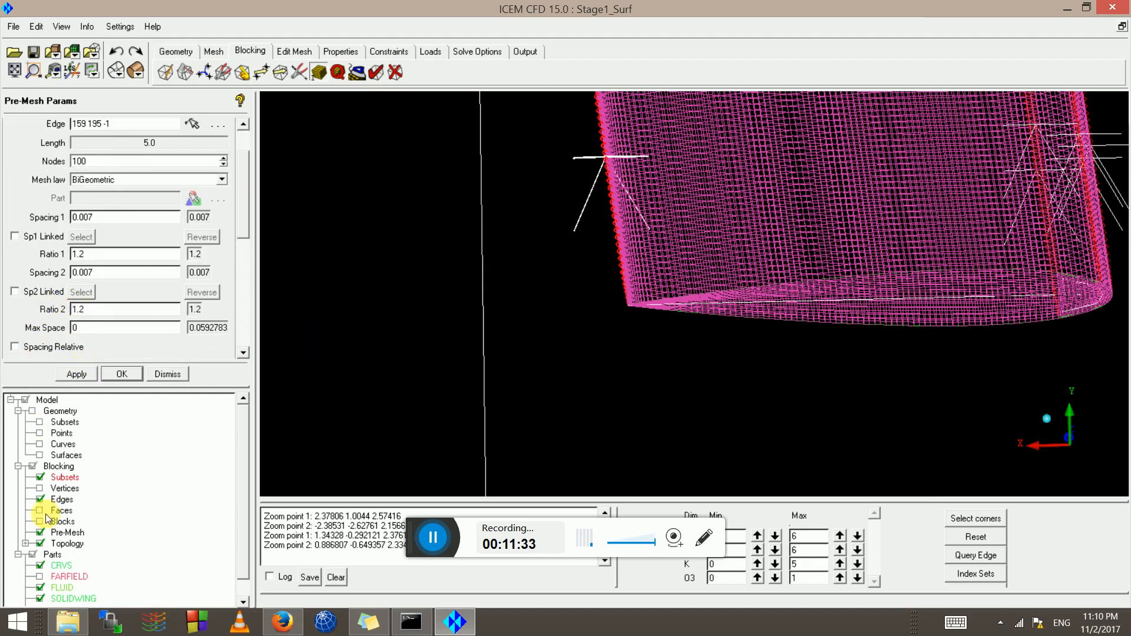
click(40, 532)
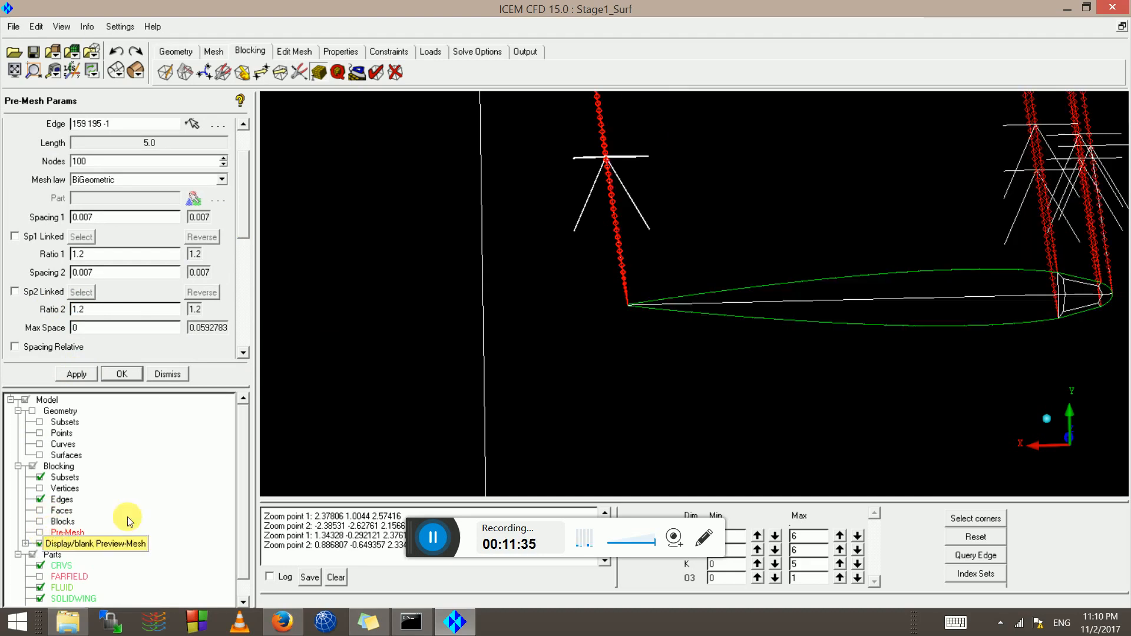
click(40, 532)
click(430, 373)
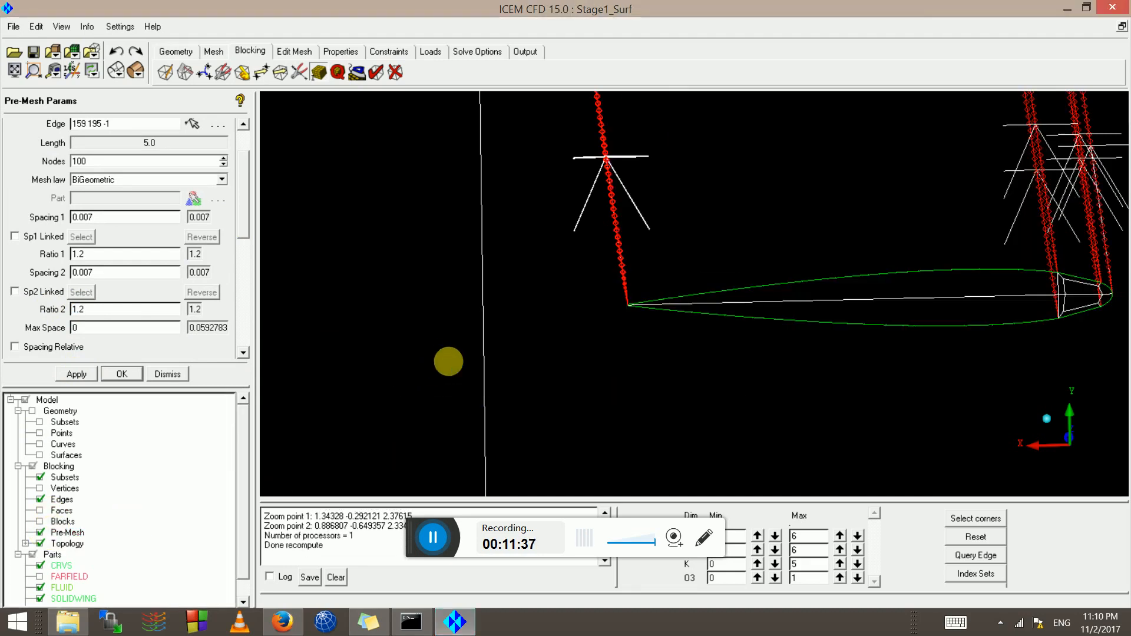
scroll(621, 265, up, 1)
scroll(621, 265, up, 8)
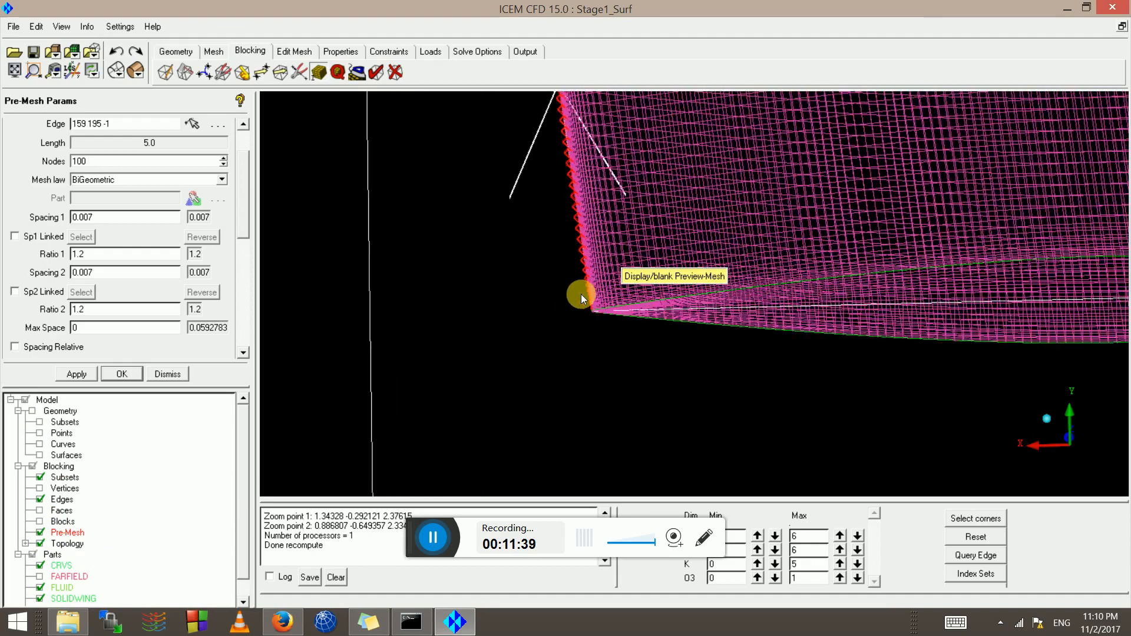
scroll(529, 309, up, 8)
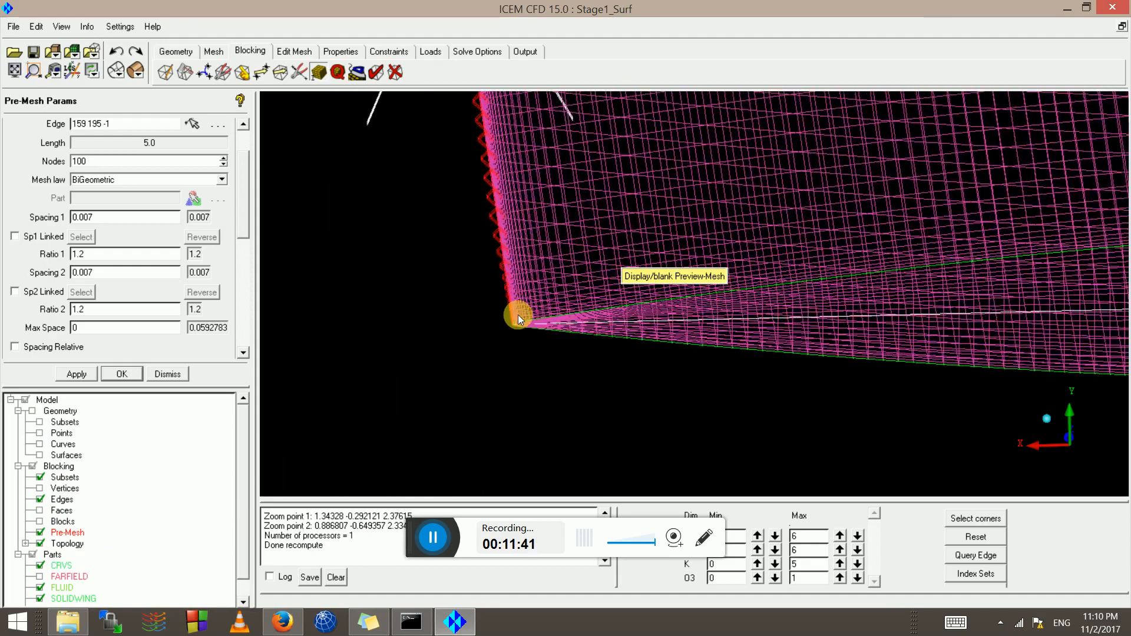
middle_drag(507, 319, 647, 284)
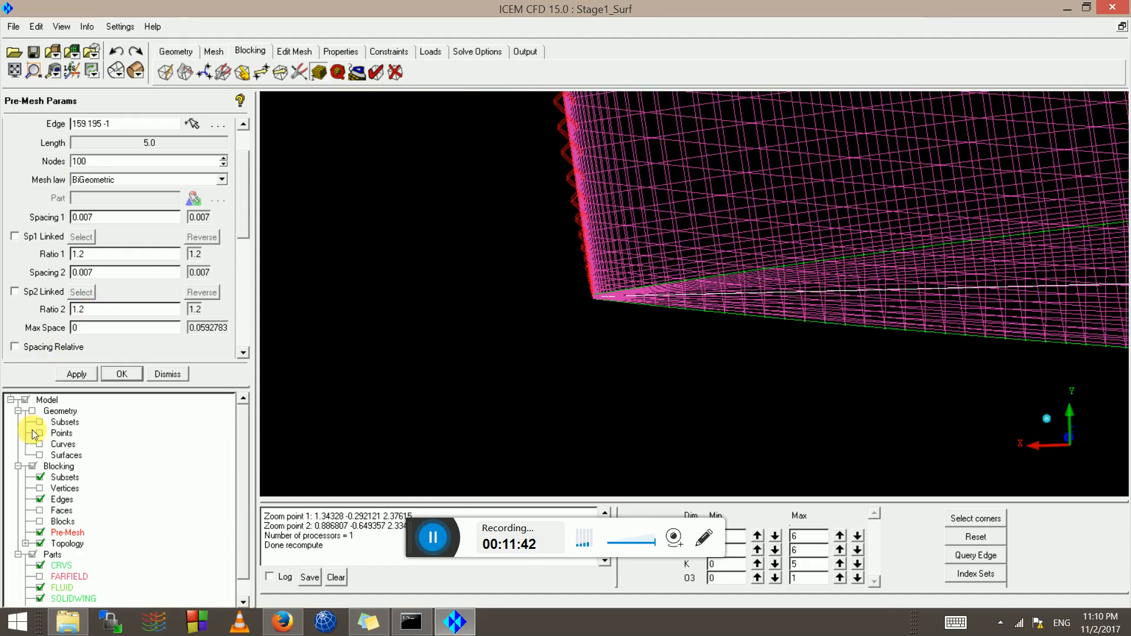
click(40, 499)
click(135, 71)
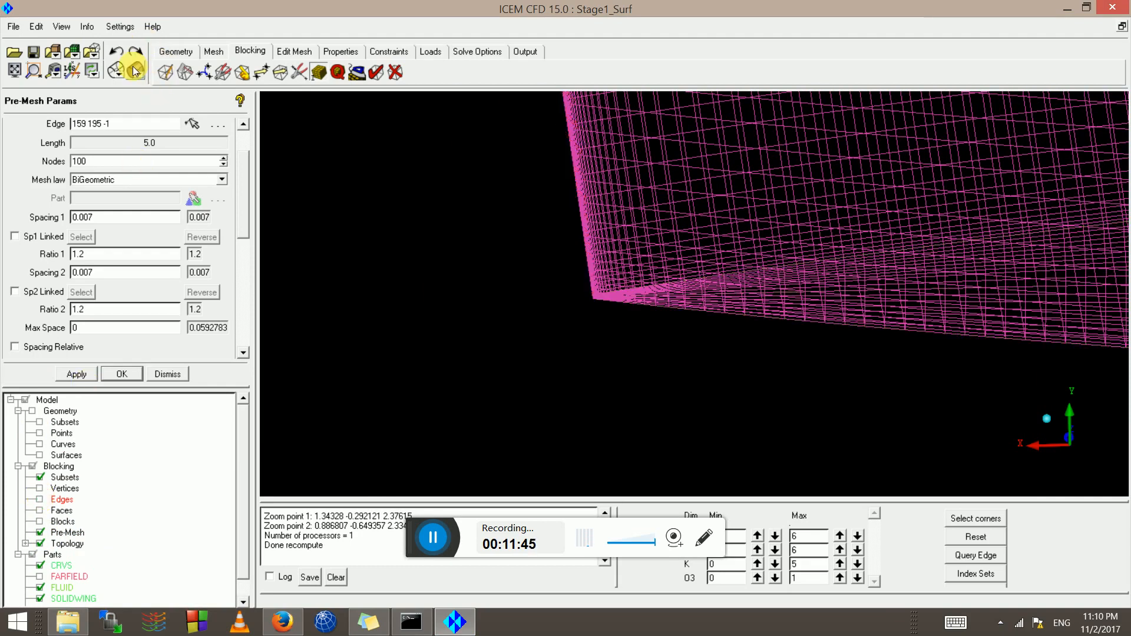
scroll(740, 260, up, 8)
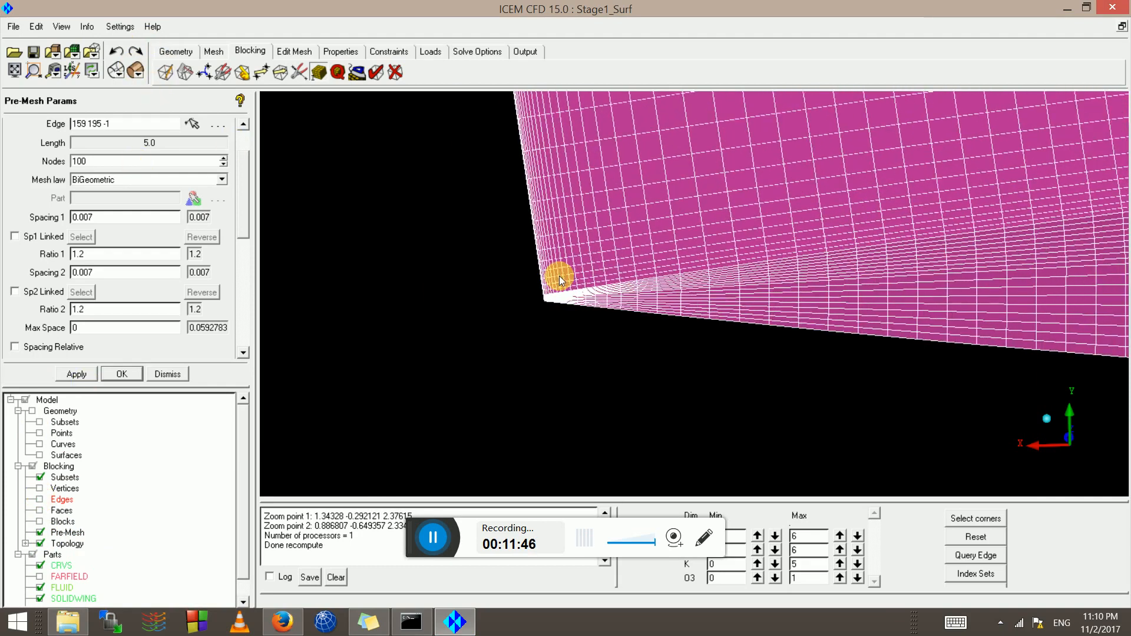
scroll(548, 278, up, 6)
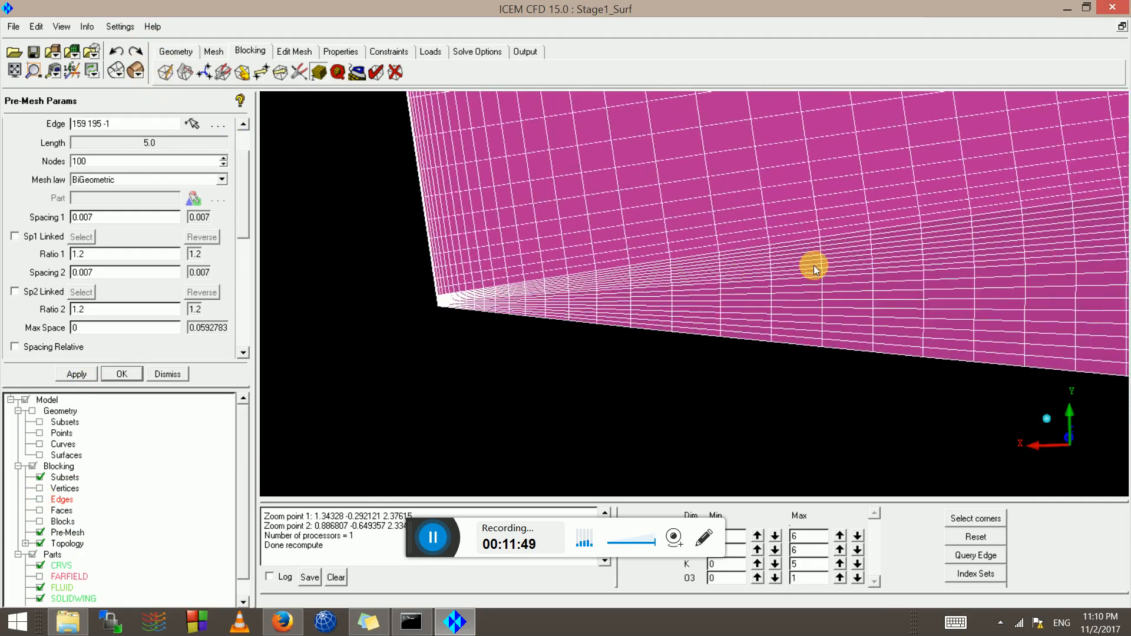
scroll(487, 307, up, 2)
middle_drag(487, 307, 678, 282)
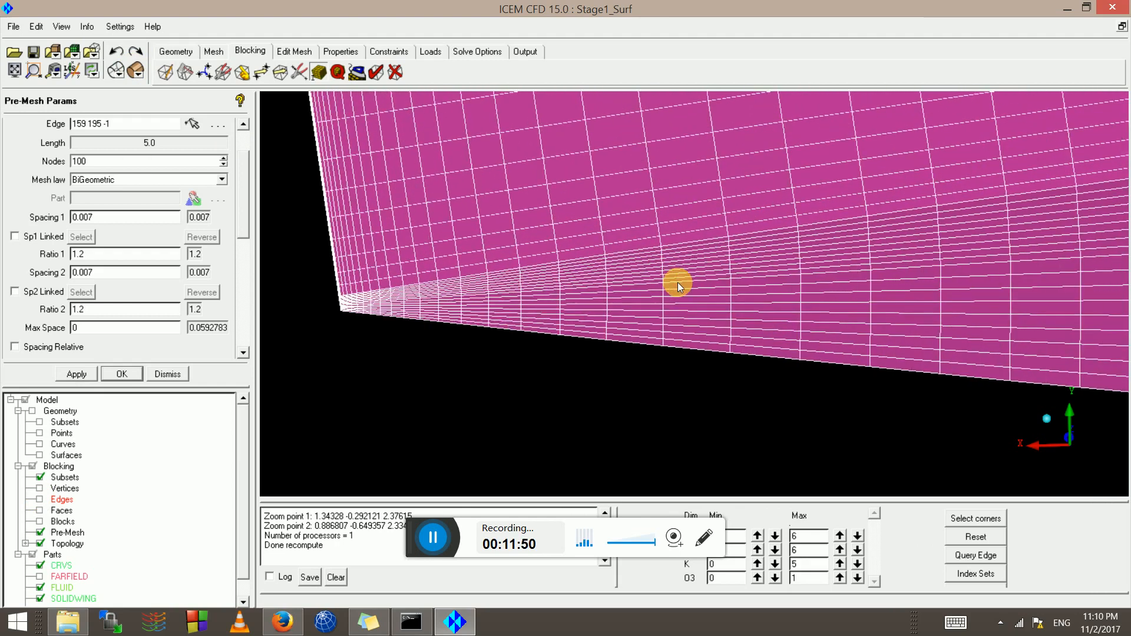
scroll(510, 254, up, 3)
scroll(510, 256, up, 2)
middle_drag(510, 257, 603, 265)
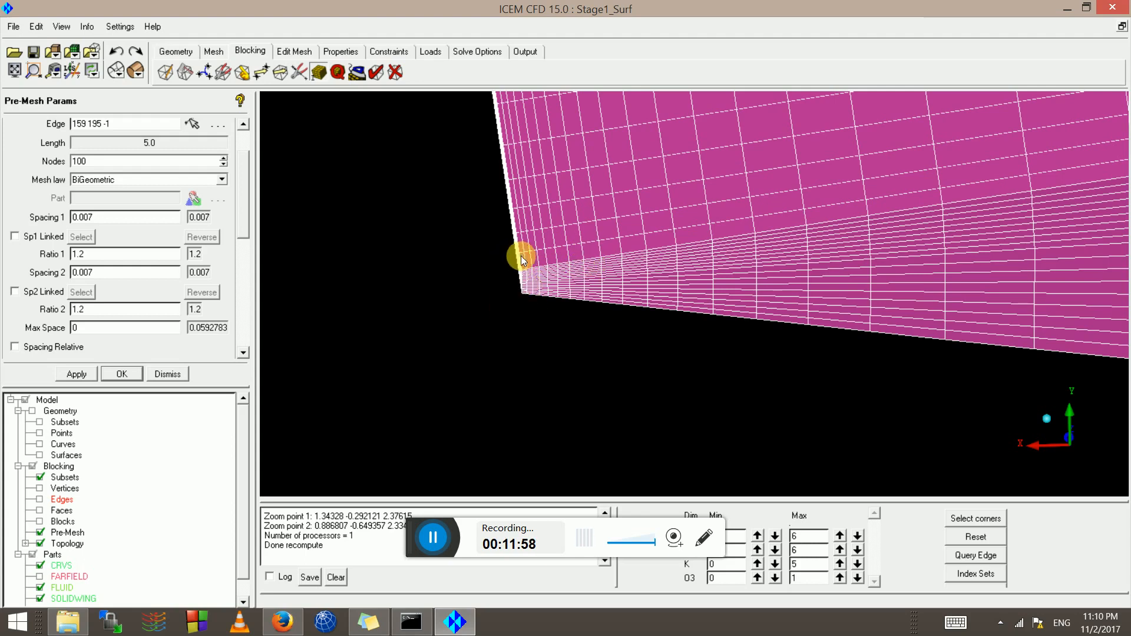
scroll(546, 327, down, 7)
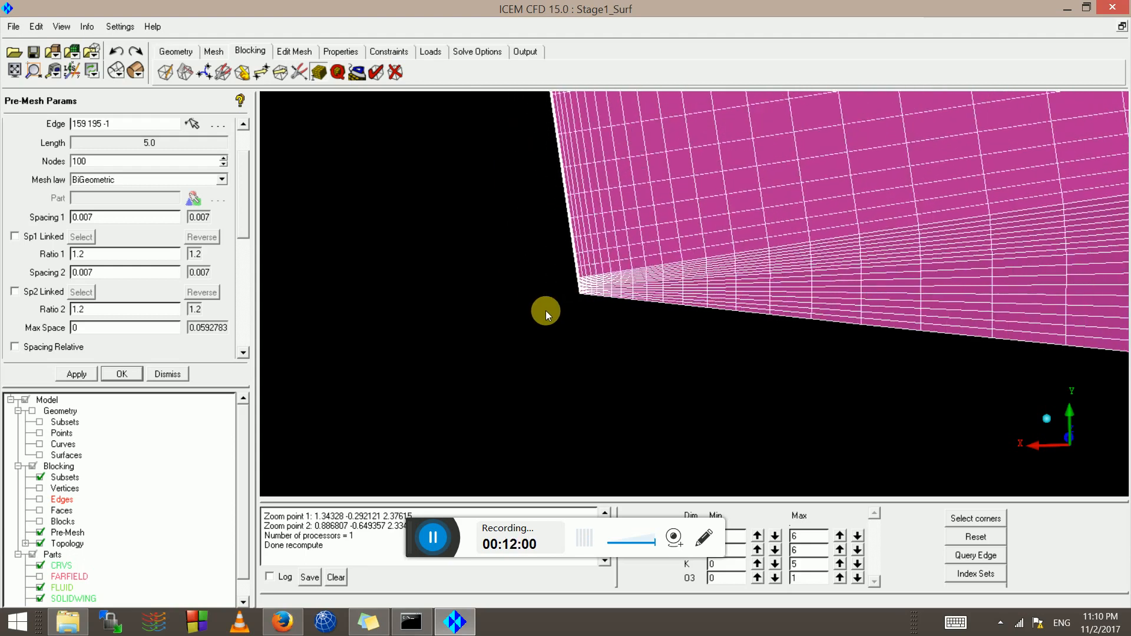
scroll(586, 249, down, 7)
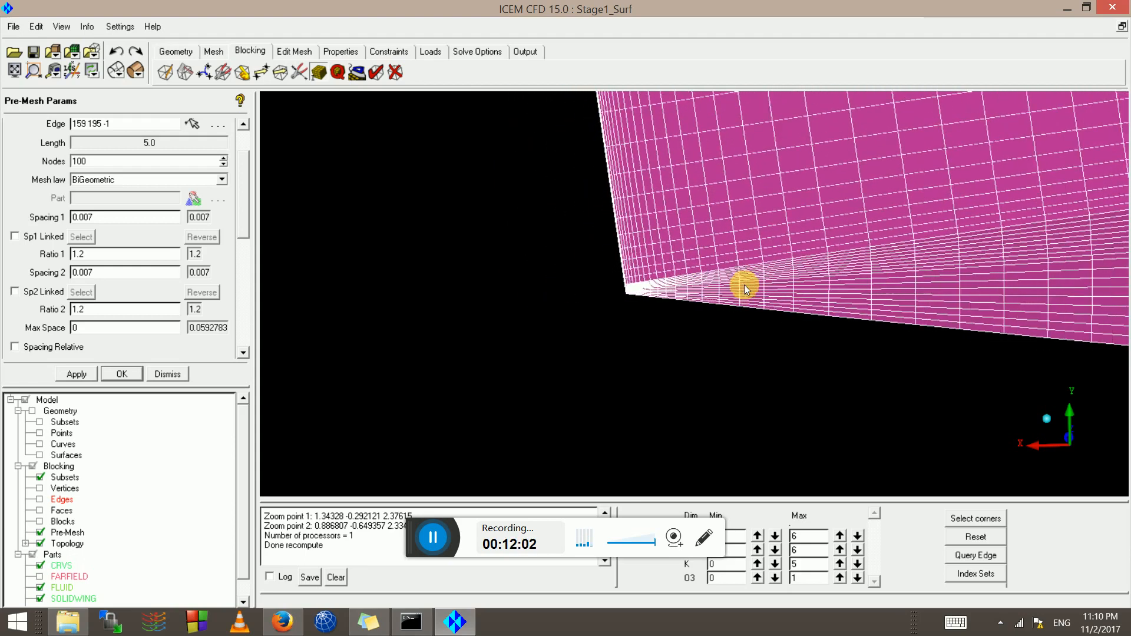
scroll(749, 253, down, 6)
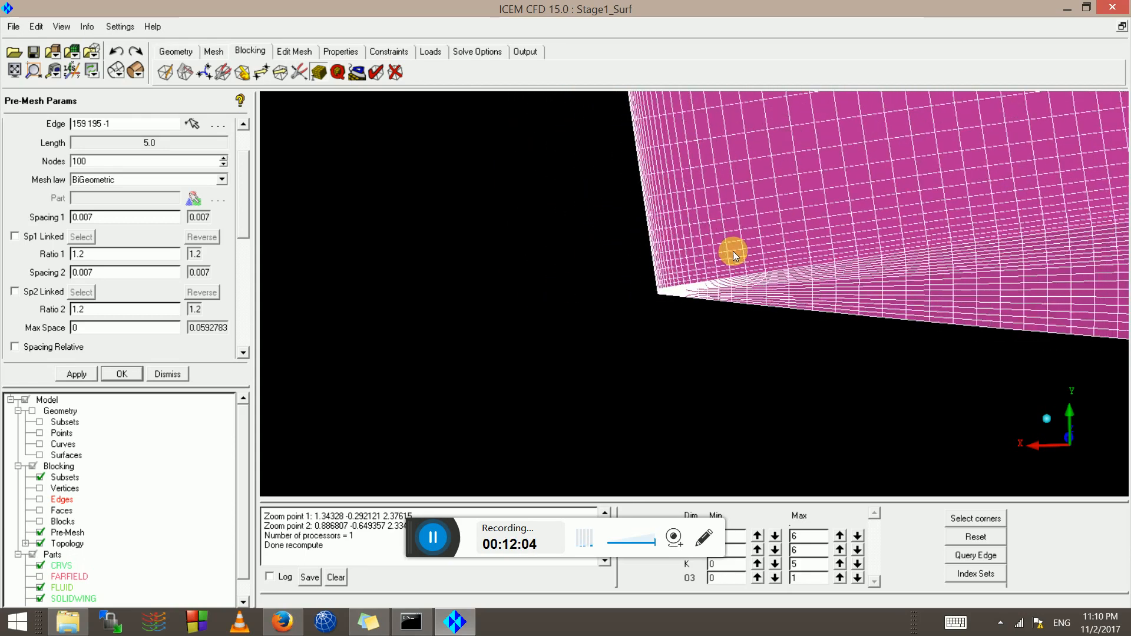
scroll(693, 224, down, 1)
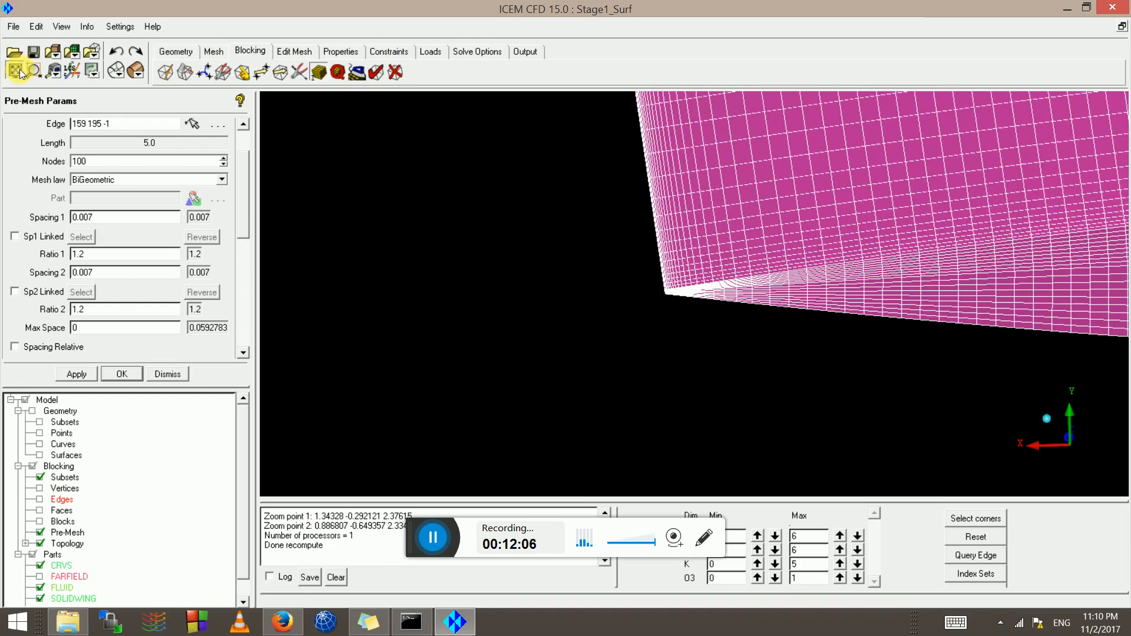
Fit and orient the blocking obliquely, then bring up the pre-mesh Scan planes settings
click(17, 71)
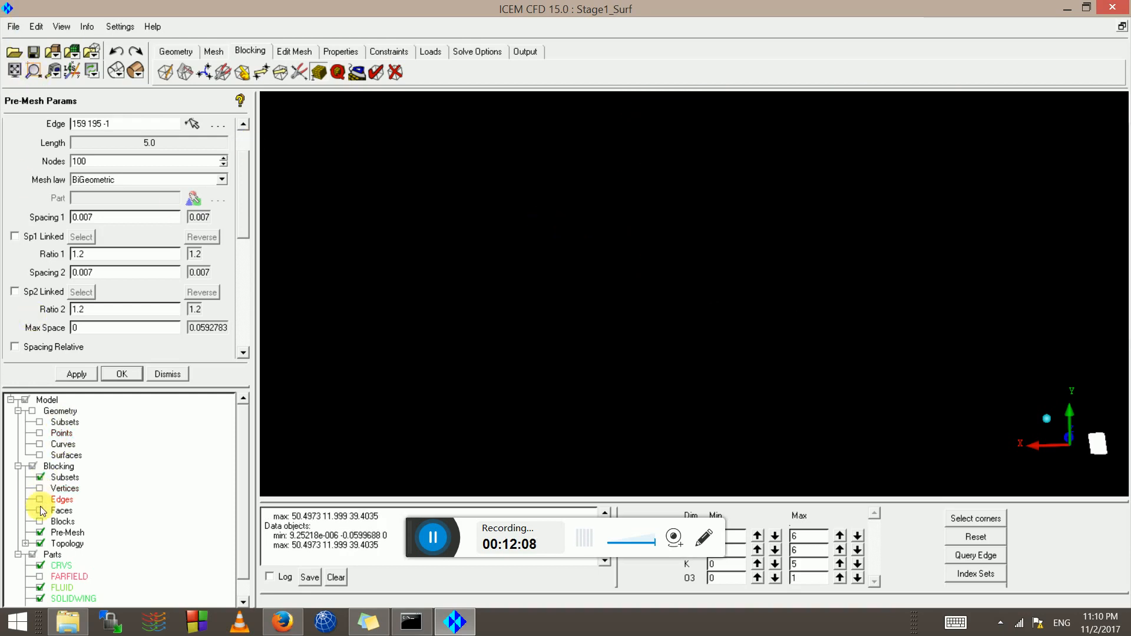
click(14, 71)
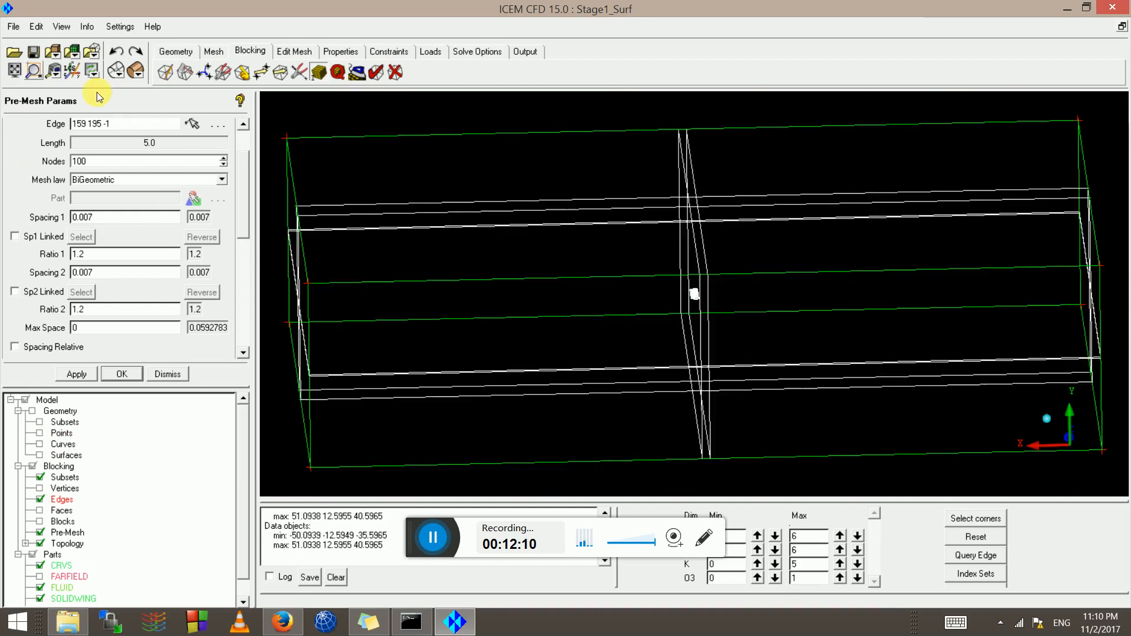
drag(634, 303, 677, 308)
drag(507, 274, 660, 347)
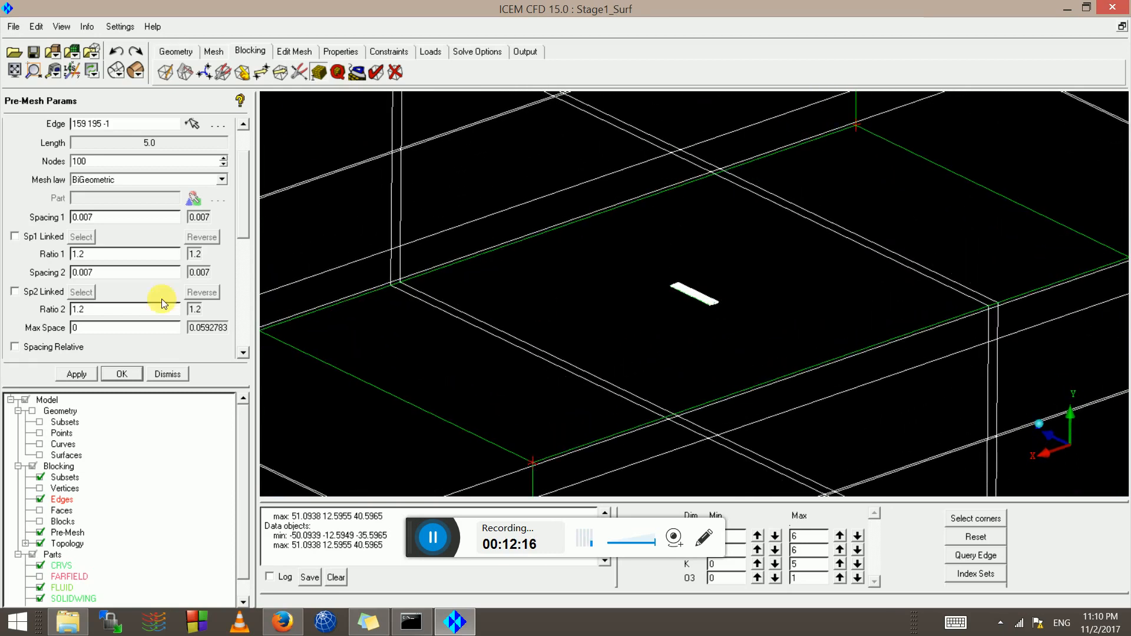
right_click(60, 533)
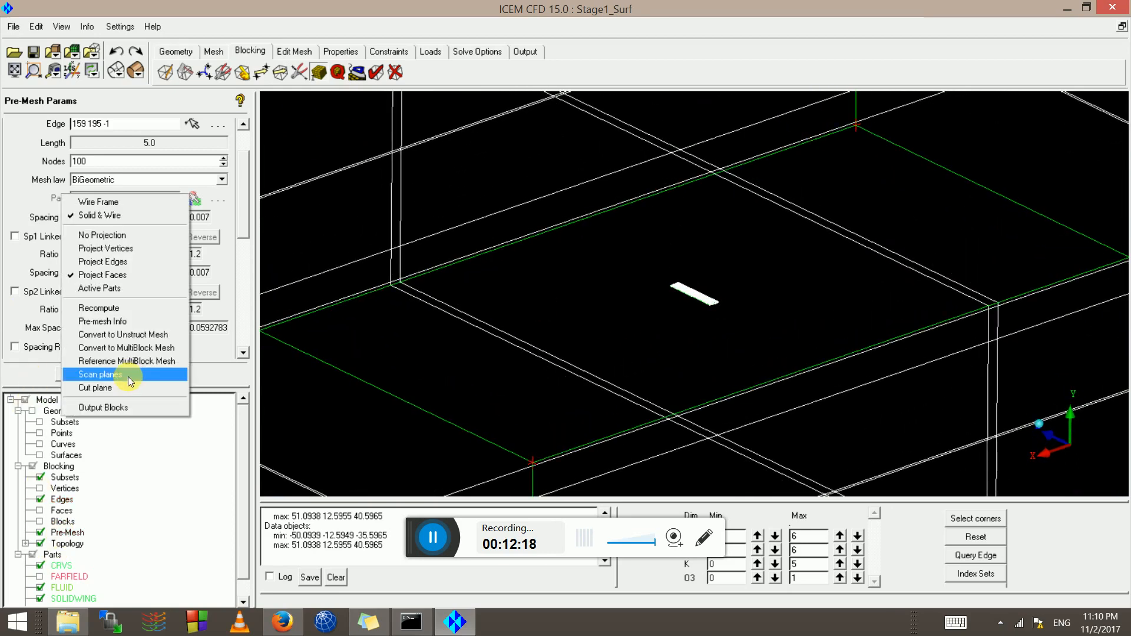
click(100, 375)
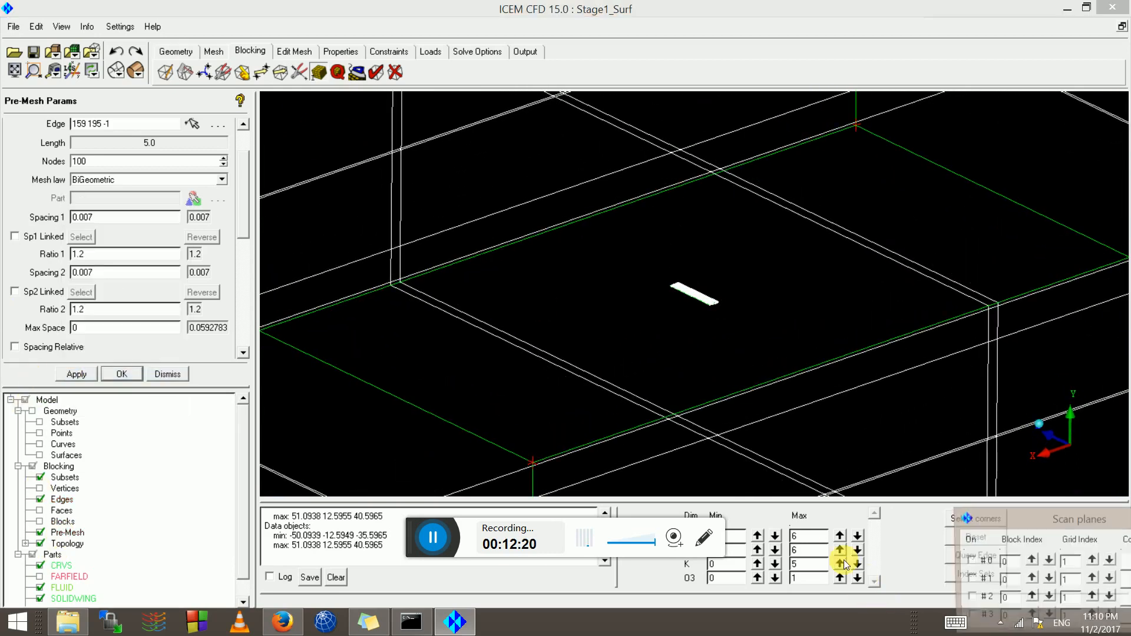
drag(1000, 515, 662, 528)
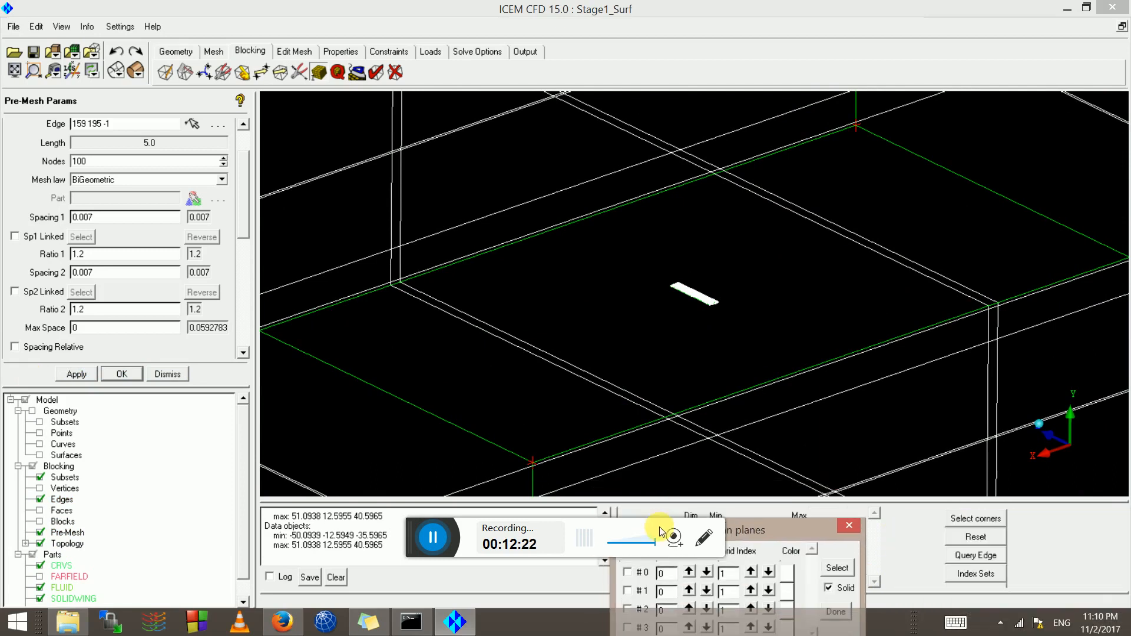
Define the scan plane from a wing edge perpendicular to it and show it without solid fill
click(842, 569)
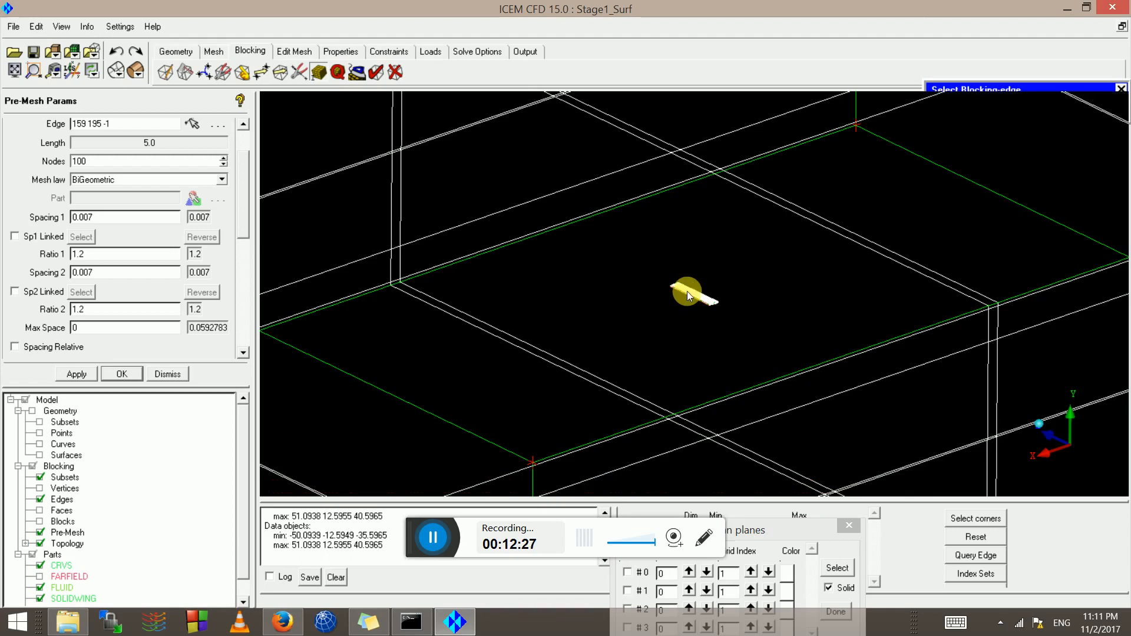
click(687, 291)
drag(676, 305, 657, 281)
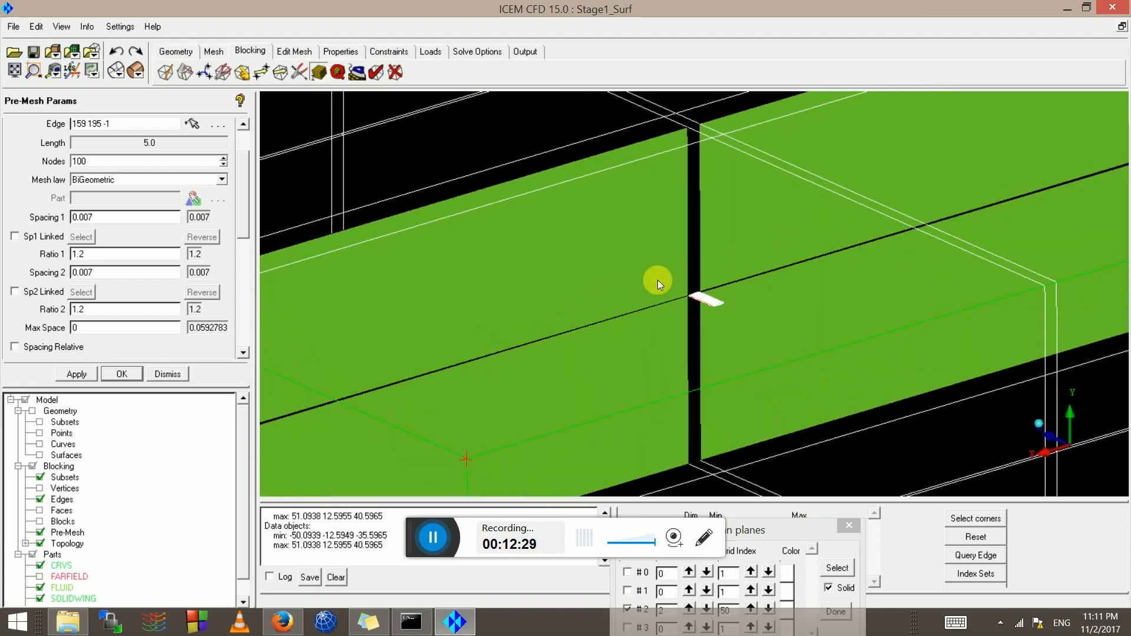
click(116, 71)
drag(515, 260, 585, 320)
scroll(585, 319, up, 9)
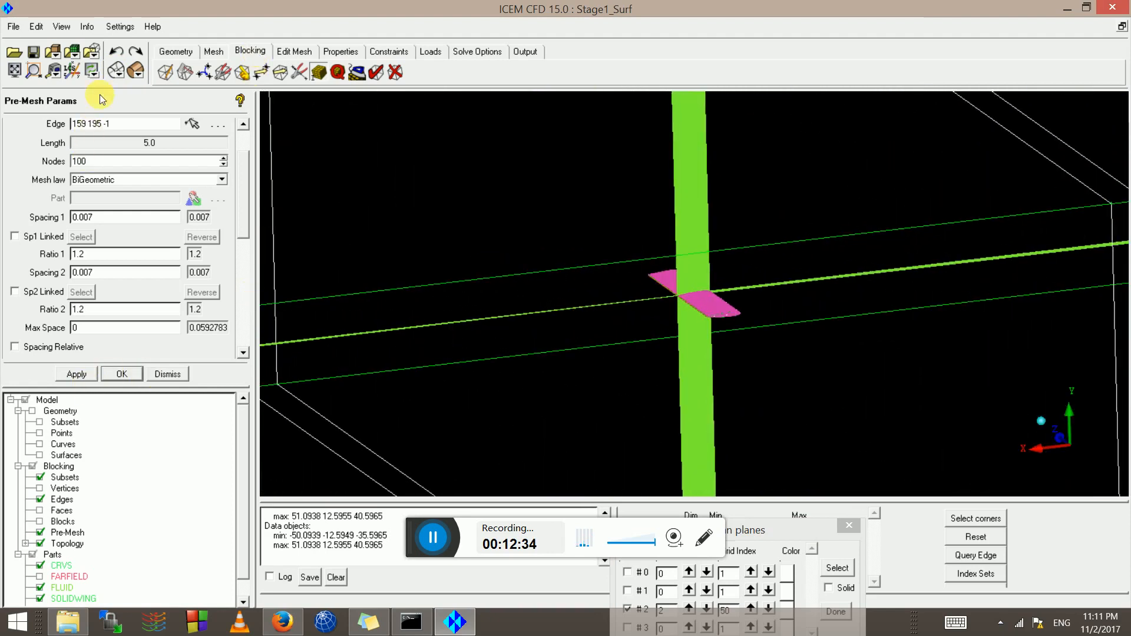
scroll(241, 144, up, 3)
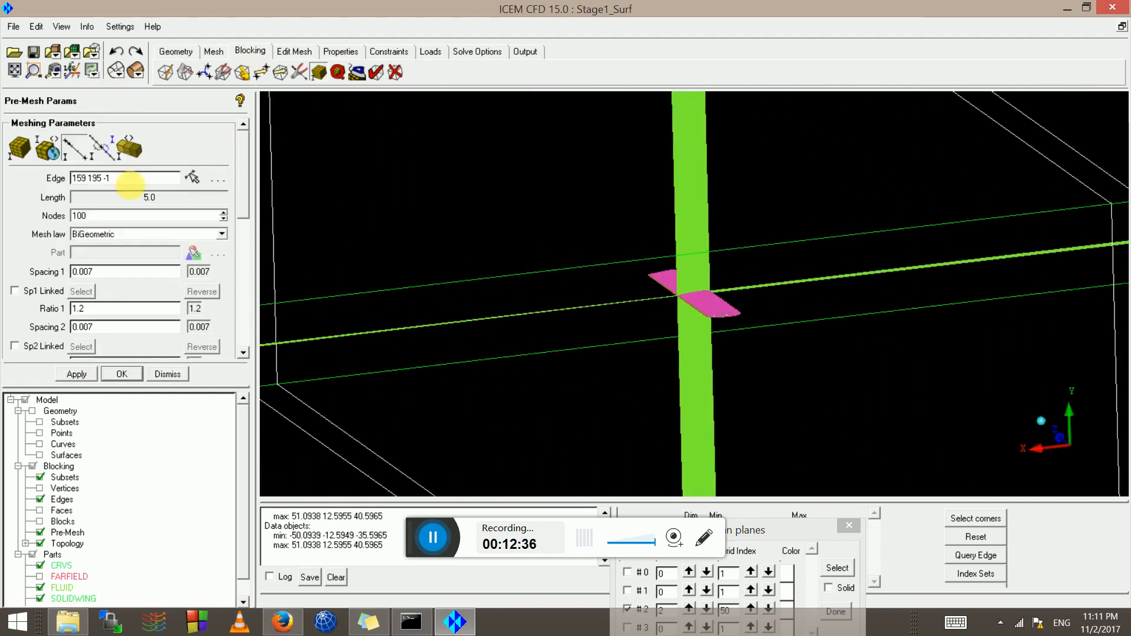
Show the blocking's internal edges so far-field edges can be picked
click(81, 148)
scroll(556, 323, down, 5)
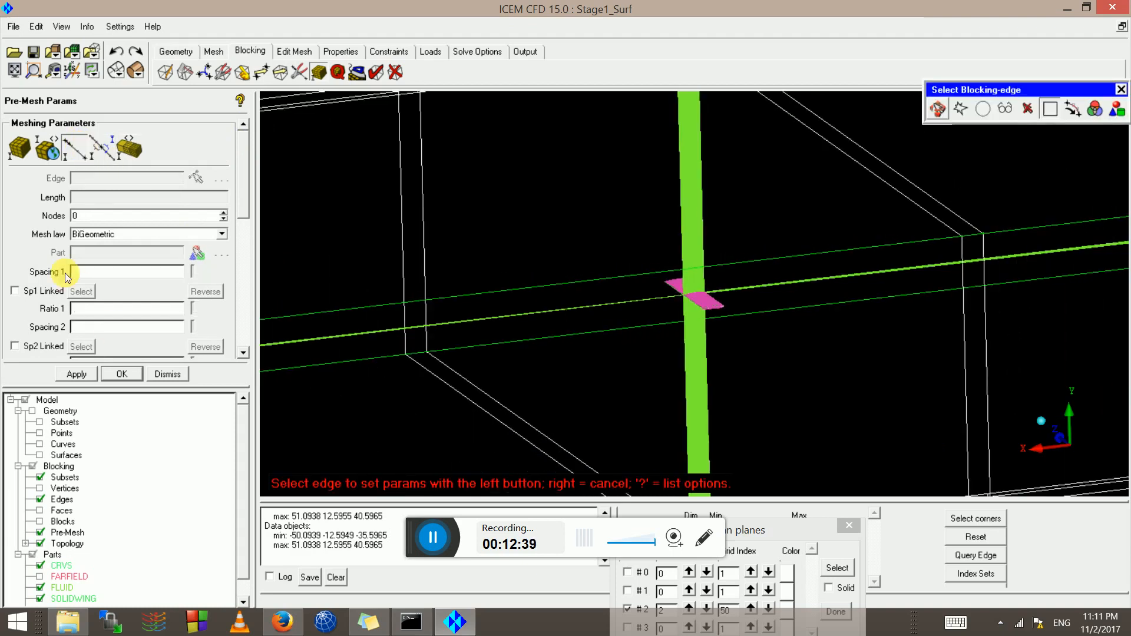
right_click(59, 497)
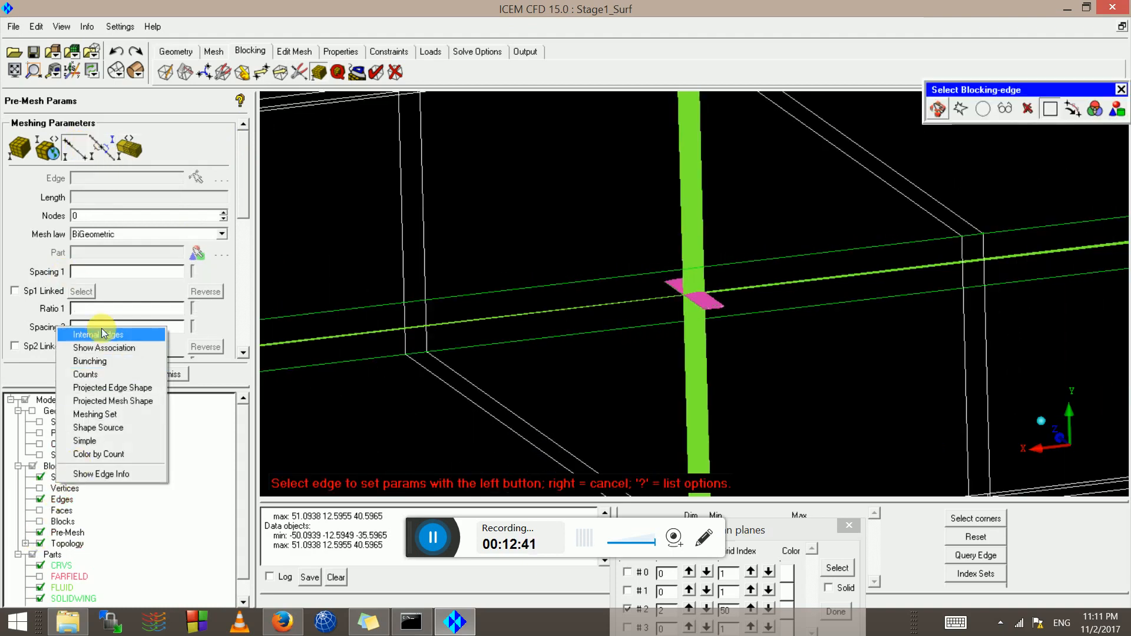
click(70, 333)
click(79, 150)
right_click(554, 299)
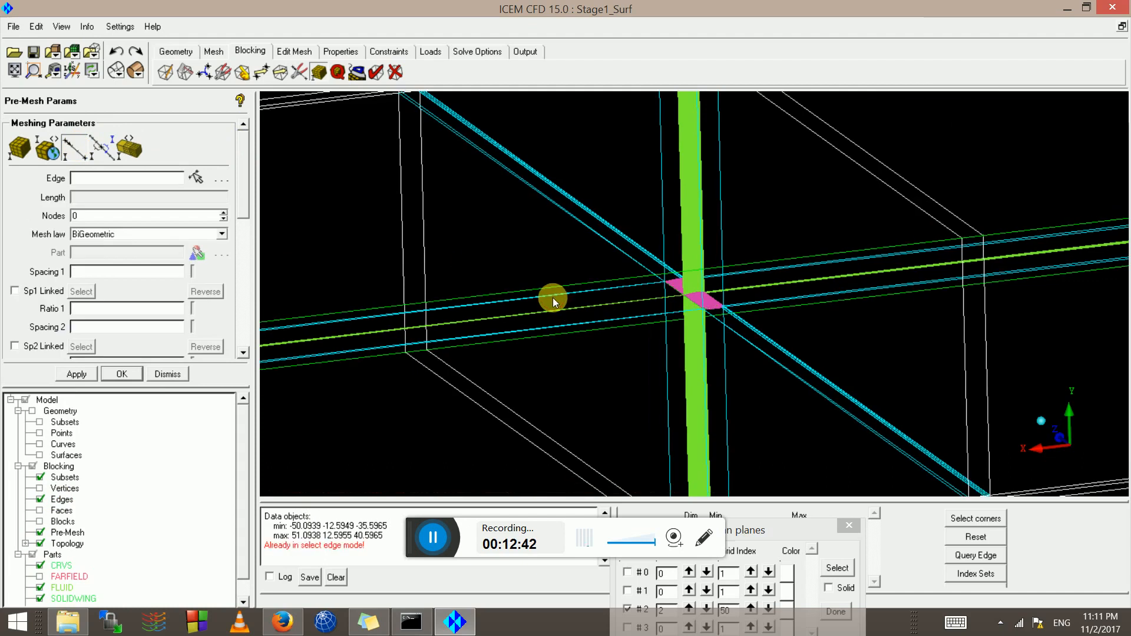
Set 20 nodes on far-field edges 195 196 and 275 282 and apply
click(81, 148)
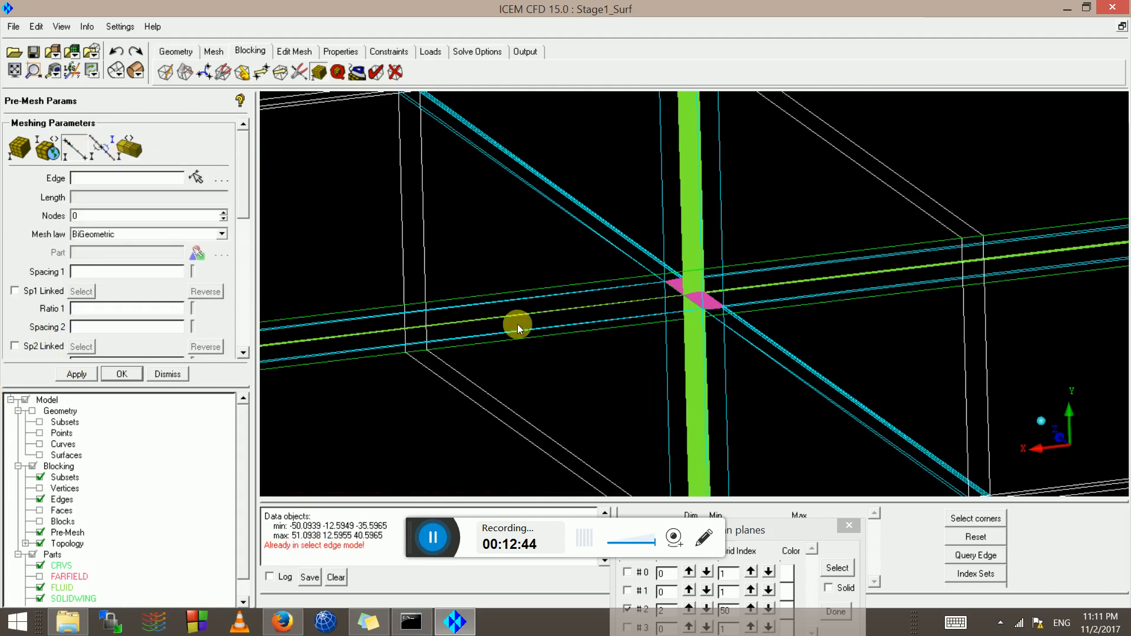
click(520, 305)
scroll(512, 366, down, 5)
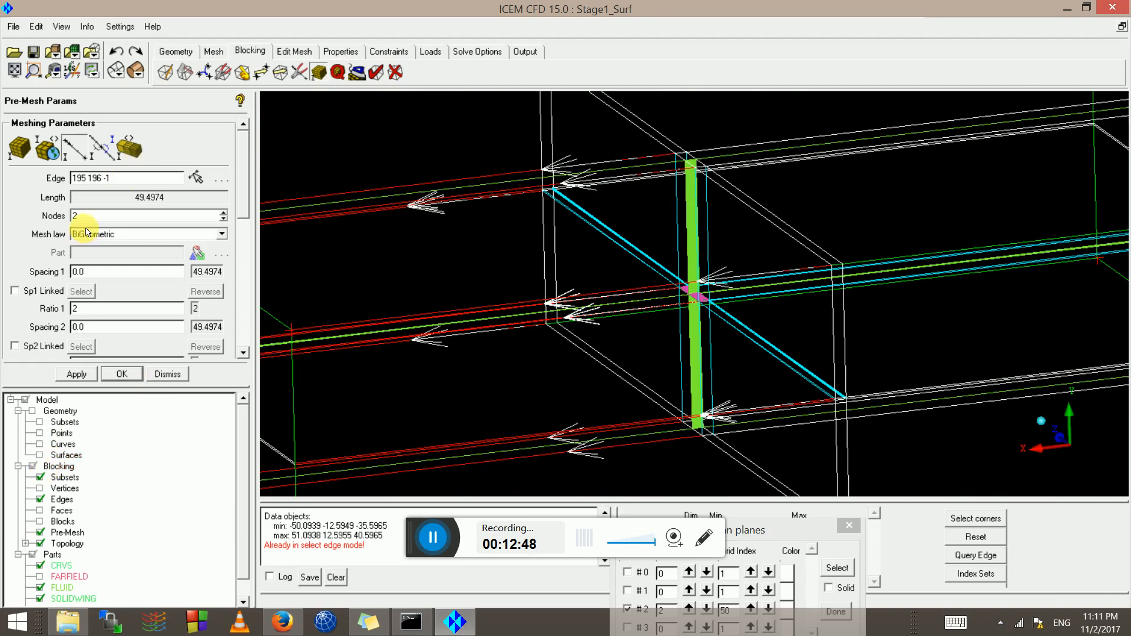
drag(97, 216, 6, 210)
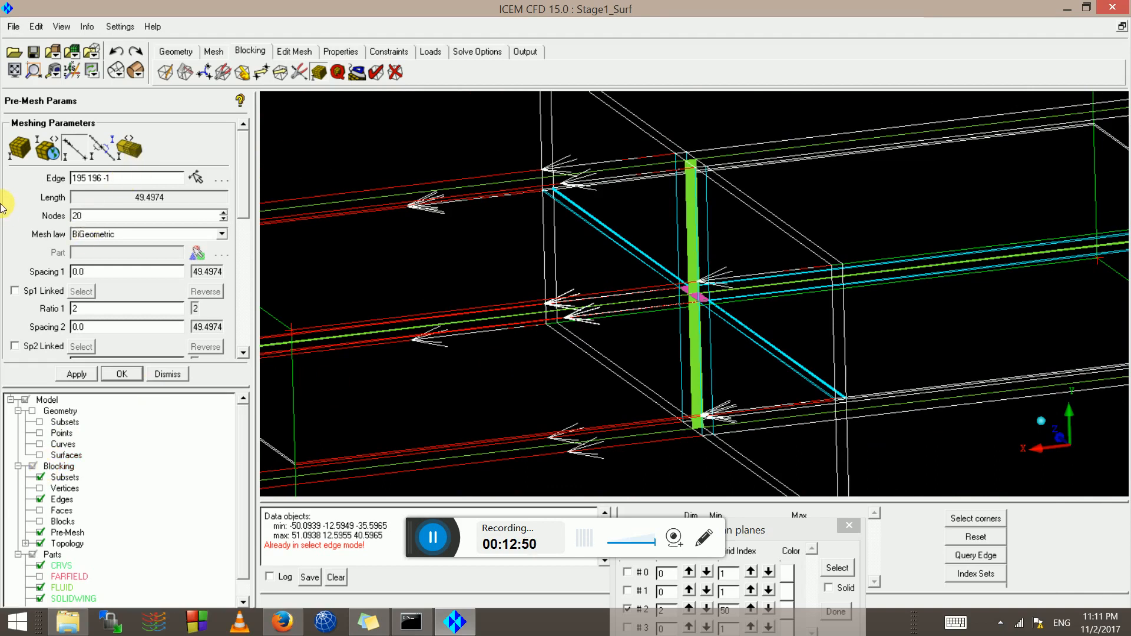
text(20)
key(Return)
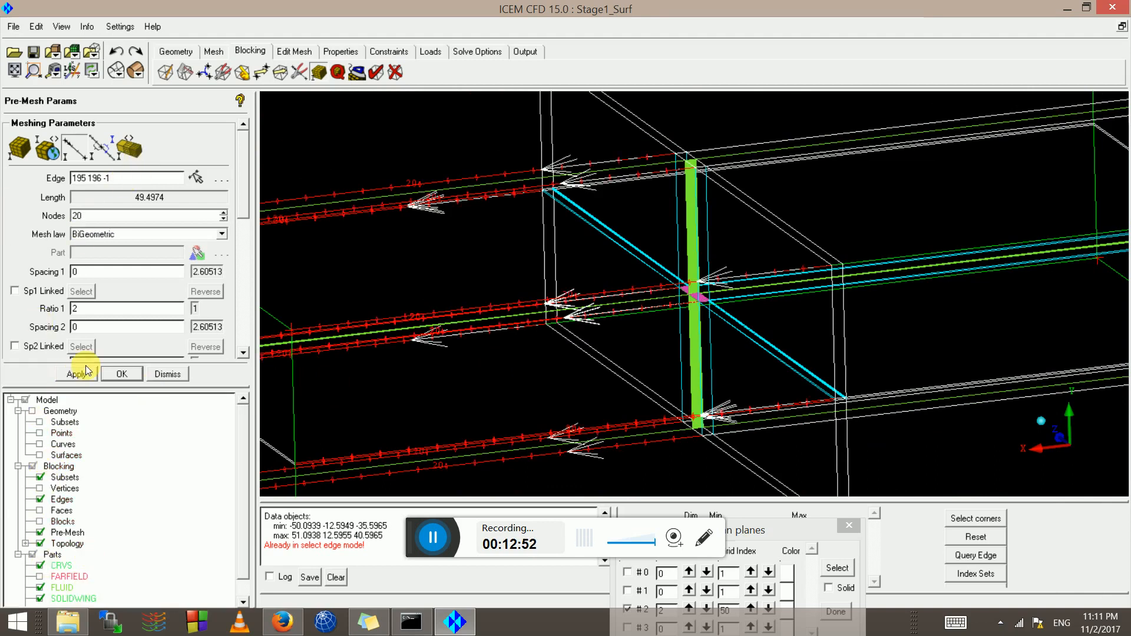
click(70, 148)
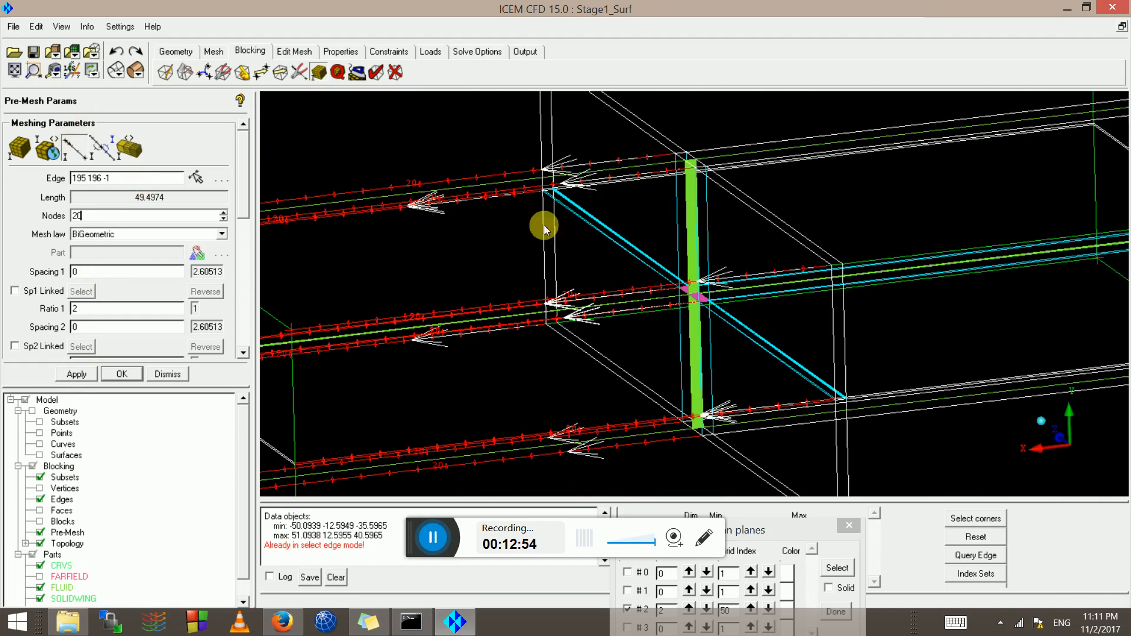
click(634, 249)
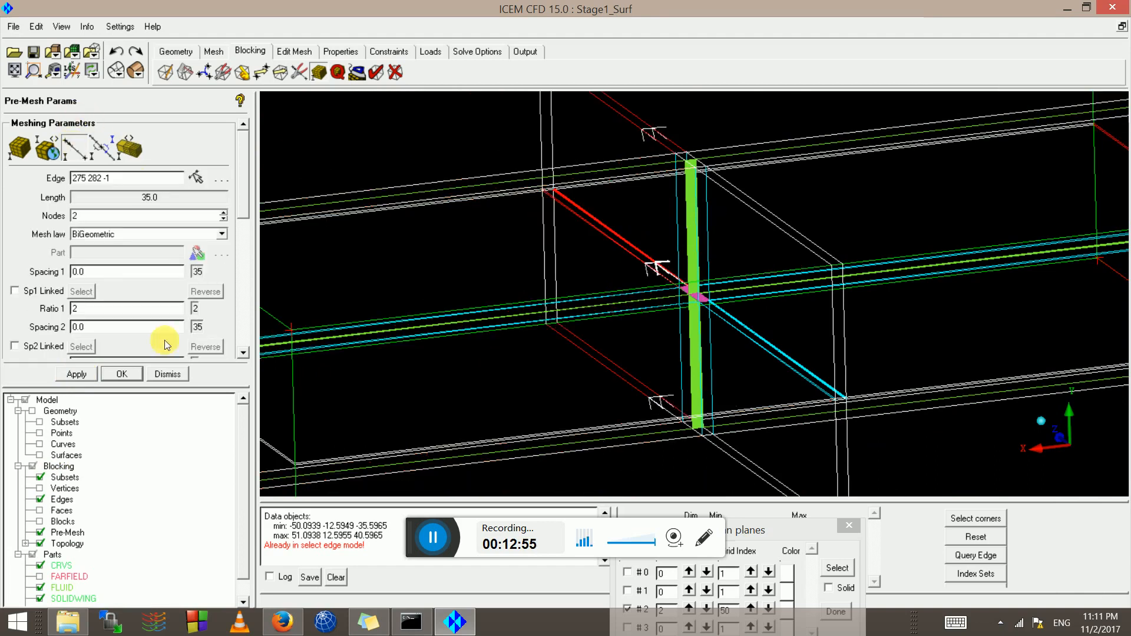
click(97, 218)
text(0)
key(Return)
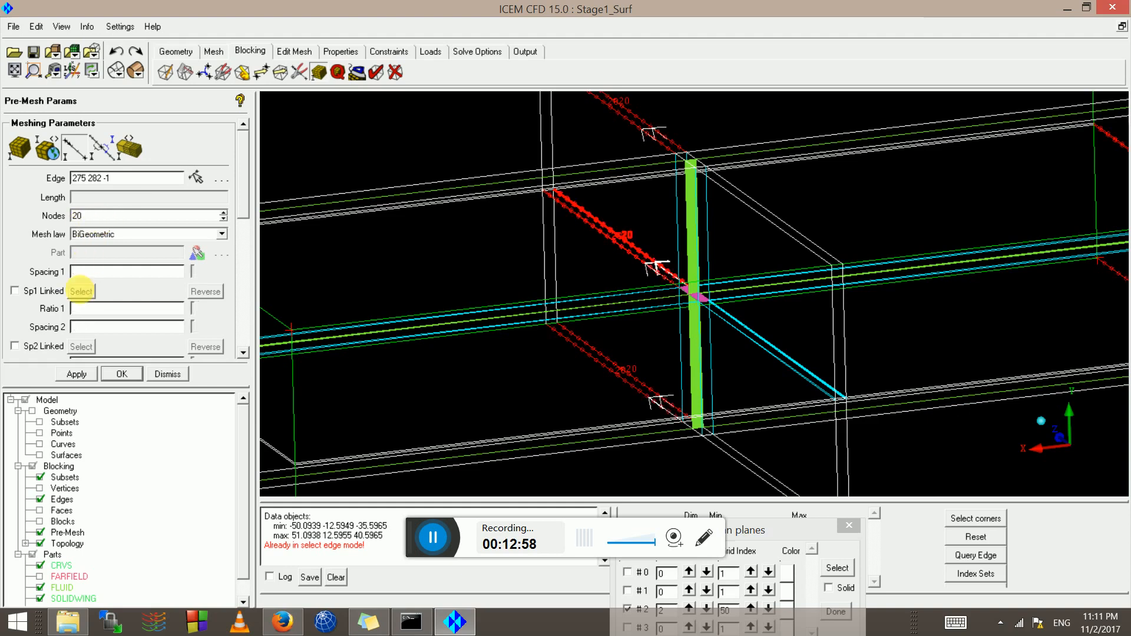
click(77, 374)
Give edges 129 159 and 193 194 20 nodes, then recompute the pre-mesh
click(75, 155)
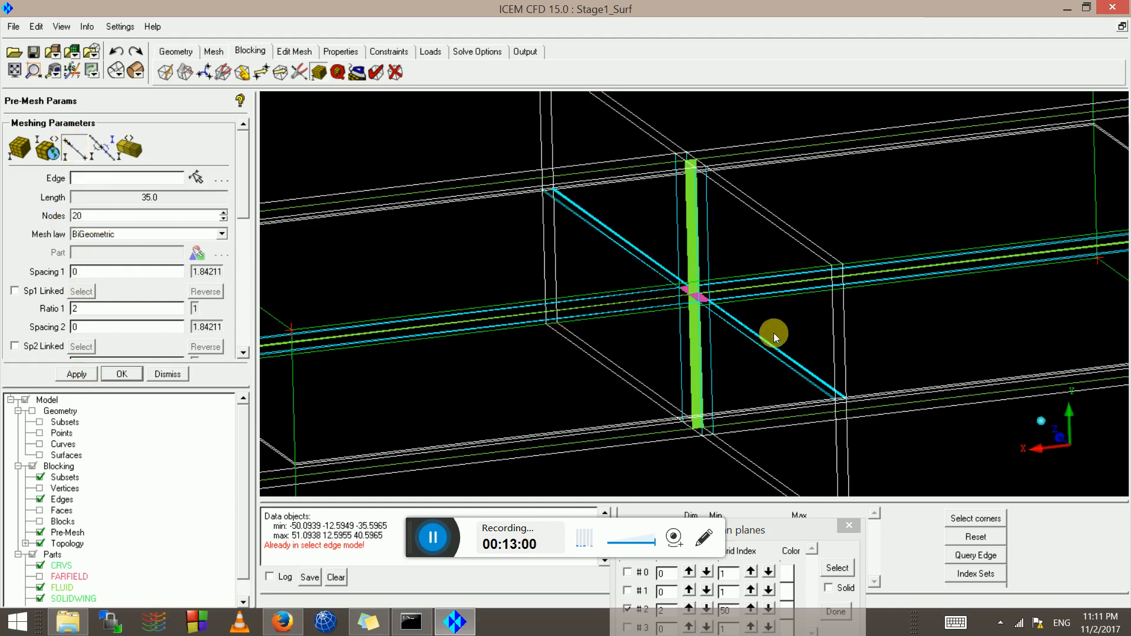
click(753, 337)
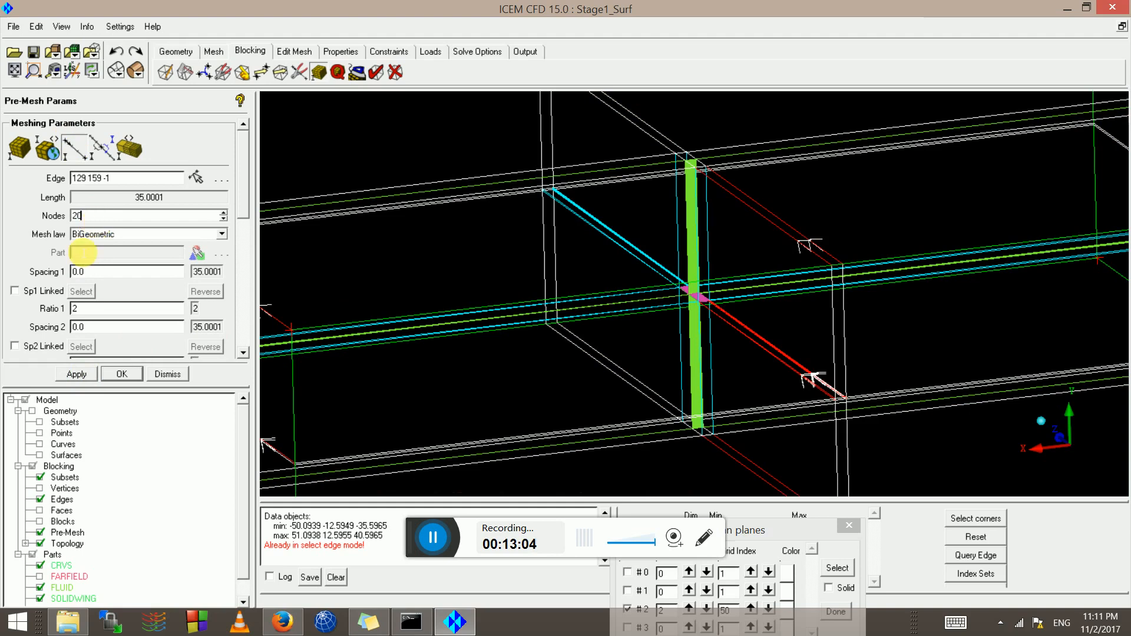
key(Return)
click(78, 154)
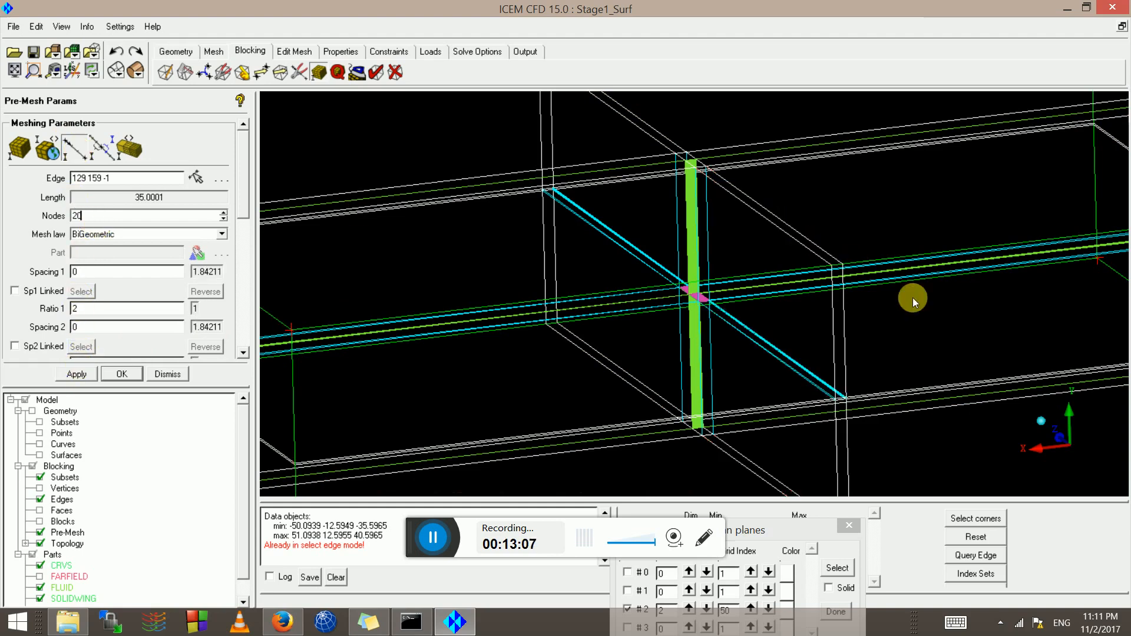
click(727, 302)
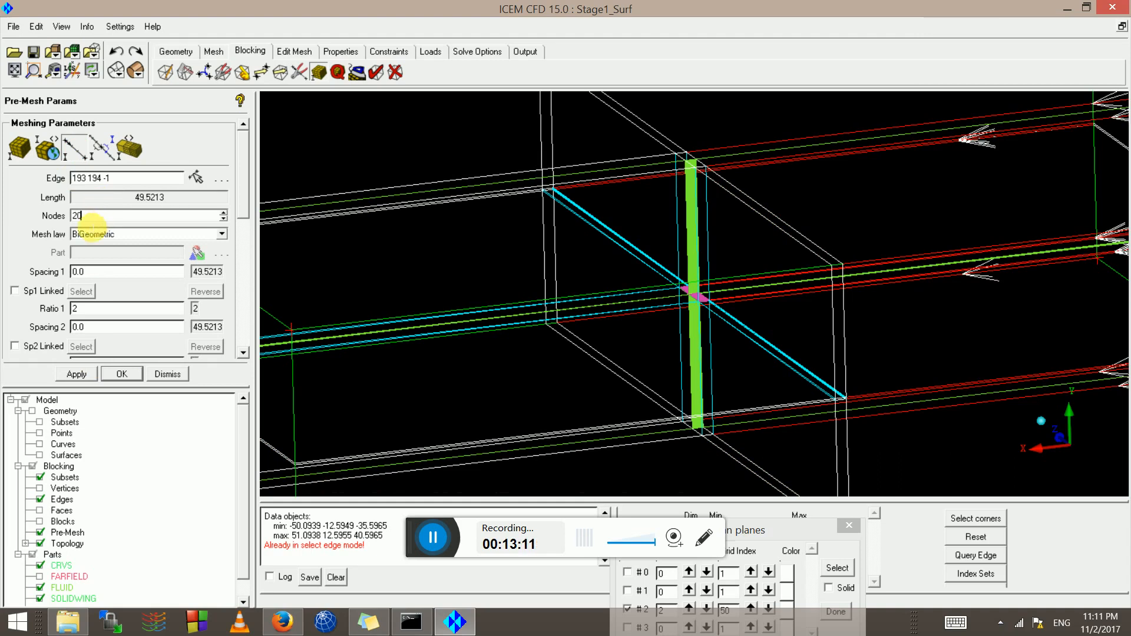
click(76, 374)
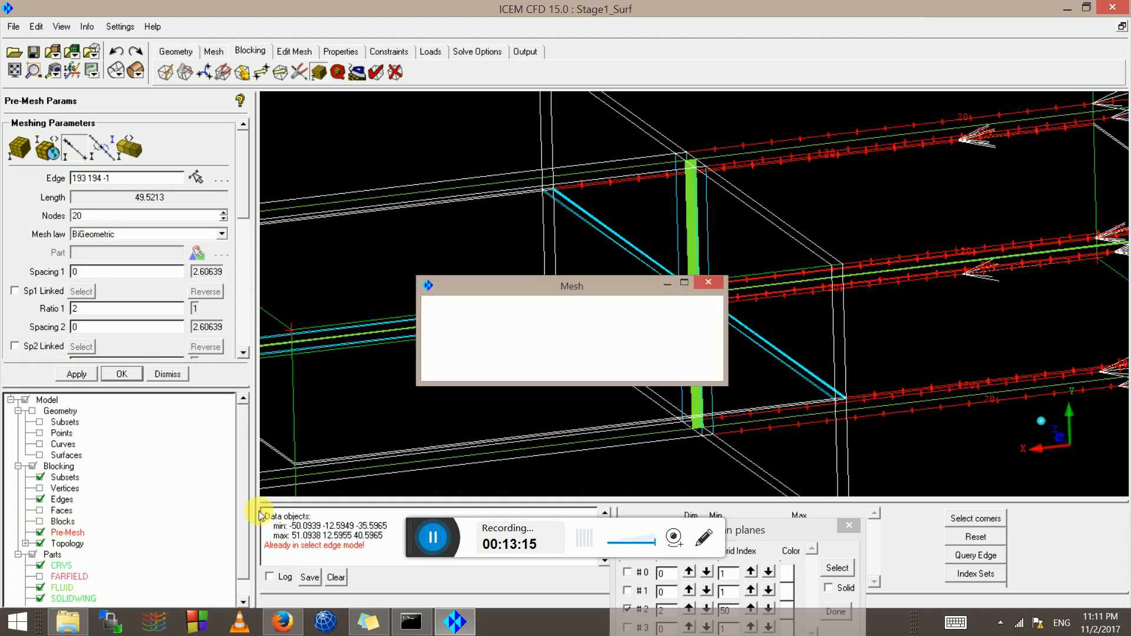
click(429, 367)
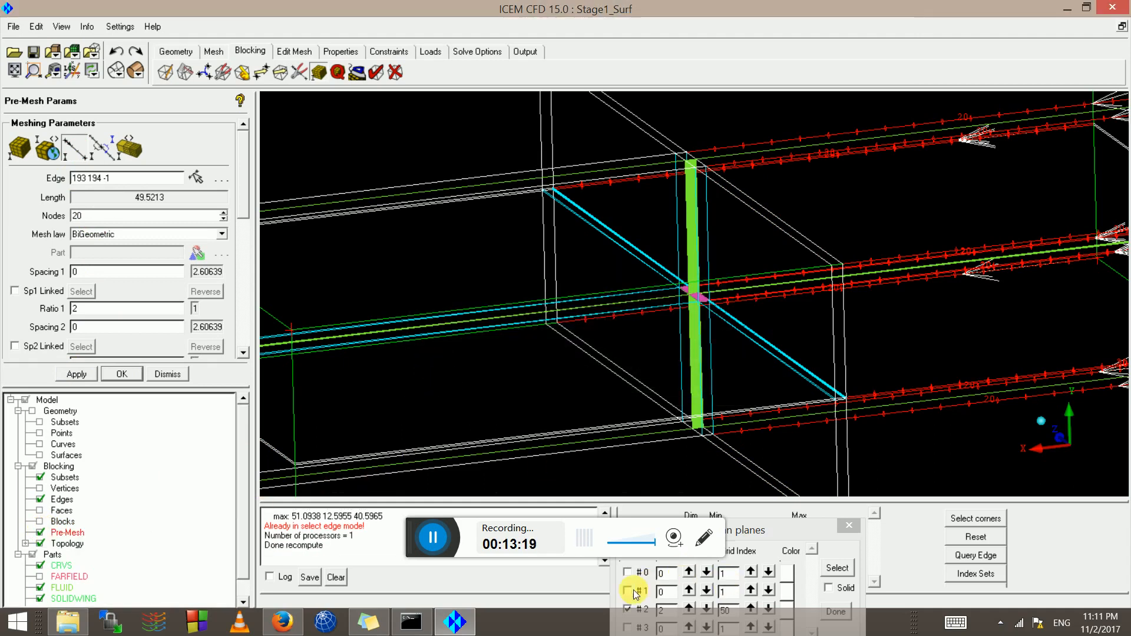
Move the Scan Planes window higher, hide the blocking edges, and redraw scan plane #2
drag(806, 537, 906, 377)
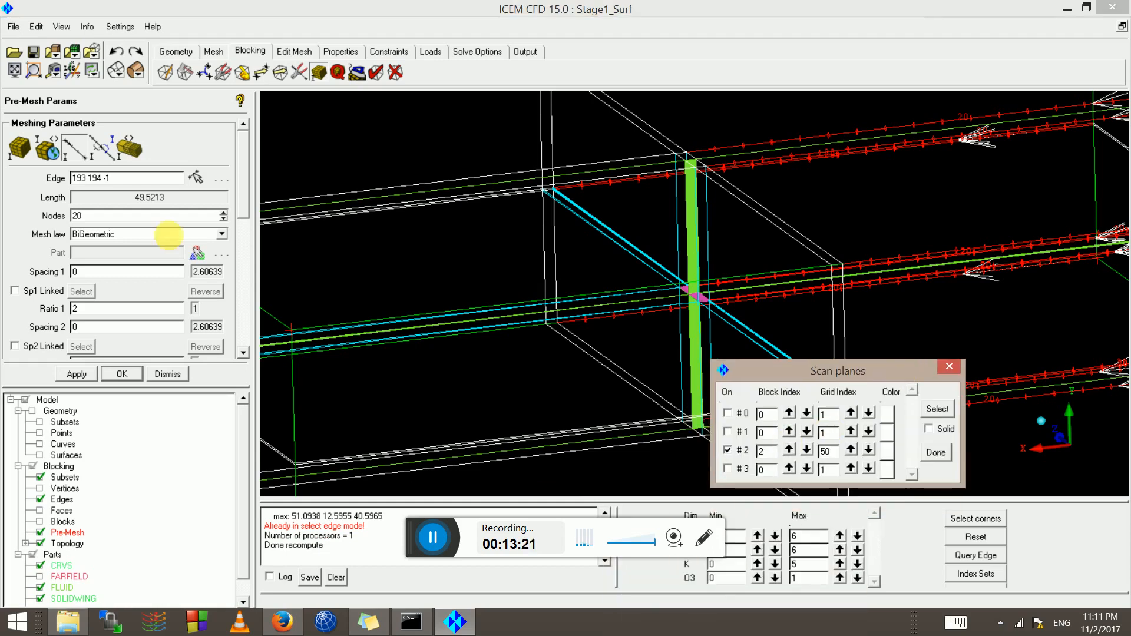
click(39, 499)
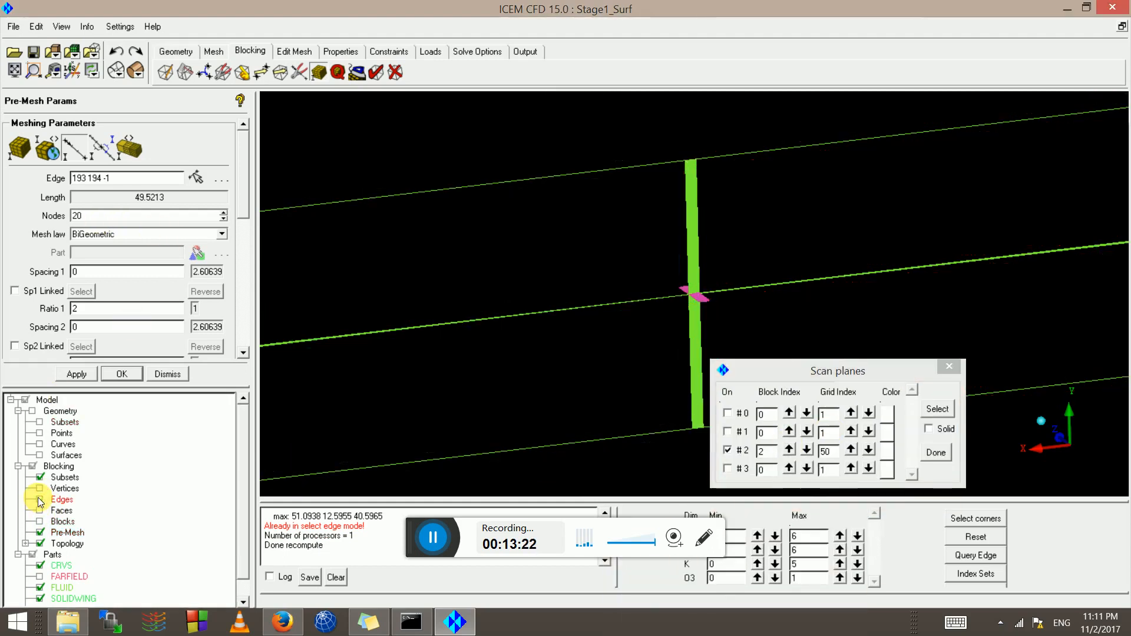
click(728, 451)
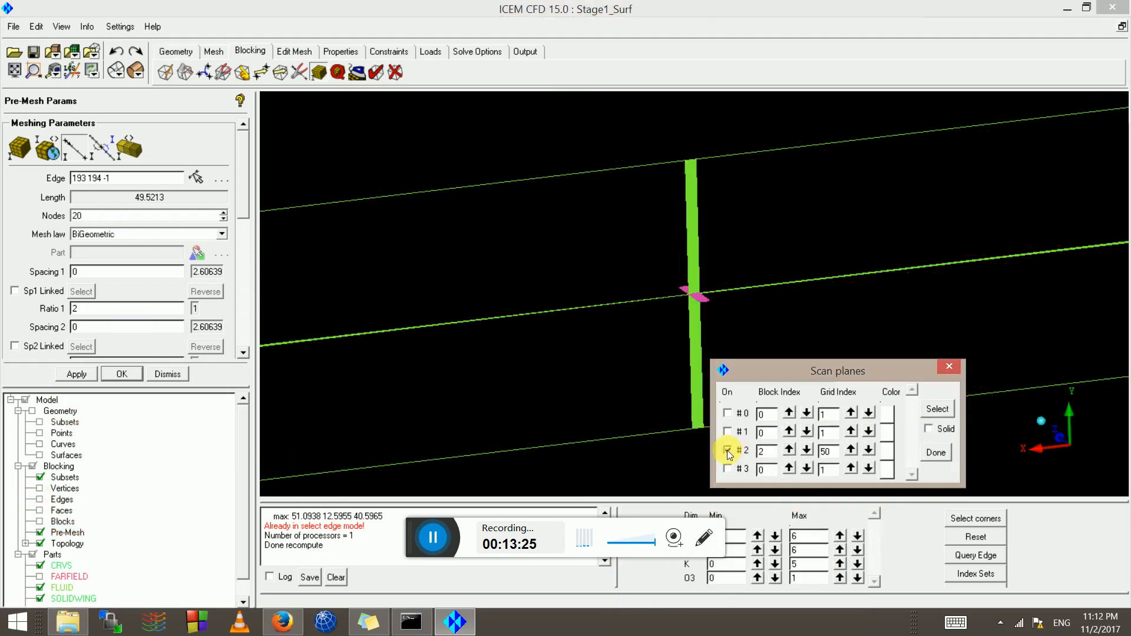
click(727, 450)
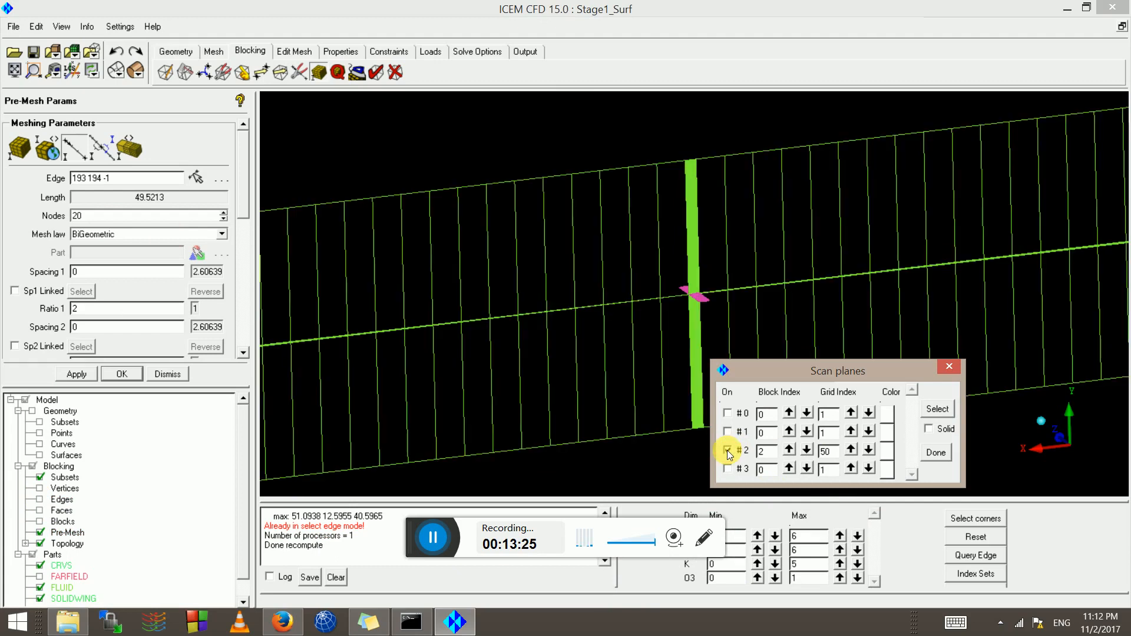
click(676, 320)
scroll(614, 321, up, 5)
scroll(603, 334, down, 5)
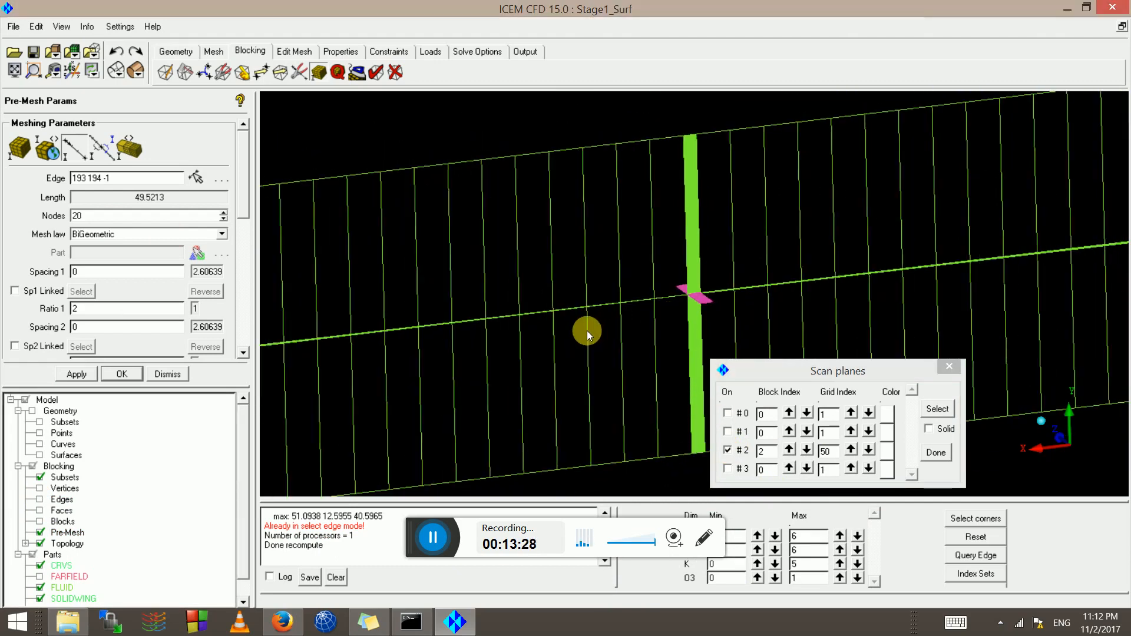
scroll(689, 278, up, 2)
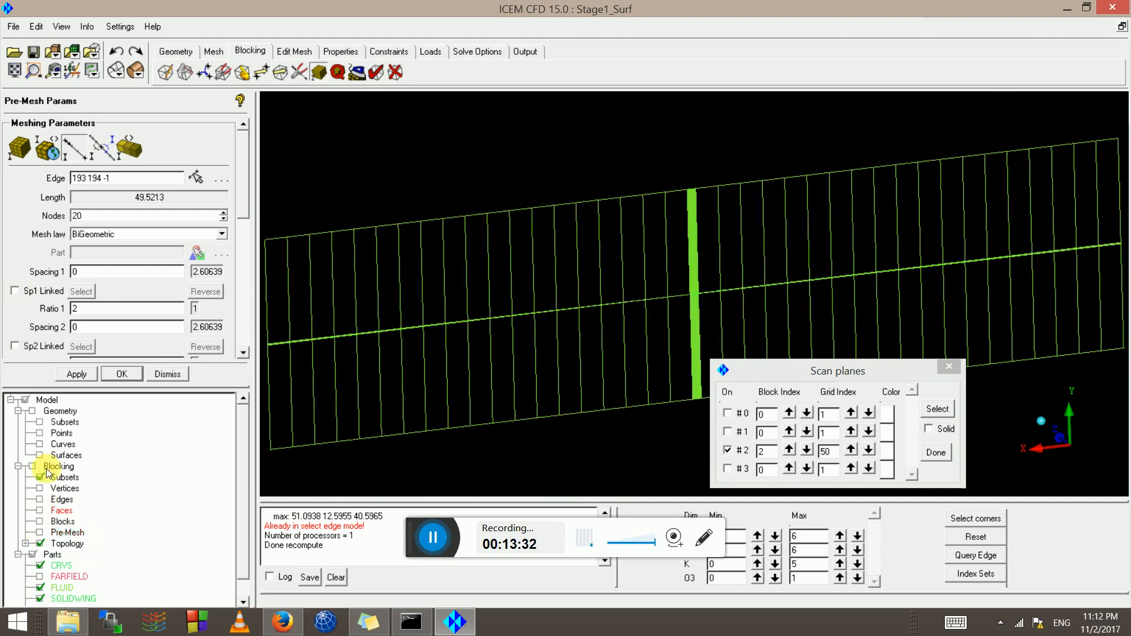
Show the blocking edges again and set edge 200 206 -1 to 20 nodes
click(39, 500)
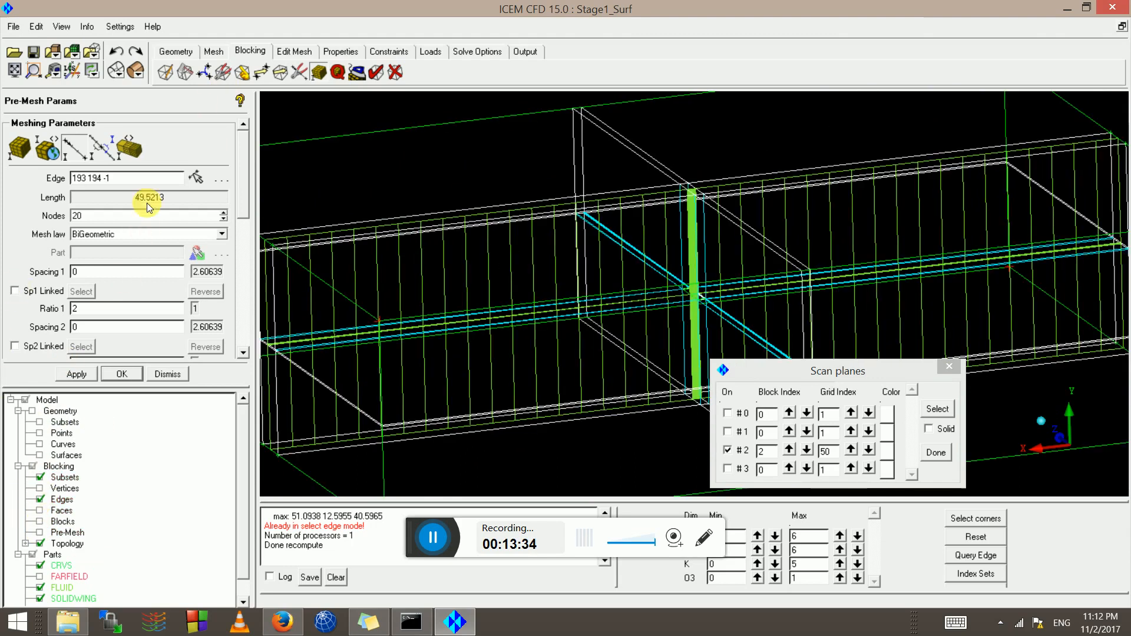
click(320, 71)
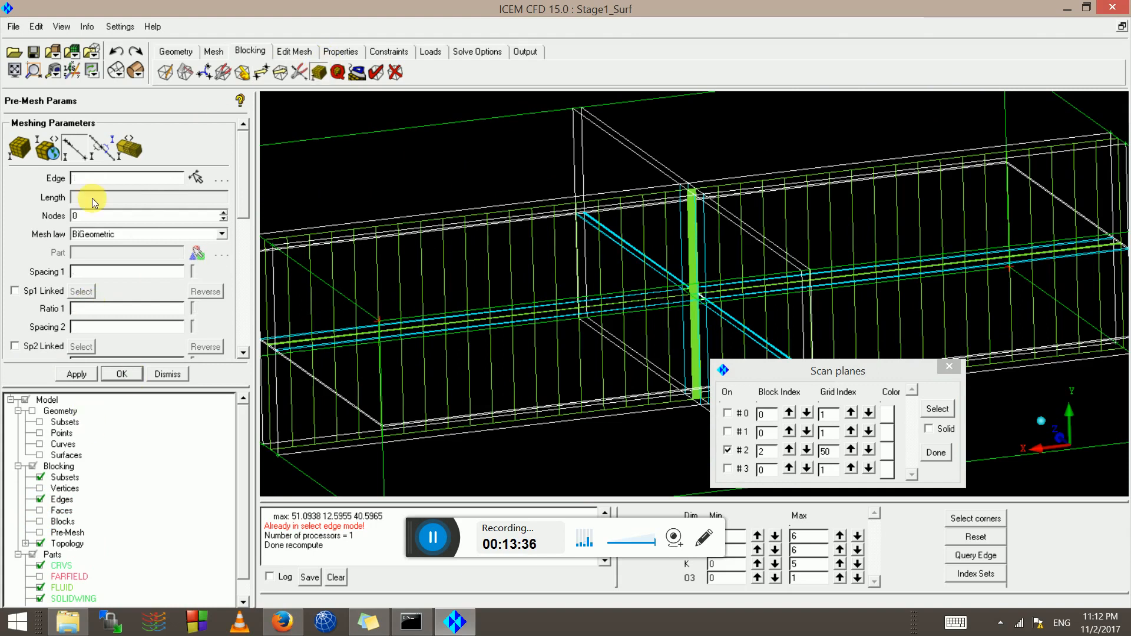
click(75, 155)
scroll(678, 240, up, 3)
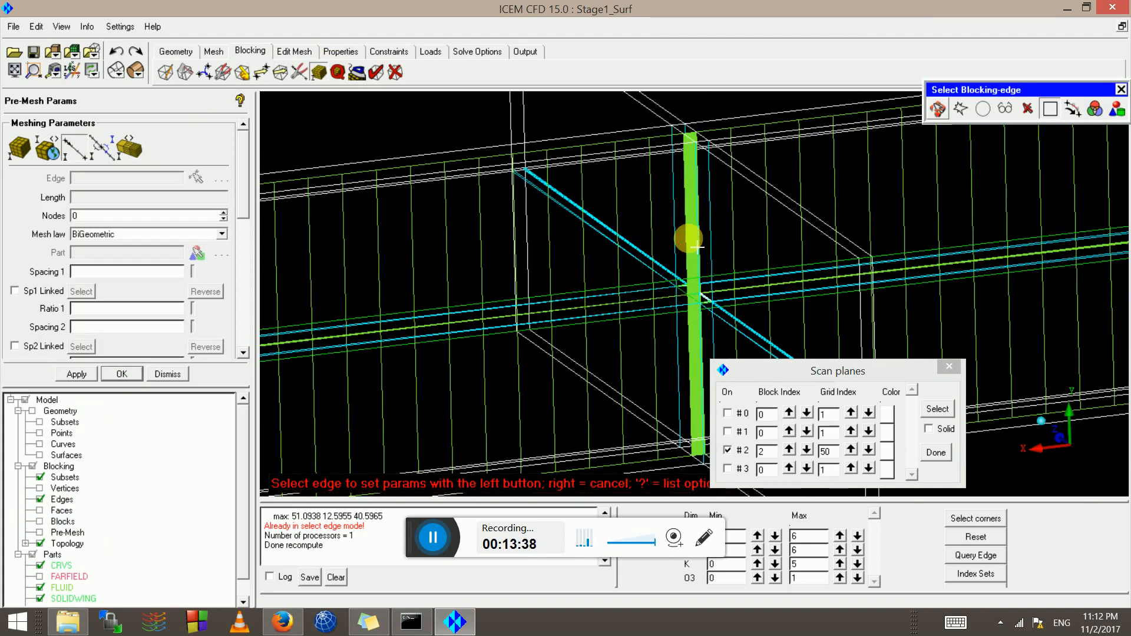
click(643, 265)
scroll(643, 266, up, 1)
click(99, 220)
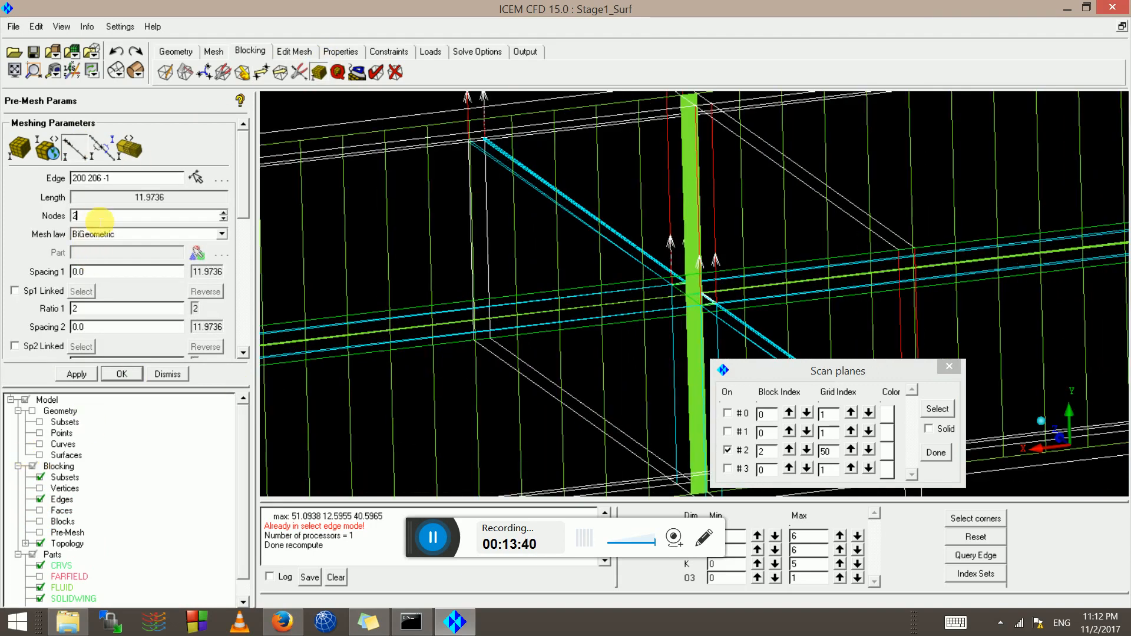
text(0)
click(77, 374)
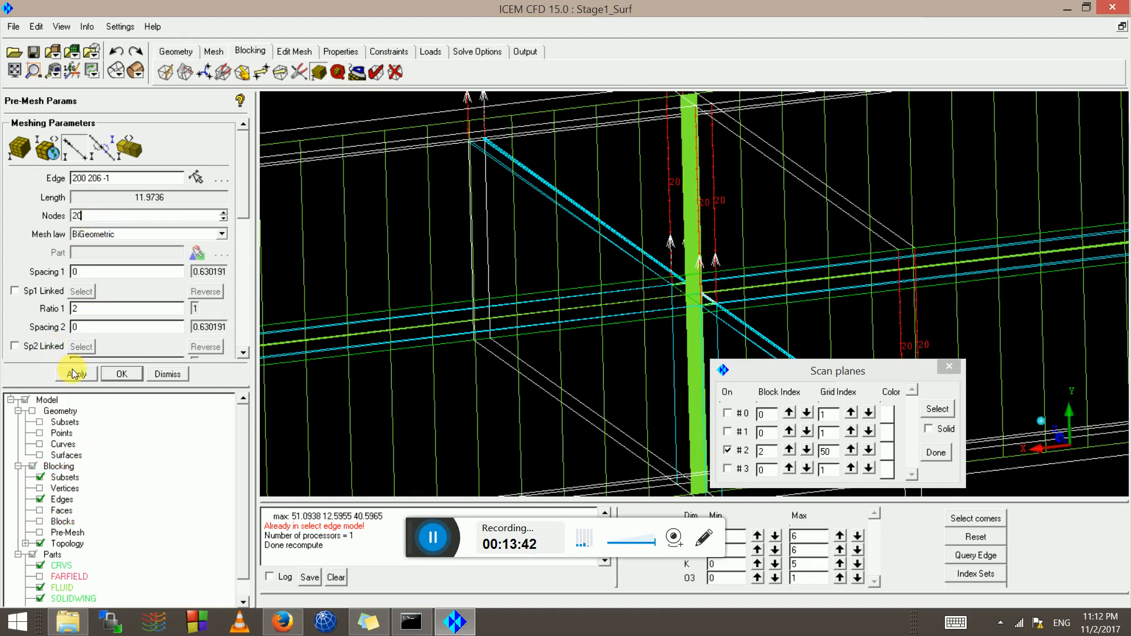
Set edge 153 159 -1 to 20 nodes as well
click(75, 148)
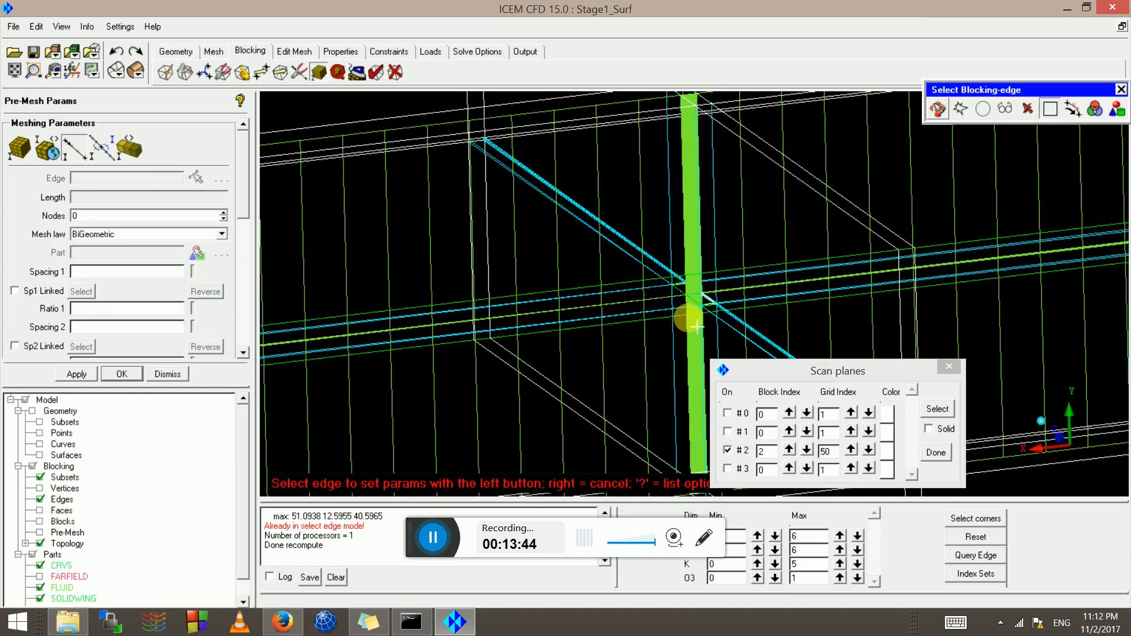
click(695, 363)
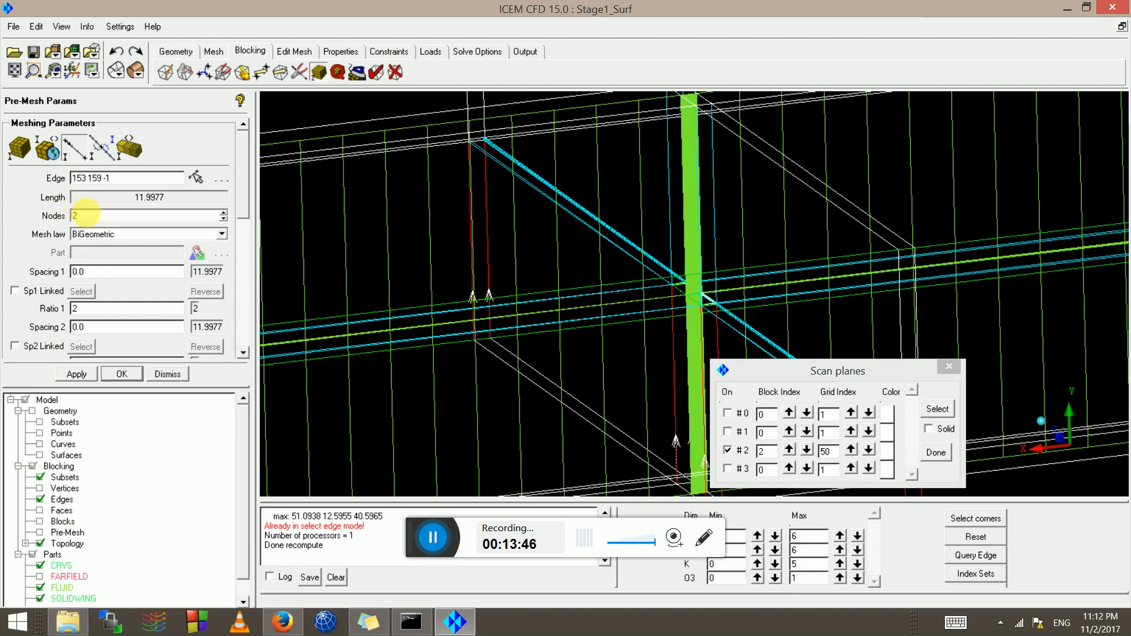
click(76, 374)
drag(661, 374, 678, 391)
scroll(678, 383, down, 7)
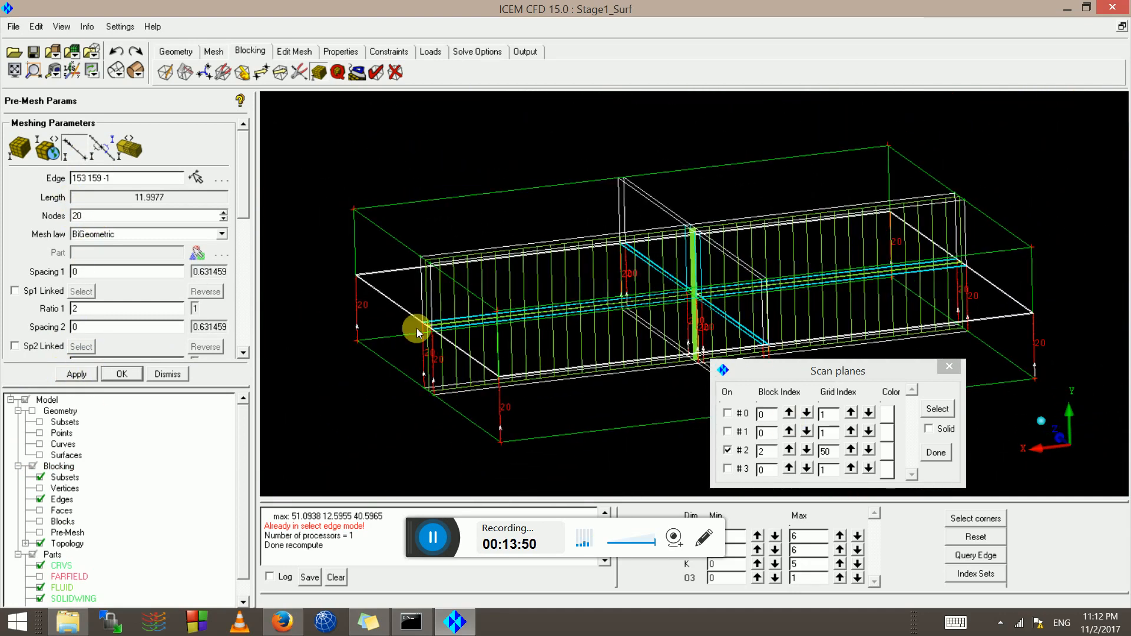
click(80, 375)
Check the settings of edges 200 110 -1 and 165 166 -1, then hide the blocking edges
click(72, 142)
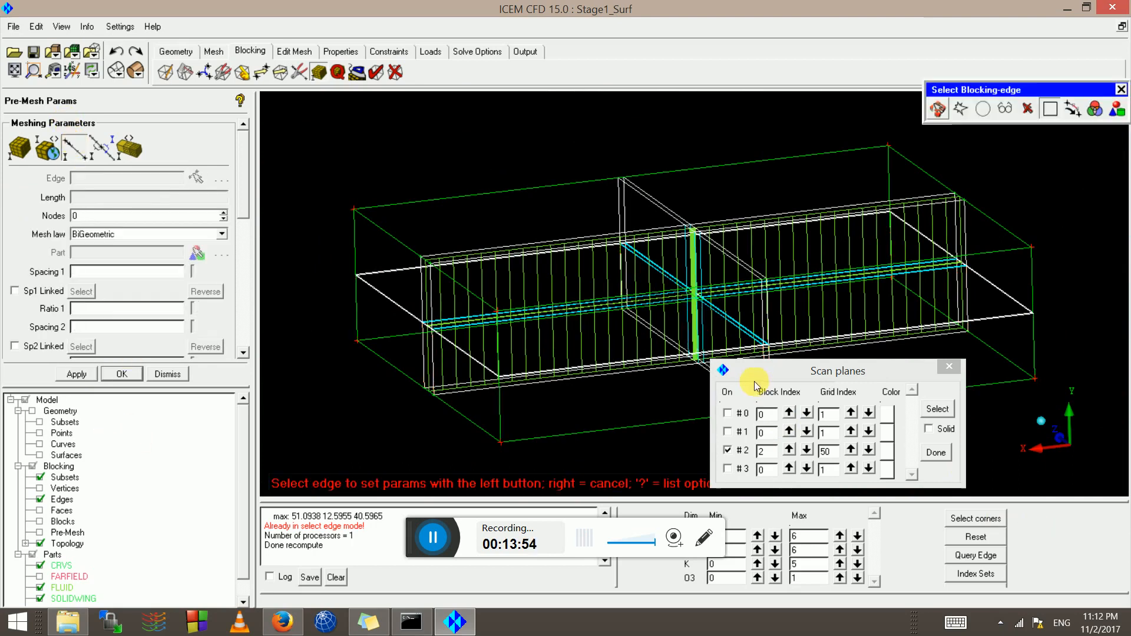
scroll(660, 262, up, 5)
click(660, 262)
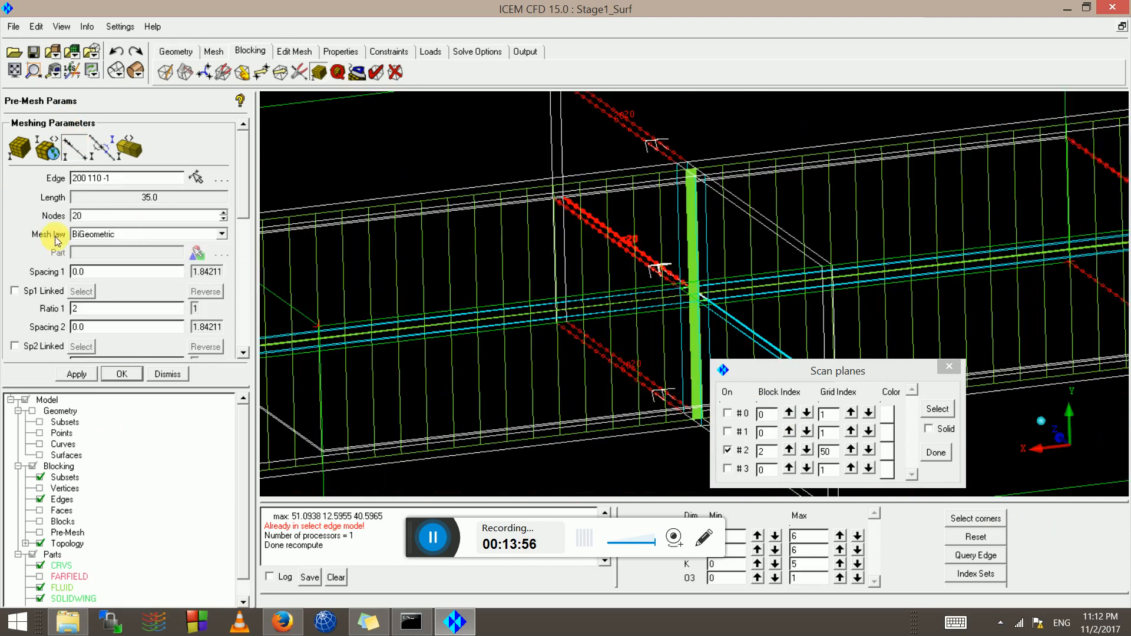
click(463, 333)
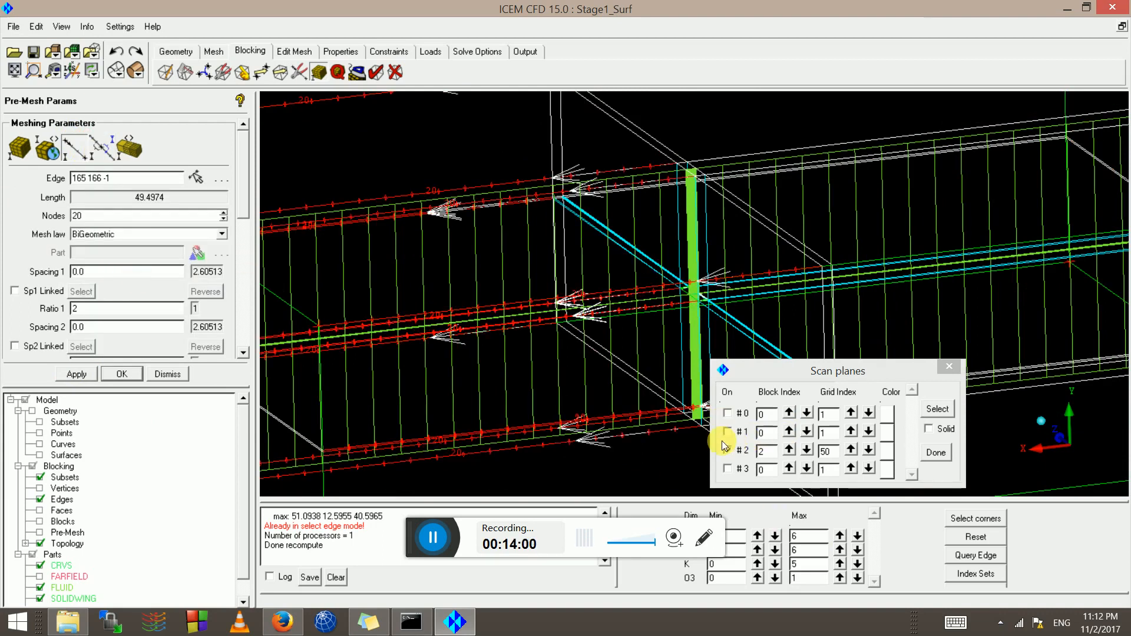
click(40, 499)
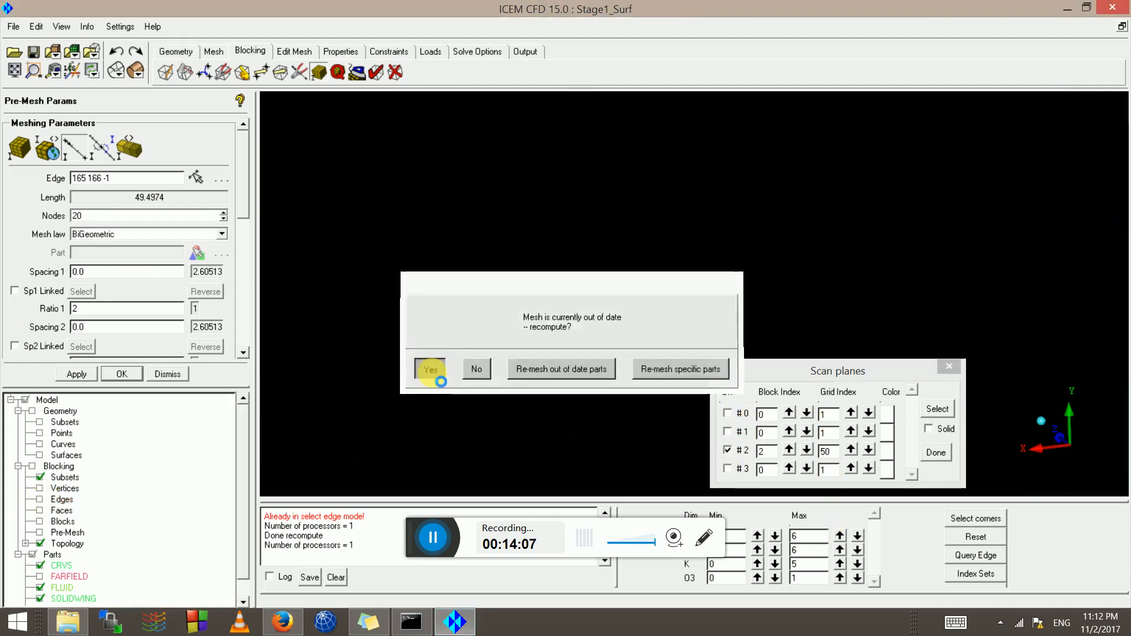
Recompute the out-of-date pre-mesh and inspect the airfoil section from leading to trailing edge
click(430, 376)
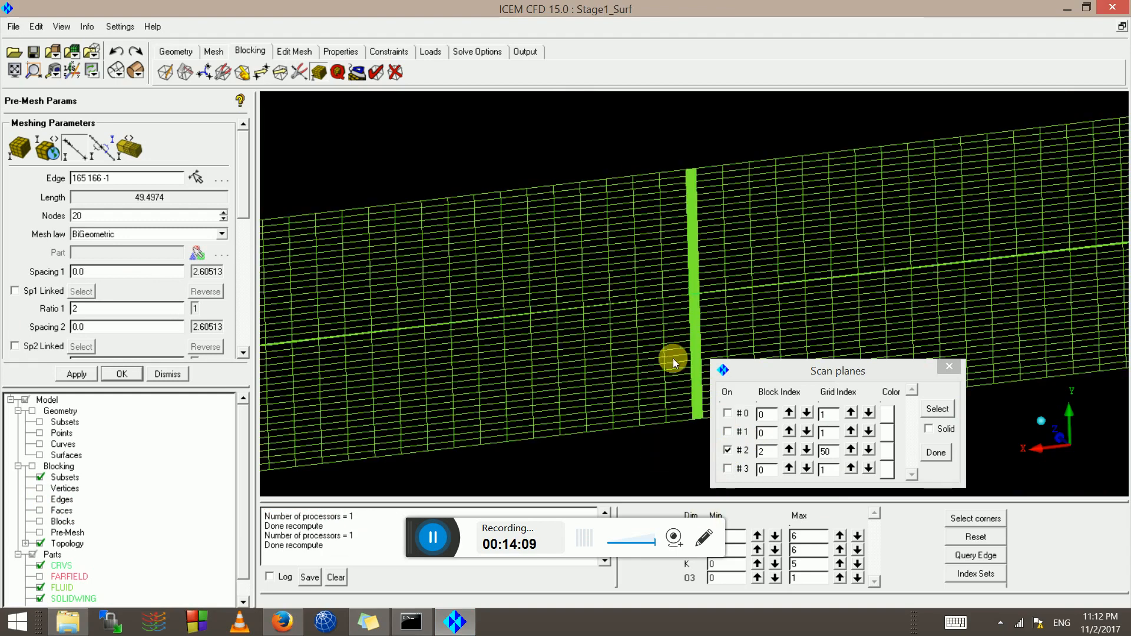
scroll(672, 358, up, 8)
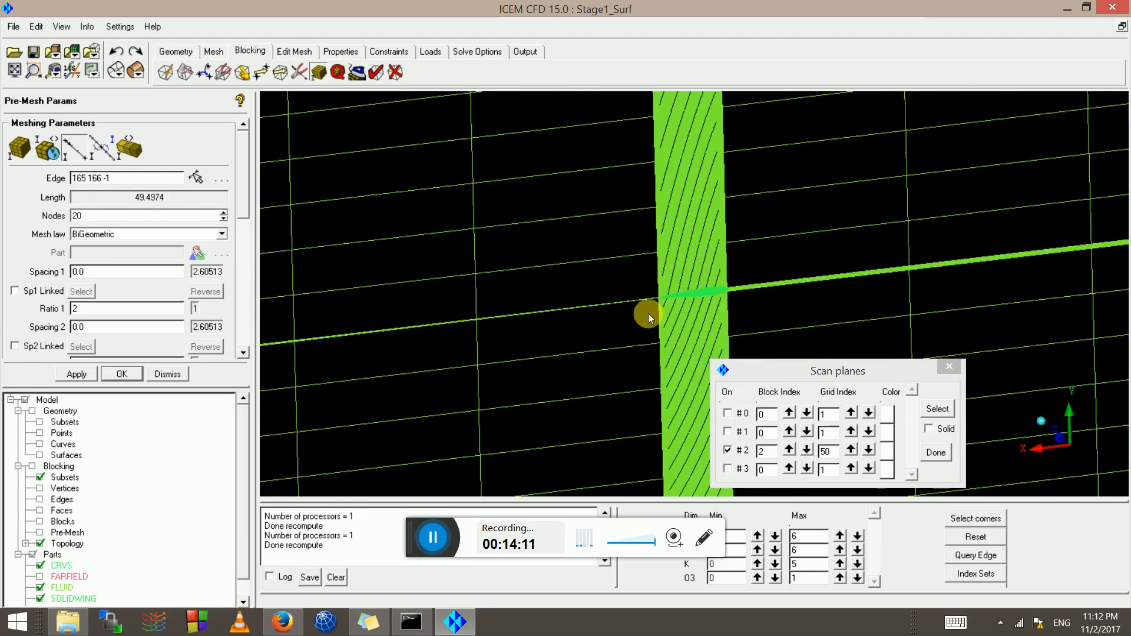
scroll(736, 283, down, 10)
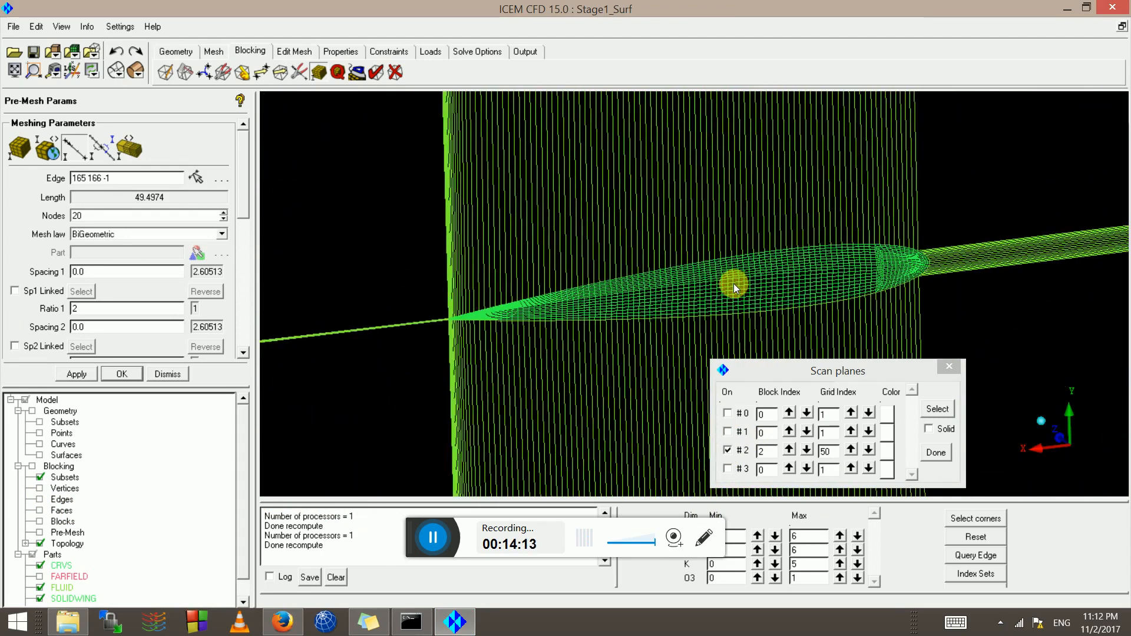
drag(733, 284, 677, 269)
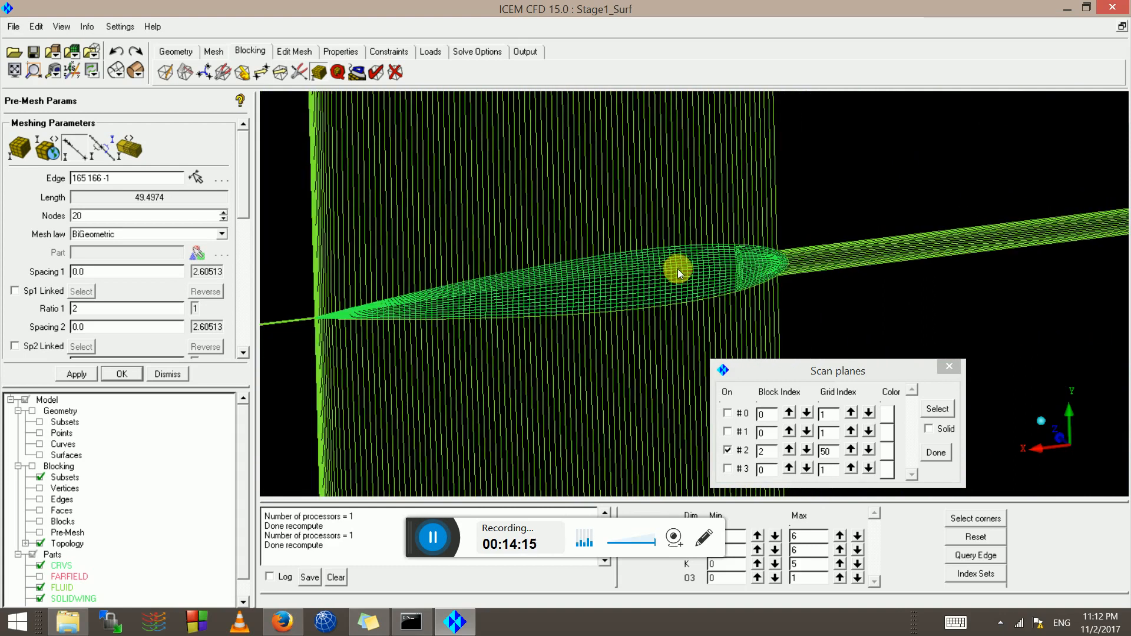
scroll(867, 189, up, 8)
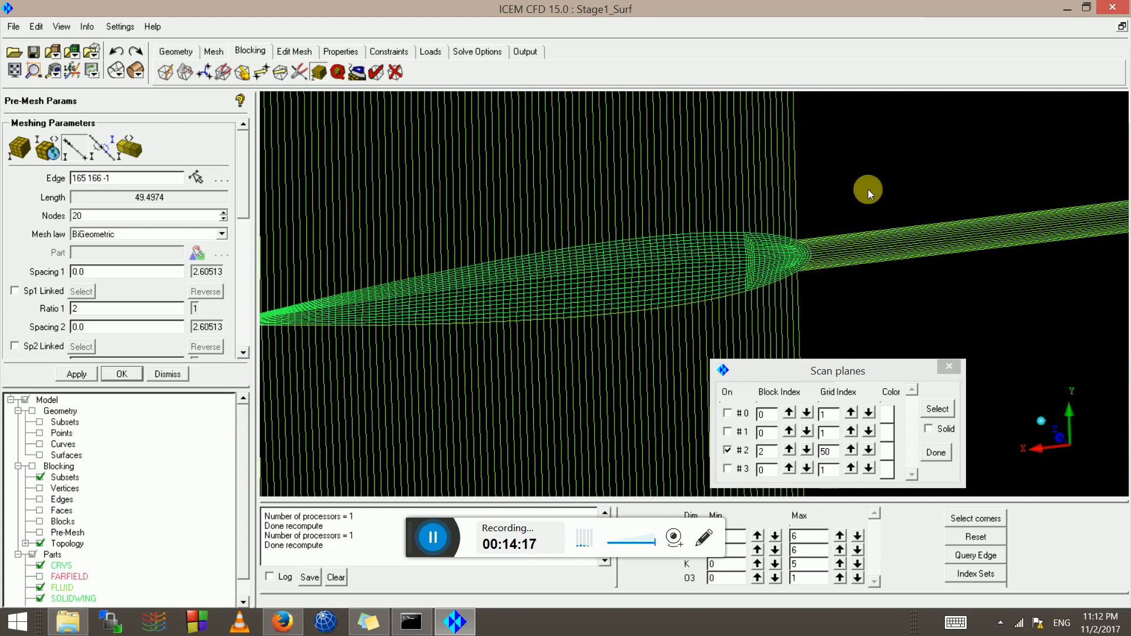
middle_drag(853, 231, 769, 260)
scroll(404, 298, down, 6)
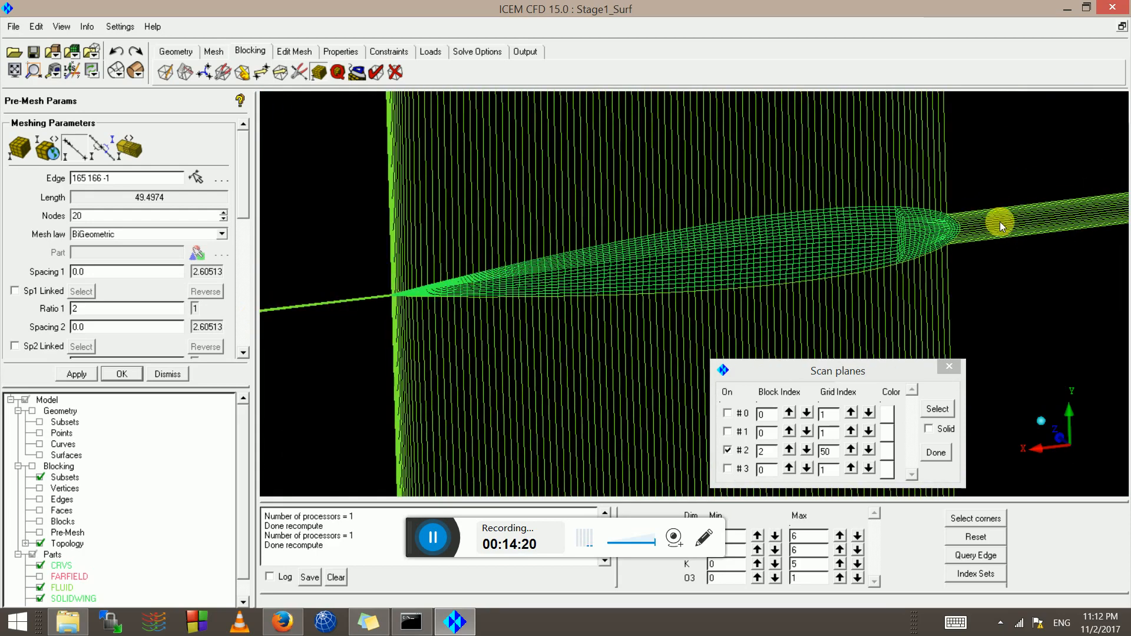
middle_drag(999, 222, 634, 320)
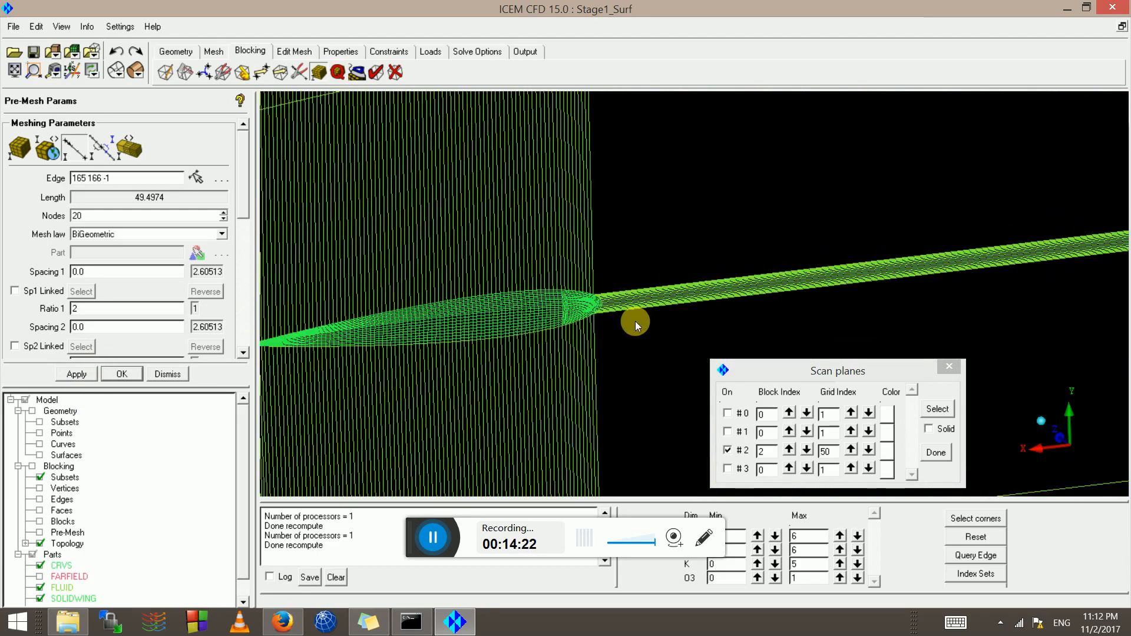
scroll(758, 298, down, 6)
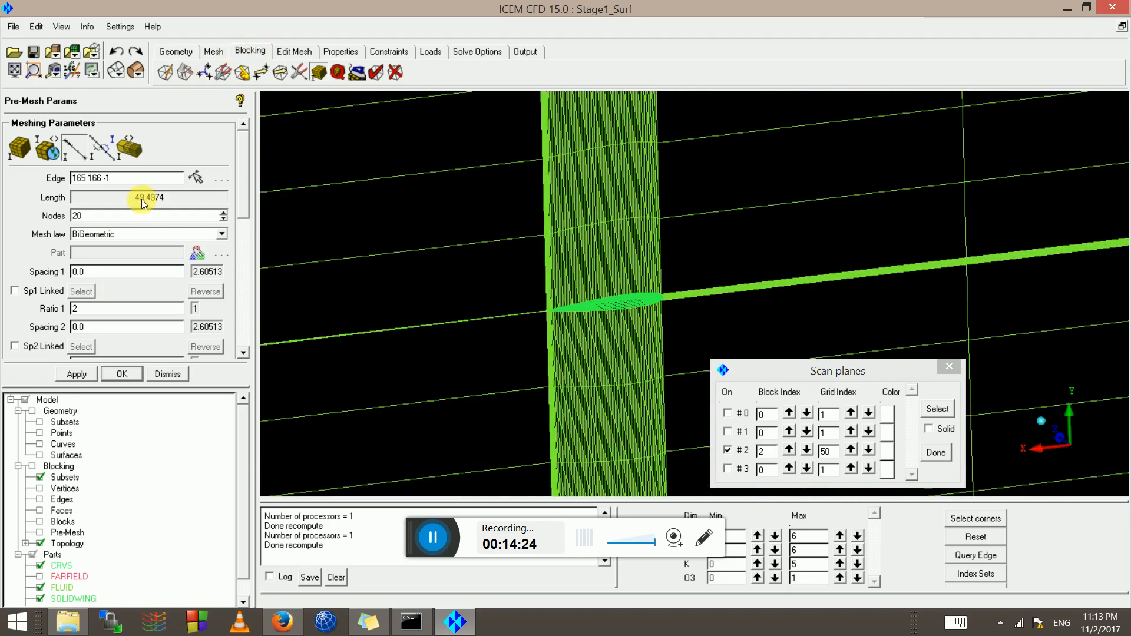
Select the long edge 163 164 -1 beside the wing in Edge Params to adjust its Ratio 2
click(79, 152)
scroll(824, 286, down, 5)
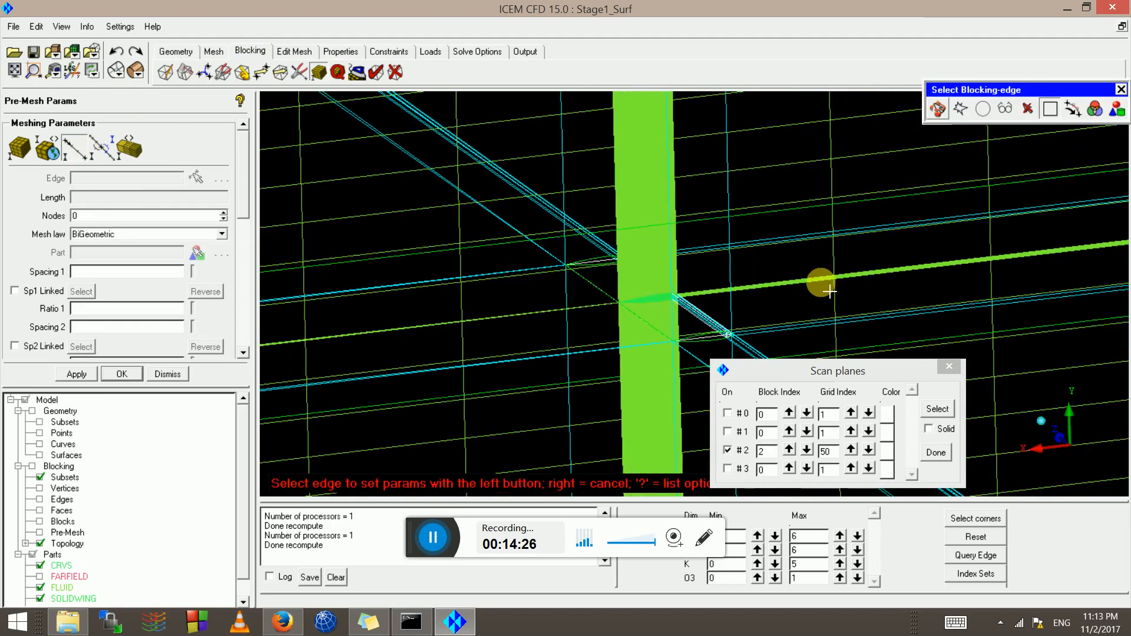
click(751, 322)
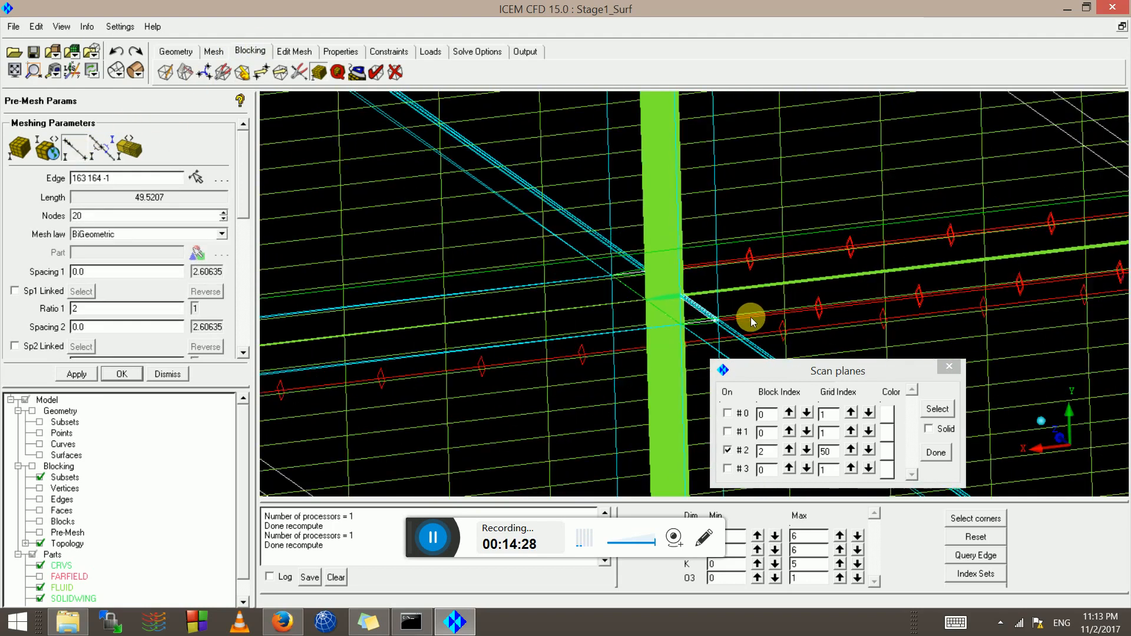
drag(878, 255, 611, 254)
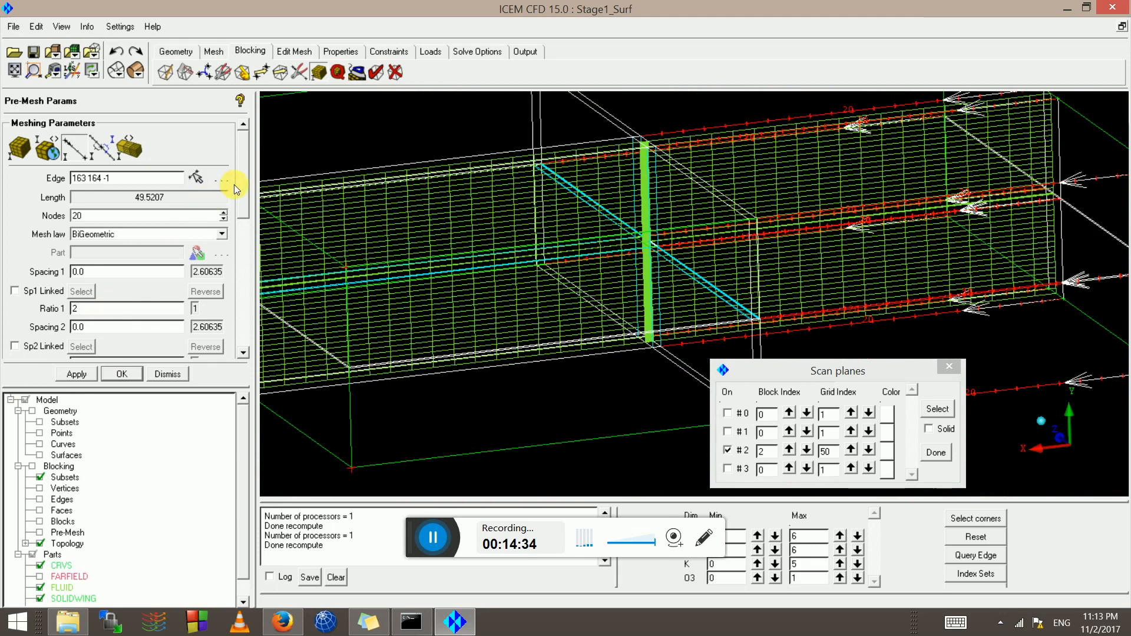
scroll(243, 217, down, 3)
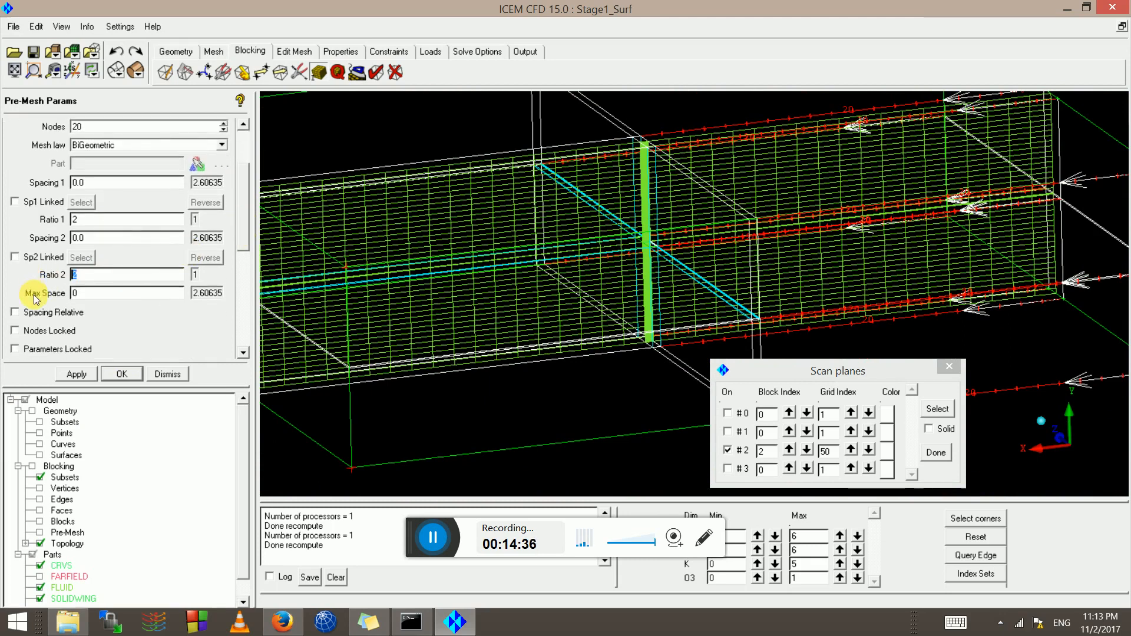
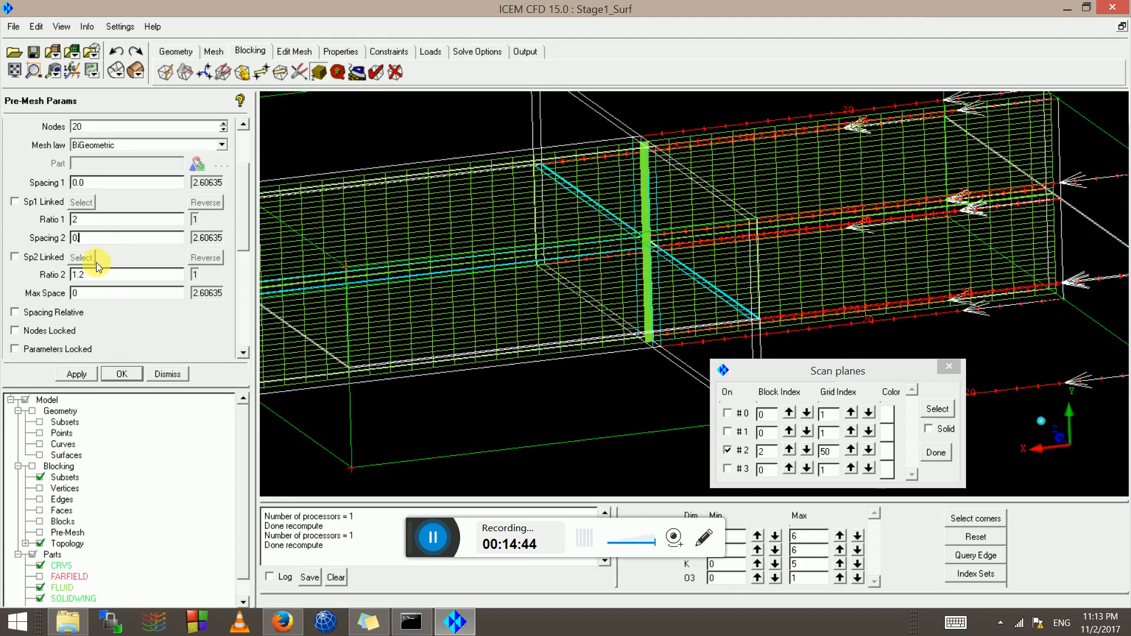
Apply spacing 2 of 0.1 and ratio 1.2 to edge 163 164, then start picking the next edge
click(77, 374)
scroll(732, 202, up, 5)
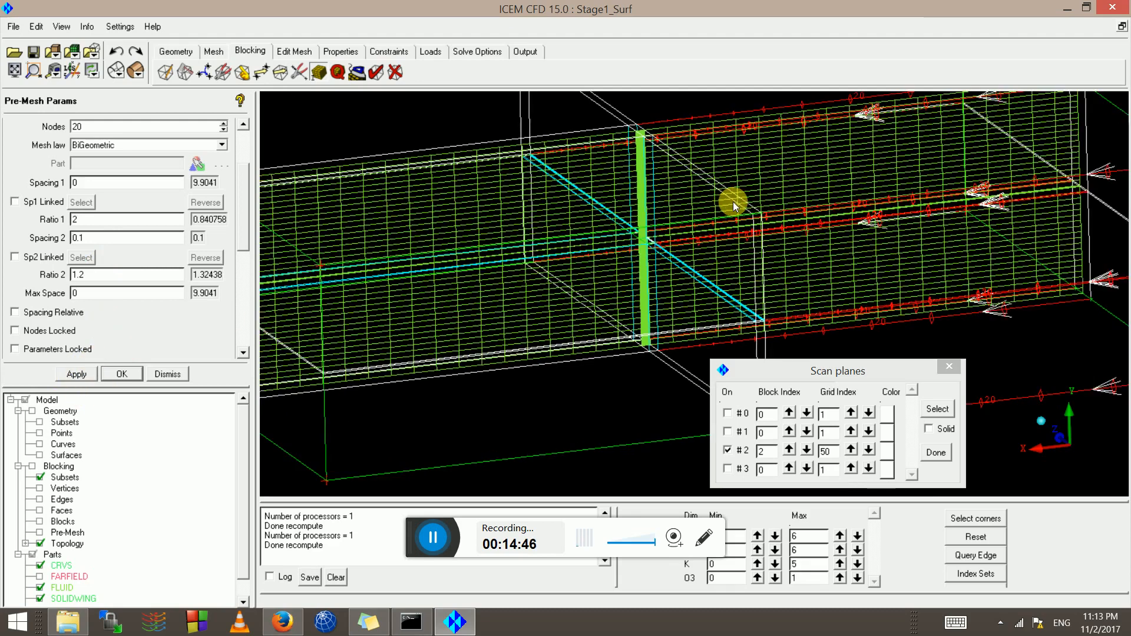
scroll(619, 220, up, 5)
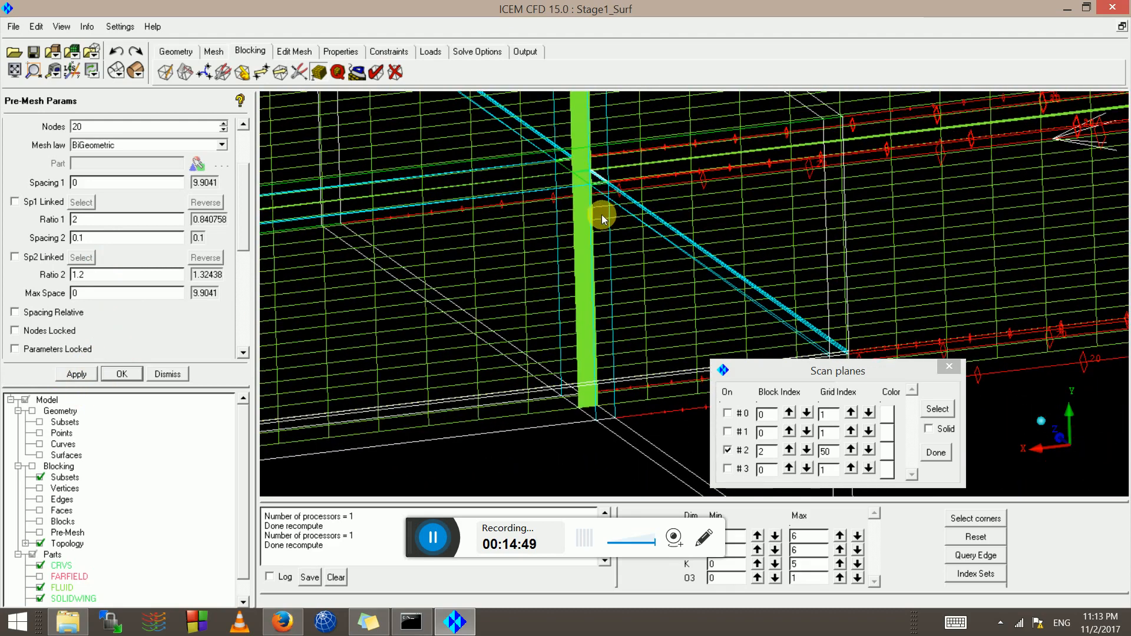
scroll(622, 230, up, 2)
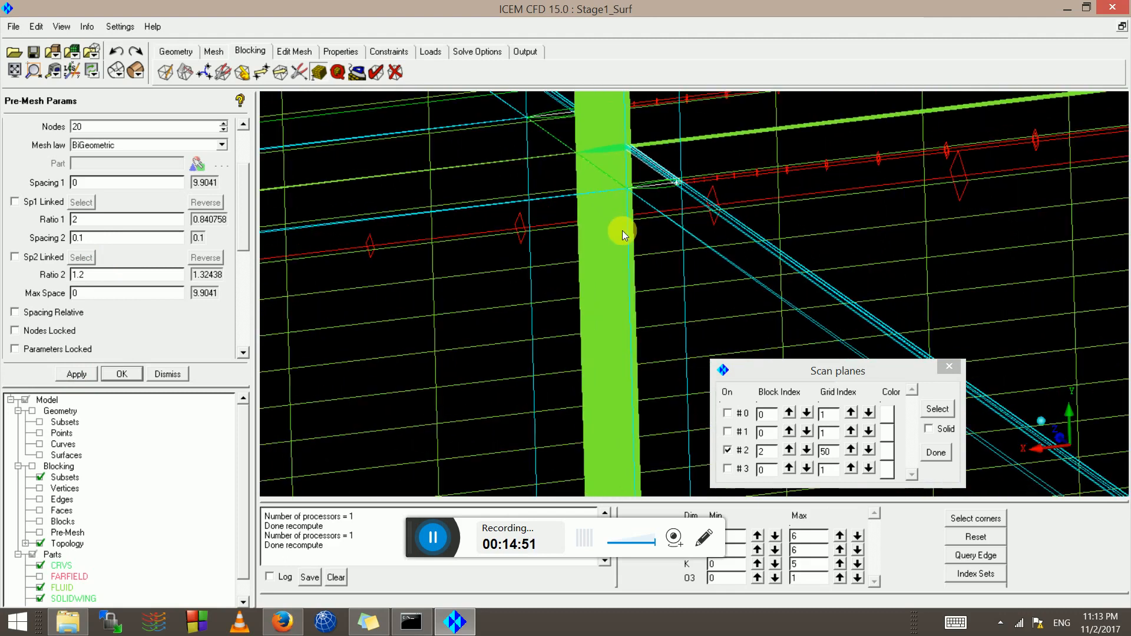
scroll(619, 225, up, 3)
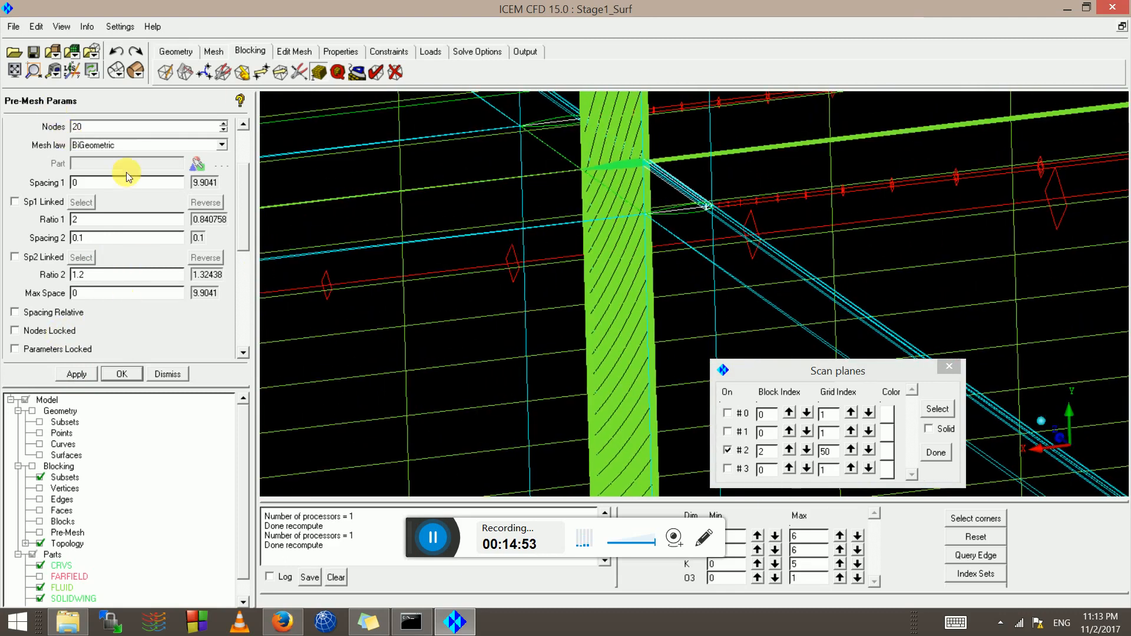
click(243, 126)
click(74, 159)
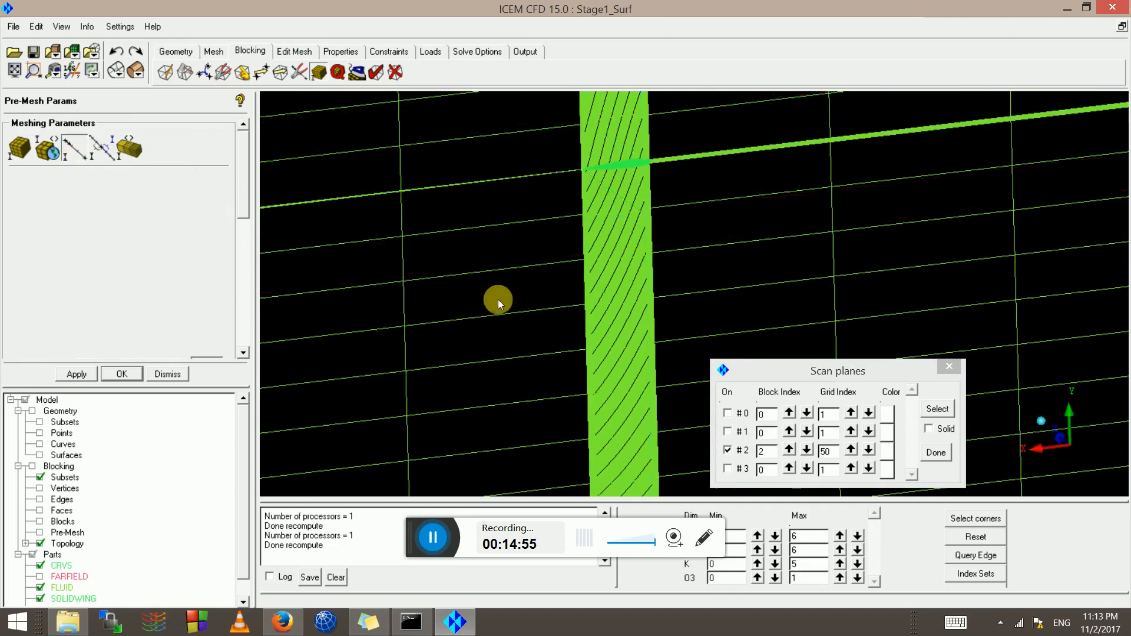
scroll(476, 300, down, 5)
Hide scan plane #2 and give edge 195 196 a 0.1 spacing with ratio 1.2
click(489, 242)
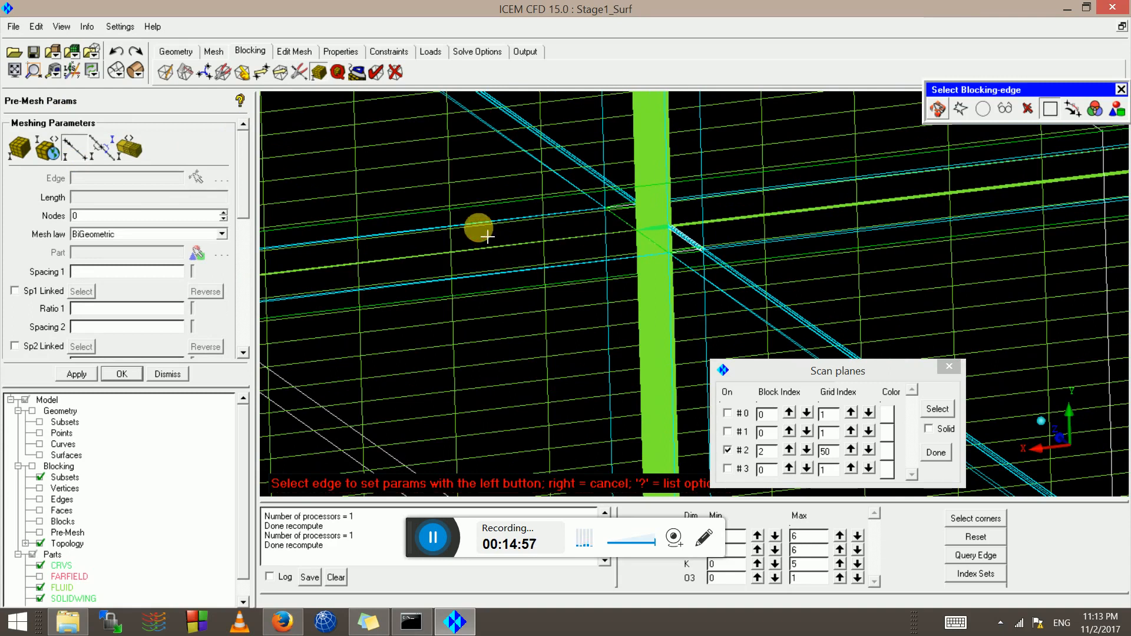
click(730, 452)
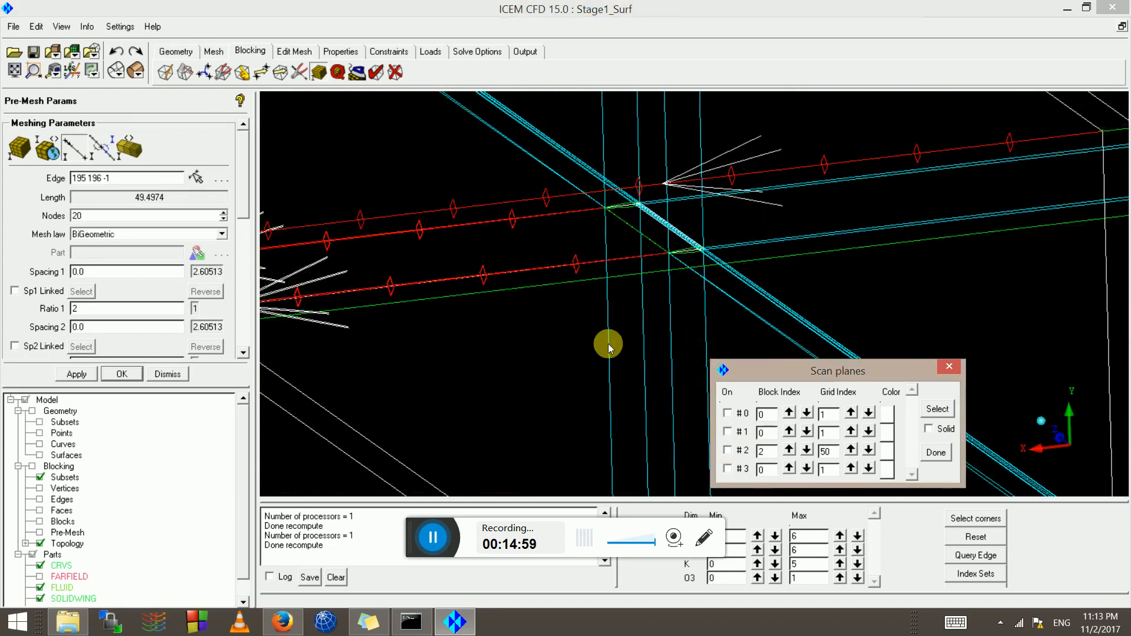
drag(631, 313, 495, 345)
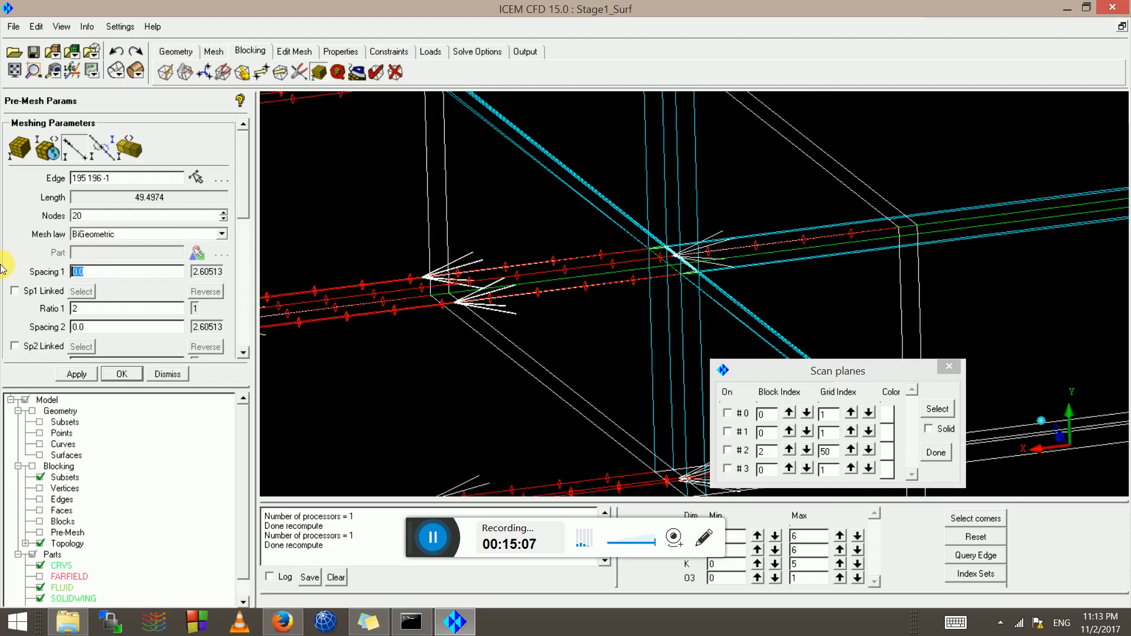
double_click(83, 308)
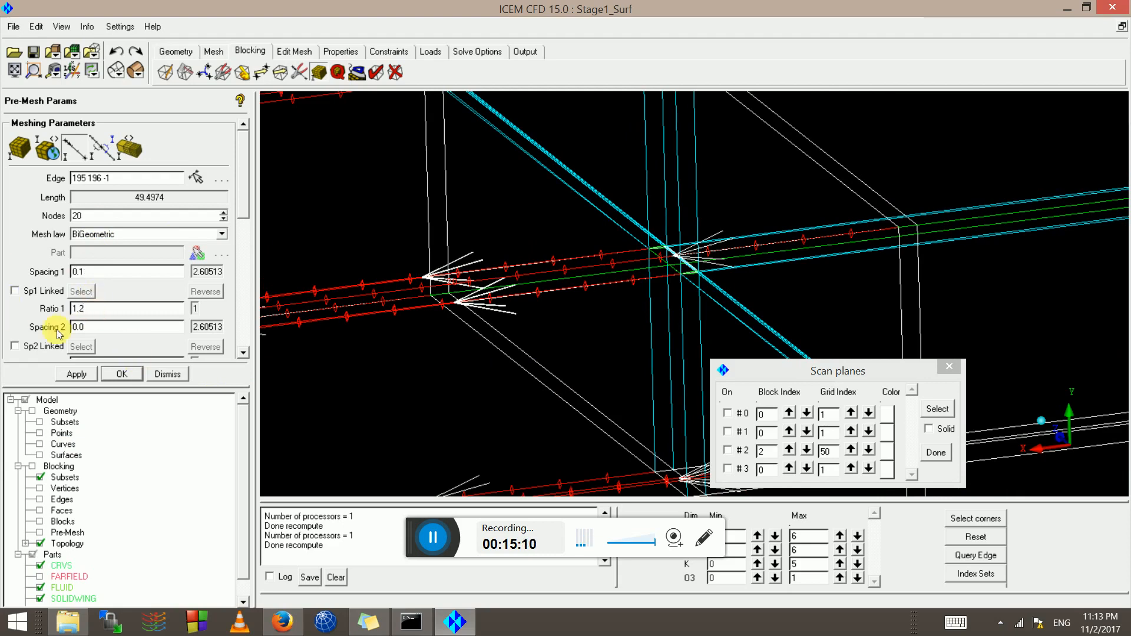
click(78, 374)
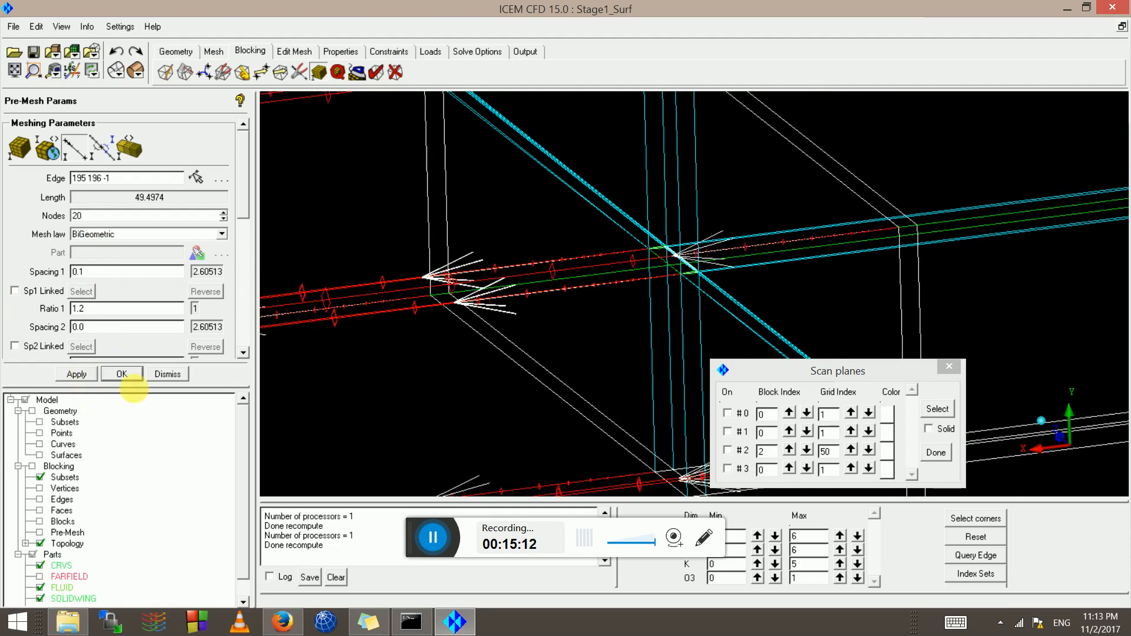
Give edge 189 195 a spacing 2 of 0.1 with ratio 2 of 1.1
scroll(650, 295, up, 9)
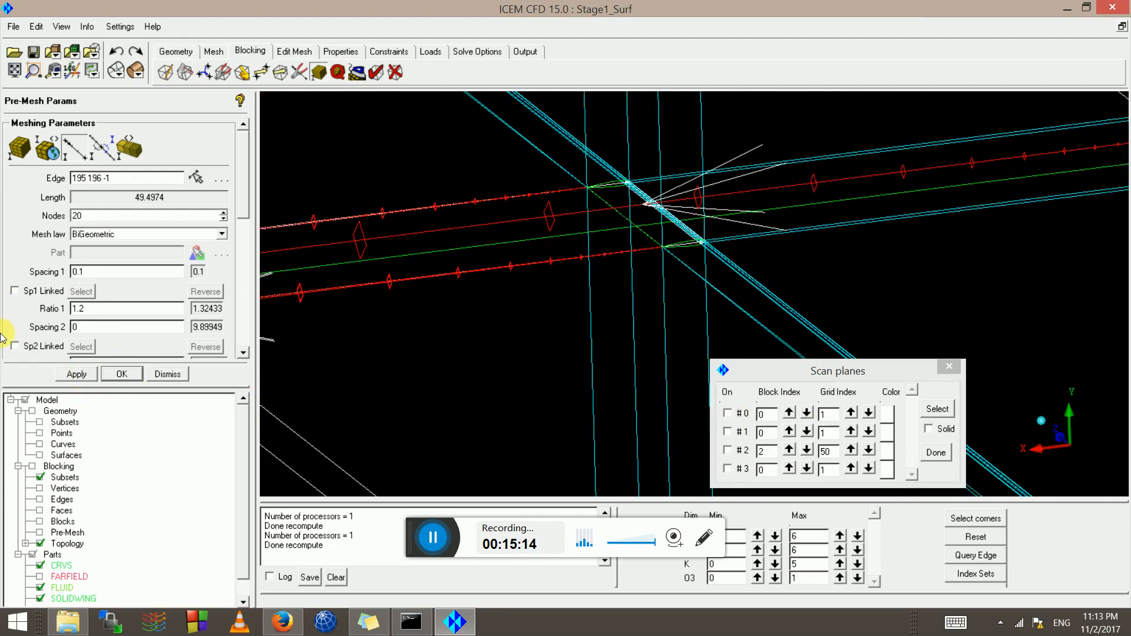
click(75, 147)
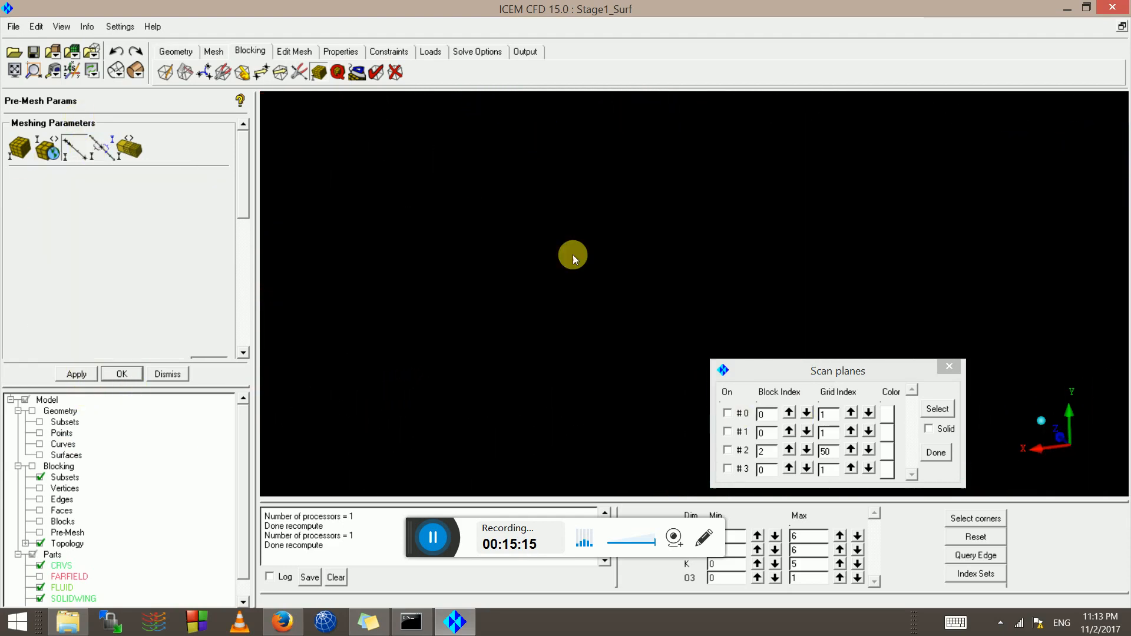
click(648, 384)
drag(636, 374, 690, 389)
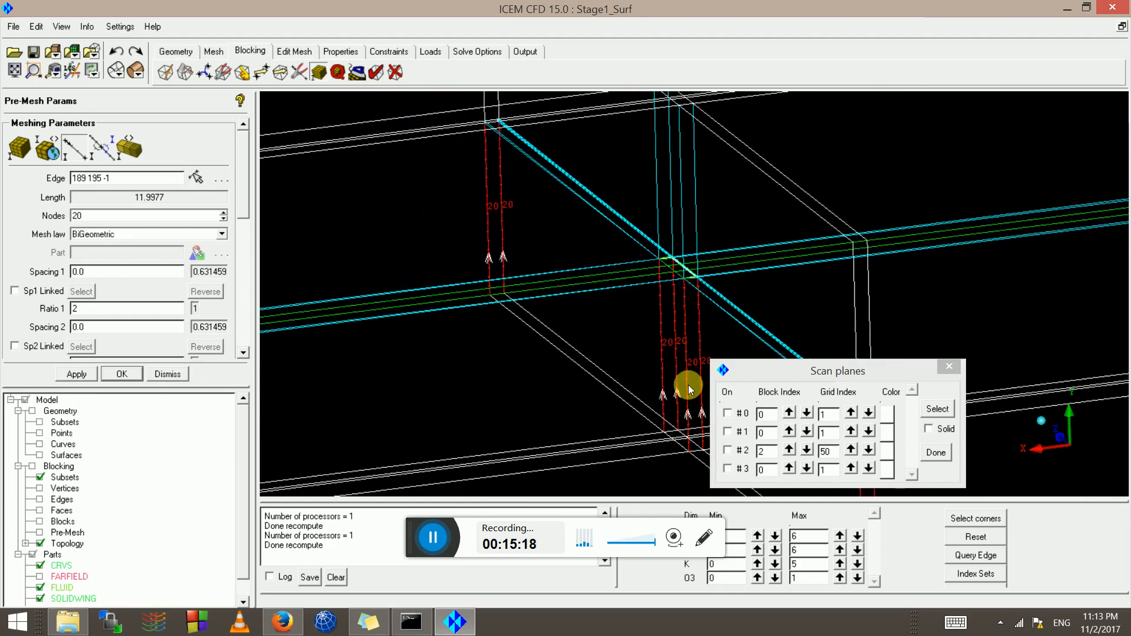
drag(239, 217, 239, 253)
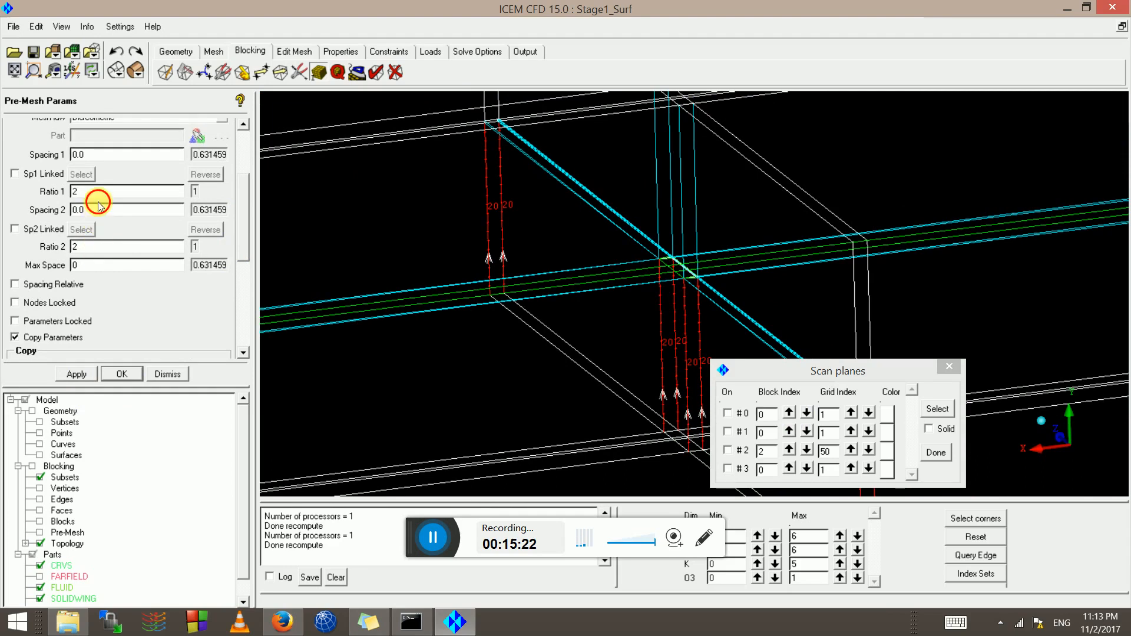
double_click(98, 207)
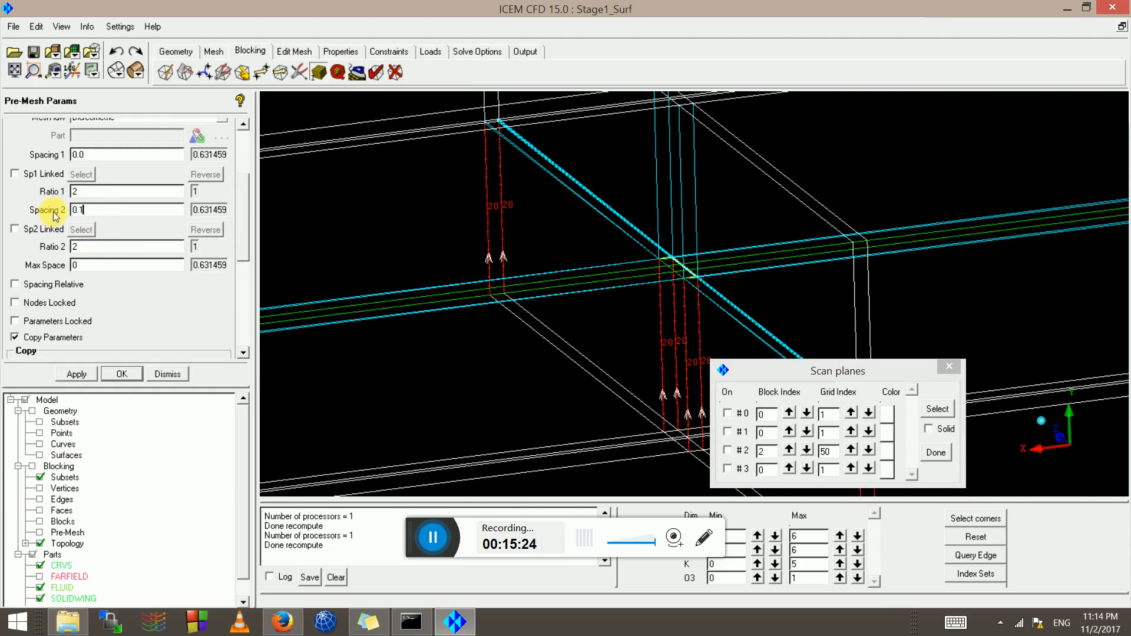
double_click(97, 246)
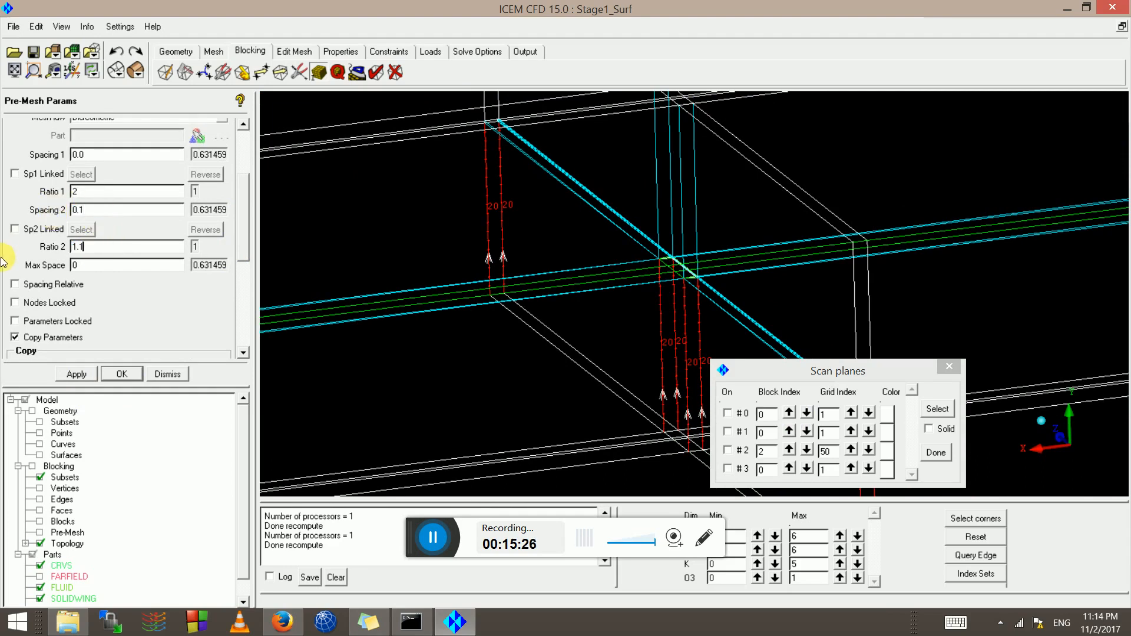
click(76, 374)
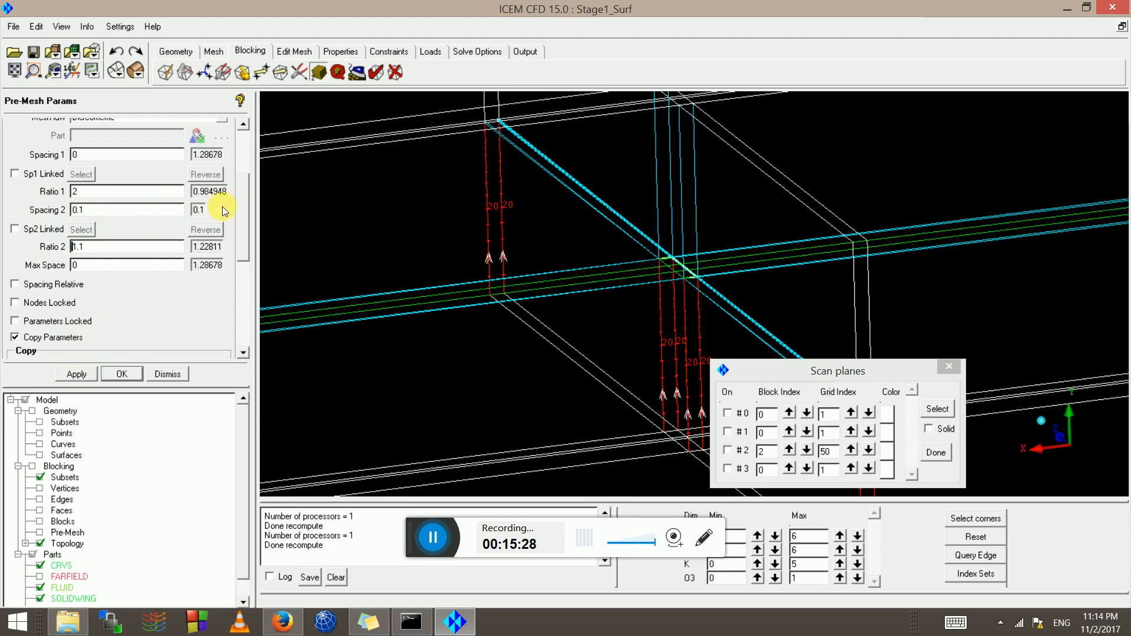
Set edge 165 171 to spacing 1 of 0.1 and ratio 1 of 1.1
scroll(243, 132, up, 3)
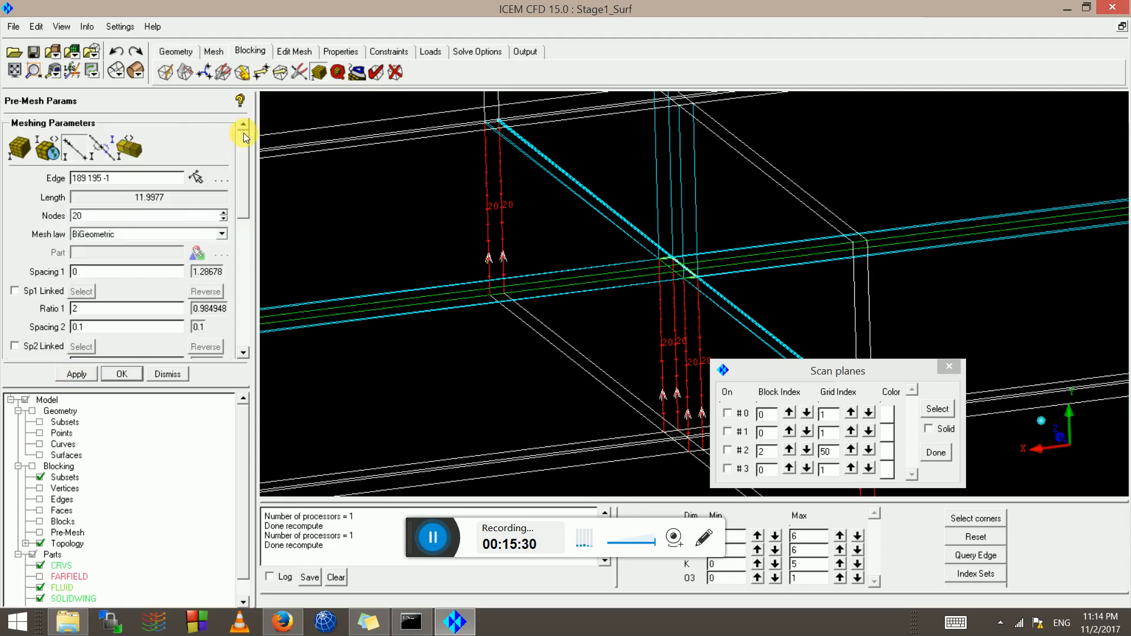
click(76, 147)
click(671, 191)
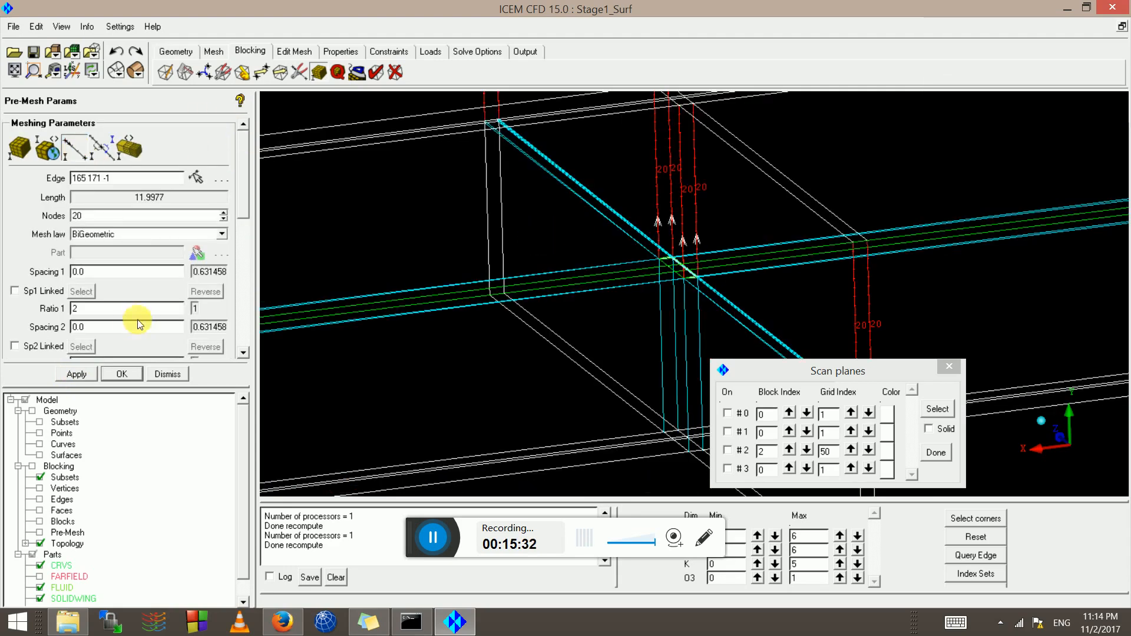
double_click(93, 270)
text(0.1)
double_click(76, 308)
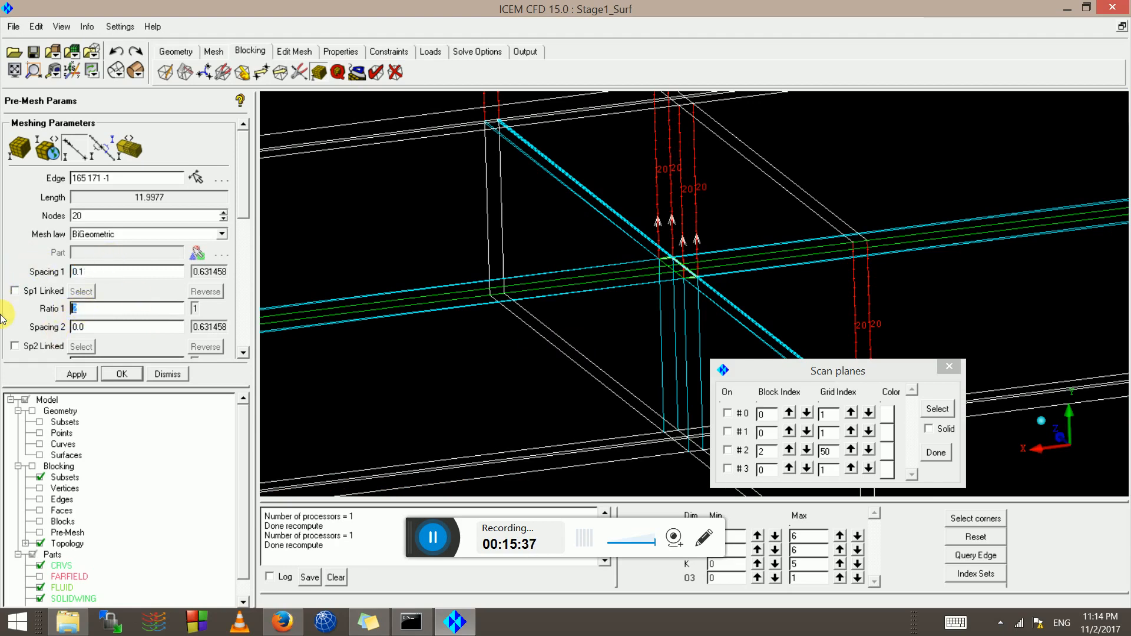
text(1.1)
click(77, 373)
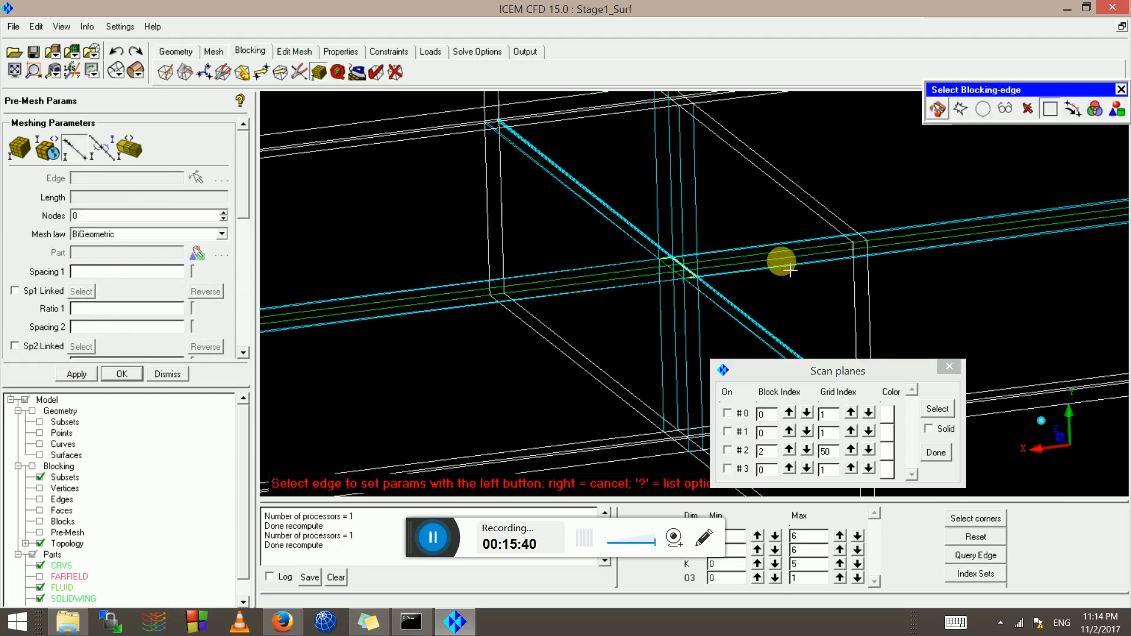
Check the spacing settings of edges 86 41, 163 164 and 153 159
click(781, 256)
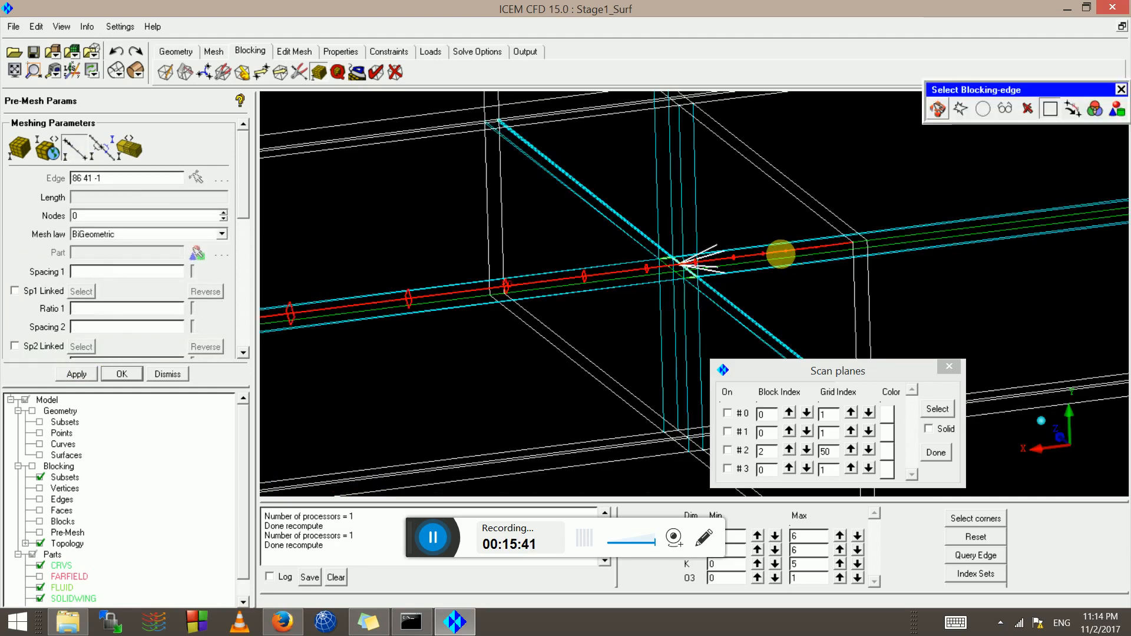
click(81, 154)
click(954, 244)
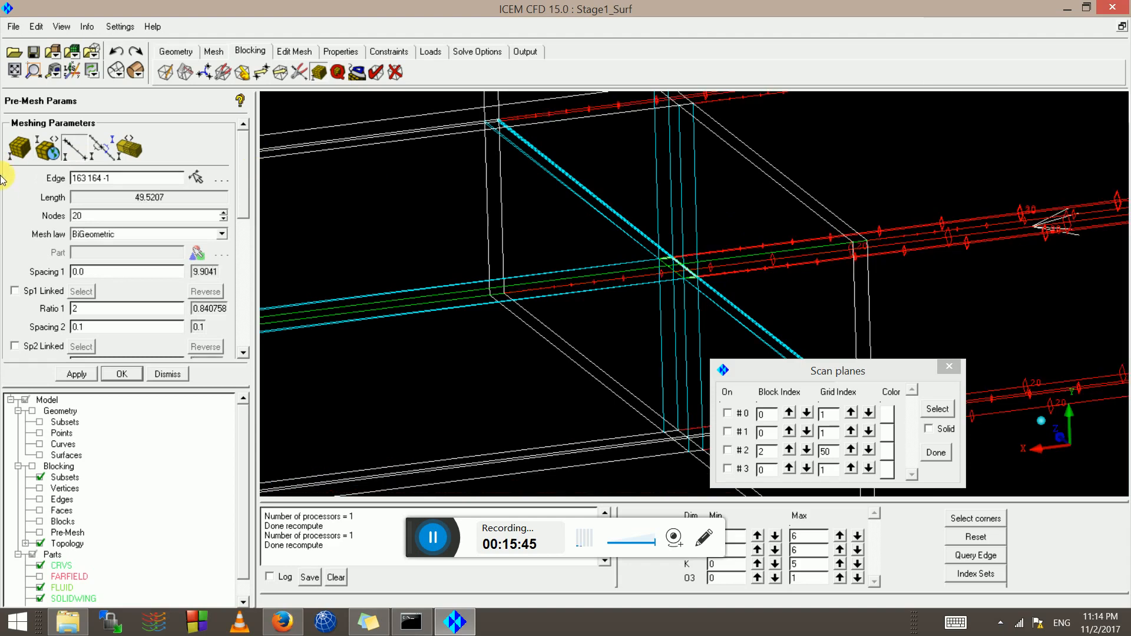
click(83, 148)
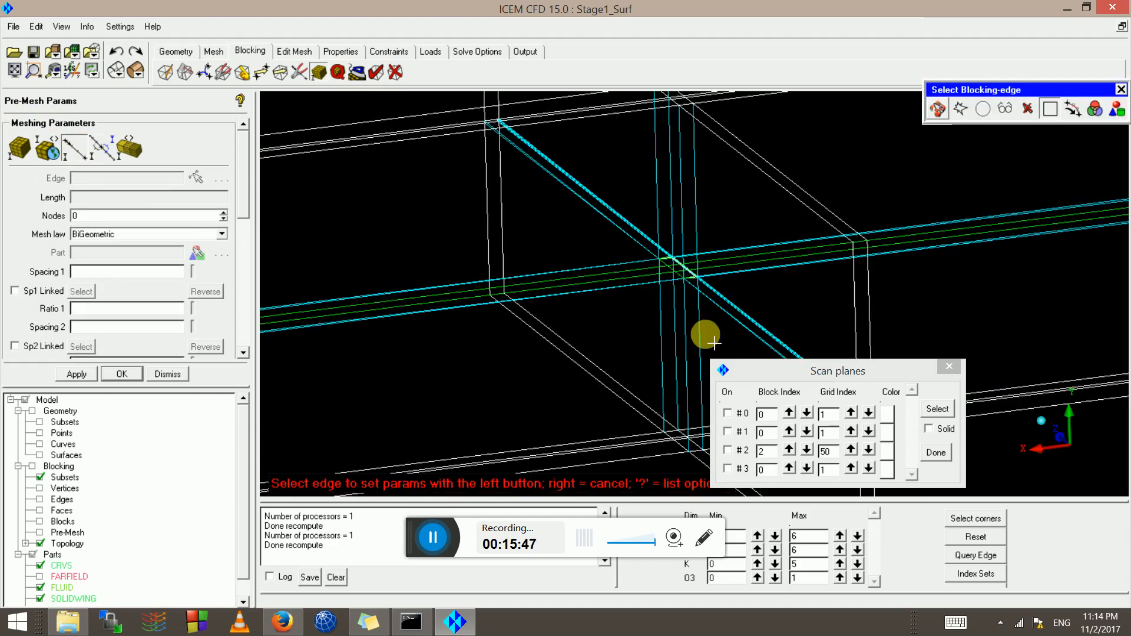
click(683, 347)
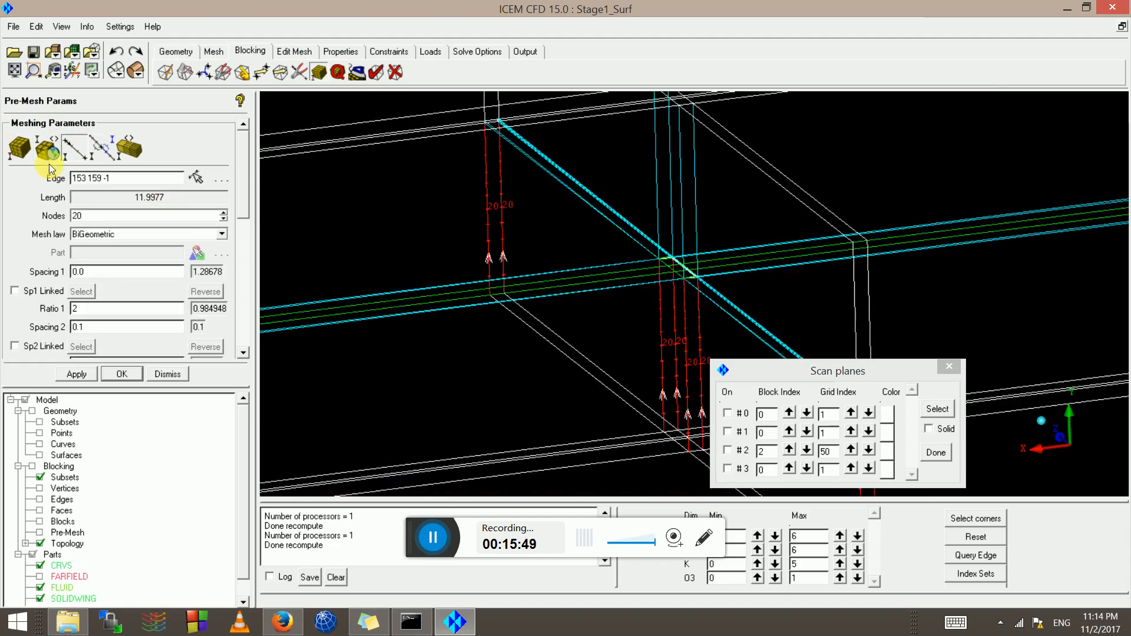
Give edge 195 135 a spacing 1 of 0.1 with ratio 1 of 1.1
click(108, 158)
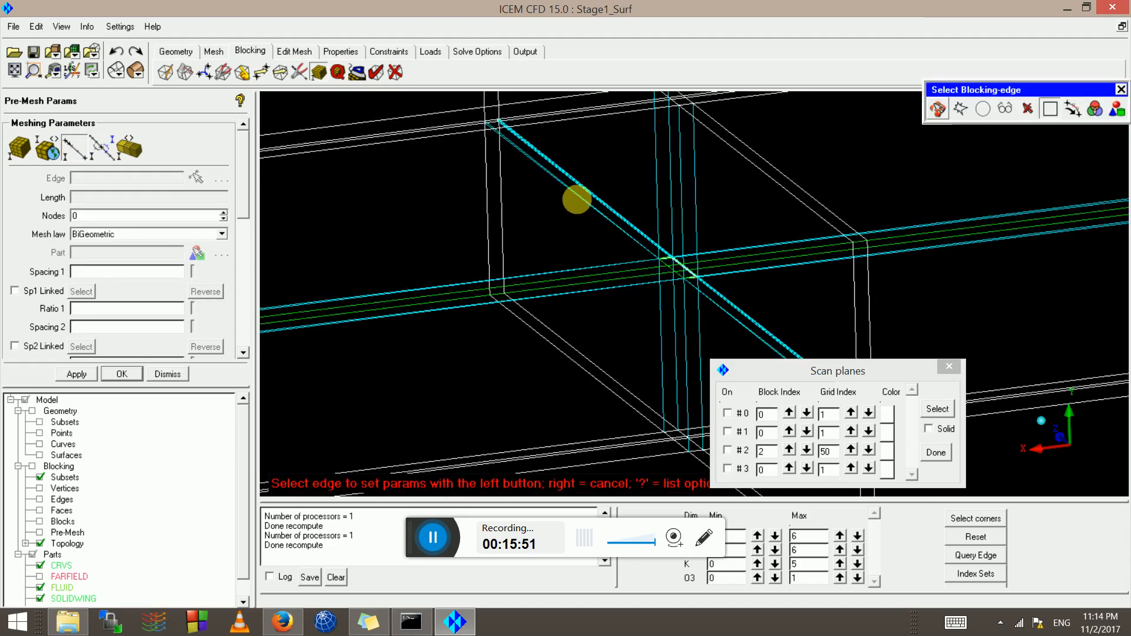
click(577, 201)
scroll(589, 235, up, 5)
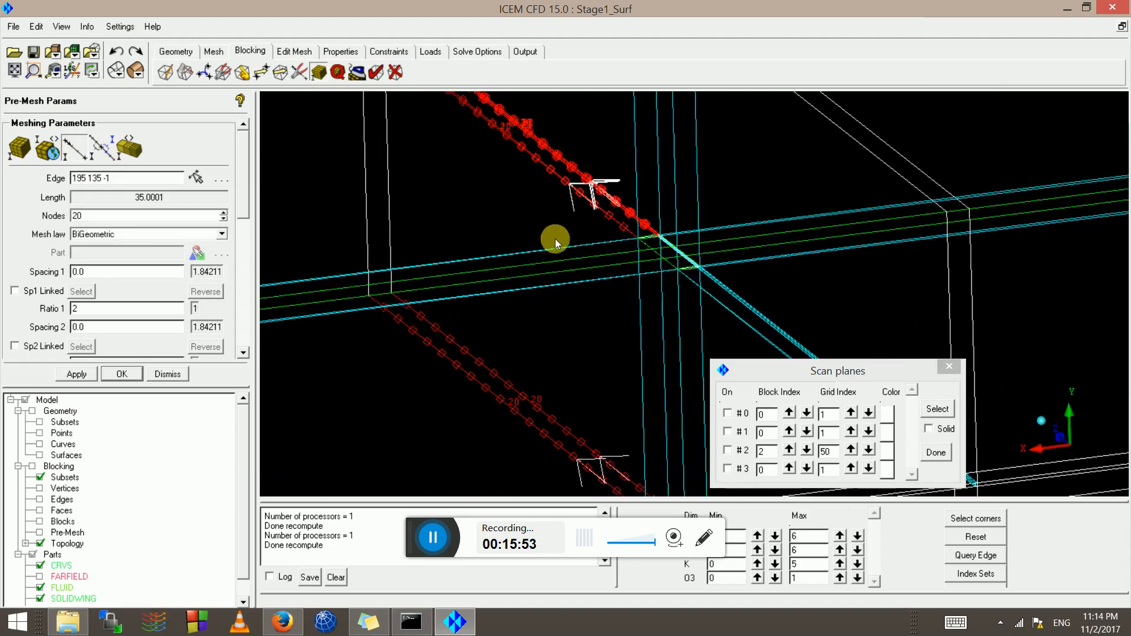
double_click(109, 272)
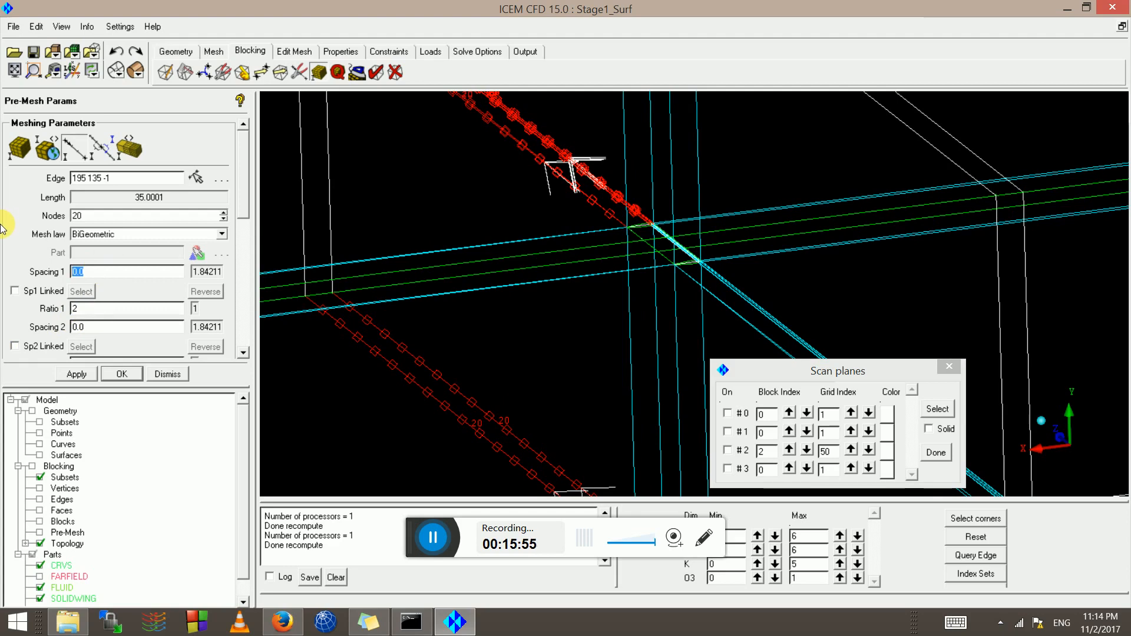
double_click(85, 308)
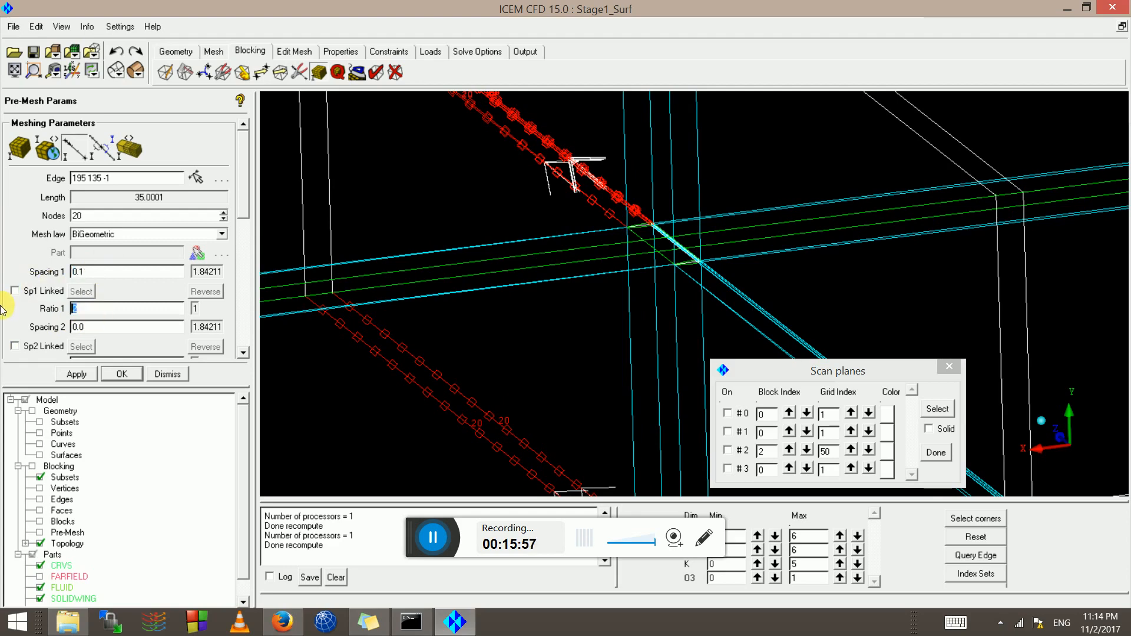
click(77, 374)
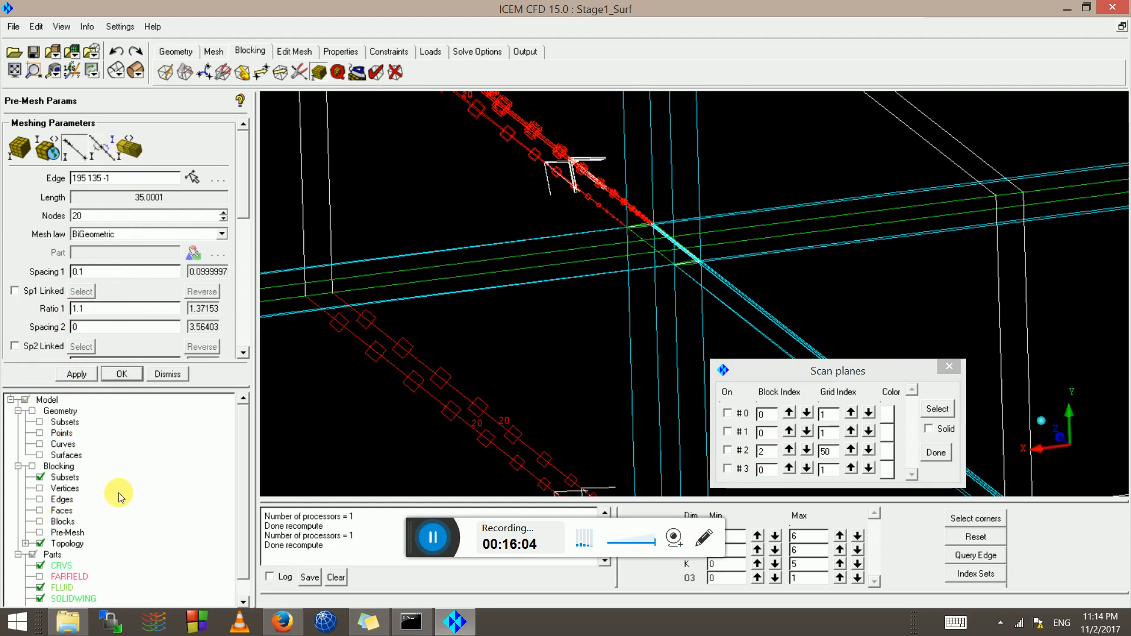
Select edge 261 268 to edit its meshing parameters
click(80, 143)
scroll(823, 271, down, 3)
click(729, 301)
scroll(626, 304, up, 6)
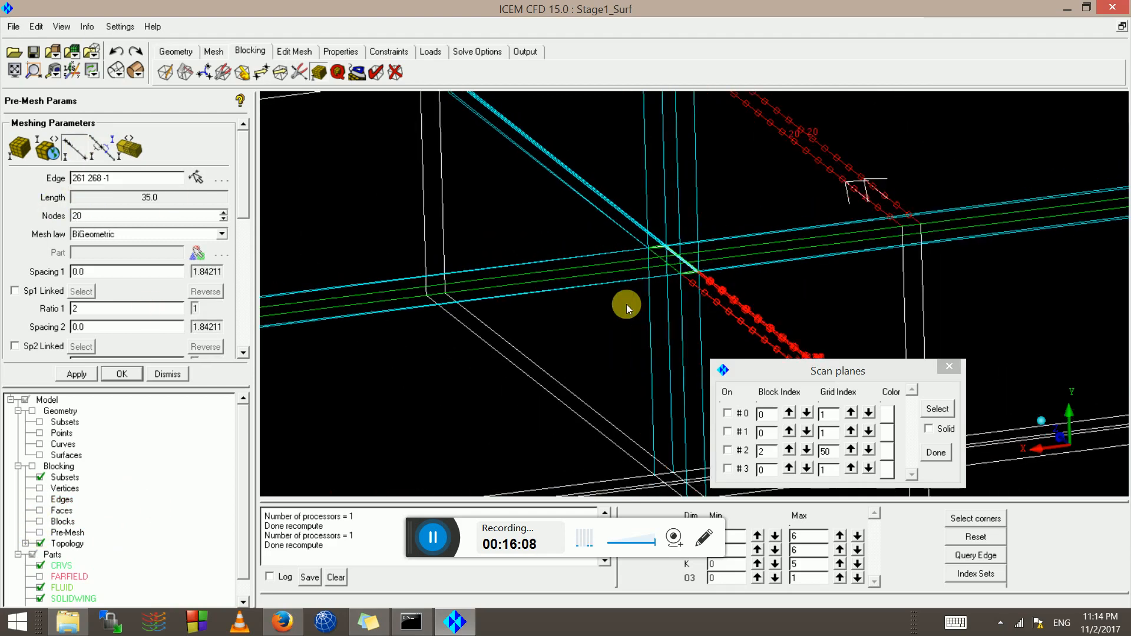
scroll(689, 303, up, 2)
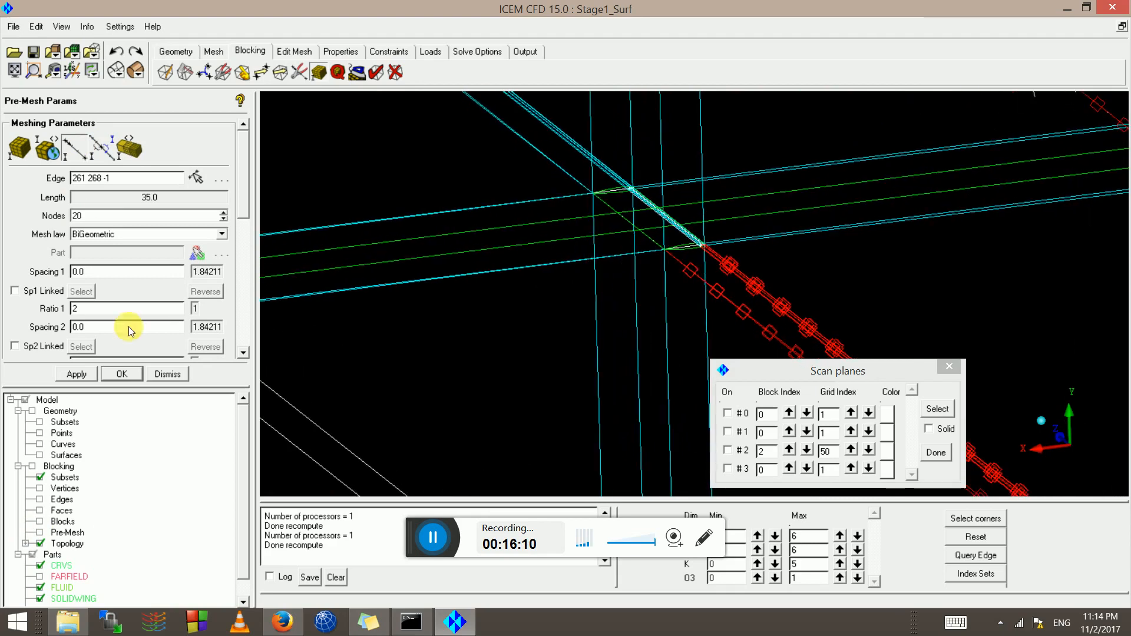
scroll(672, 261, up, 3)
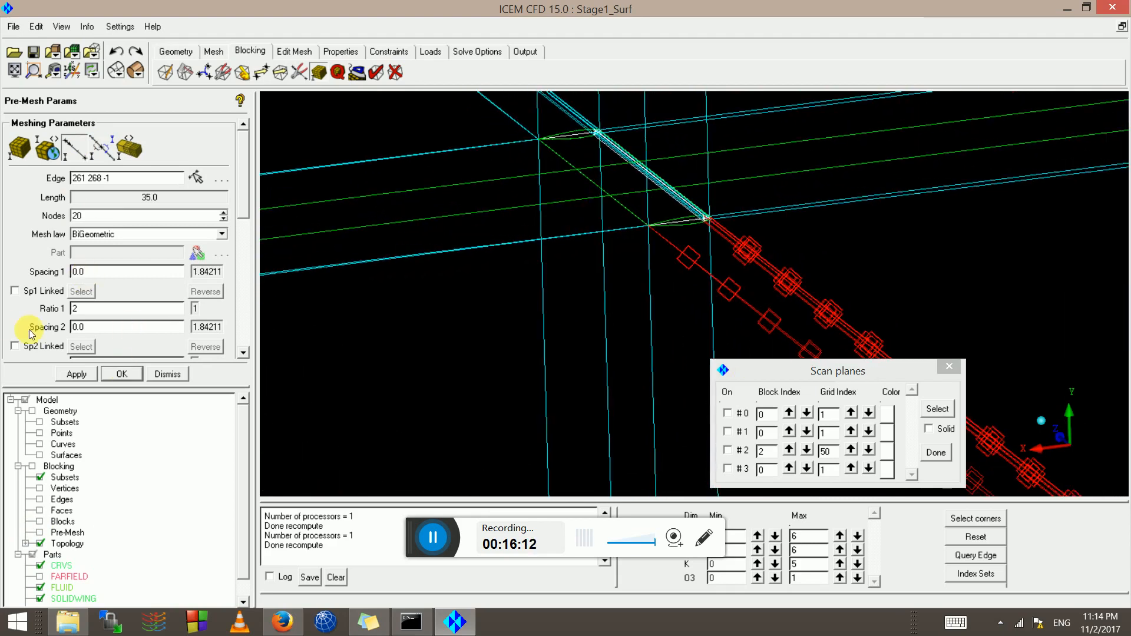
scroll(811, 284, down, 4)
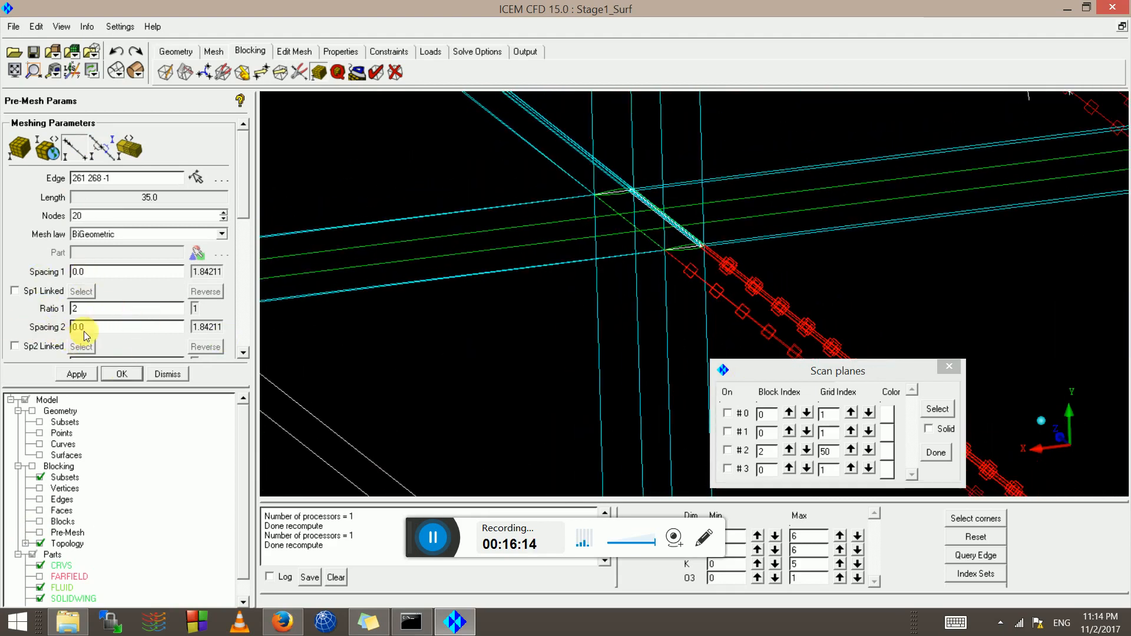
scroll(245, 345, down, 1)
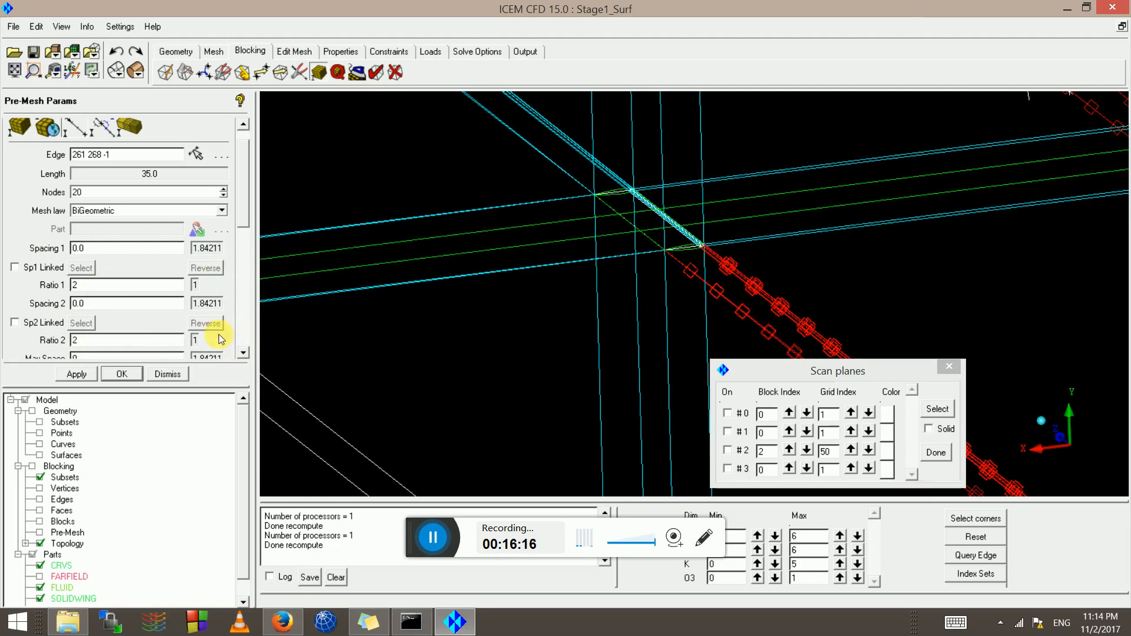
Set edge 261 268's Spacing 2 to 0.1 with ratio 1.2, then hide the blocking edges
double_click(105, 304)
text(0.1)
double_click(83, 340)
click(77, 375)
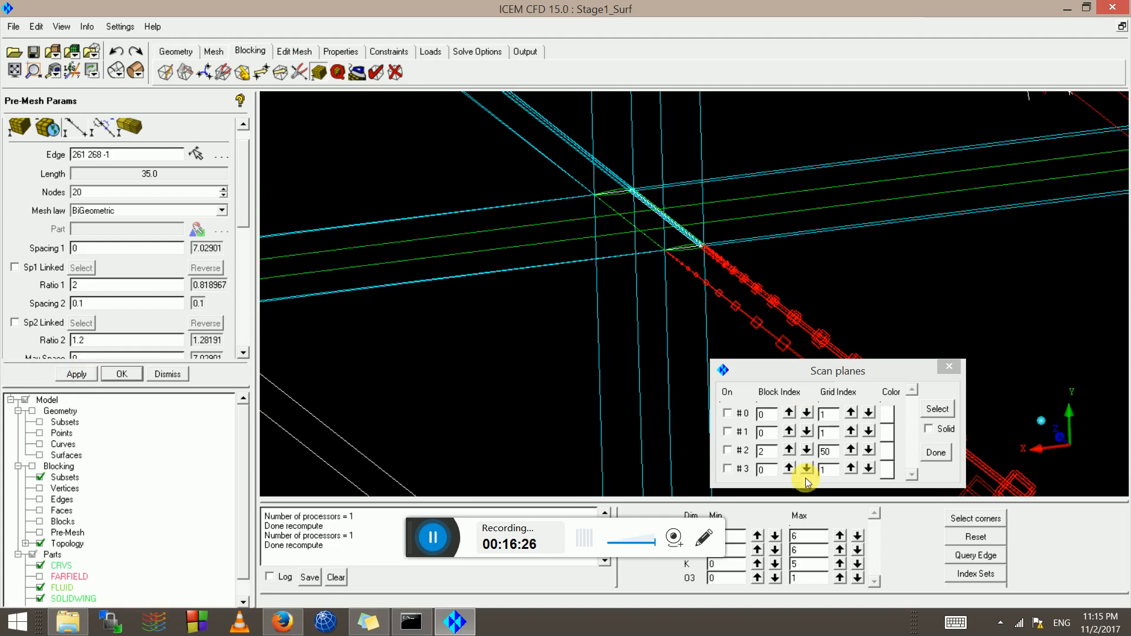
scroll(747, 333, down, 2)
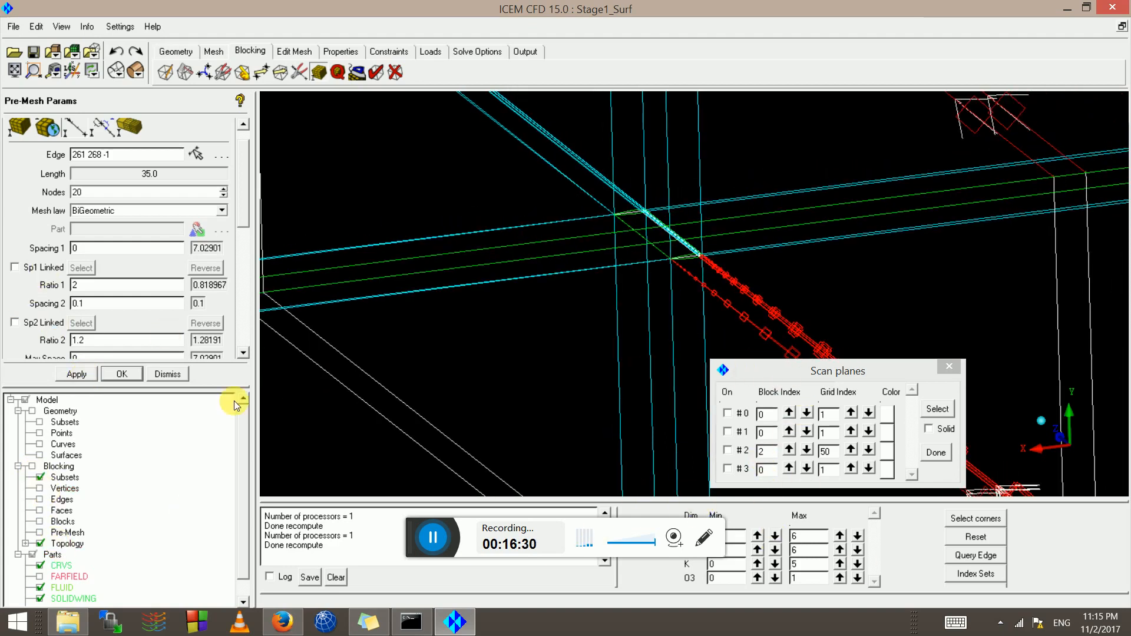
click(43, 494)
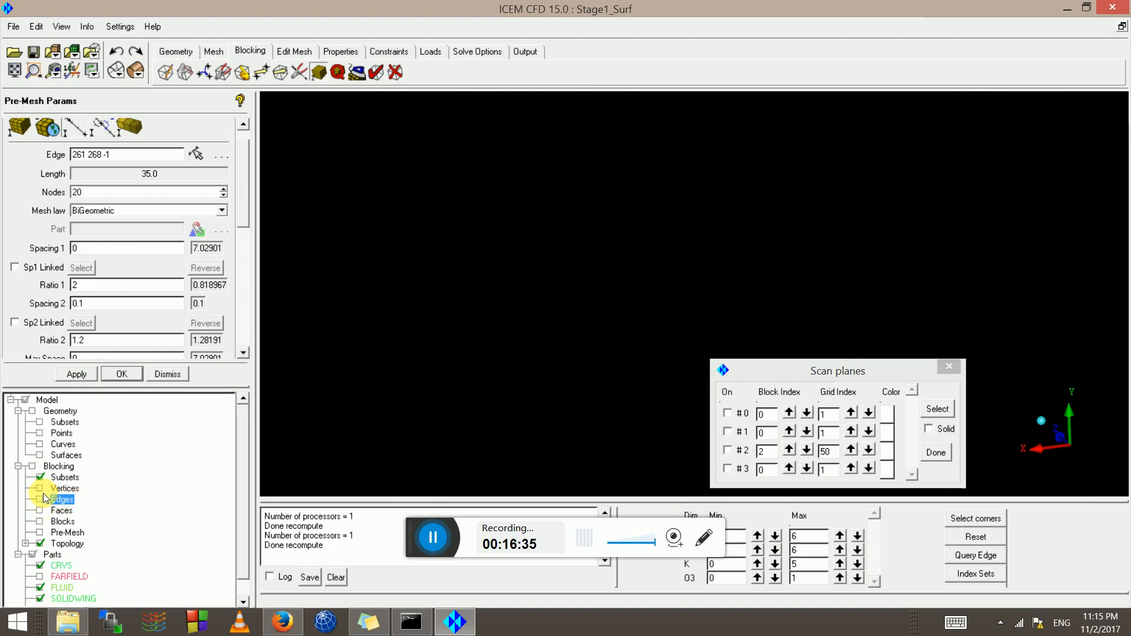
Show the recomputed pre-mesh on scan plane #2 and orbit to the airfoil's rounded end
click(736, 450)
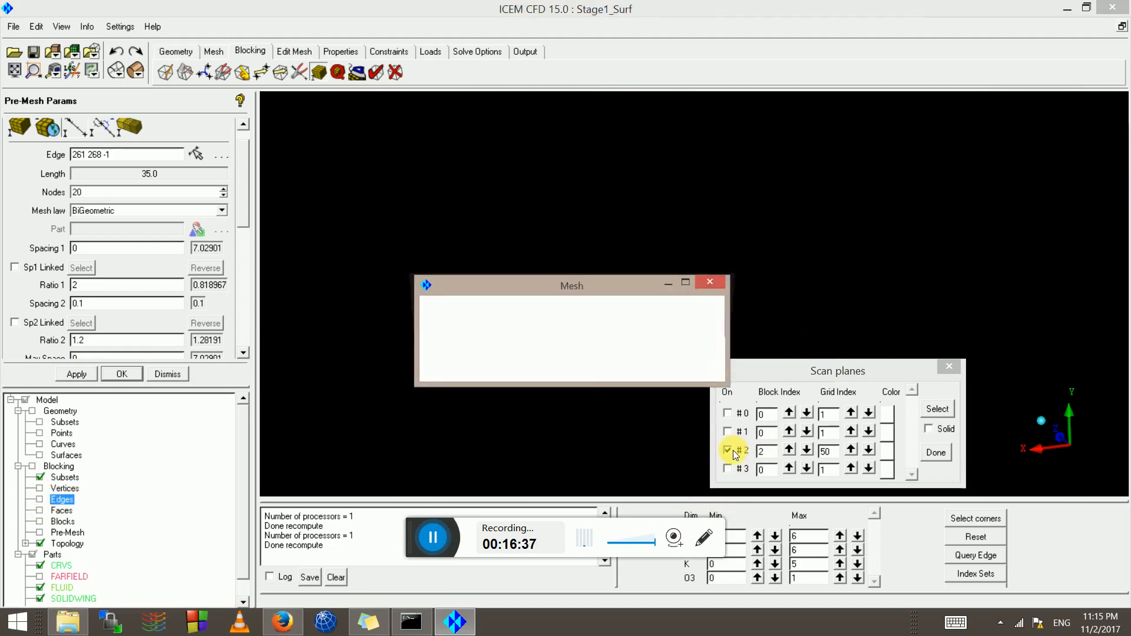
click(434, 365)
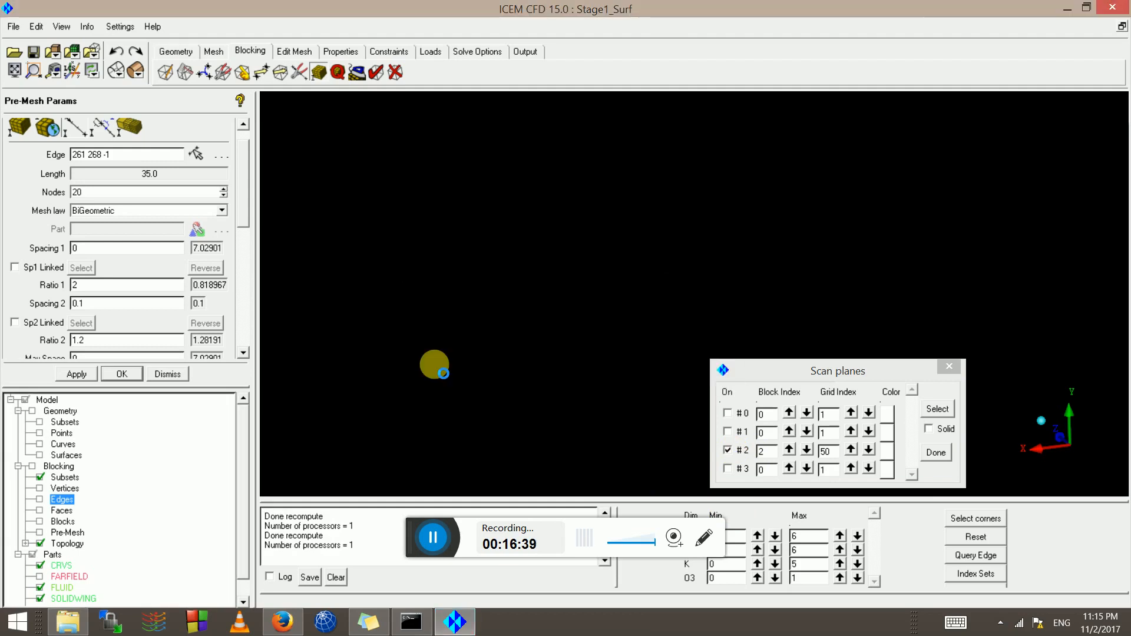
scroll(532, 276, up, 8)
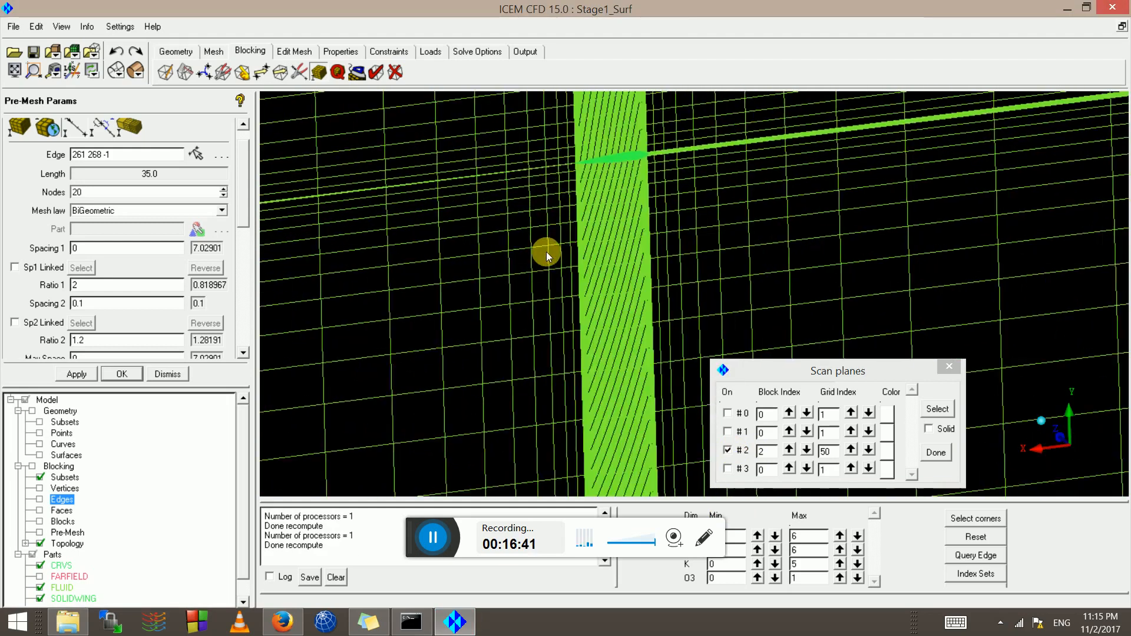
middle_drag(546, 252, 639, 403)
drag(638, 403, 599, 372)
scroll(600, 372, up, 6)
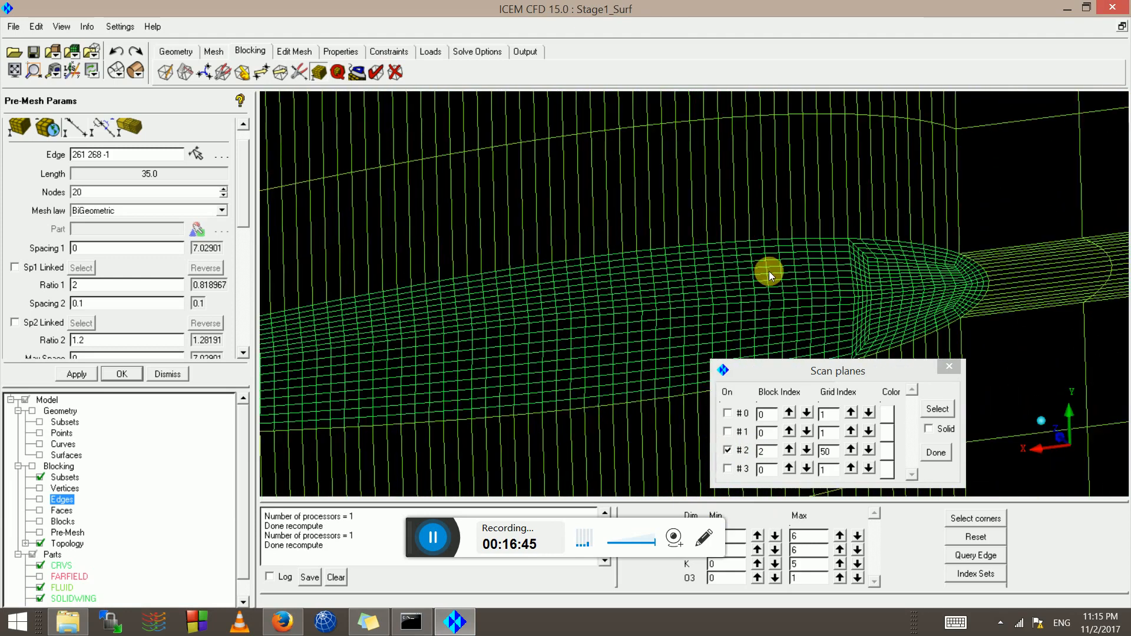
middle_drag(768, 271, 343, 256)
drag(343, 255, 549, 219)
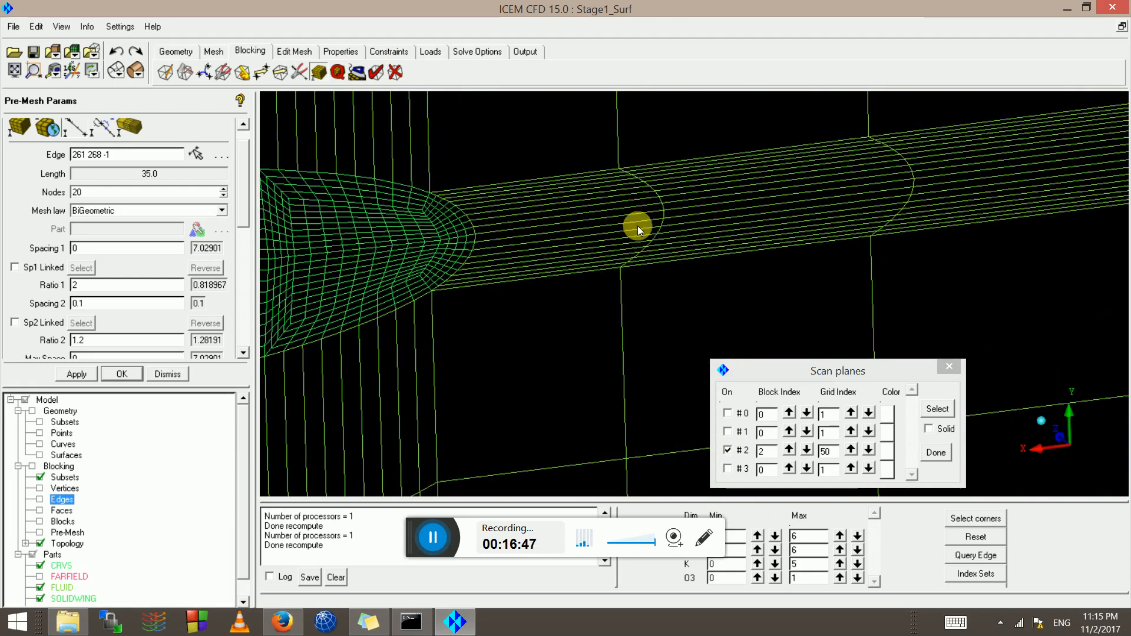
scroll(638, 229, up, 4)
middle_drag(417, 266, 591, 304)
Zoom around the airfoil section mesh from above, then close the scan-plane display
scroll(568, 251, up, 2)
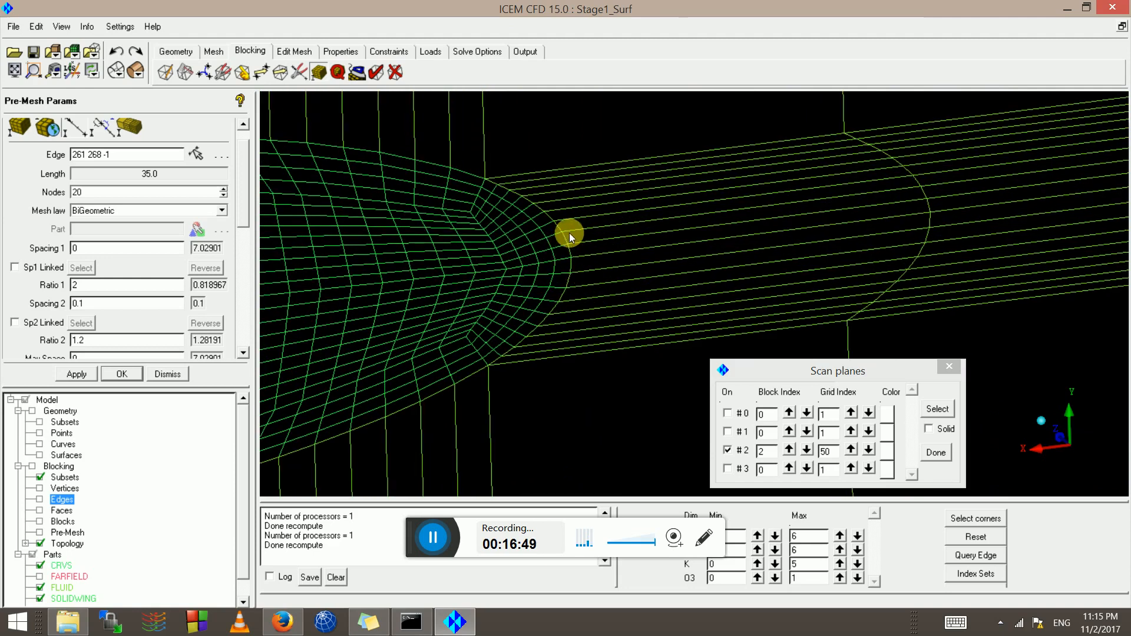
scroll(569, 235, up, 1)
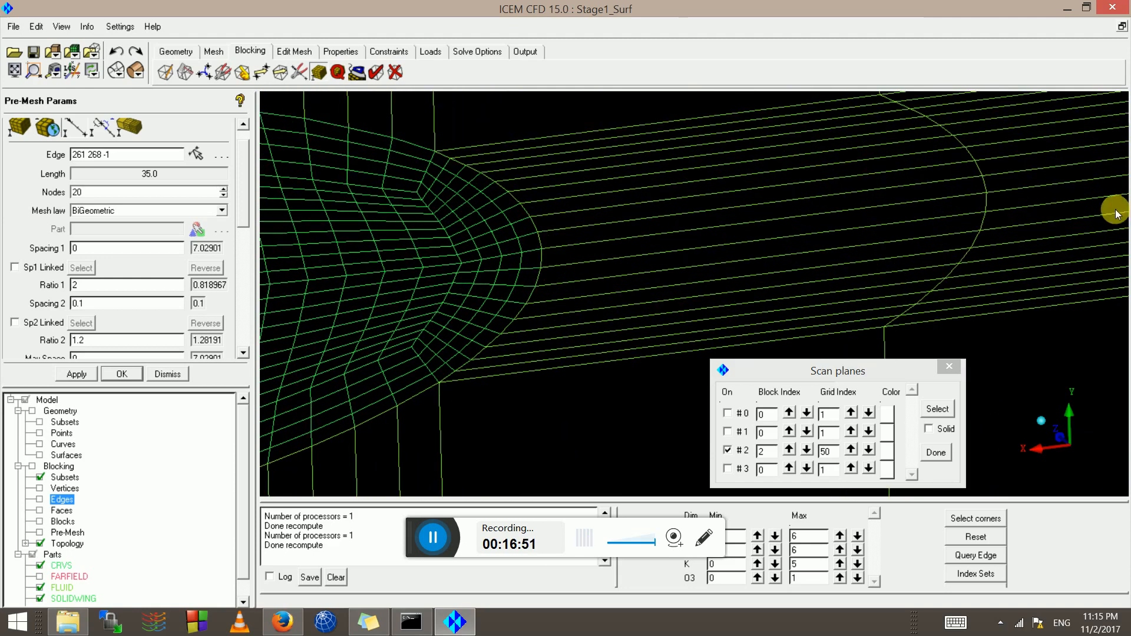
scroll(548, 341, down, 4)
scroll(628, 247, down, 8)
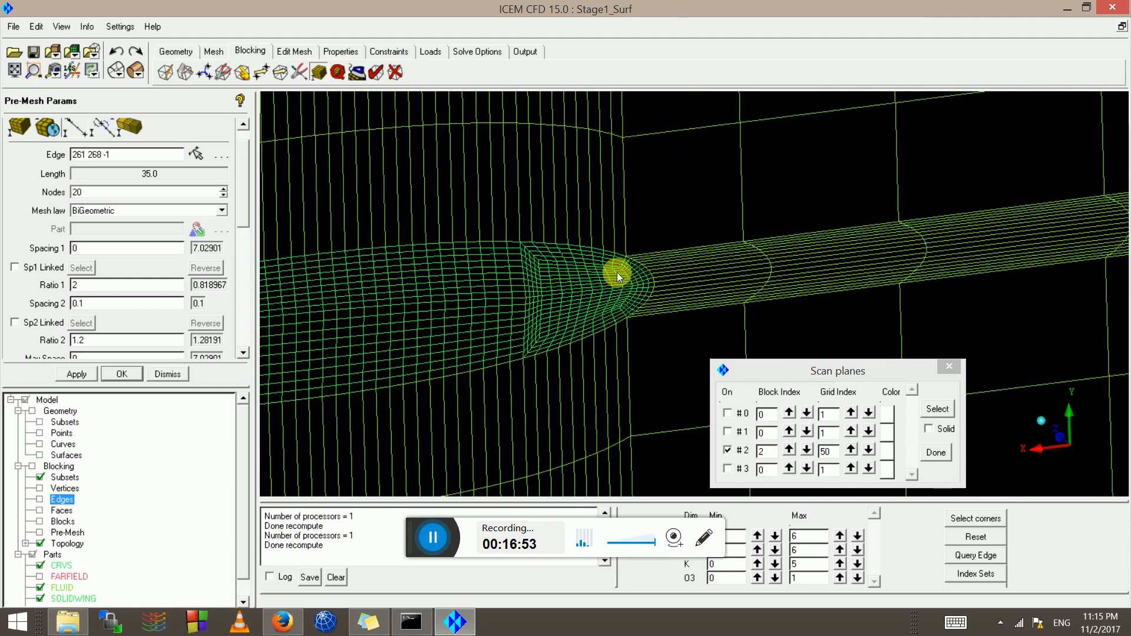
scroll(624, 345, down, 8)
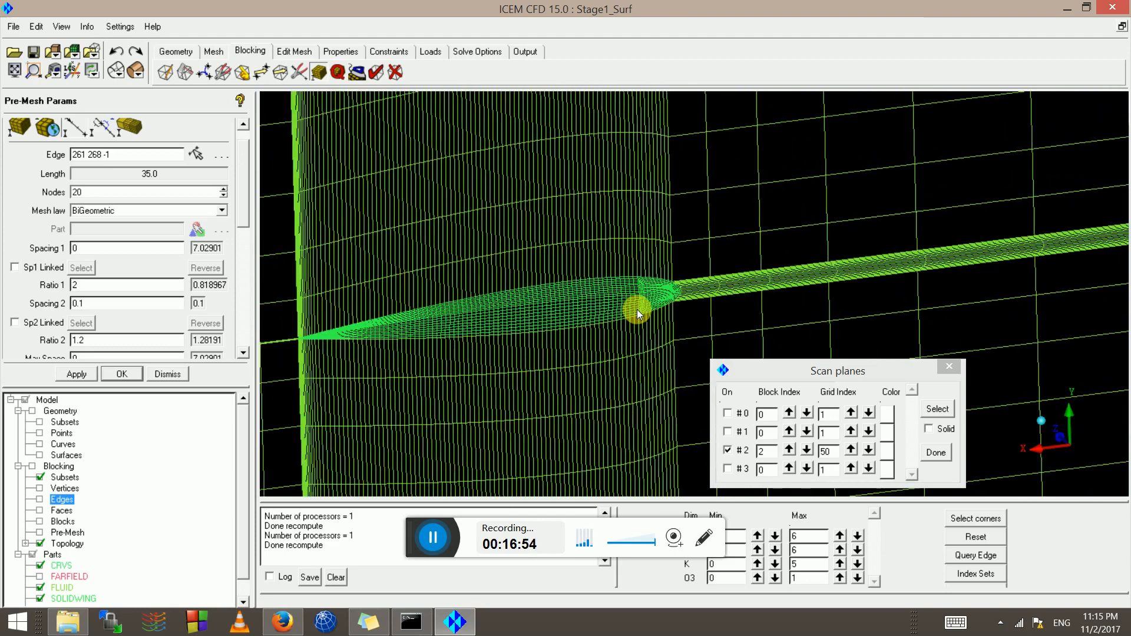
scroll(674, 289, down, 8)
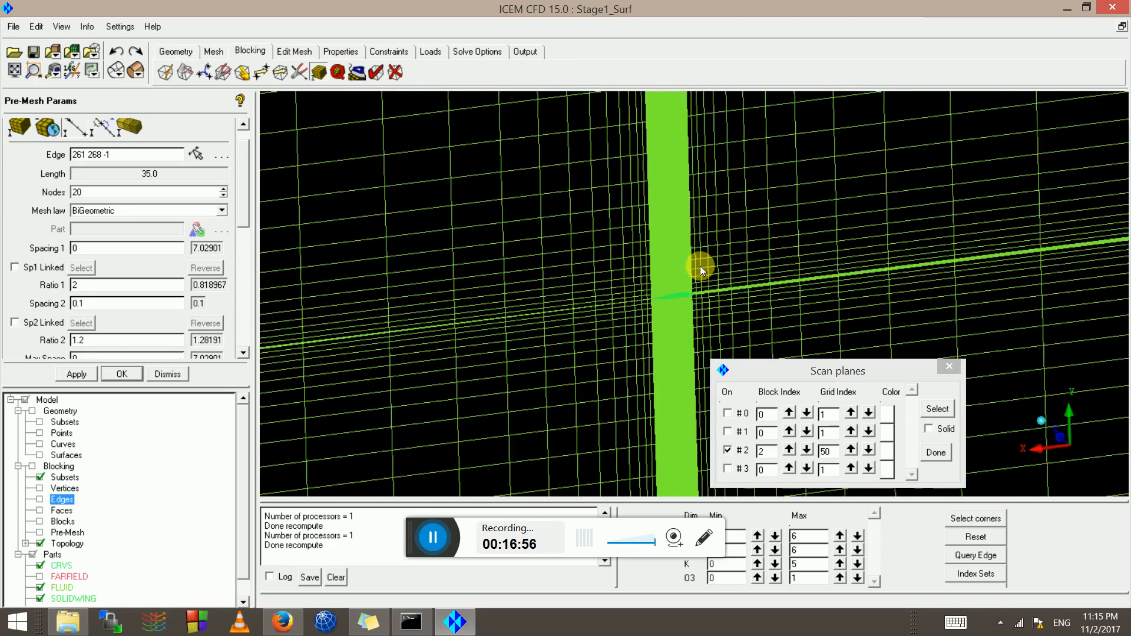
scroll(859, 277, down, 2)
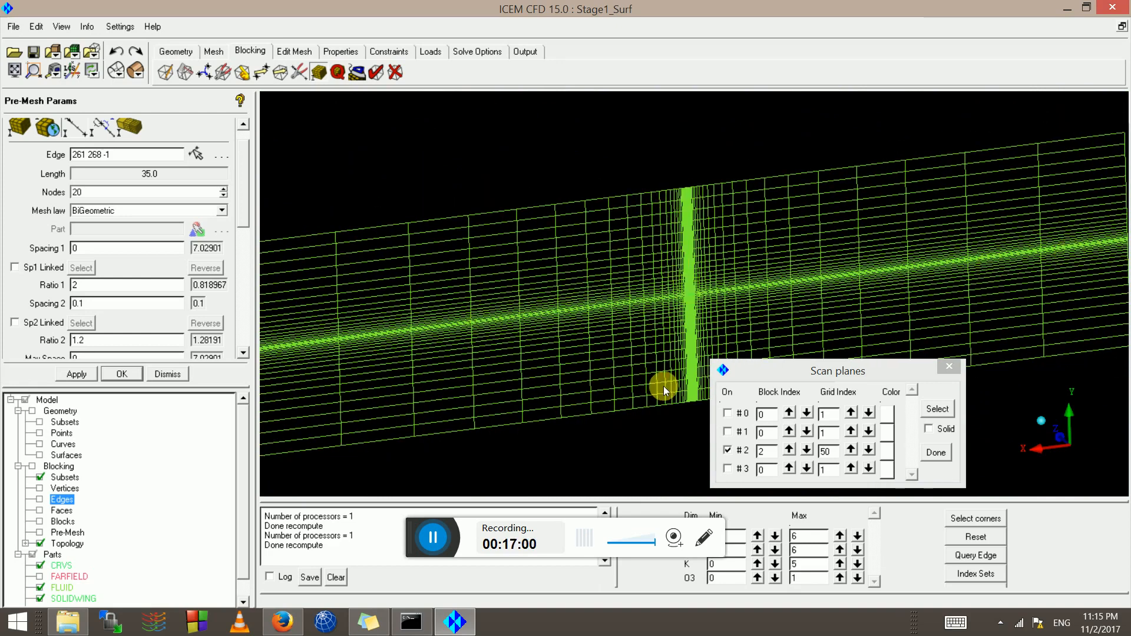
scroll(669, 309, up, 10)
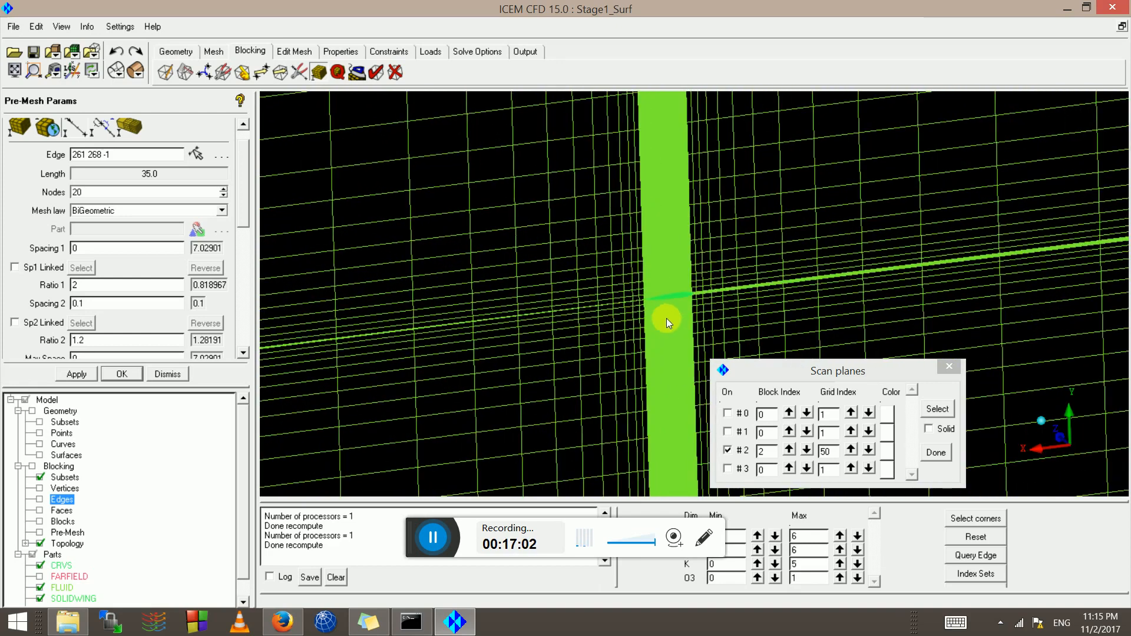
scroll(666, 318, up, 10)
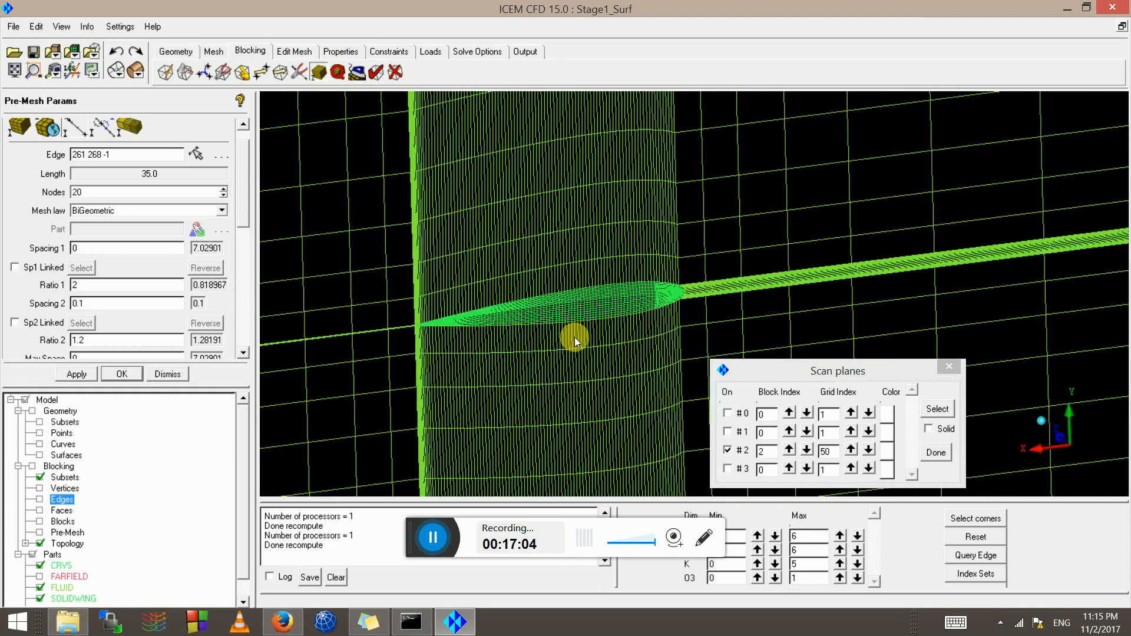
drag(574, 337, 528, 299)
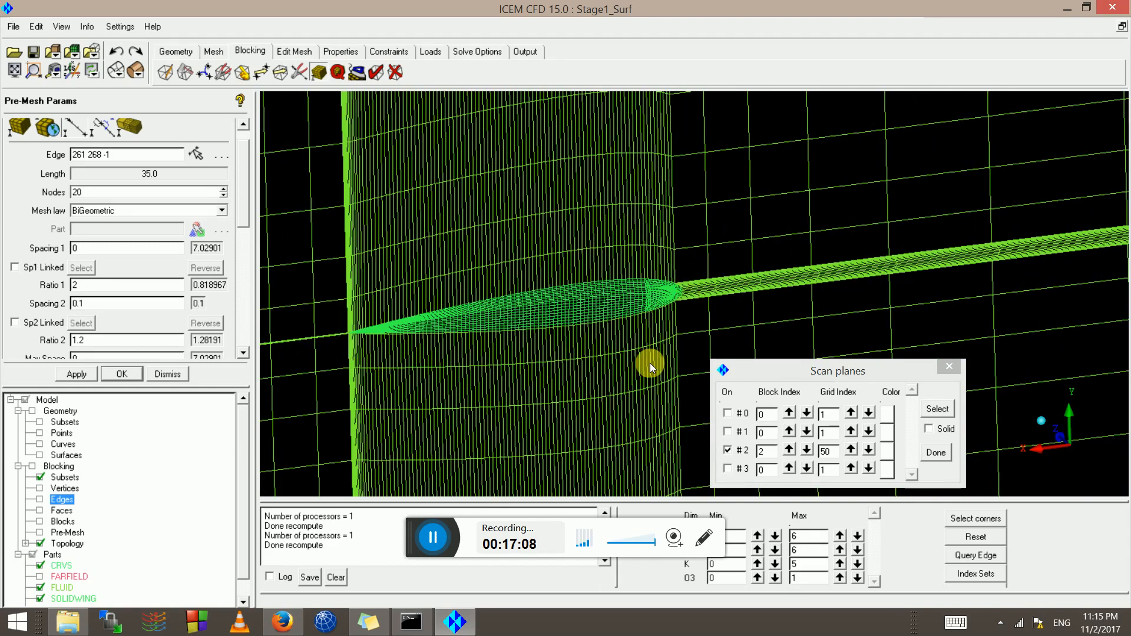
scroll(677, 277, up, 8)
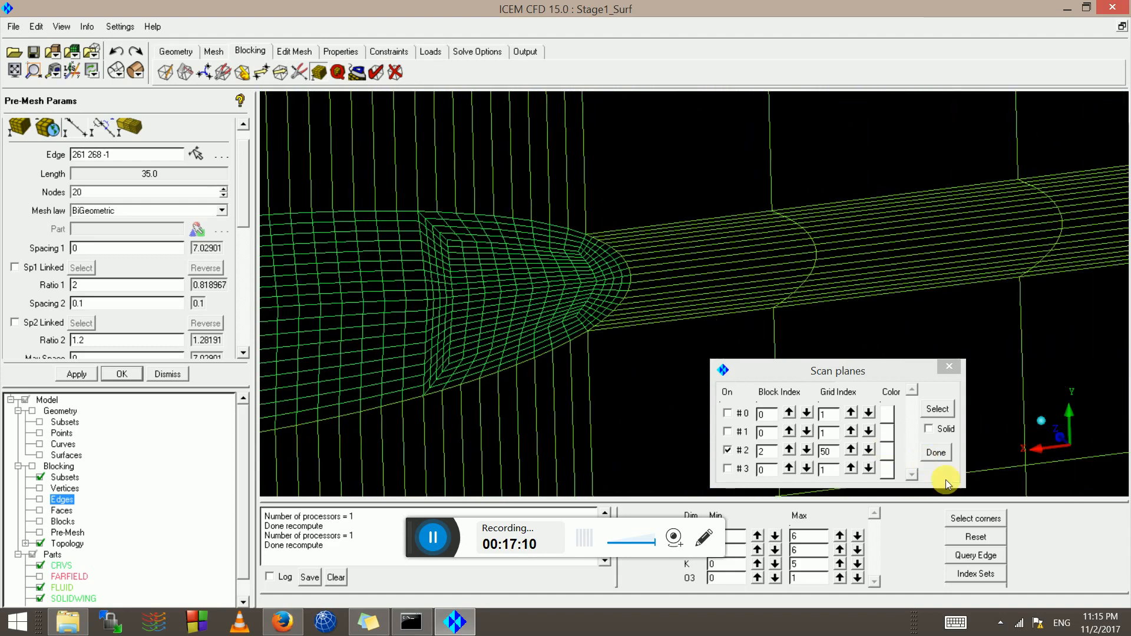
click(935, 452)
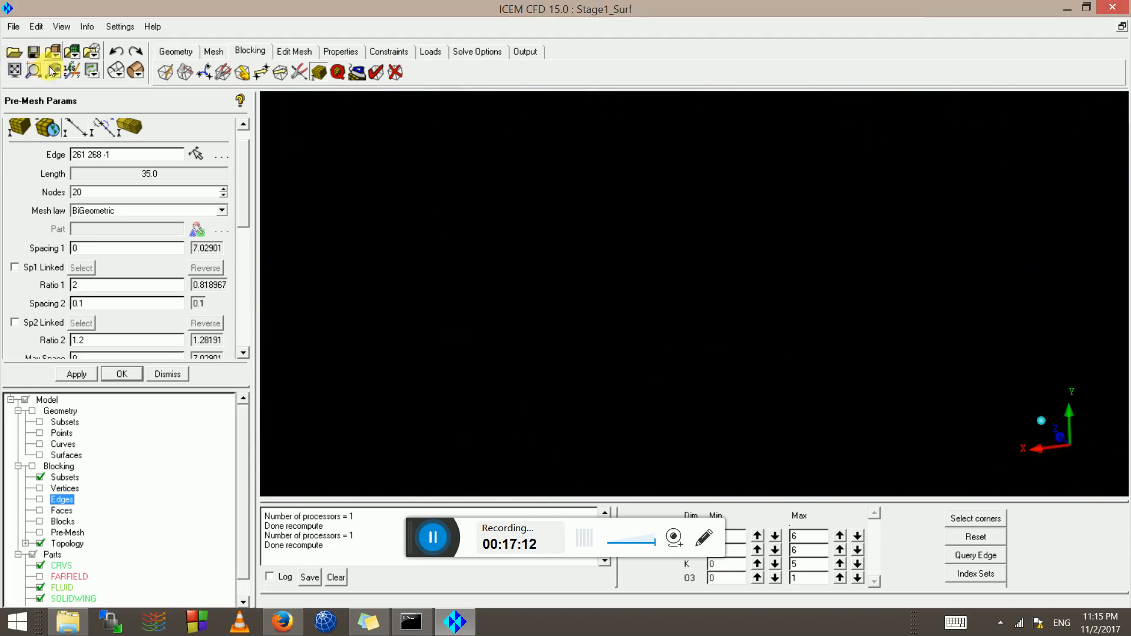
Fit and orbit the blocking wireframe to inspect it, then bring up the Split Block tools
click(14, 70)
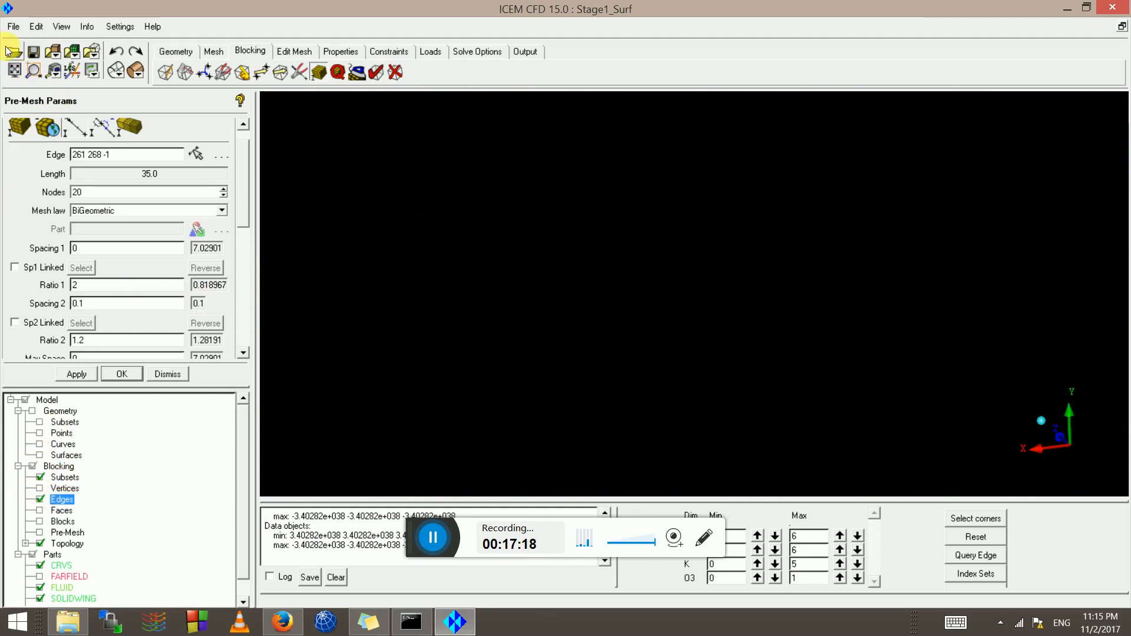
click(12, 65)
scroll(743, 297, down, 3)
drag(743, 297, 508, 147)
scroll(246, 591, down, 1)
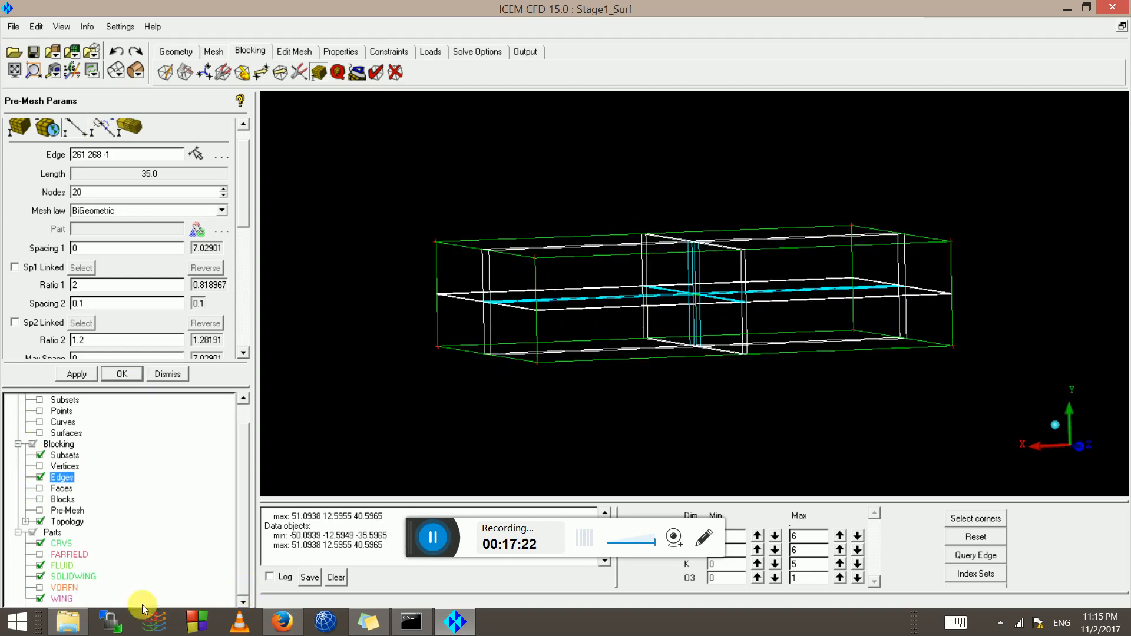
scroll(553, 287, up, 8)
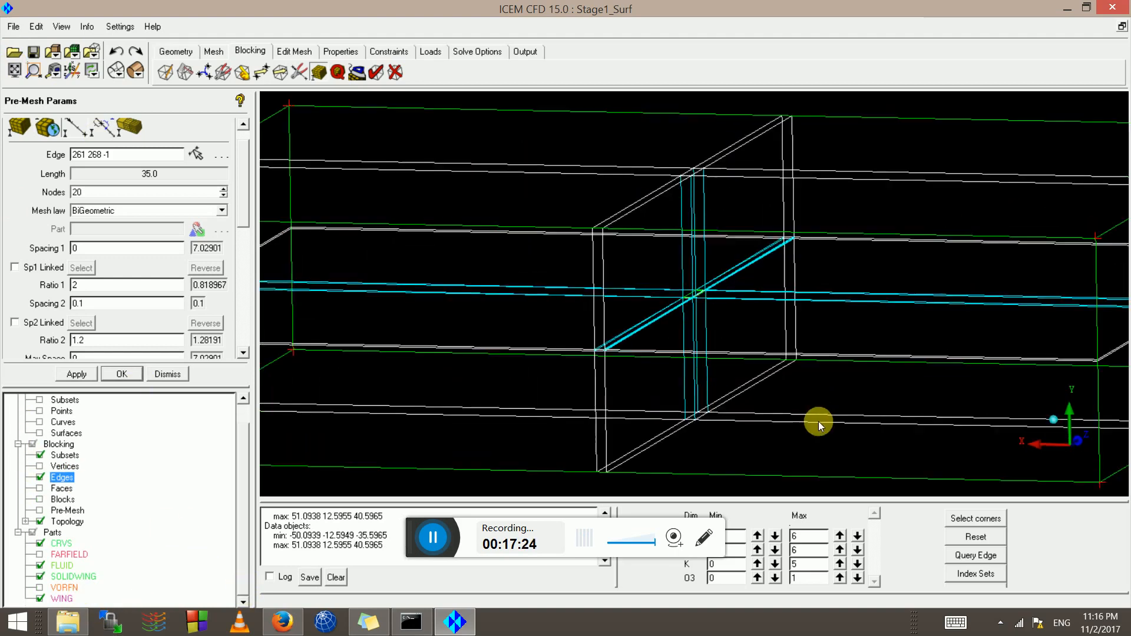
drag(918, 377, 692, 402)
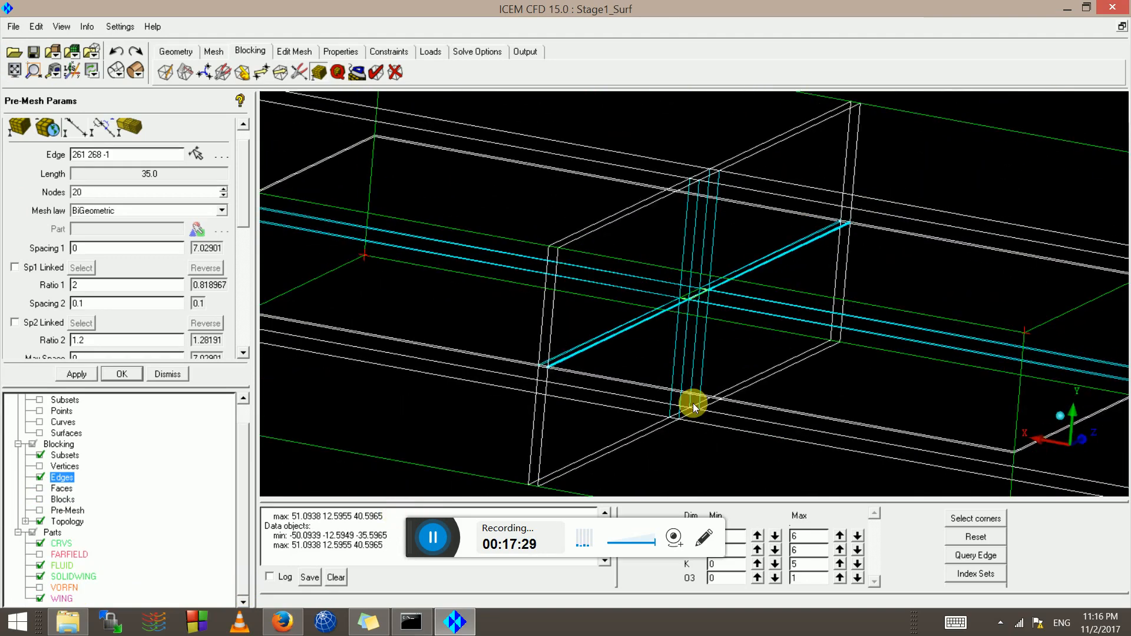
scroll(690, 398, up, 5)
drag(669, 322, 648, 249)
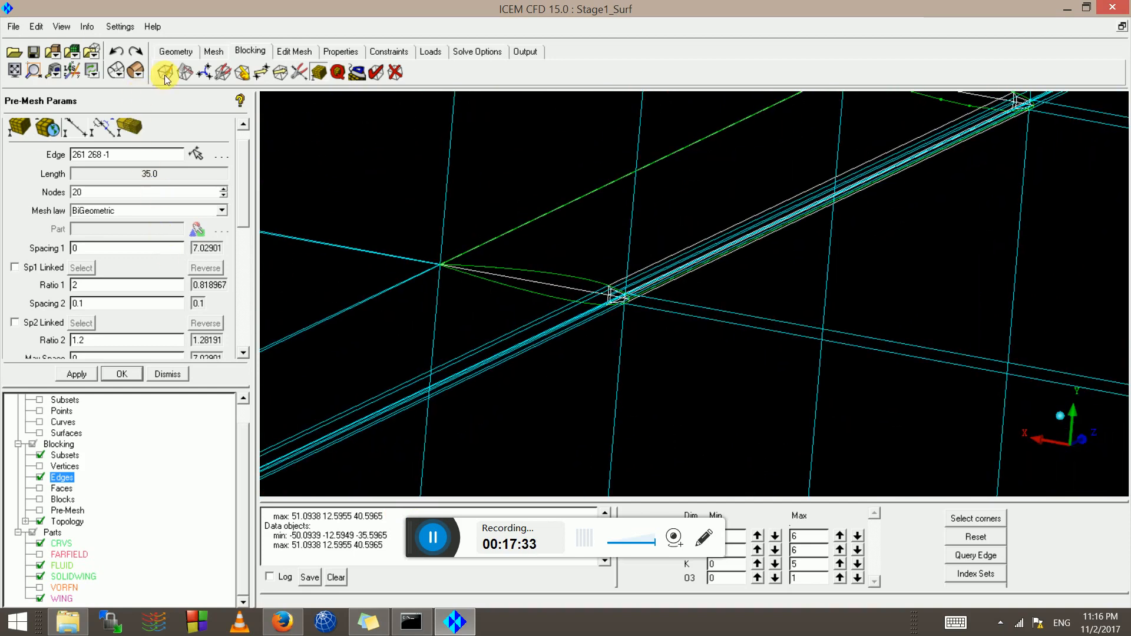
click(179, 73)
Create an Ogrid Block around the SOLIDWING part's blocks with offset 1.2
click(48, 148)
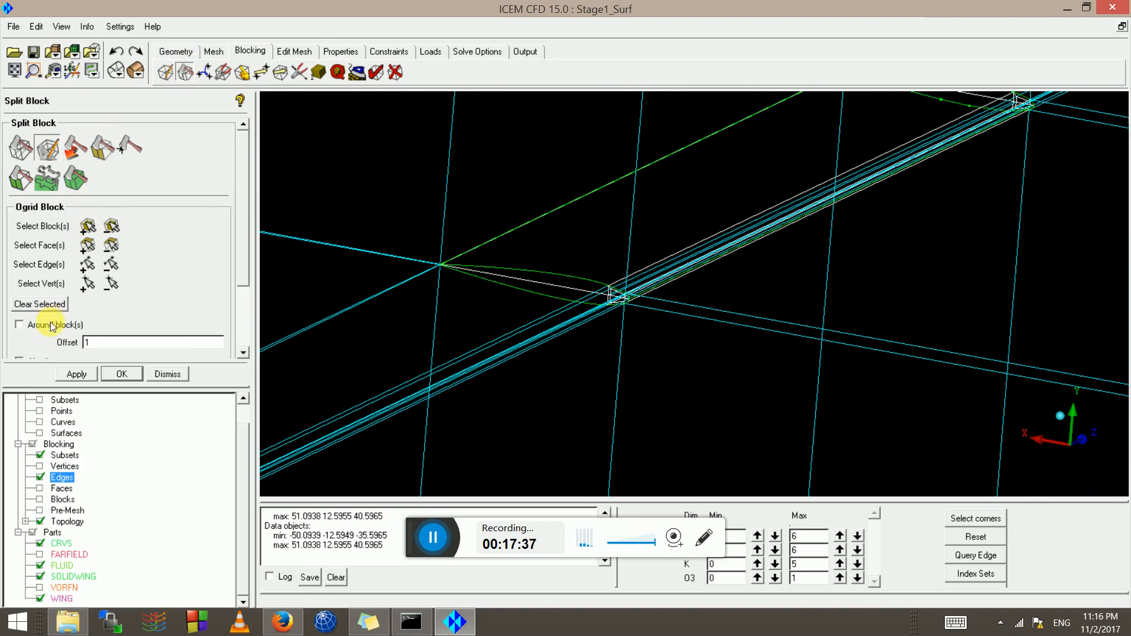
double_click(97, 348)
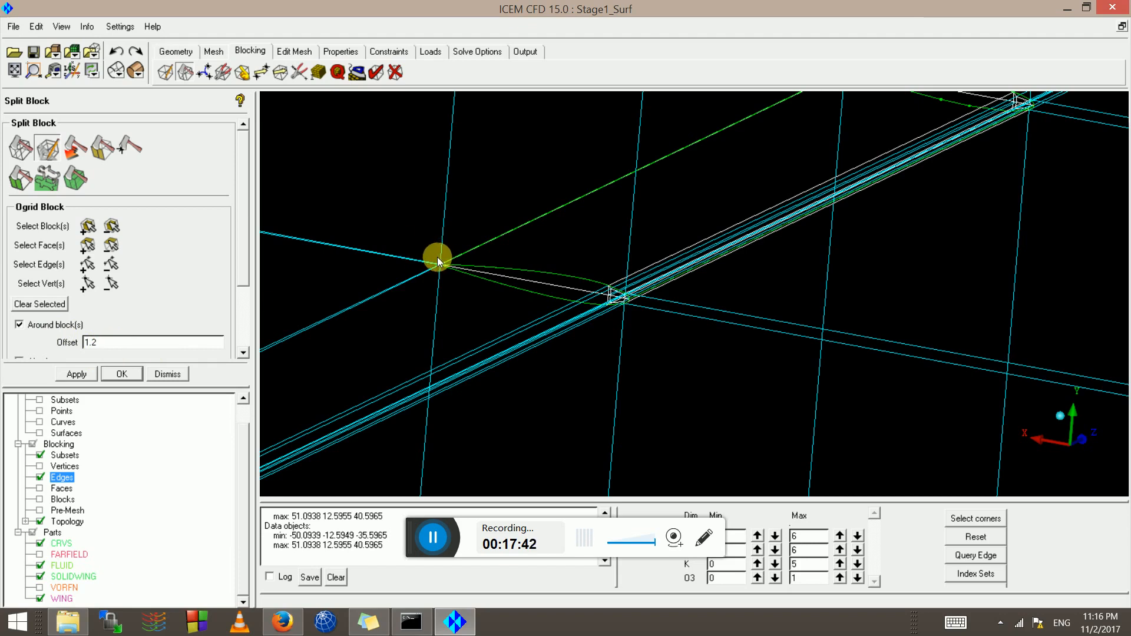
click(86, 225)
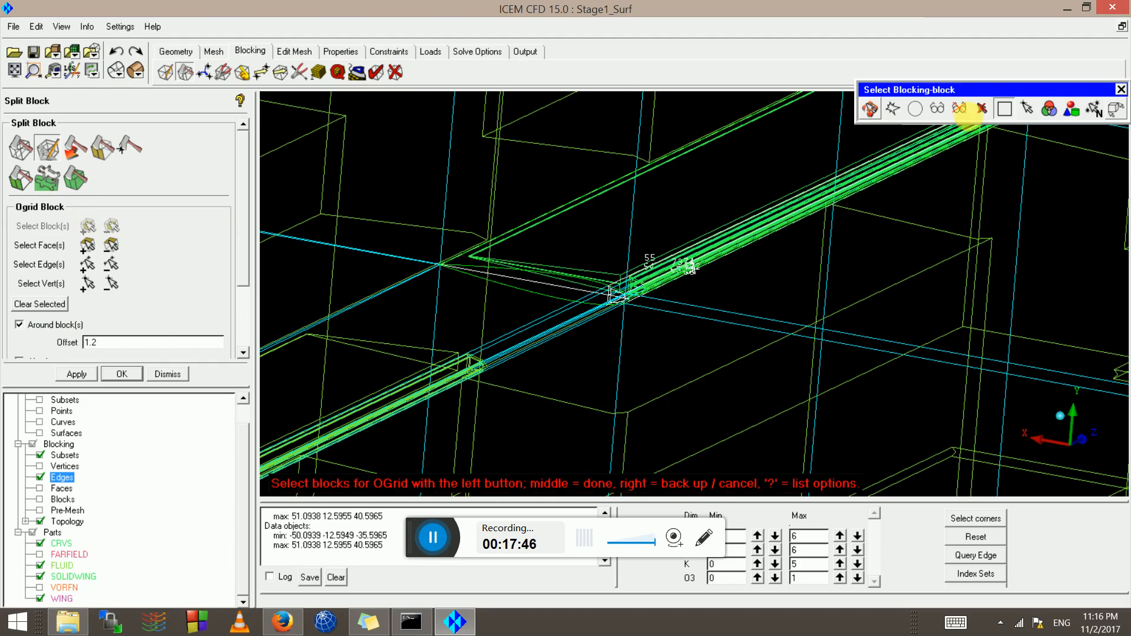
click(1068, 110)
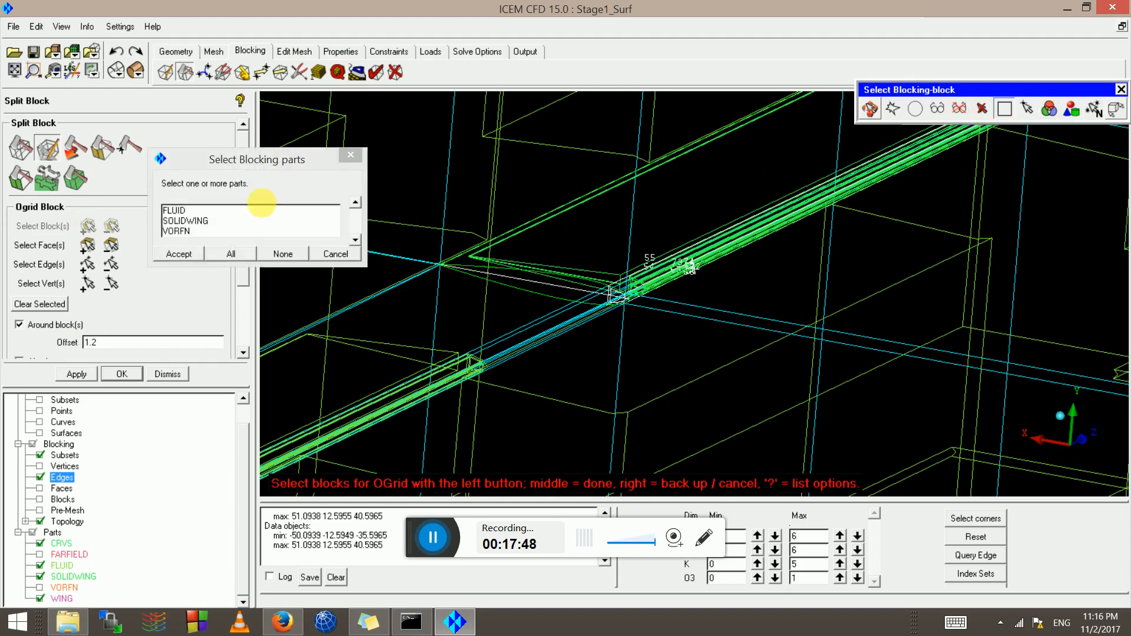
click(198, 227)
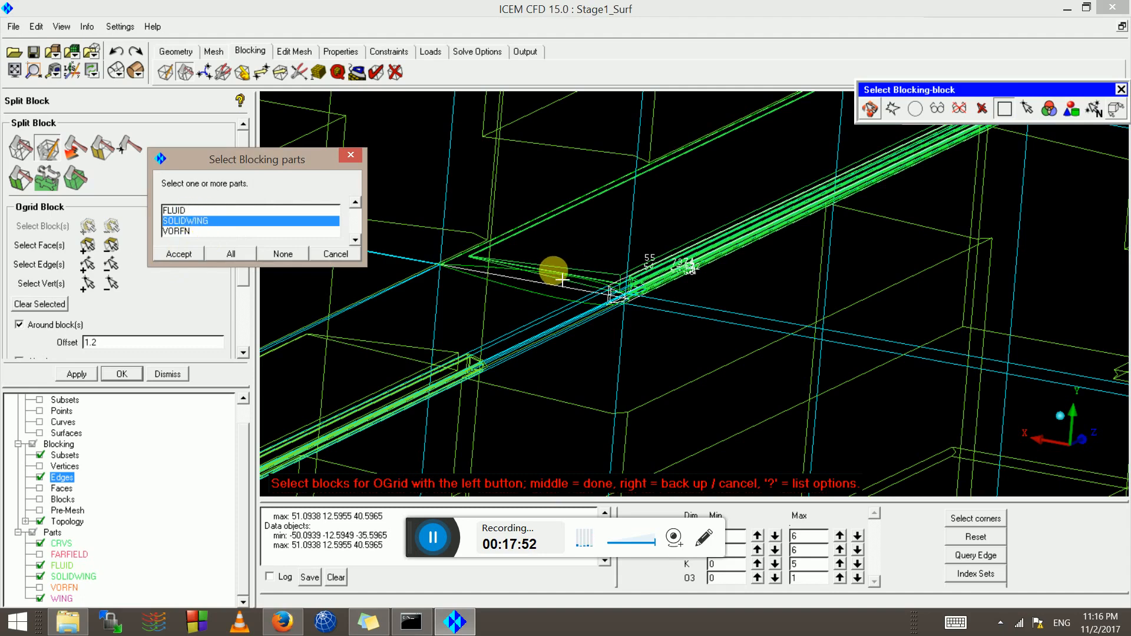
click(183, 257)
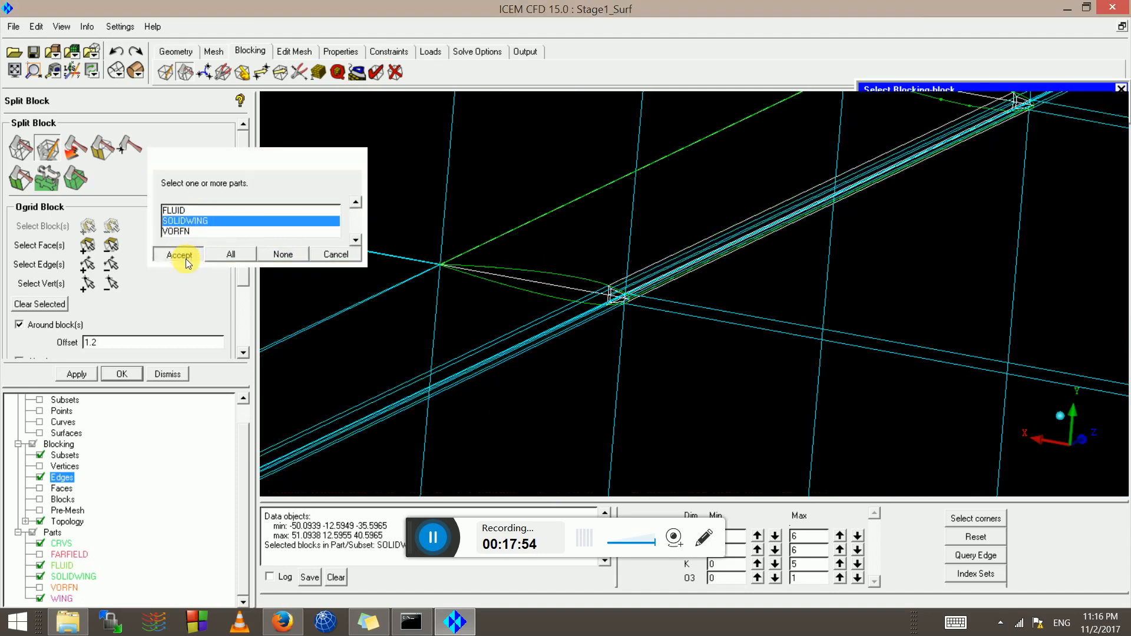
click(71, 377)
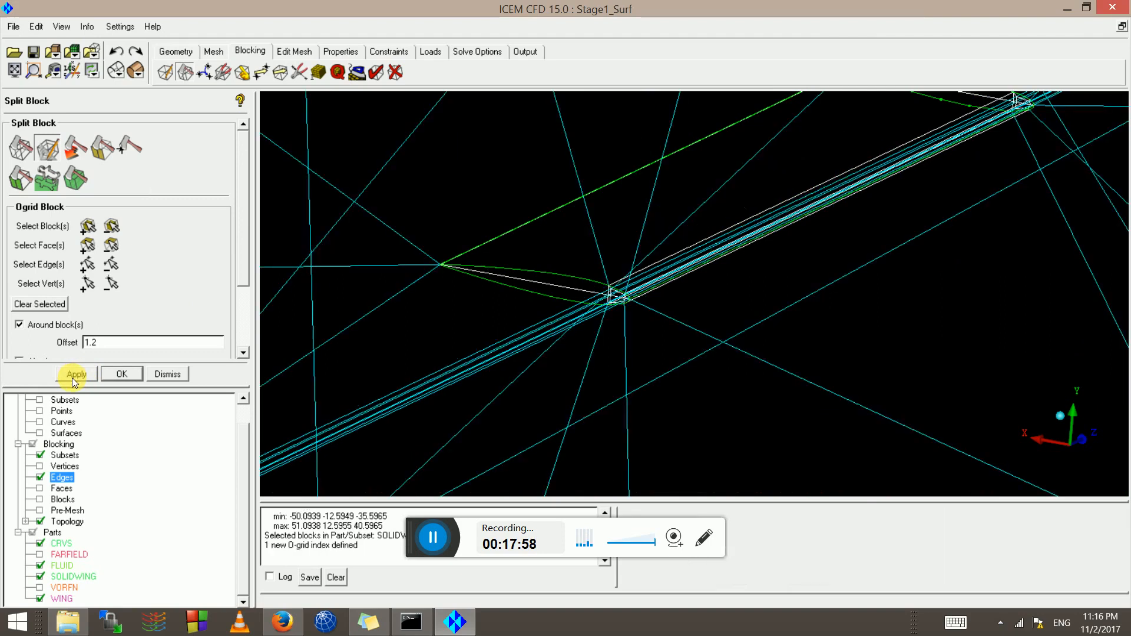
drag(508, 295, 598, 280)
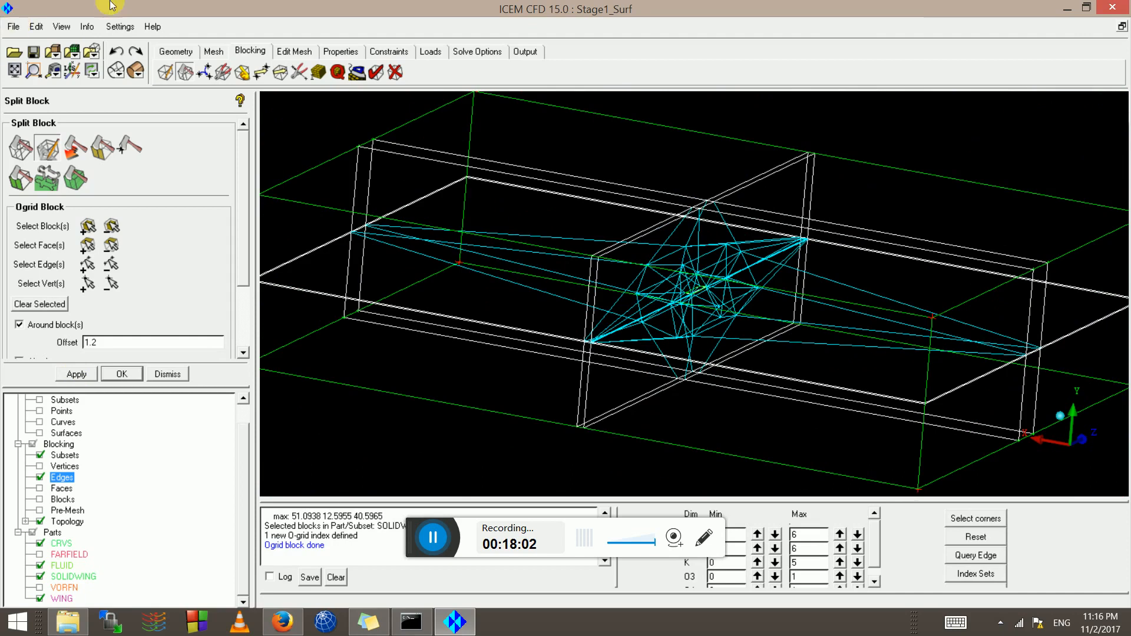
Undo the 1.2 O-grid and rebuild it with offset 0.2
click(122, 61)
scroll(651, 322, up, 2)
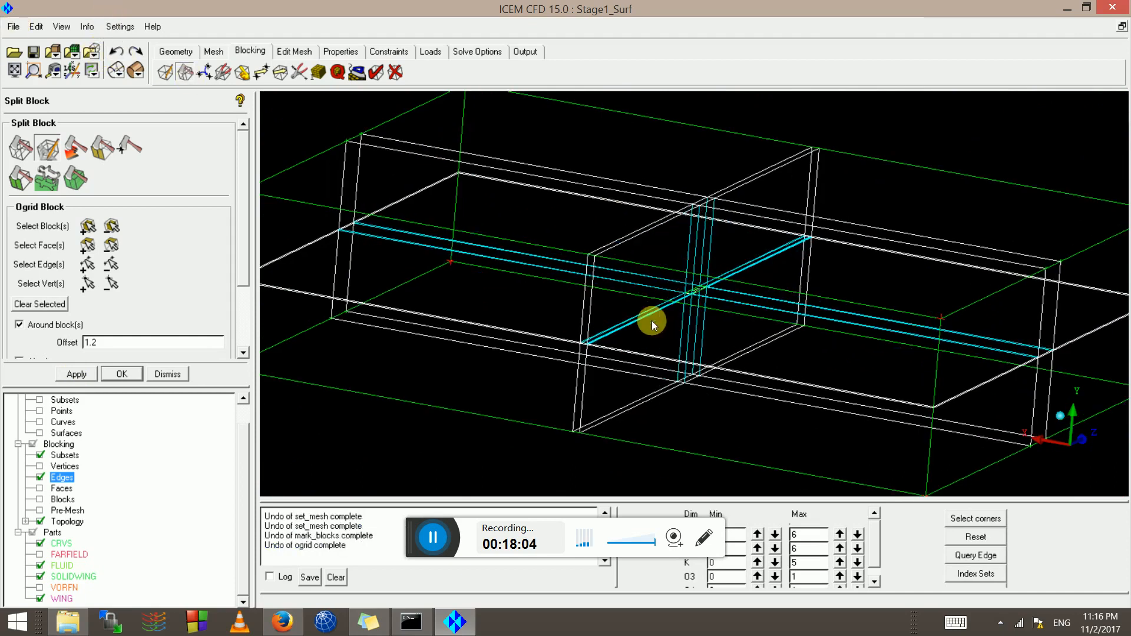
scroll(741, 298, up, 5)
scroll(704, 303, up, 5)
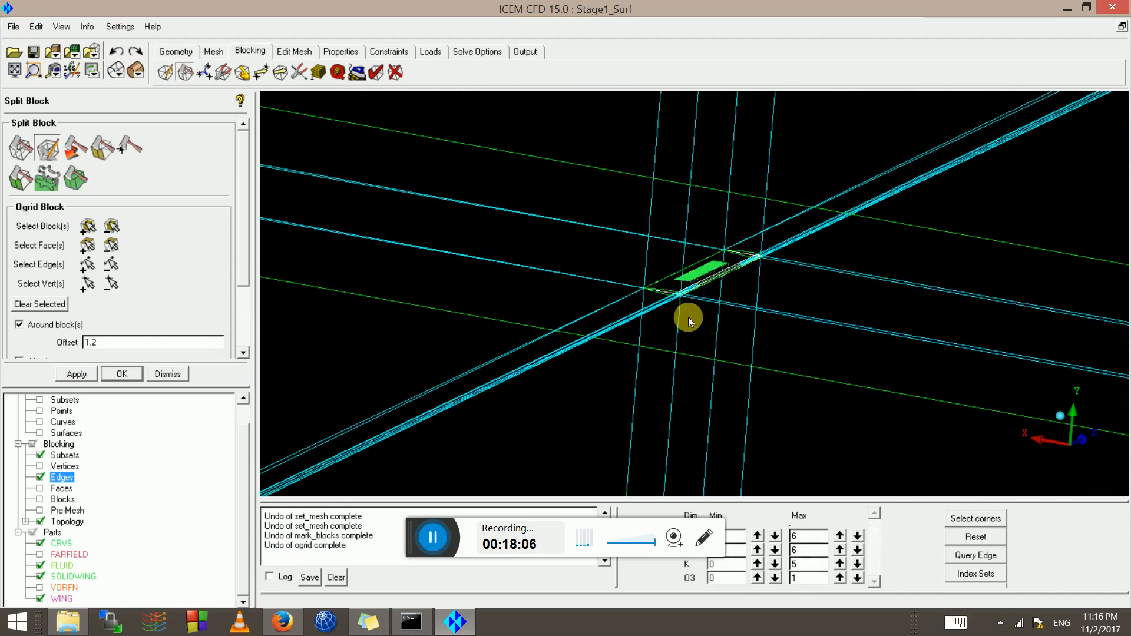
double_click(127, 342)
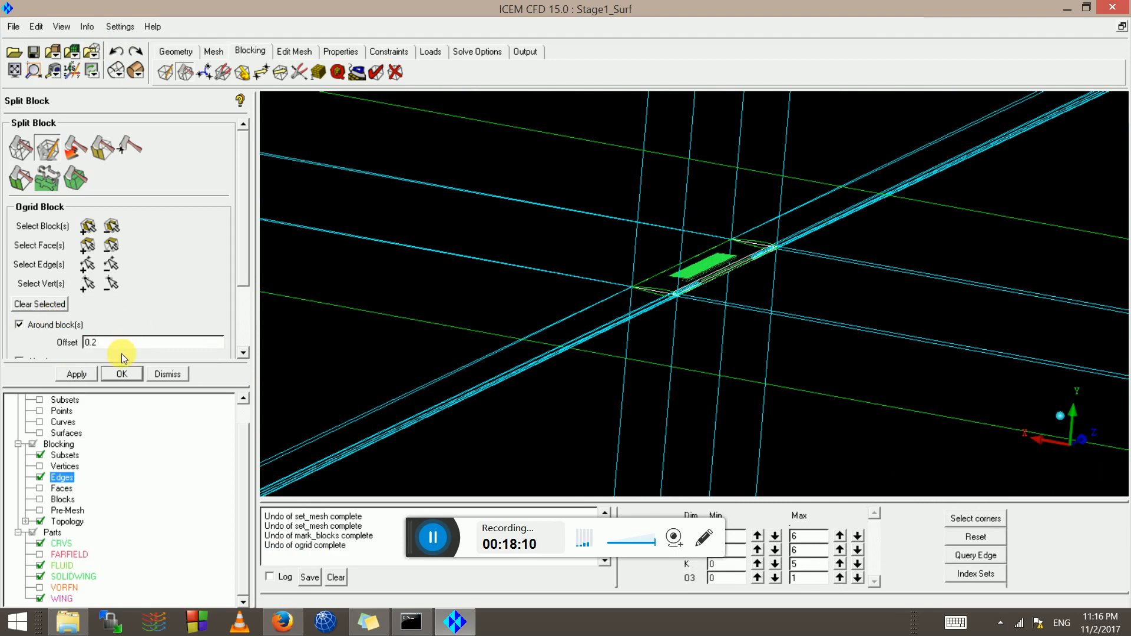
text(0.2)
click(67, 376)
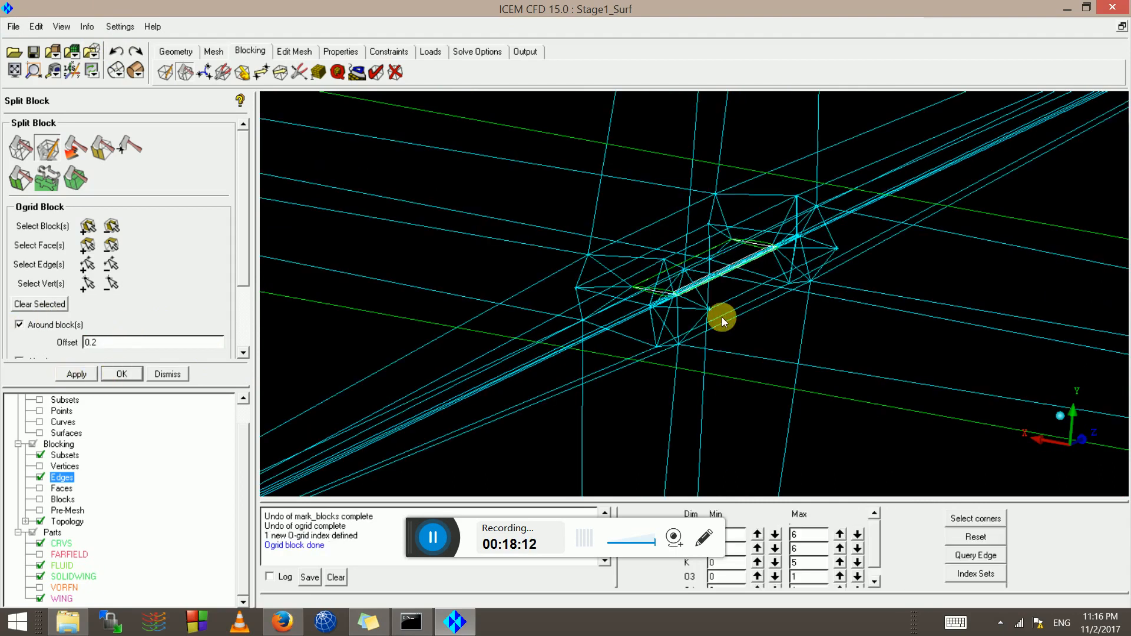
Undo the 0.2 O-grid in favour of a tighter 0.05 offset
scroll(646, 299, up, 3)
scroll(636, 297, down, 2)
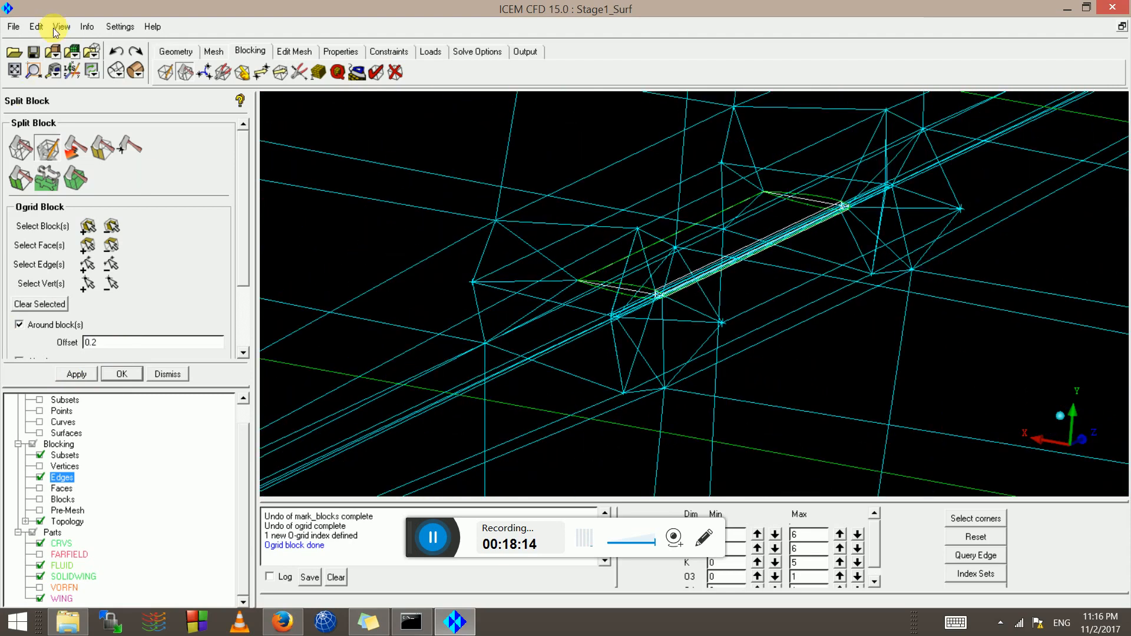
click(116, 51)
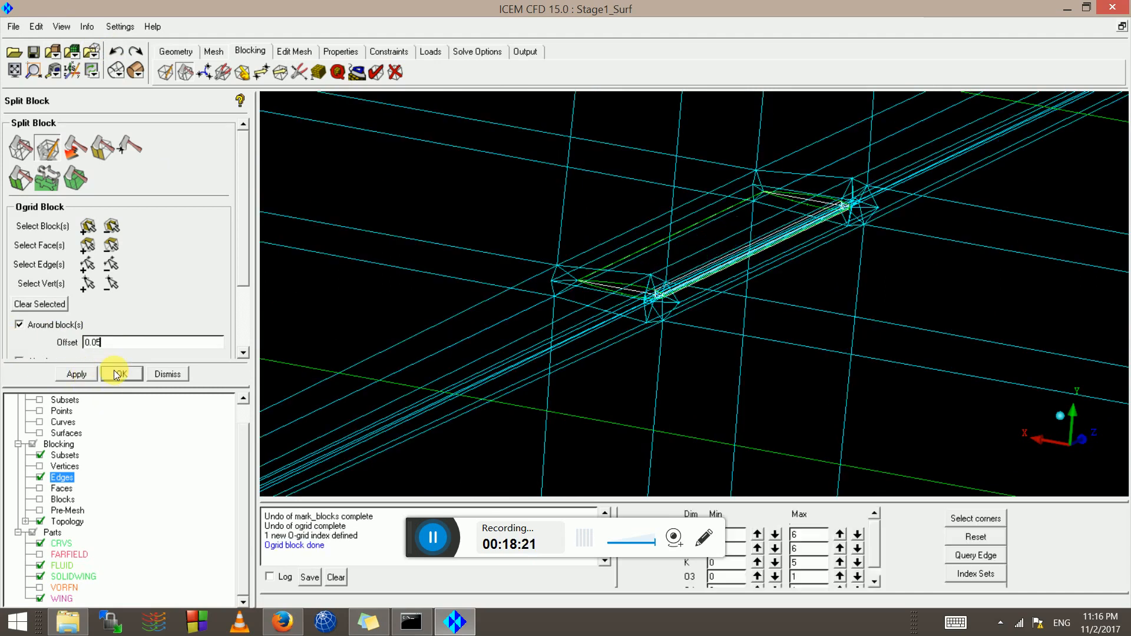
scroll(555, 311, up, 5)
scroll(474, 306, down, 3)
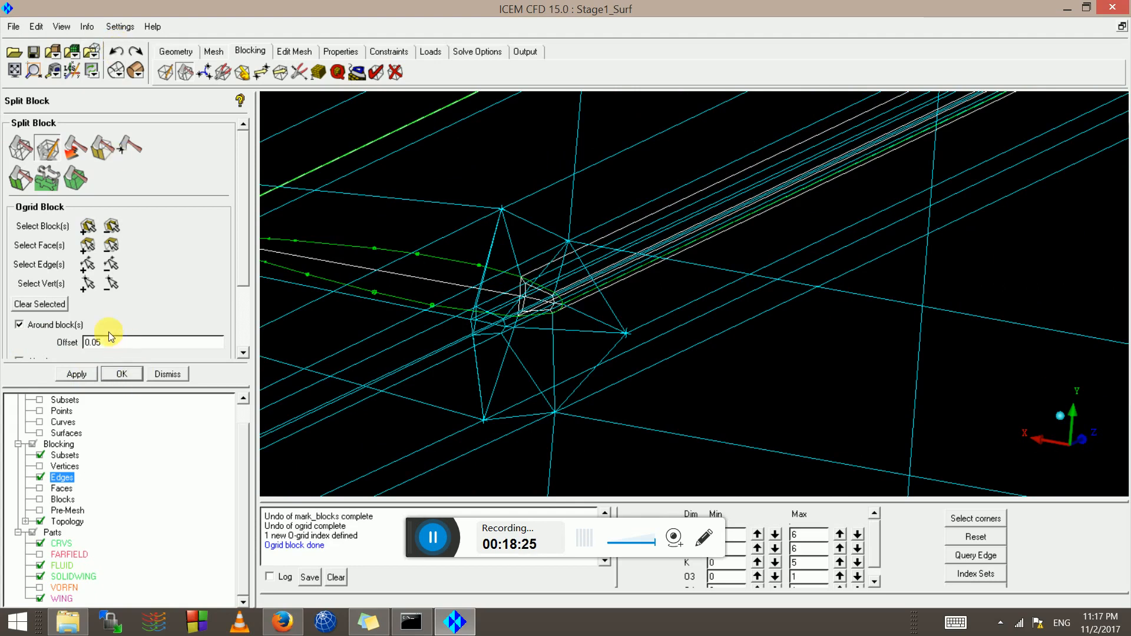
Undo the 0.05 O-grid, try offset 0.01, then rebuild the O-grid with offset 0.02
click(114, 54)
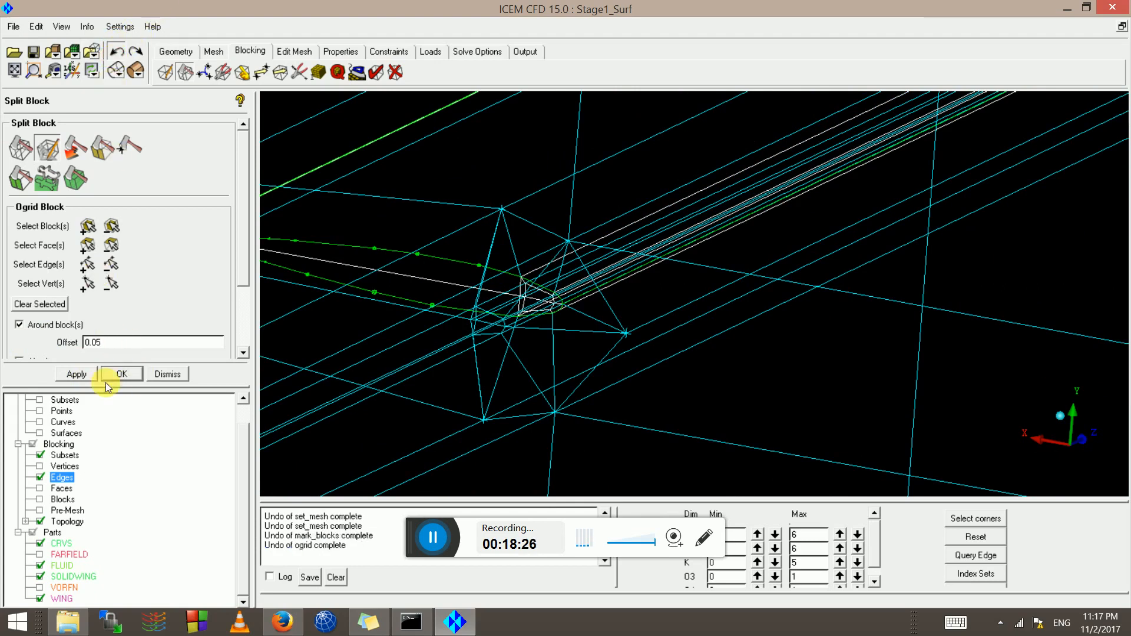
double_click(97, 344)
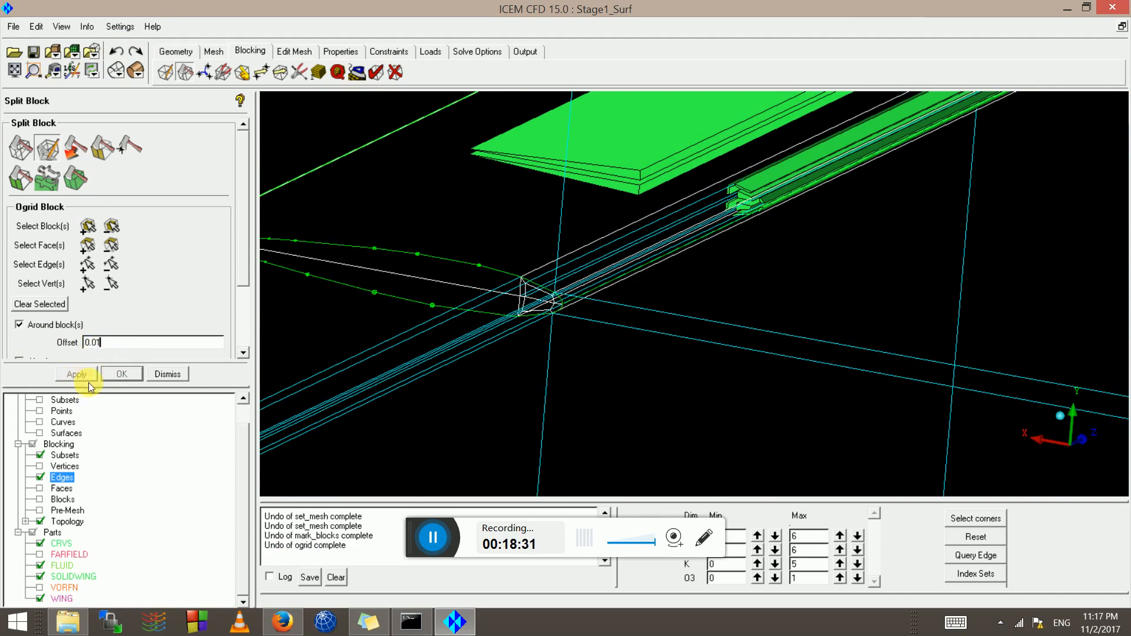
scroll(563, 289, down, 4)
scroll(484, 304, up, 4)
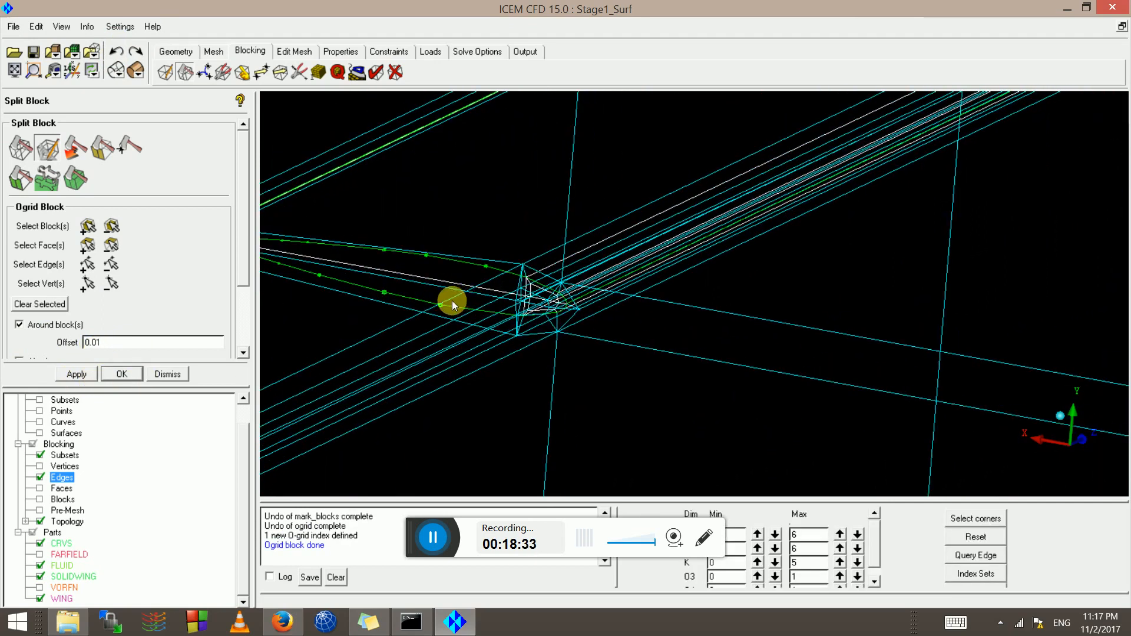
middle_drag(451, 300, 860, 351)
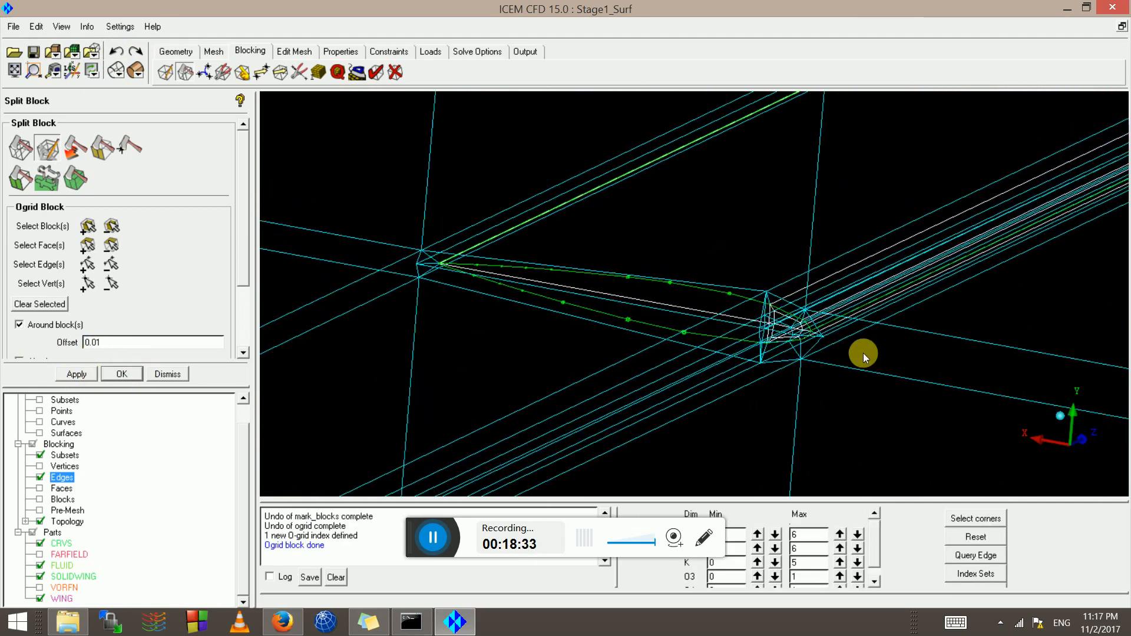
click(116, 51)
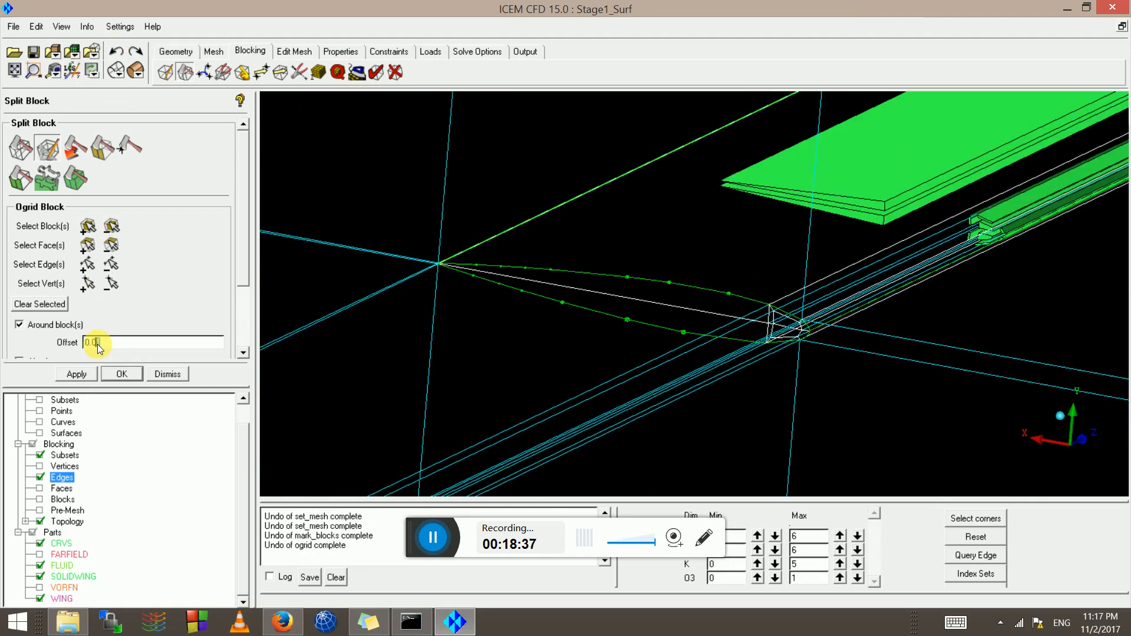
click(87, 374)
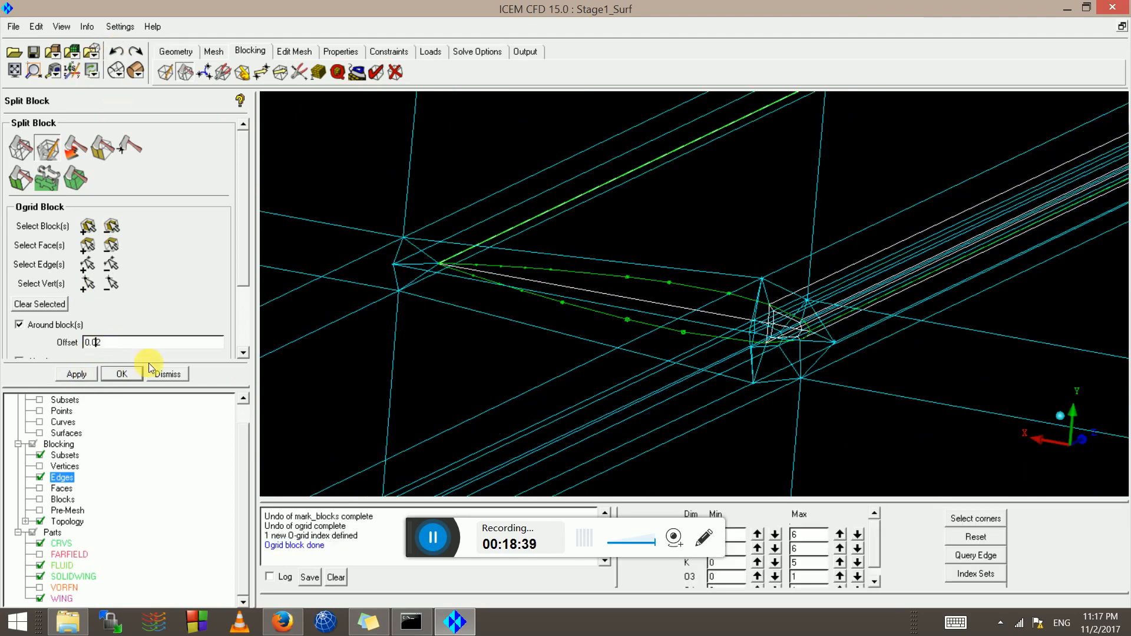
Inspect the 0.02 O-grid at the wing's leading edge, then start picking blocks to delete
right_drag(706, 357, 758, 291)
drag(758, 291, 537, 298)
right_drag(536, 296, 493, 293)
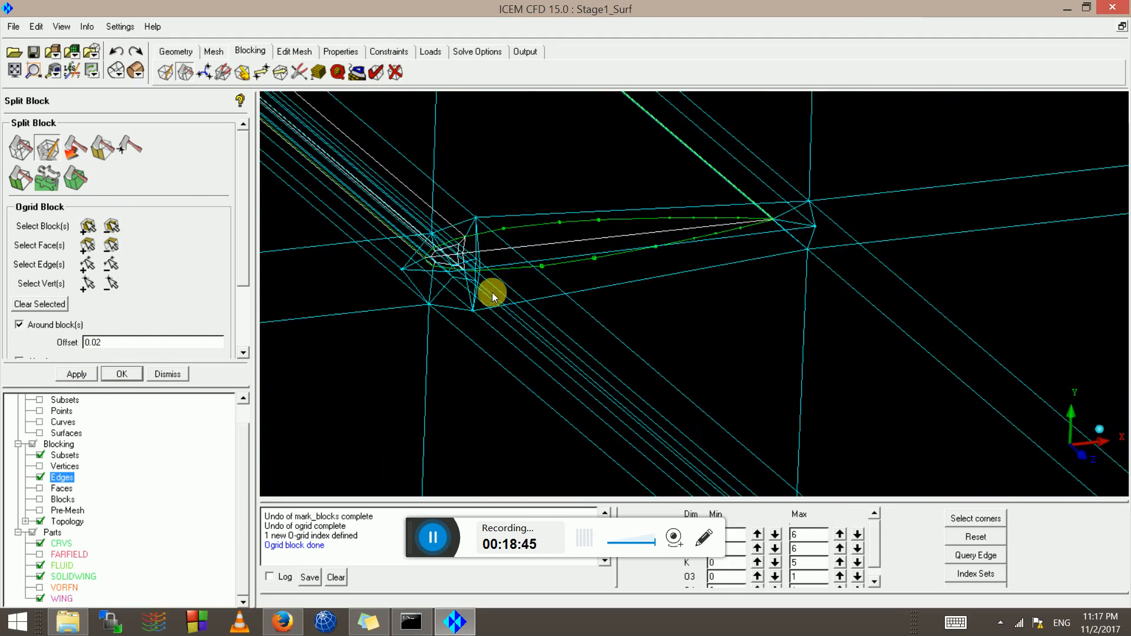
middle_drag(493, 294, 654, 303)
right_drag(654, 303, 945, 375)
middle_drag(566, 280, 913, 343)
right_drag(912, 343, 801, 303)
middle_drag(801, 303, 588, 274)
scroll(681, 273, up, 3)
scroll(623, 270, down, 4)
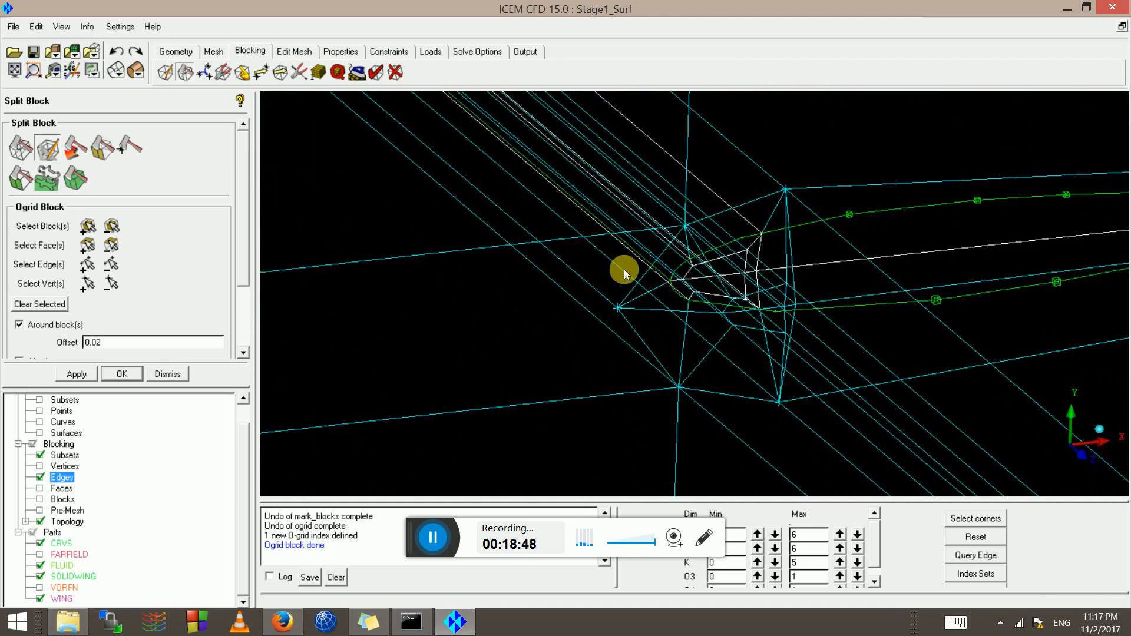
scroll(625, 269, up, 3)
scroll(684, 287, down, 1)
scroll(684, 287, down, 6)
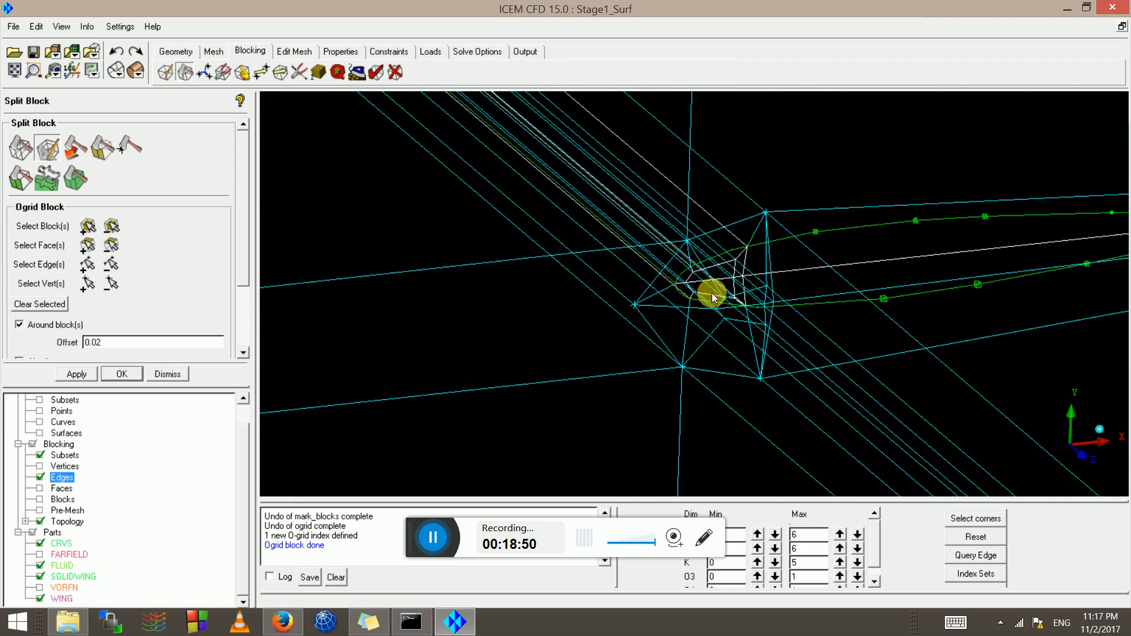
middle_drag(729, 302, 509, 339)
scroll(647, 301, down, 3)
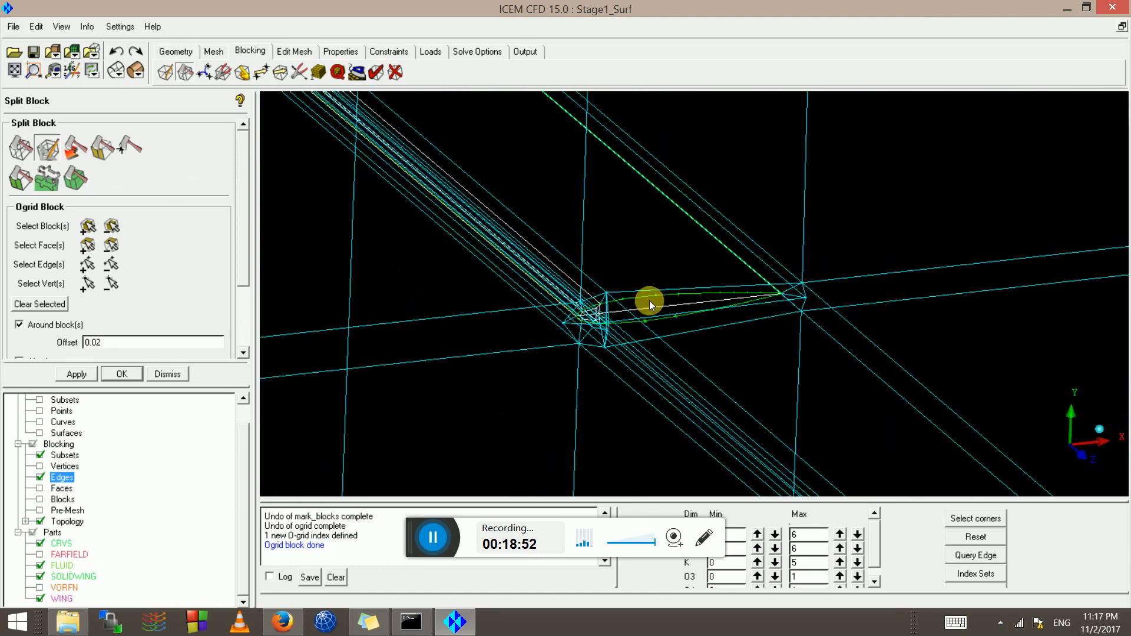
drag(650, 300, 689, 269)
click(395, 72)
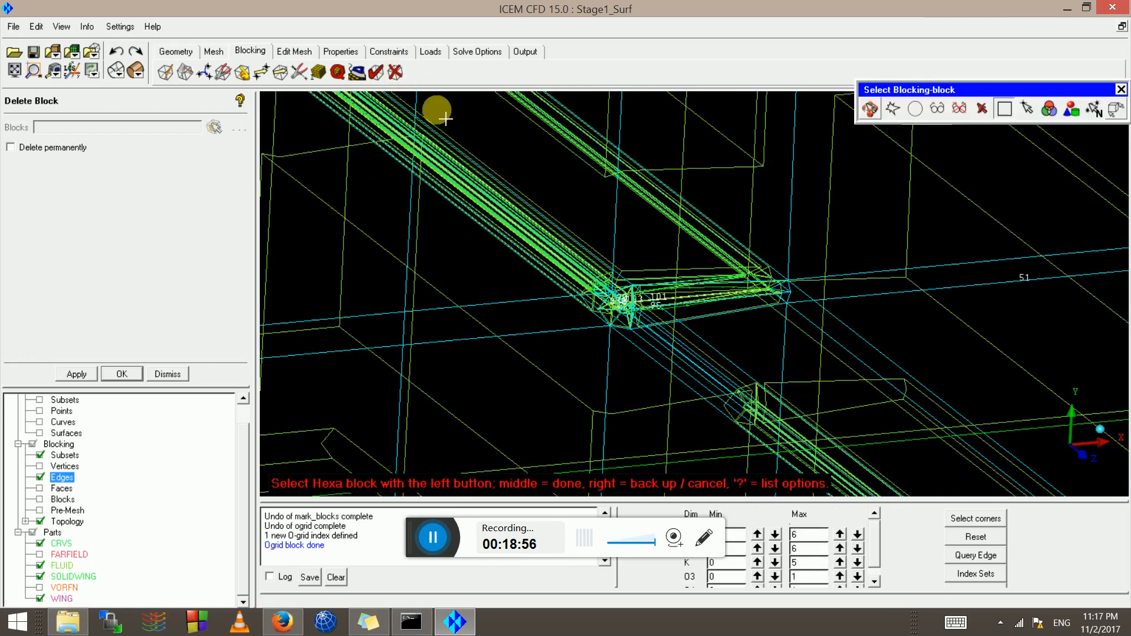
Select the blocks of part SOLIDWING and delete them from inside the O-grid
click(1071, 108)
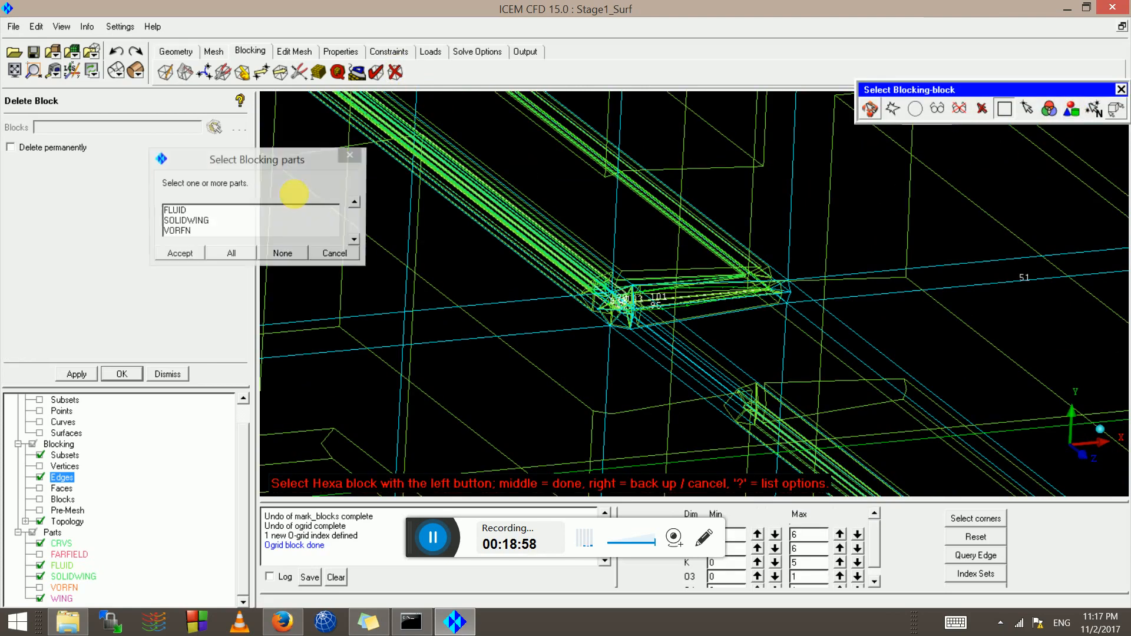
click(195, 220)
click(179, 257)
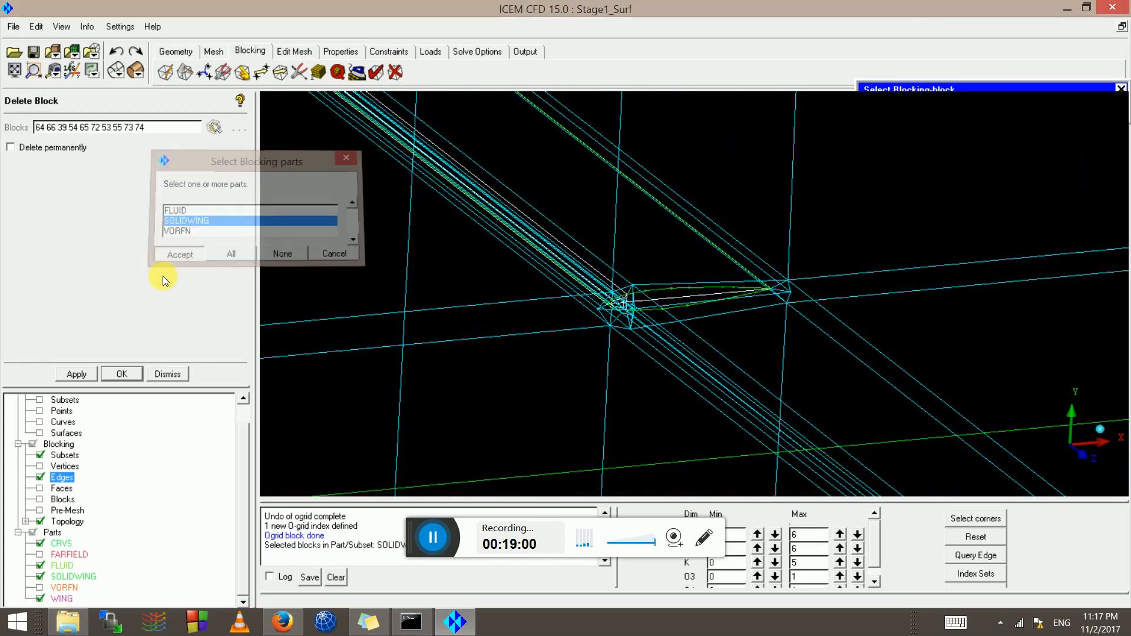
scroll(614, 337, up, 3)
scroll(559, 313, up, 2)
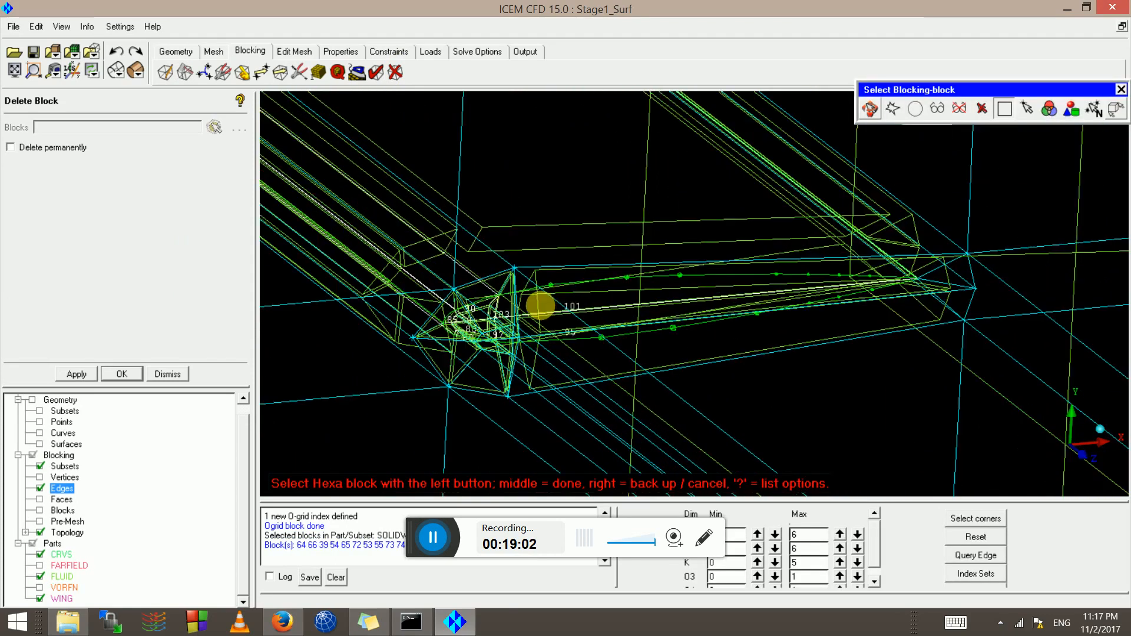
middle_click(542, 302)
scroll(542, 303, down, 5)
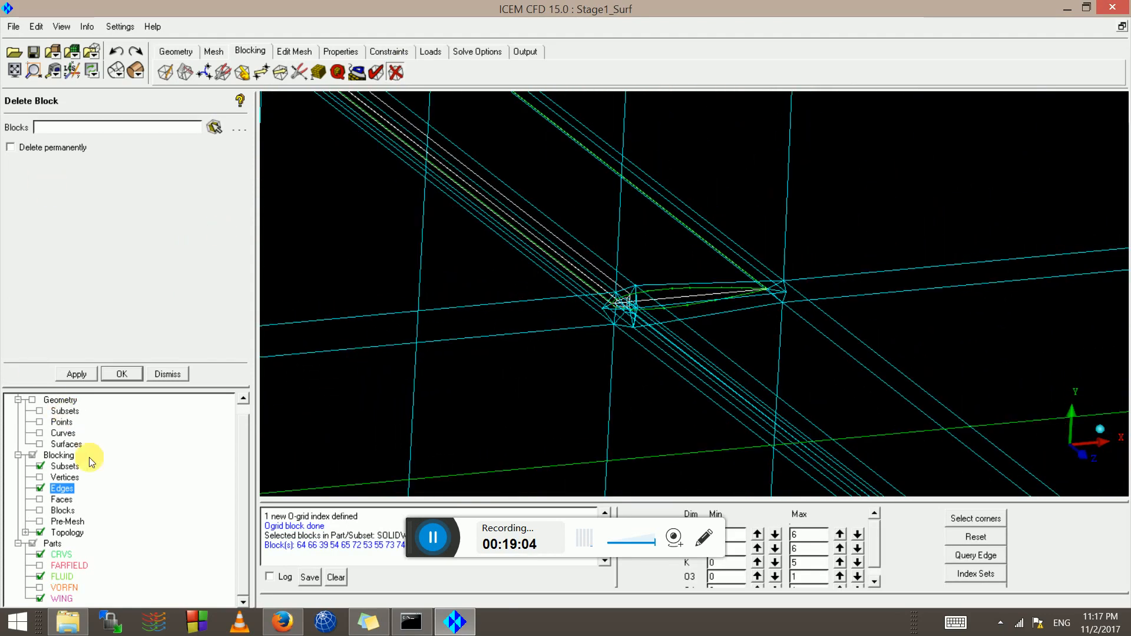
Show the blocking topology and pre-mesh, pan toward the leading edge, and bring up Pre-Mesh Params
click(40, 531)
right_click(76, 522)
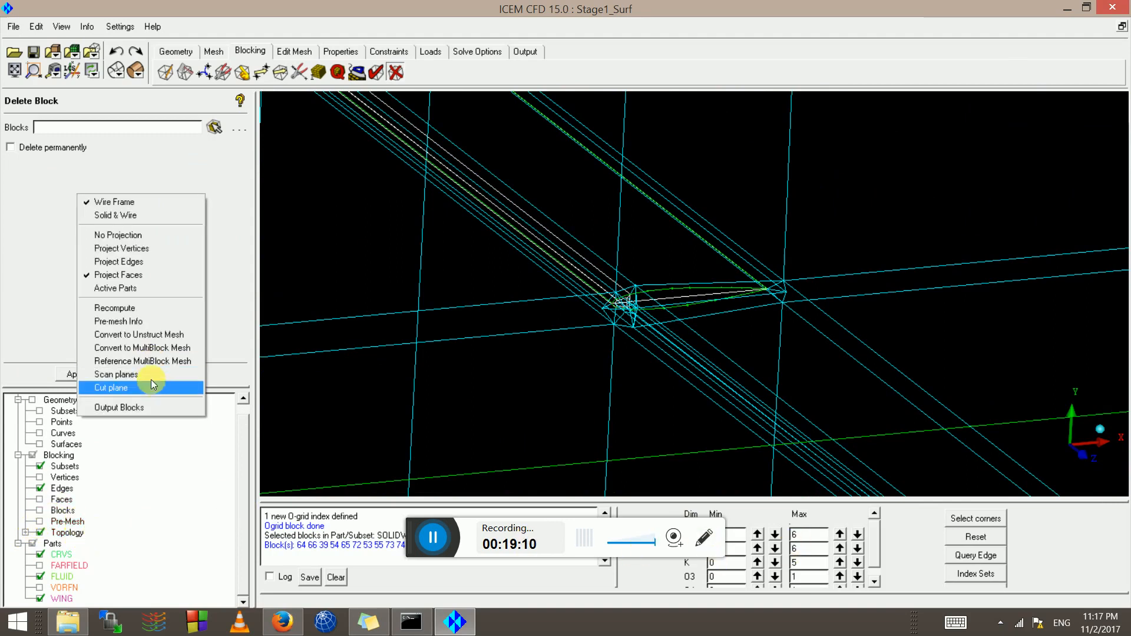
click(638, 393)
scroll(589, 374, up, 8)
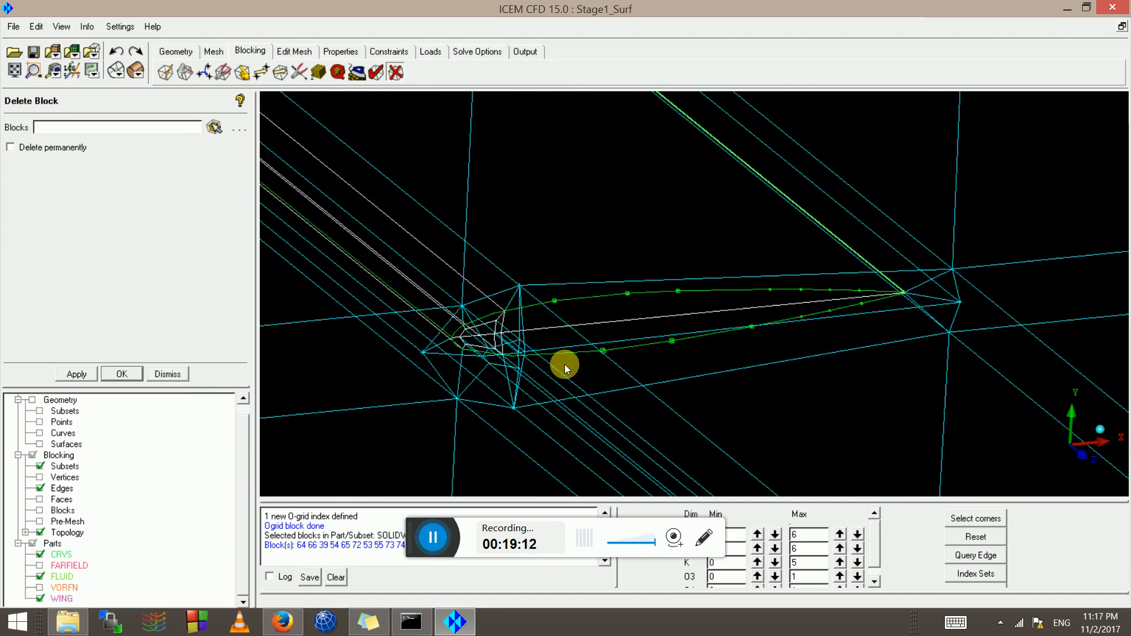
middle_drag(554, 377, 1000, 309)
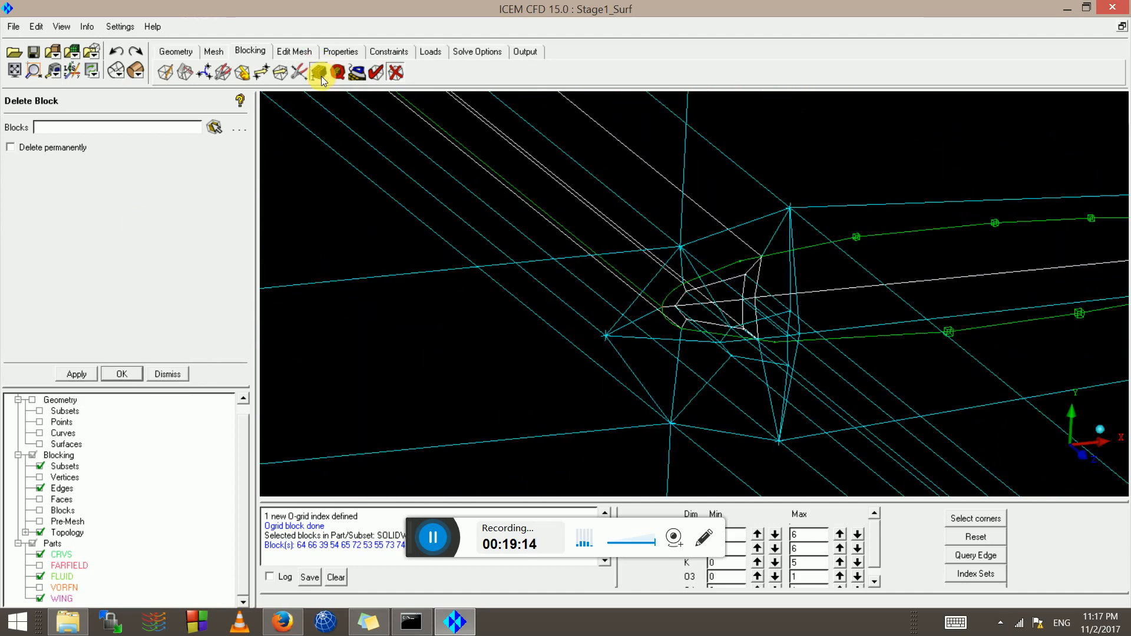
click(336, 71)
Give O-grid edge 328 200 -1 and its parallel edges 30 nodes
click(73, 156)
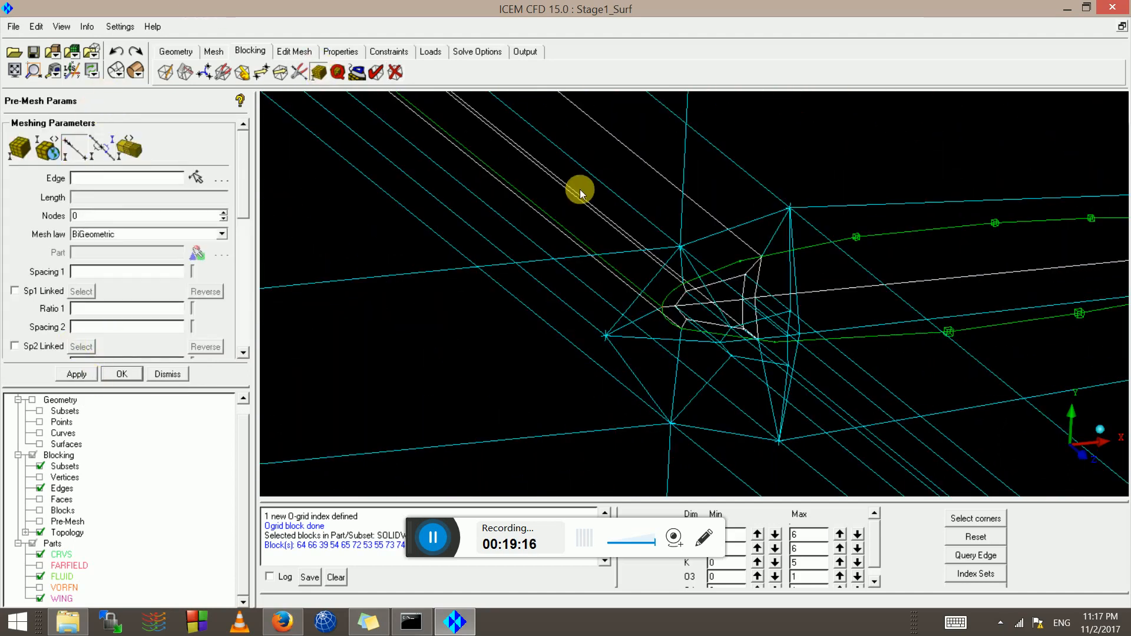
scroll(666, 265, up, 3)
click(671, 248)
middle_click(671, 247)
scroll(664, 265, up, 3)
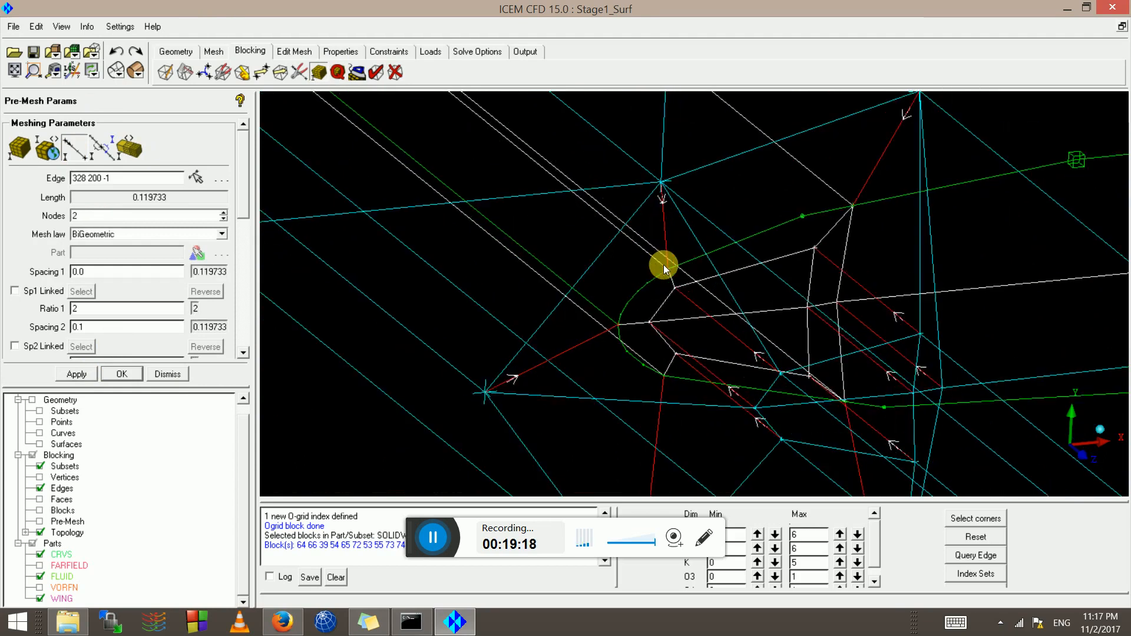
click(110, 218)
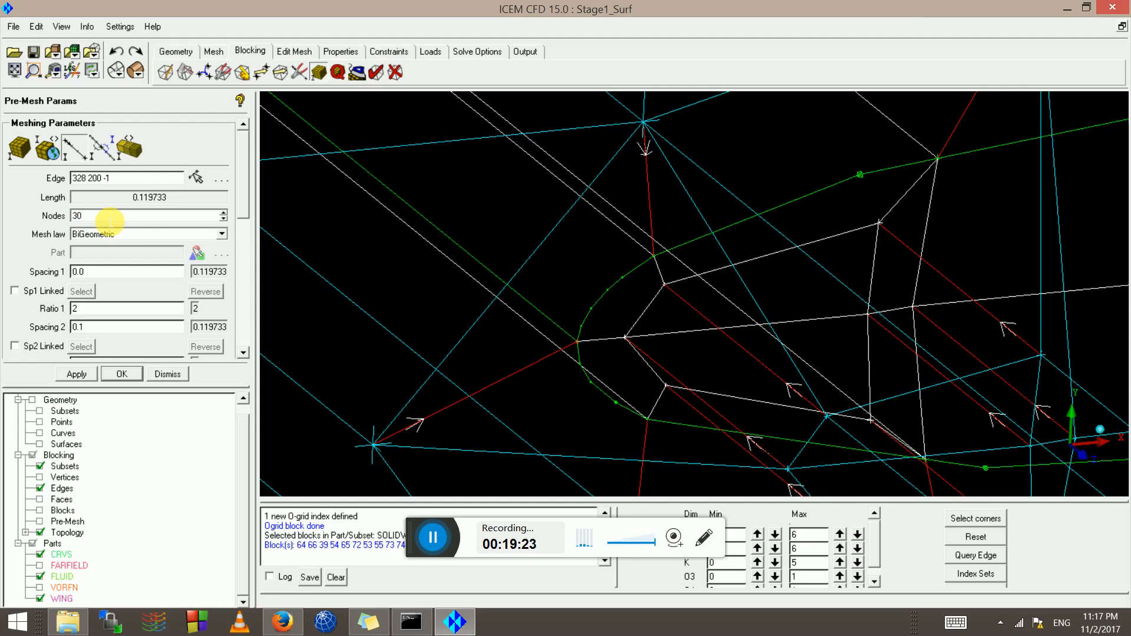
text(30)
key(Return)
Set the edge growth ratio to 1.2, select the Spacing 2 value, then switch to Firefox
click(94, 311)
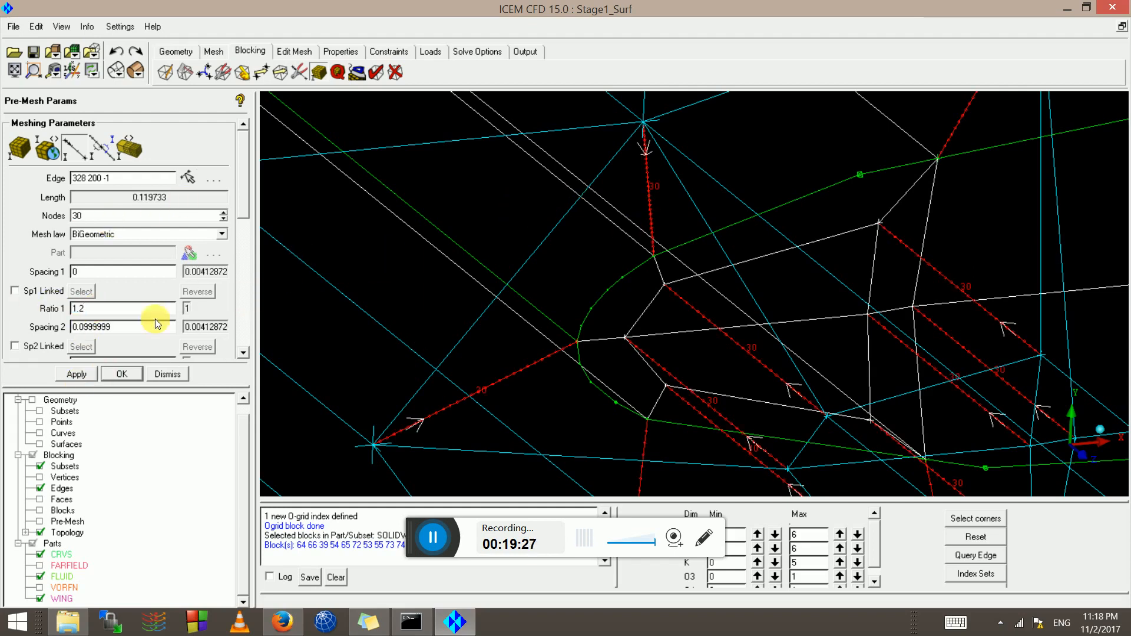
drag(152, 325, 39, 340)
scroll(629, 250, up, 2)
scroll(630, 251, down, 2)
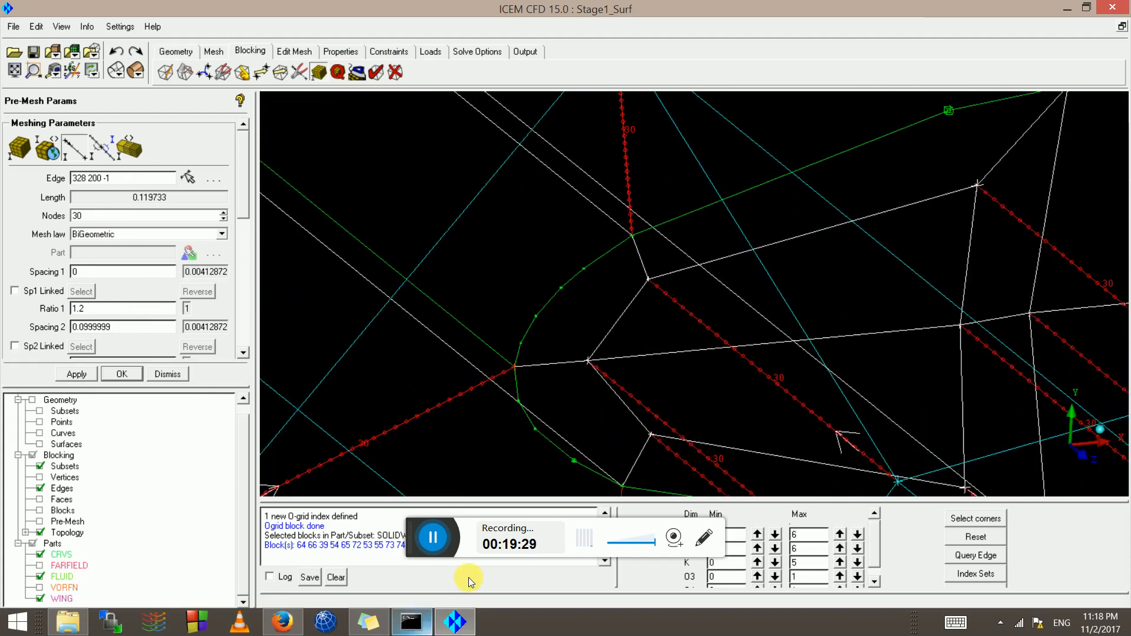
click(282, 622)
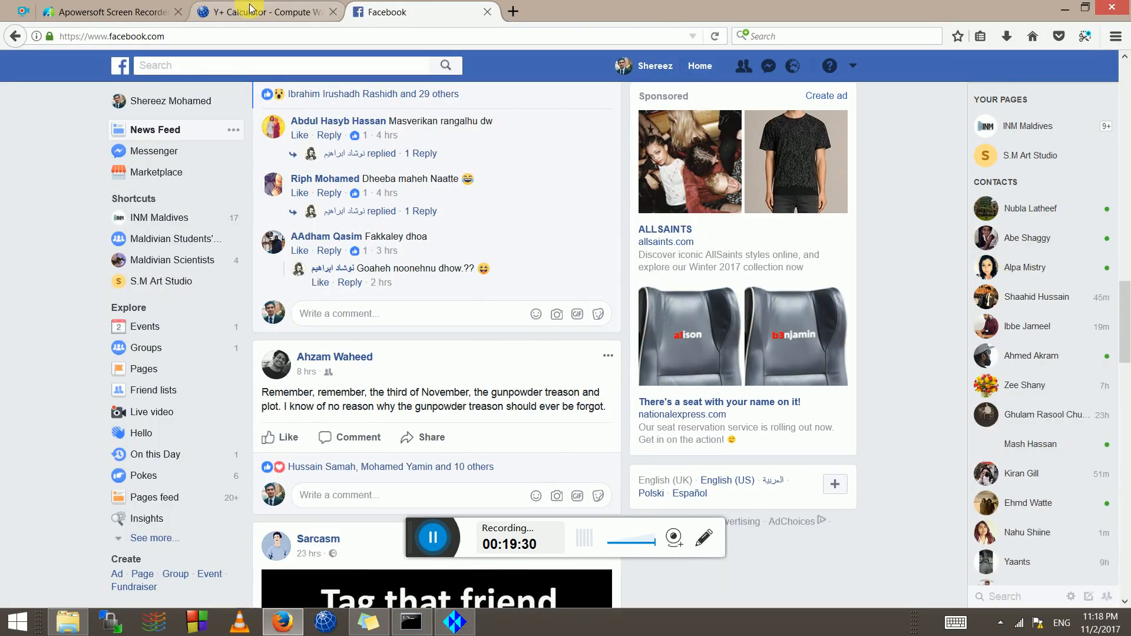
Close the Facebook tab and read the 0.0000012595 m wall spacing for 34 m/s and y+ 1.0
click(247, 7)
click(487, 11)
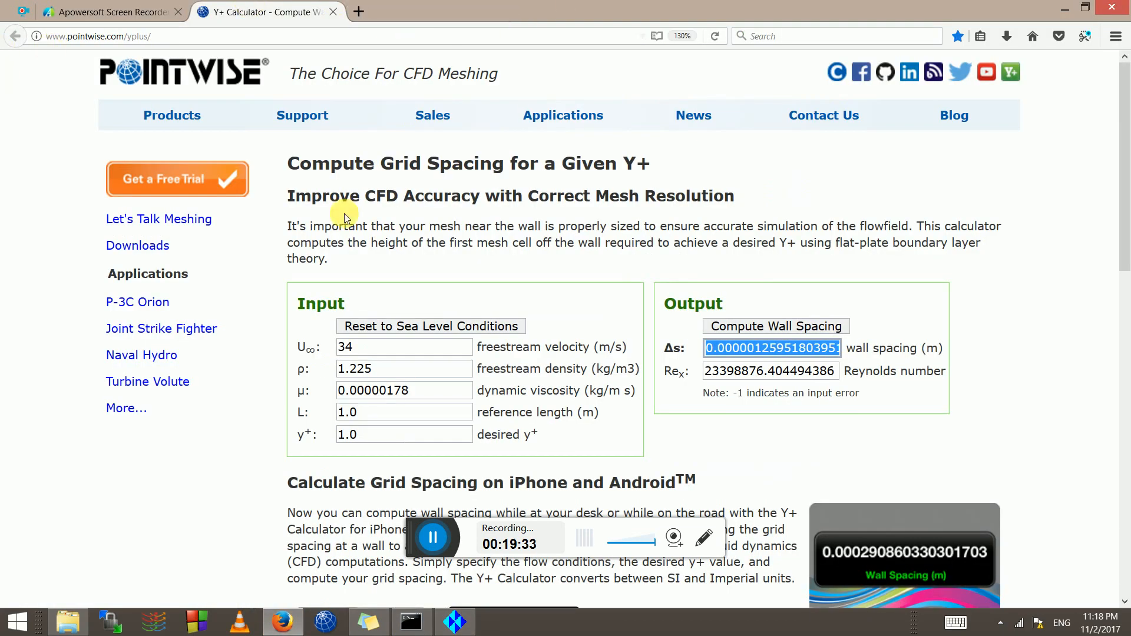
scroll(400, 312, down, 10)
scroll(386, 301, up, 8)
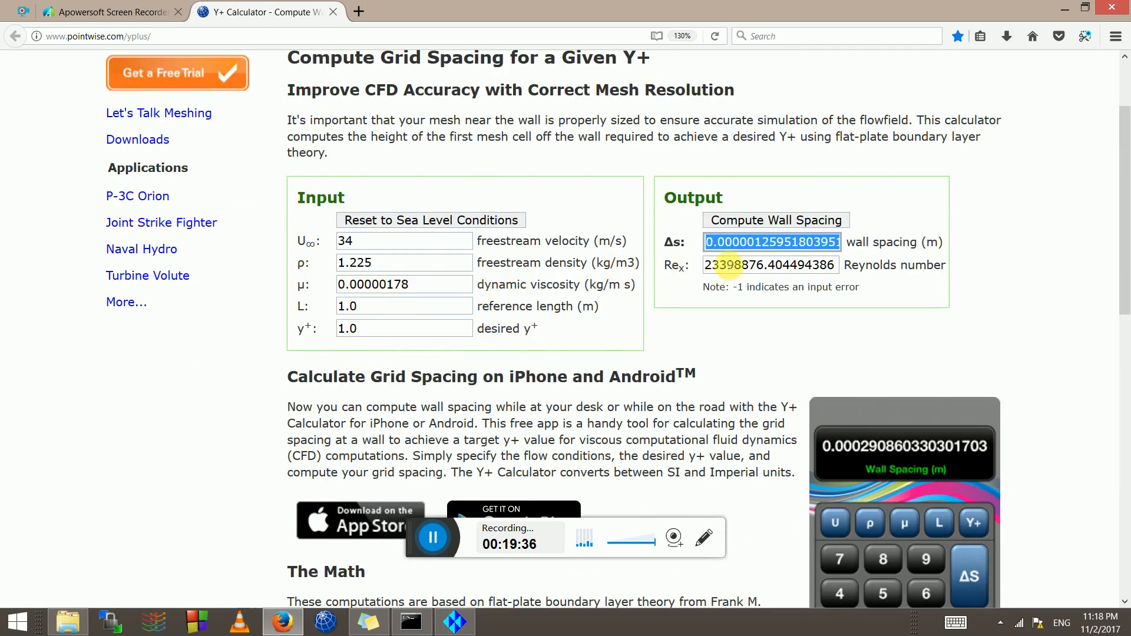
click(773, 246)
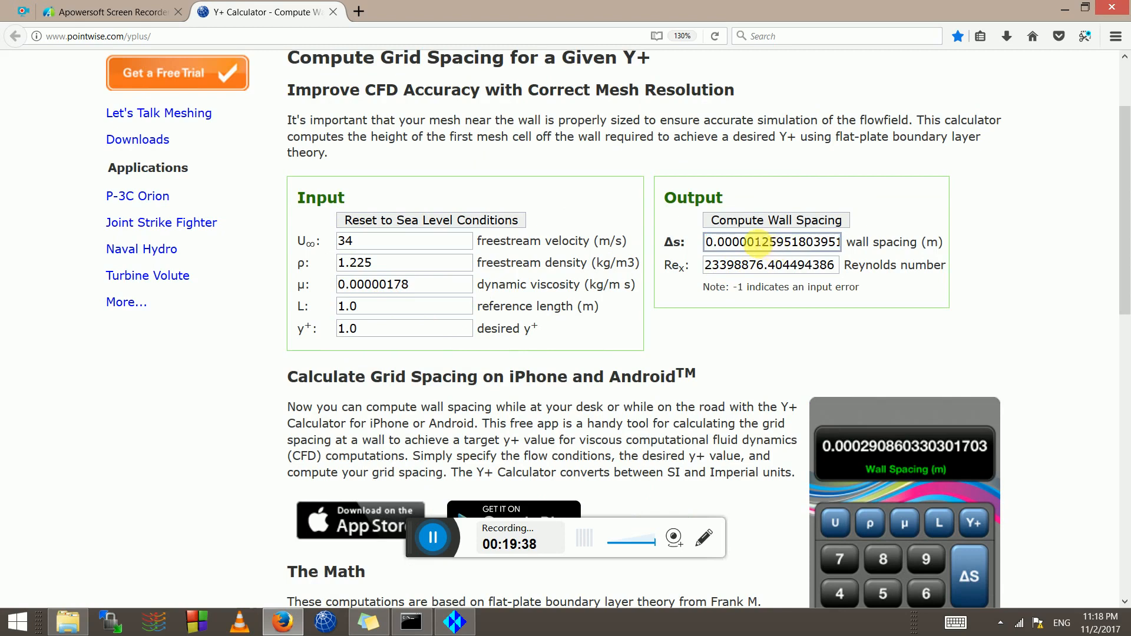
drag(354, 242, 286, 252)
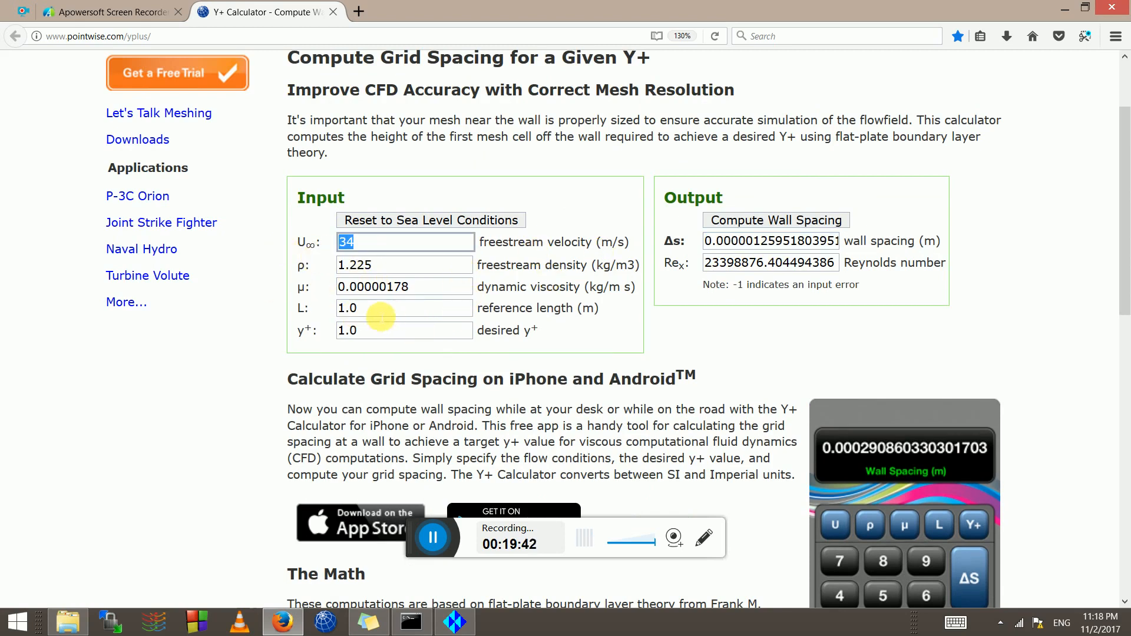
click(377, 312)
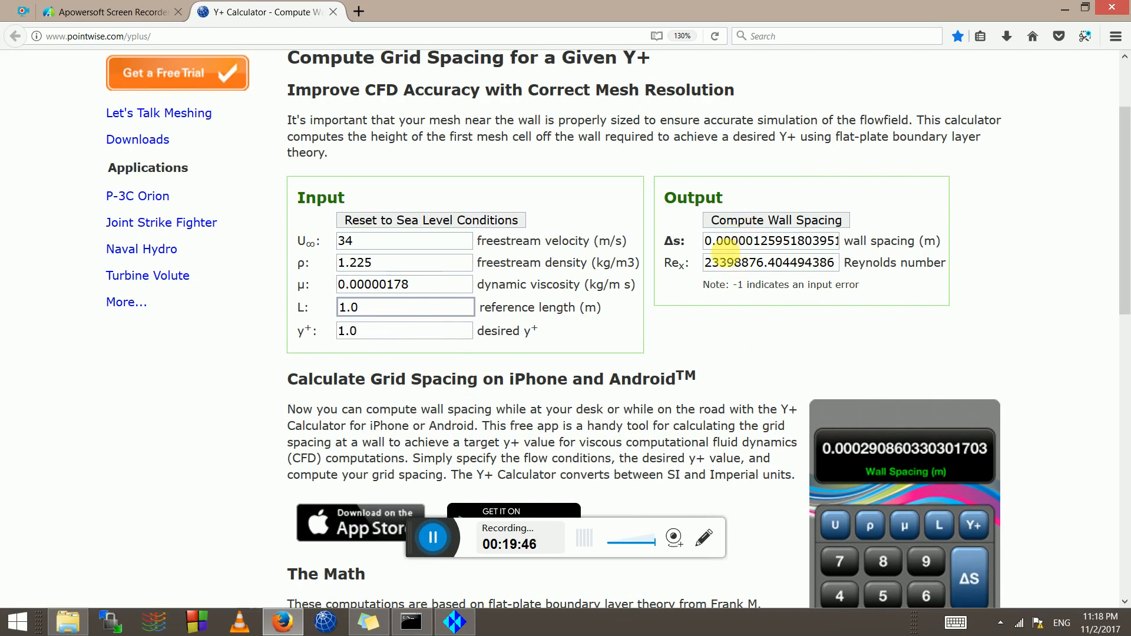
Back in ICEM, apply Spacing 2 of 0.000999999 to the O-grid edges and start Match Edge spacing
key(alt+Tab)
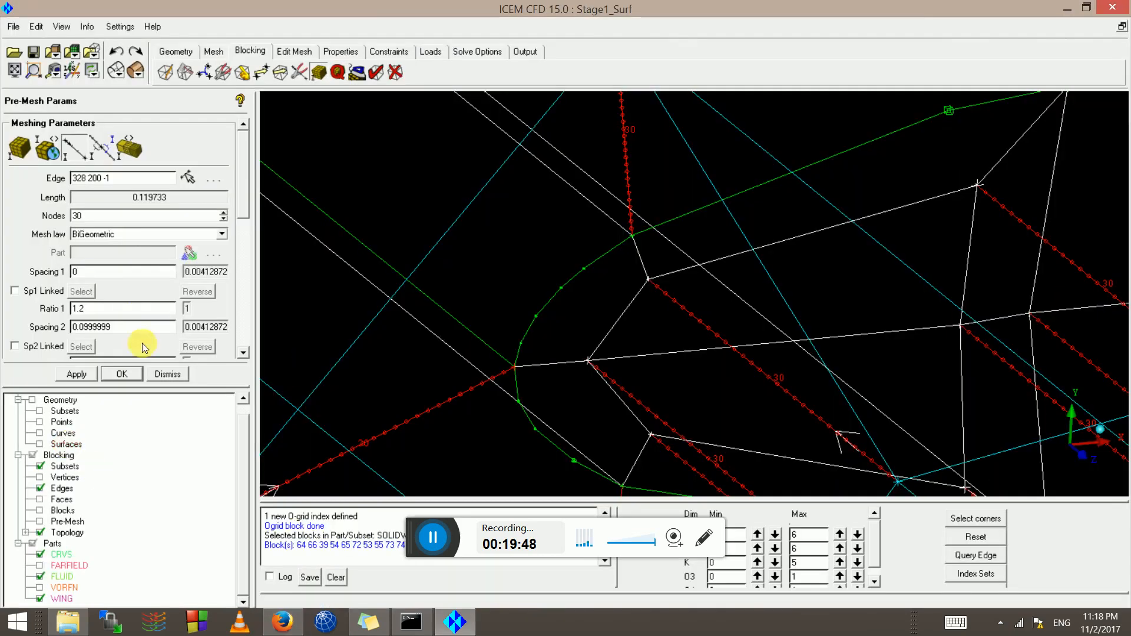
click(77, 375)
scroll(535, 373, down, 5)
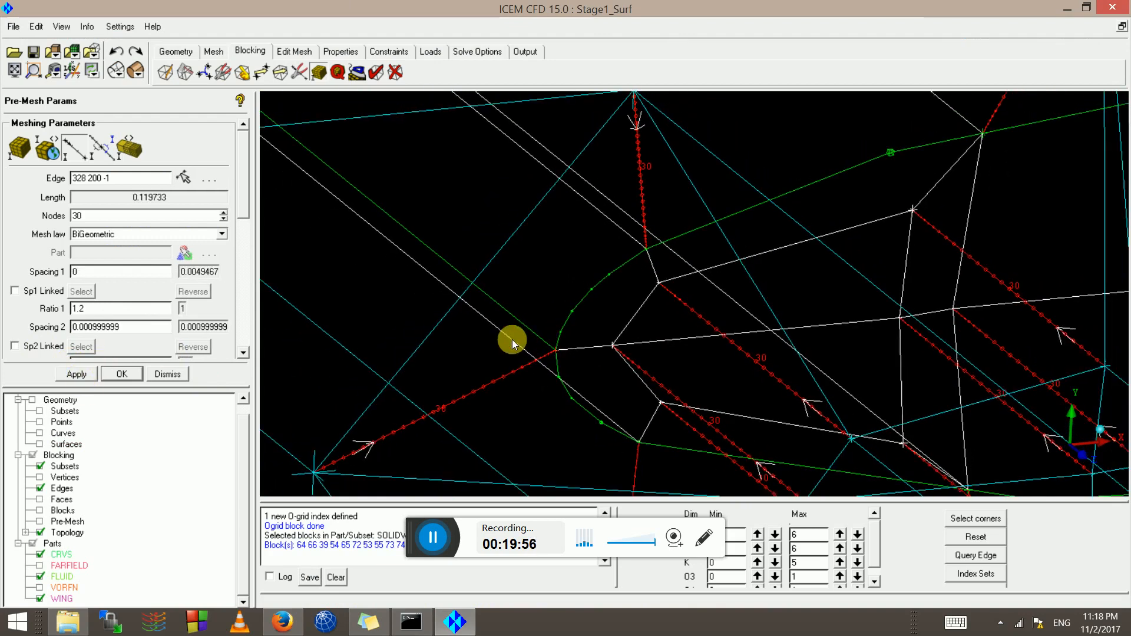
scroll(511, 340, down, 7)
middle_drag(495, 369, 583, 171)
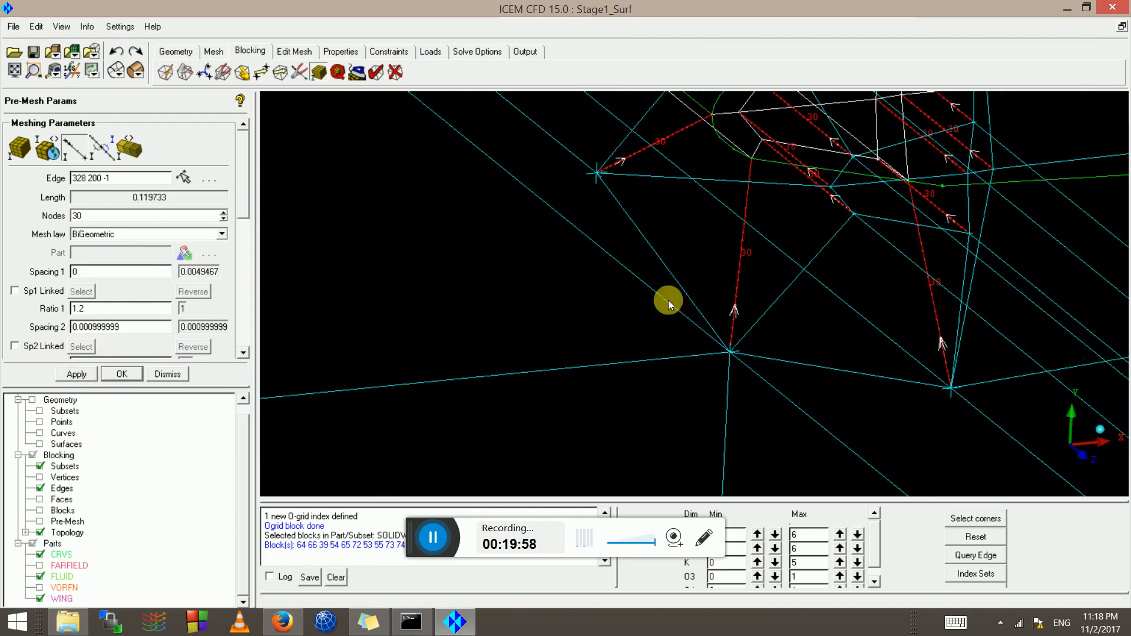
scroll(668, 299, down, 1)
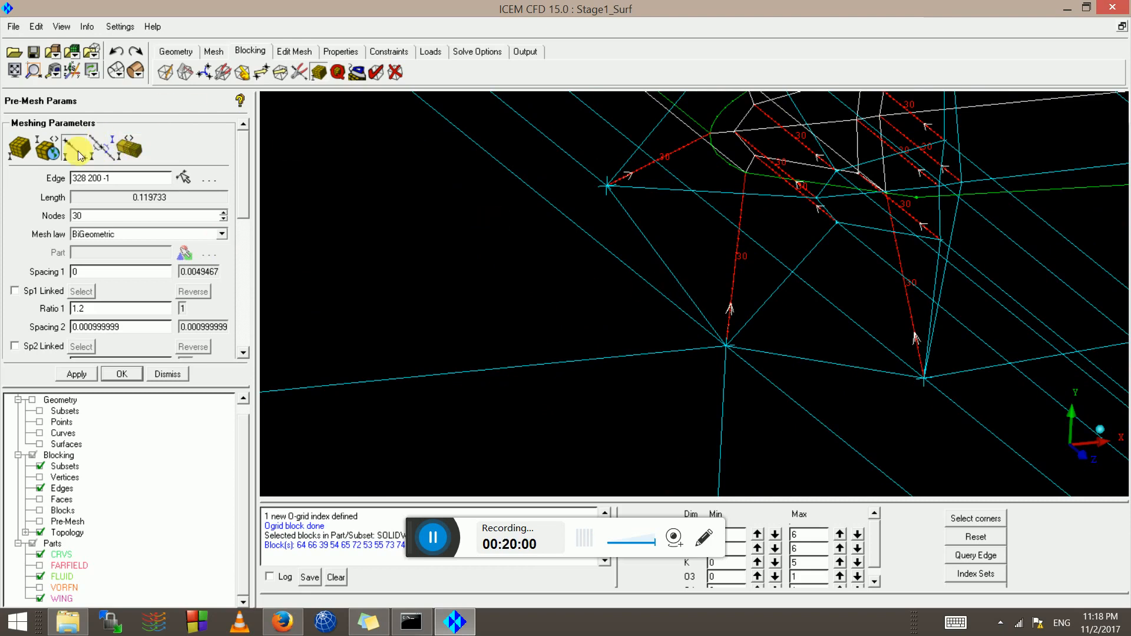
click(102, 148)
Match the far-field edge's spacing to reference edge 320 194 -1
scroll(787, 328, down, 3)
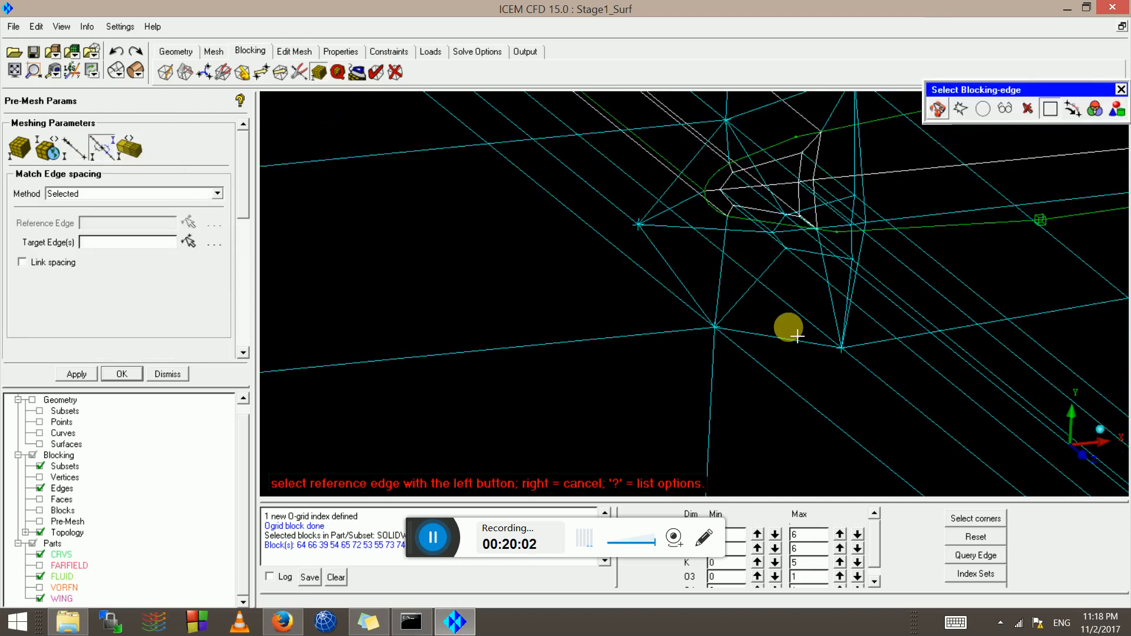
click(716, 284)
scroll(667, 332, up, 3)
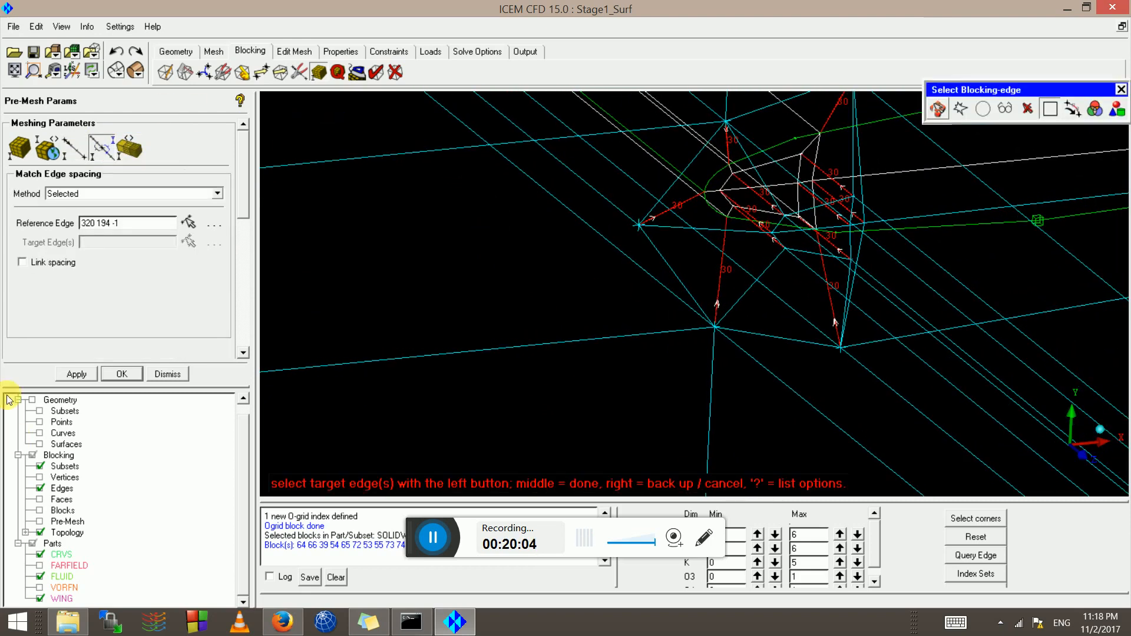
click(574, 346)
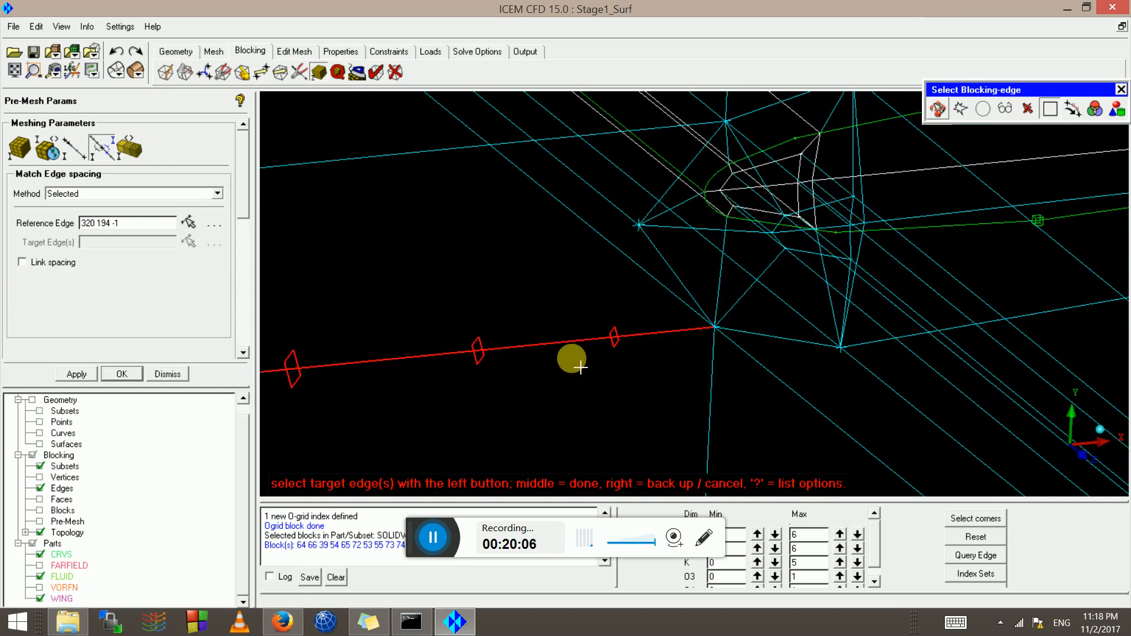
middle_click(569, 353)
Select far-field edge 193 320 -1 in Edge Params: 19 nodes, Spacing 2 0.0049467
click(72, 146)
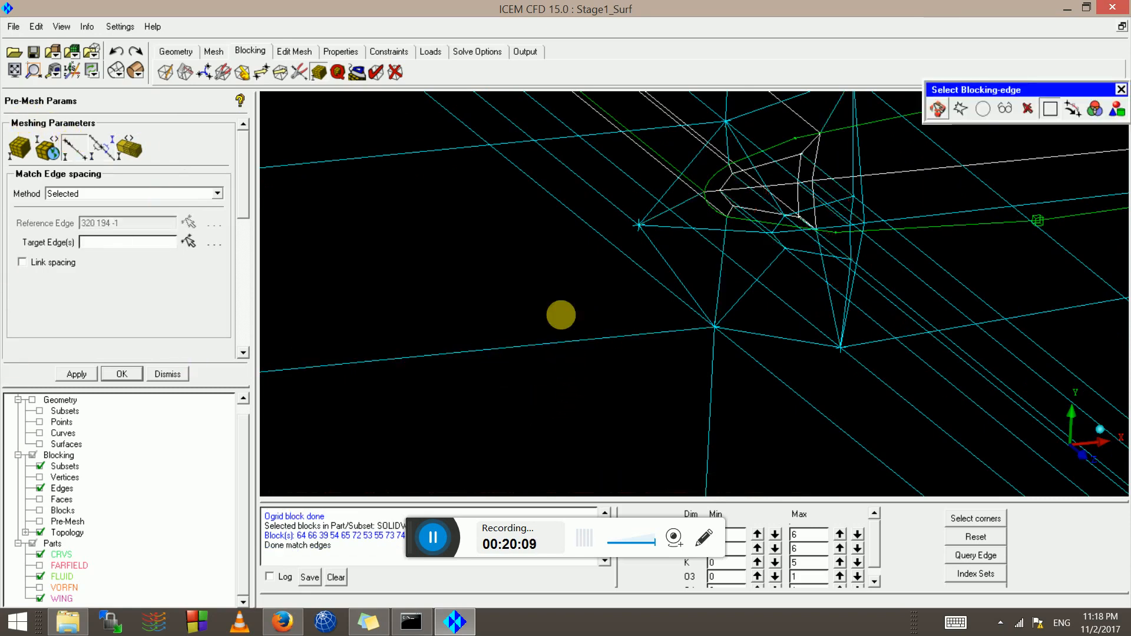
click(69, 150)
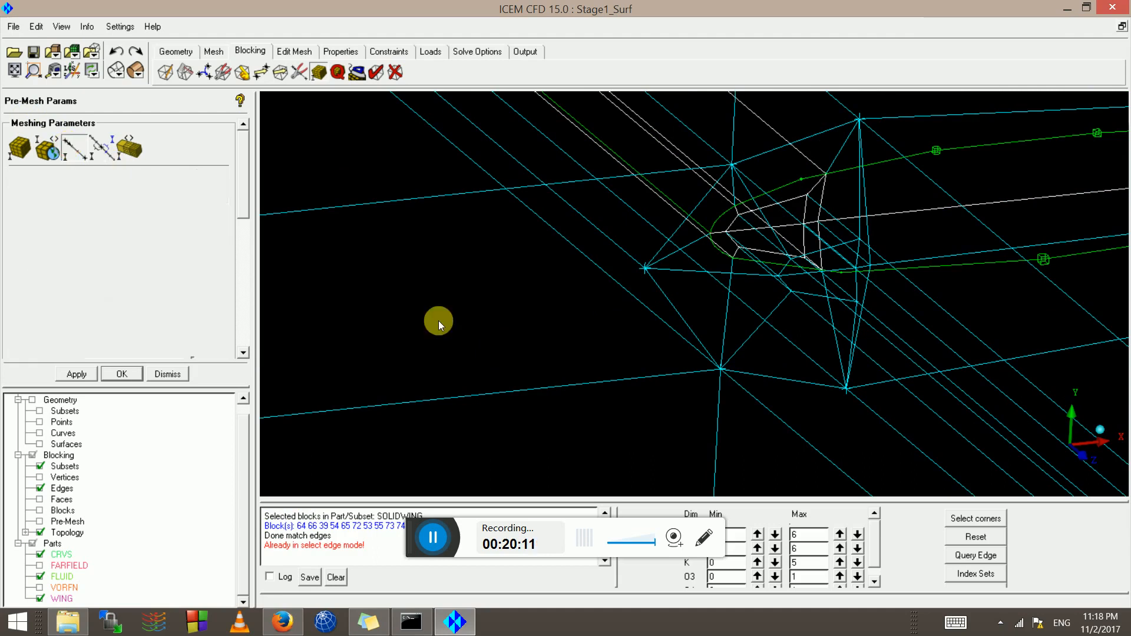
click(606, 382)
middle_click(622, 393)
scroll(622, 393, up, 3)
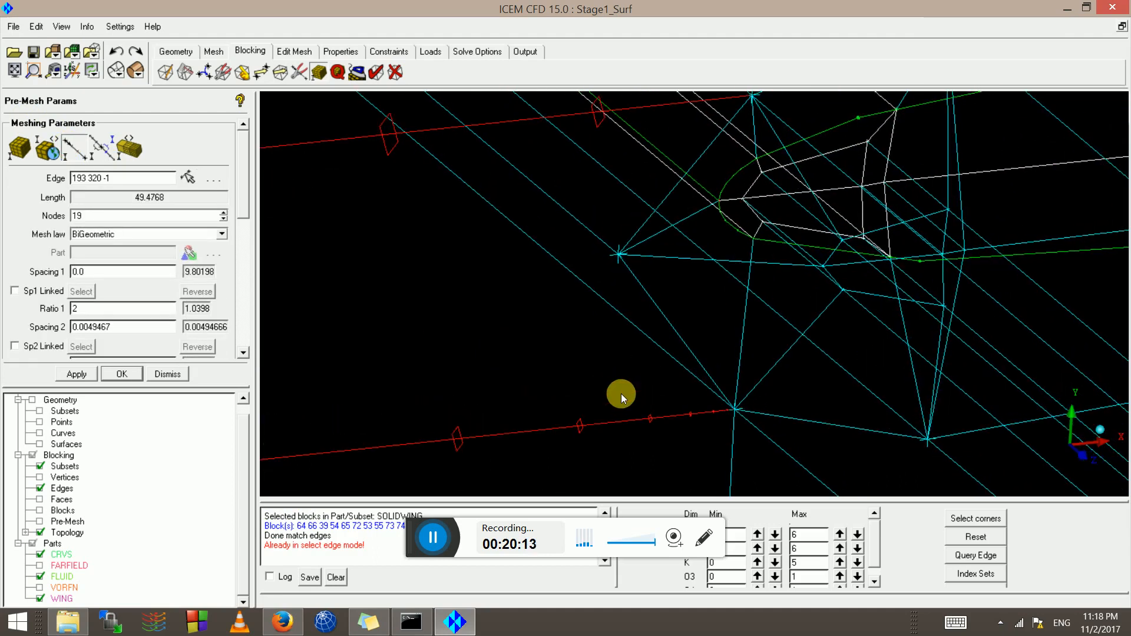
scroll(621, 394, down, 4)
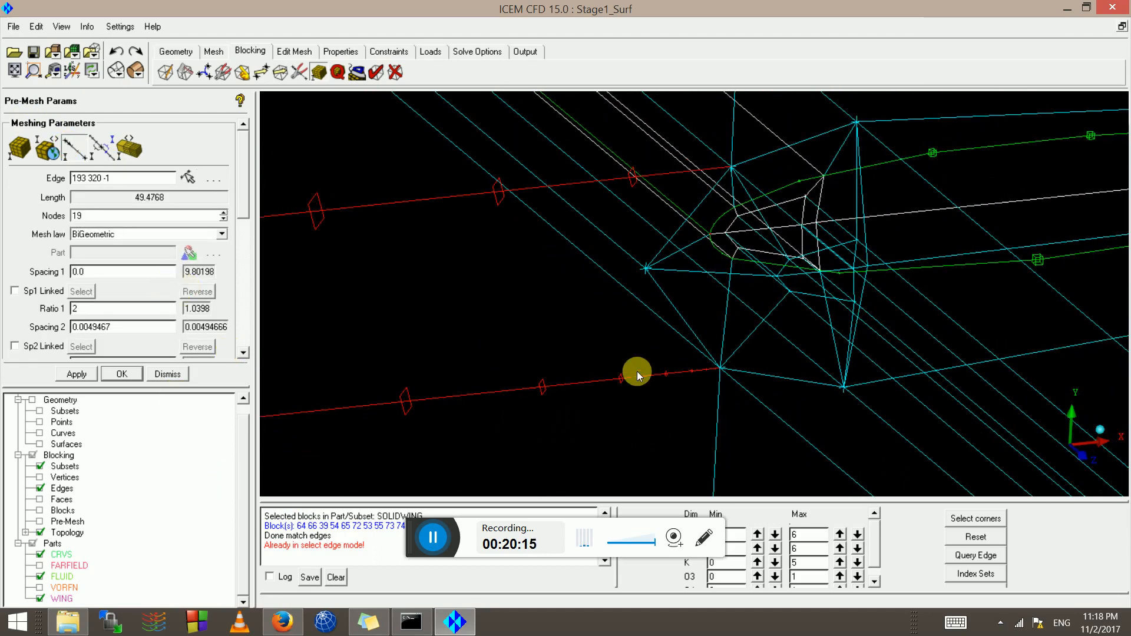
scroll(245, 333, down, 5)
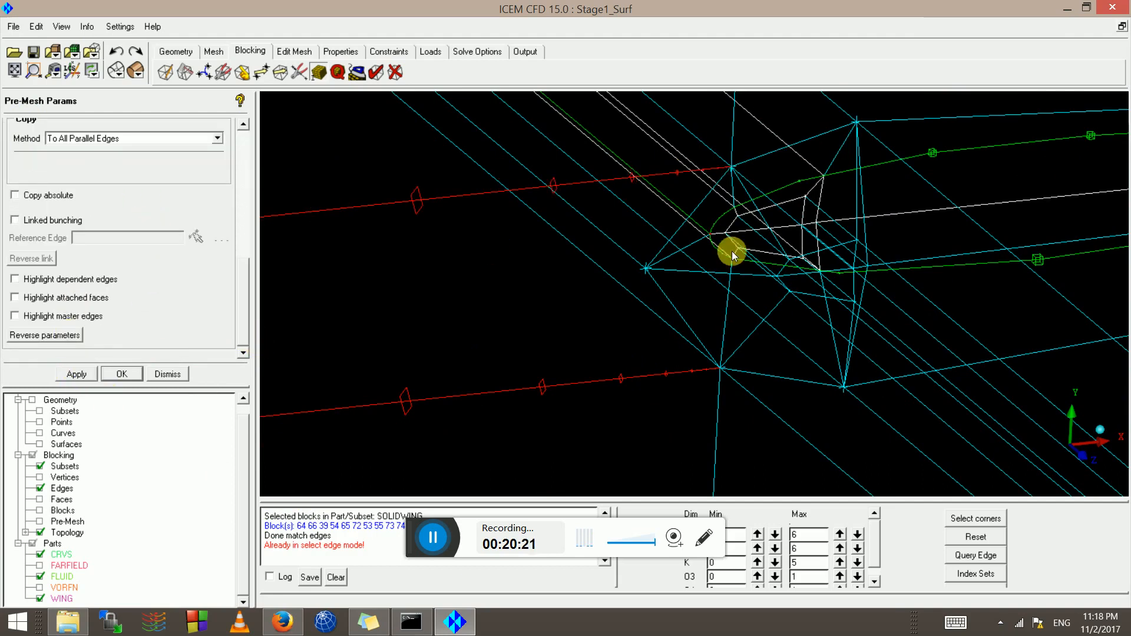
scroll(695, 263, down, 5)
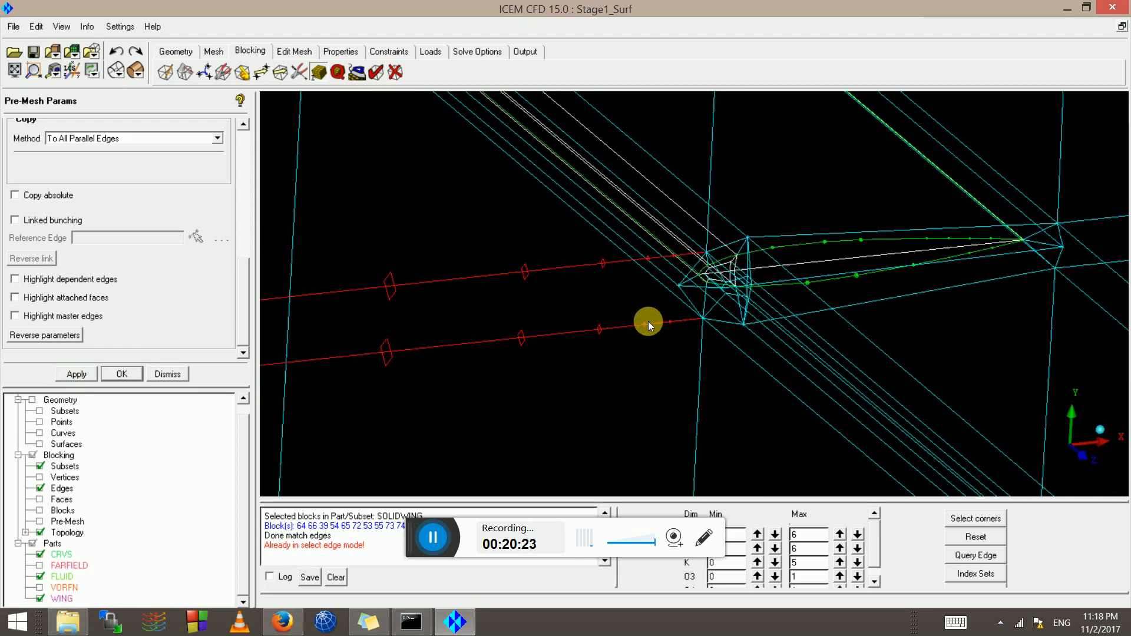
scroll(630, 307, down, 2)
Zoom in on the blocking edges around the wing's trailing edge
middle_drag(715, 275, 462, 304)
scroll(557, 316, up, 5)
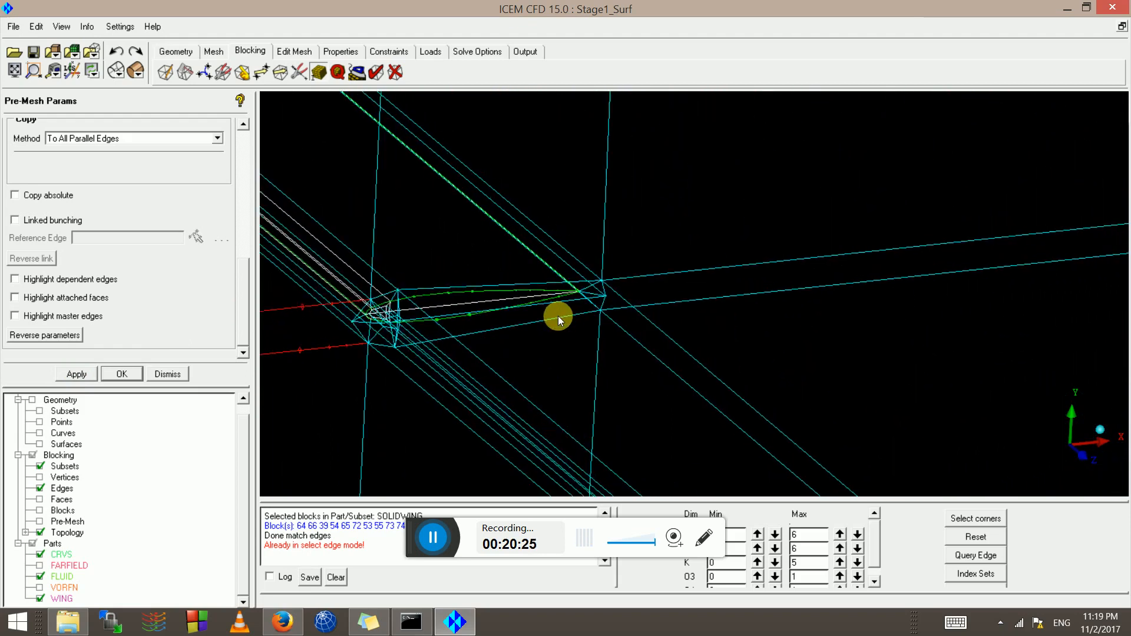
scroll(315, 403, up, 1)
click(242, 414)
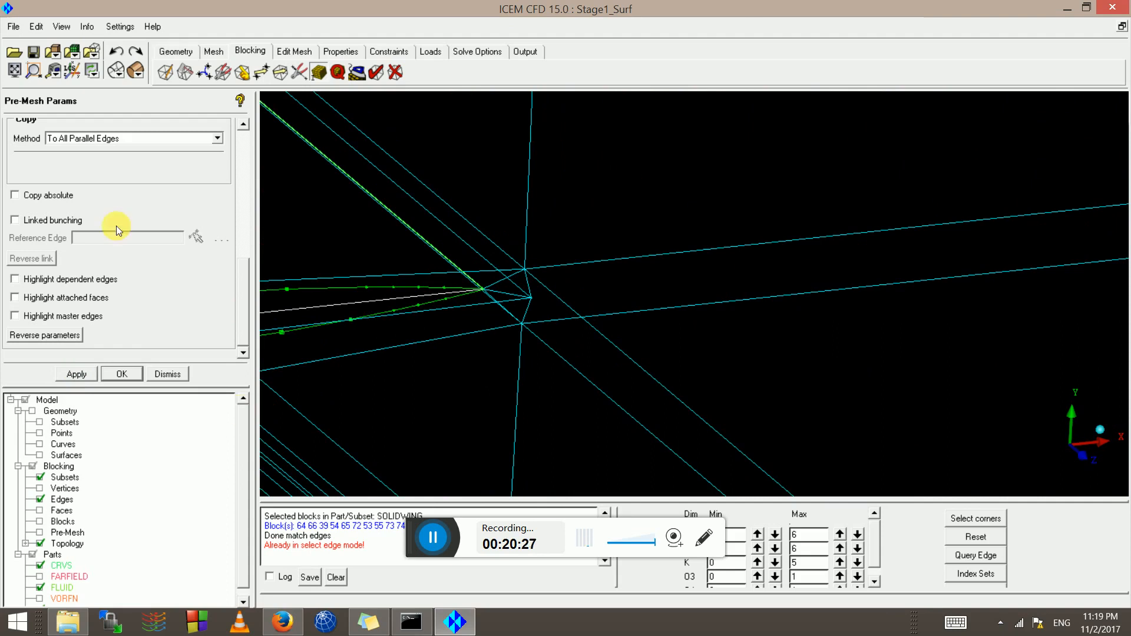
click(243, 135)
Match the wake edge's spacing to reference edge 347 201 beside the trailing edge
click(240, 139)
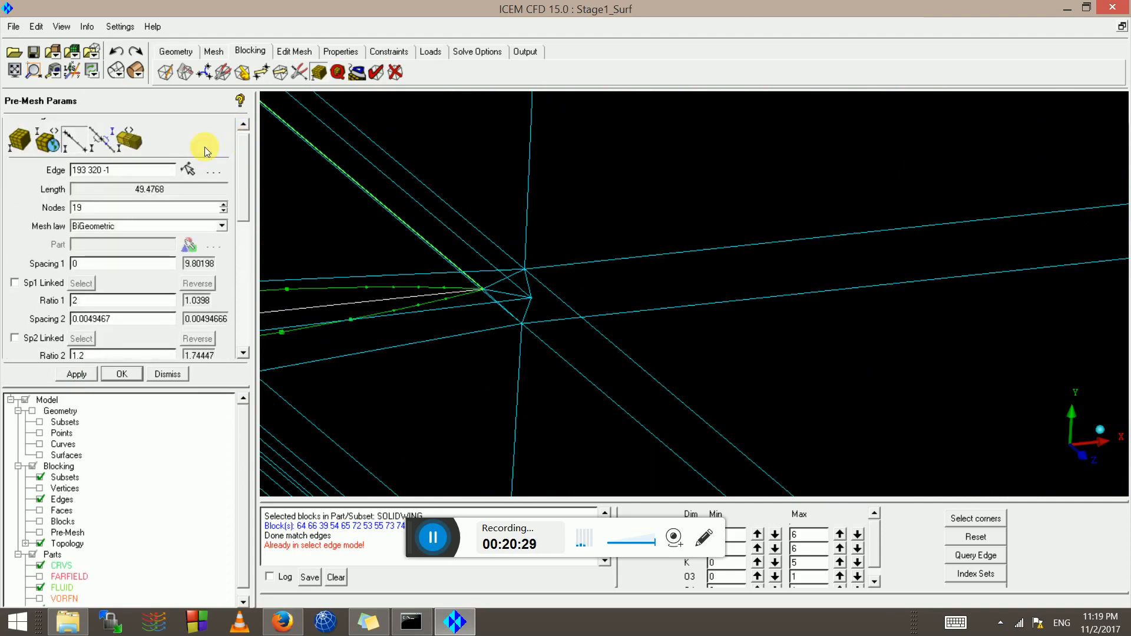
click(108, 140)
scroll(462, 300, up, 3)
middle_drag(373, 295, 427, 318)
scroll(750, 273, up, 4)
scroll(427, 318, down, 1)
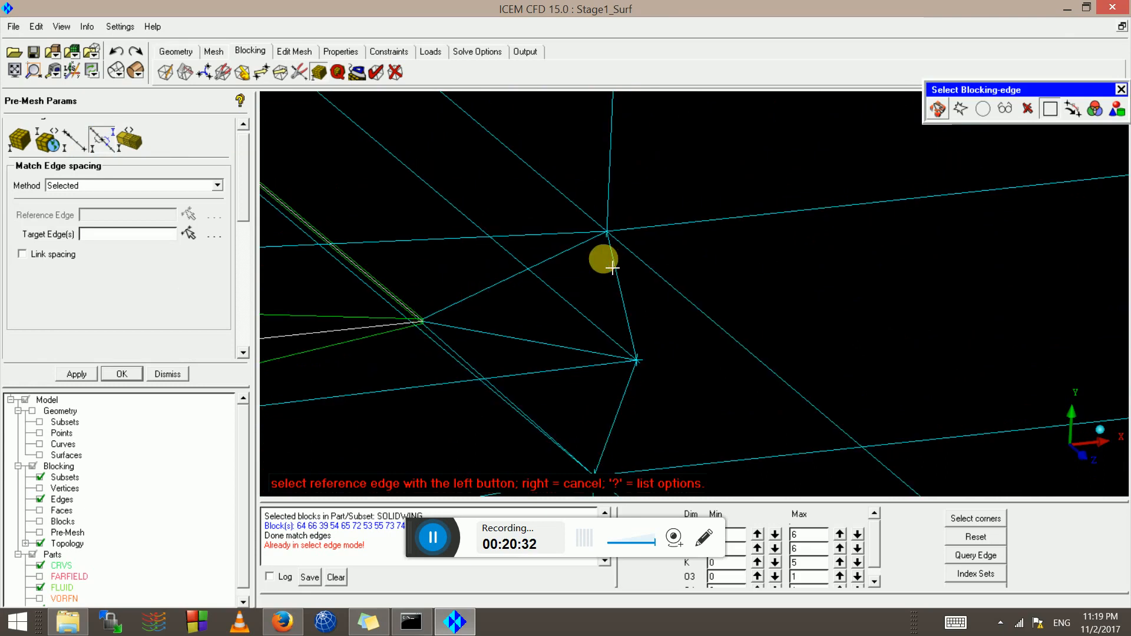
click(540, 267)
click(659, 215)
scroll(660, 216, up, 1)
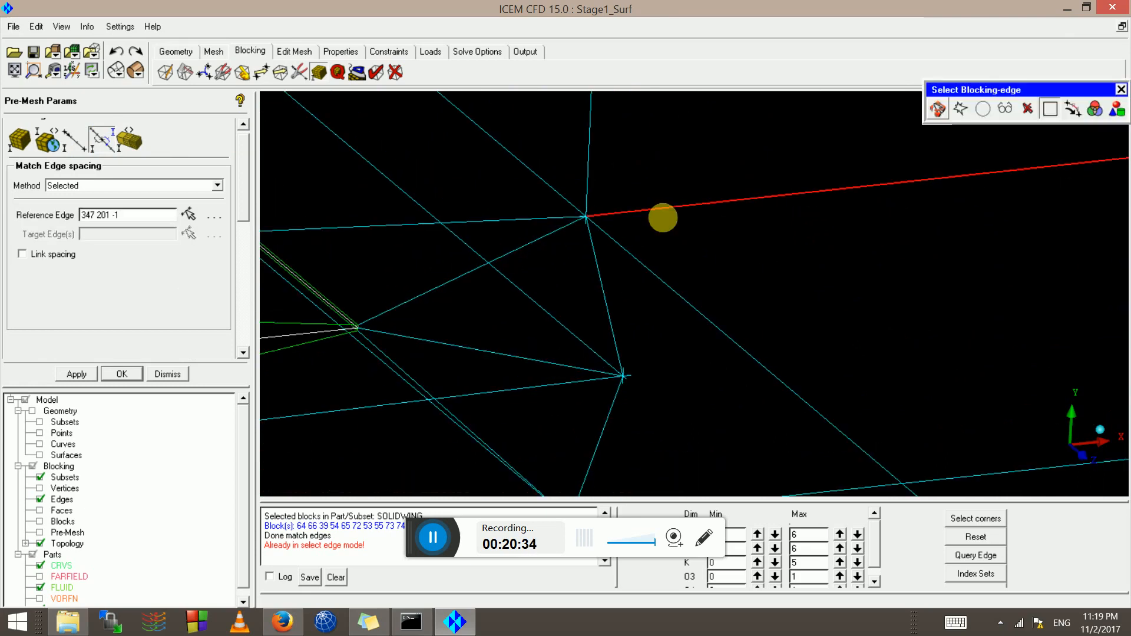
middle_click(662, 218)
Inspect wake edge 347 202 -1: 20 nodes, Spacing 1 0.0049467, Spacing 2 0
click(68, 146)
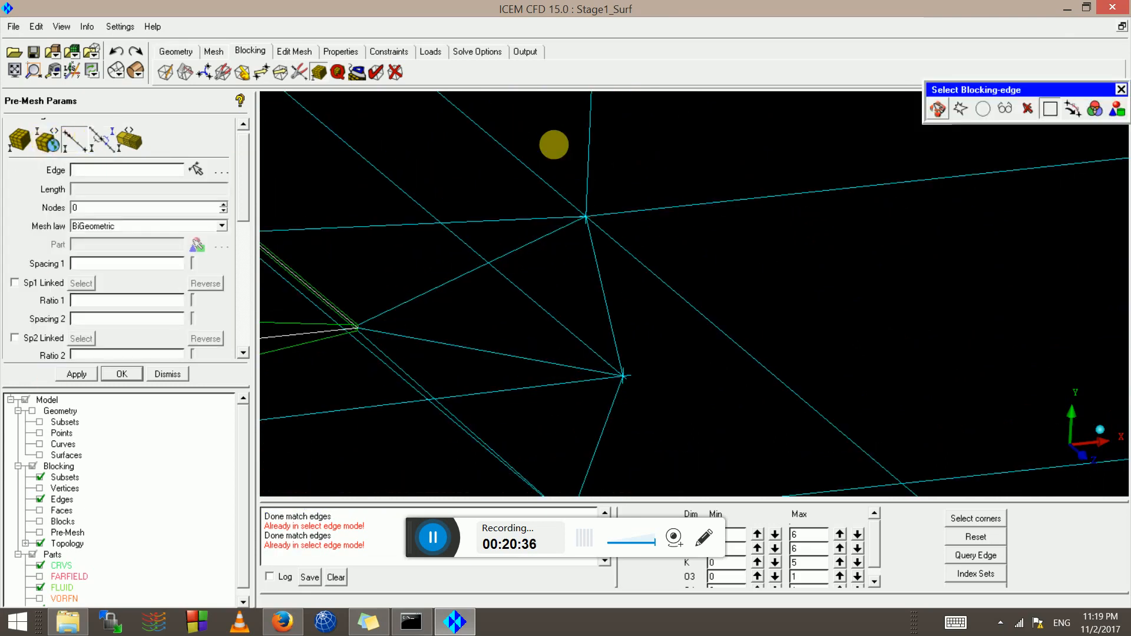
click(79, 144)
click(668, 206)
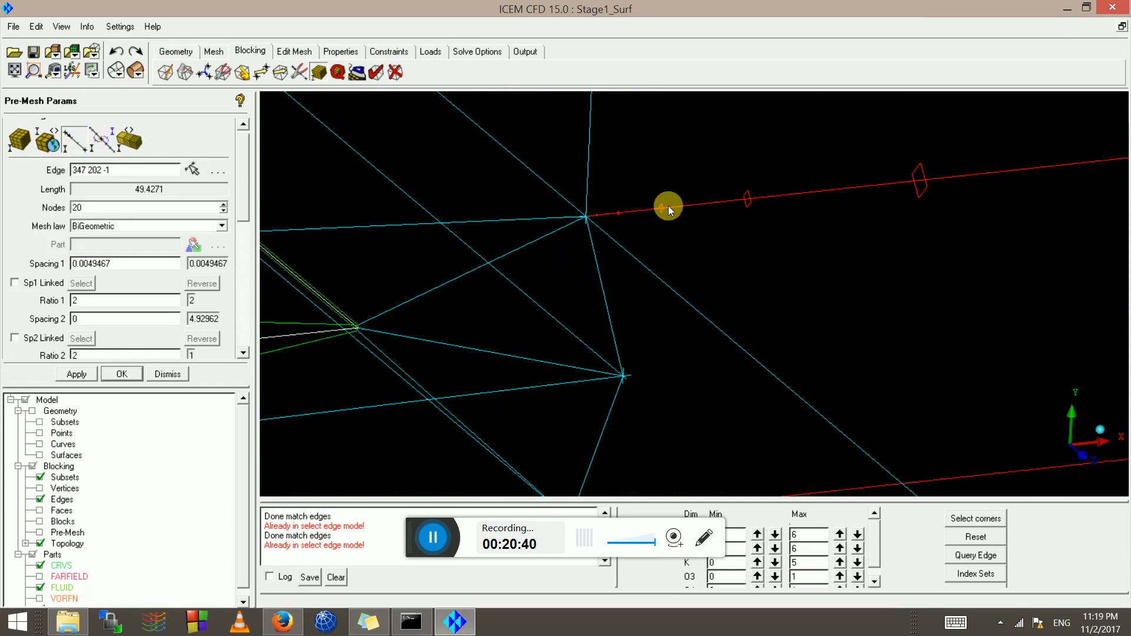
scroll(624, 324, down, 4)
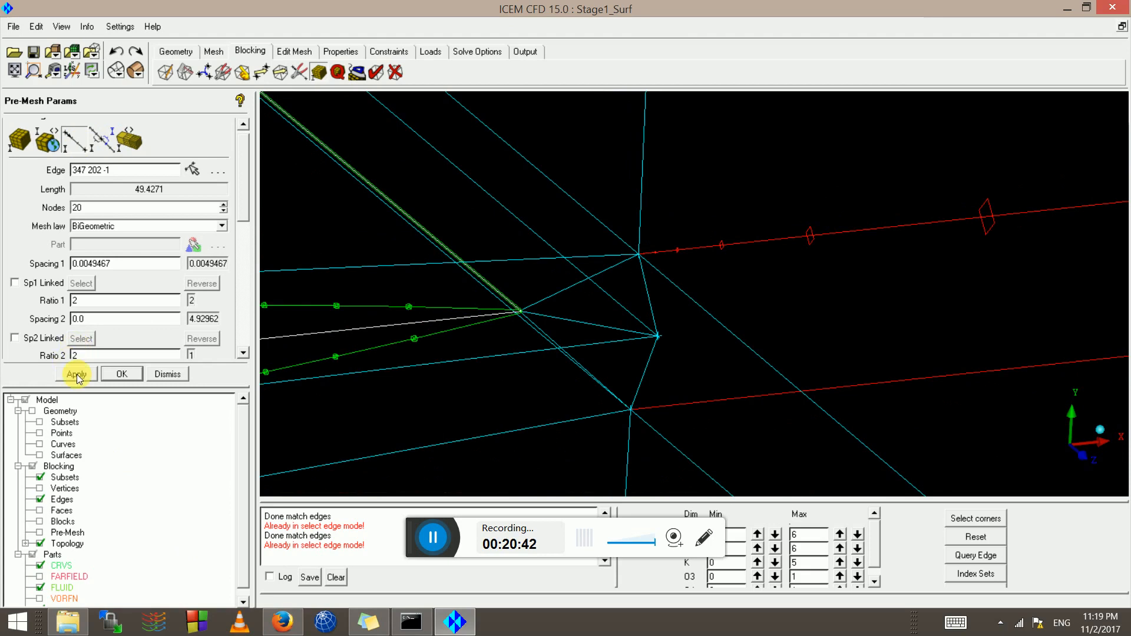
scroll(423, 402, down, 4)
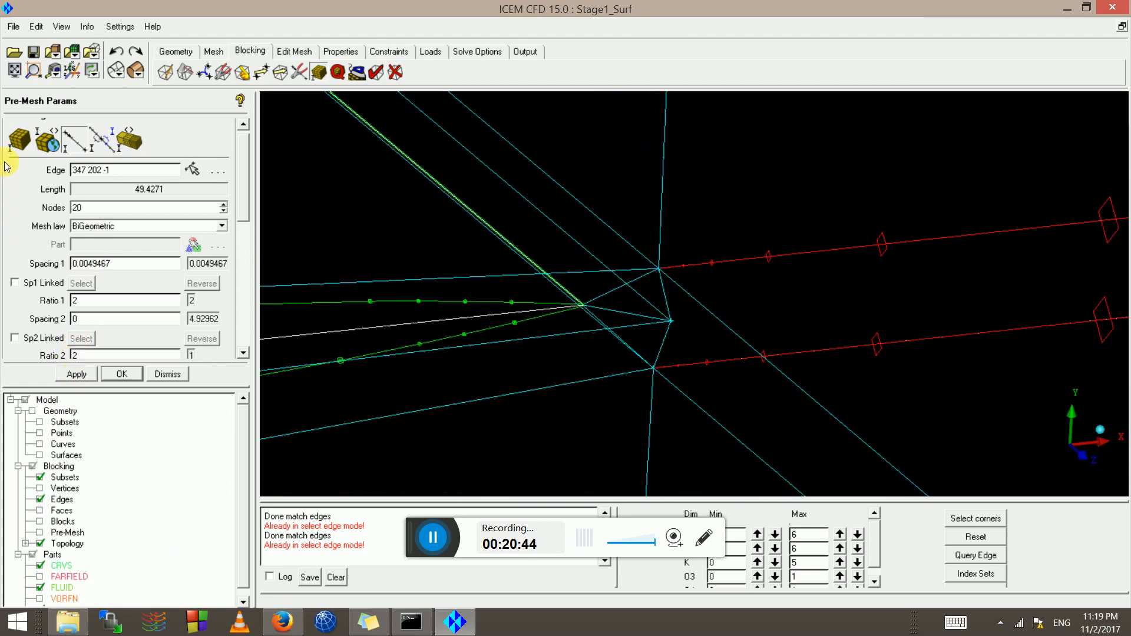
Match the spacing of edge 343 135 to reference edge 343 195
click(102, 144)
scroll(603, 371, up, 3)
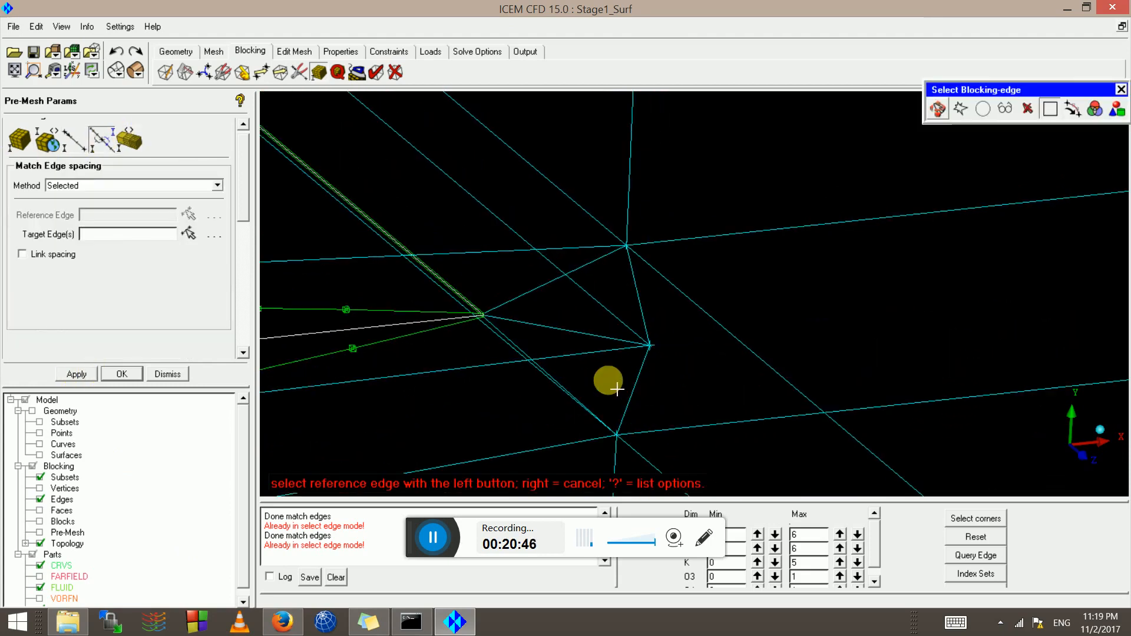
scroll(600, 277, down, 4)
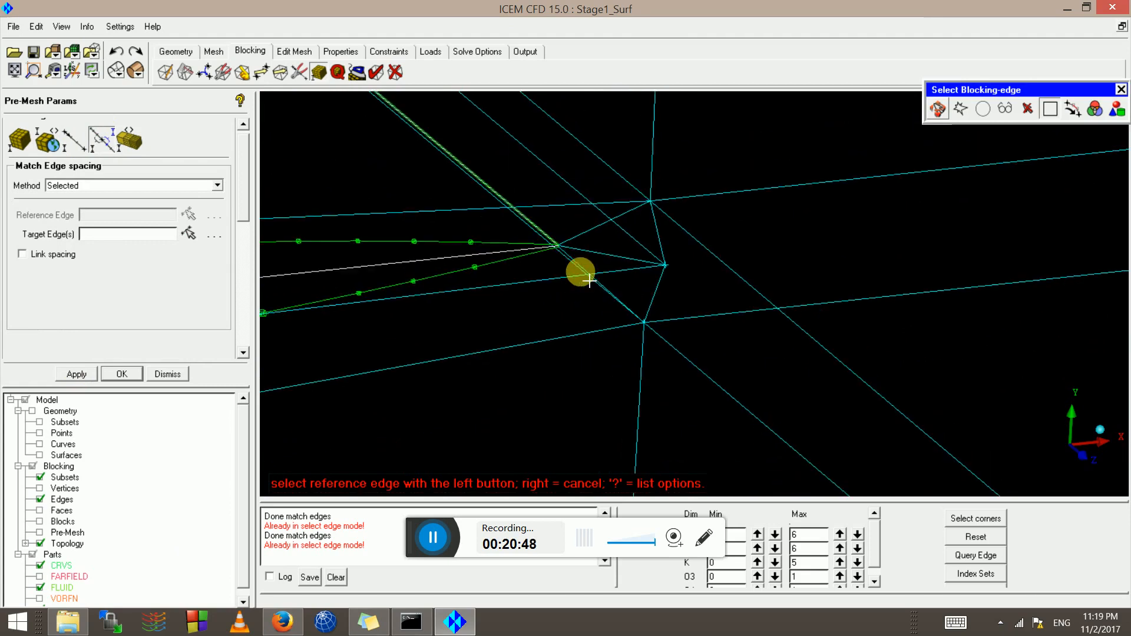
scroll(606, 269, up, 3)
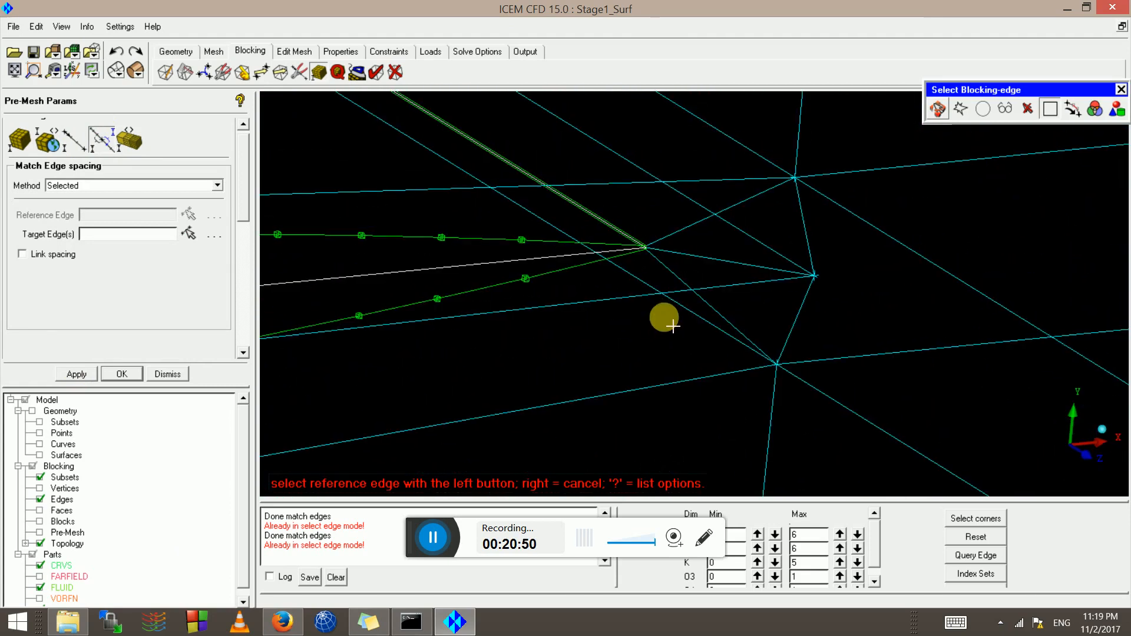
click(742, 324)
scroll(819, 389, down, 3)
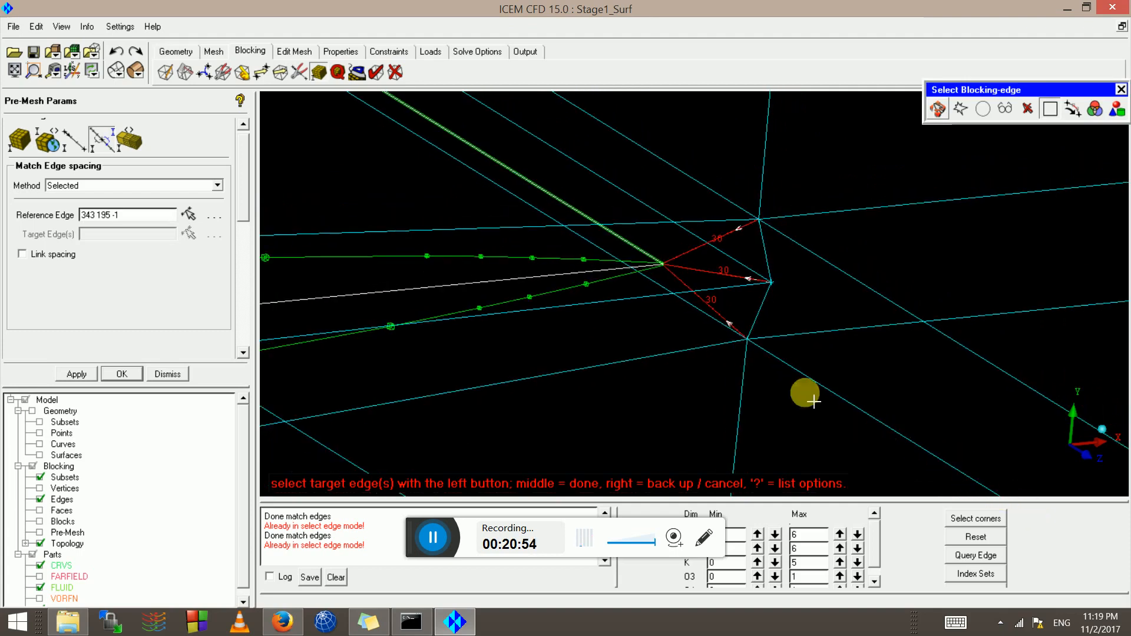
scroll(800, 408, up, 2)
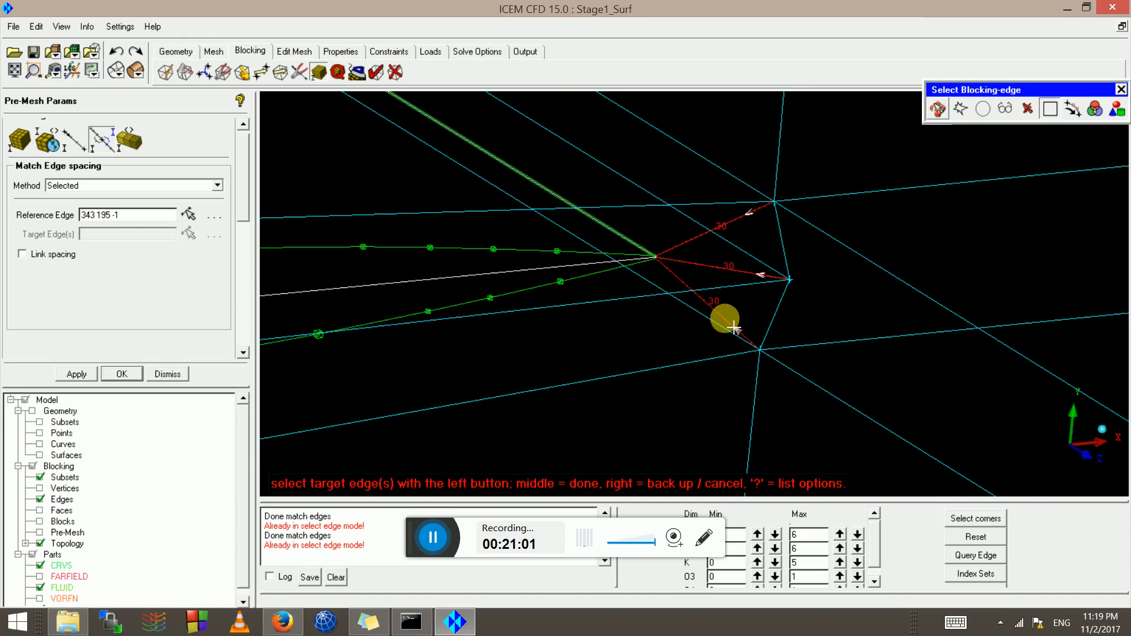
middle_click(814, 392)
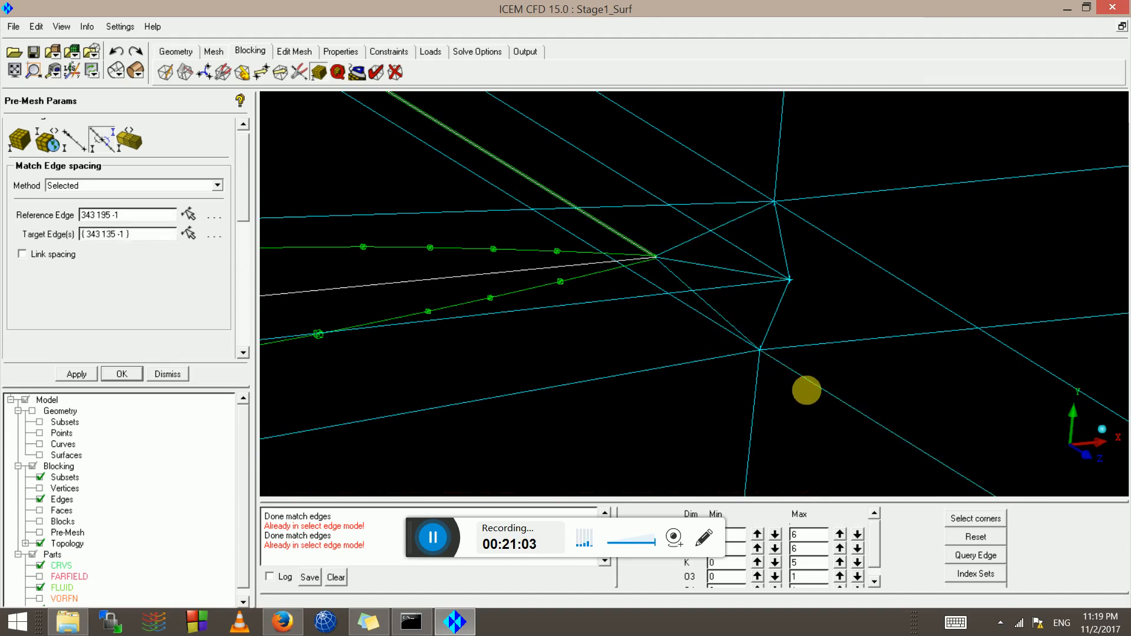
Apply edge 343 135's spacing, starting at 0.00494669, to its parallel edges
click(70, 145)
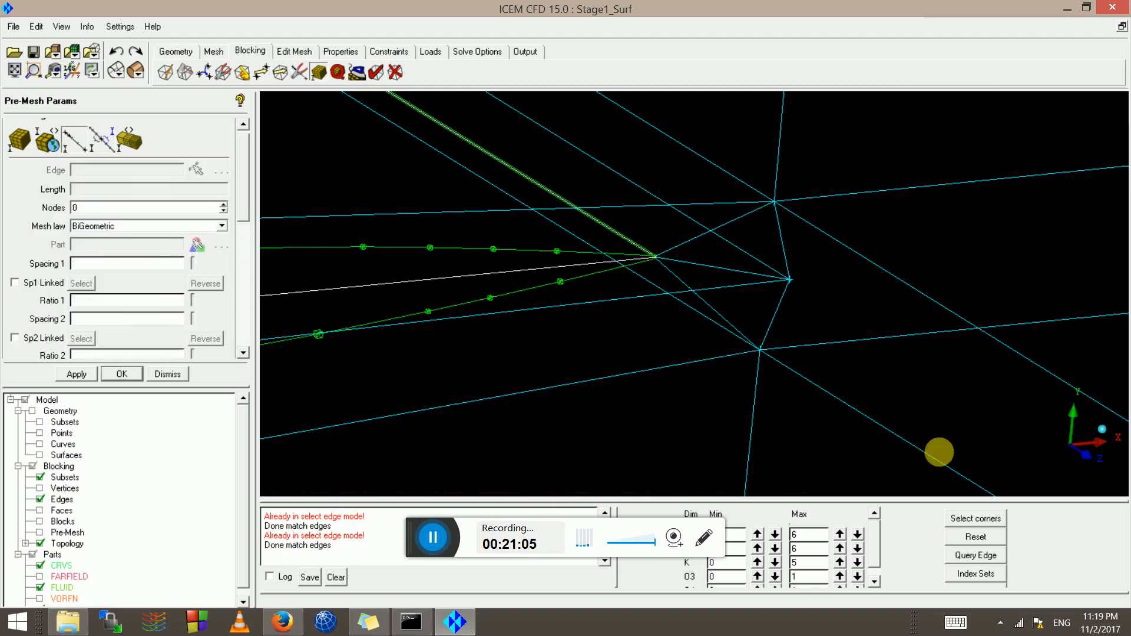
click(846, 406)
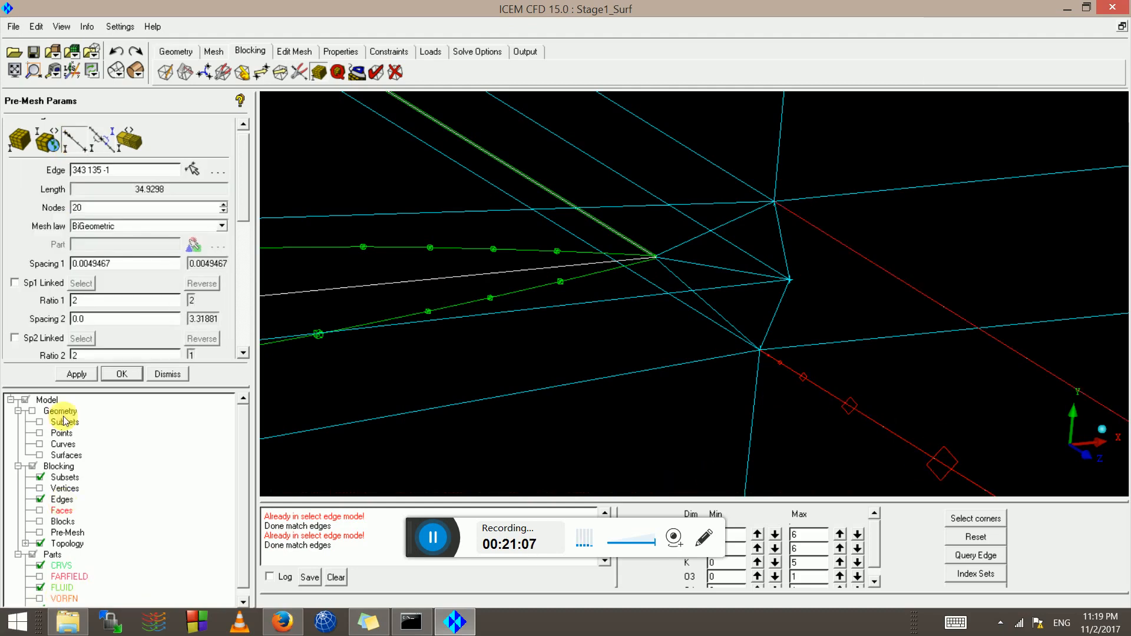
click(93, 374)
drag(686, 331, 24, 436)
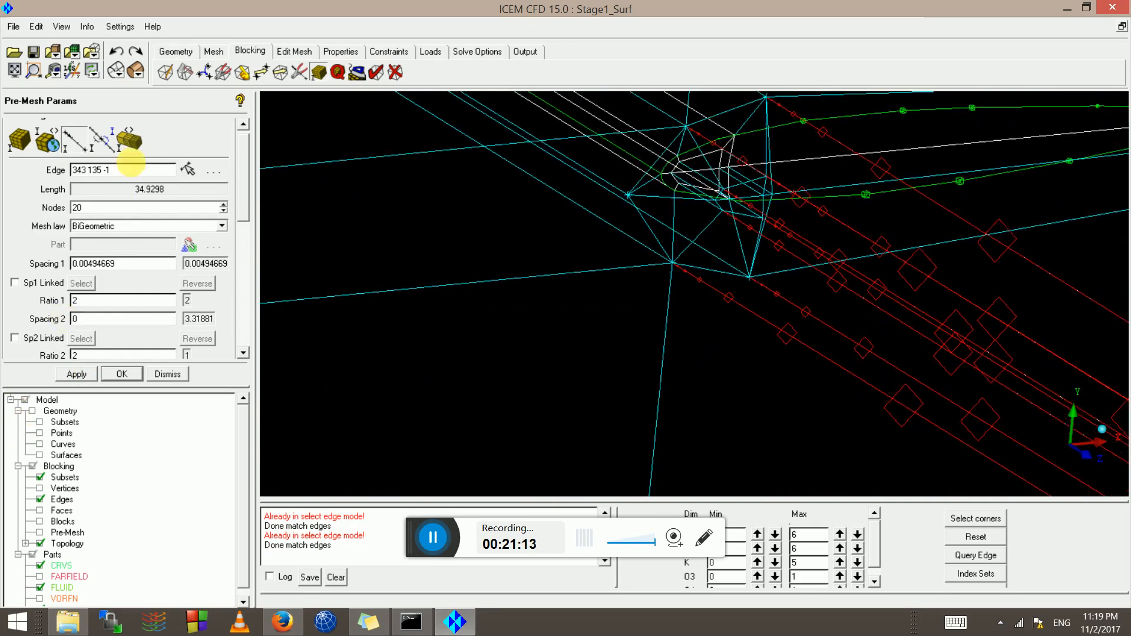
Match the lower edge to reference edge 320 321; edge 188 320 now ends at 0.0261789
click(110, 143)
drag(631, 272, 708, 204)
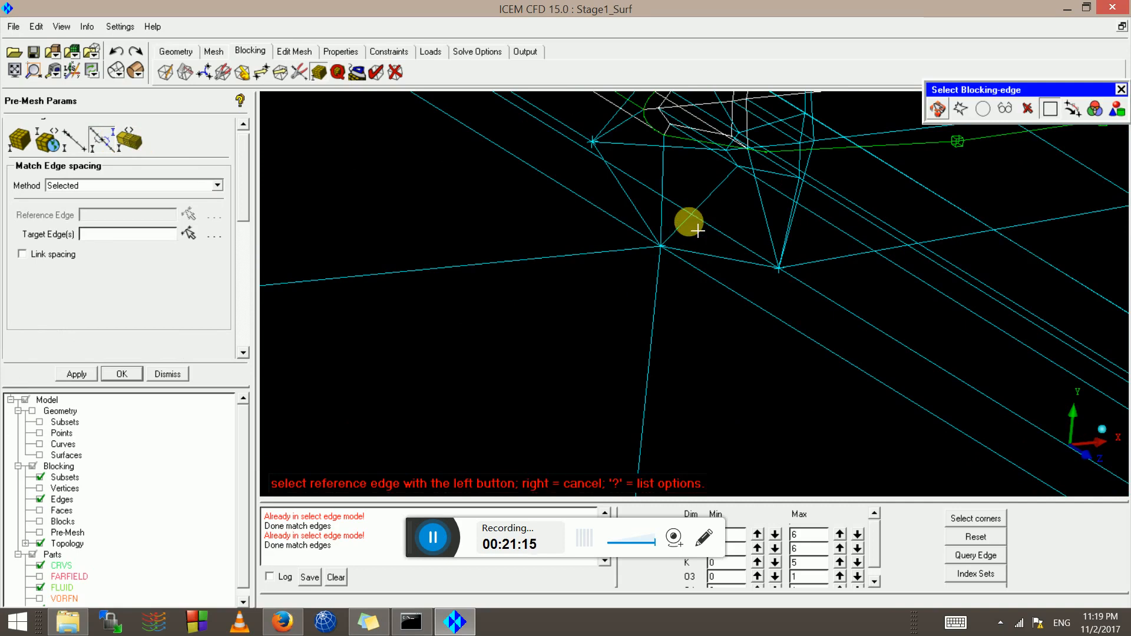
click(689, 222)
click(661, 341)
middle_click(661, 341)
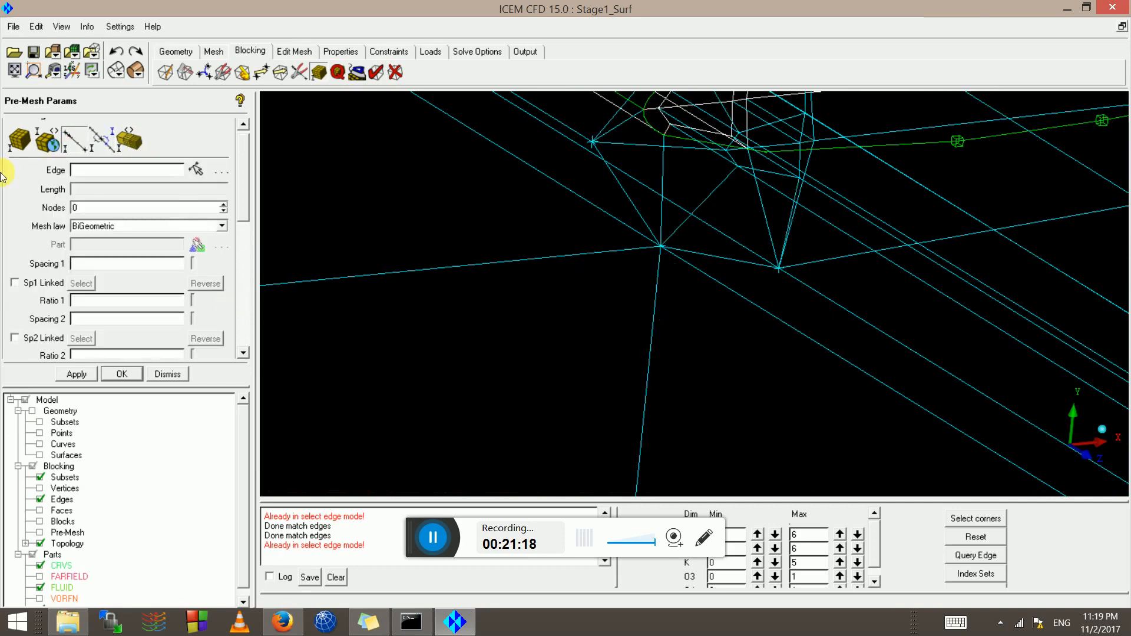
click(649, 328)
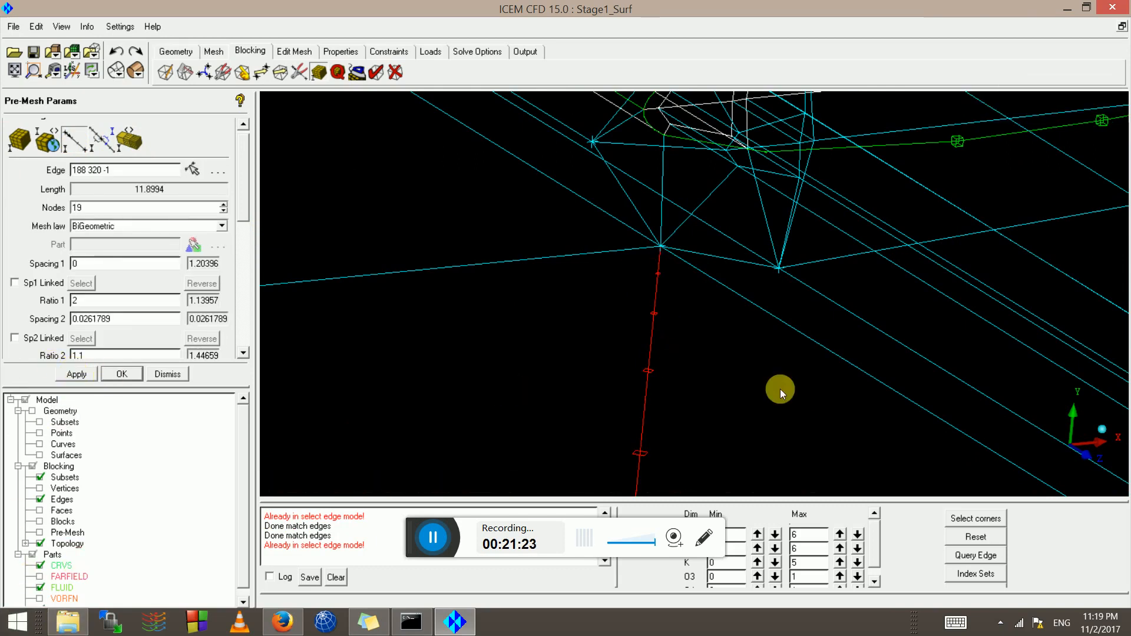
Zoom and orbit onto the leading-edge O-grid blocks to begin another spacing match
right_drag(760, 277, 782, 518)
right_drag(566, 141, 564, 206)
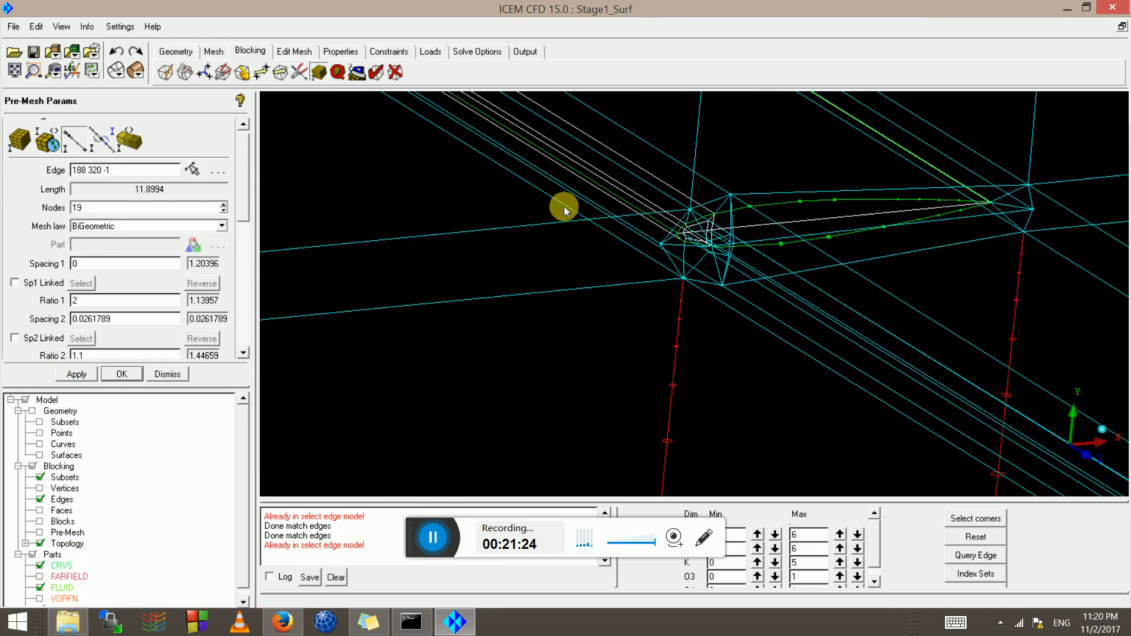
drag(564, 206, 543, 278)
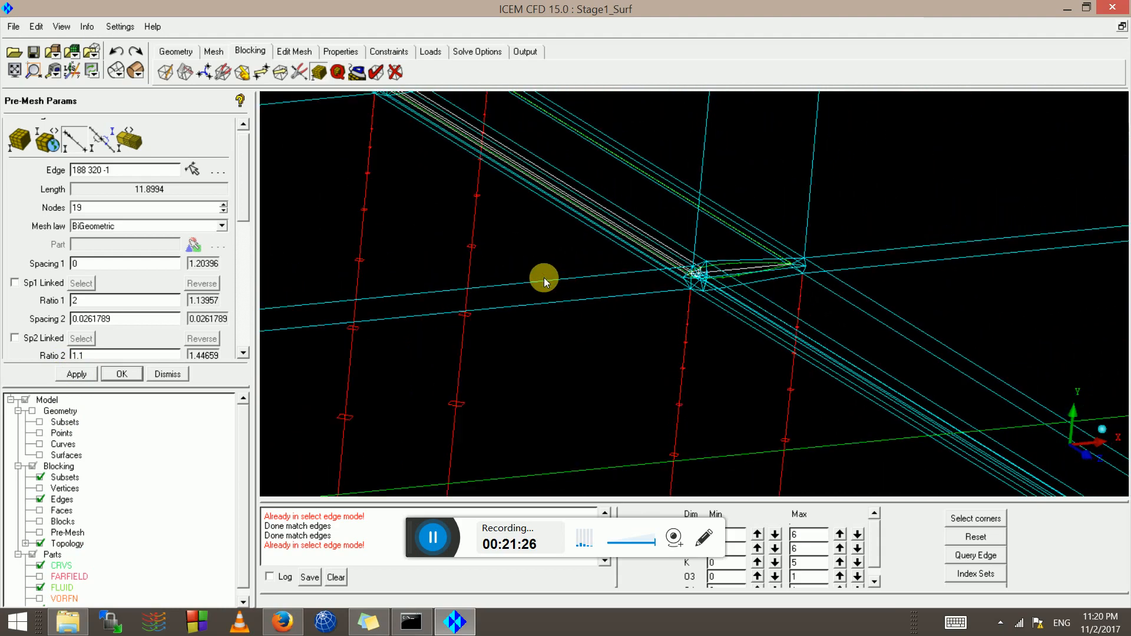
right_drag(543, 277, 539, 324)
middle_drag(443, 190, 613, 285)
right_drag(530, 368, 493, 232)
middle_drag(606, 364, 777, 486)
right_drag(597, 406, 617, 334)
middle_drag(583, 311, 492, 383)
right_drag(574, 362, 579, 319)
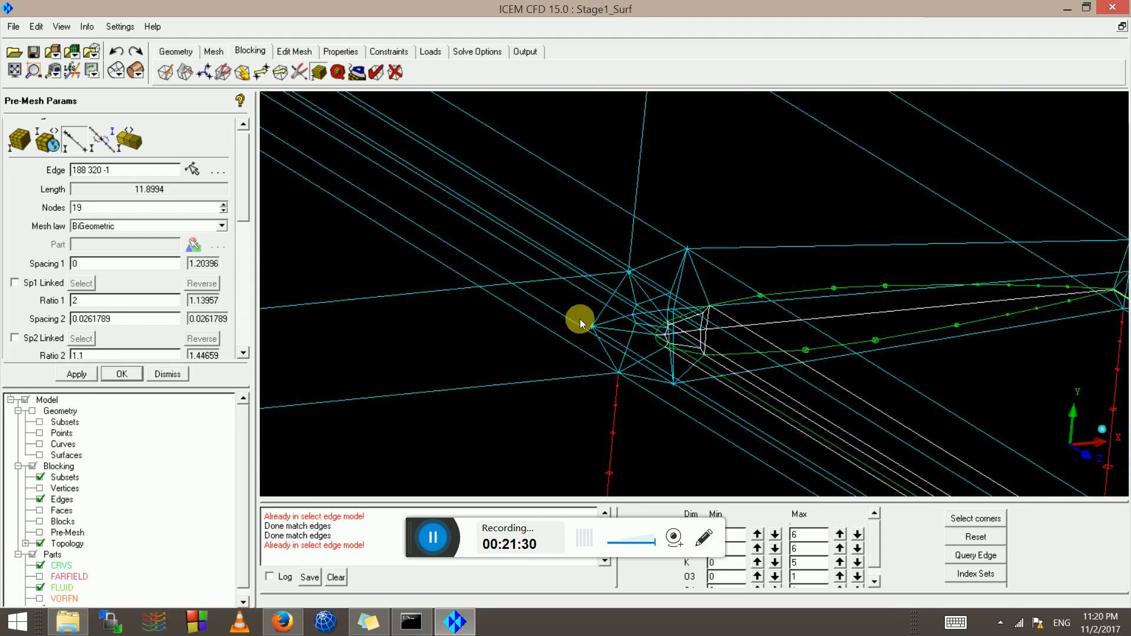
right_drag(512, 214, 362, 466)
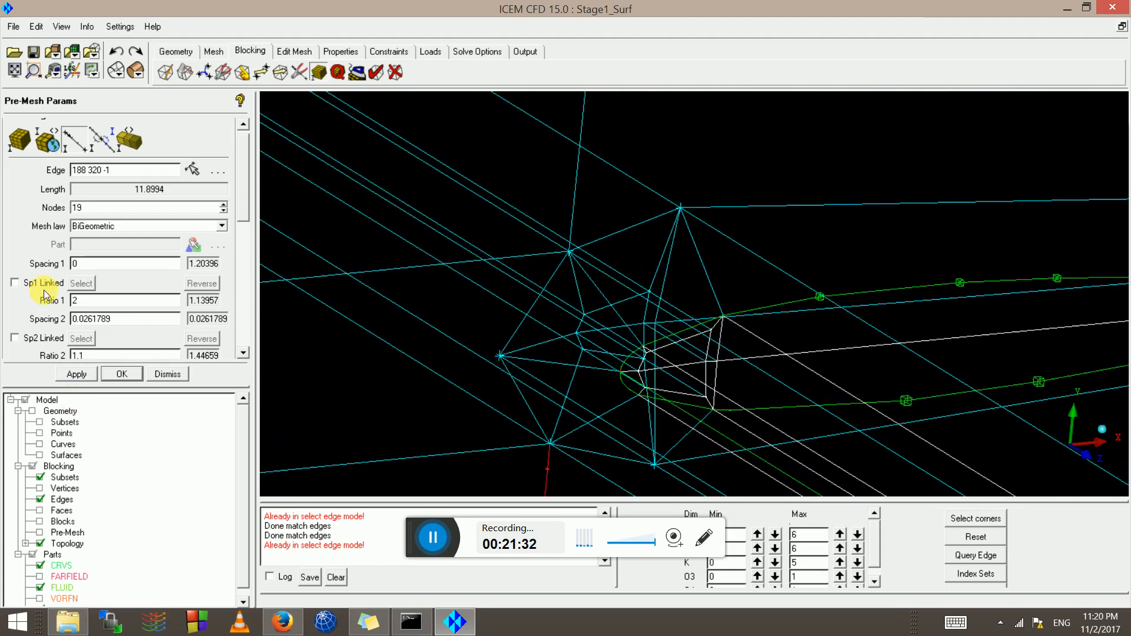
click(108, 147)
right_drag(664, 436, 575, 347)
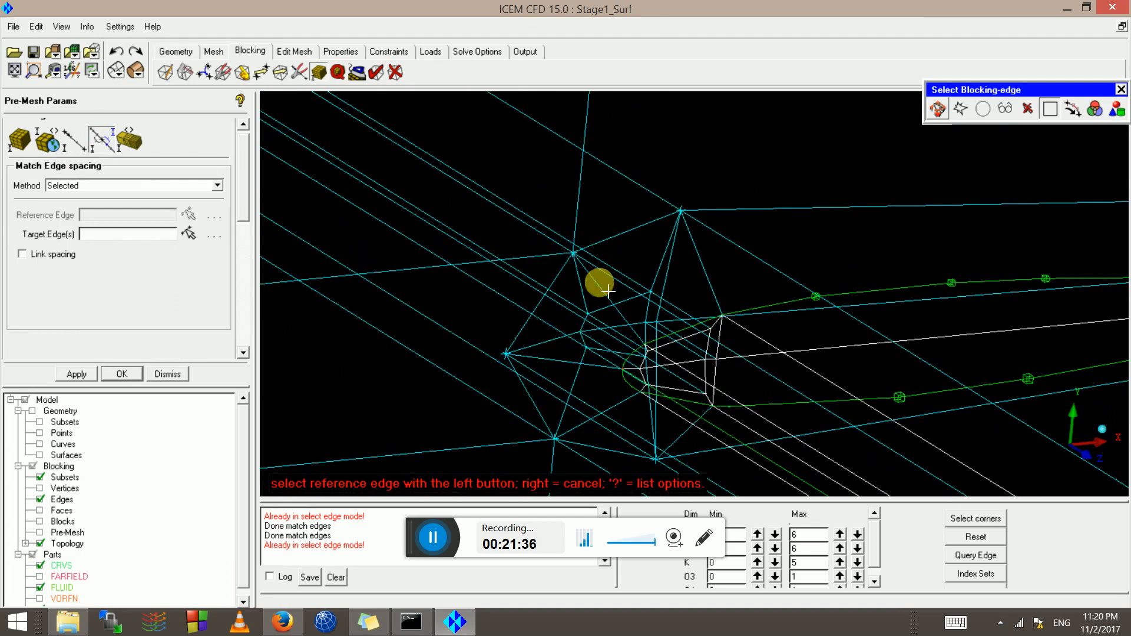
Query leading-edge edges 326 327 and 322 230 -1 (30 BiGeometric nodes, Spacing 2 0.000999999)
right_drag(601, 395, 587, 361)
click(86, 214)
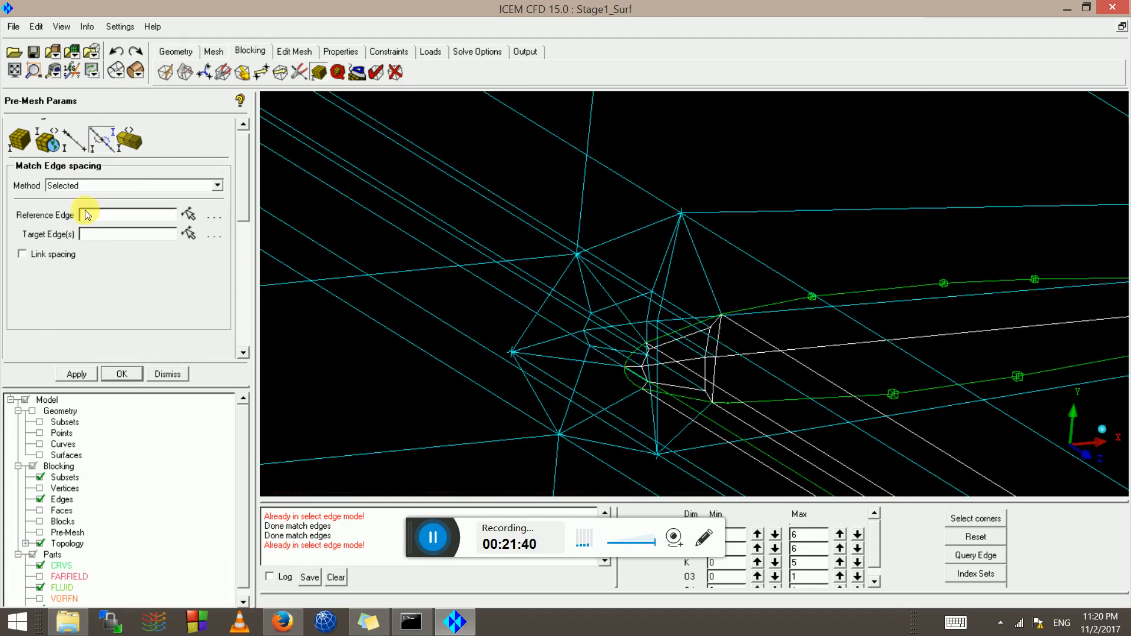
click(69, 147)
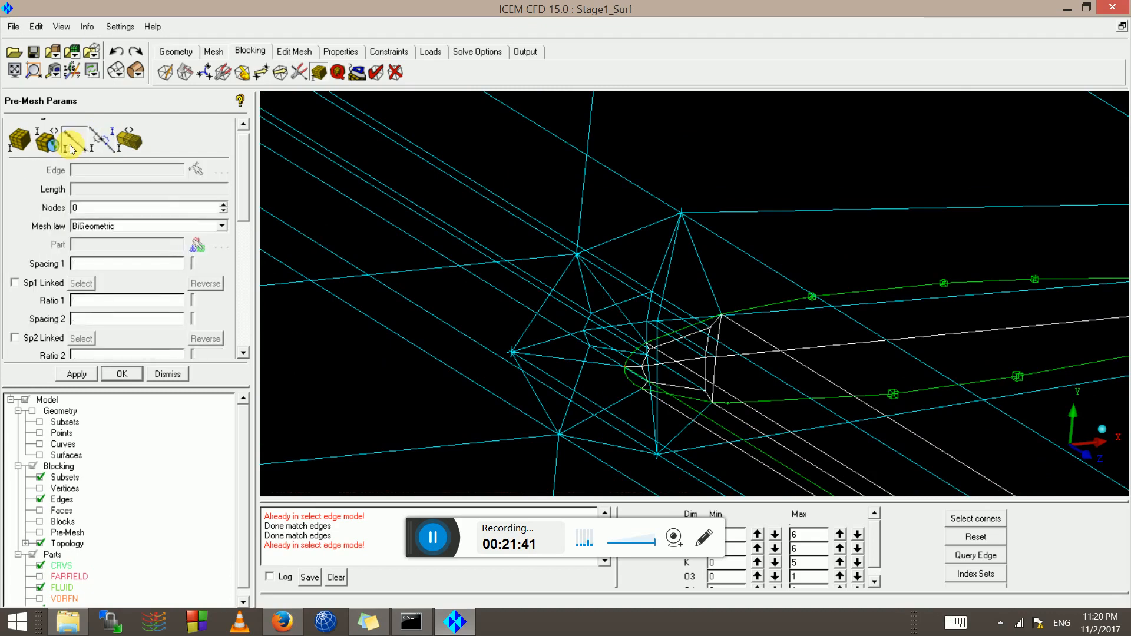
click(587, 291)
right_drag(574, 319, 543, 356)
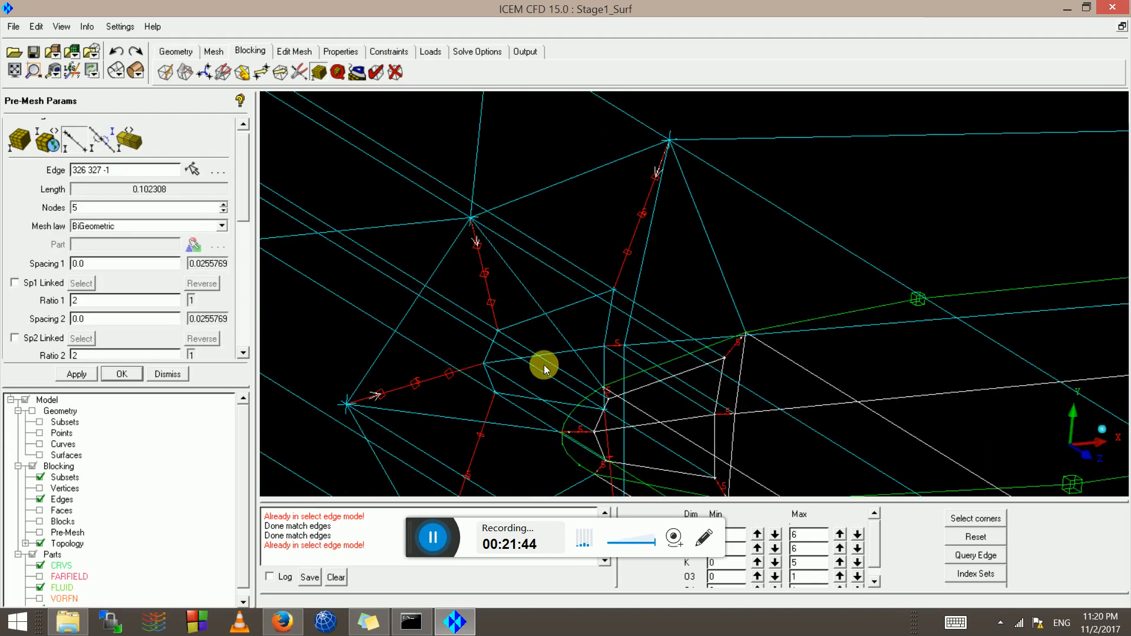
drag(550, 370, 760, 331)
scroll(578, 369, up, 10)
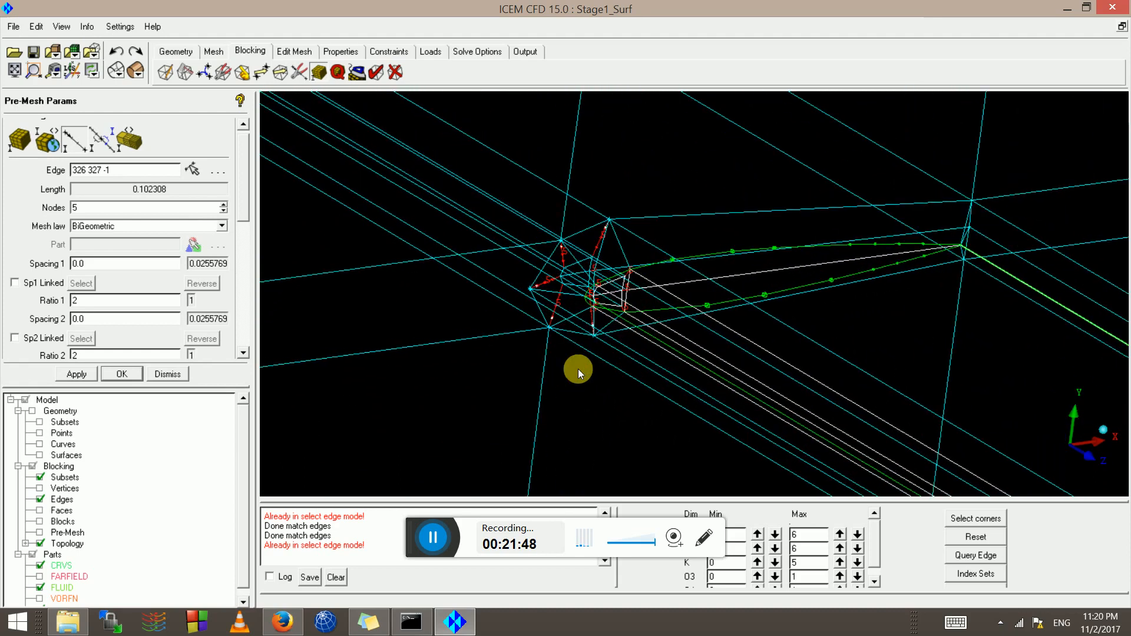
middle_drag(499, 386, 622, 384)
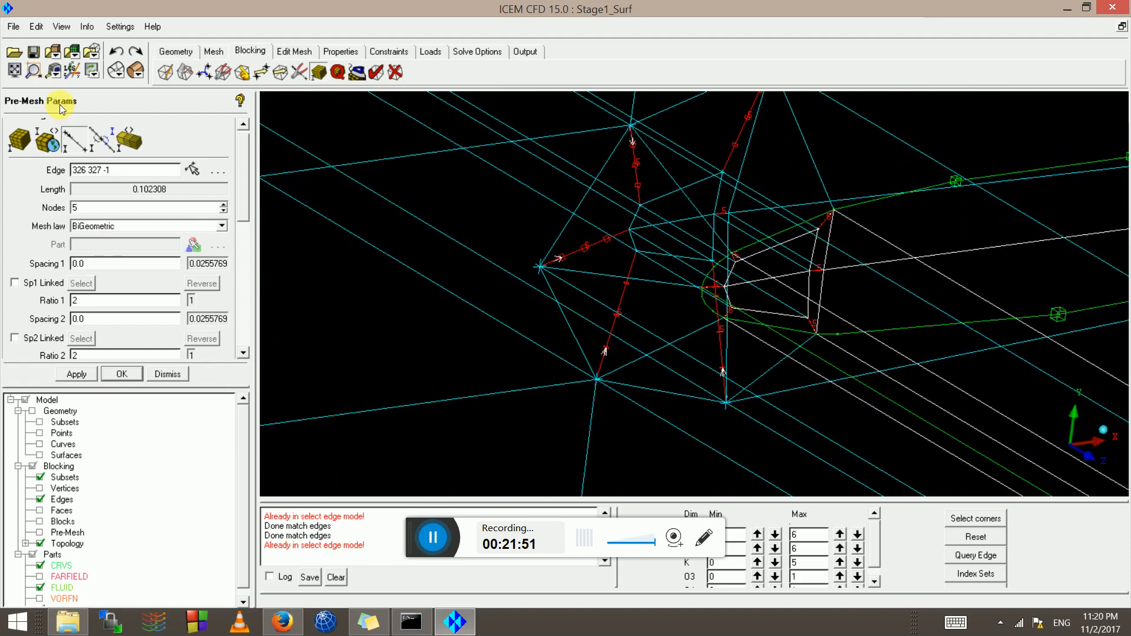
click(79, 140)
drag(651, 278, 575, 383)
click(657, 287)
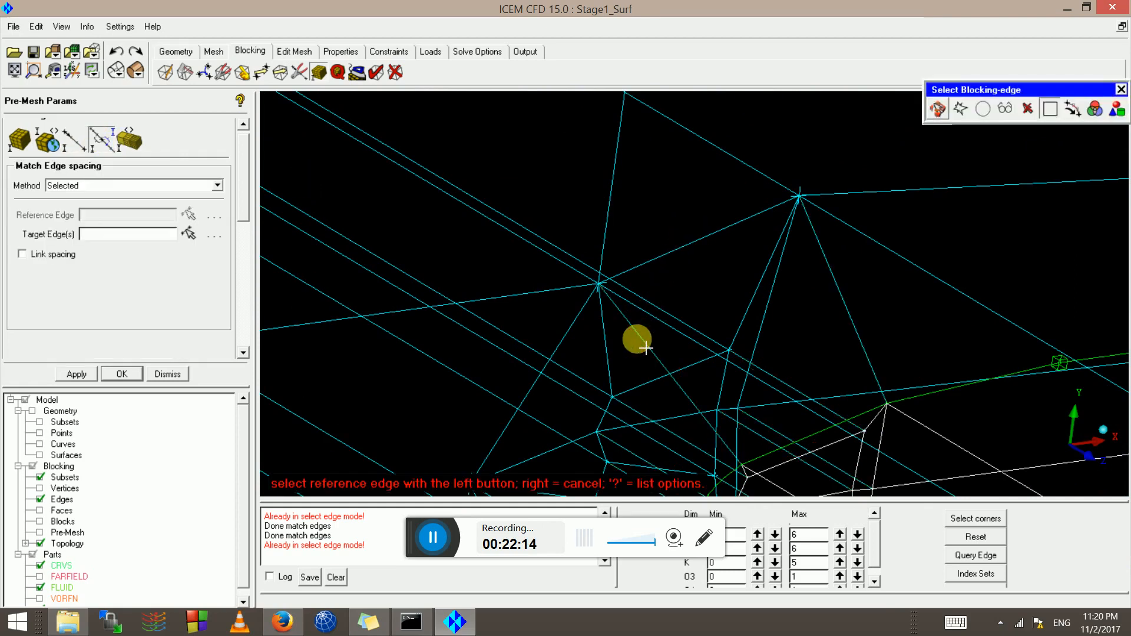
Match spacing from reference edge 326 164 -1, then apply edge 104 326 -1's parameters
click(636, 333)
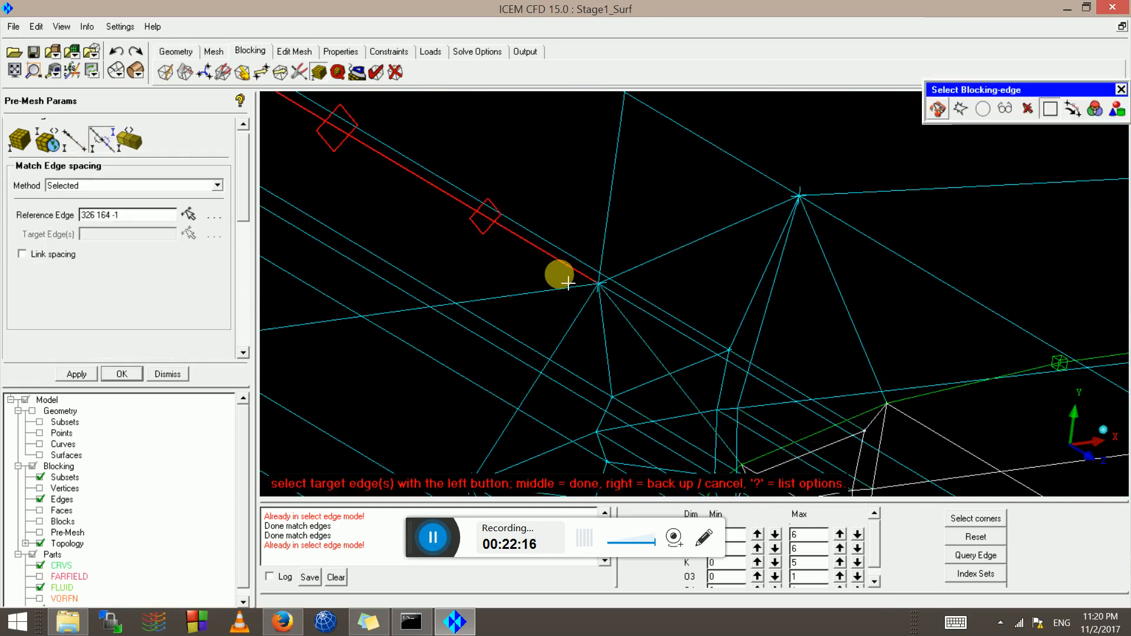
middle_click(559, 275)
click(72, 142)
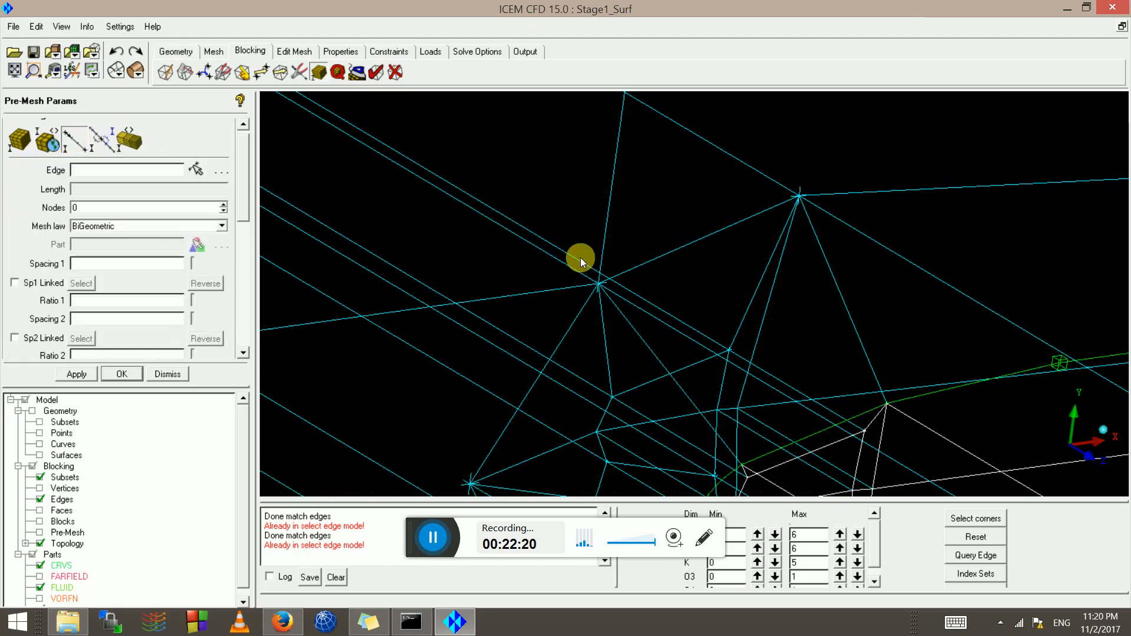
click(550, 256)
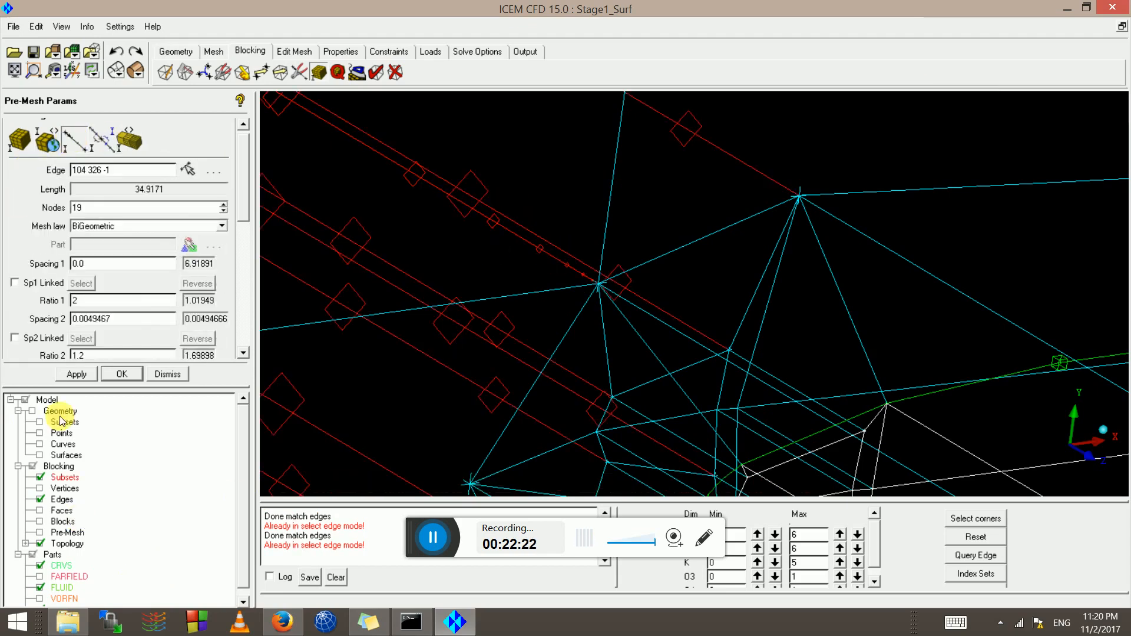
click(82, 373)
Inspect the mesh parameters of edge 346 166 -1
scroll(788, 282, down, 8)
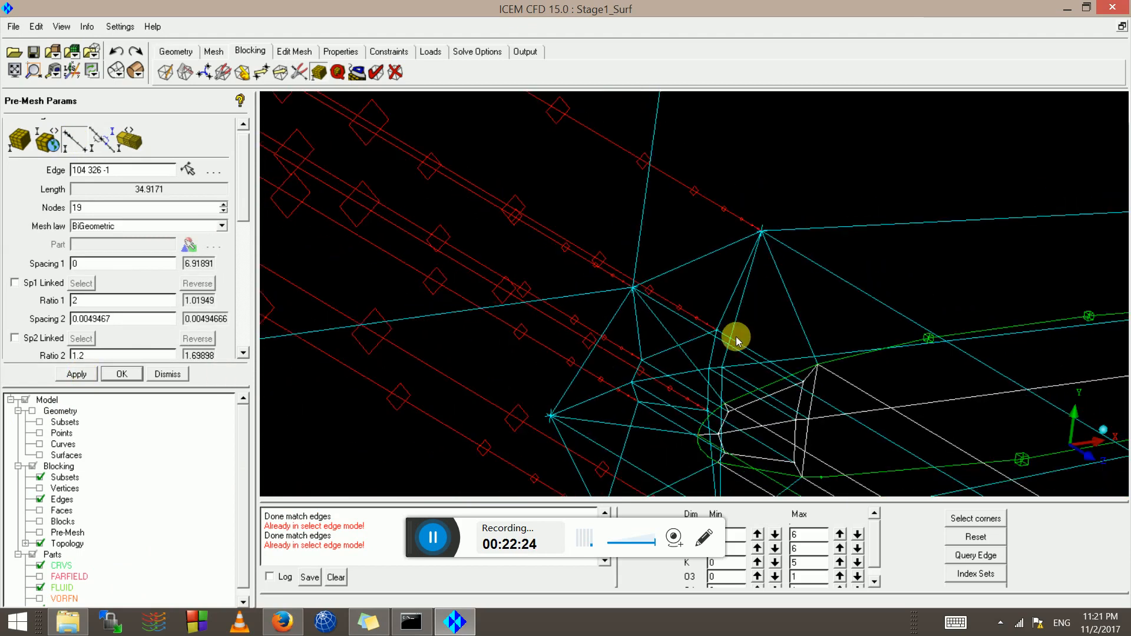
scroll(739, 338, down, 4)
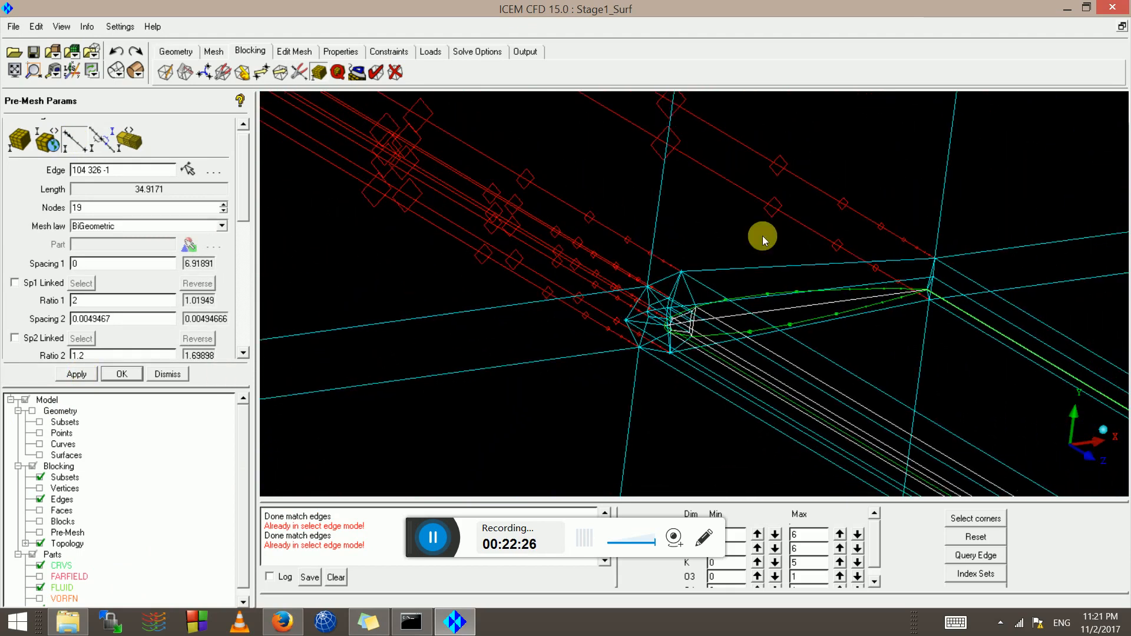
middle_drag(762, 235, 624, 339)
scroll(625, 339, up, 2)
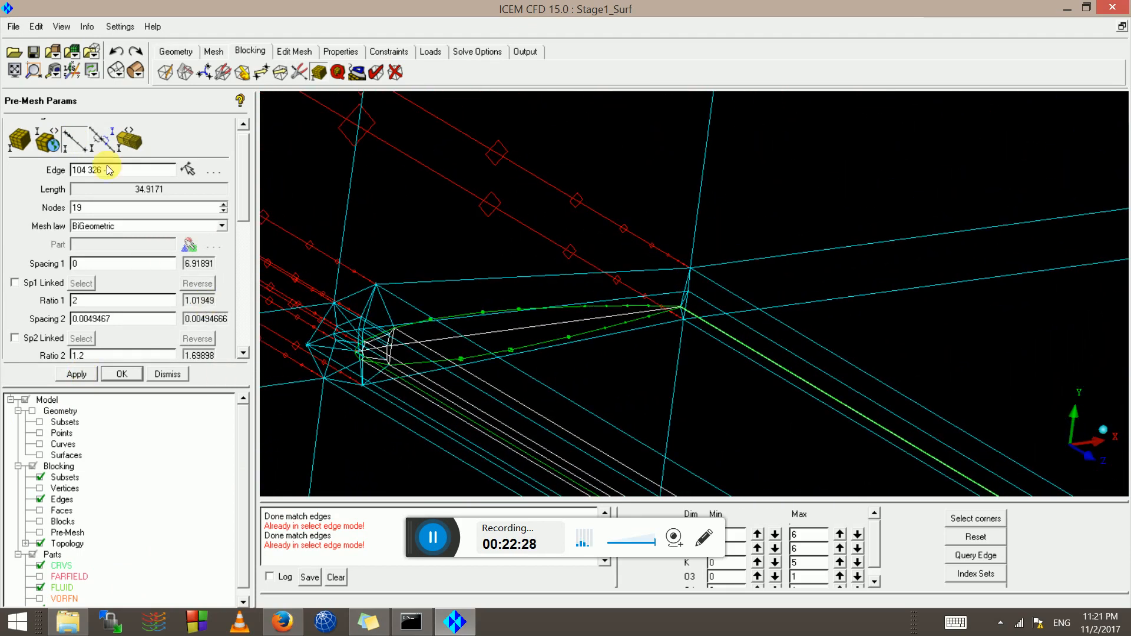
click(80, 141)
click(790, 258)
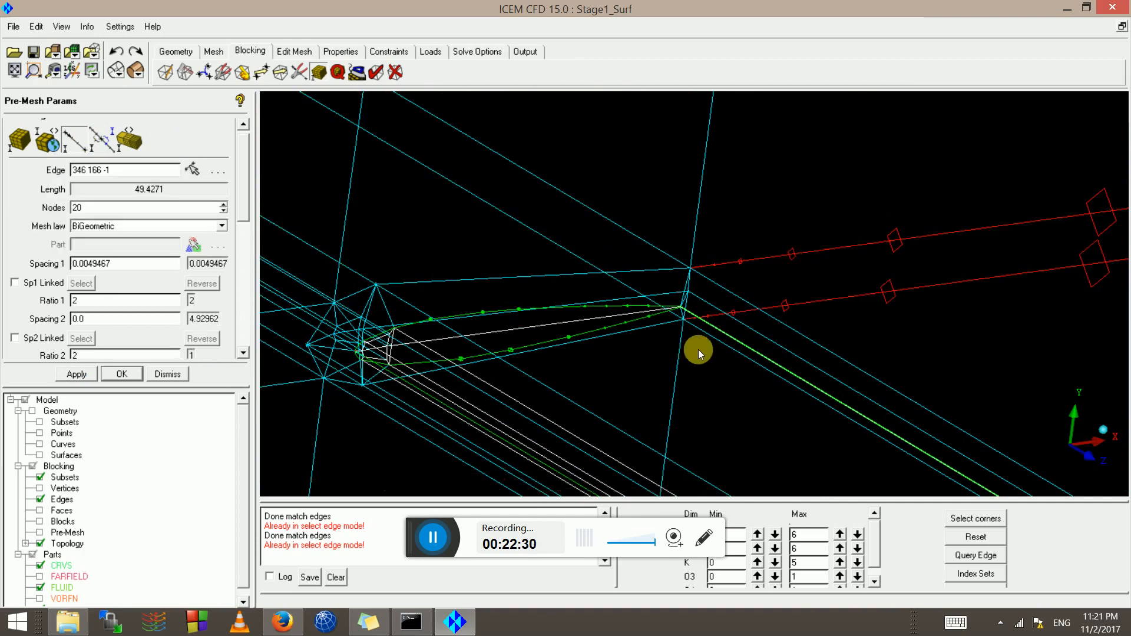
Inspect the mesh parameters of edge 326 170 -1
middle_drag(664, 367, 1106, 173)
click(75, 146)
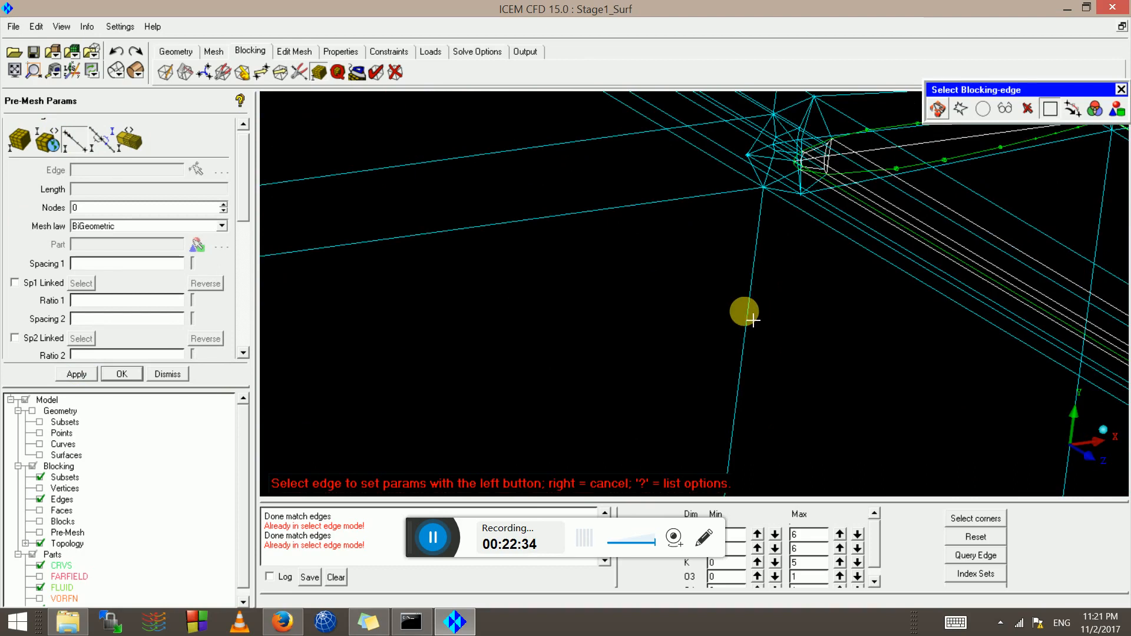
scroll(753, 321, down, 2)
middle_drag(760, 95, 733, 222)
click(736, 238)
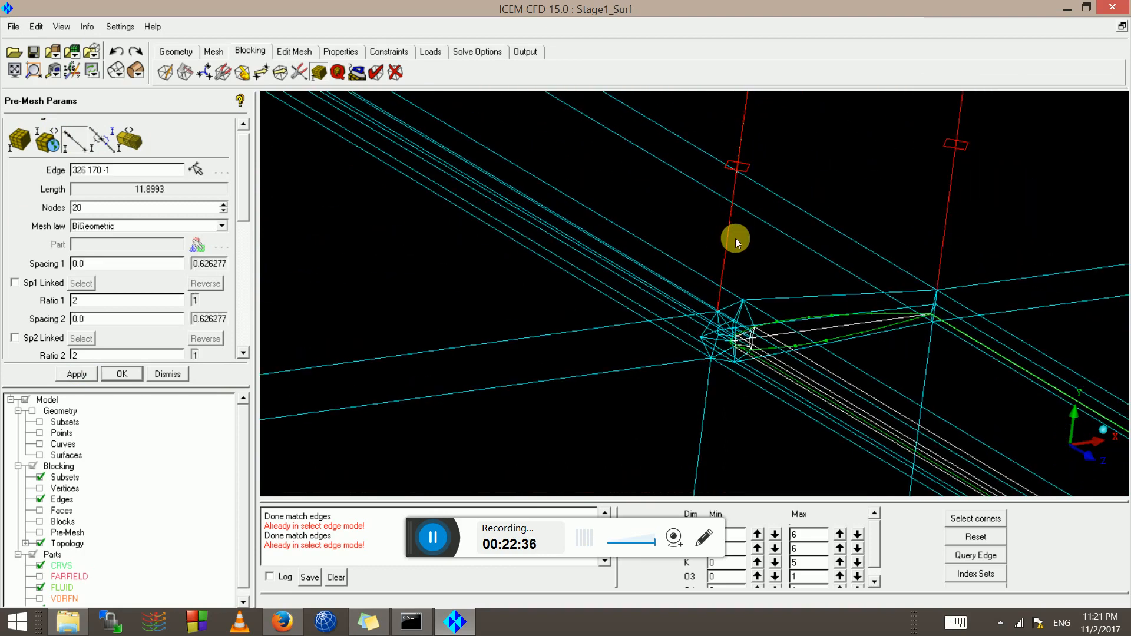
scroll(741, 273, up, 3)
scroll(741, 346, up, 3)
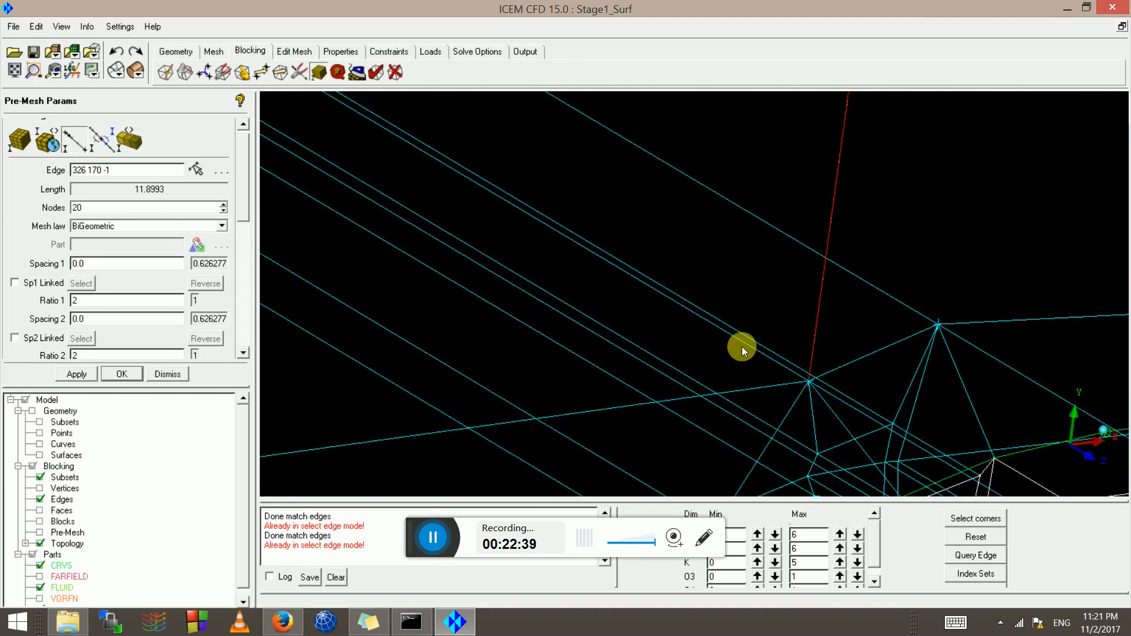
Set edge 326 327 -1 as the reference for a new spacing match
middle_drag(741, 348, 520, 192)
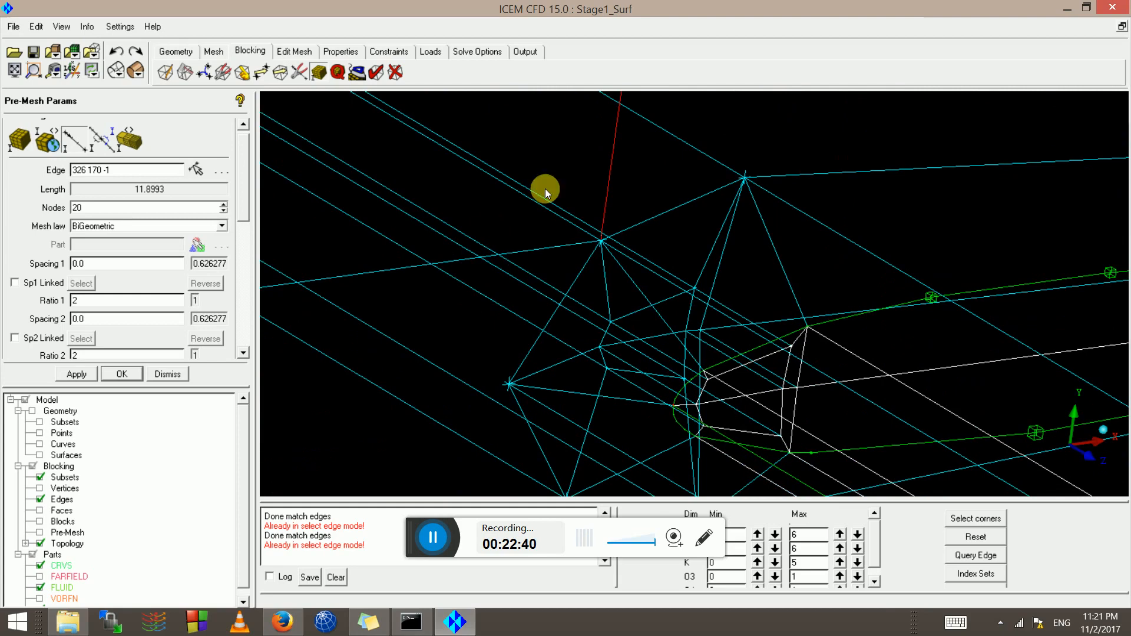
click(94, 148)
click(617, 291)
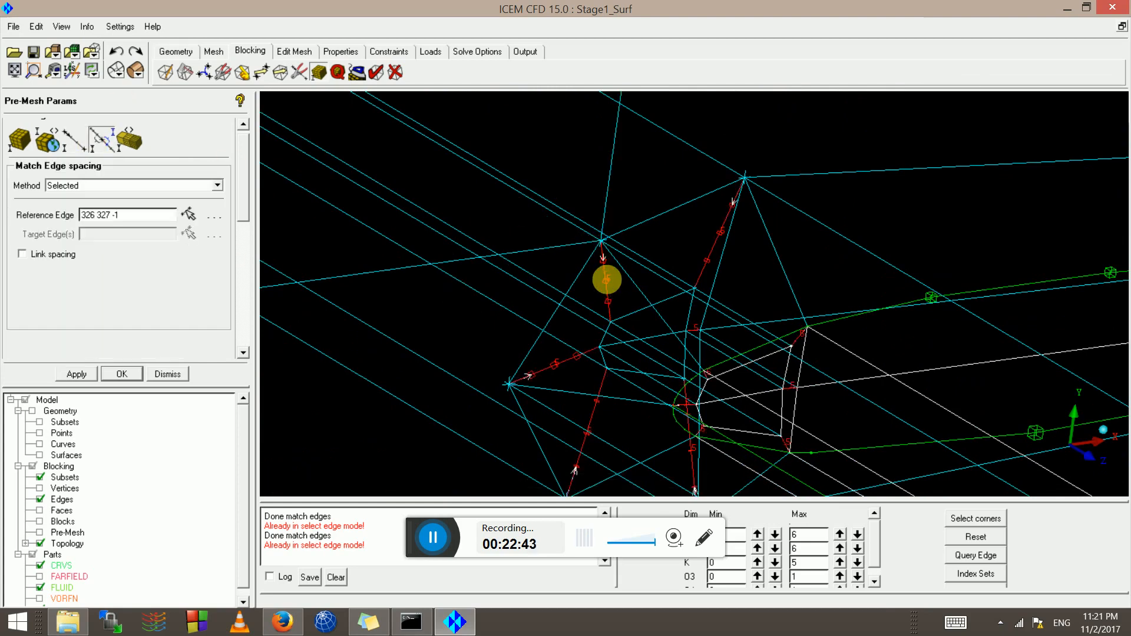
Match the upward edge's spacing to reference edge 326 164 -1
right_click(626, 285)
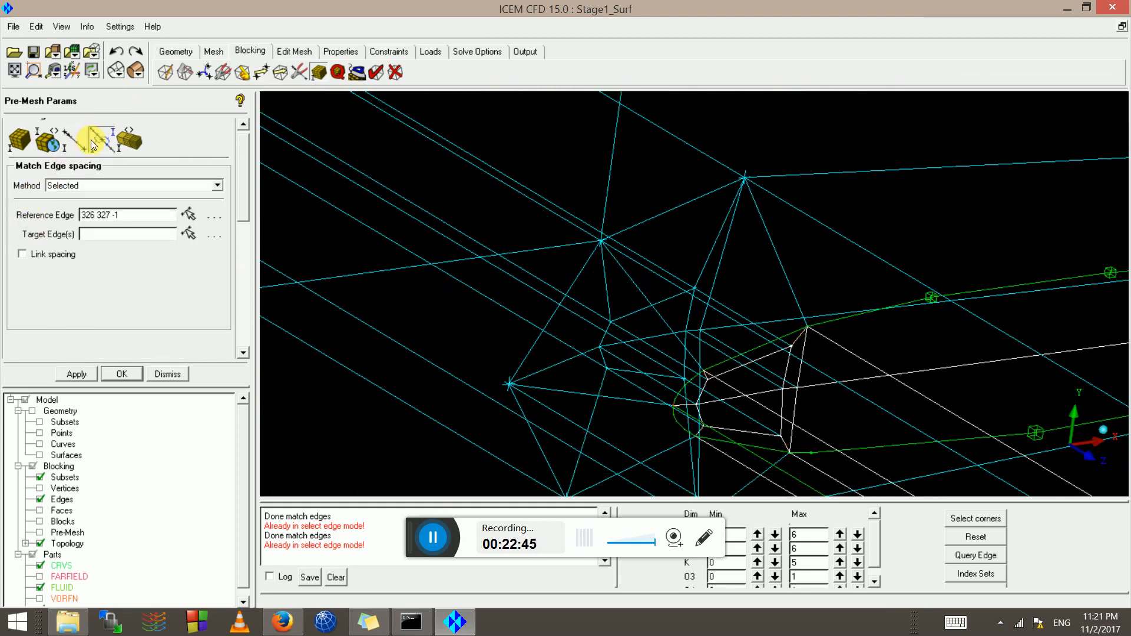
click(94, 143)
scroll(629, 308, up, 3)
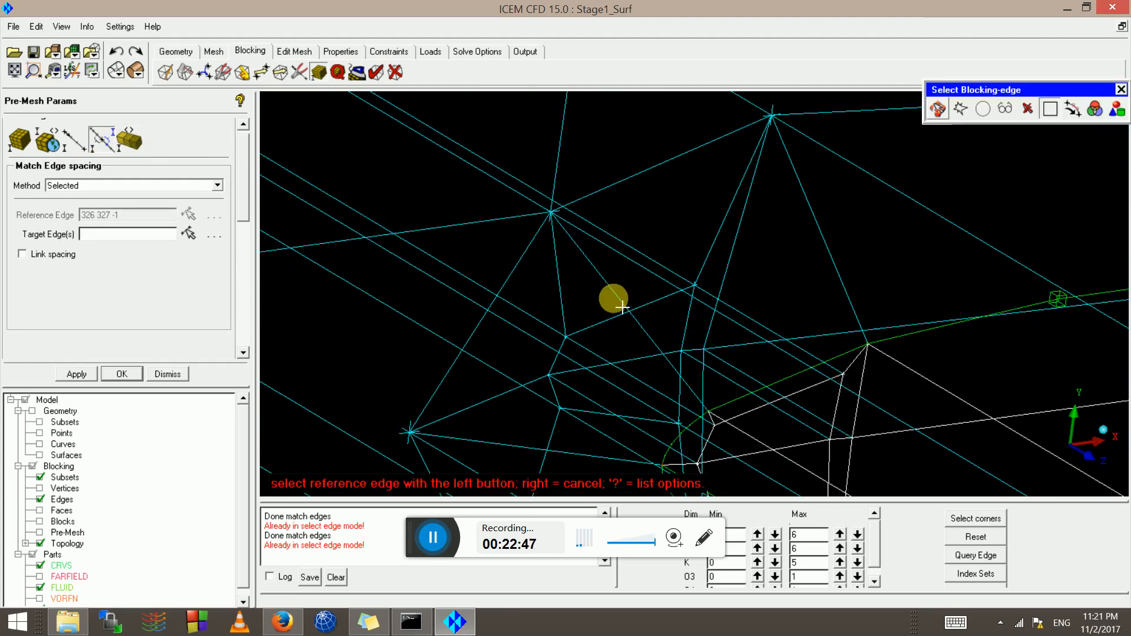
click(600, 278)
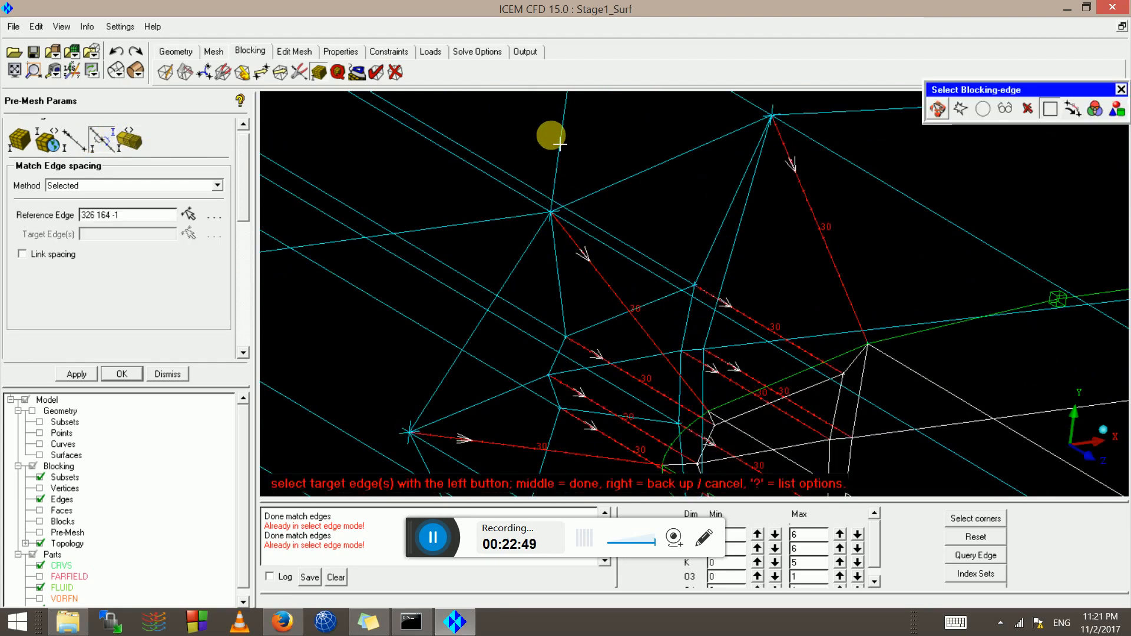
click(560, 144)
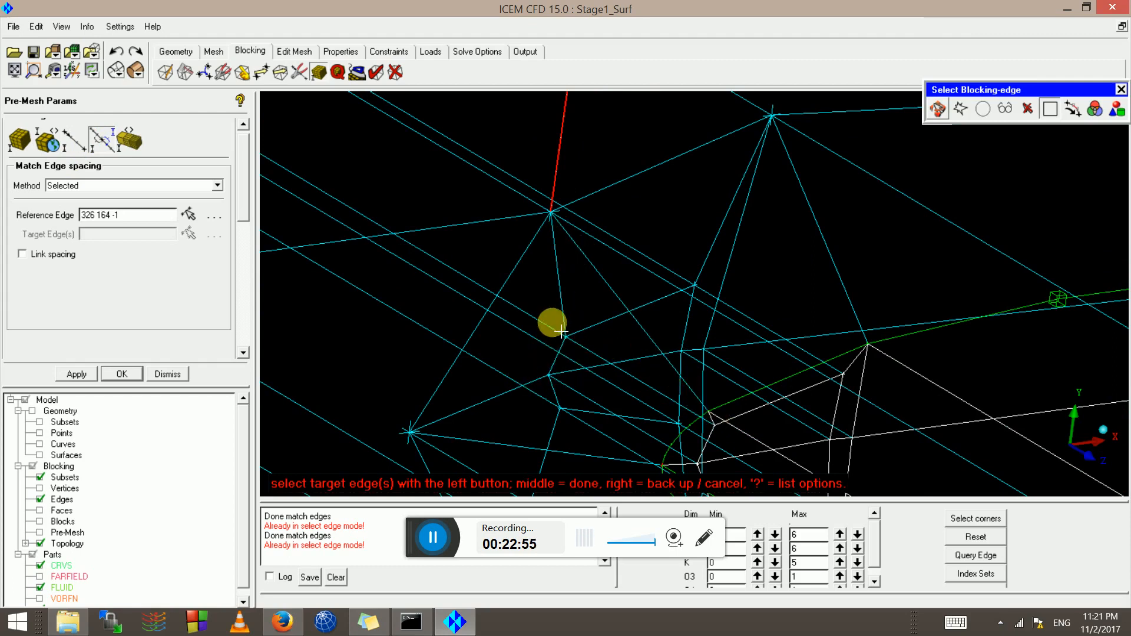
scroll(648, 317, down, 1)
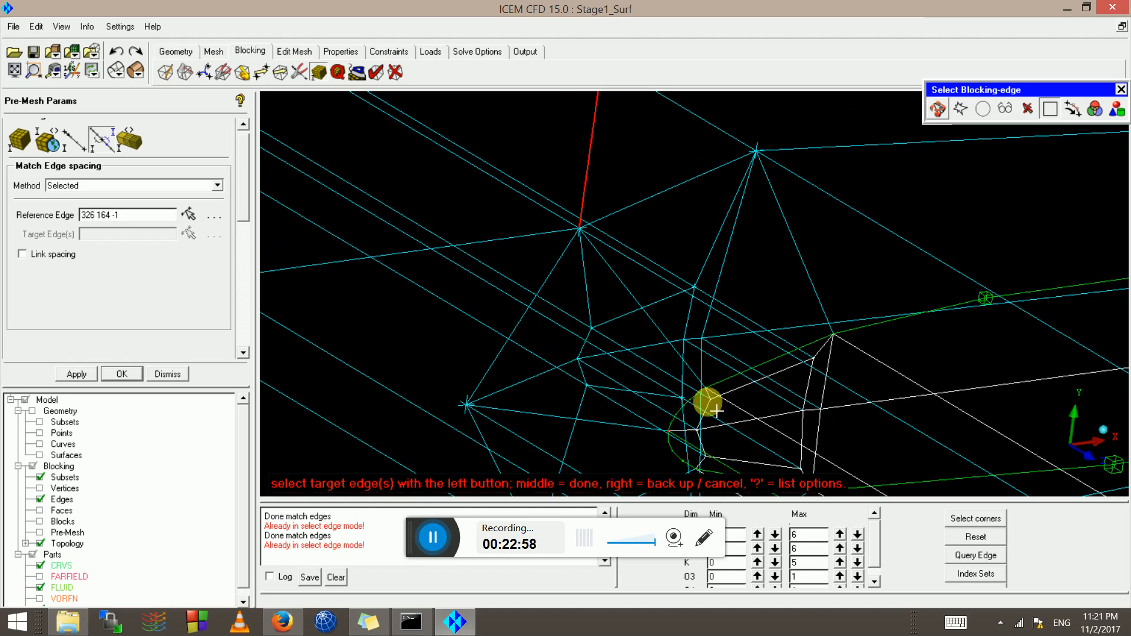
scroll(638, 265, down, 2)
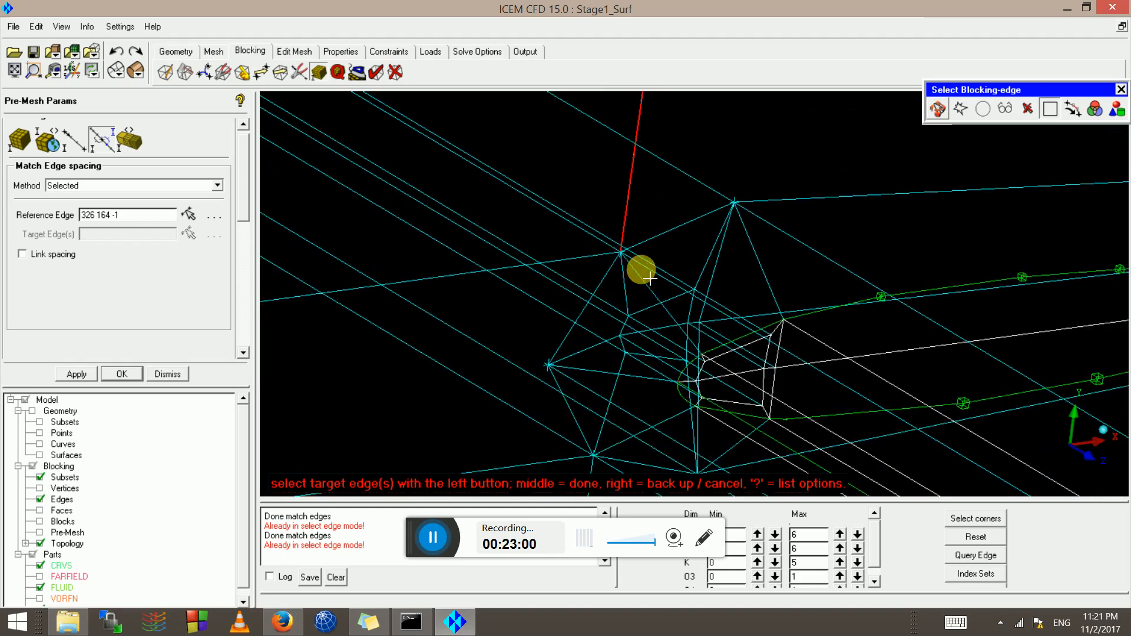
middle_click(672, 277)
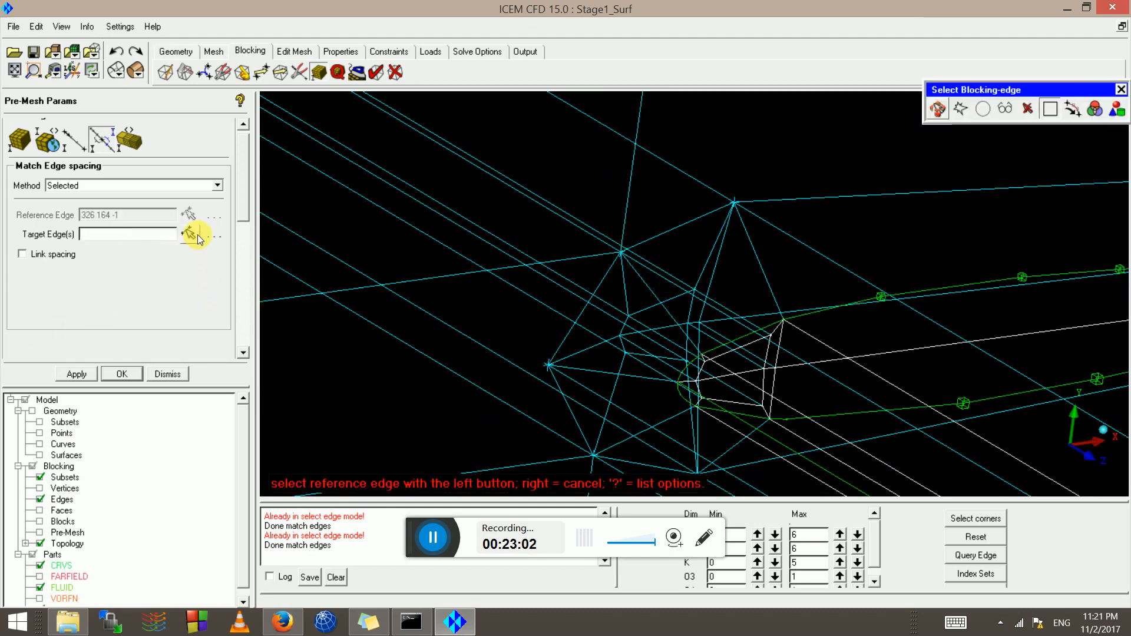
Confirm edge 326 170 -1 has 20 BiGeometric nodes with Spacing 1 of 0.00494668
click(646, 196)
scroll(636, 197, up, 1)
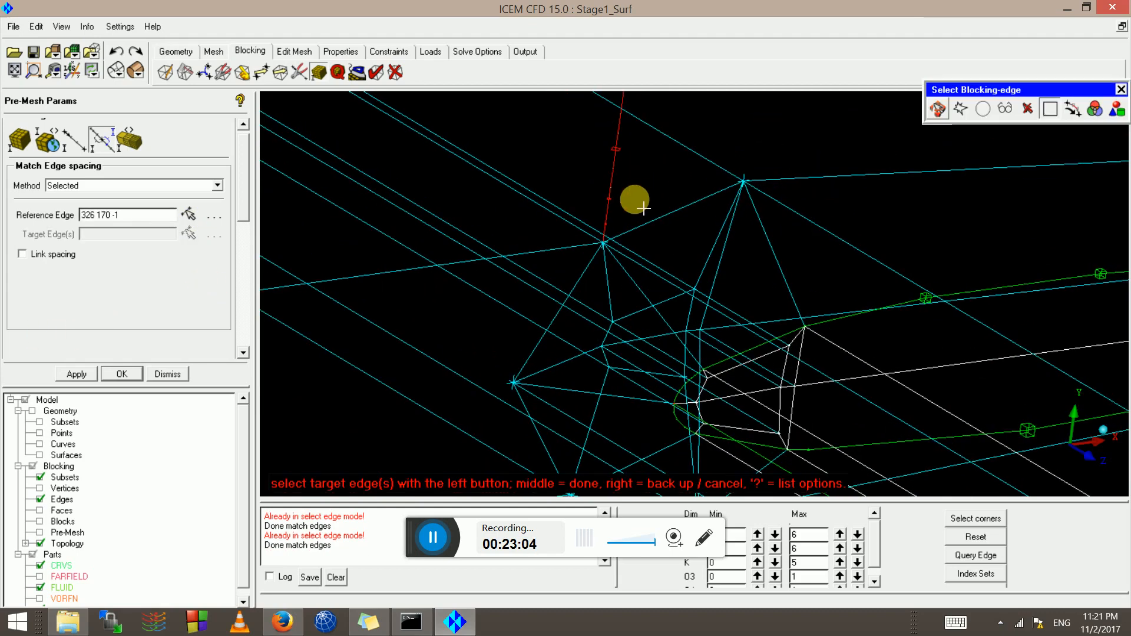
click(71, 141)
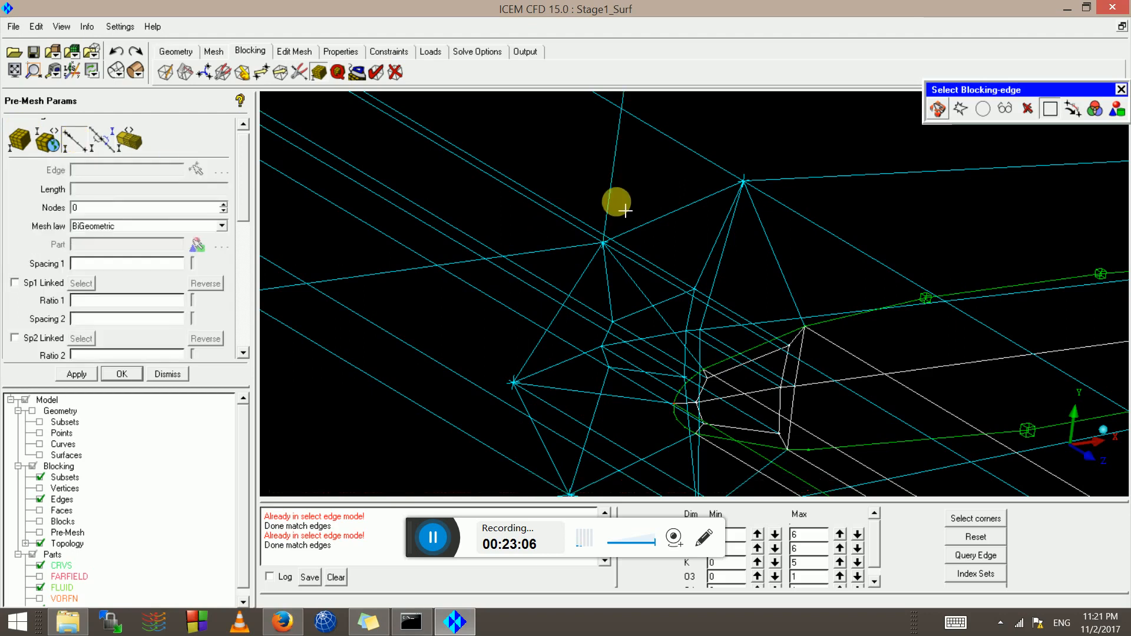
click(626, 171)
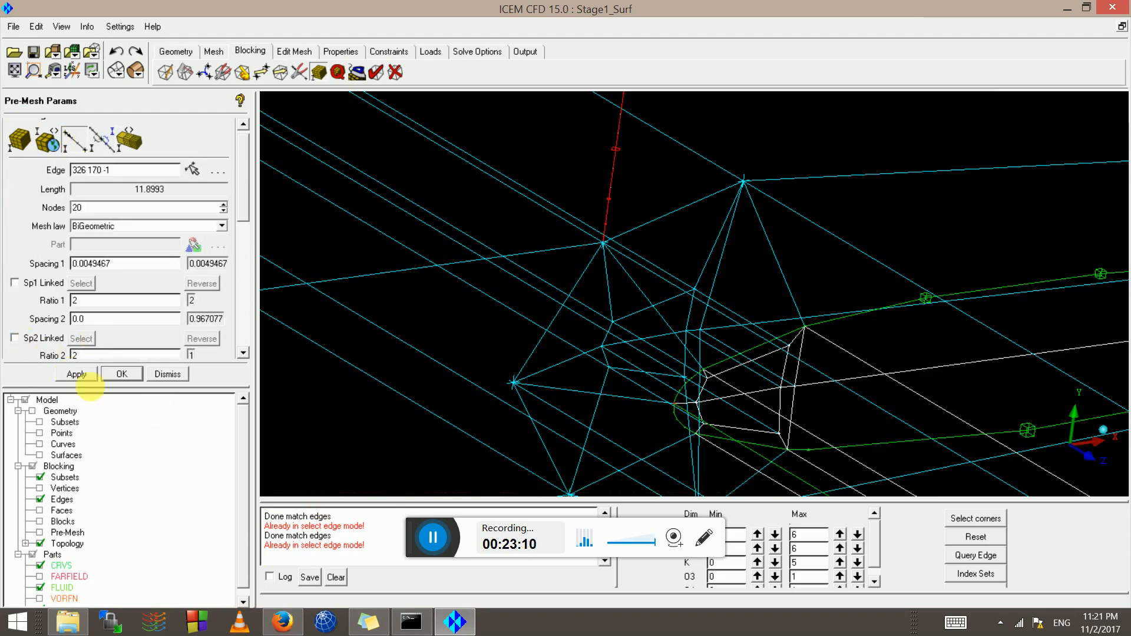
scroll(833, 299, down, 8)
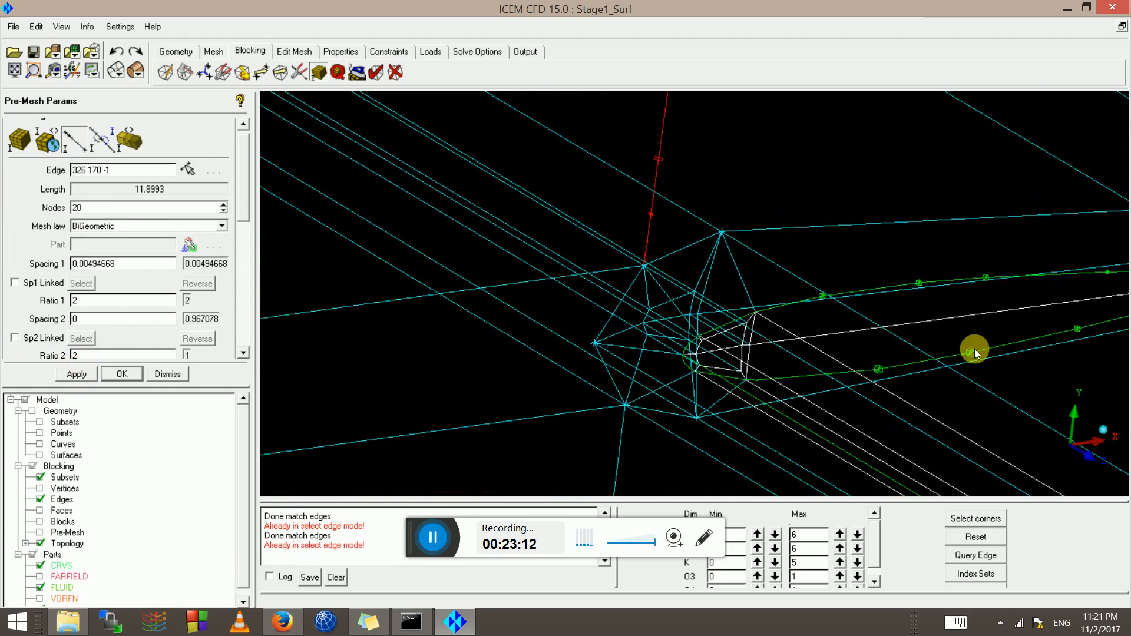
scroll(709, 322, down, 12)
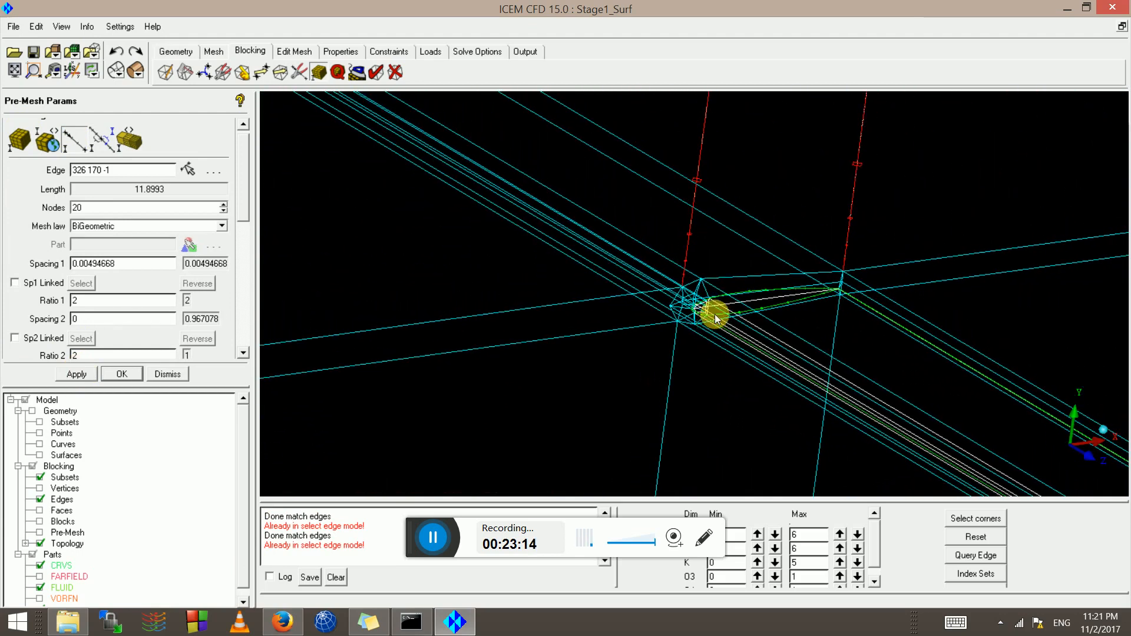
scroll(777, 299, down, 10)
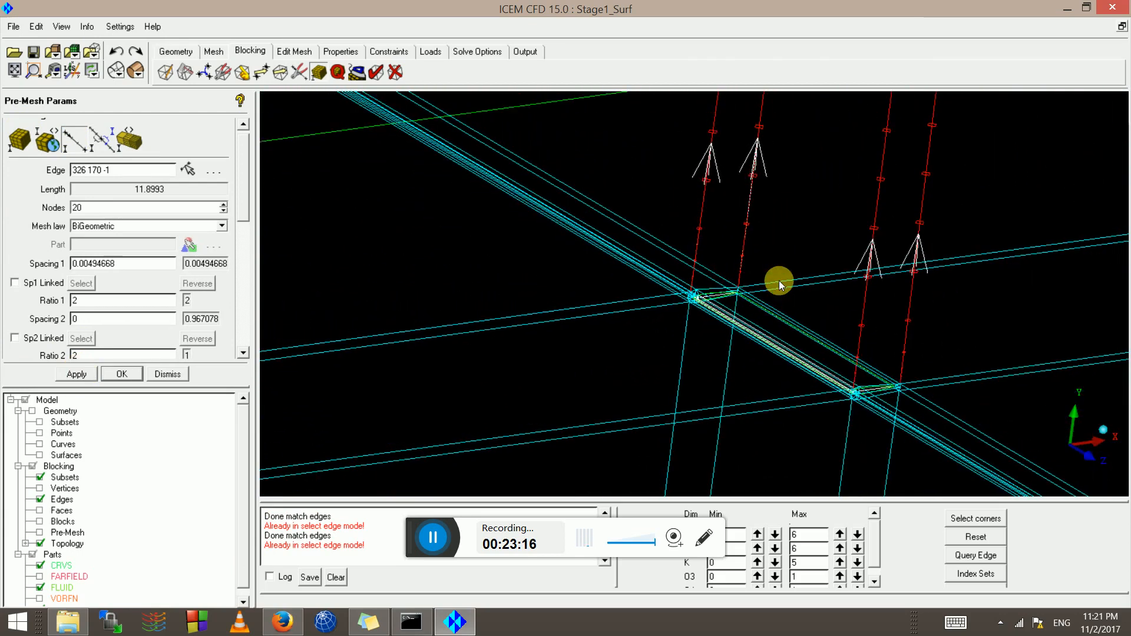
middle_drag(698, 149, 647, 39)
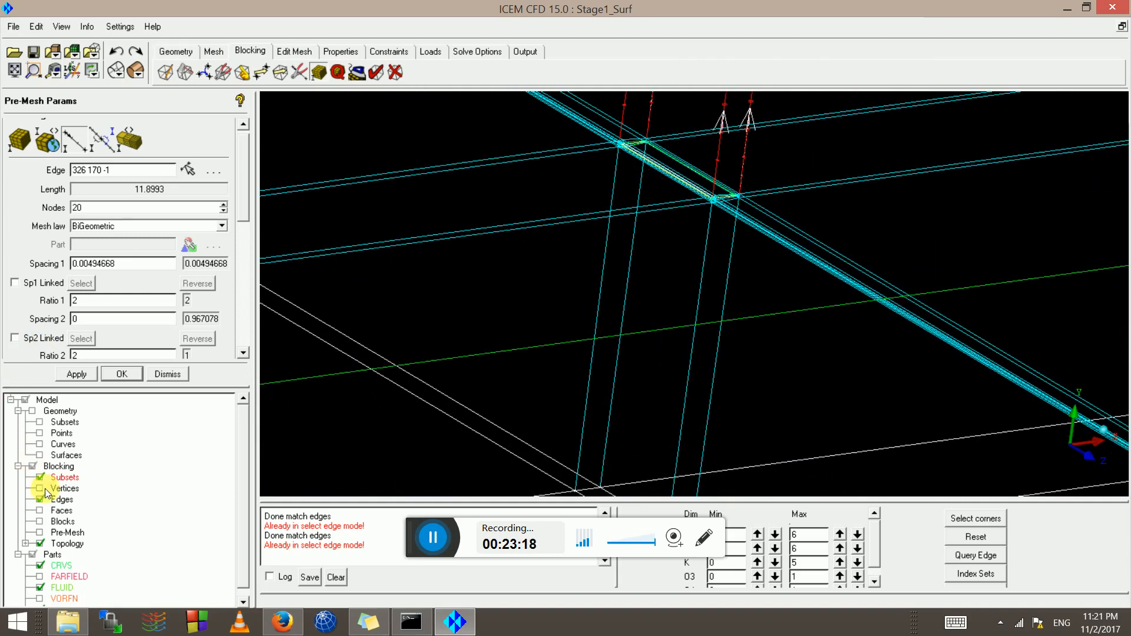
Recompute the out-of-date pre-mesh, save the Stage1_Surf project, and hide the blocking edges
click(41, 533)
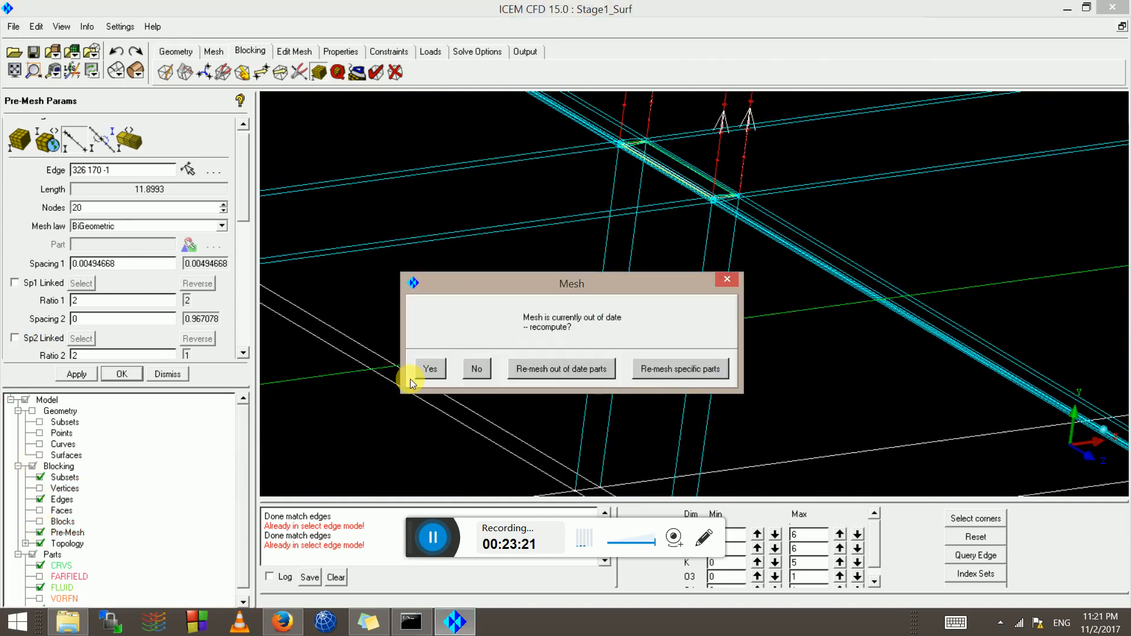
click(439, 369)
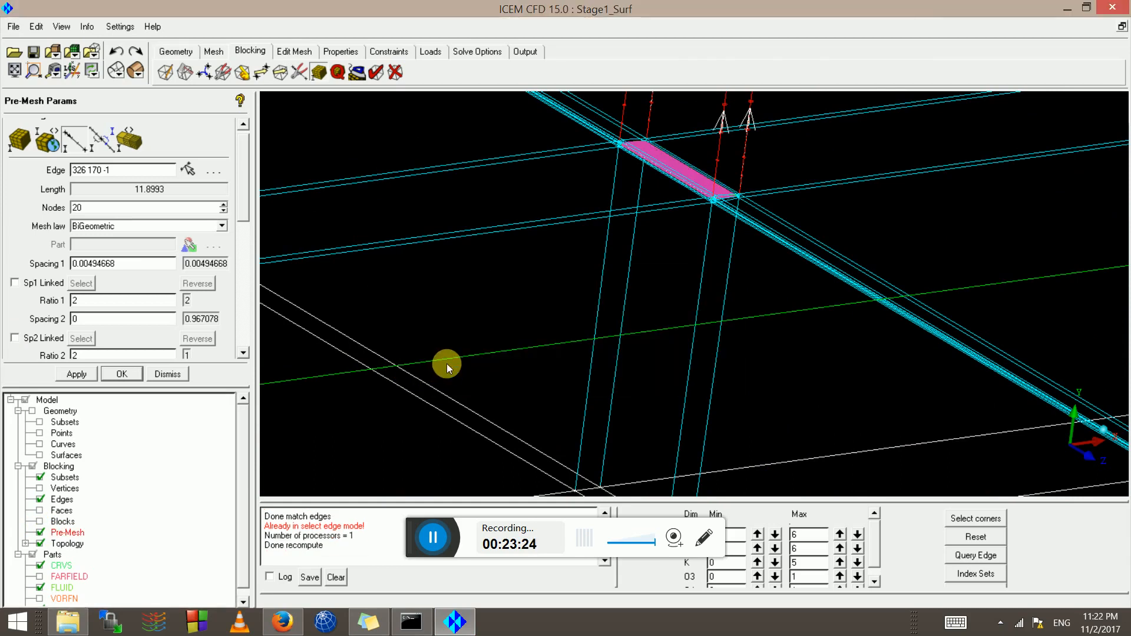
click(36, 54)
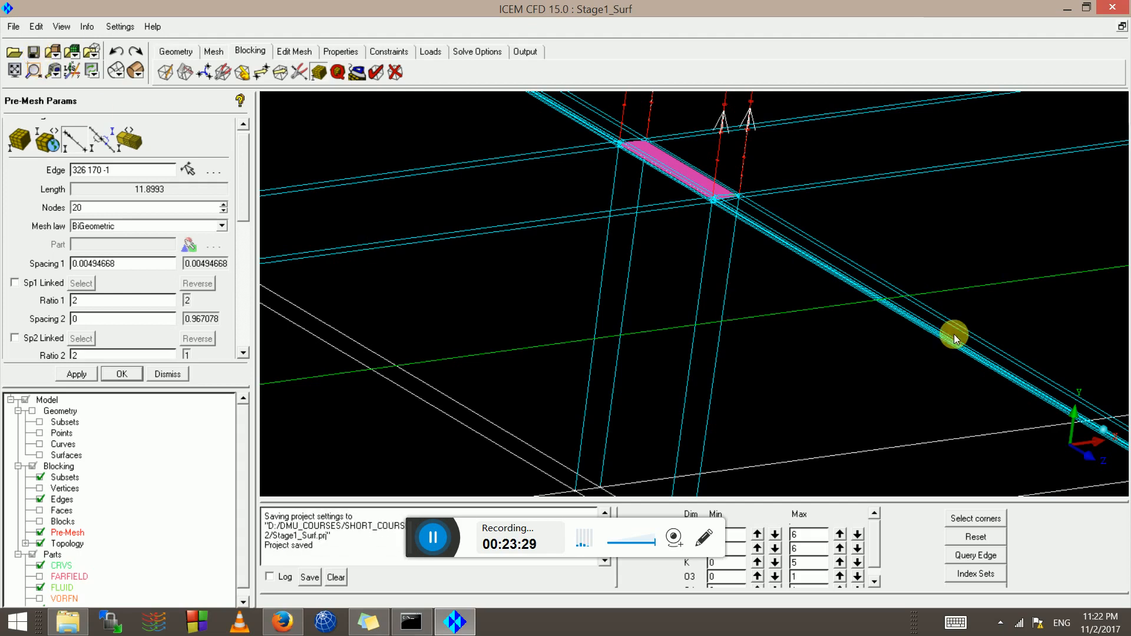
click(39, 499)
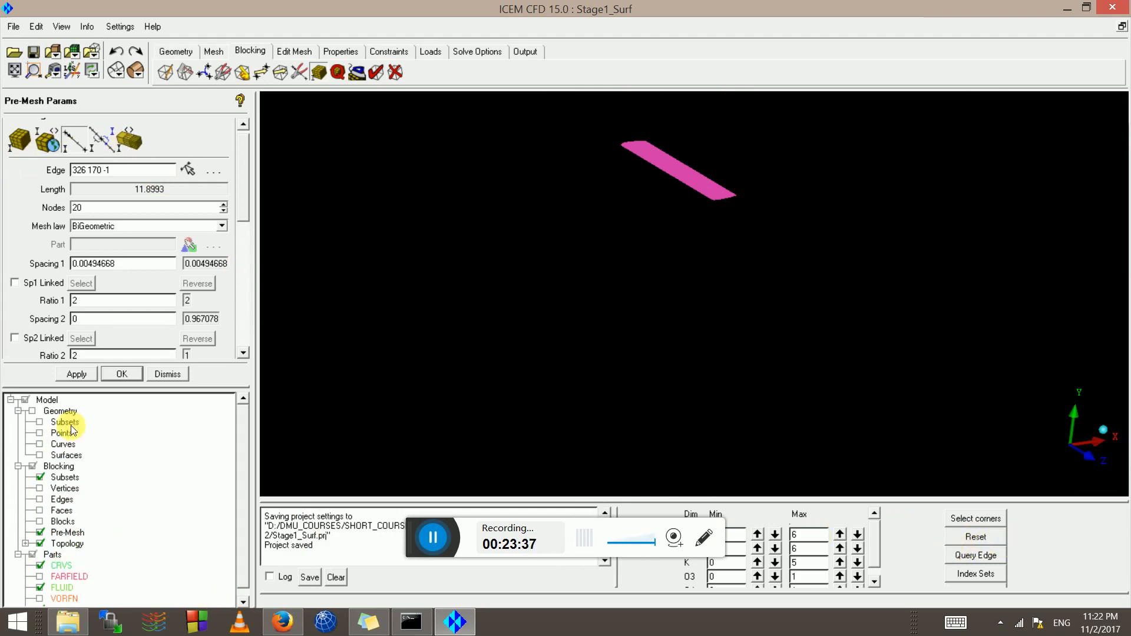
right_click(67, 533)
Turn on pre-mesh scan plane #2 and zoom in on its mesh at the wing's leading edge
click(100, 383)
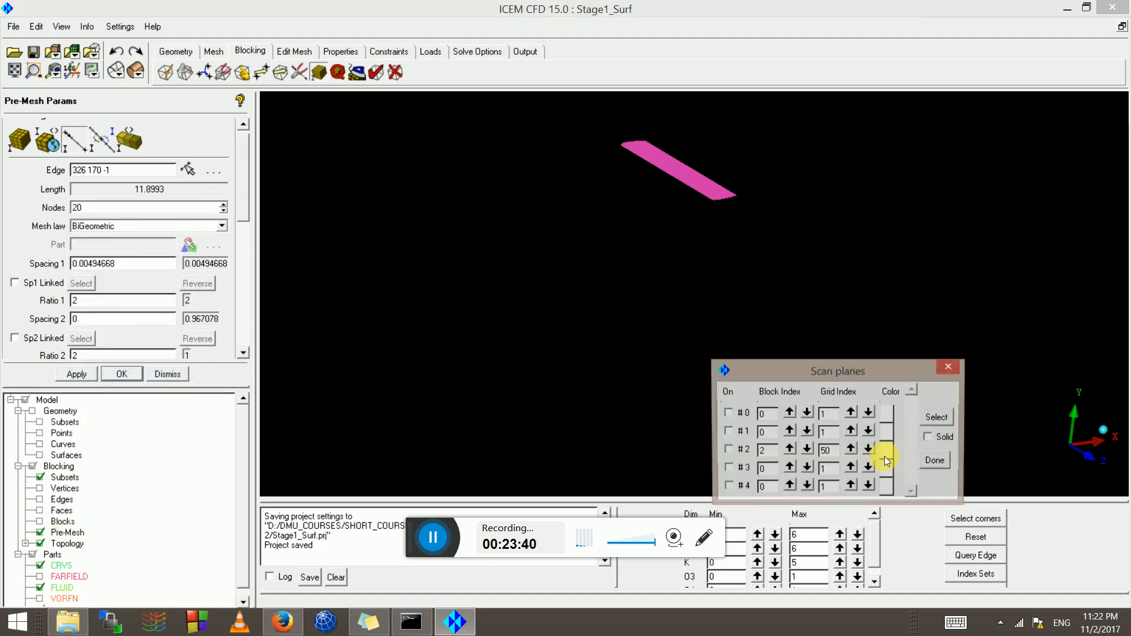
click(728, 451)
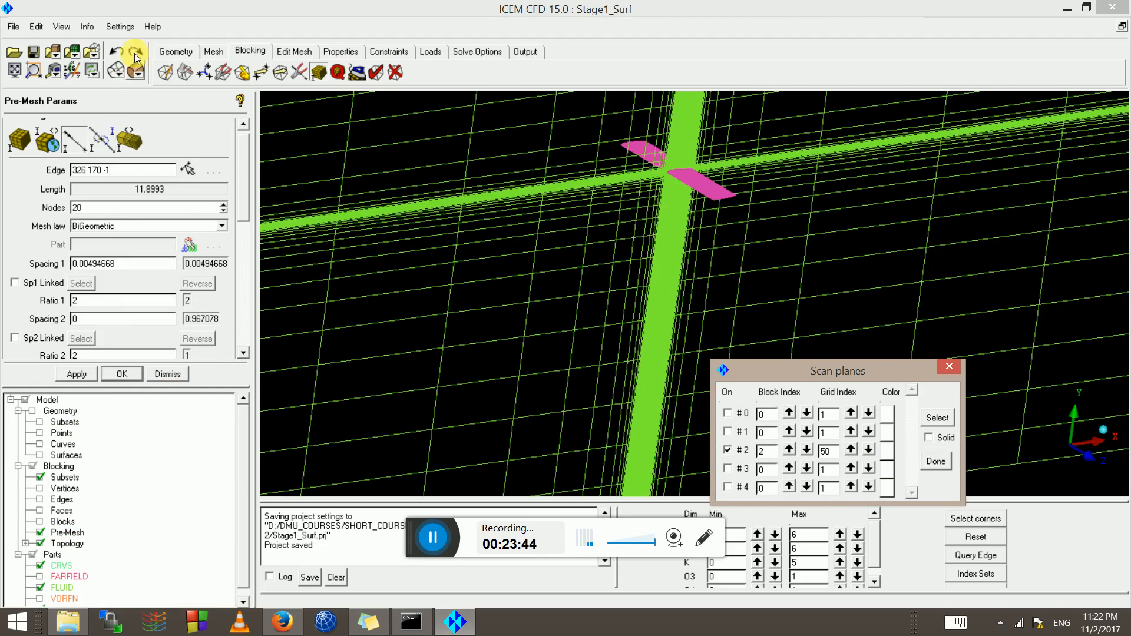
right_drag(652, 231, 648, 181)
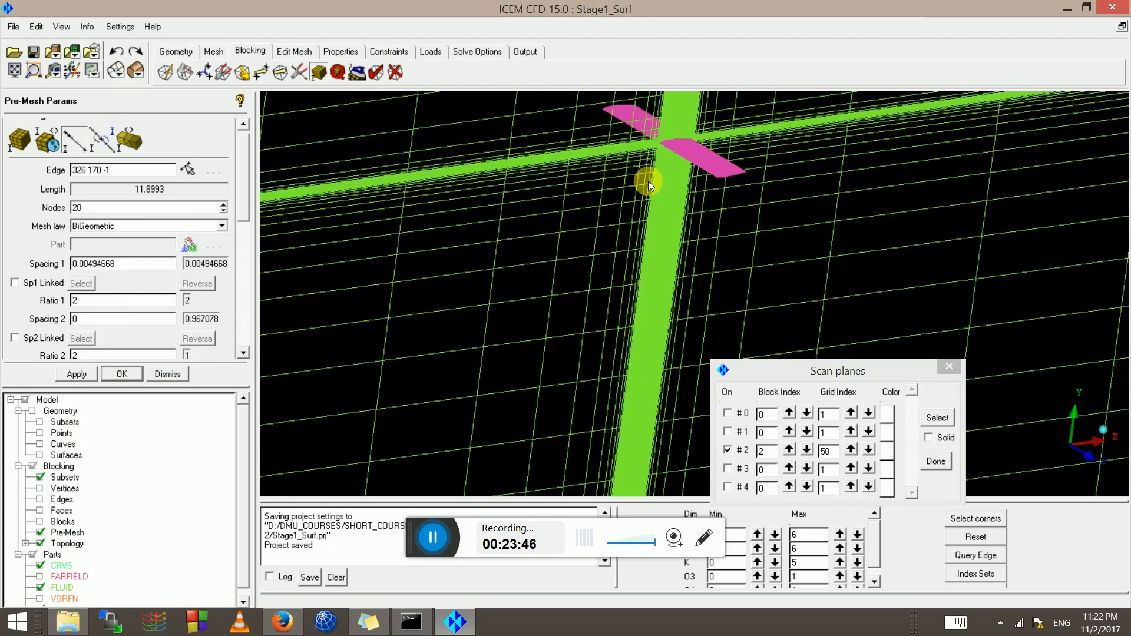
middle_drag(648, 181, 671, 264)
right_drag(673, 259, 678, 140)
middle_drag(677, 142, 648, 278)
right_drag(648, 277, 540, 226)
middle_drag(539, 239, 636, 344)
scroll(574, 263, up, 3)
scroll(515, 314, up, 6)
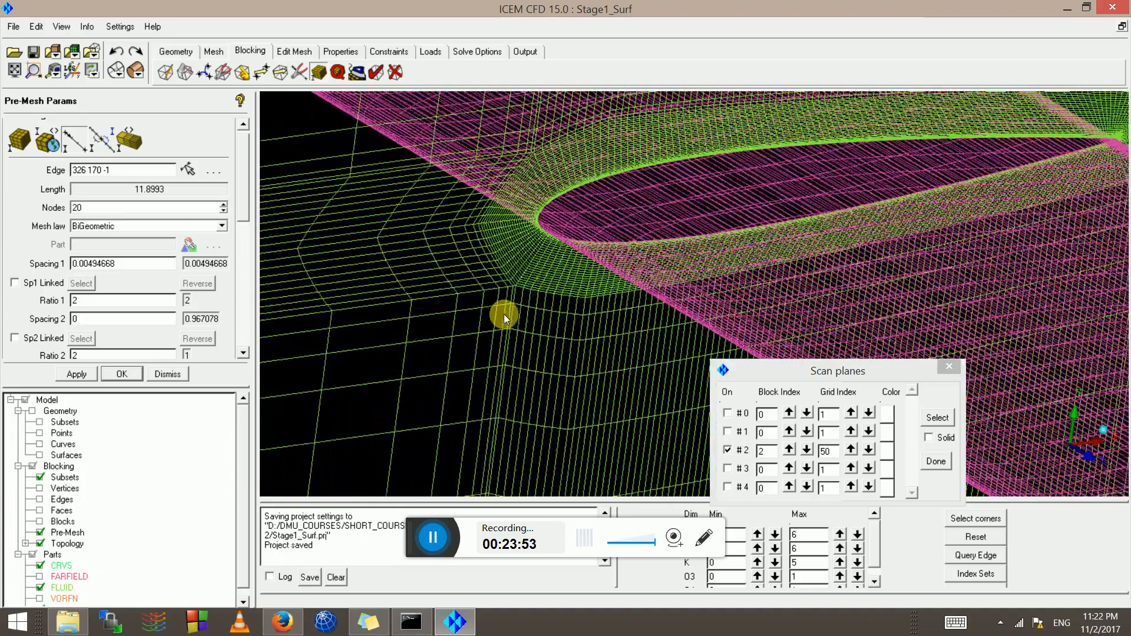
drag(503, 313, 571, 337)
middle_drag(513, 200, 624, 332)
scroll(632, 328, up, 8)
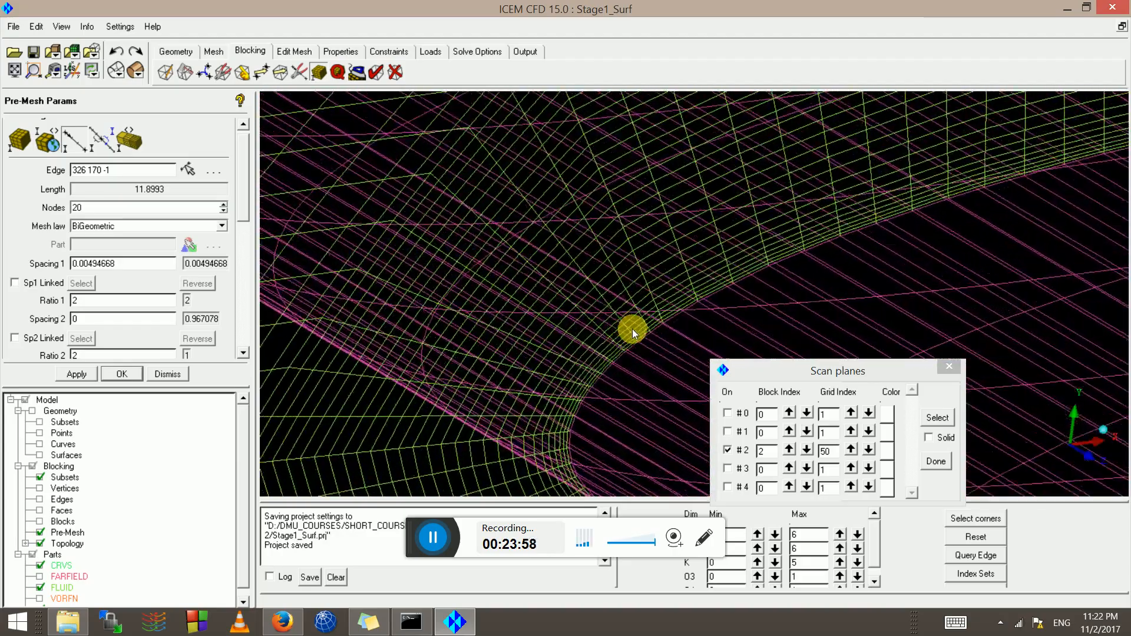
scroll(623, 301, down, 7)
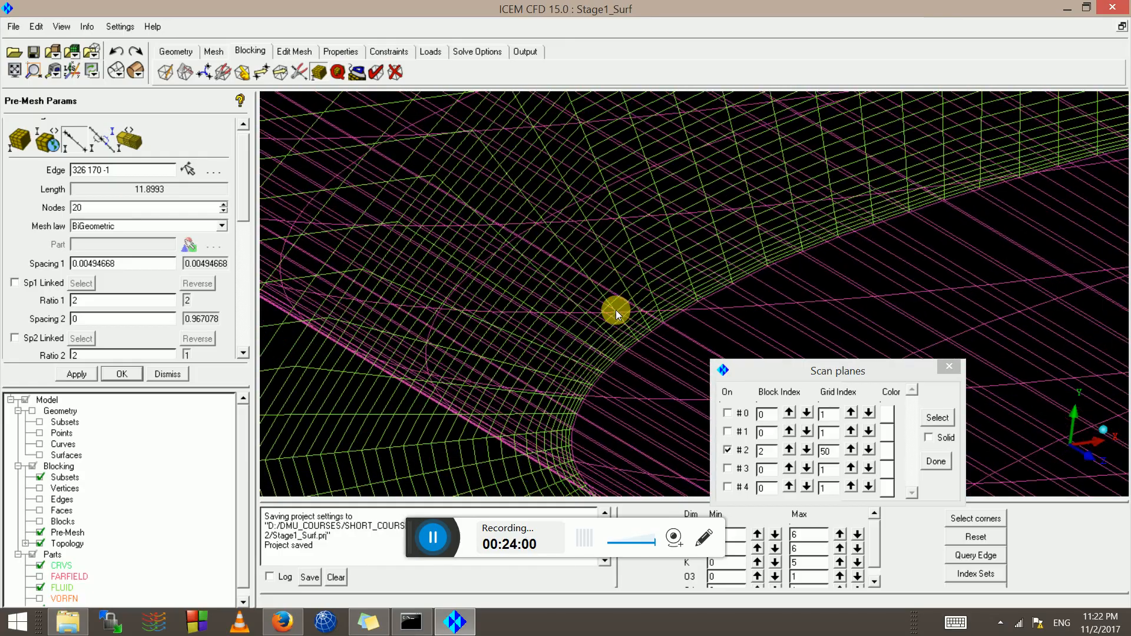
drag(624, 330, 673, 286)
scroll(673, 271, down, 7)
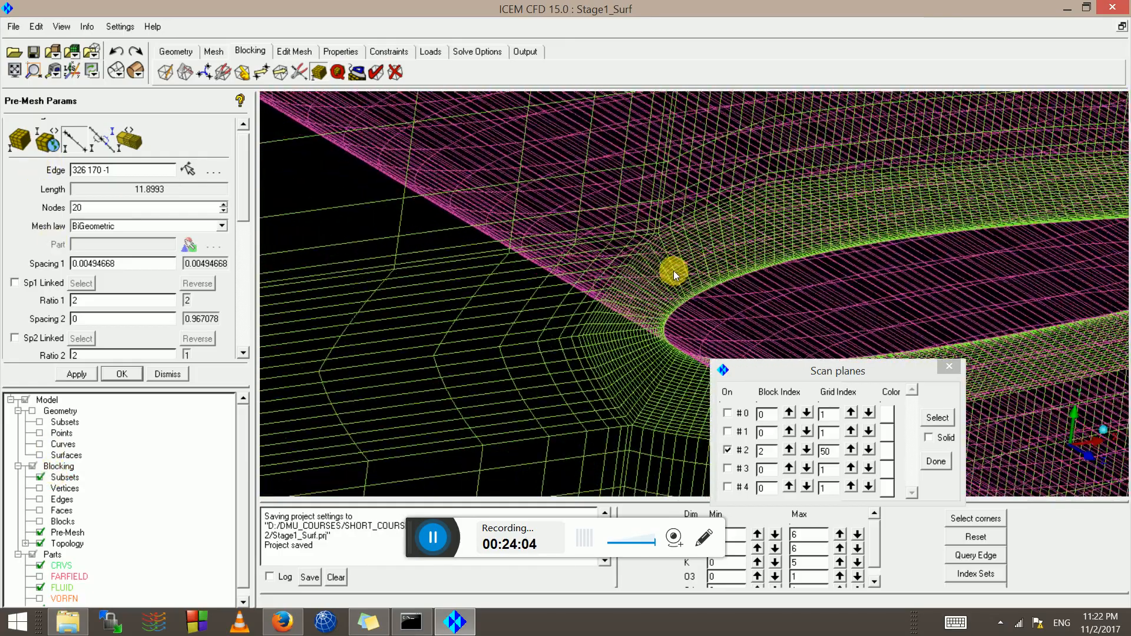
Render the scan-plane mesh as solid, inspect the leading edge, then switch plane #2 off
click(144, 72)
drag(746, 278, 651, 280)
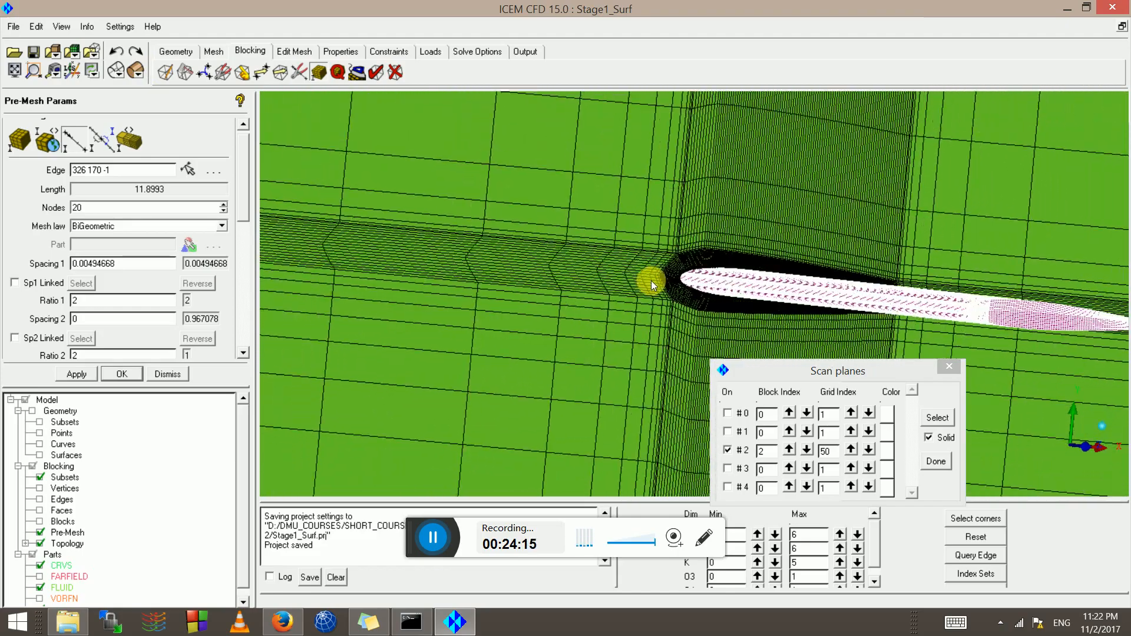
drag(758, 278, 561, 299)
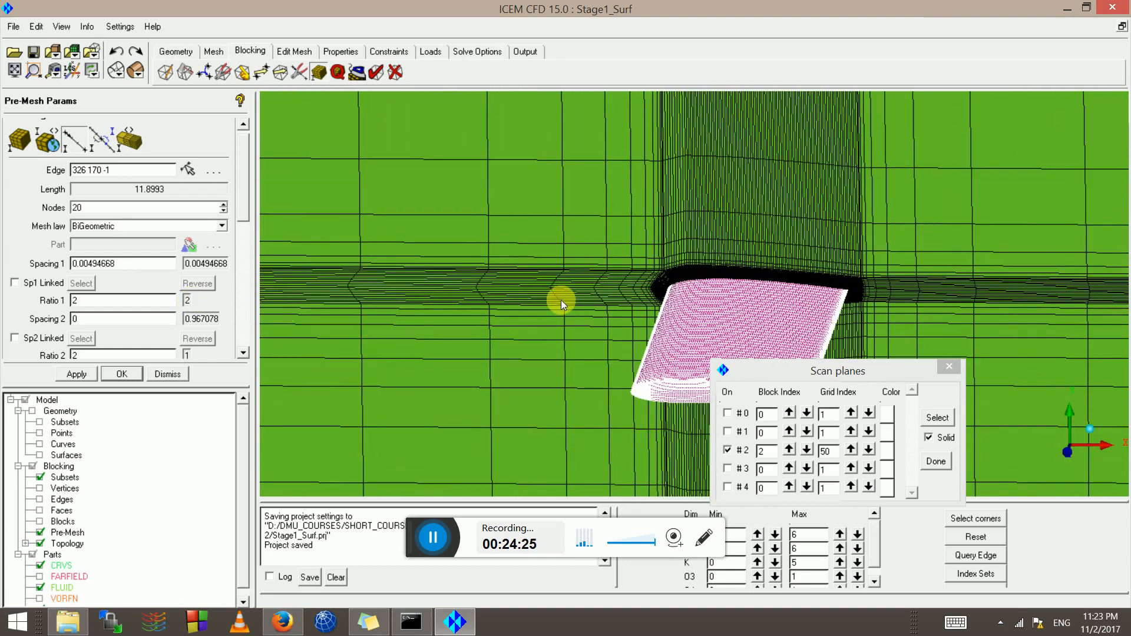
drag(757, 298, 649, 275)
click(725, 451)
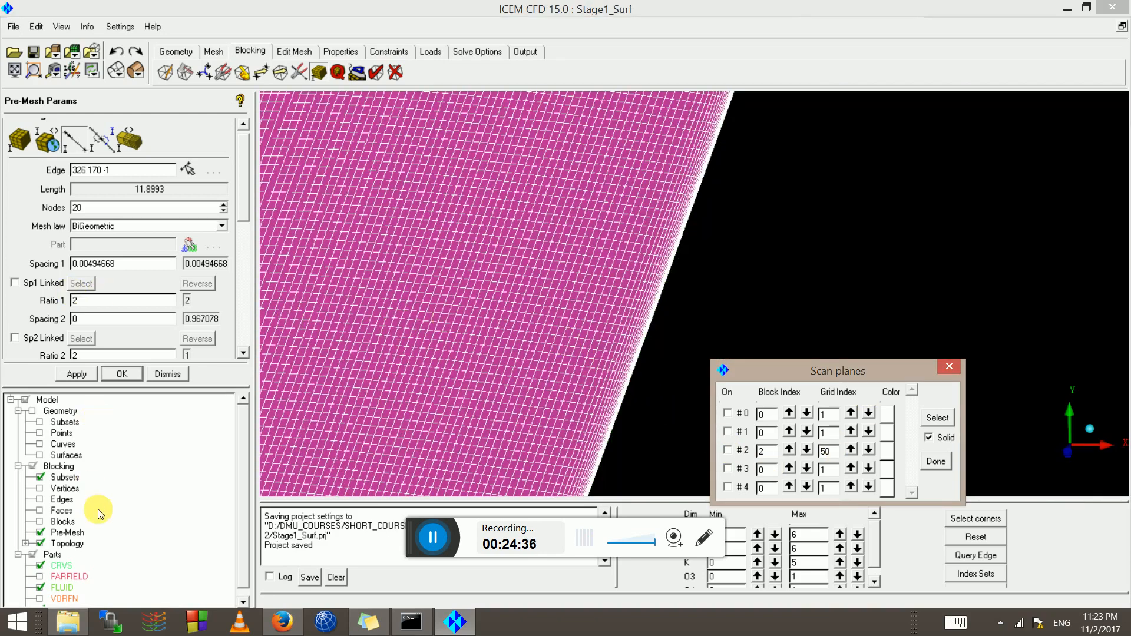
Hide the wing pre-mesh and view the airfoil section on scan plane #2, then turn it off
click(40, 533)
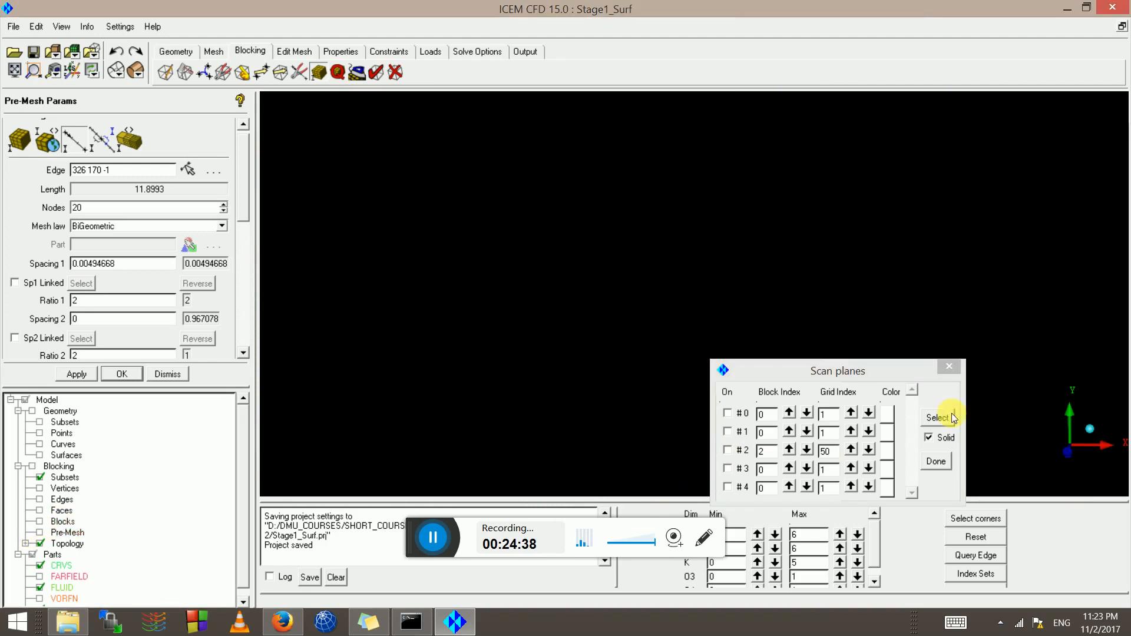
click(741, 451)
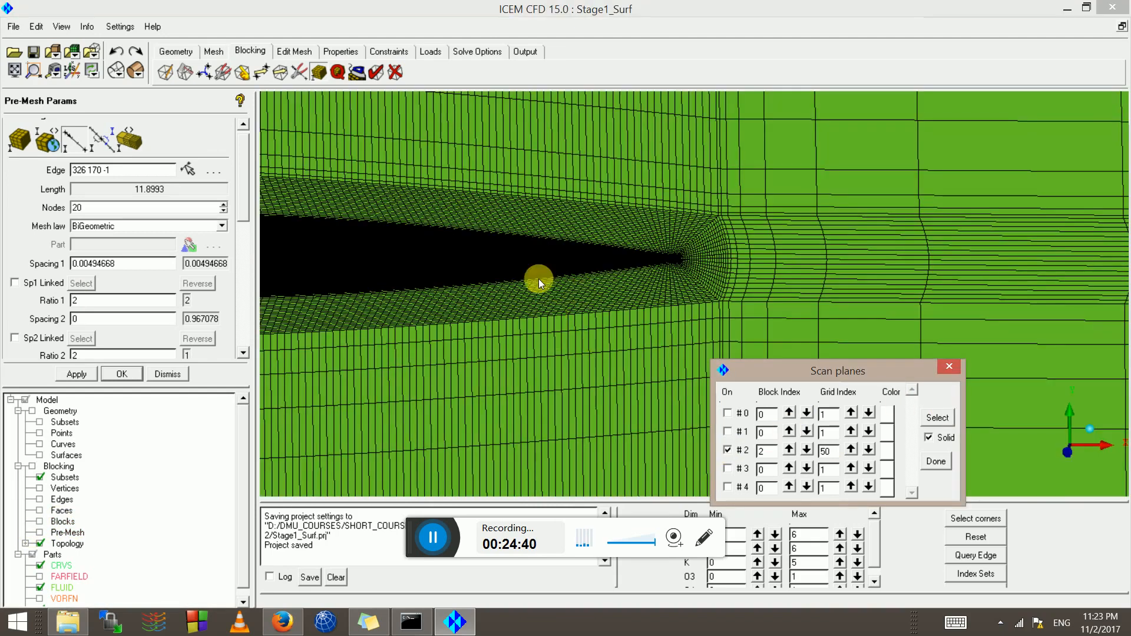
middle_drag(498, 268, 788, 284)
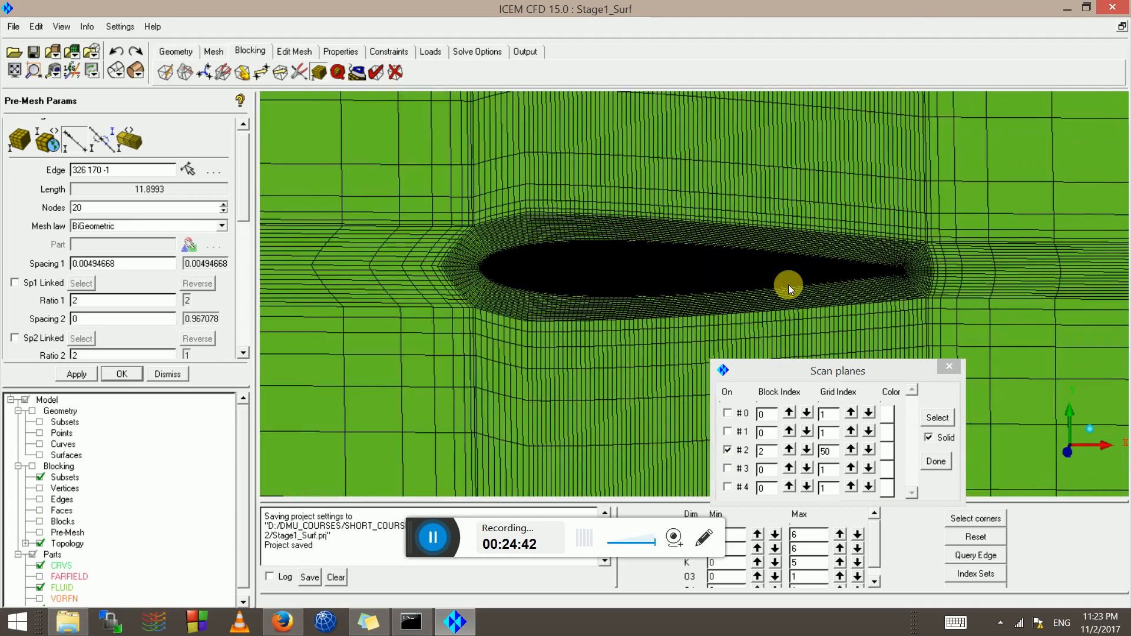
drag(788, 284, 772, 397)
click(727, 449)
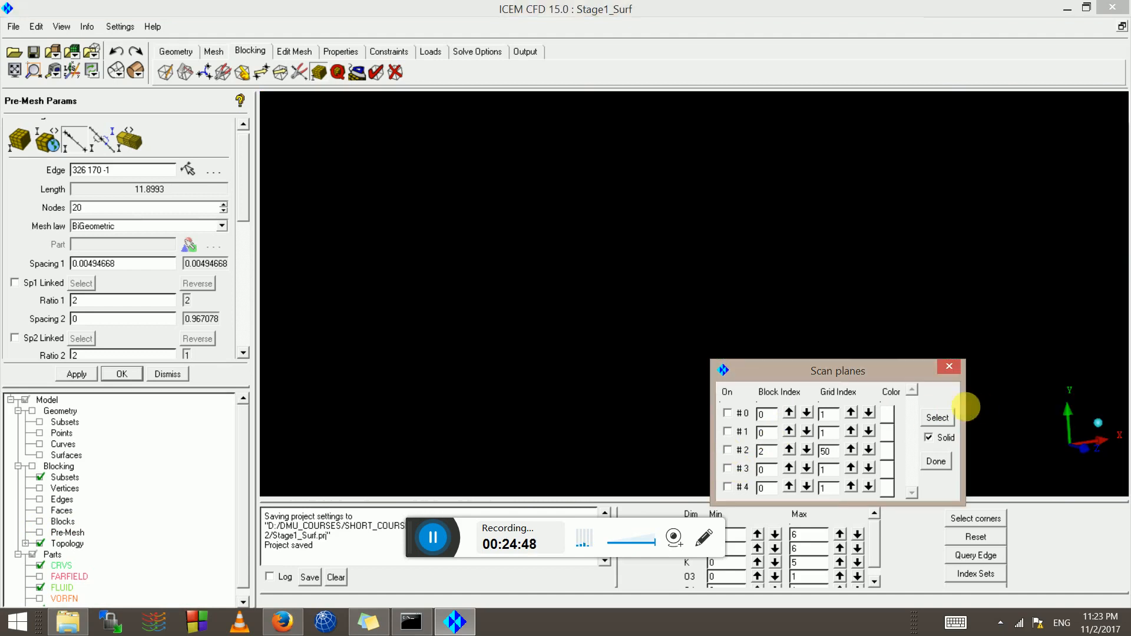
Define scan plane #0 at block 2, grid index 5 from a picked edge, inspect it, then turn it off
click(935, 417)
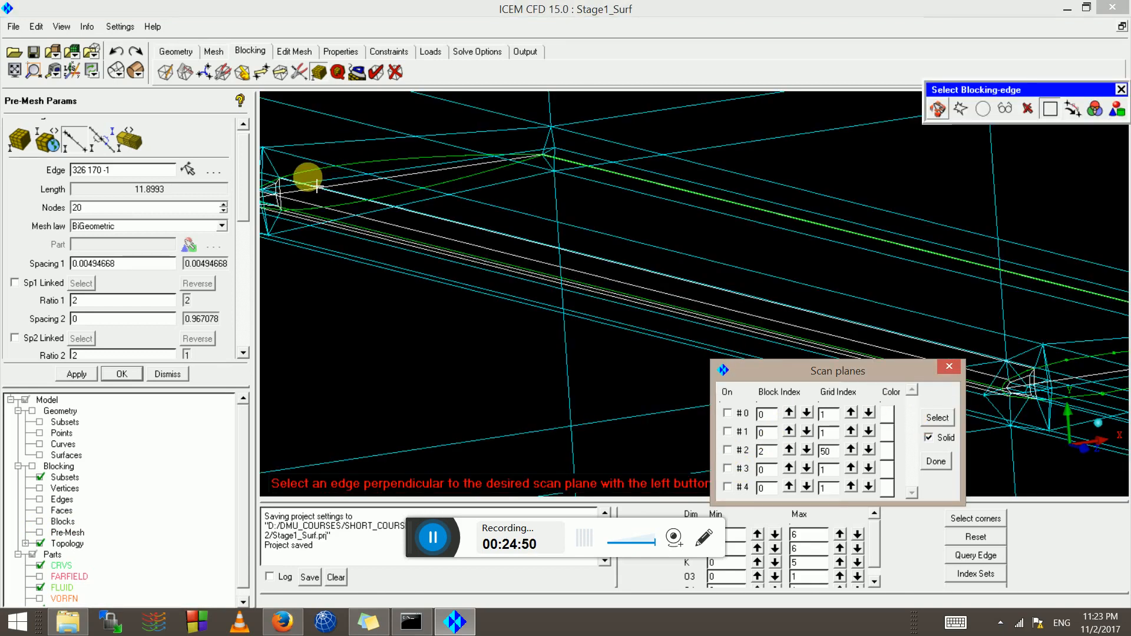
click(269, 185)
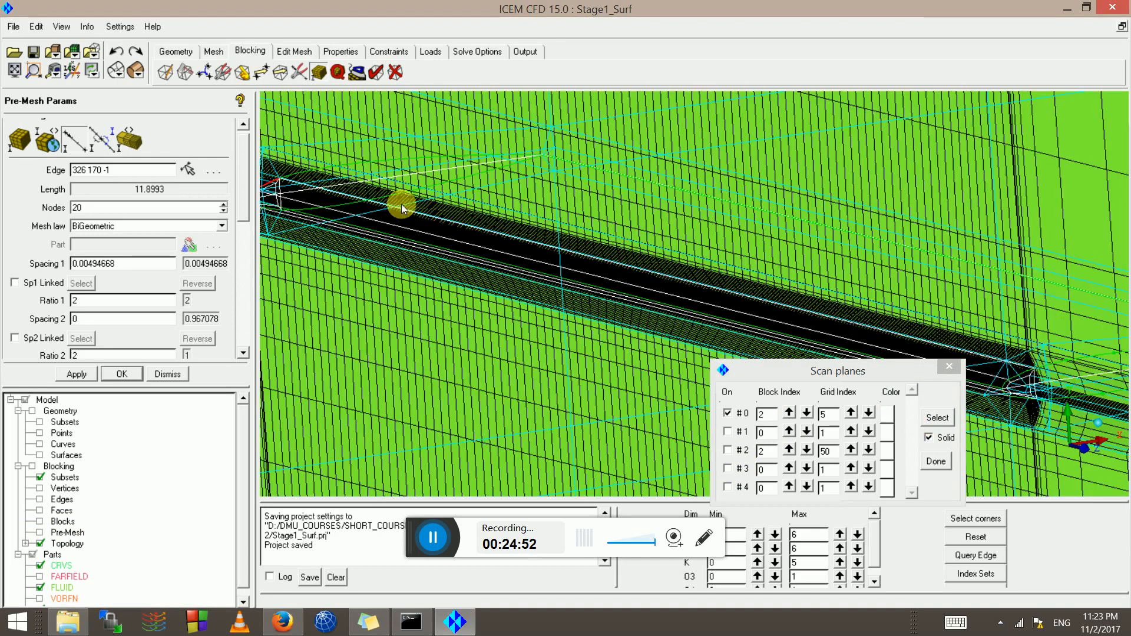
scroll(669, 229, down, 4)
drag(613, 263, 973, 436)
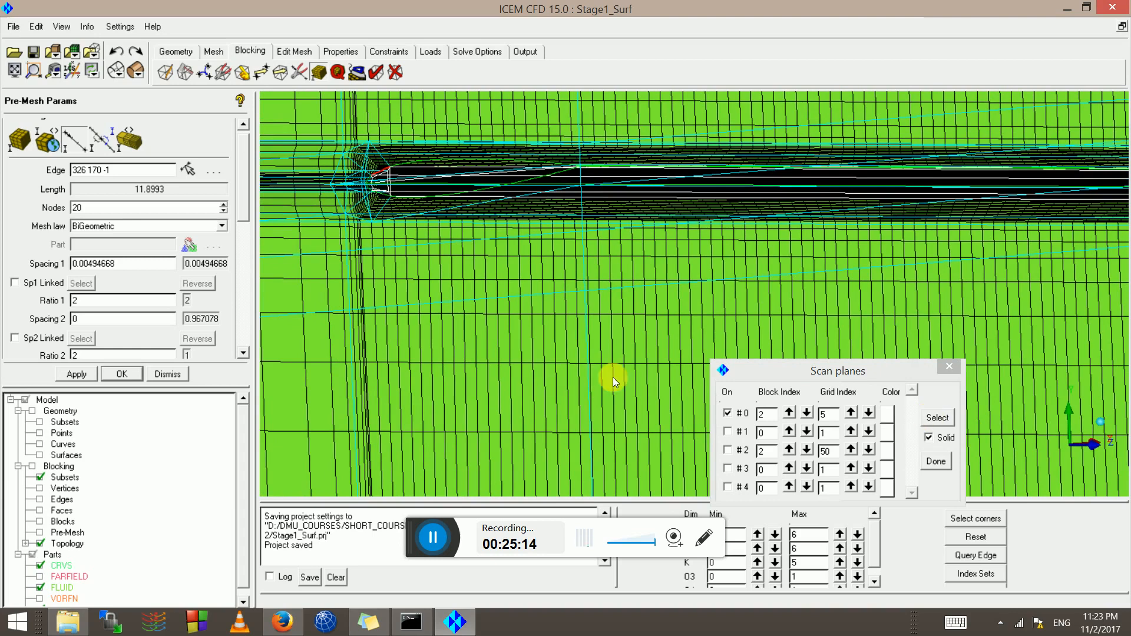
drag(401, 170, 560, 214)
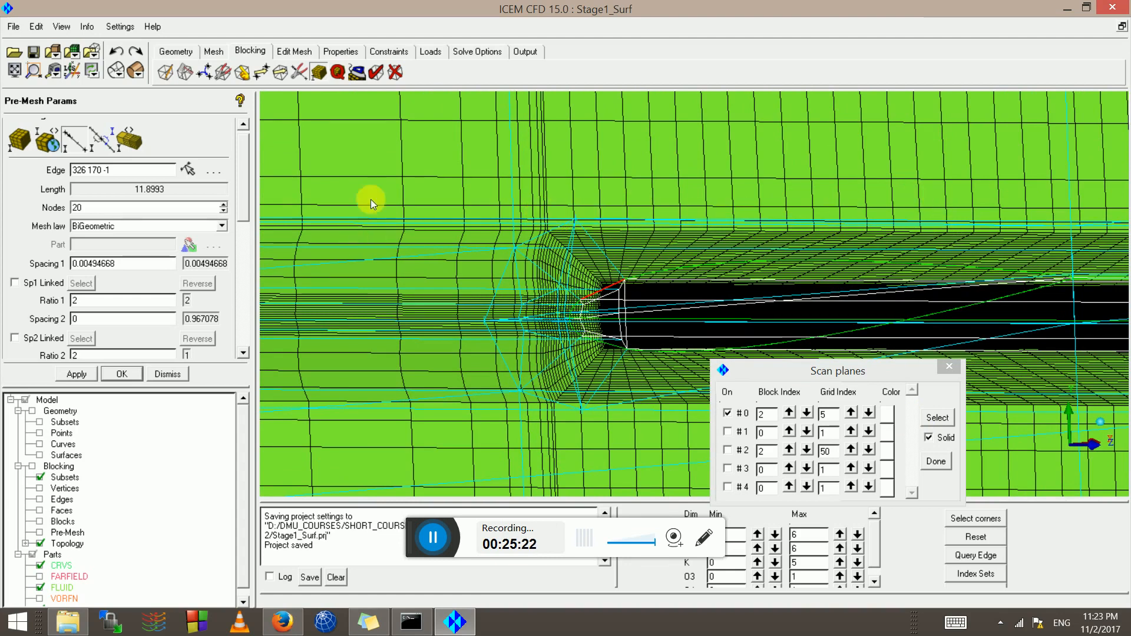
drag(370, 201, 789, 294)
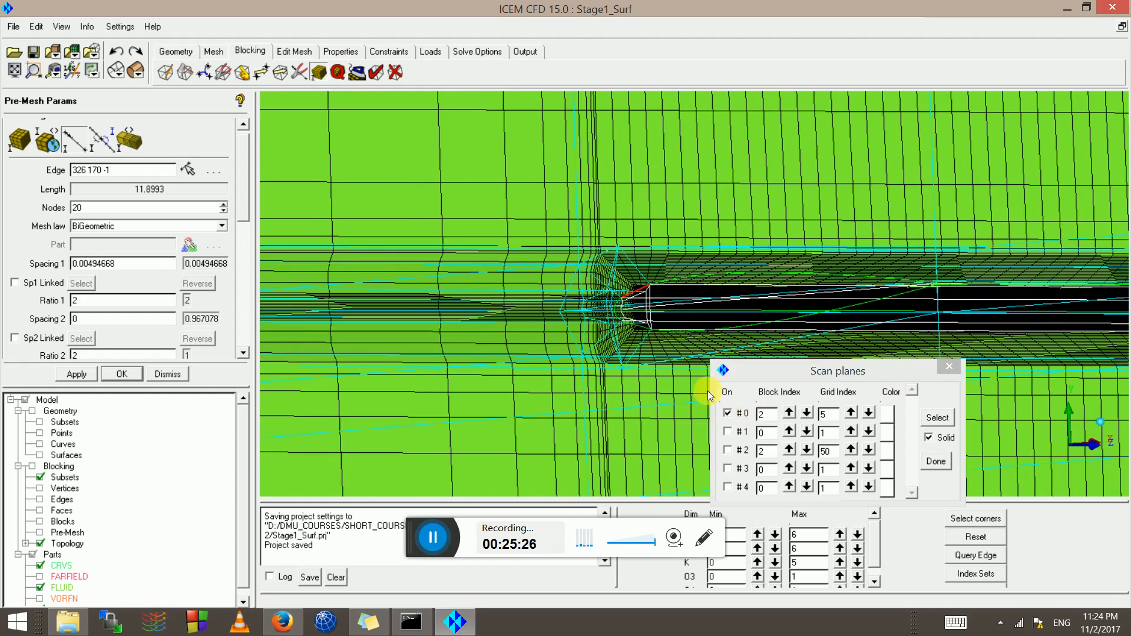
click(728, 413)
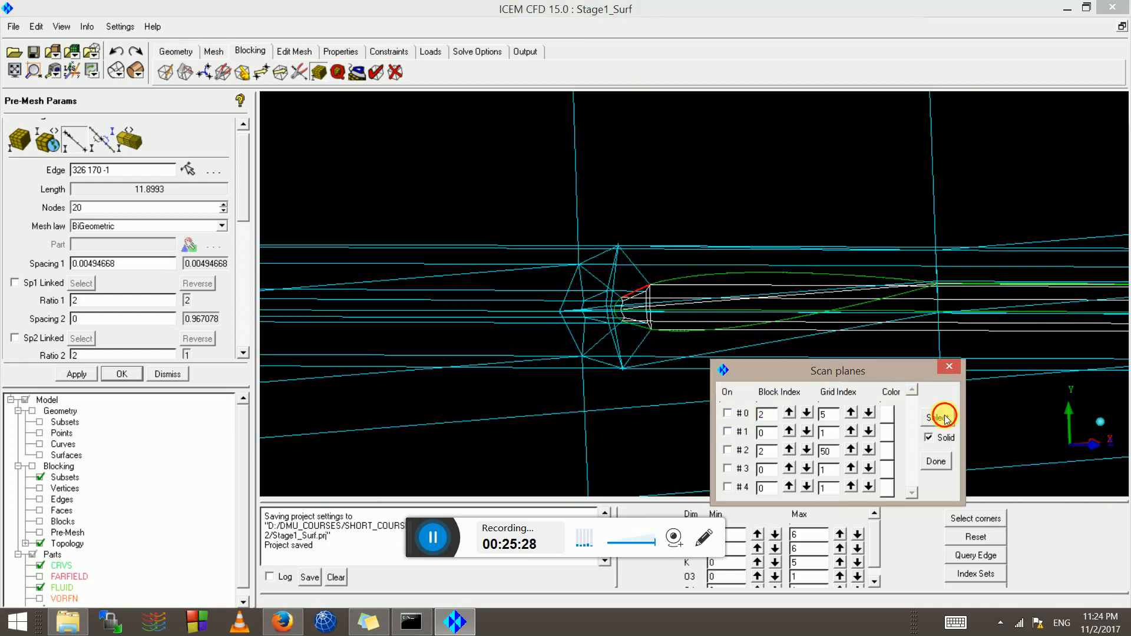
Set scan plane #1 from a picked blocking edge, inspect it through the wing, and close Scan planes
click(943, 417)
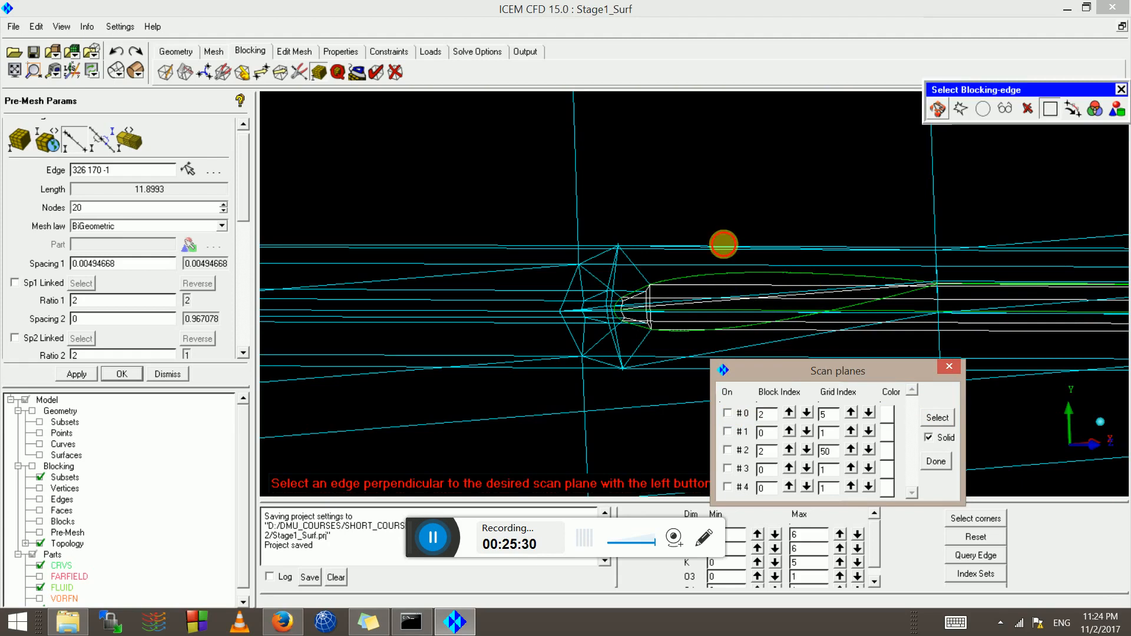
drag(723, 244, 610, 286)
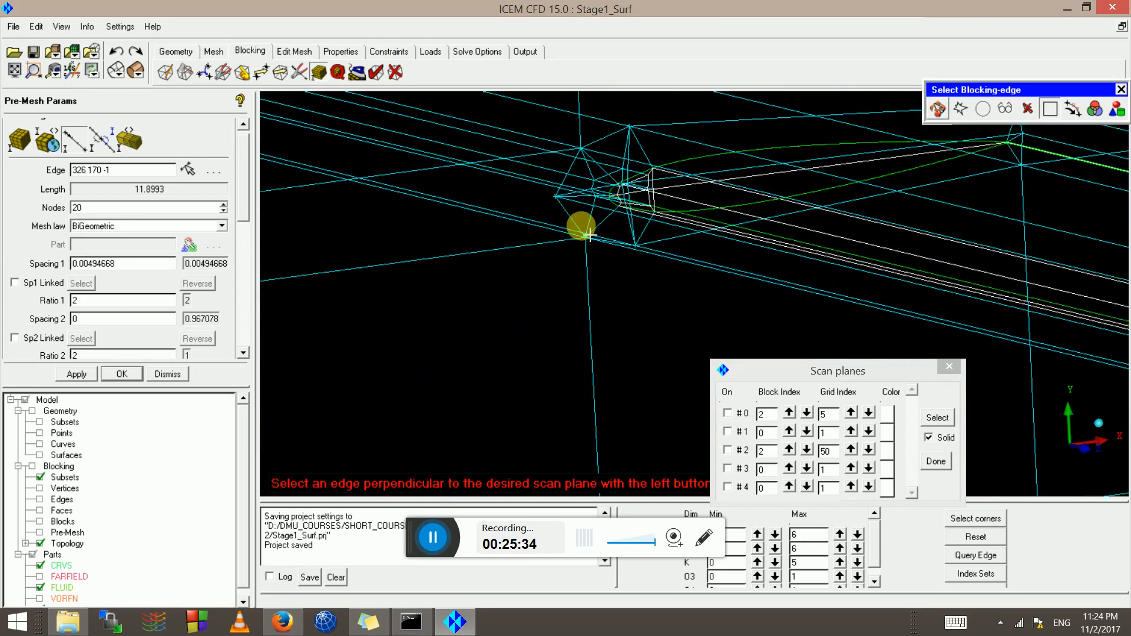
click(567, 217)
drag(566, 216, 731, 375)
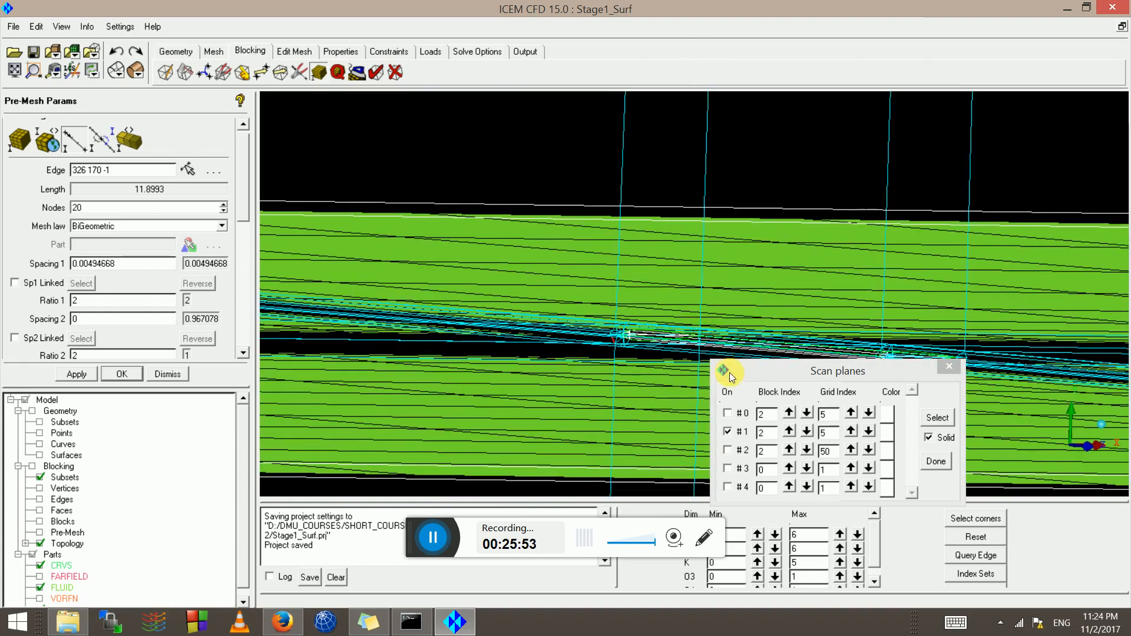
click(936, 461)
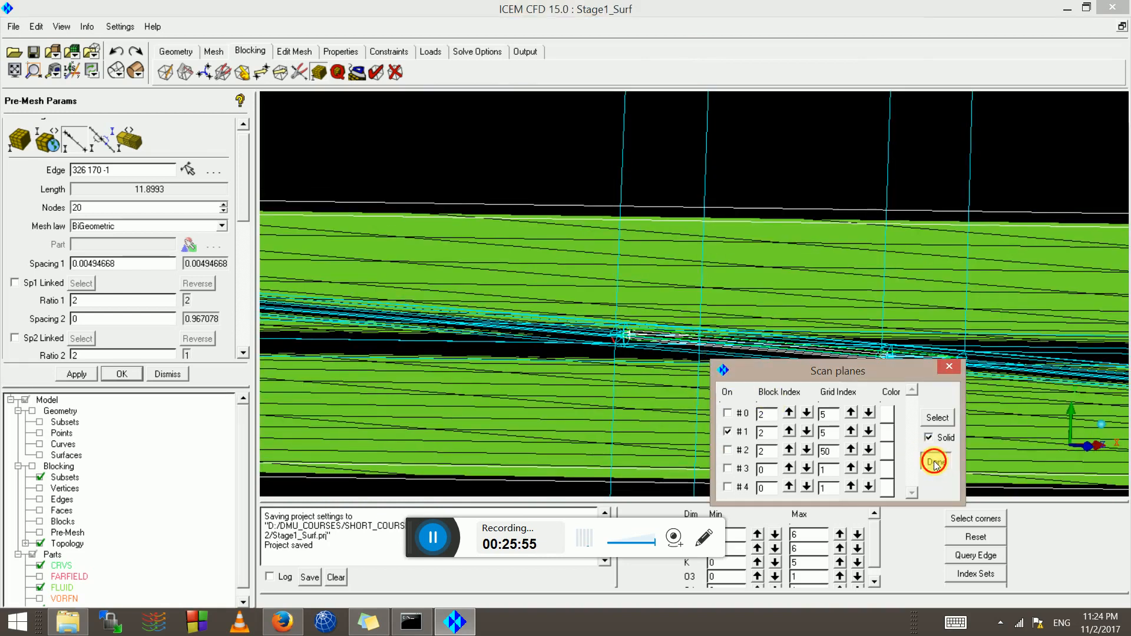
drag(785, 400, 477, 324)
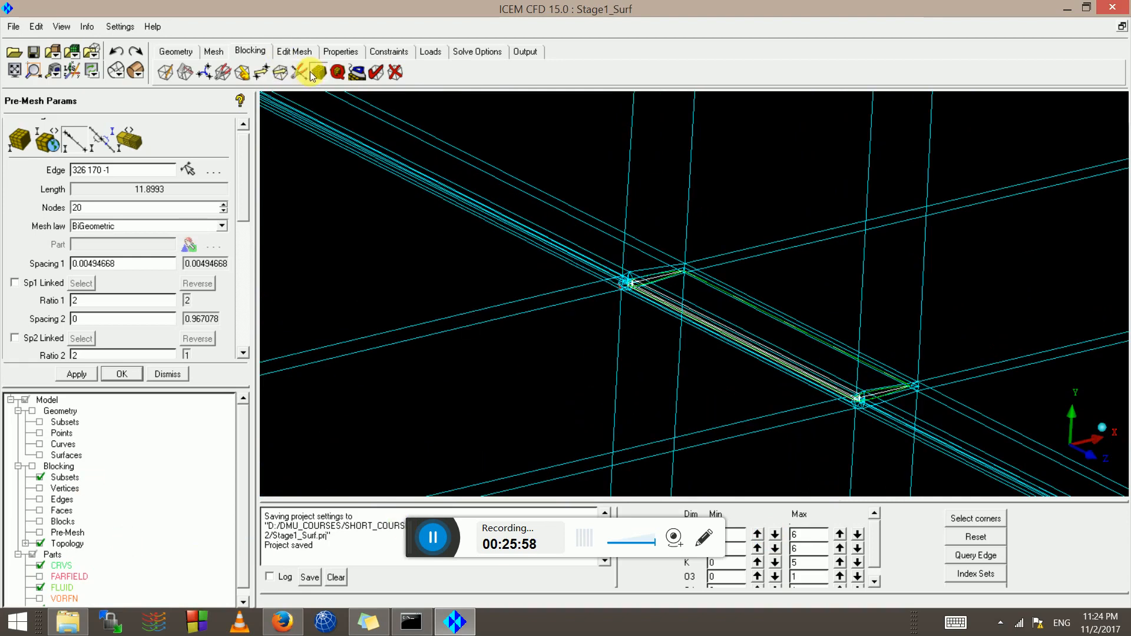
Compute the Determinant 2x2x2 pre-mesh quality histogram and replot it over its full -0.991 to 1 range
click(338, 72)
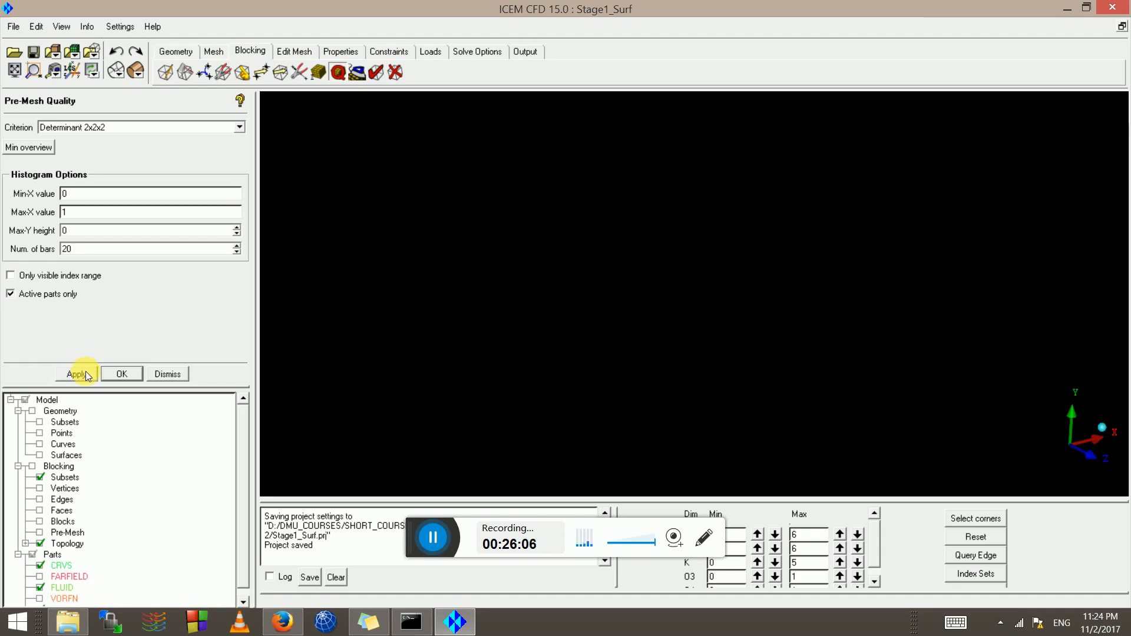
click(86, 371)
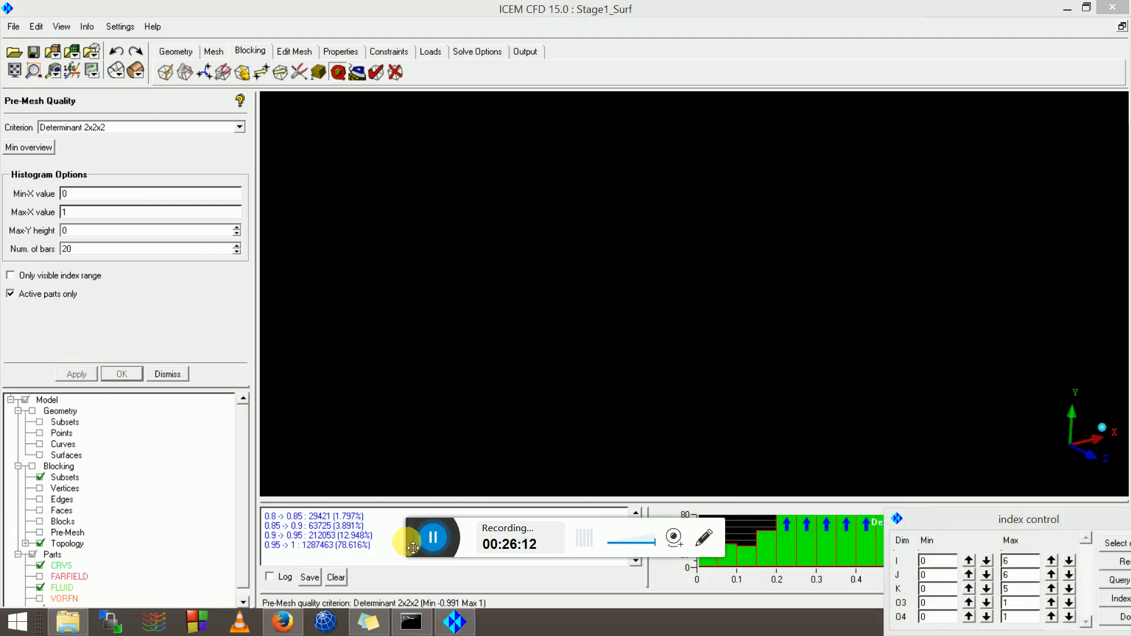
drag(413, 547, 133, 506)
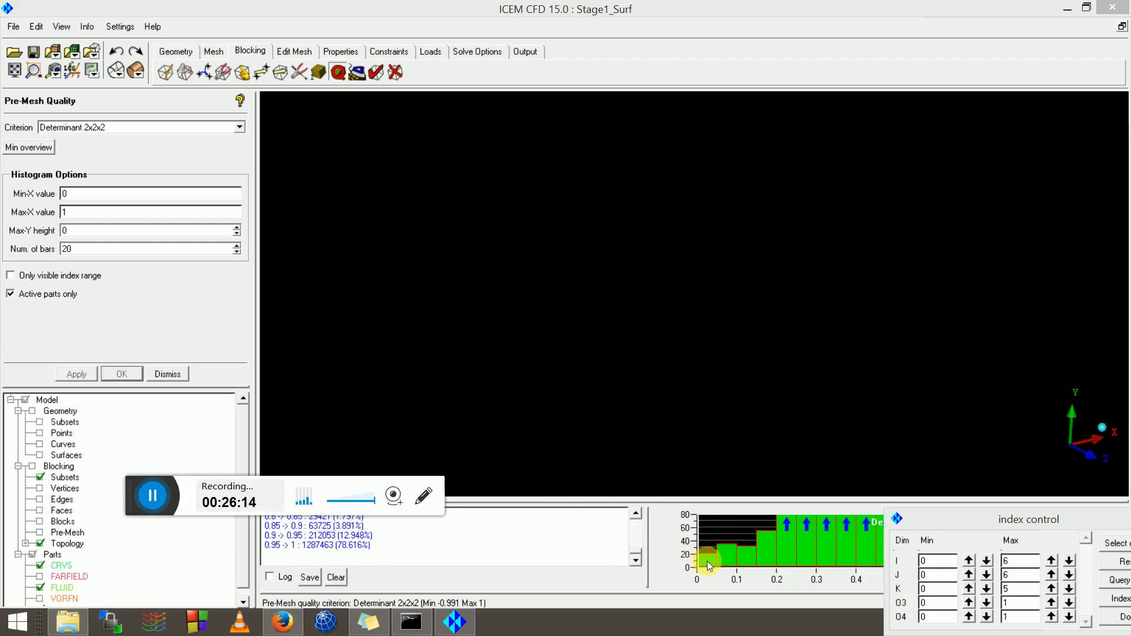
click(707, 561)
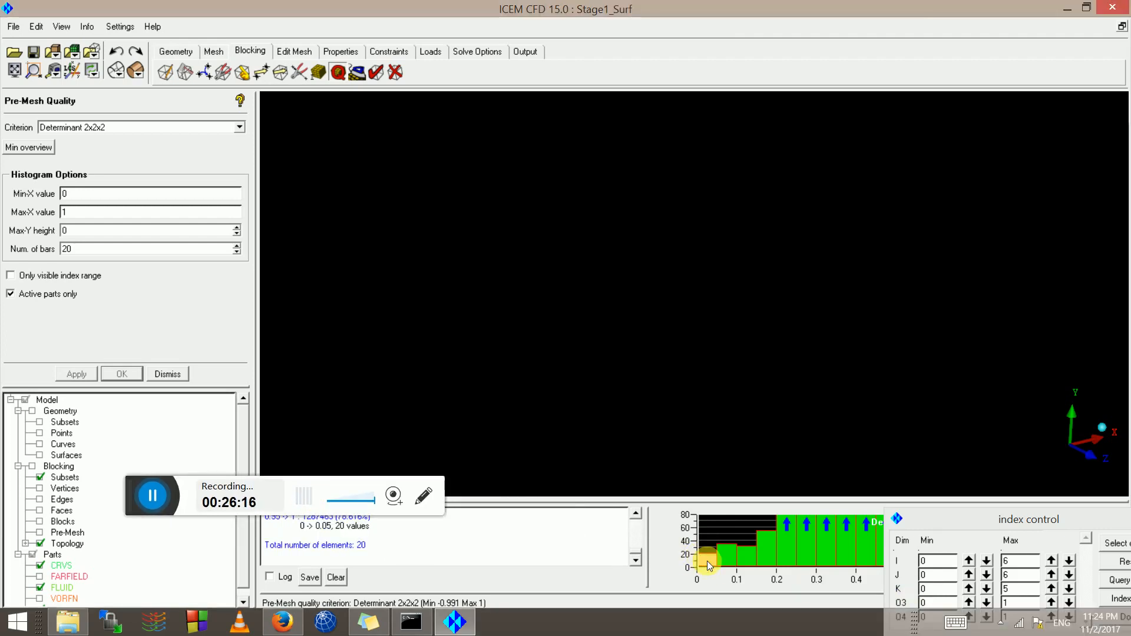
right_click(721, 535)
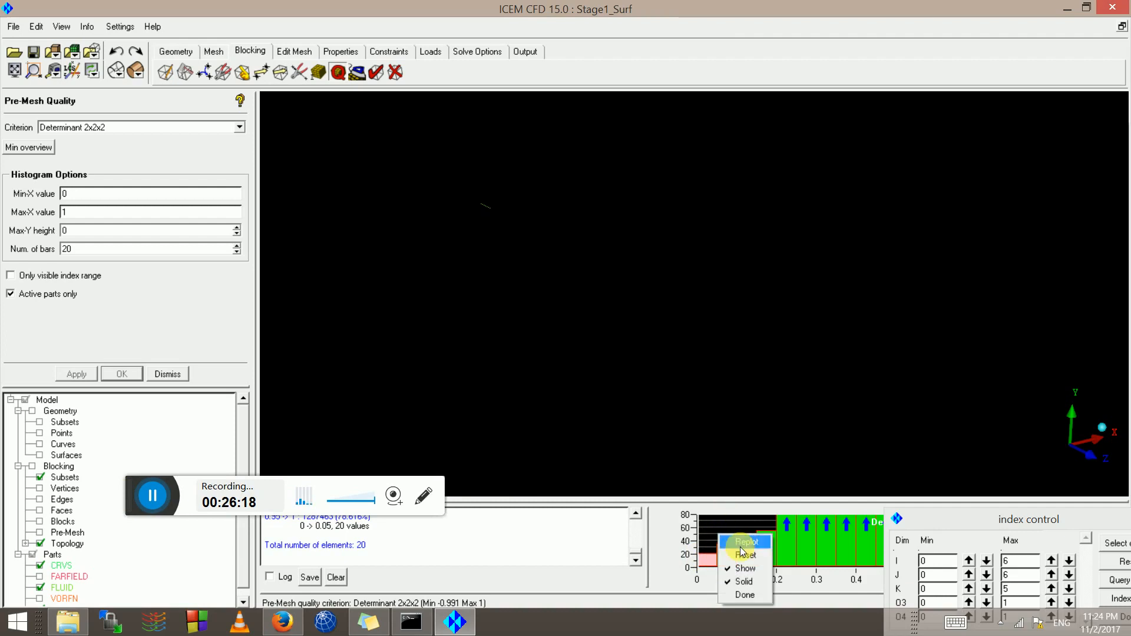
click(726, 561)
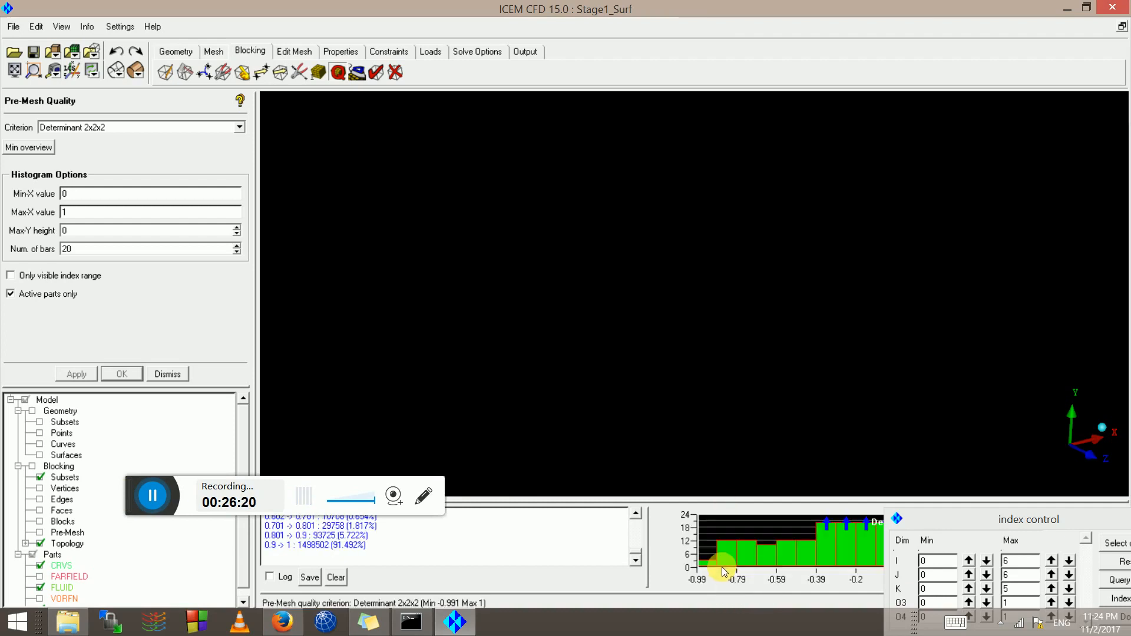
Display only the worst elements from the -0.991 to -0.891 bin and the bin near -0.79
click(708, 561)
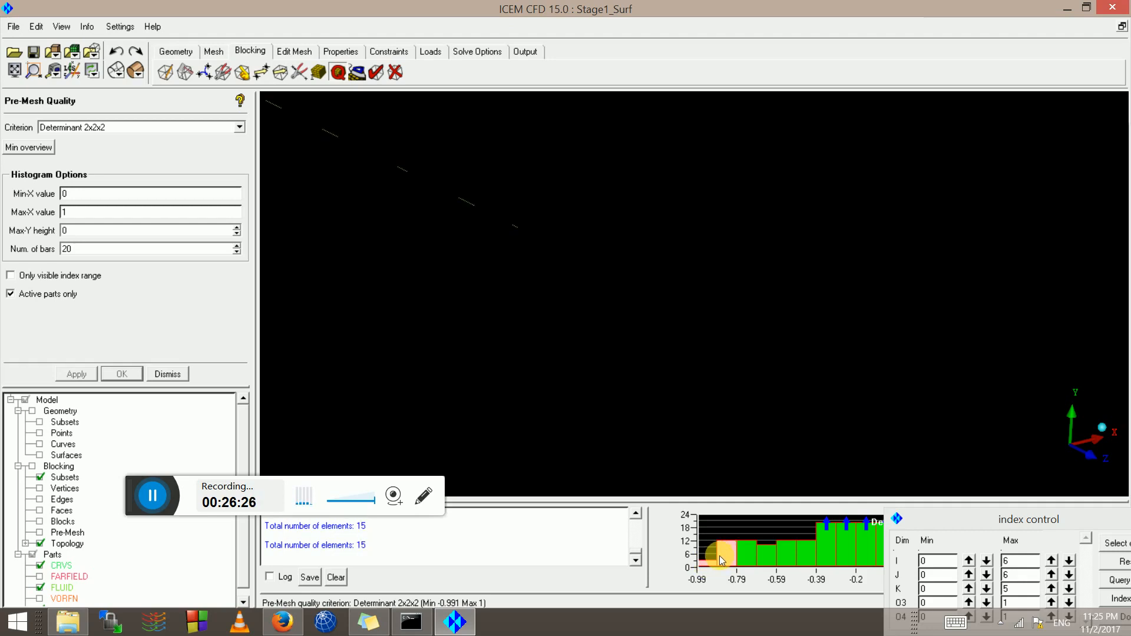
click(706, 561)
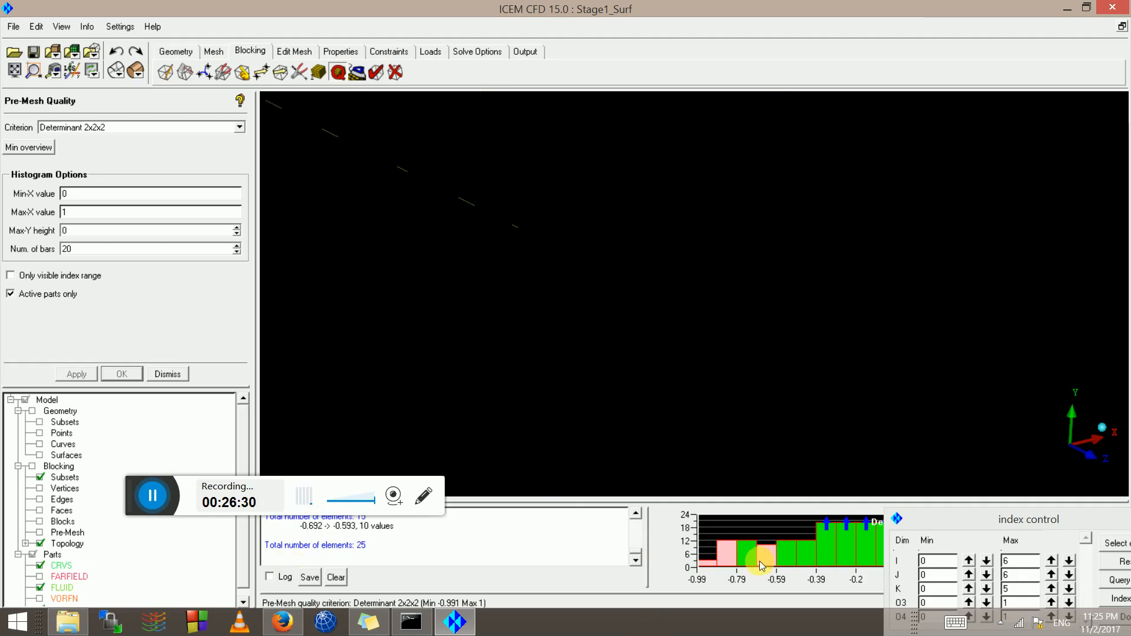
click(726, 554)
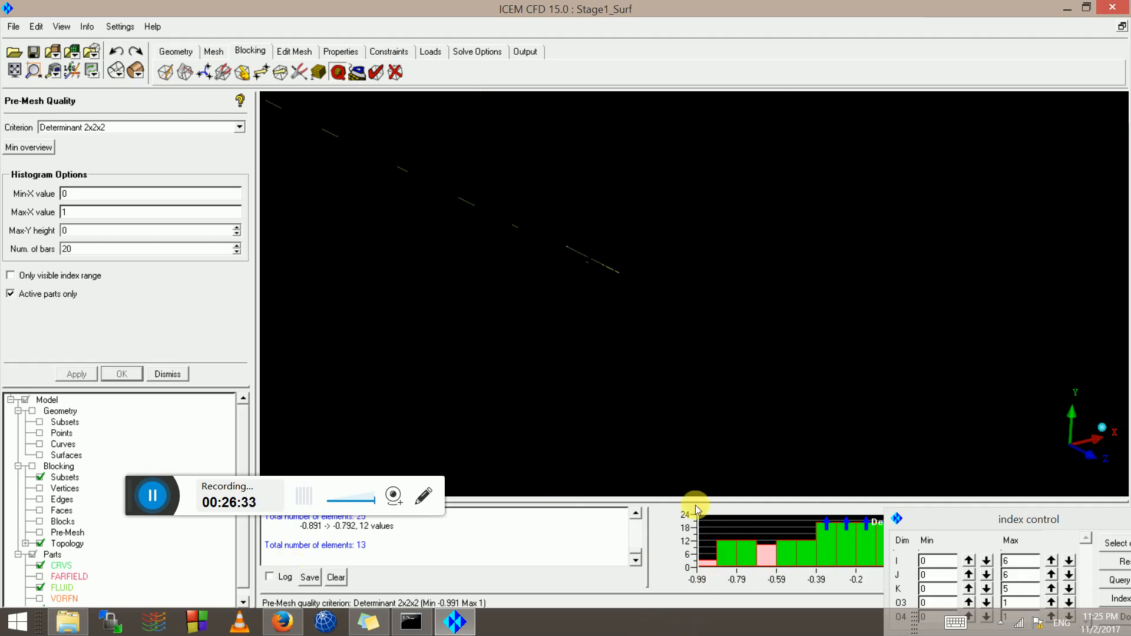
right_click(719, 531)
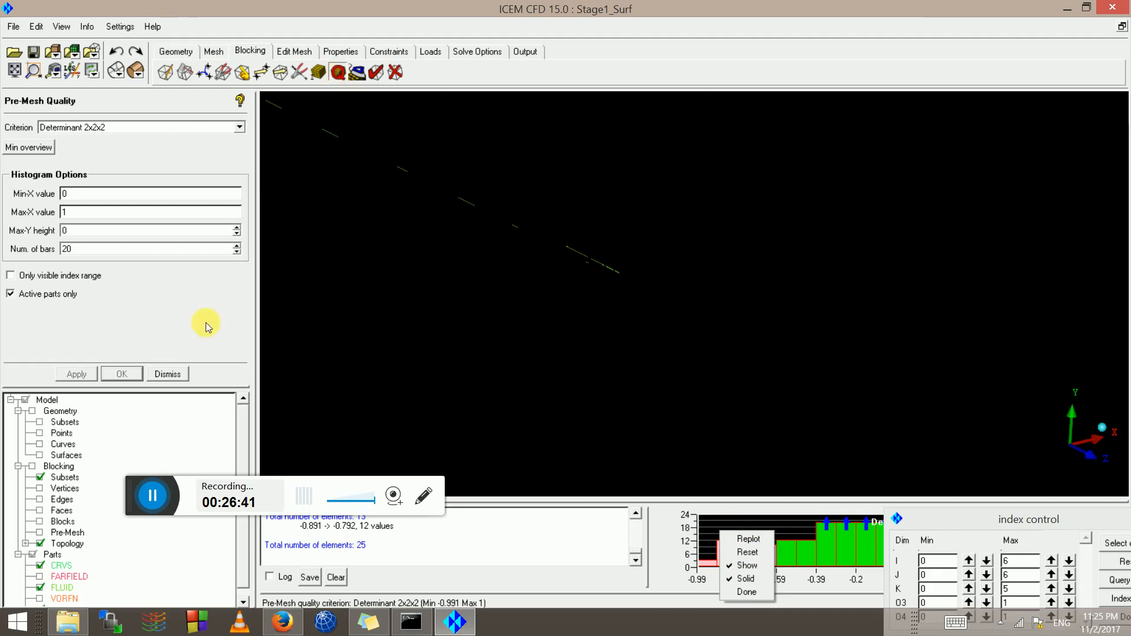
click(756, 551)
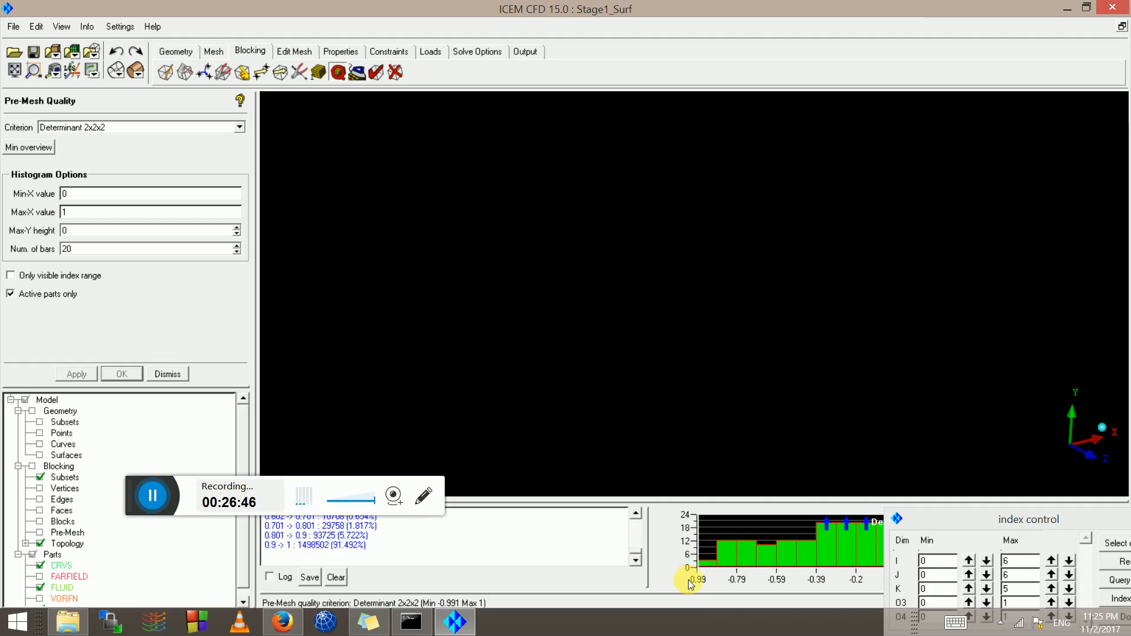
click(710, 564)
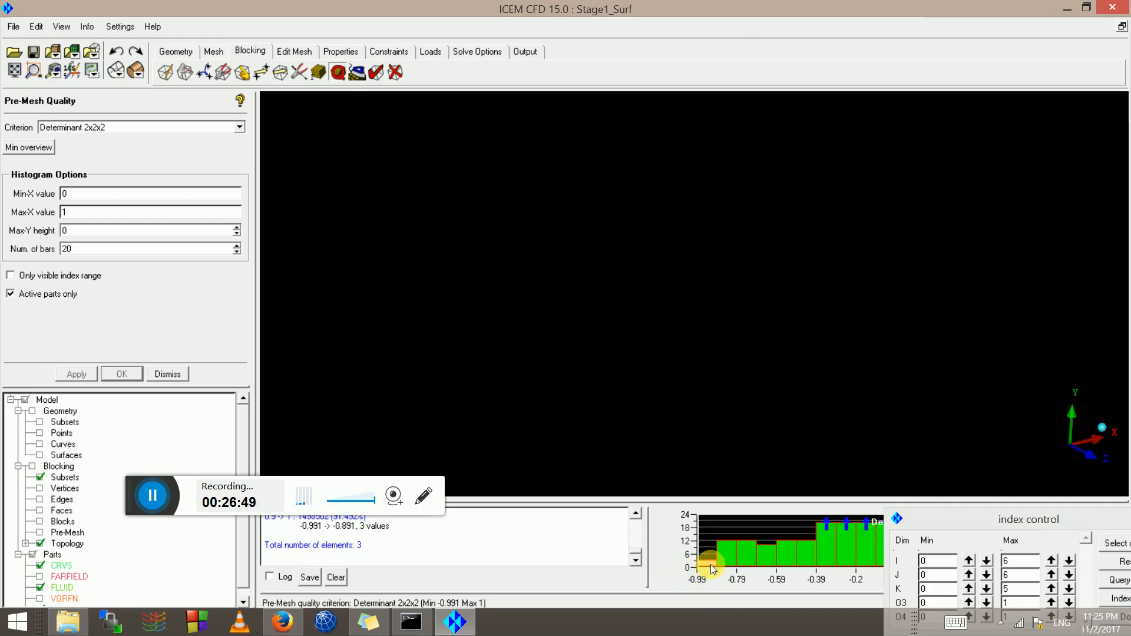
click(740, 557)
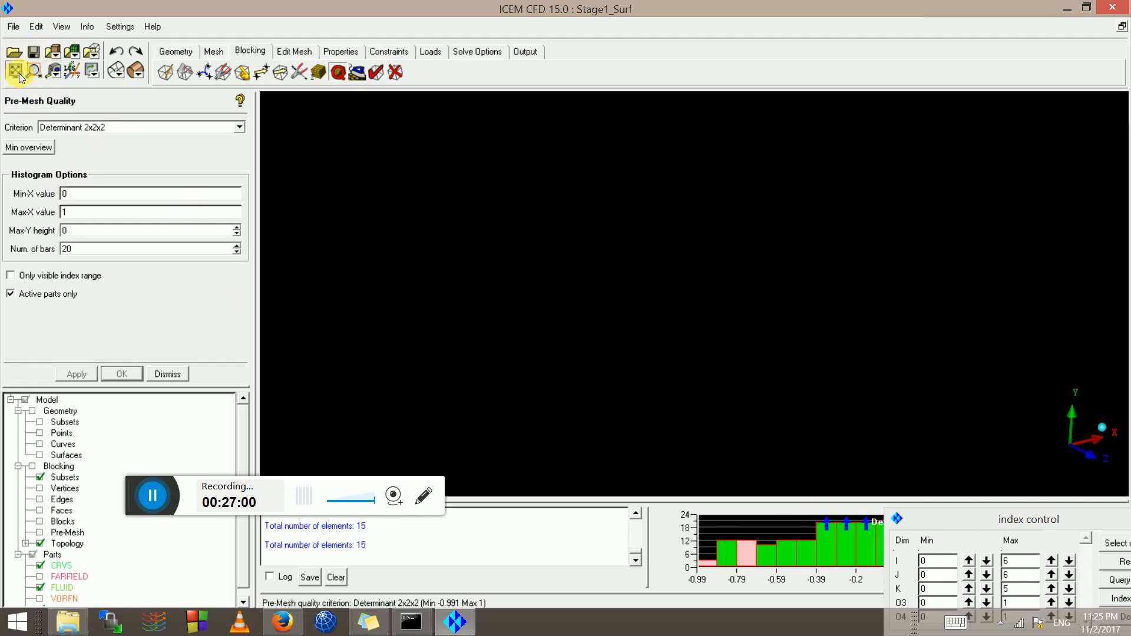
Fit the view, show the wing curves, and zoom in on the flagged elements near the leading edge
click(19, 75)
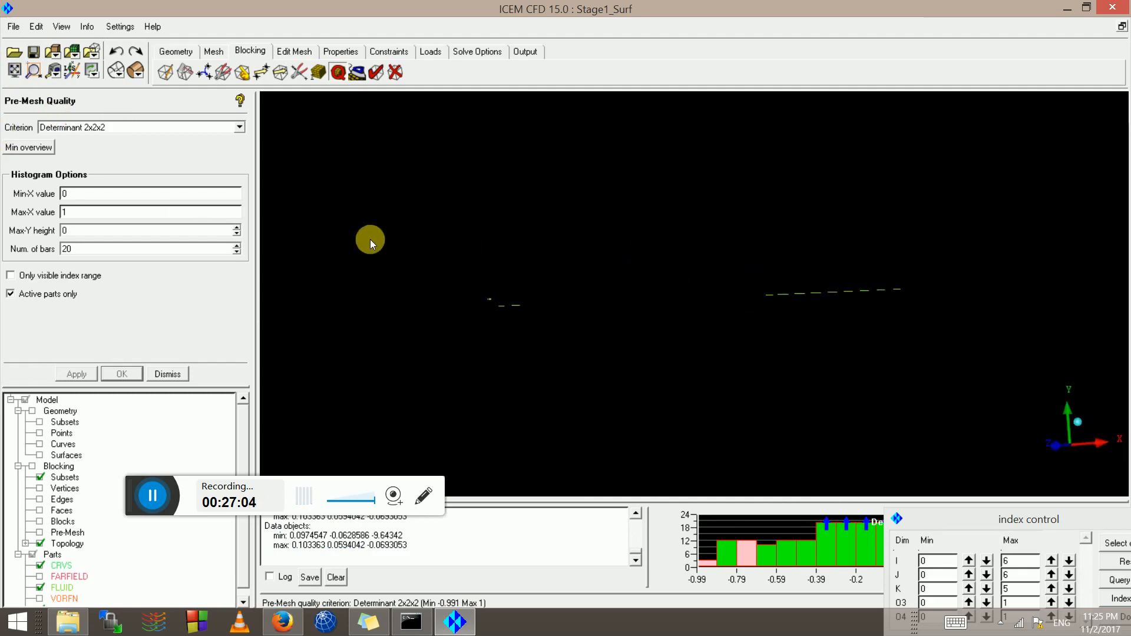
click(40, 445)
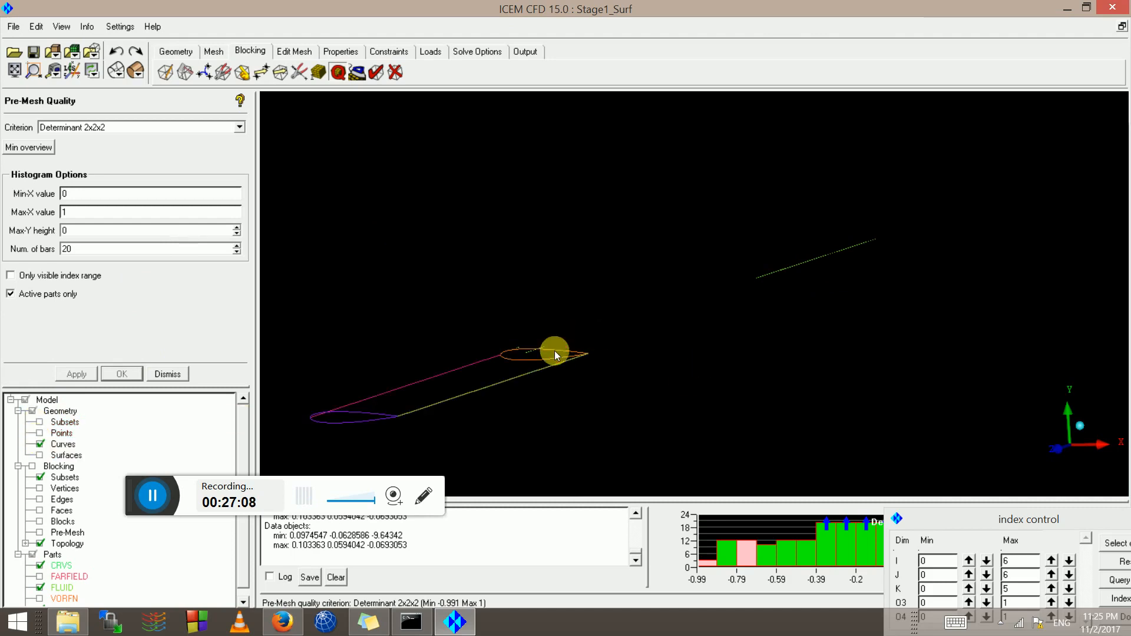
drag(555, 351, 646, 327)
right_drag(646, 327, 646, 383)
drag(646, 384, 442, 317)
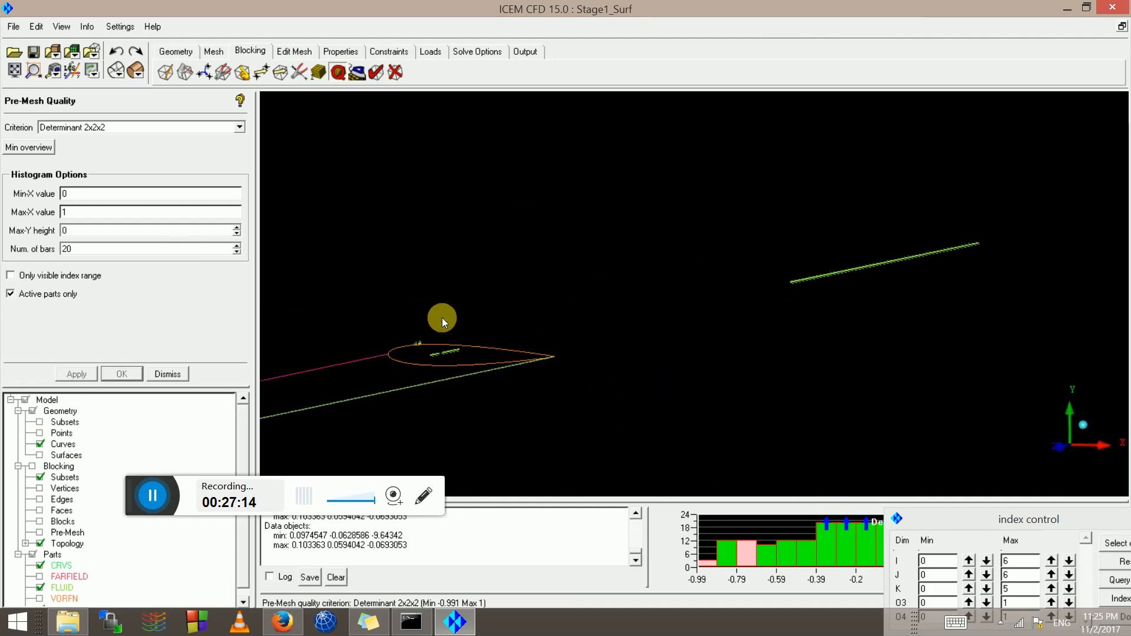
scroll(442, 316, up, 3)
middle_drag(308, 406, 588, 315)
scroll(588, 315, up, 5)
middle_drag(391, 302, 619, 285)
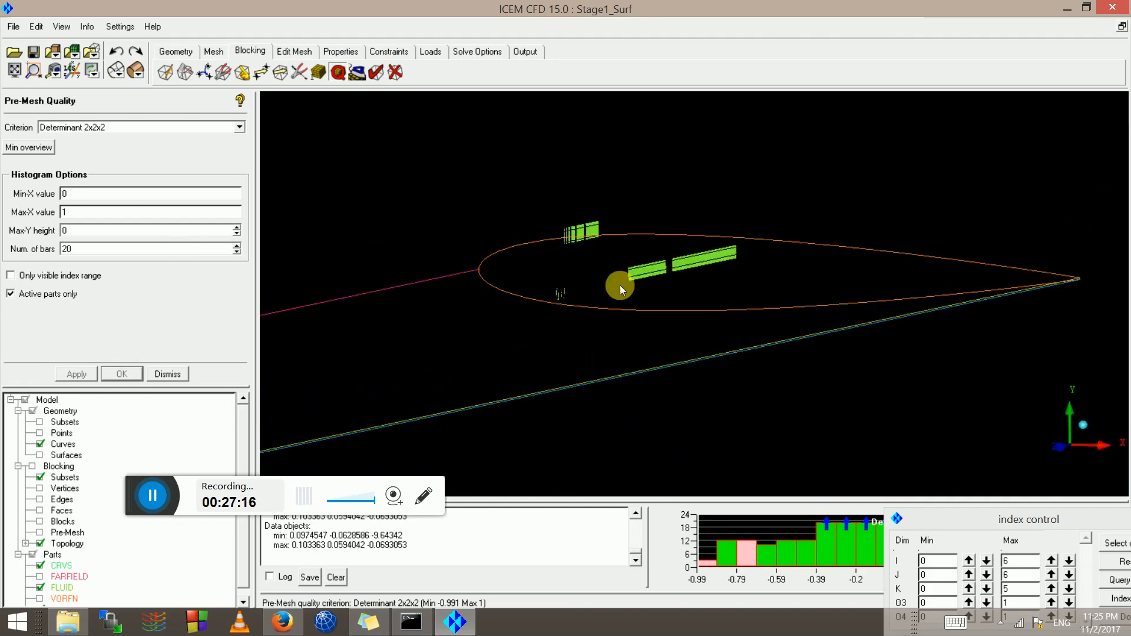
scroll(501, 274, up, 6)
middle_drag(414, 275, 536, 369)
scroll(454, 305, up, 5)
middle_drag(492, 315, 793, 360)
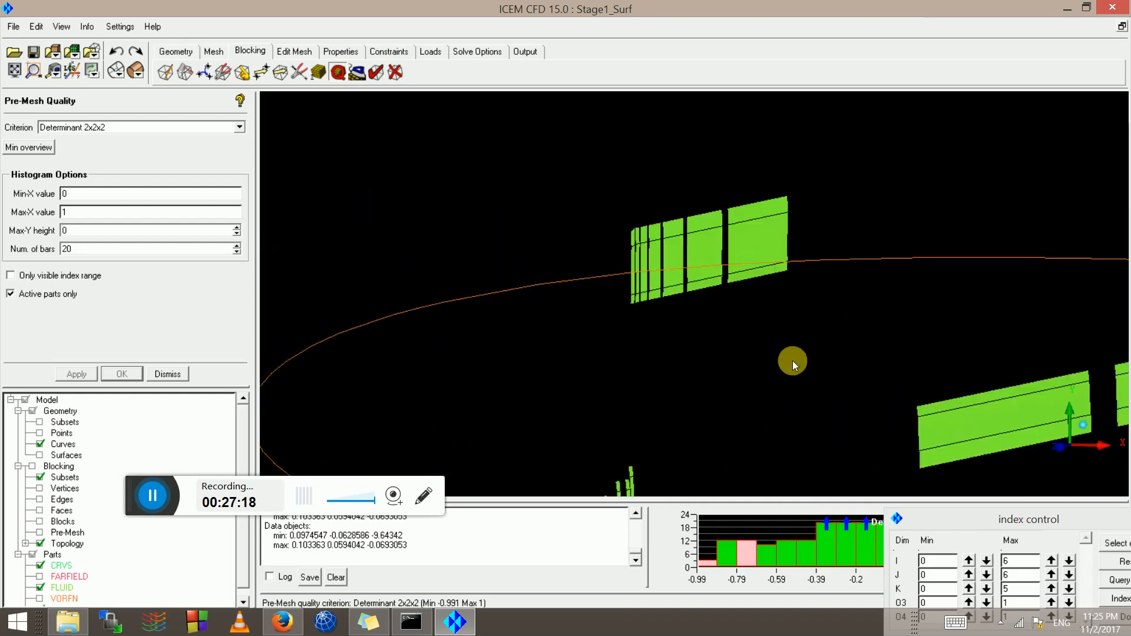
scroll(609, 293, up, 7)
middle_drag(535, 302, 822, 302)
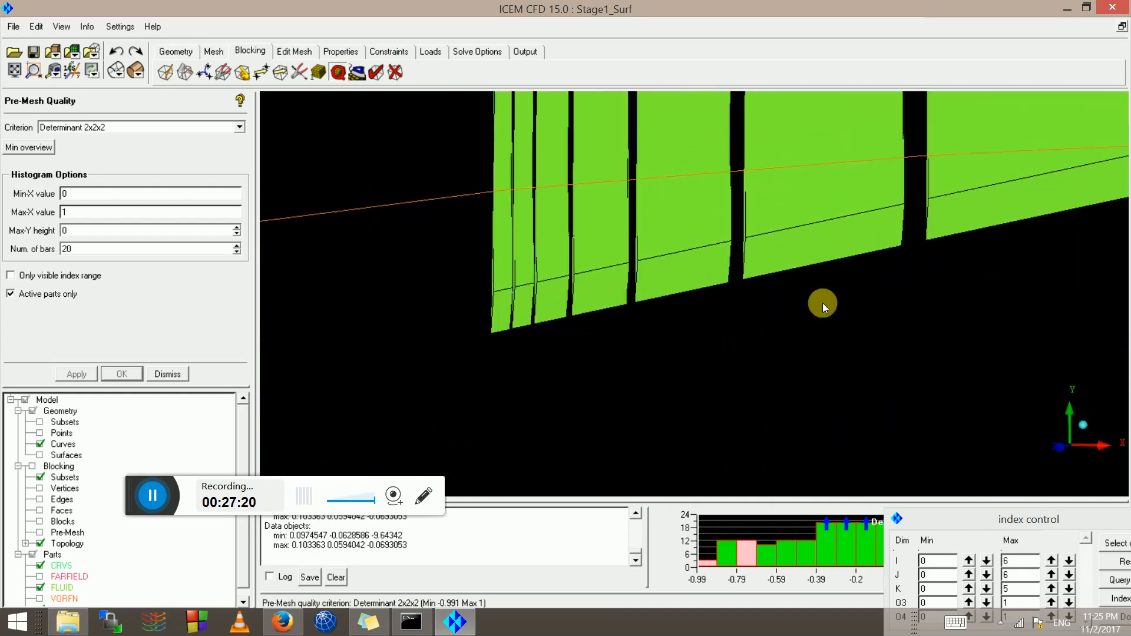
middle_drag(486, 334, 751, 292)
scroll(740, 314, up, 4)
middle_drag(757, 253, 617, 337)
scroll(623, 350, up, 5)
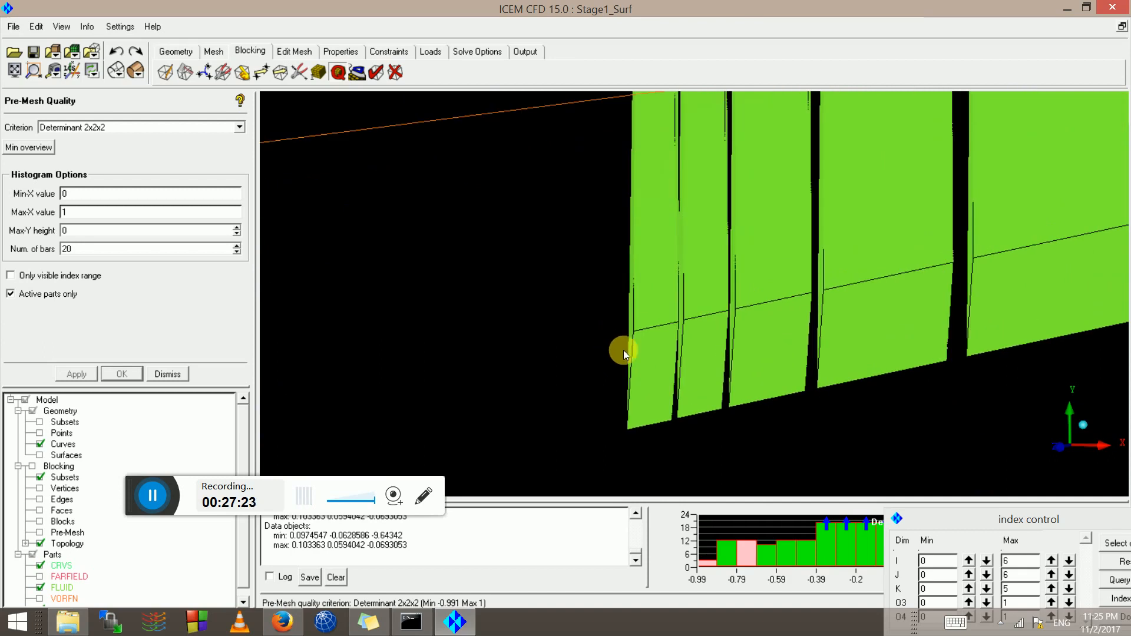
scroll(640, 345, down, 4)
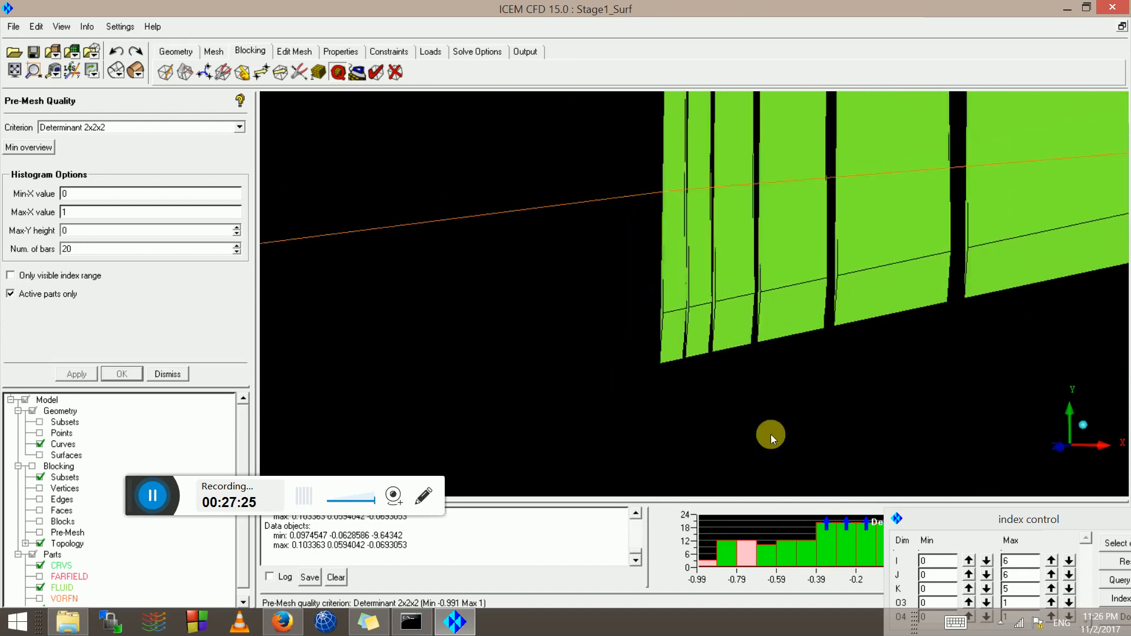
Add the -0.195 to -0.095 and -0.294 to -0.195 bins (72 elements shown), then close the histogram
drag(1021, 521, 858, 604)
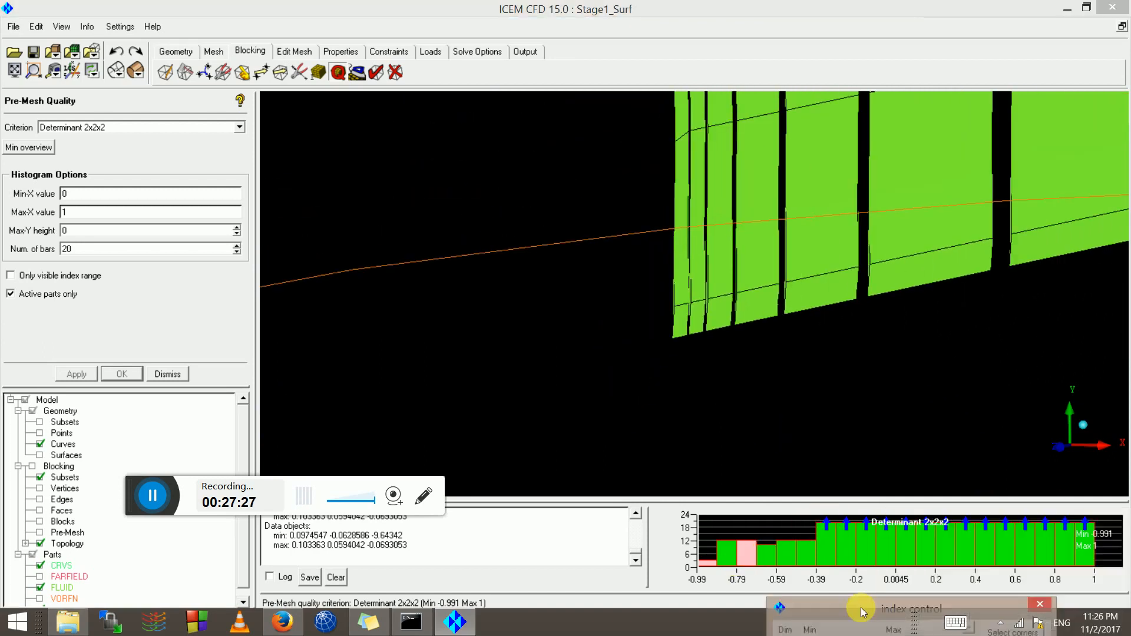
click(860, 557)
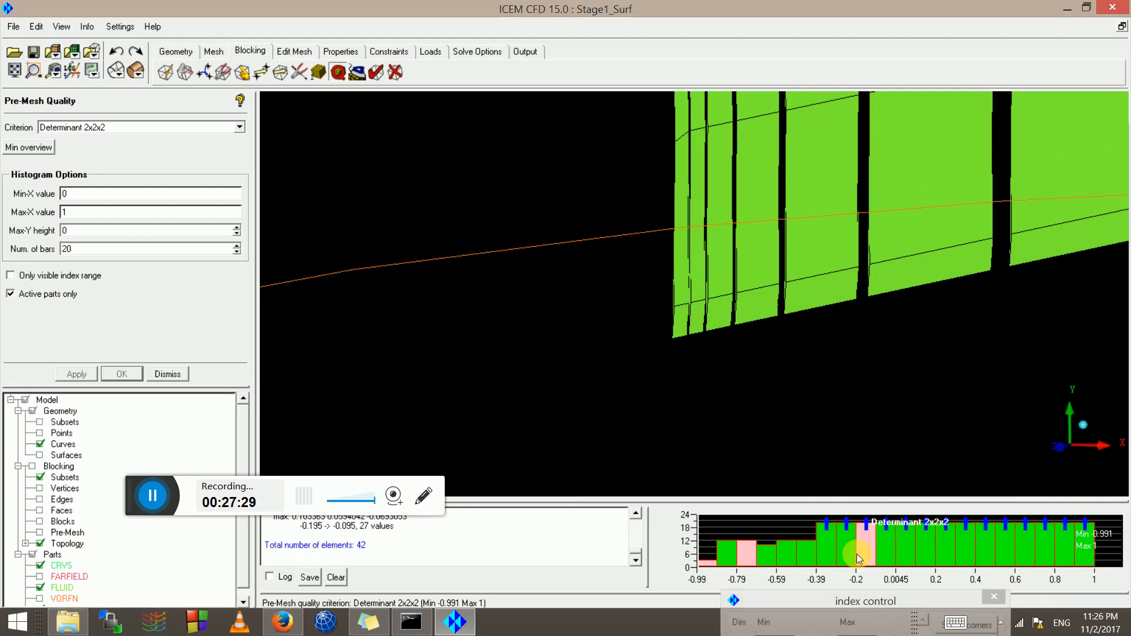
click(832, 546)
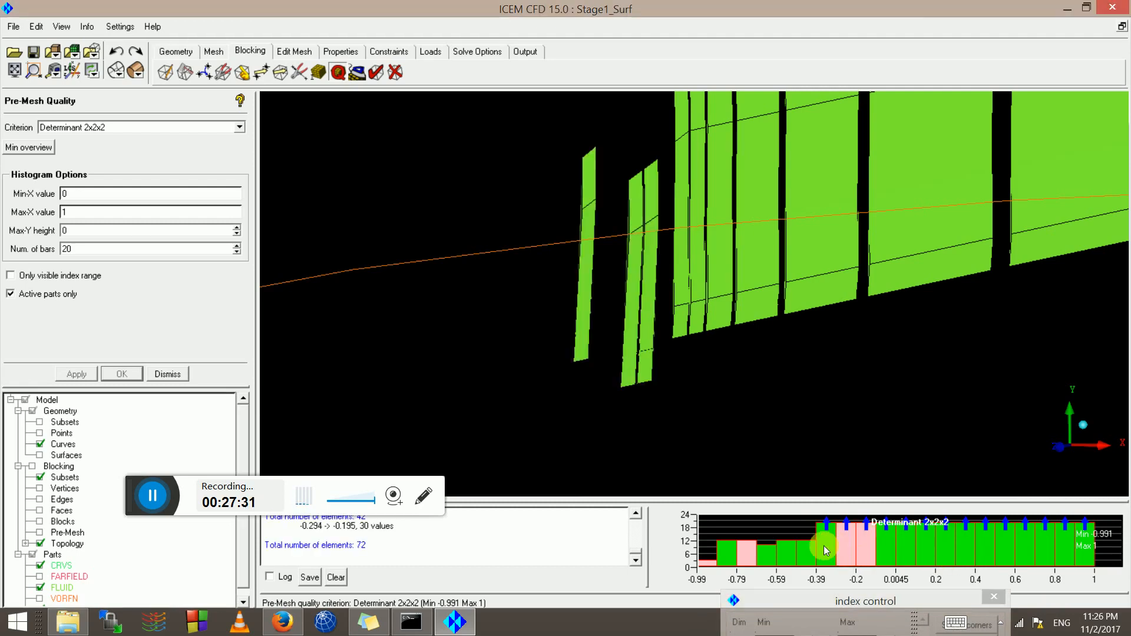
scroll(804, 363, down, 8)
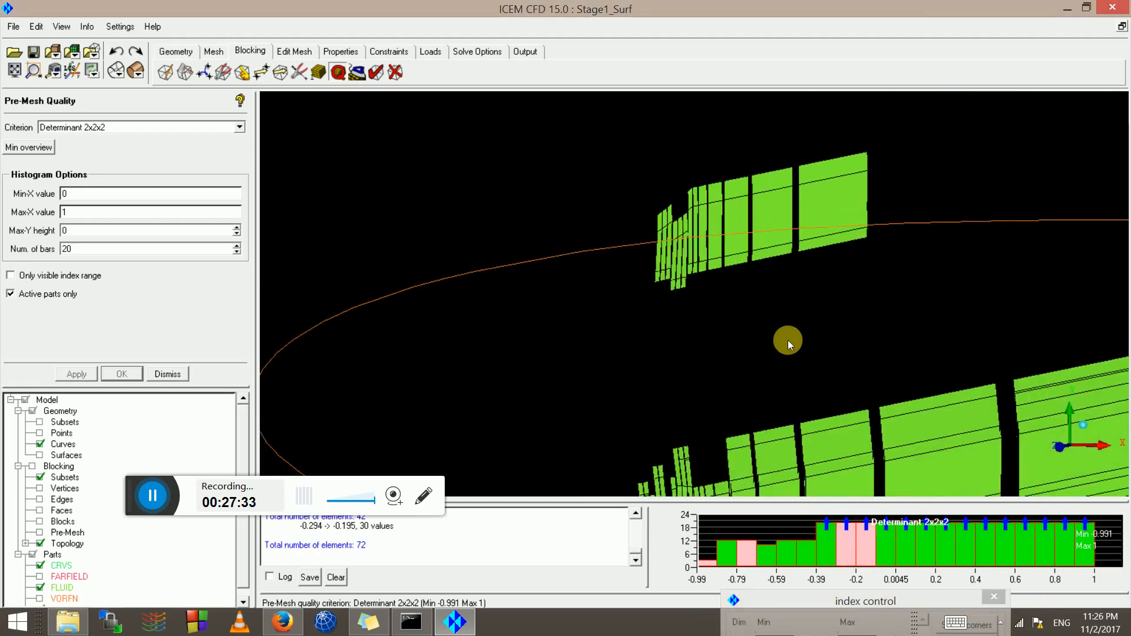
scroll(723, 305, down, 8)
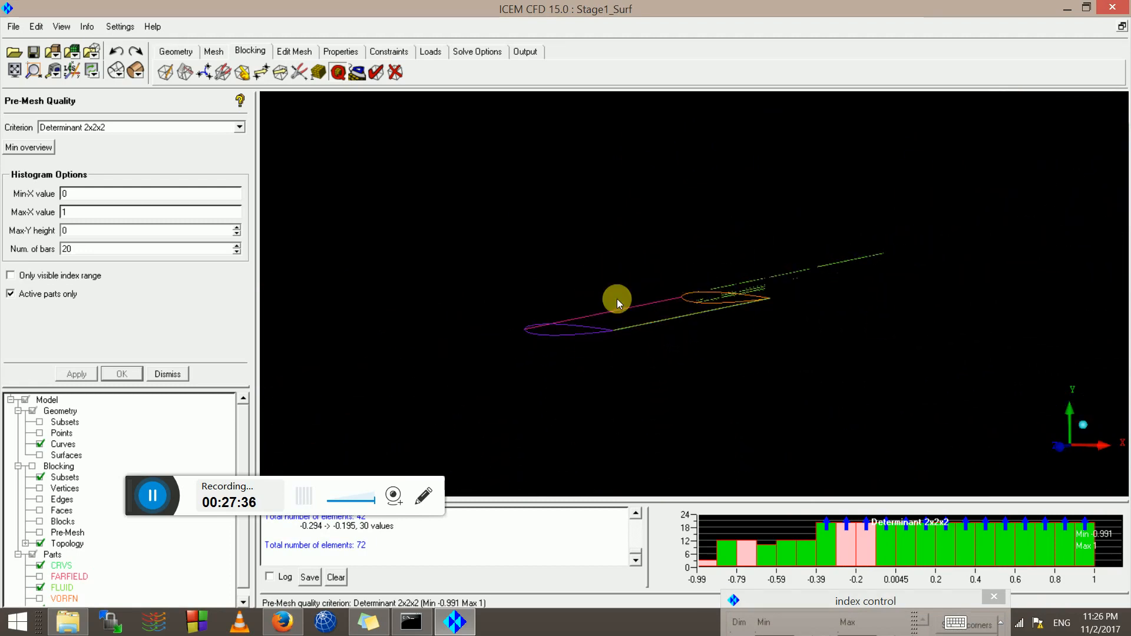
drag(617, 298, 838, 503)
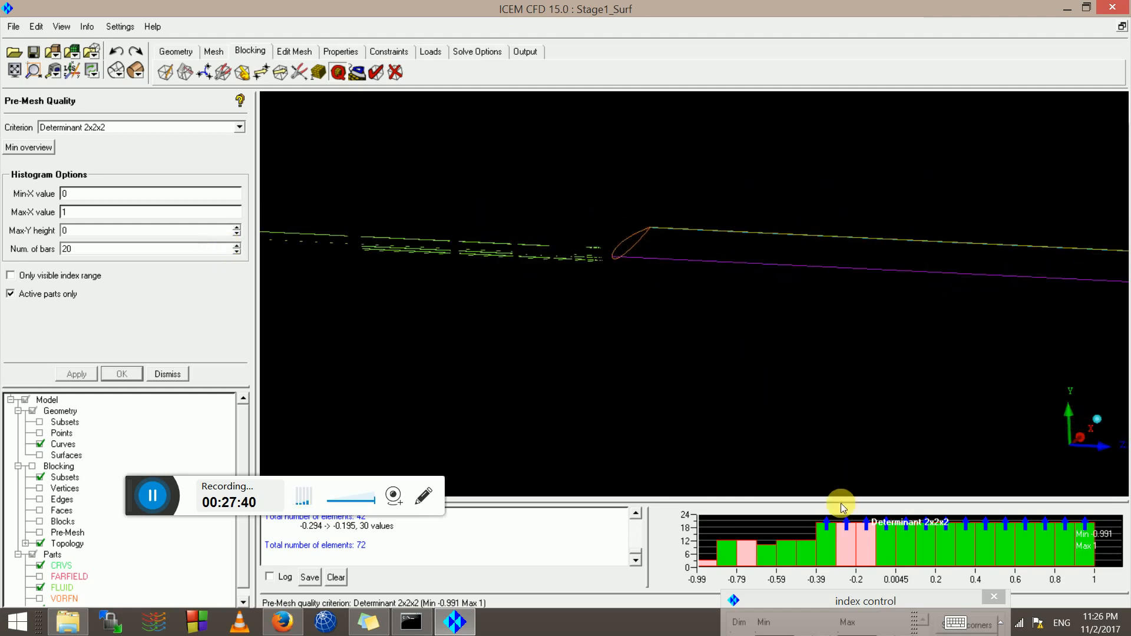
right_click(762, 535)
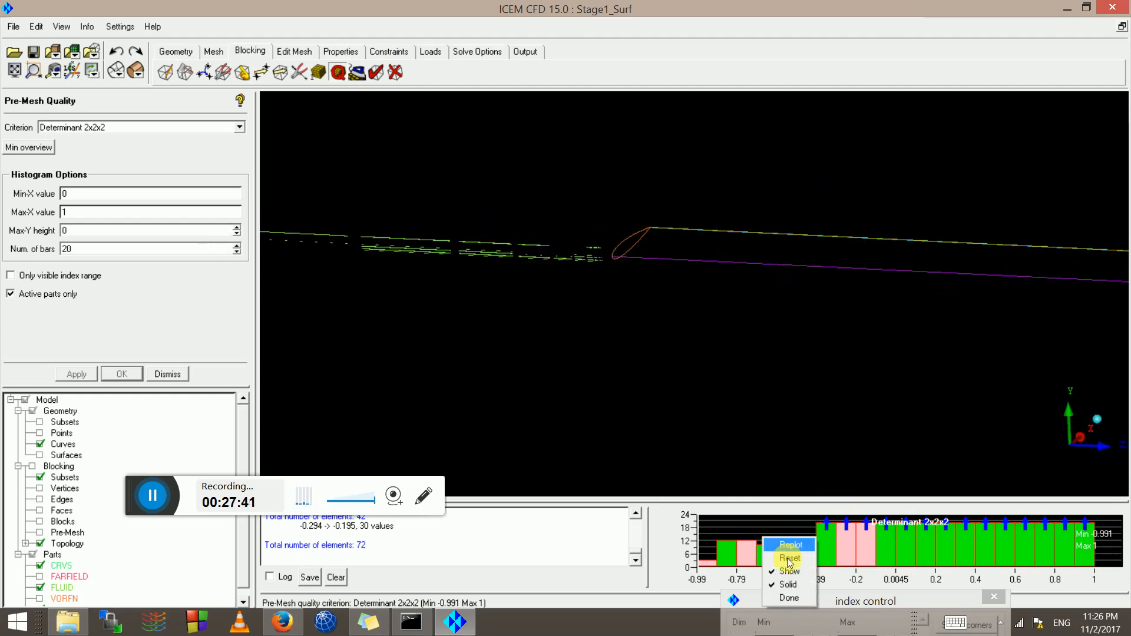
click(790, 598)
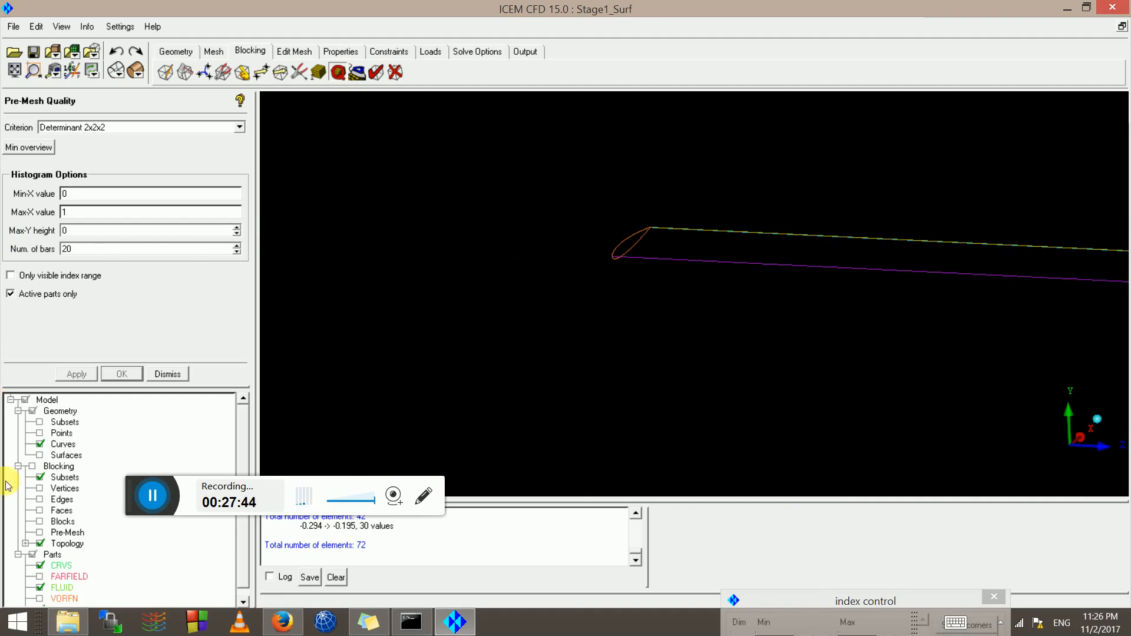
Show the block edges and centre the view on the O-grid blocks at the leading edge
click(40, 499)
scroll(586, 207, up, 5)
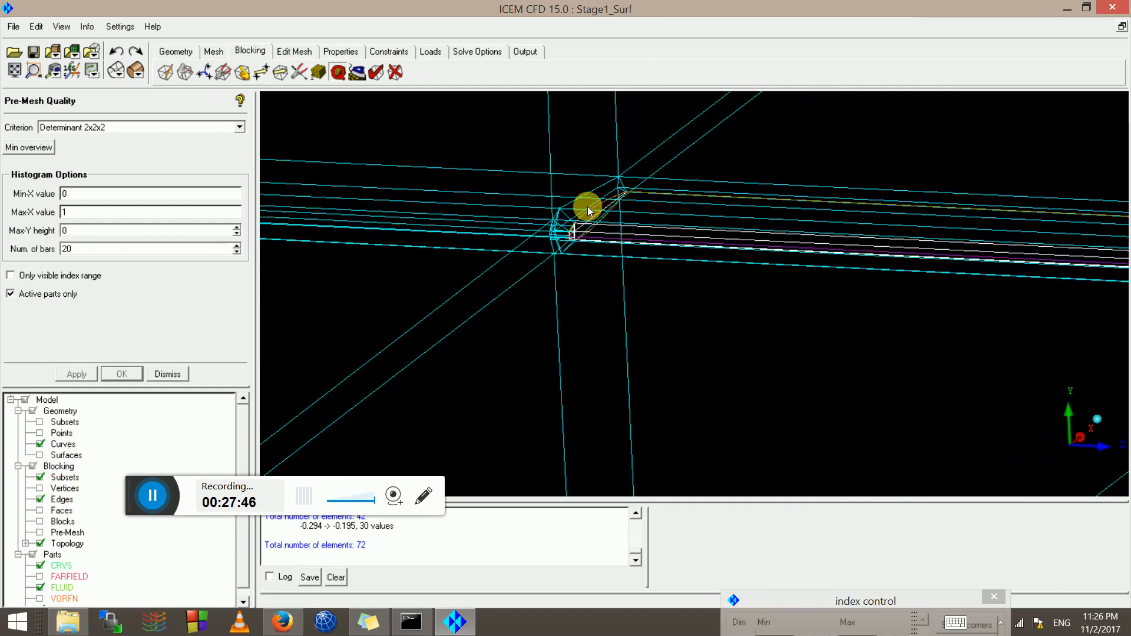
scroll(475, 282, up, 3)
middle_drag(475, 283, 842, 376)
scroll(668, 192, up, 4)
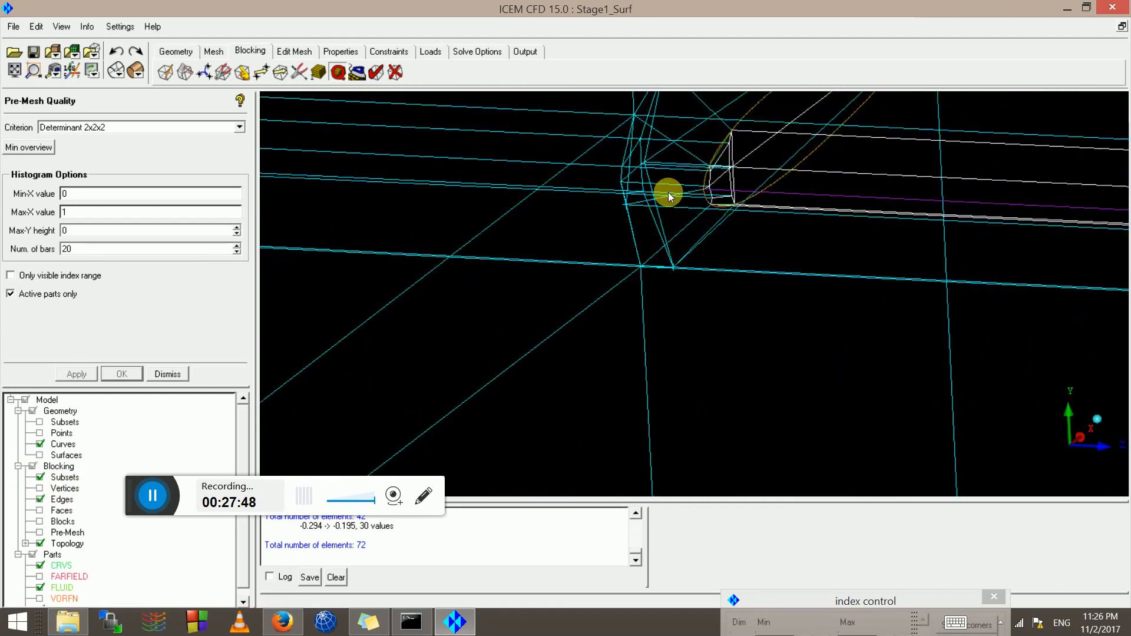
middle_drag(668, 192, 656, 330)
scroll(648, 315, up, 4)
scroll(640, 303, down, 4)
drag(685, 298, 660, 289)
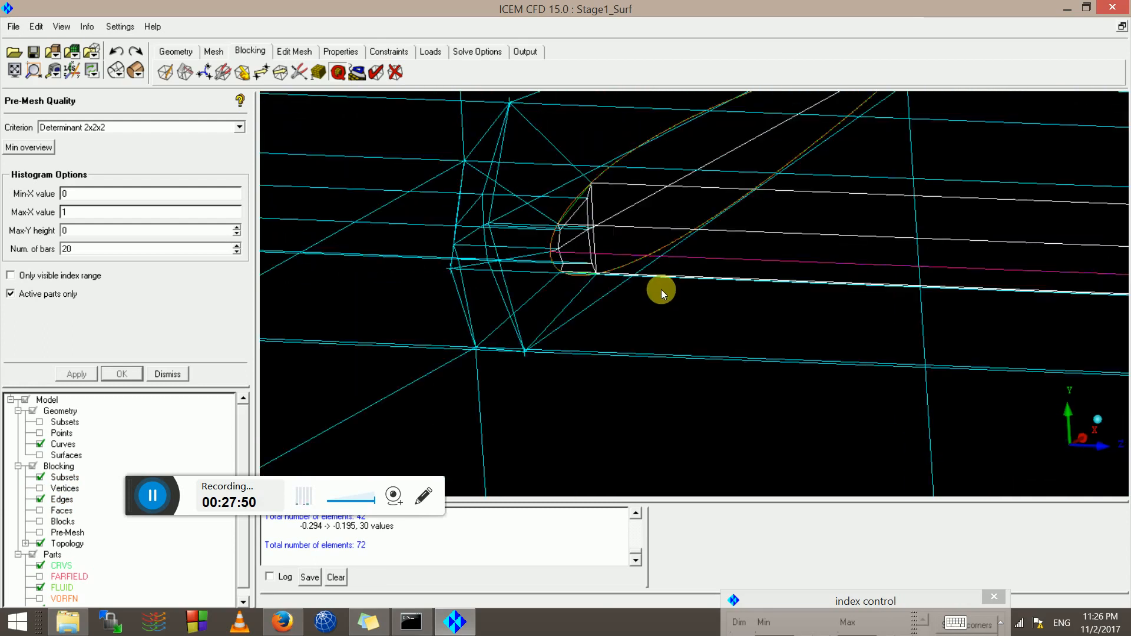
scroll(661, 289, up, 4)
middle_drag(500, 271, 748, 415)
scroll(754, 420, up, 2)
scroll(649, 370, up, 3)
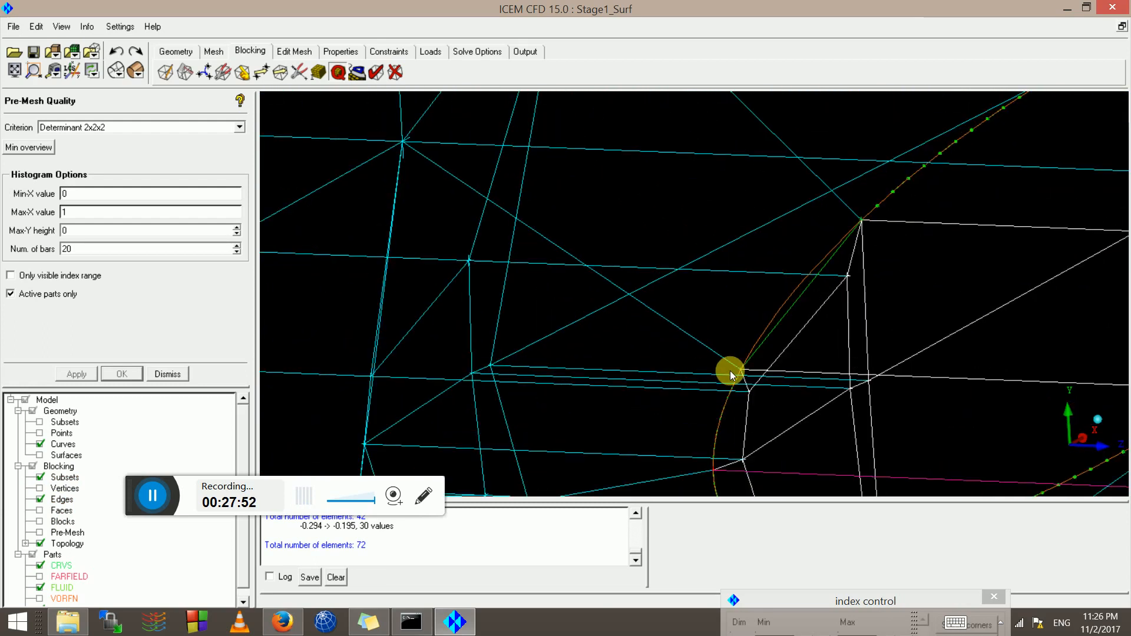
scroll(730, 370, down, 10)
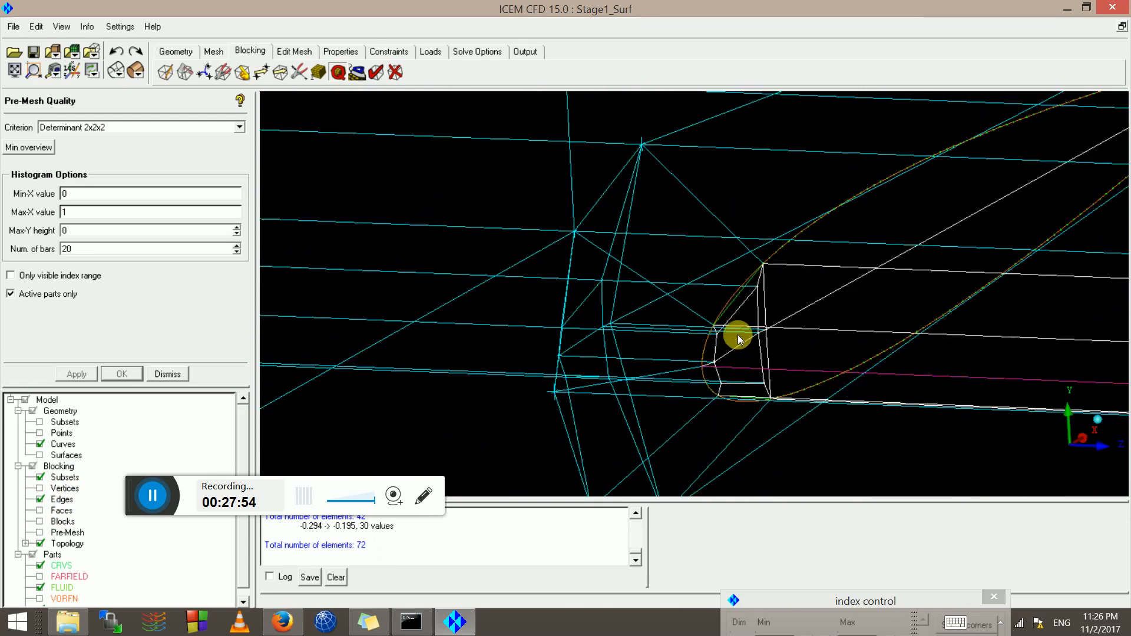
Rotate so X points left and pan across the blocking at the airfoil's trailing and leading edges
drag(716, 312, 1126, 248)
scroll(529, 295, up, 4)
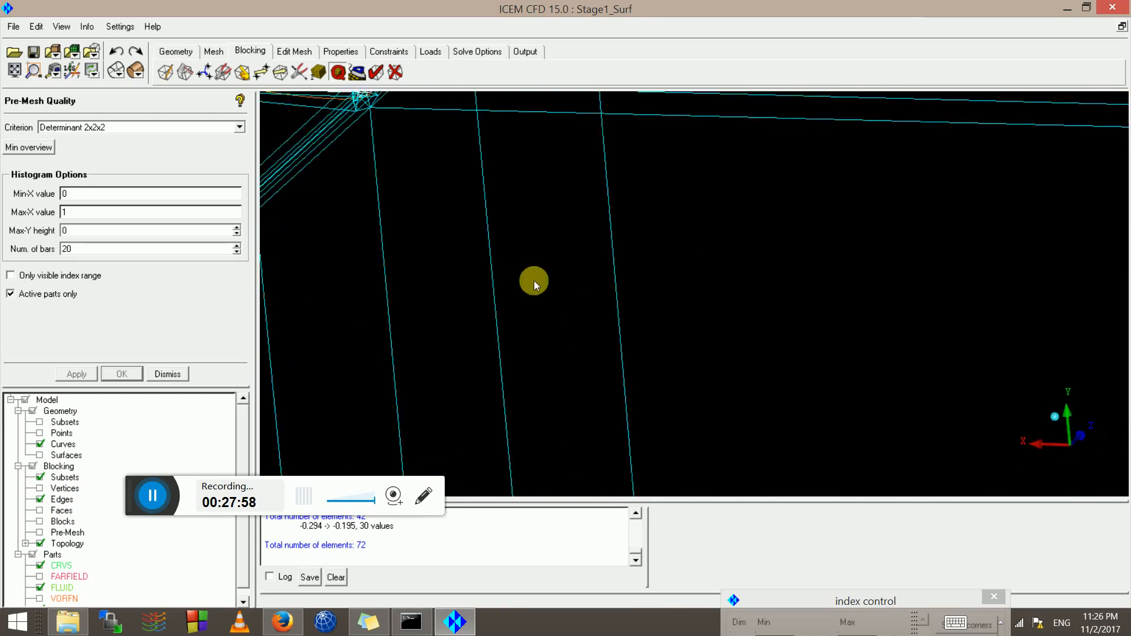
middle_drag(467, 249, 880, 423)
middle_drag(541, 242, 928, 457)
scroll(928, 457, up, 8)
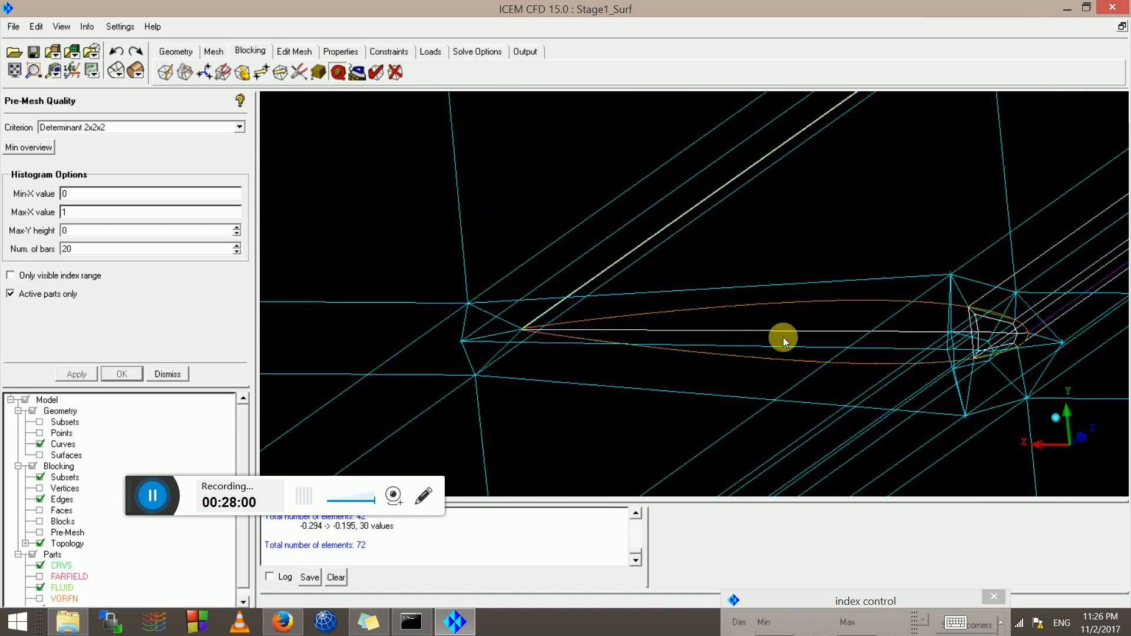
scroll(601, 353, down, 4)
drag(616, 325, 546, 294)
middle_drag(1095, 442, 171, 222)
scroll(381, 214, up, 3)
middle_drag(391, 215, 598, 365)
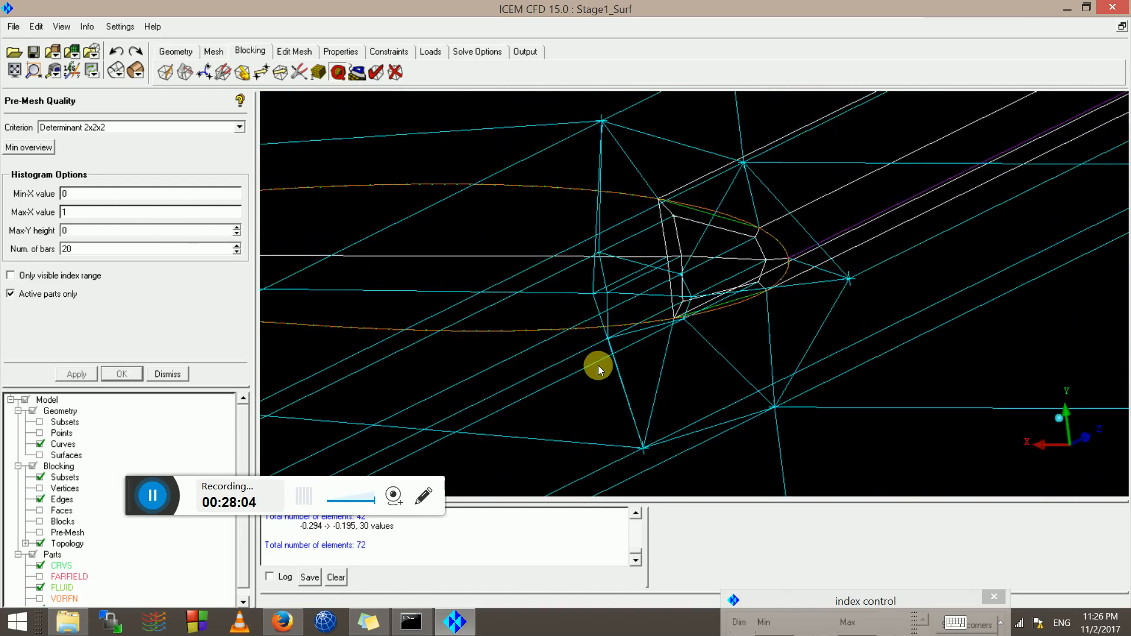
scroll(574, 219, up, 3)
middle_drag(581, 230, 617, 325)
scroll(595, 301, up, 1)
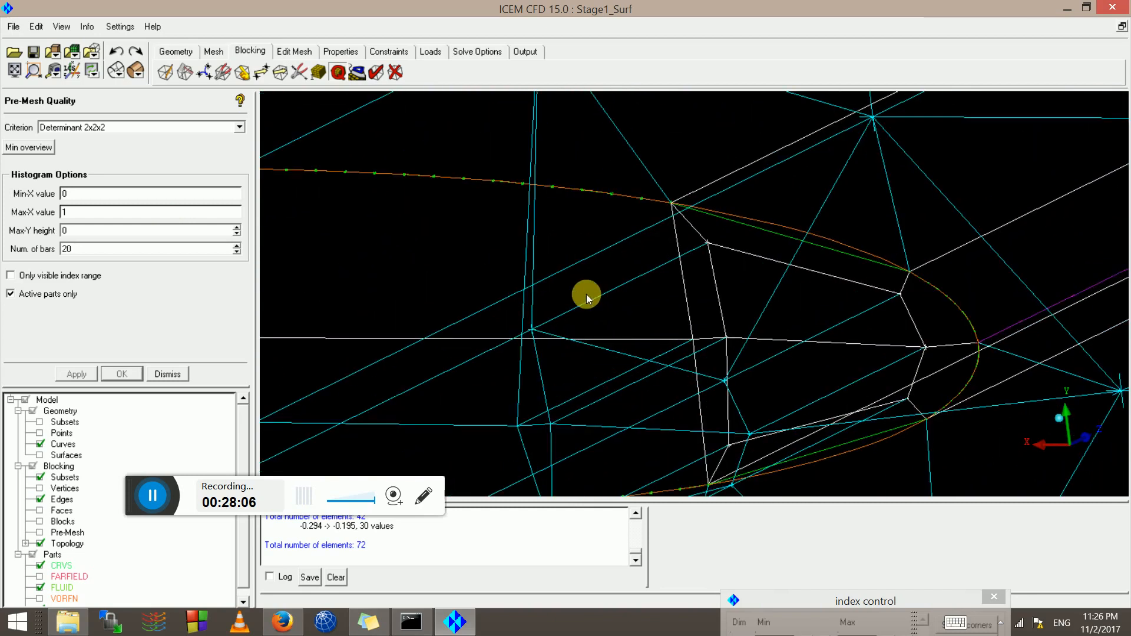
scroll(680, 333, down, 5)
scroll(691, 325, down, 3)
drag(691, 325, 616, 334)
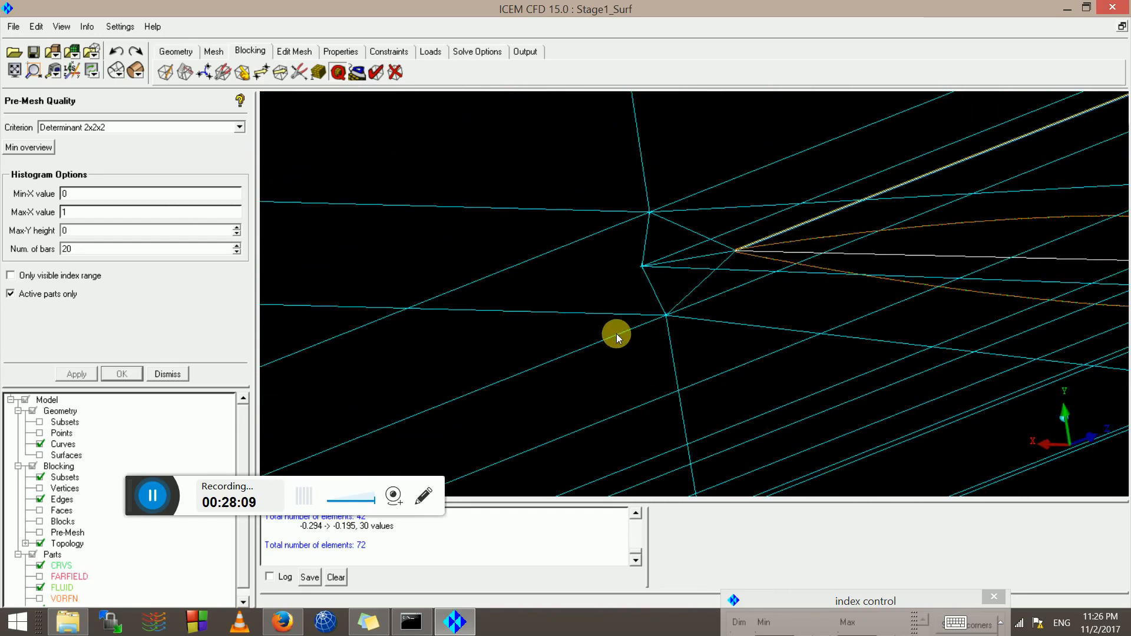
middle_drag(595, 253, 176, 221)
scroll(594, 266, down, 3)
scroll(593, 267, down, 3)
drag(594, 267, 625, 321)
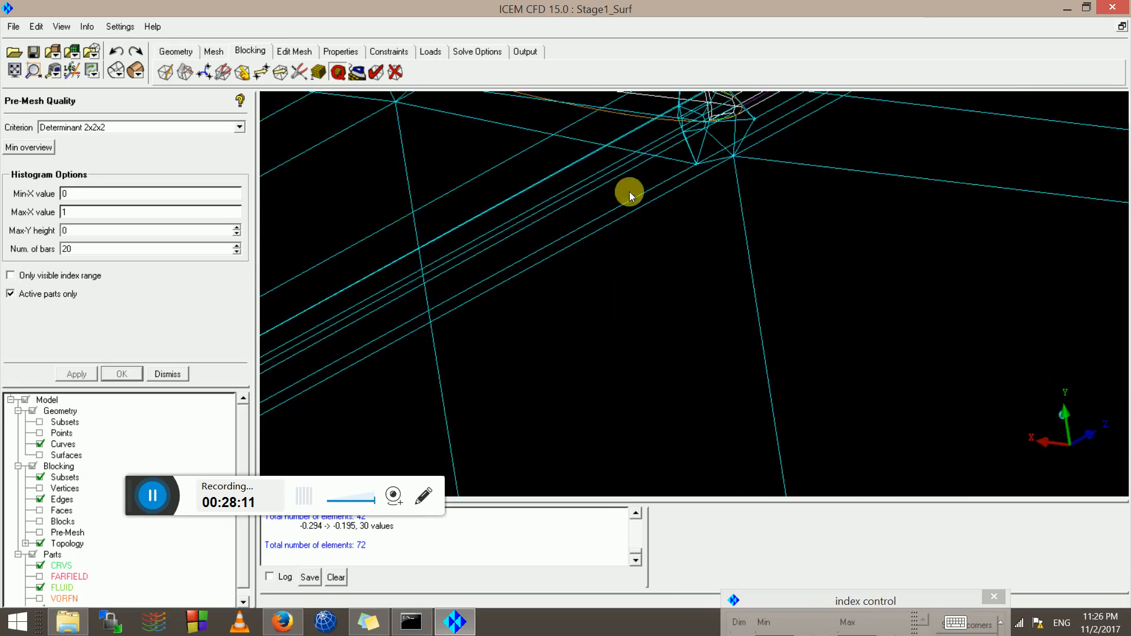
middle_drag(629, 192, 634, 378)
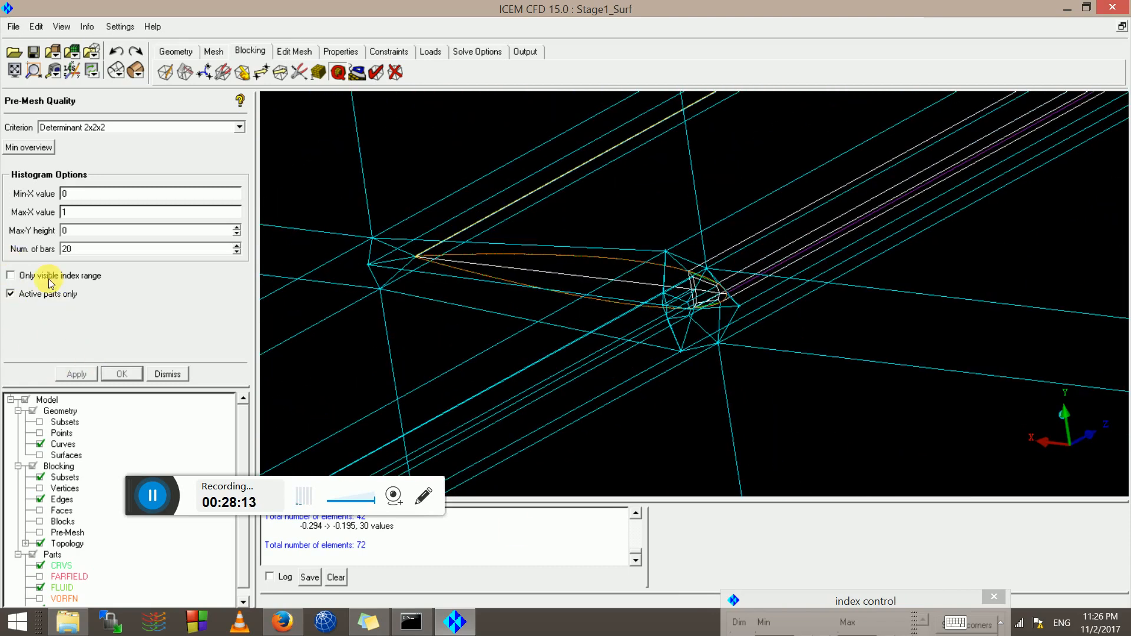
Compute the Determinant 2x2x2 histogram and highlight the 20 elements in the 0–0.05 bar
click(323, 76)
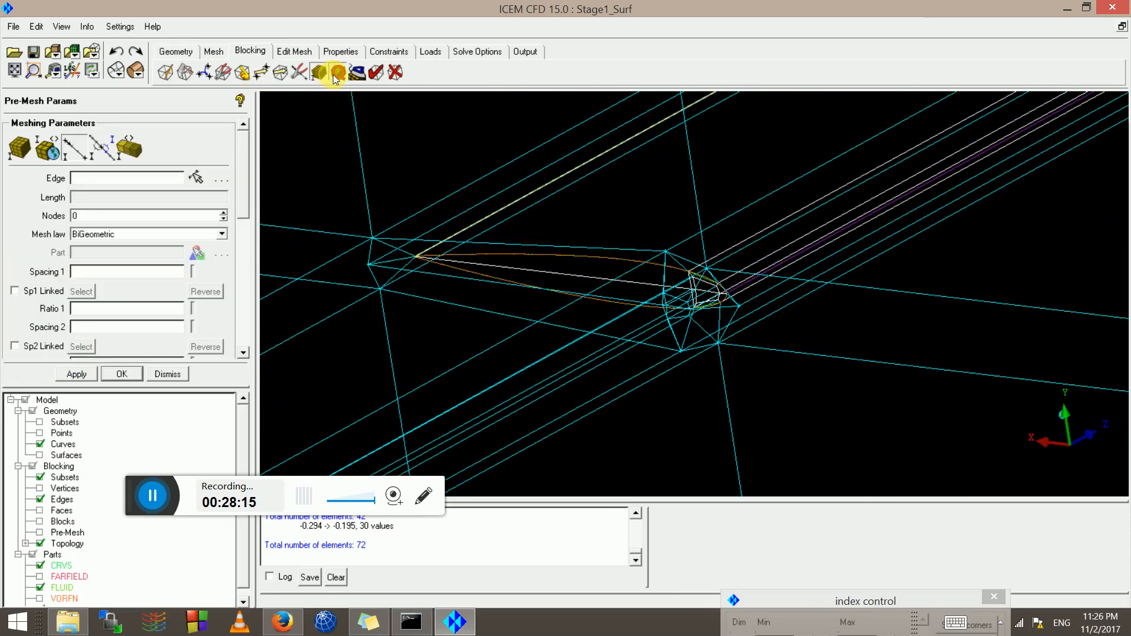
click(337, 74)
click(77, 373)
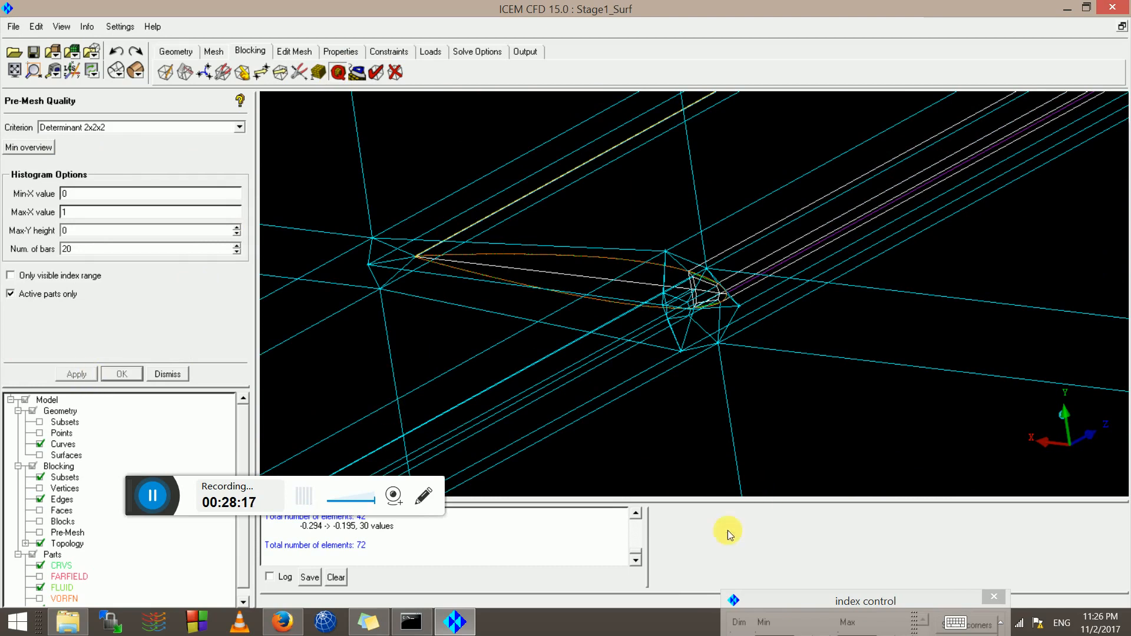
click(709, 557)
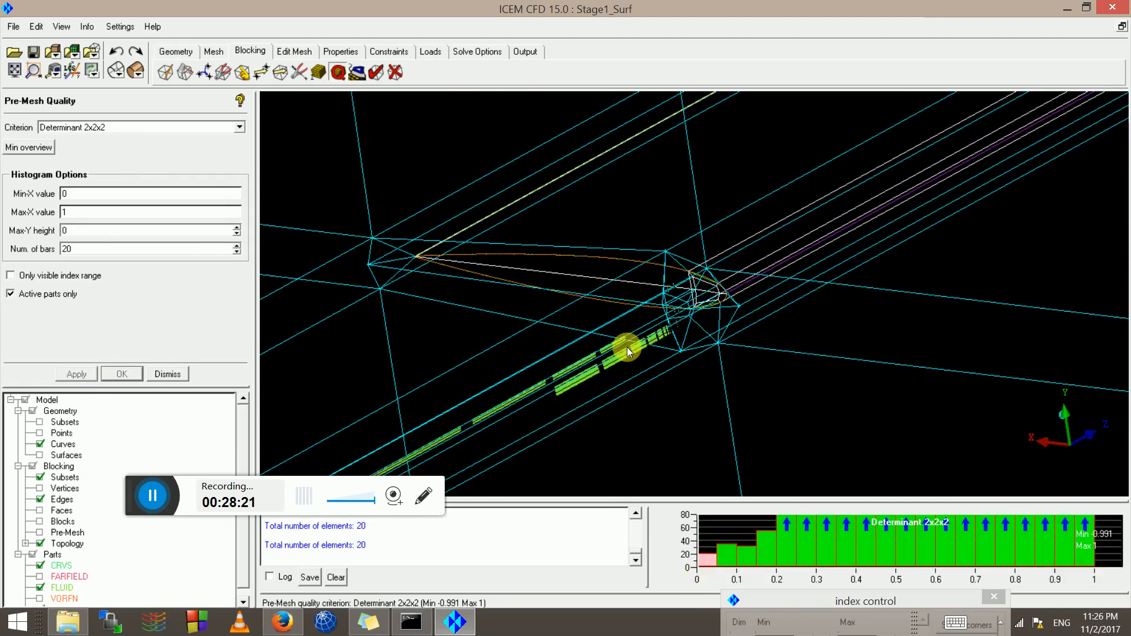
Zoom and orbit onto the green low-quality elements with the surrounding pre-mesh in view
scroll(634, 408, up, 8)
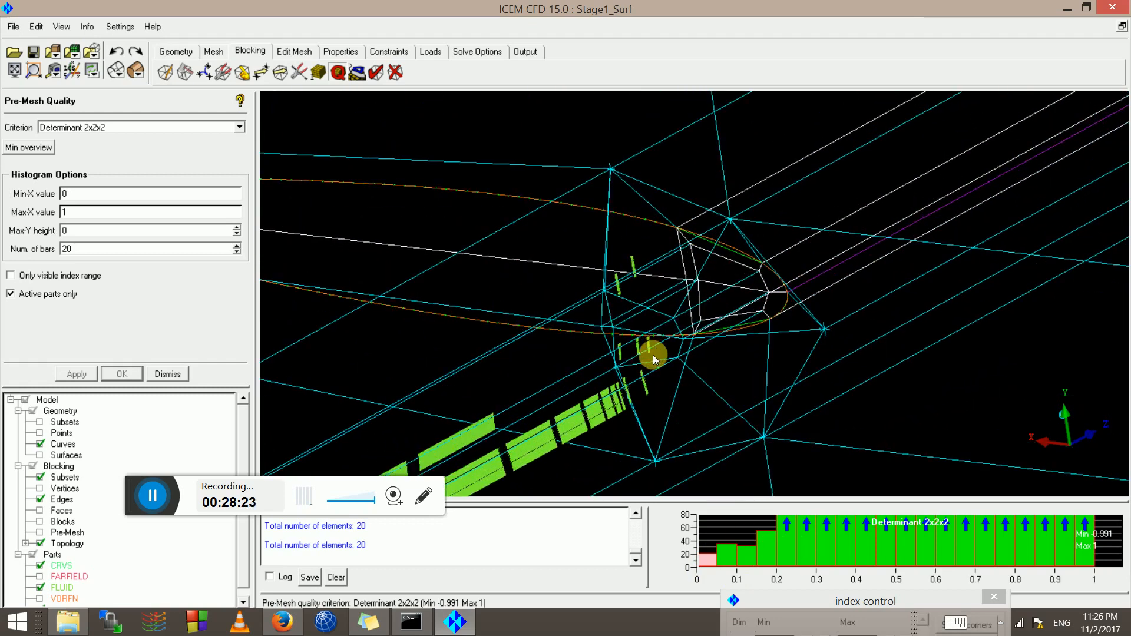
scroll(699, 222, up, 10)
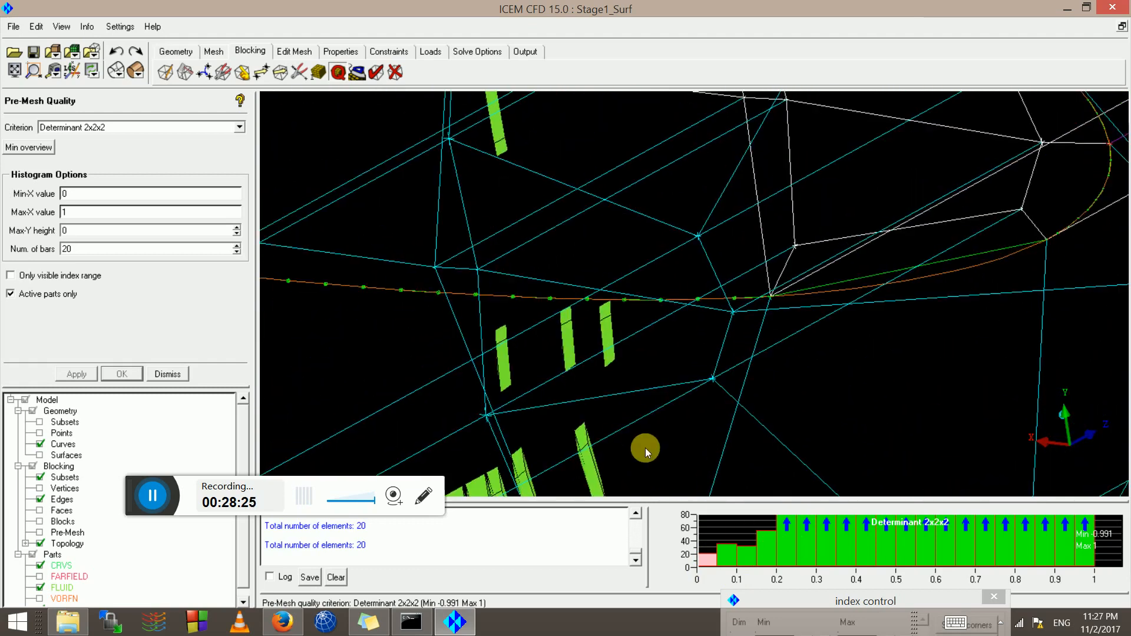
drag(609, 267, 589, 443)
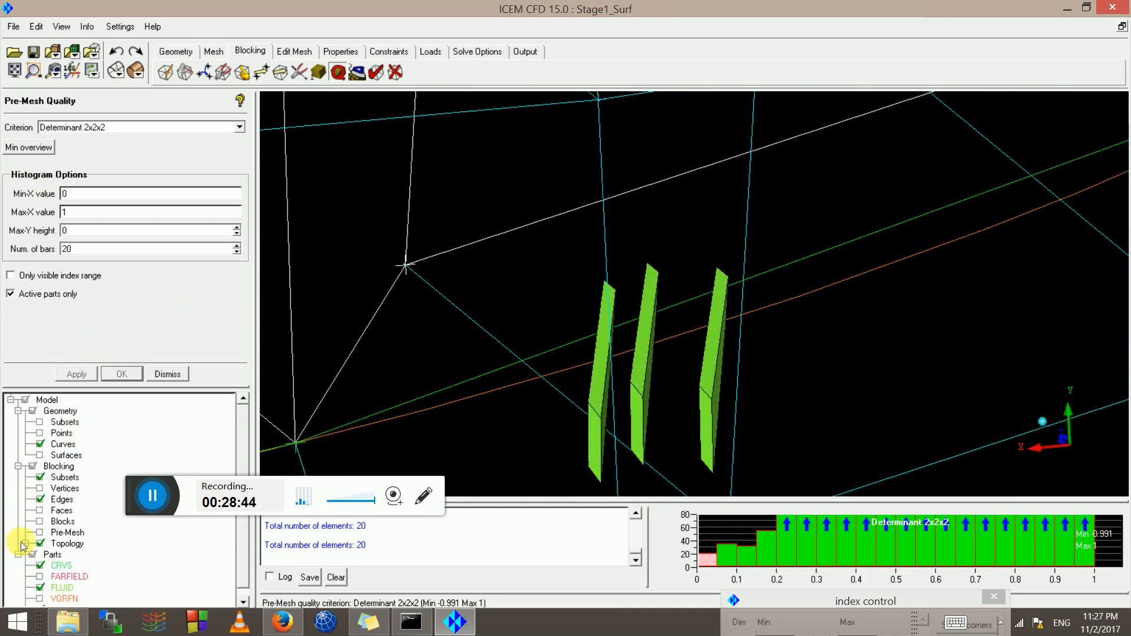
right_drag(544, 317, 622, 249)
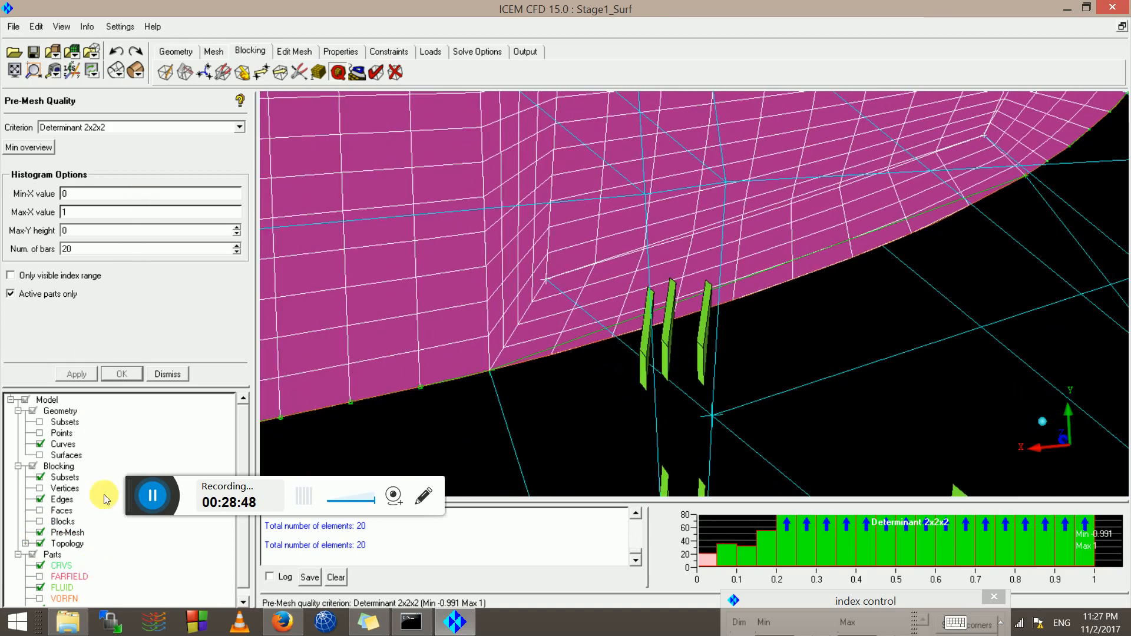
Show the pre-mesh as wireframe with block edges, oriented toward the wing nose
click(40, 500)
drag(301, 348, 514, 219)
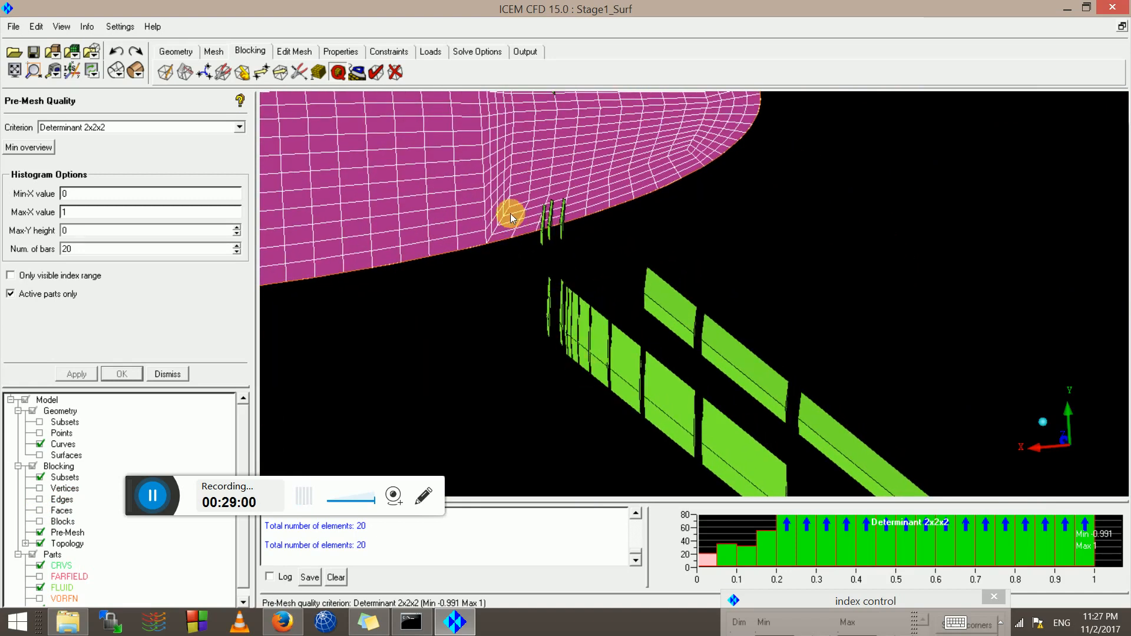
drag(585, 303, 479, 311)
scroll(479, 314, down, 3)
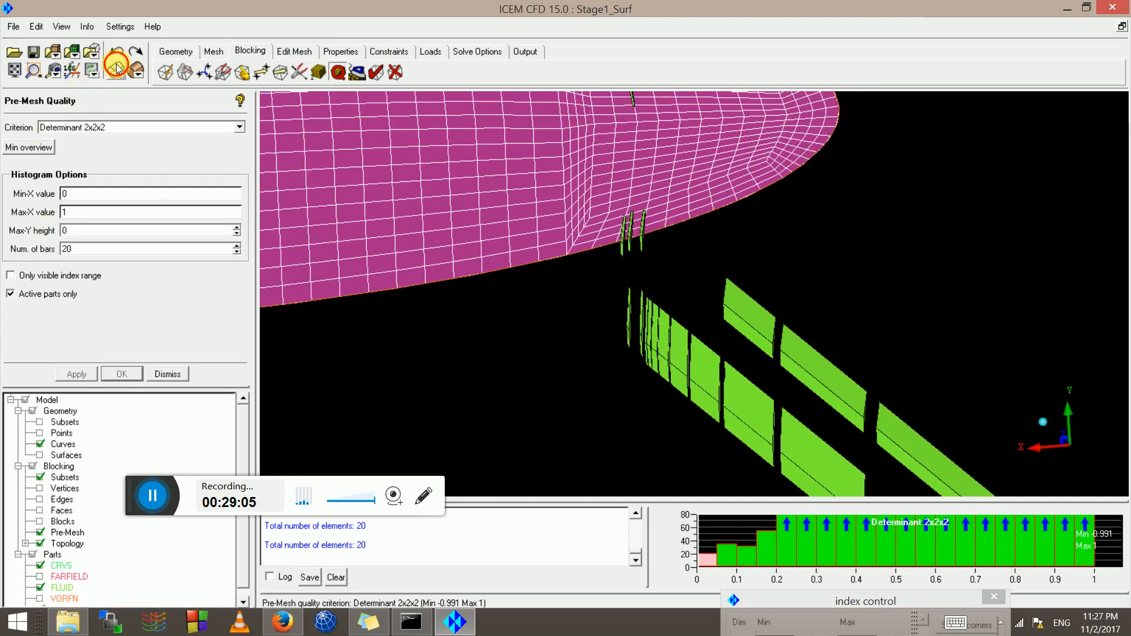
click(116, 68)
scroll(911, 195, down, 2)
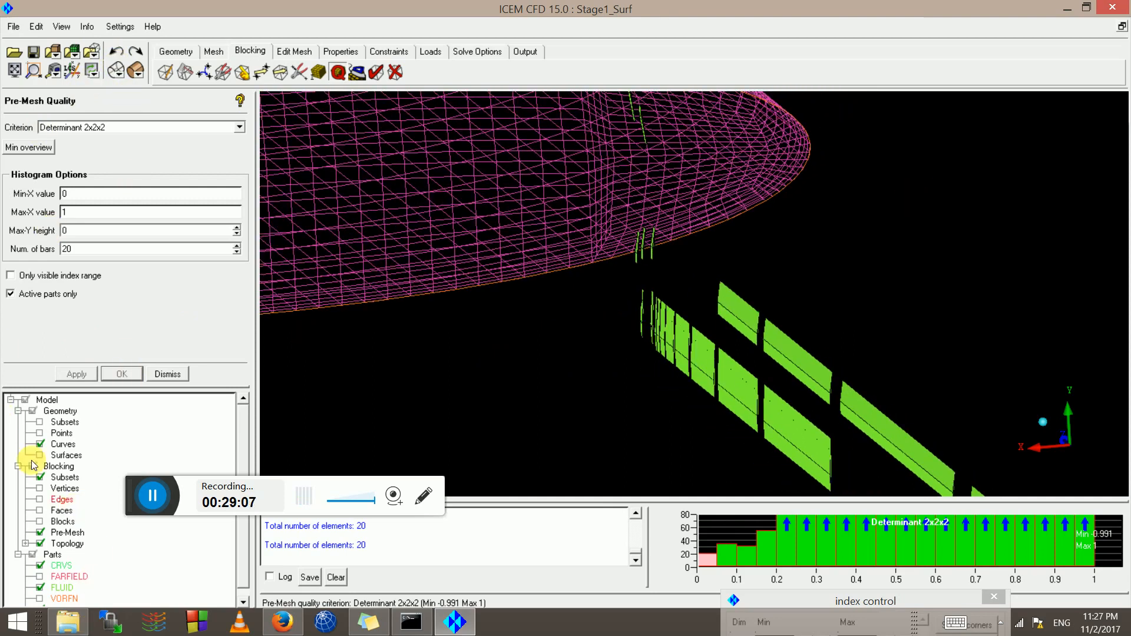
click(41, 500)
scroll(696, 244, down, 5)
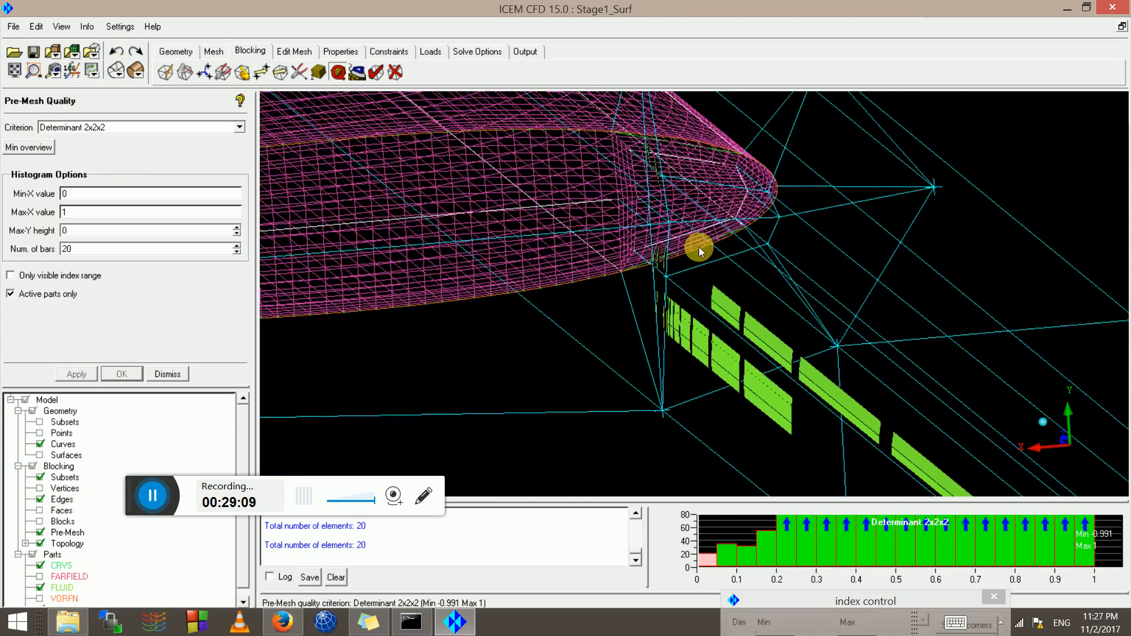
drag(703, 231, 687, 317)
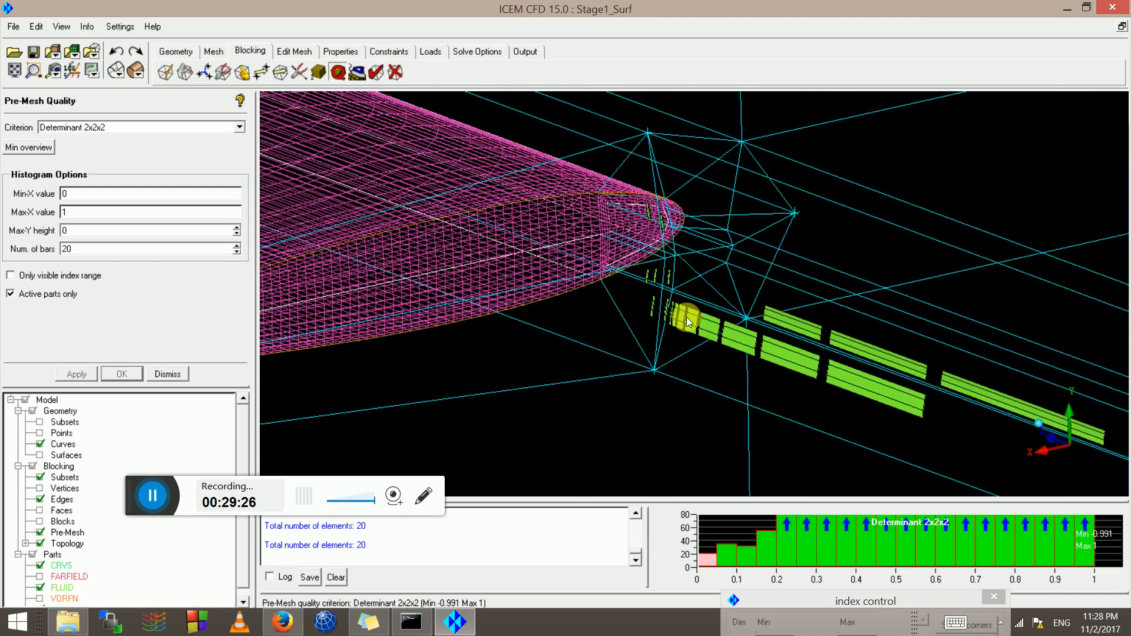
Reset the histogram to the full -0.99 to 1 range and highlight the 3 worst elements (-0.991 to -0.891)
right_click(737, 530)
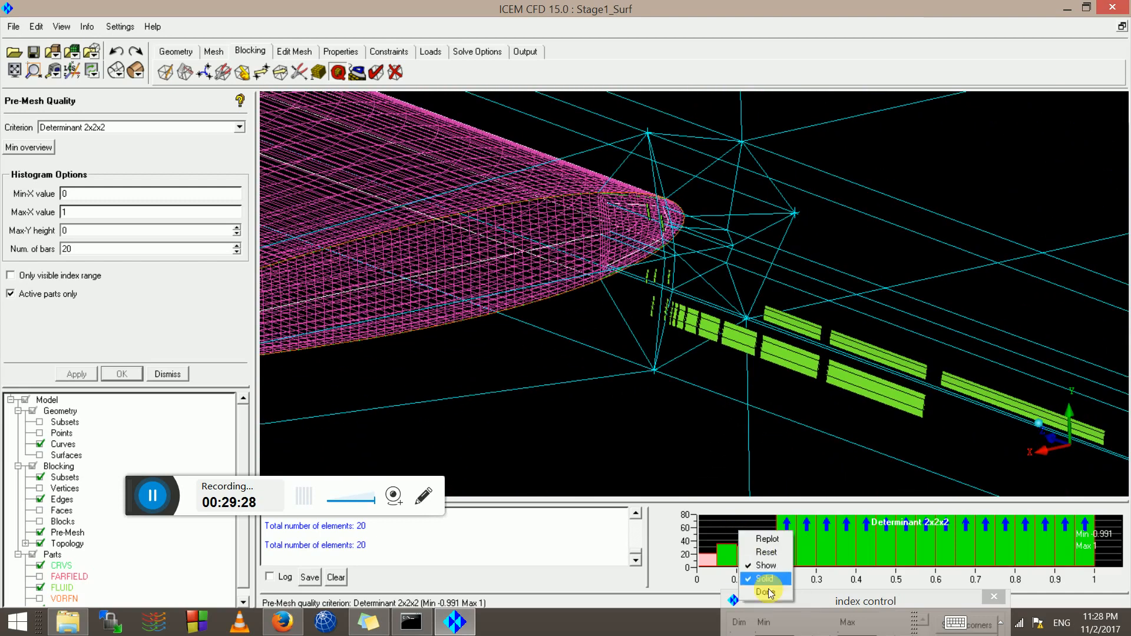
click(782, 550)
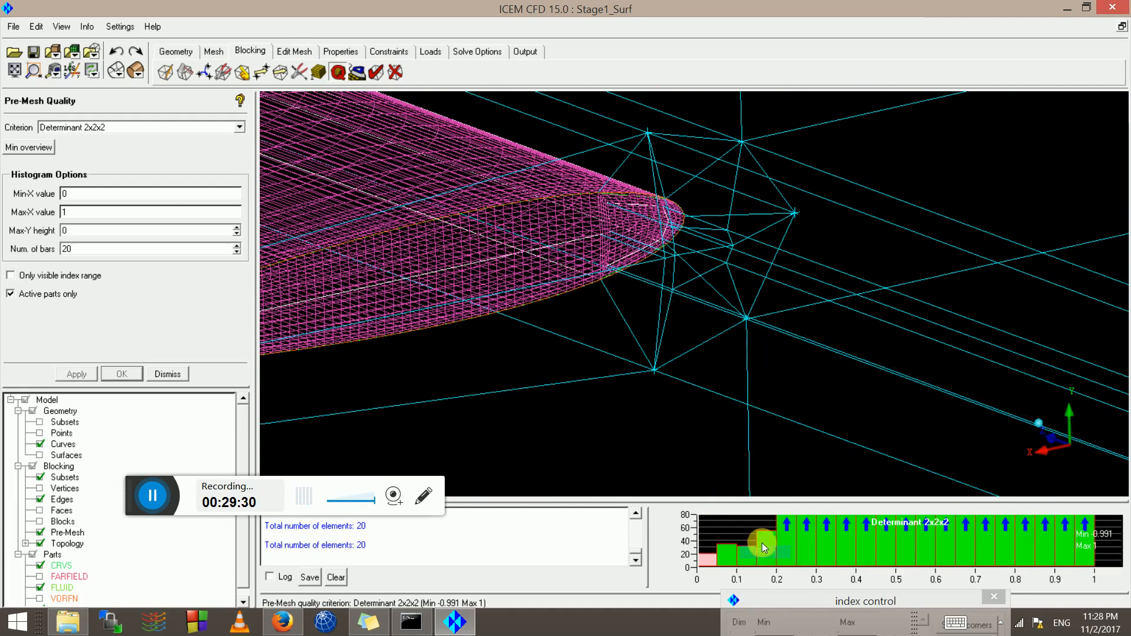
click(709, 564)
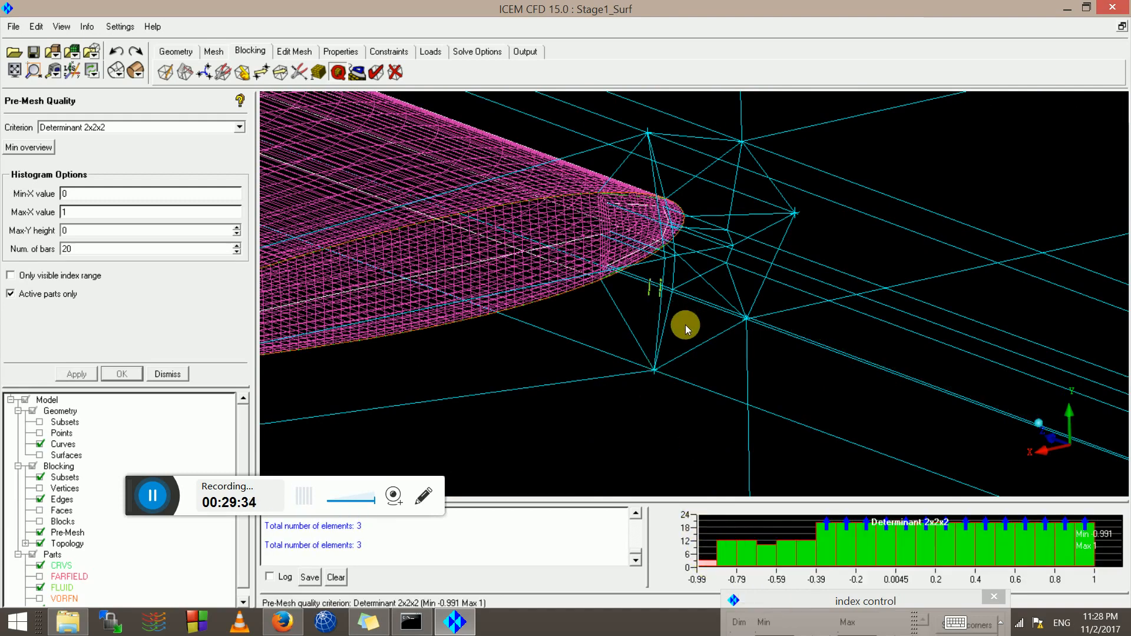
drag(626, 153, 835, 170)
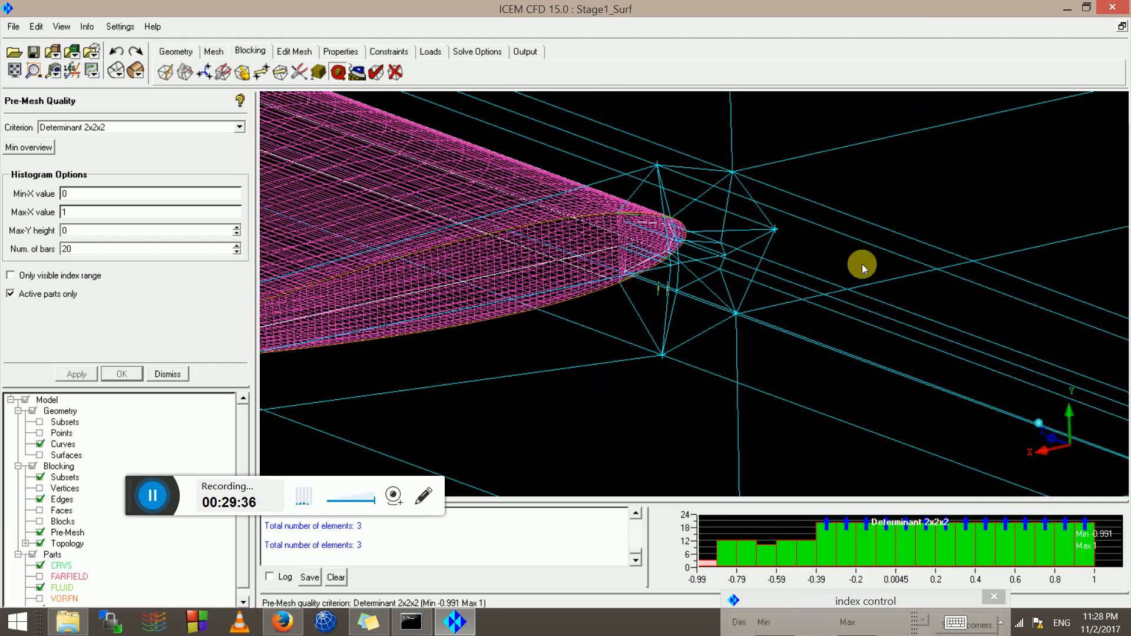
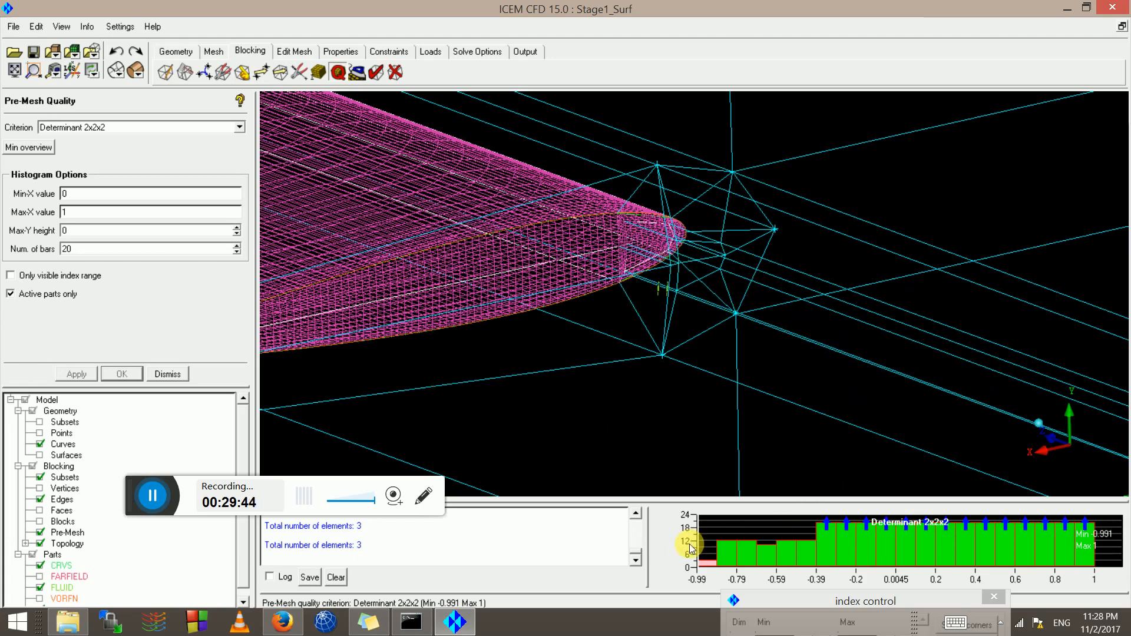
Close the quality histogram and rotate the view of the wing blocking
right_click(722, 535)
click(753, 592)
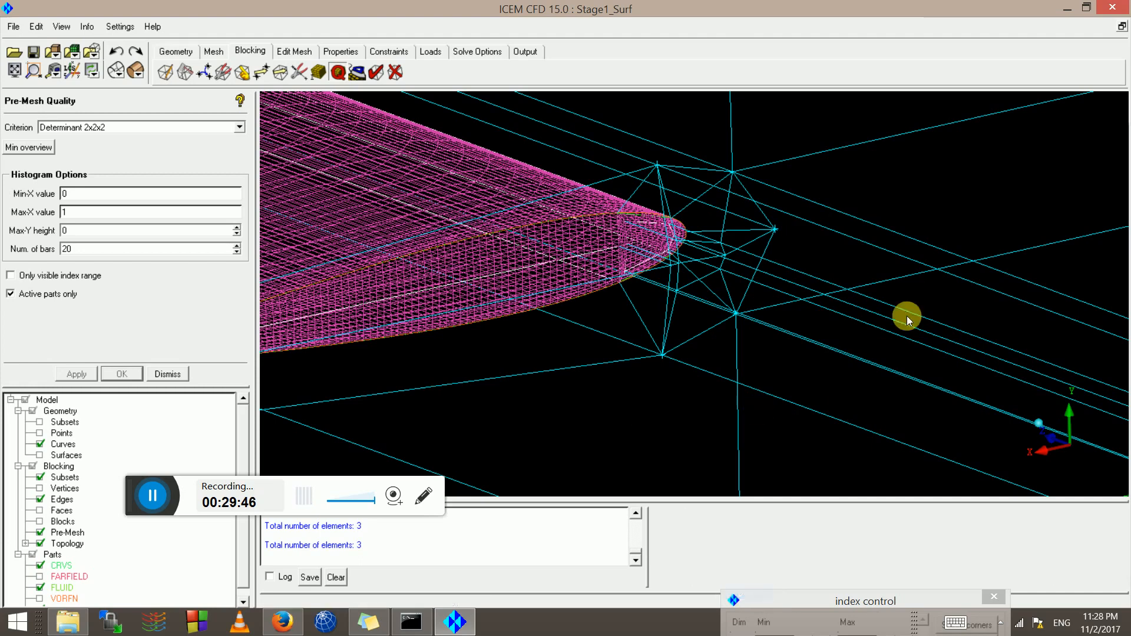
drag(608, 321, 281, 357)
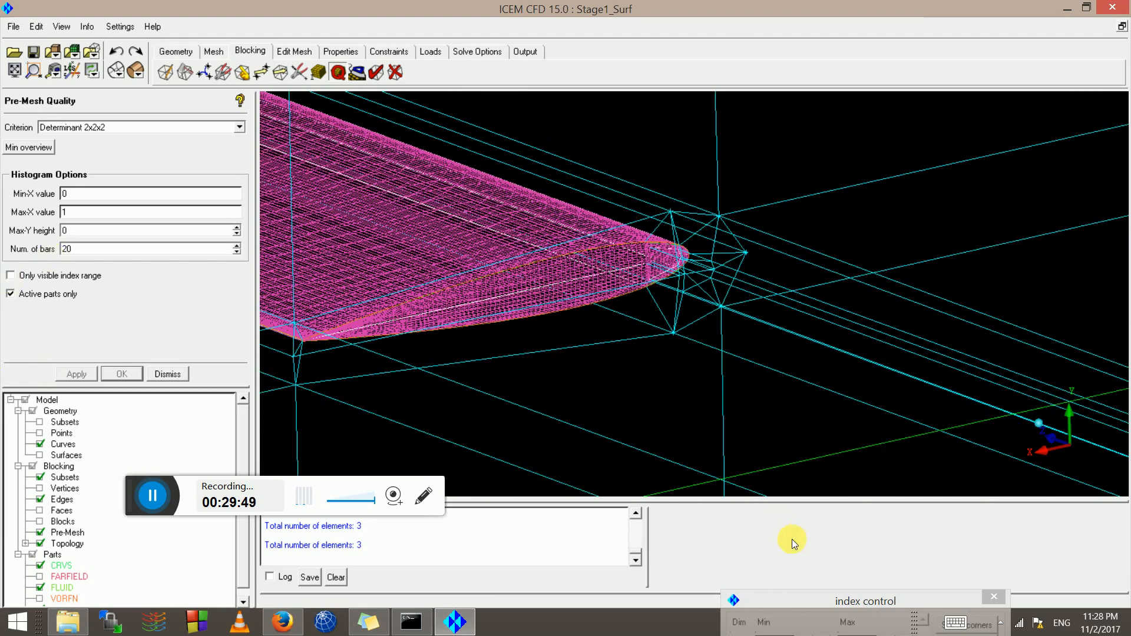
Open the blocking Index Control, showing I and J 0–6 and K 0–5
right_click(66, 470)
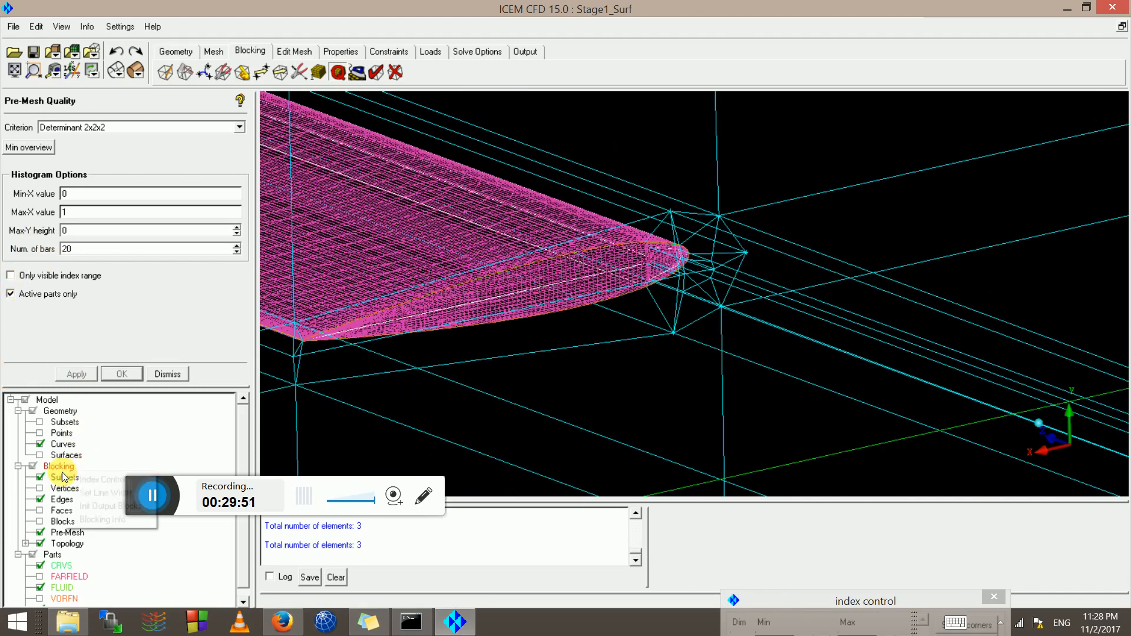
click(82, 479)
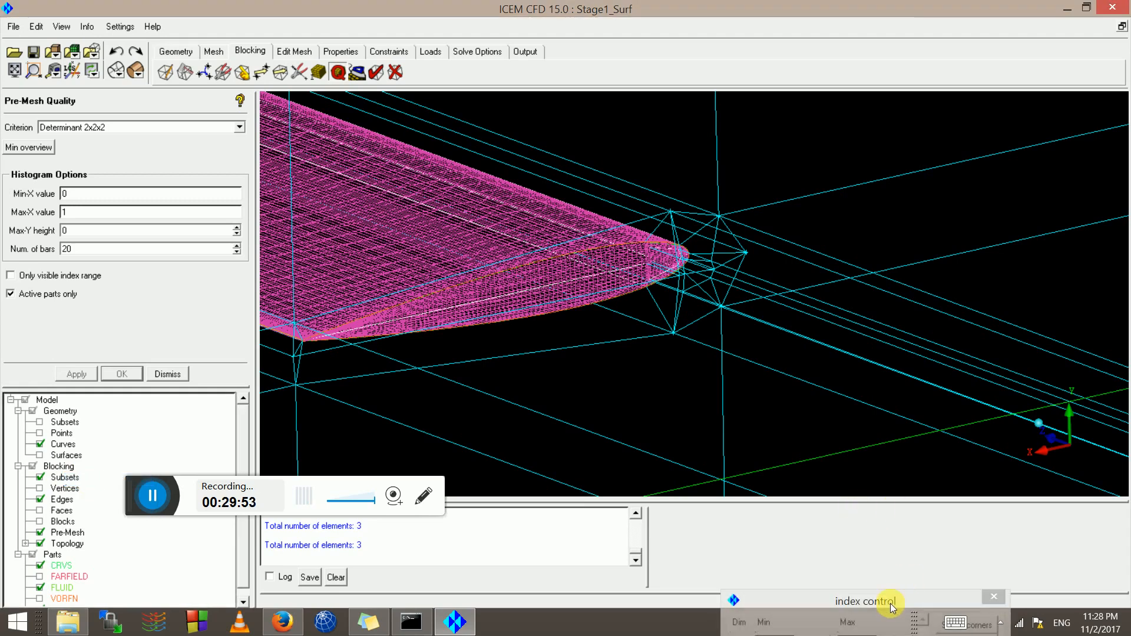
drag(881, 599, 853, 451)
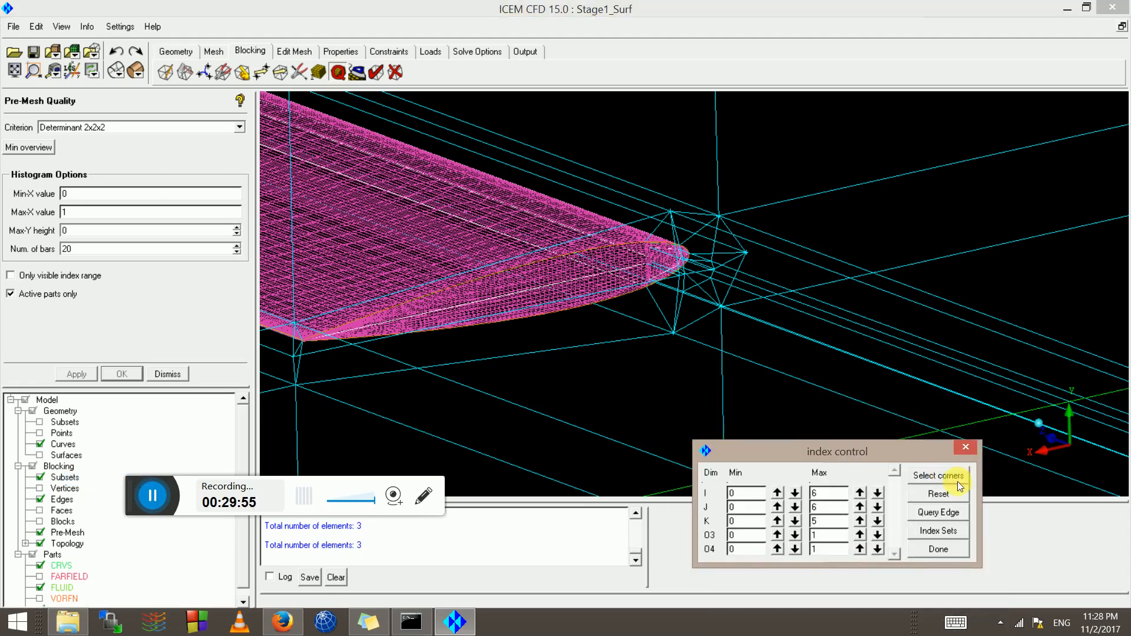
Limit the index range by picking leading-edge corners, then lower I Min to 2
click(942, 476)
click(657, 243)
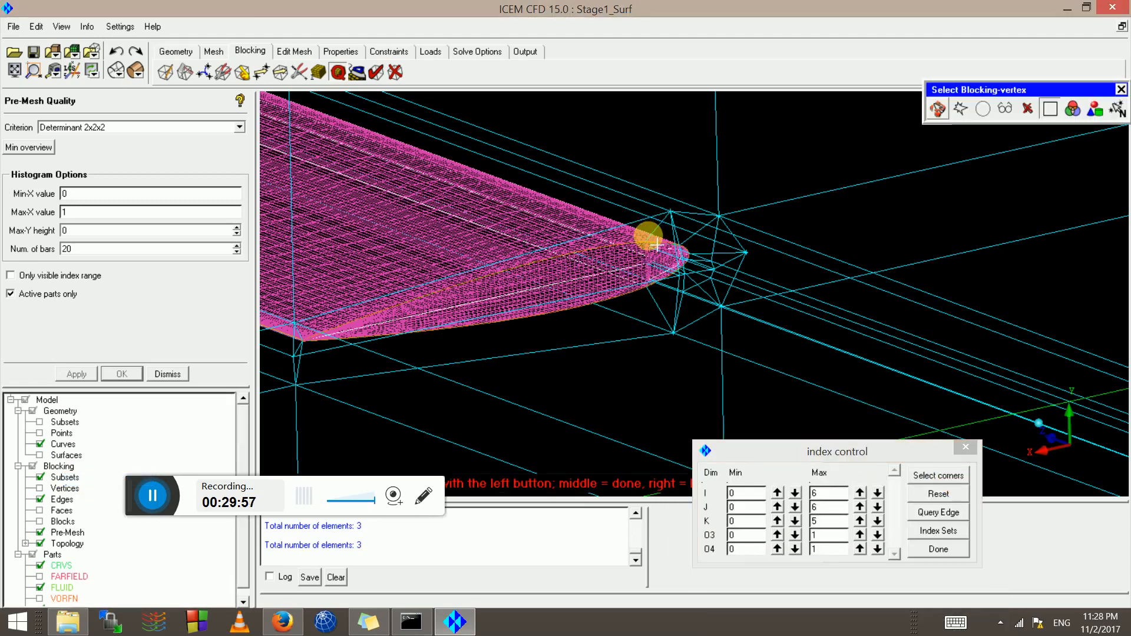
scroll(753, 302, down, 13)
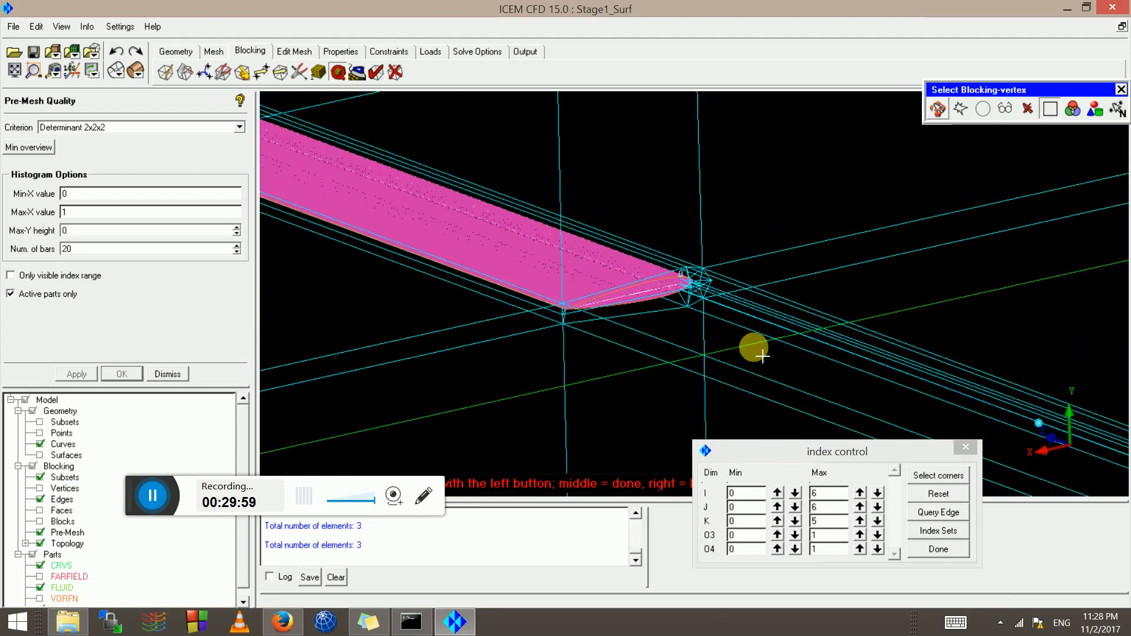
scroll(757, 353, down, 10)
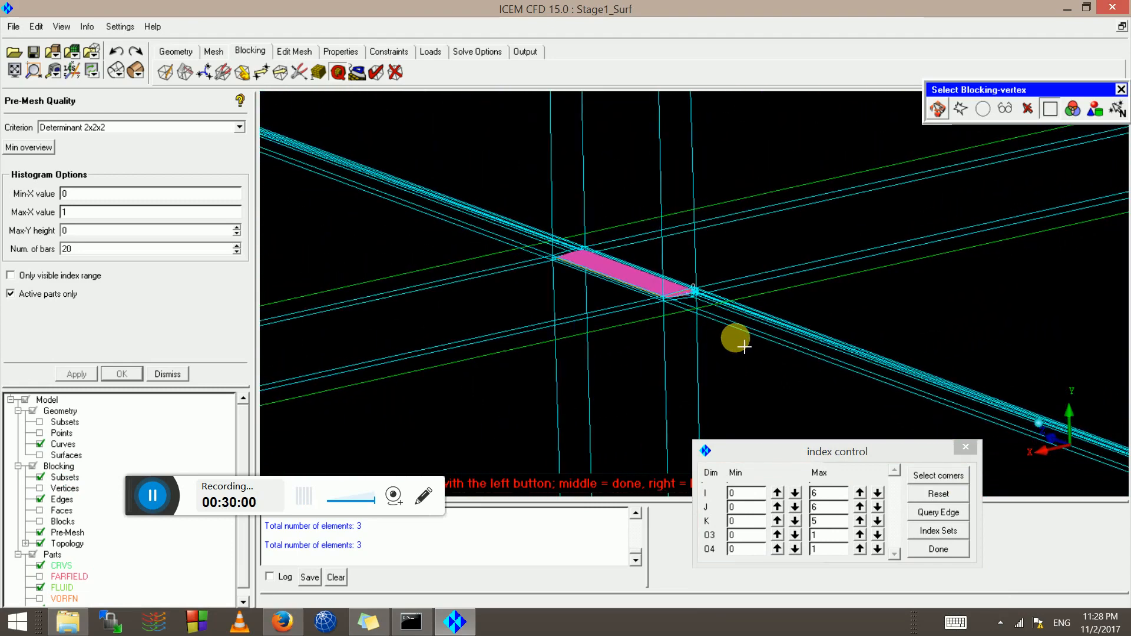
scroll(724, 322, down, 5)
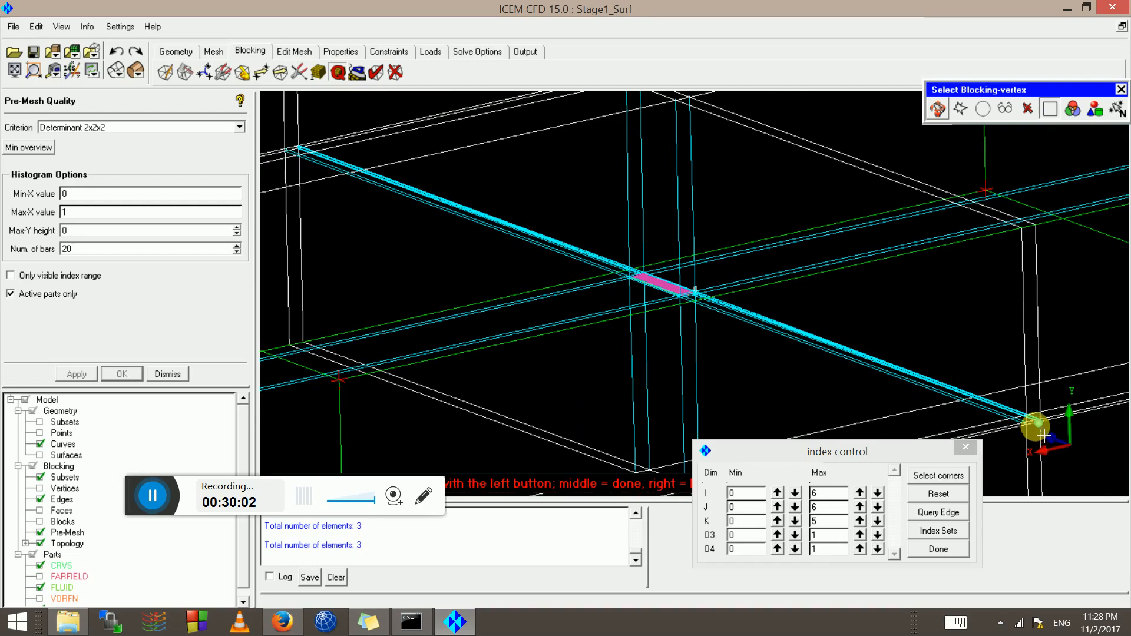
scroll(731, 342, up, 8)
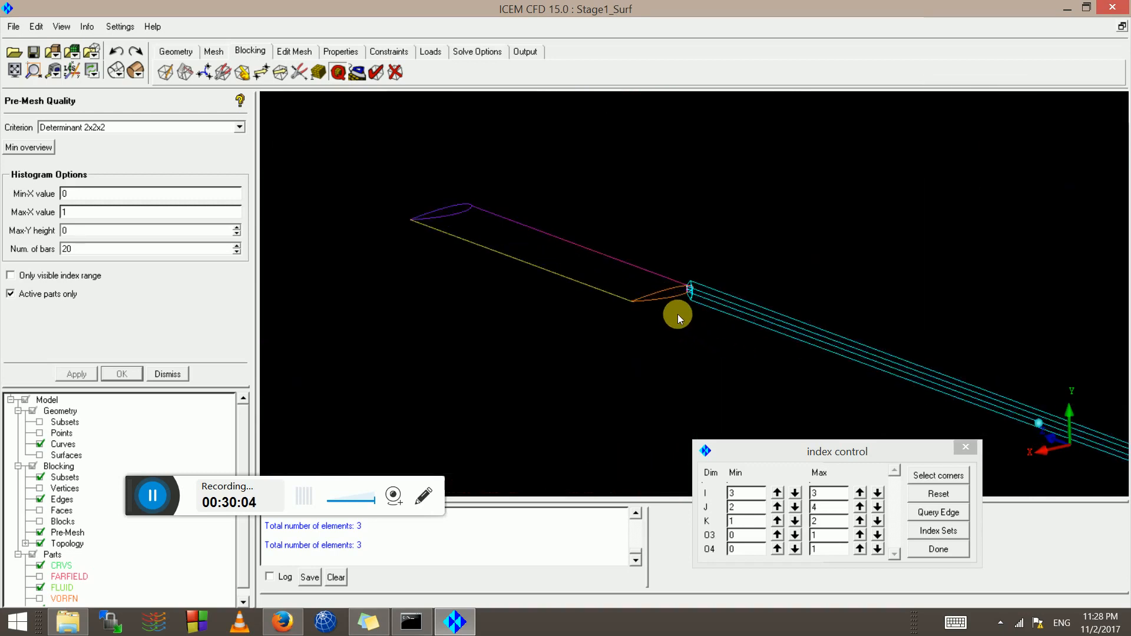
scroll(677, 316, up, 6)
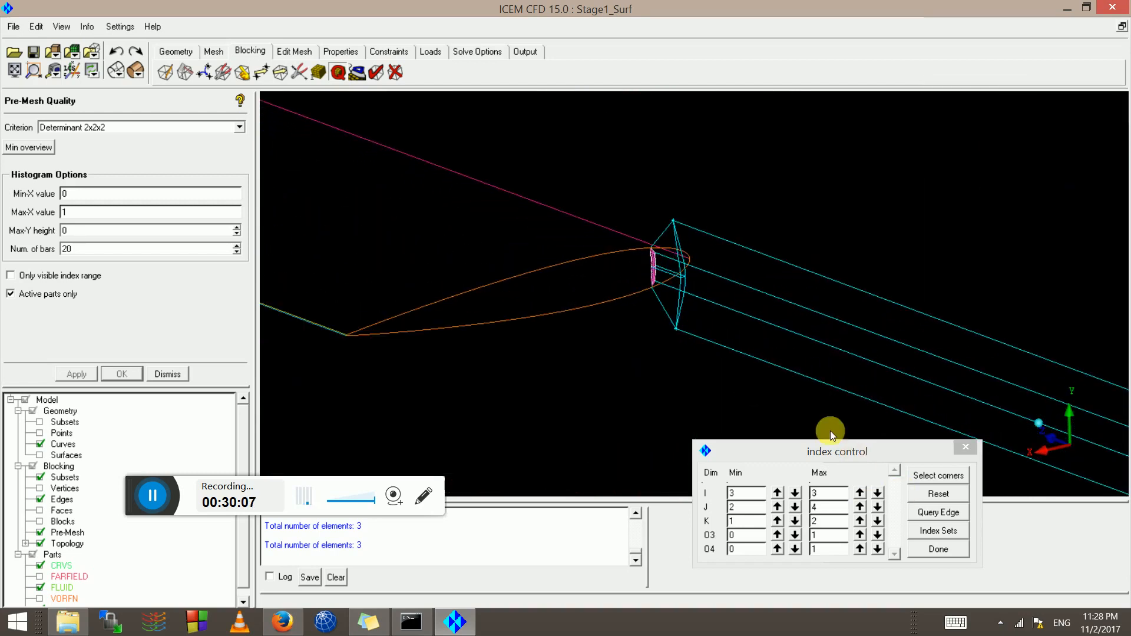
scroll(514, 256, up, 3)
scroll(670, 316, up, 2)
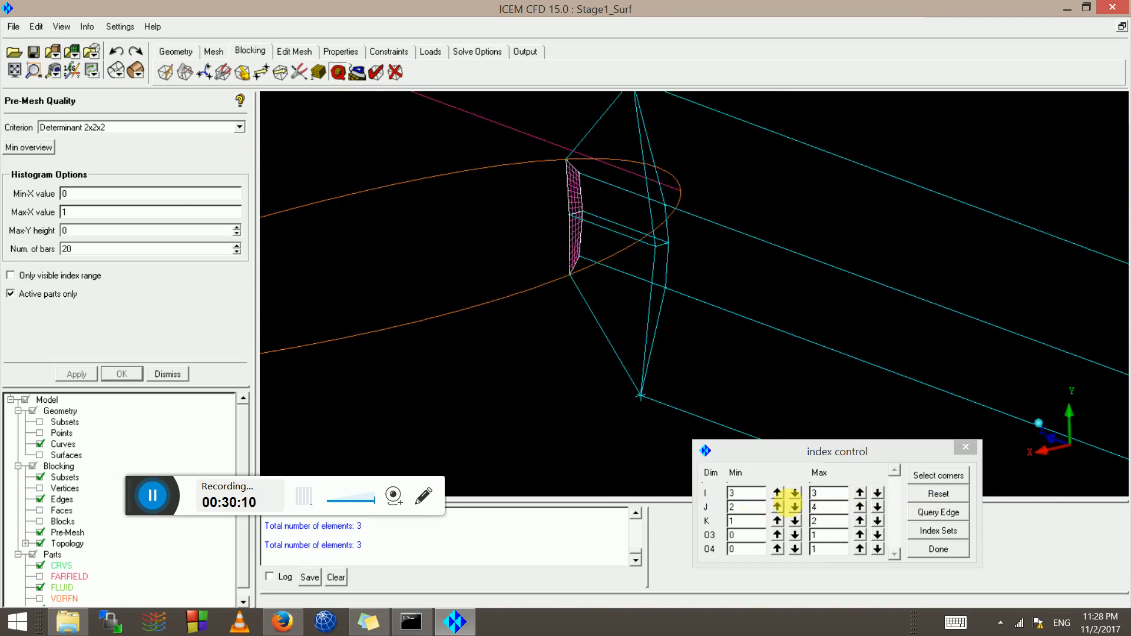
click(794, 493)
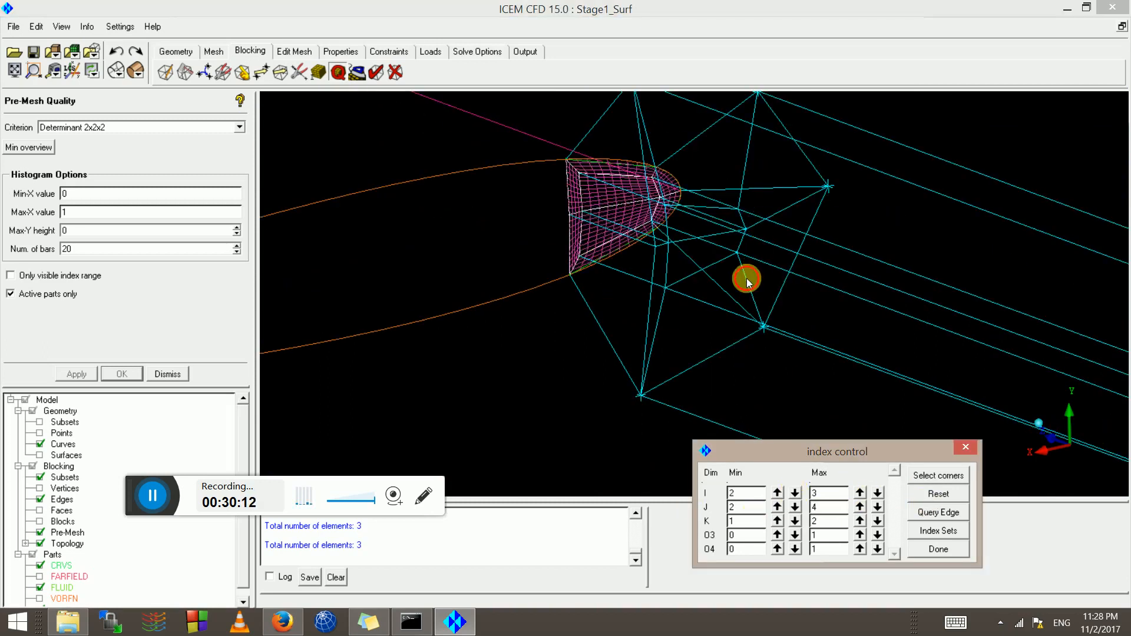
Orbit and zoom onto the isolated leading-edge blocks (I 2–3, J 2–4, K 1–2)
drag(747, 278, 720, 273)
middle_drag(720, 274, 340, 197)
middle_drag(966, 377, 503, 278)
right_drag(503, 278, 489, 229)
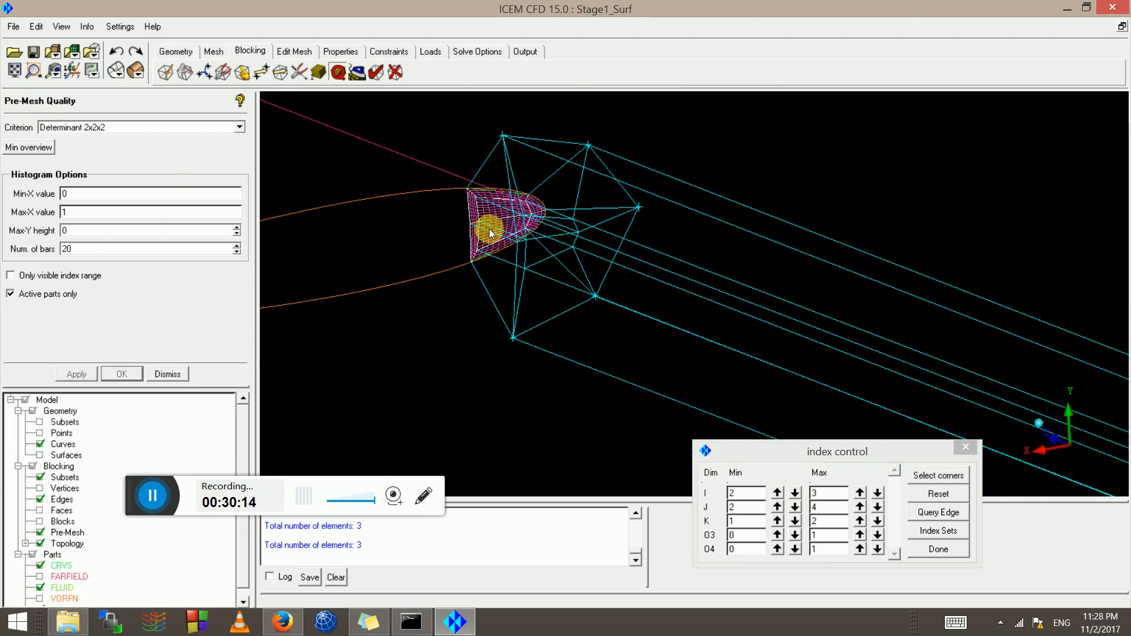
right_click(61, 534)
Show pre-mesh scan plane #2 at index 9 along the spanwise edge and zoom onto it
click(119, 375)
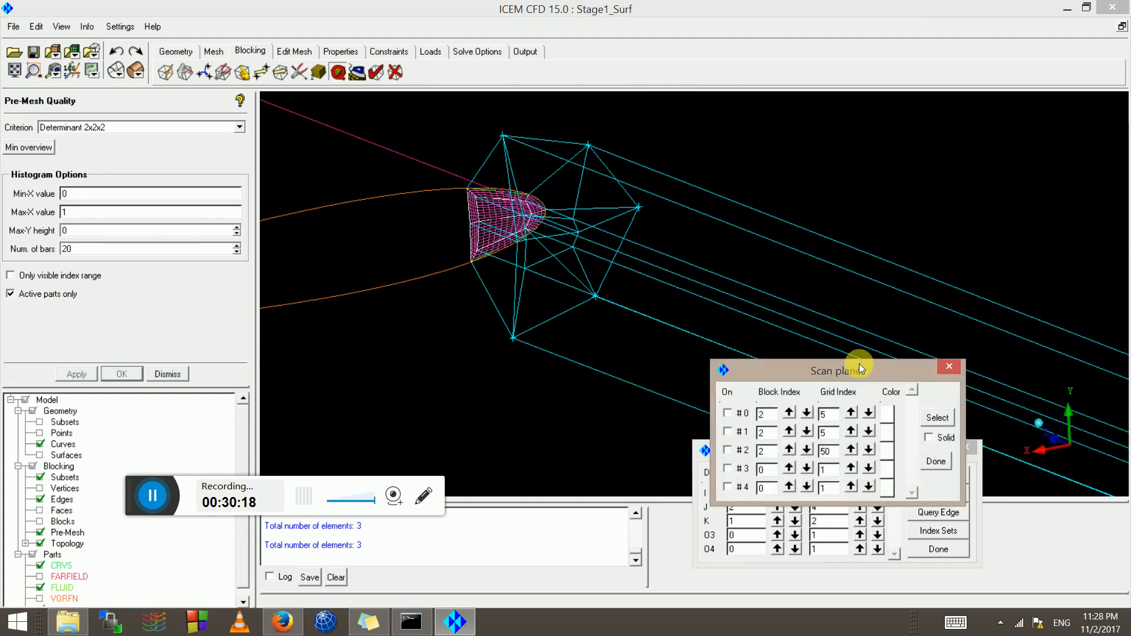
click(939, 417)
click(683, 259)
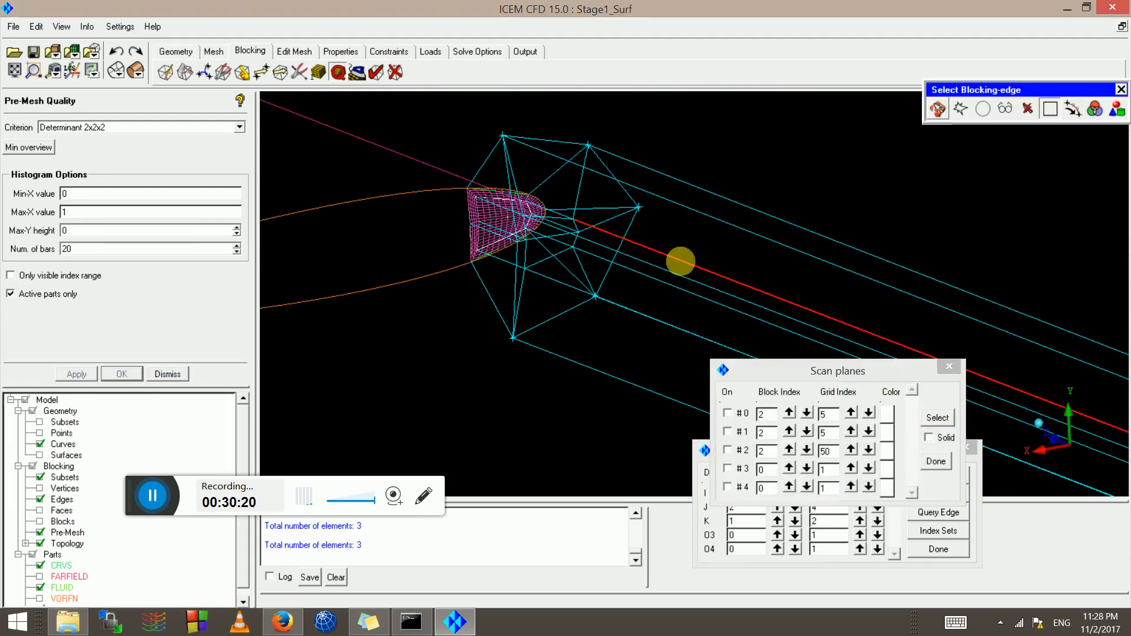
drag(696, 257, 583, 156)
scroll(590, 181, up, 5)
middle_drag(634, 243, 760, 445)
scroll(641, 248, up, 3)
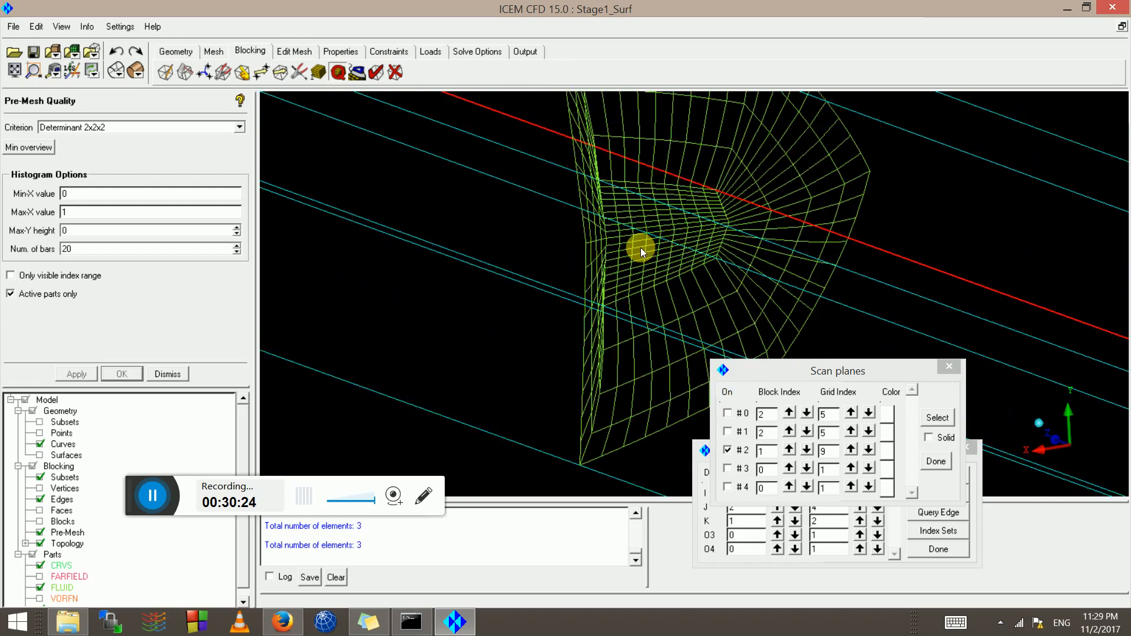
scroll(612, 236, down, 10)
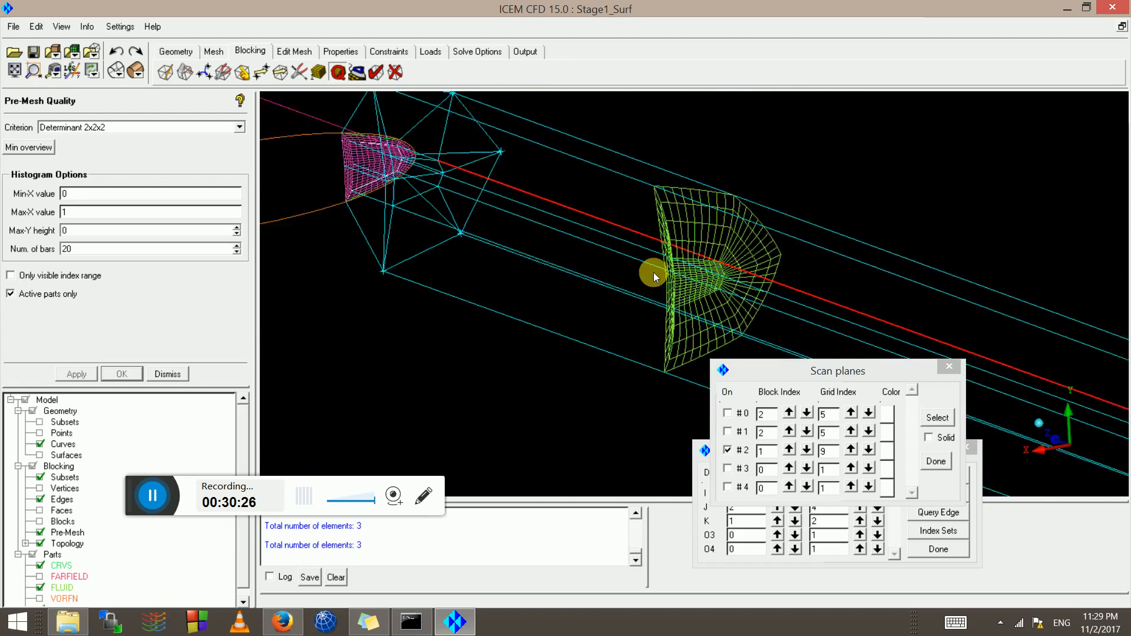
Rotate so the airfoil outline lies horizontal and frame the green scan-plane mesh
drag(584, 284, 550, 199)
scroll(720, 150, up, 5)
middle_drag(732, 171, 673, 286)
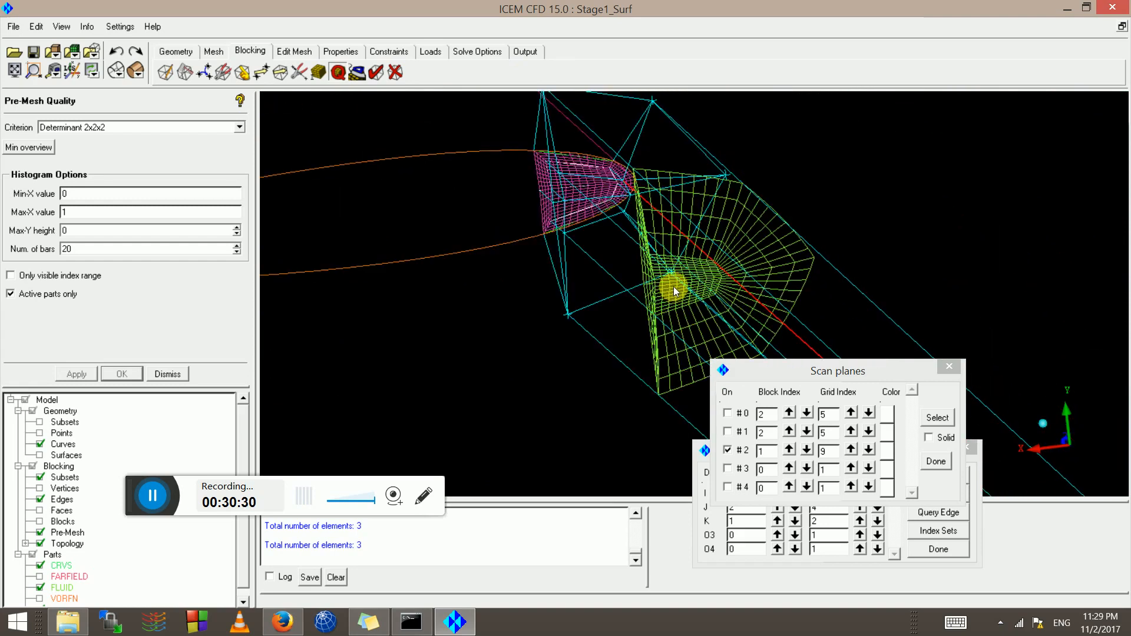
scroll(701, 259, up, 4)
scroll(714, 252, up, 3)
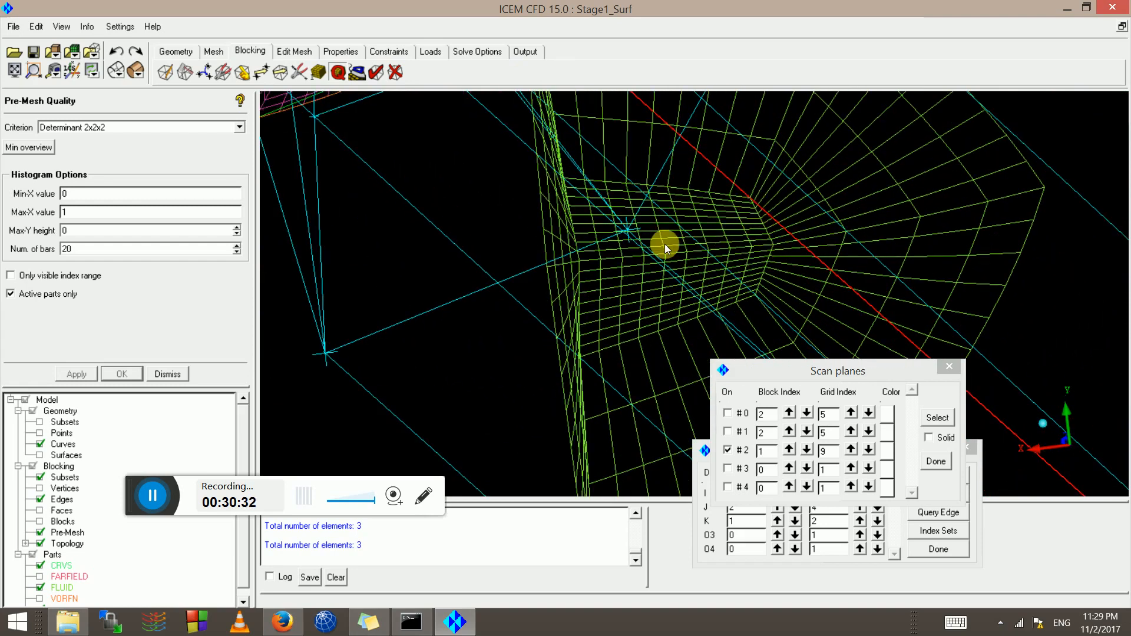
scroll(671, 250, down, 3)
scroll(670, 231, down, 8)
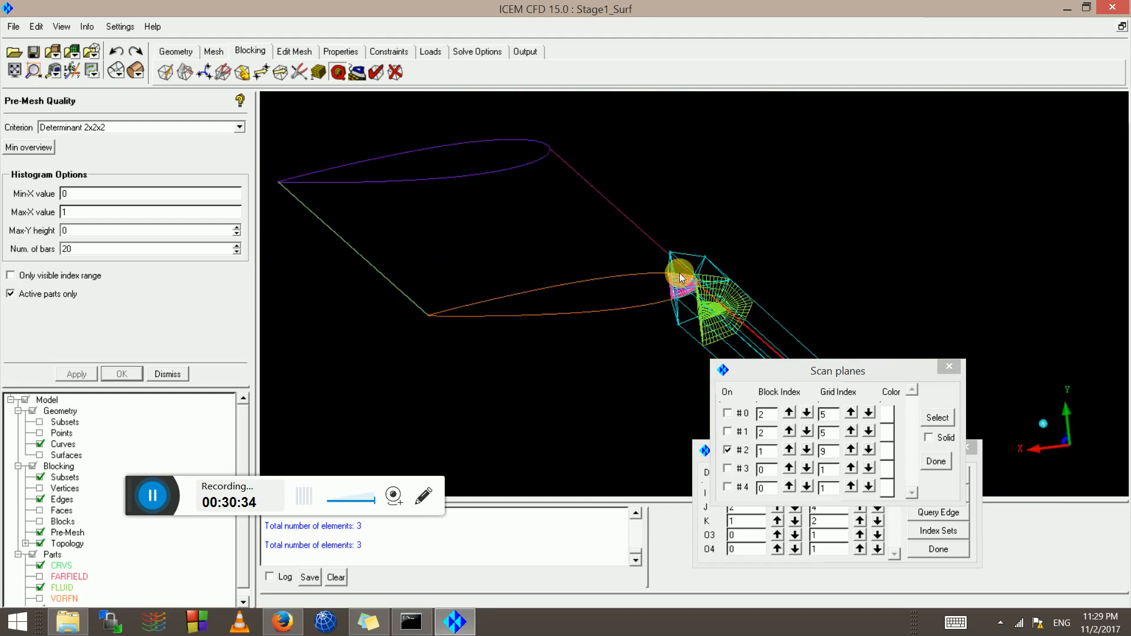
drag(679, 273, 623, 283)
scroll(625, 284, up, 5)
middle_drag(879, 280, 397, 189)
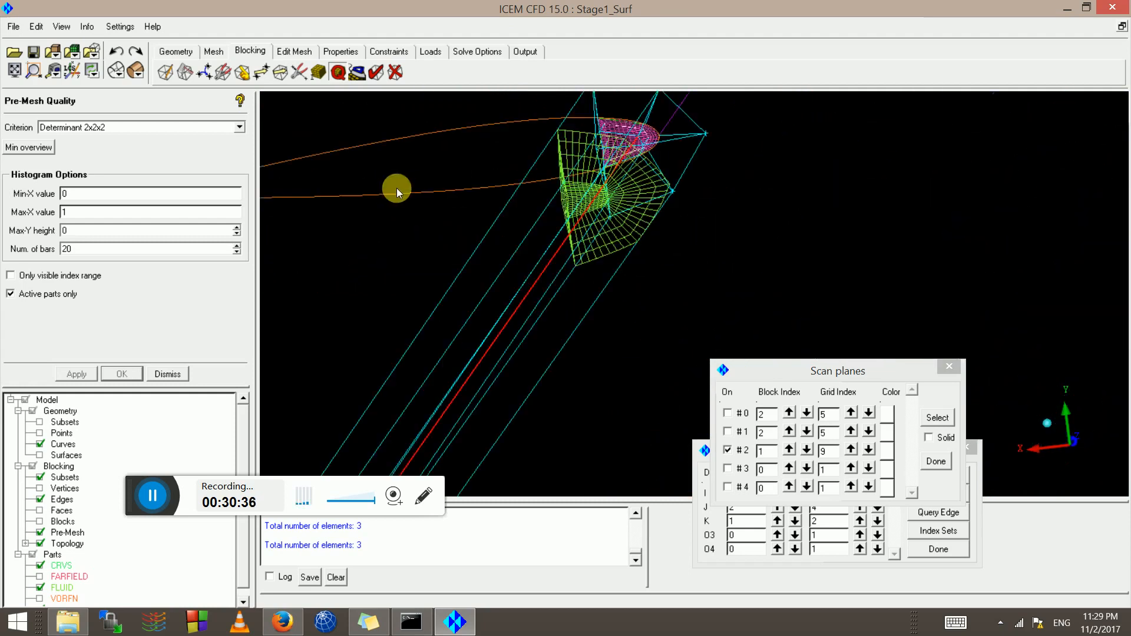
middle_drag(555, 195, 614, 354)
scroll(613, 353, up, 8)
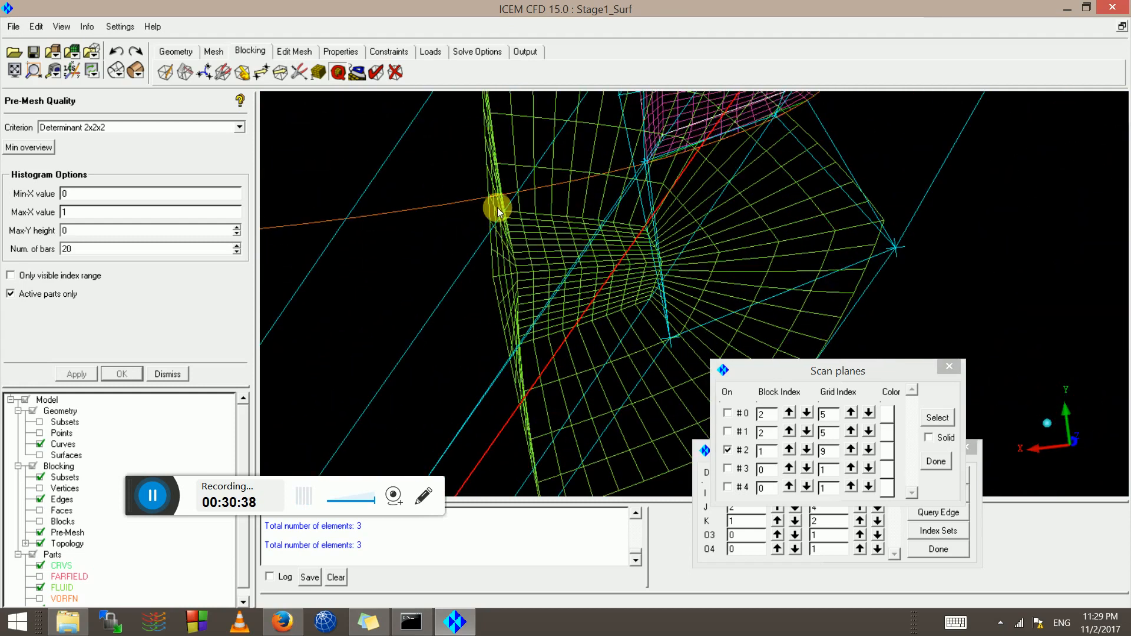
scroll(634, 238, down, 3)
Orbit around the leading-edge mesh, comparing the scan plane against the pre-mesh
middle_drag(889, 106, 636, 106)
middle_drag(802, 288, 1096, 288)
scroll(717, 250, down, 6)
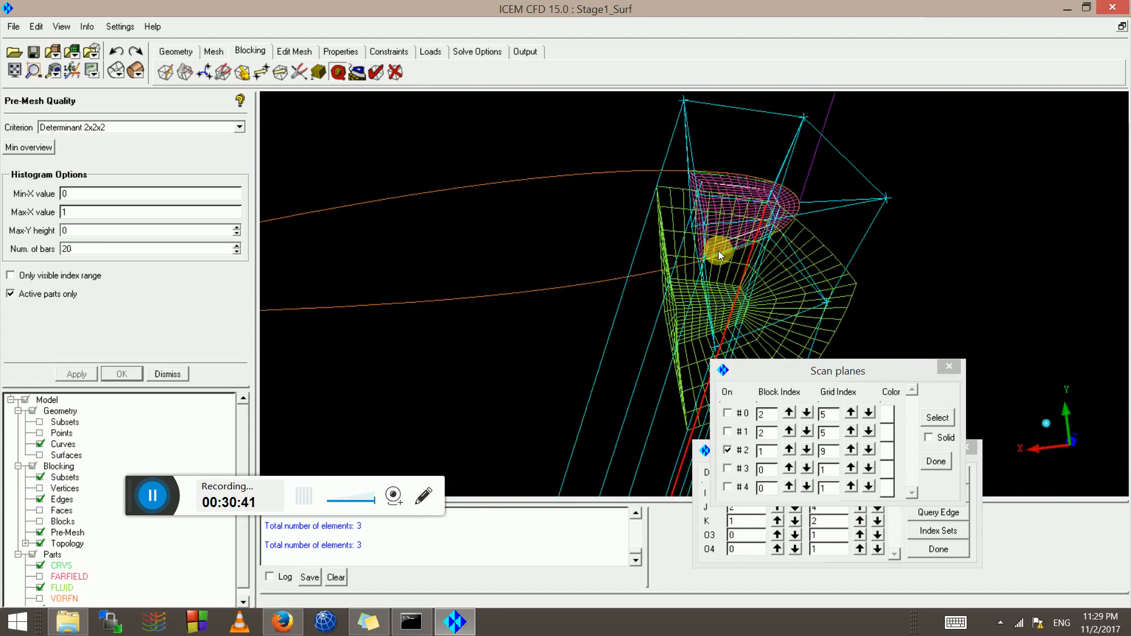
drag(686, 292, 704, 262)
scroll(620, 299, up, 4)
drag(620, 299, 620, 304)
middle_drag(621, 304, 601, 8)
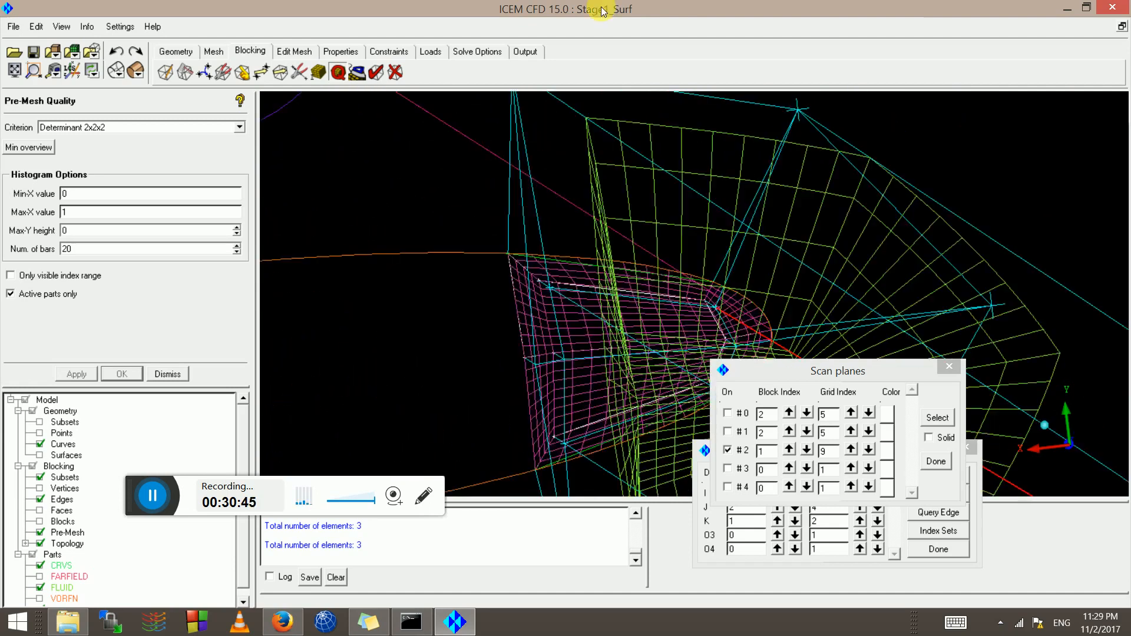
scroll(694, 270, down, 2)
scroll(694, 270, down, 6)
mouse_move(662, 272)
mouse_down()
mouse_move(667, 311)
mouse_move(661, 273)
mouse_up()
scroll(624, 313, up, 4)
drag(624, 313, 567, 285)
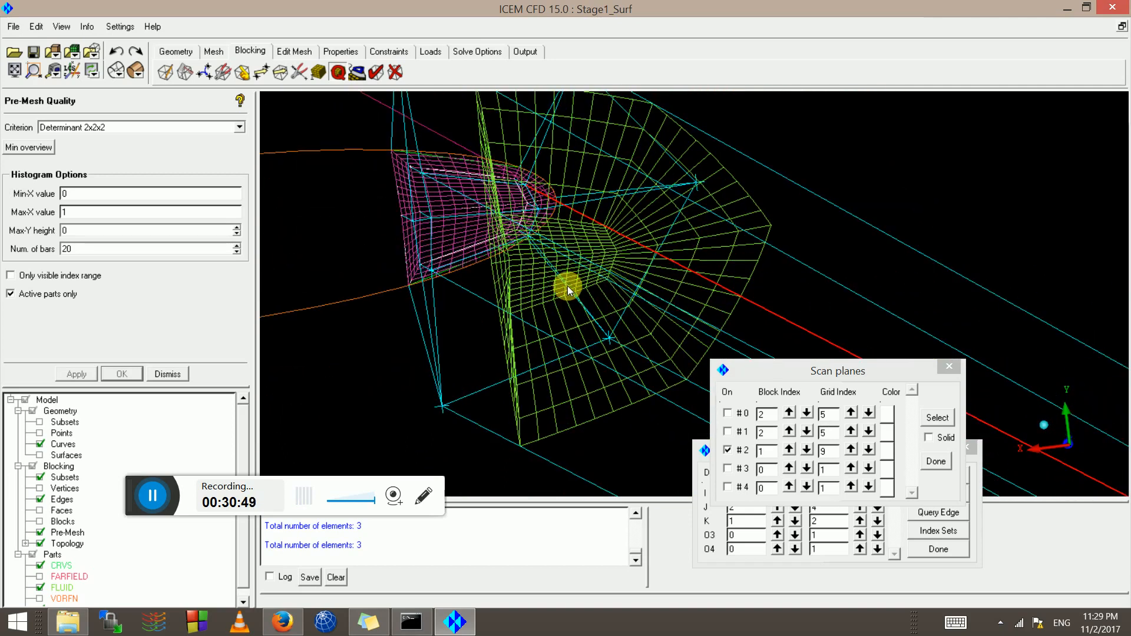
drag(494, 267, 539, 274)
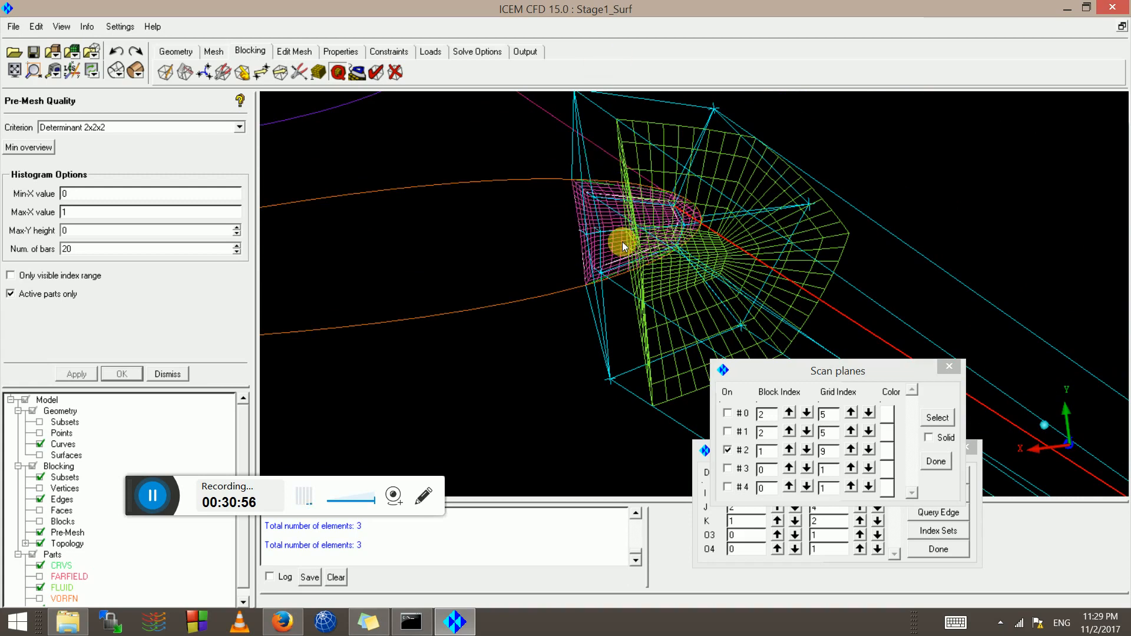
drag(622, 241, 577, 213)
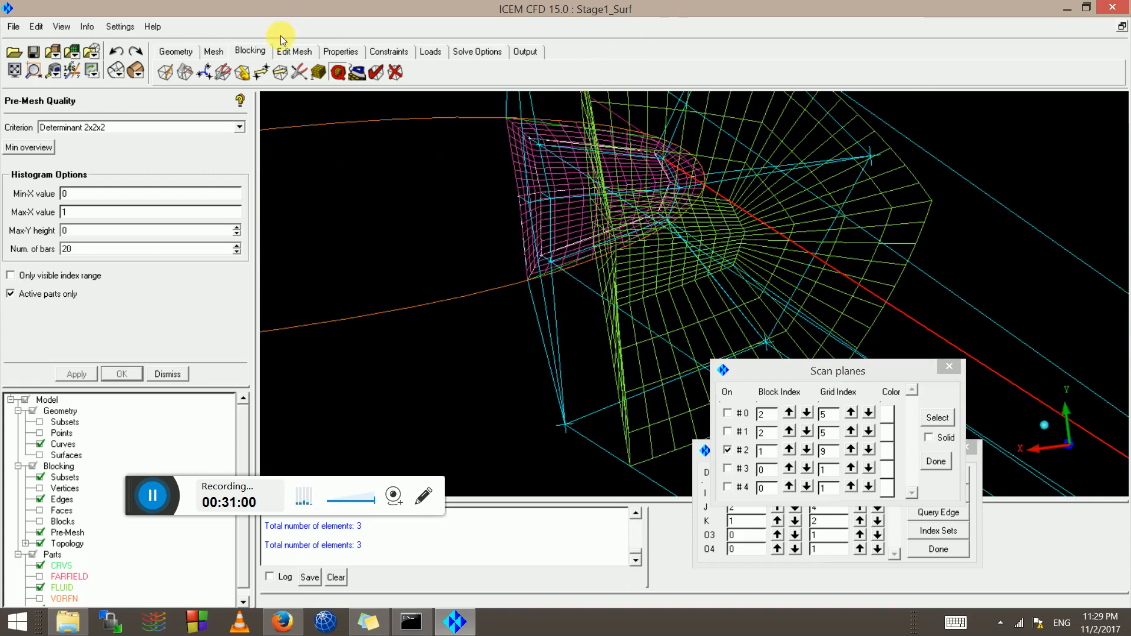
click(262, 73)
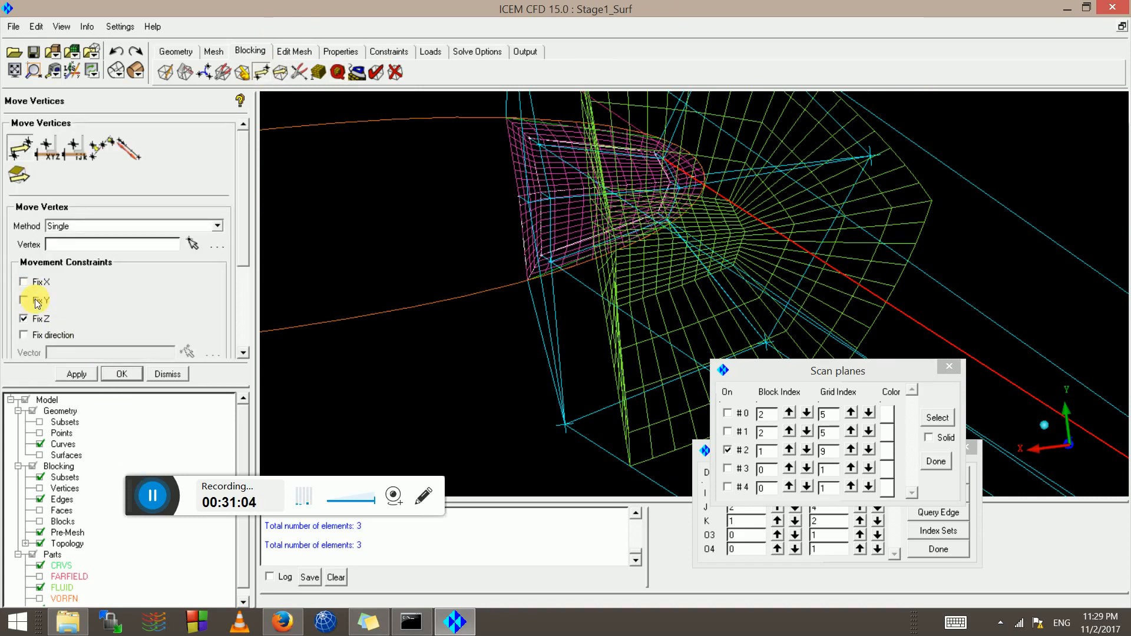
Slide the top-left leading-edge vertices left along X and recompute the pre-mesh
click(191, 245)
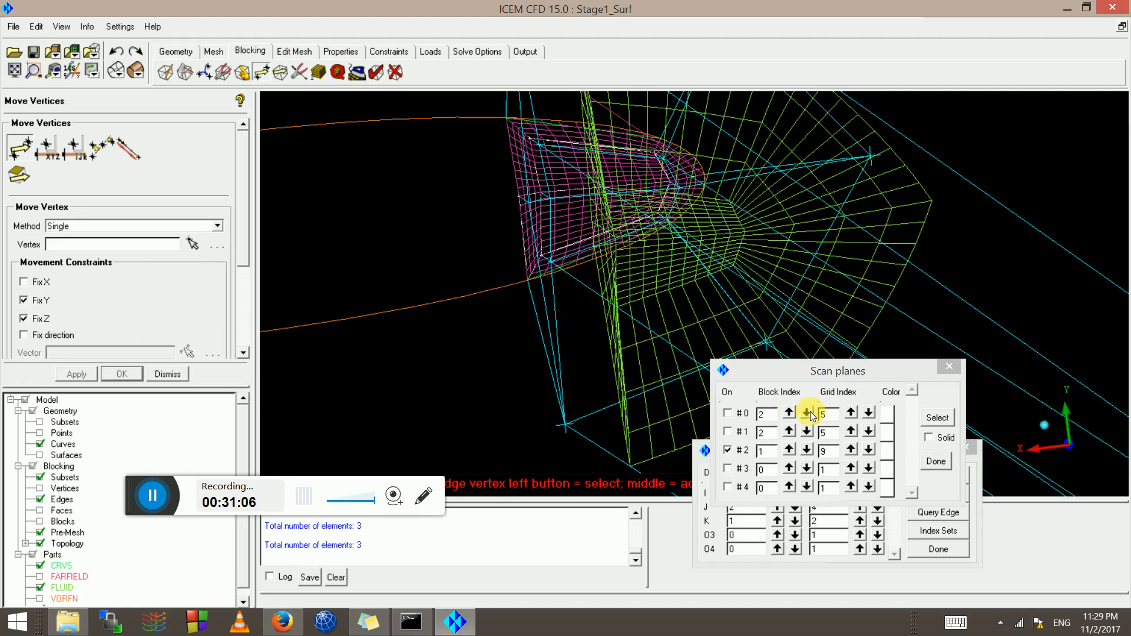
drag(579, 437, 526, 401)
right_drag(540, 310, 552, 160)
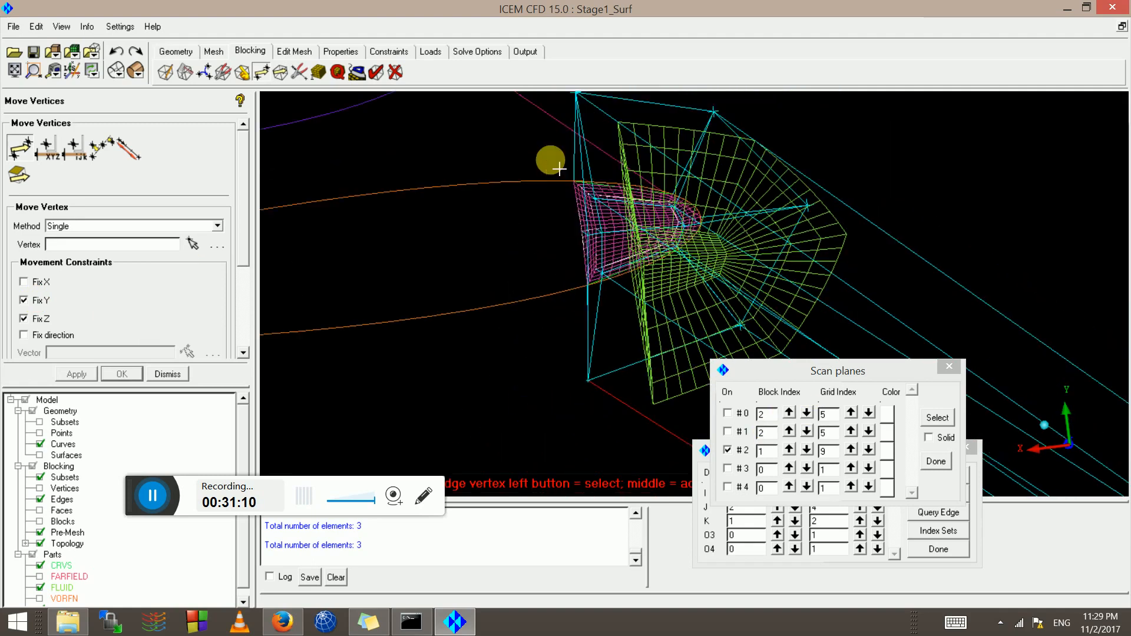
right_drag(610, 183, 608, 151)
drag(597, 141, 542, 163)
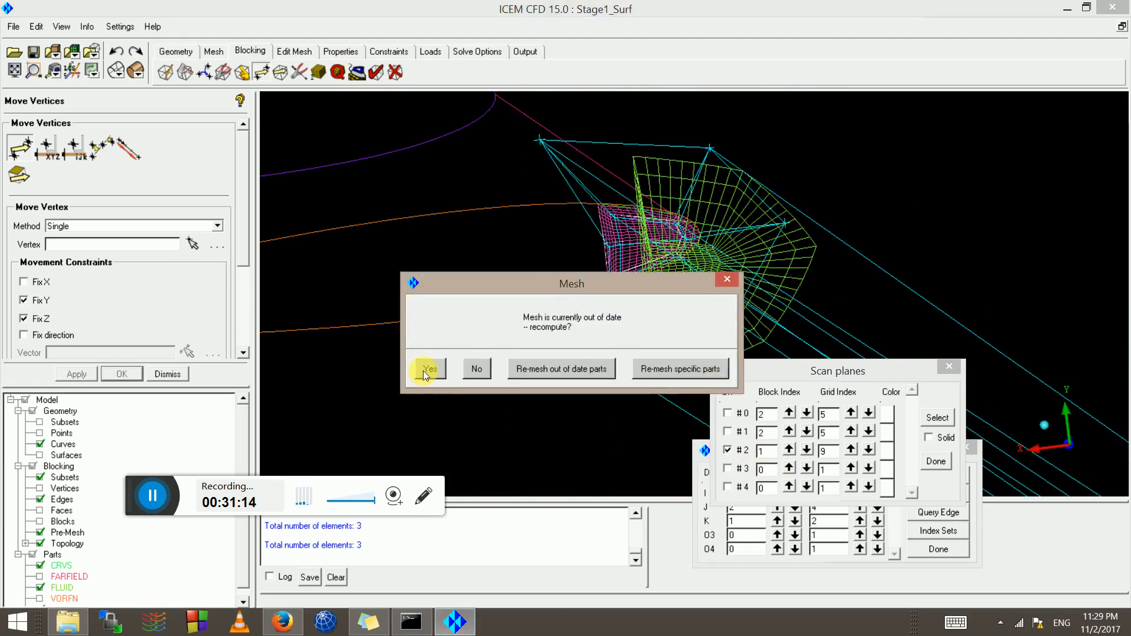
click(424, 376)
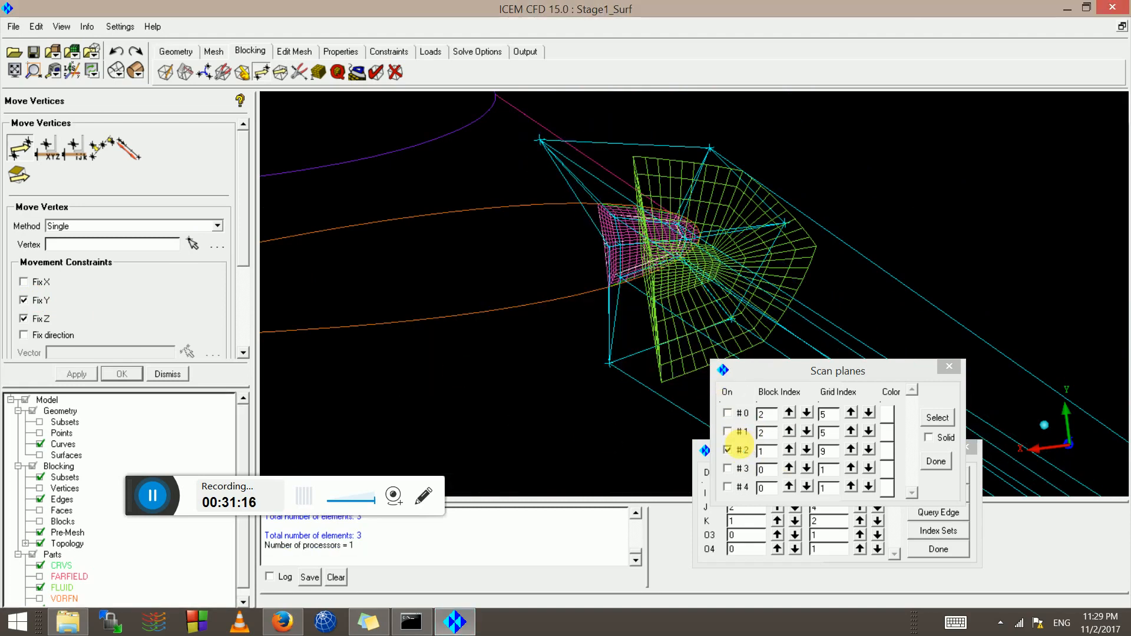
Refresh scan plane #2 and orbit in on the pink leading-edge mesh
click(727, 451)
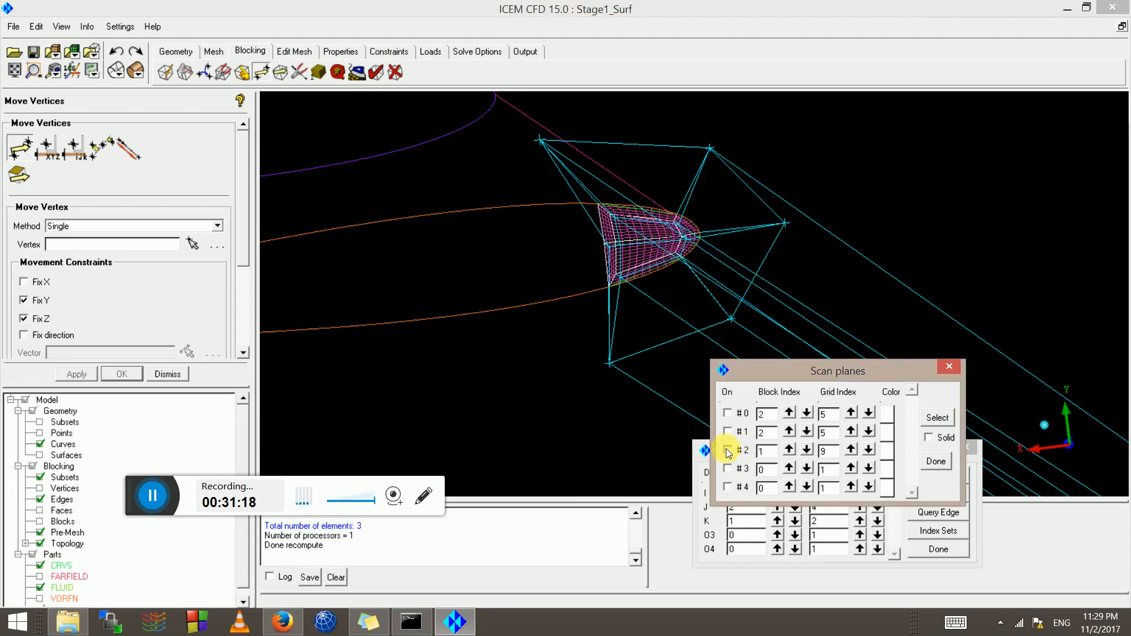
click(728, 452)
mouse_move(658, 288)
mouse_down()
mouse_move(647, 274)
mouse_move(649, 295)
mouse_move(662, 289)
mouse_up()
scroll(661, 290, up, 3)
scroll(660, 291, up, 2)
drag(527, 321, 652, 243)
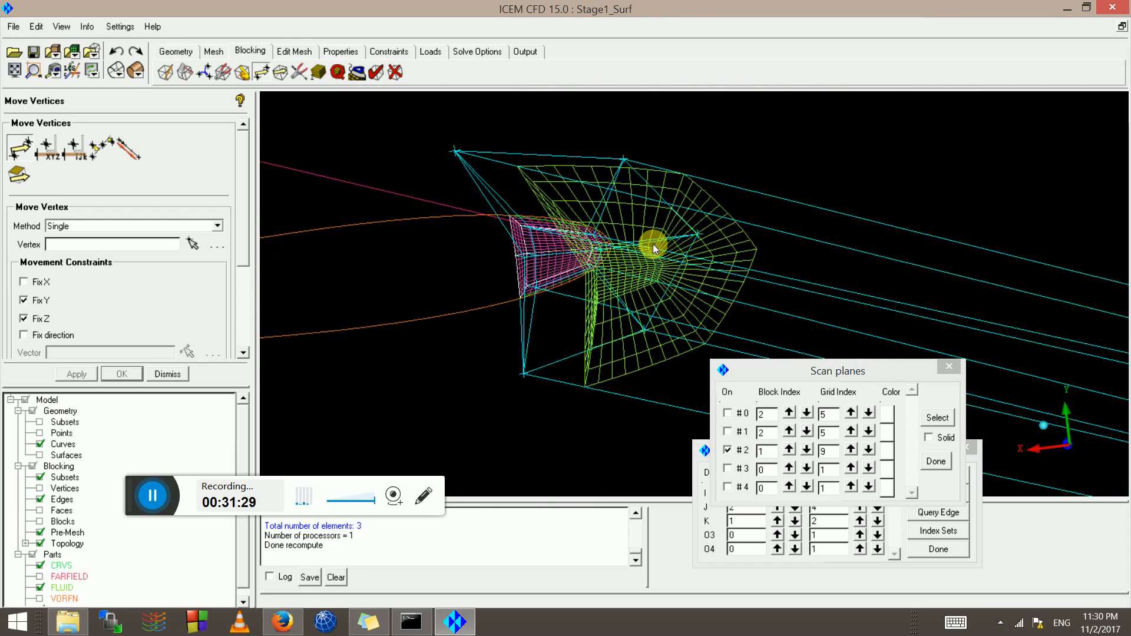
scroll(653, 244, down, 4)
drag(538, 288, 843, 174)
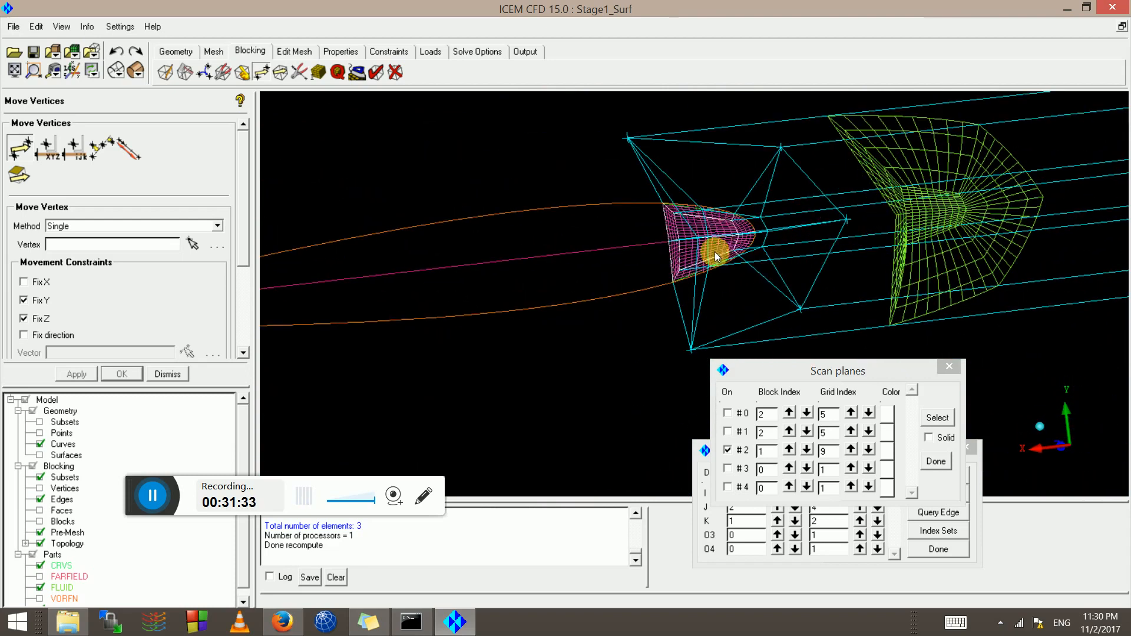
drag(715, 252, 523, 501)
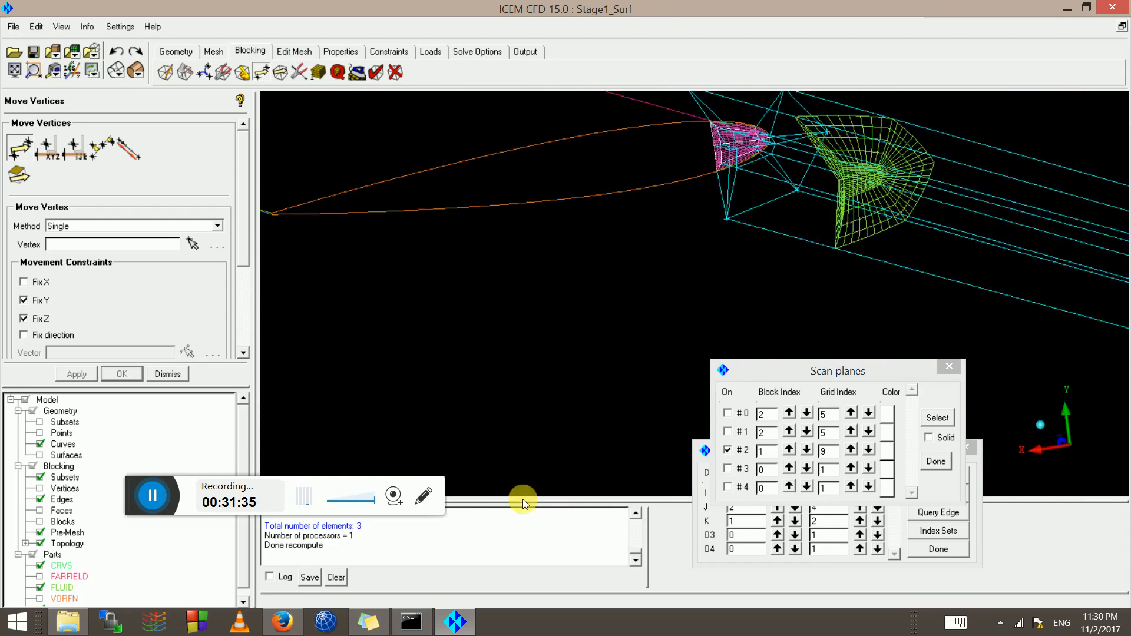
scroll(513, 367, up, 5)
middle_drag(488, 334, 764, 330)
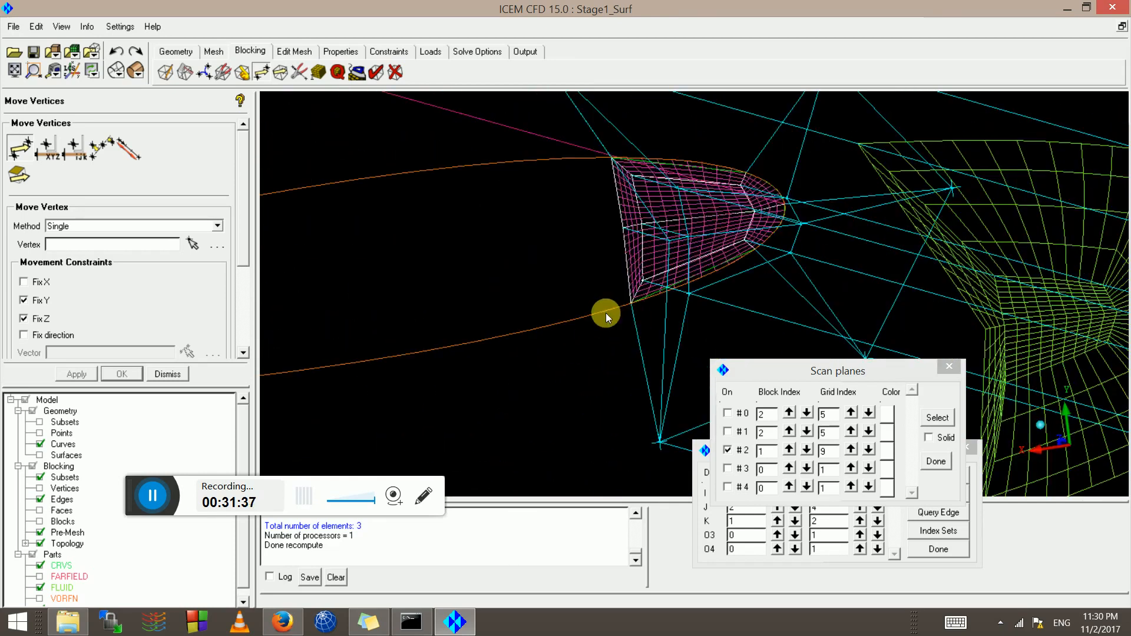
right_drag(606, 313, 711, 150)
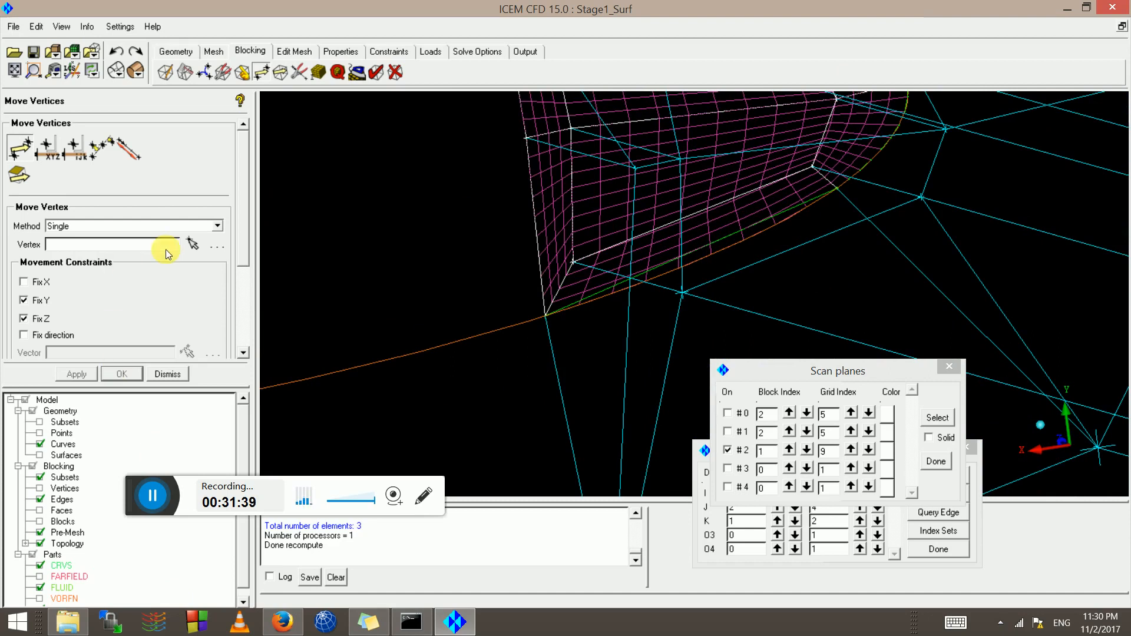
Move the lower and upper blocking vertices onto the leading-edge curve and recompute
click(193, 244)
drag(681, 292, 602, 320)
drag(632, 165, 486, 215)
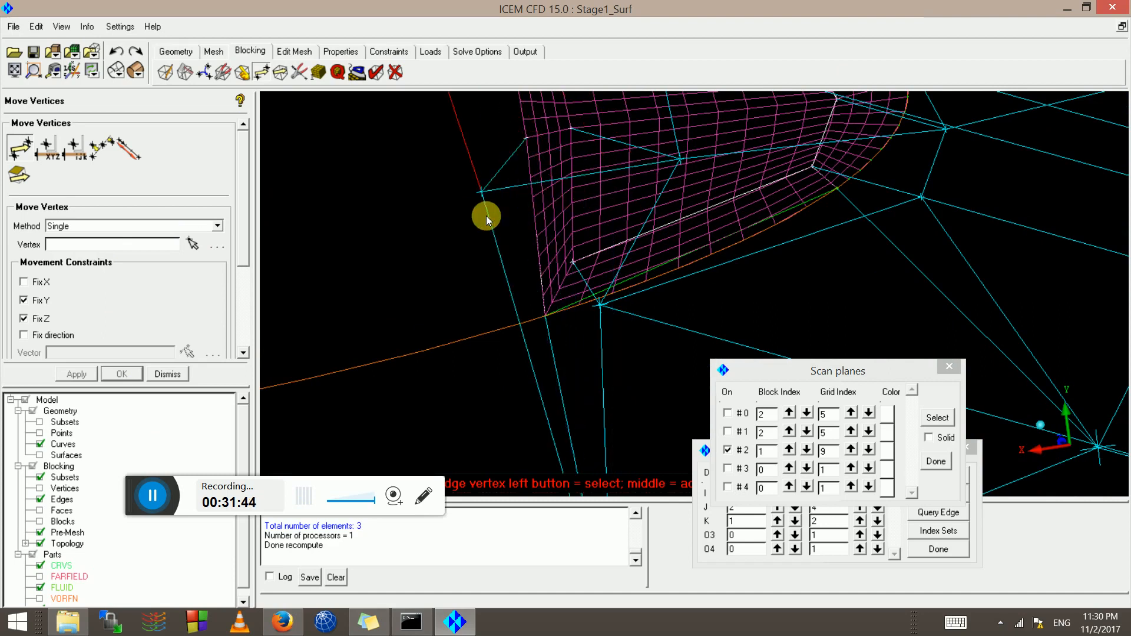
mouse_move(629, 299)
mouse_down()
mouse_move(669, 294)
mouse_move(619, 294)
mouse_up()
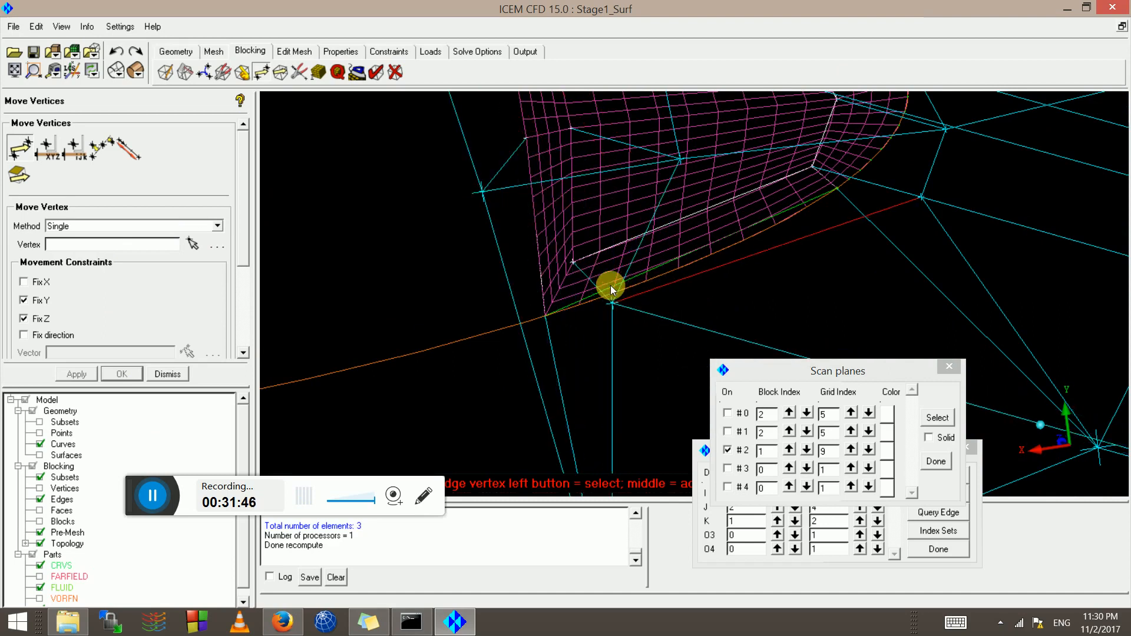
scroll(685, 260, down, 3)
scroll(677, 252, down, 2)
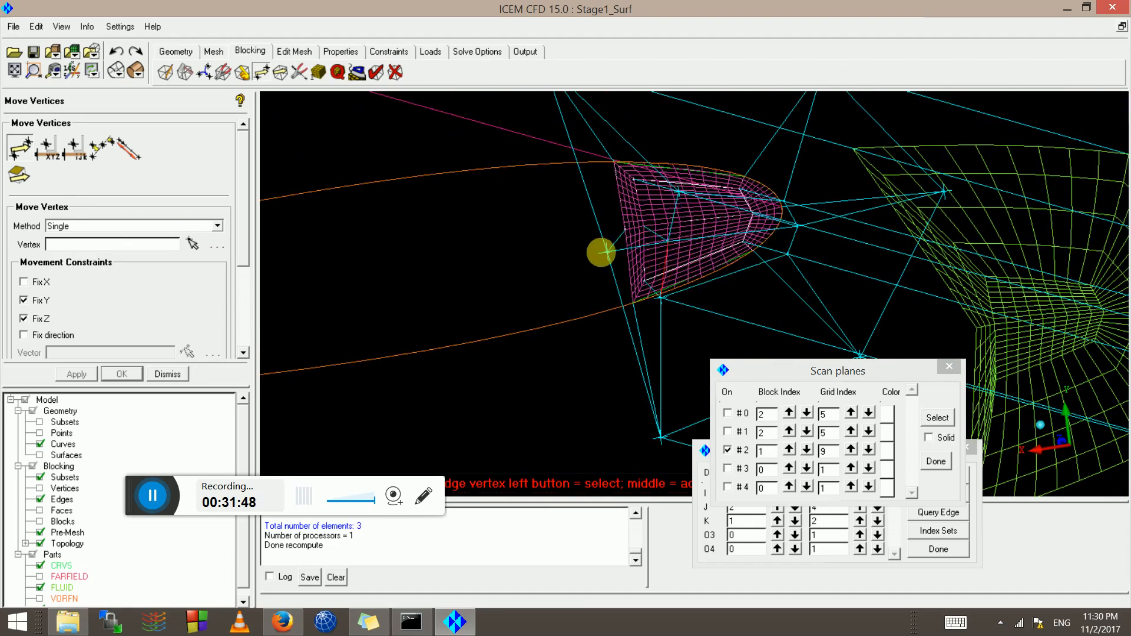
drag(602, 252, 621, 250)
scroll(635, 237, down, 4)
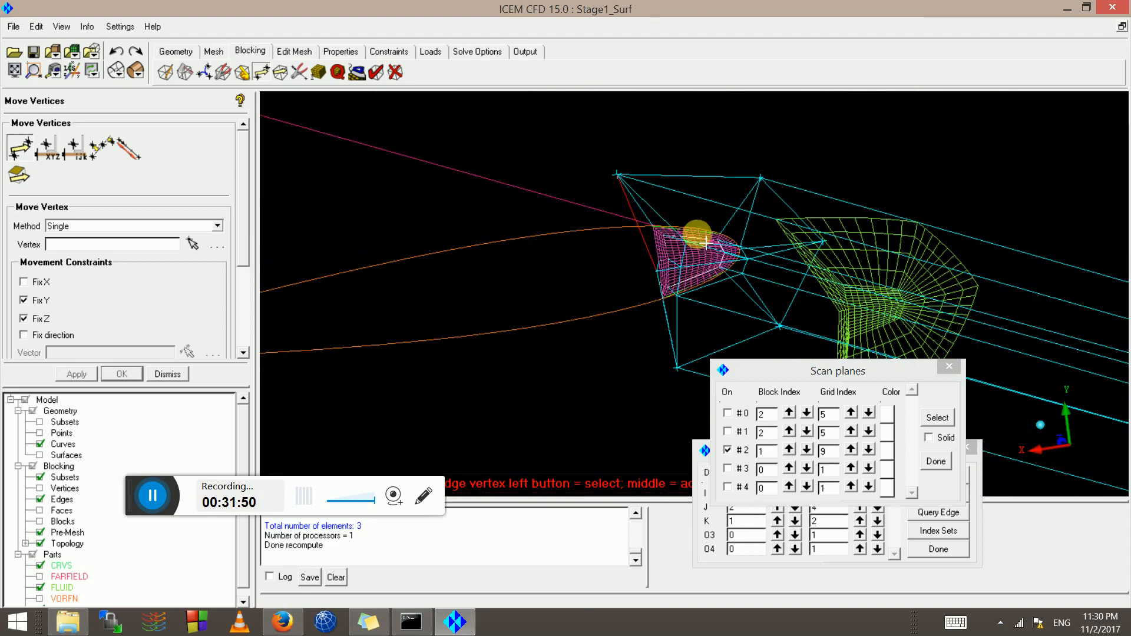
scroll(696, 248, up, 2)
drag(681, 214, 698, 294)
middle_click(705, 294)
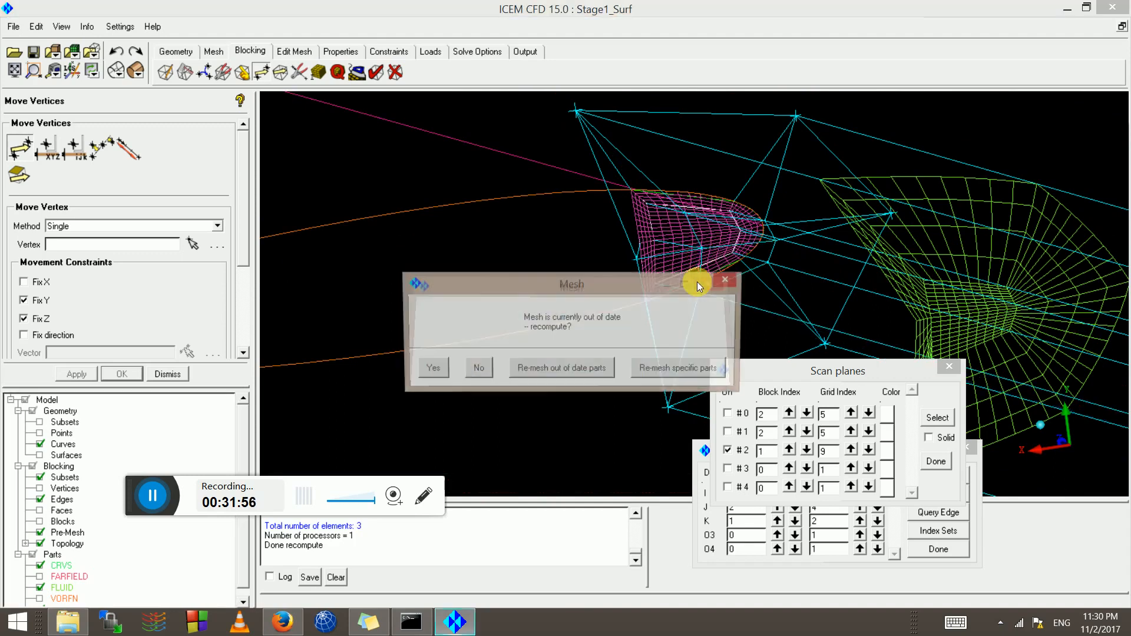
click(432, 372)
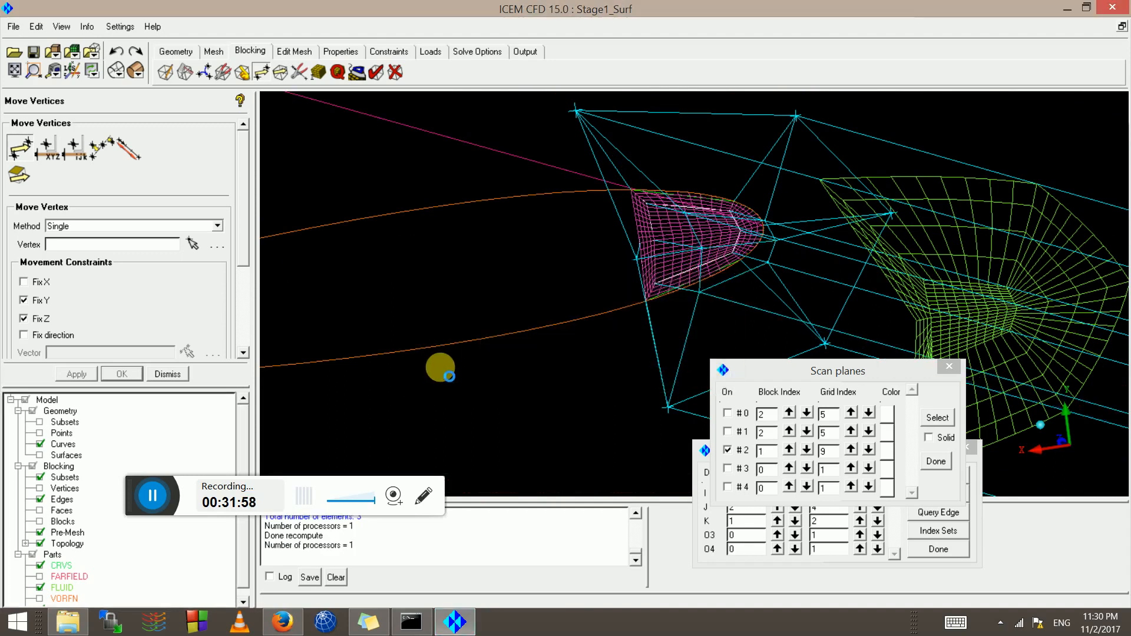
Refresh scan plane #2 and inspect the updated leading-edge block from several angles
scroll(766, 245, down, 5)
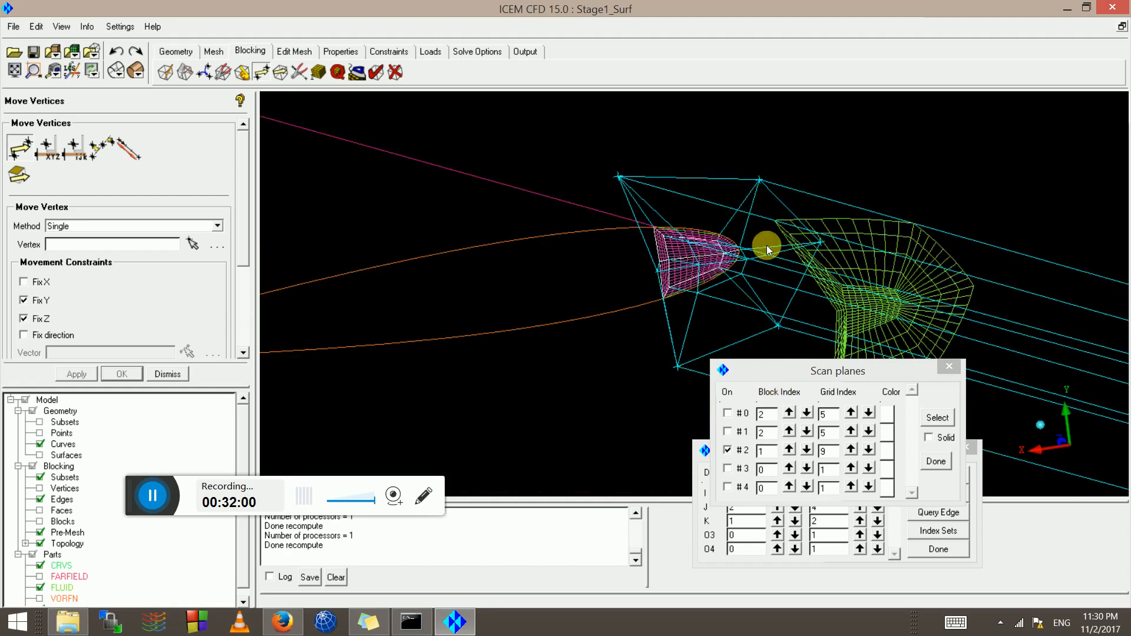
click(730, 451)
click(730, 453)
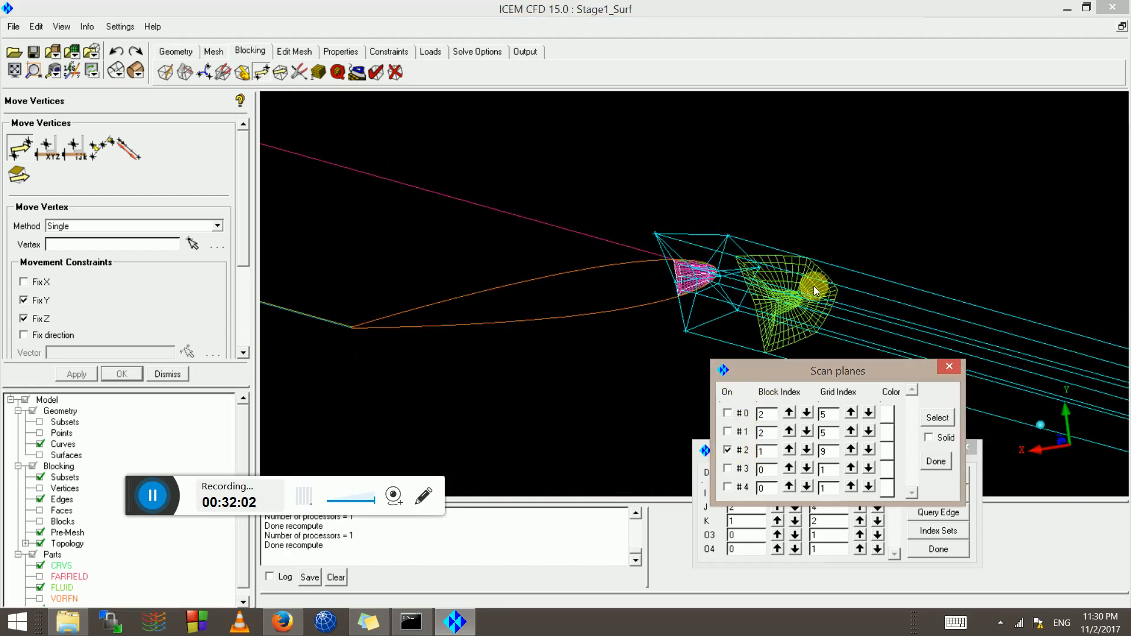
drag(772, 302, 760, 295)
middle_drag(760, 296, 421, 222)
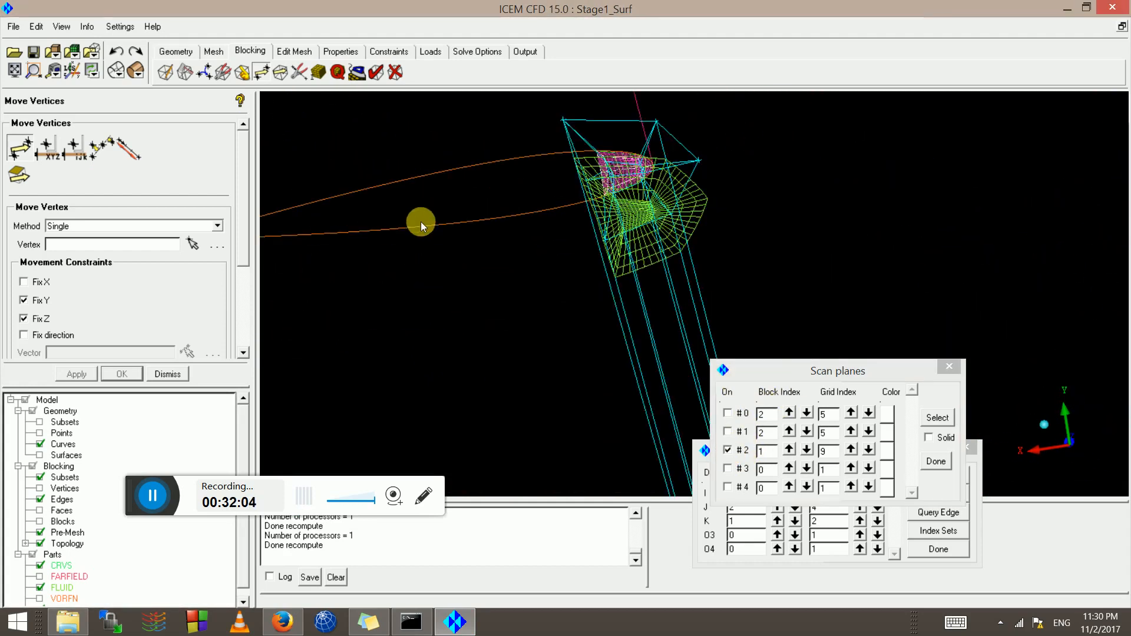
scroll(523, 190, up, 4)
scroll(523, 189, up, 2)
middle_drag(524, 191, 700, 359)
scroll(648, 310, up, 4)
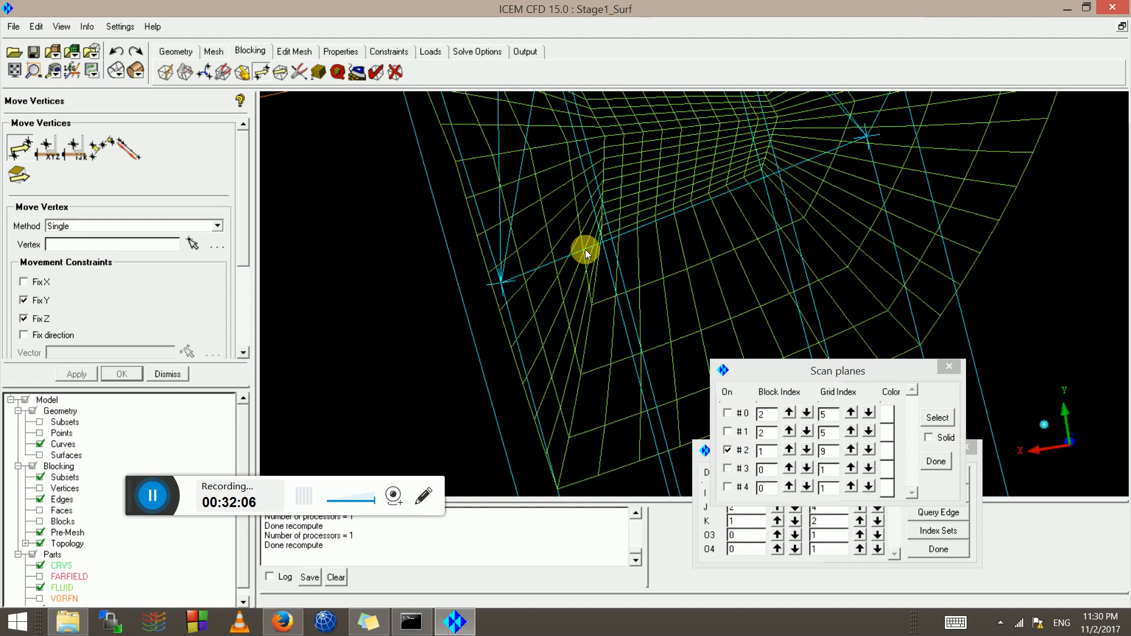
scroll(587, 248, down, 6)
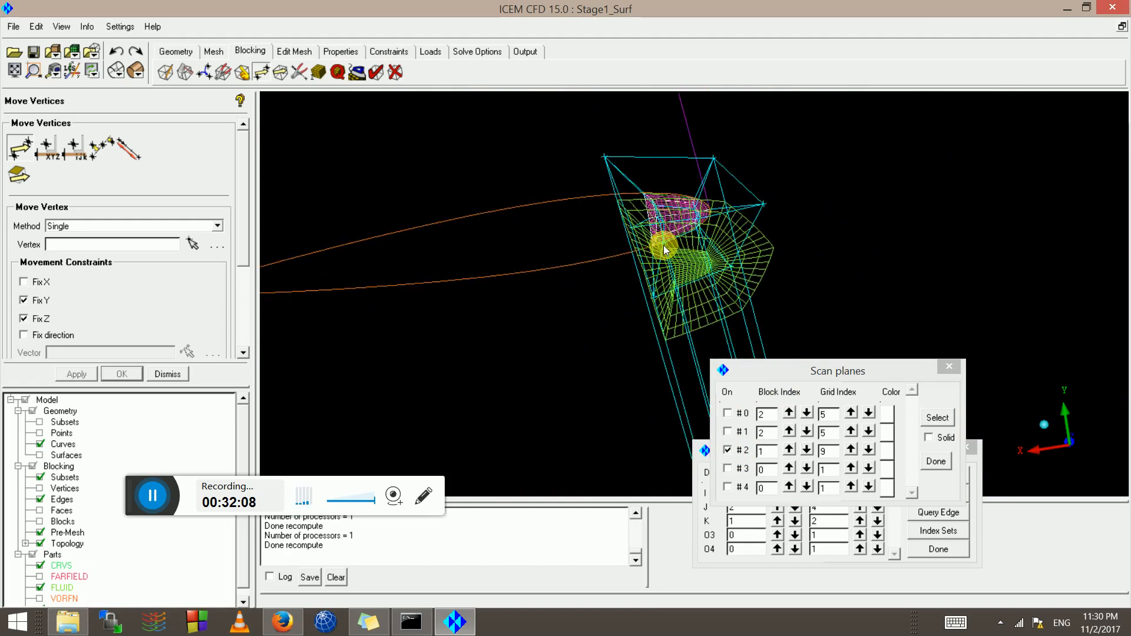
scroll(672, 231, down, 1)
middle_drag(620, 222, 616, 83)
scroll(547, 276, up, 8)
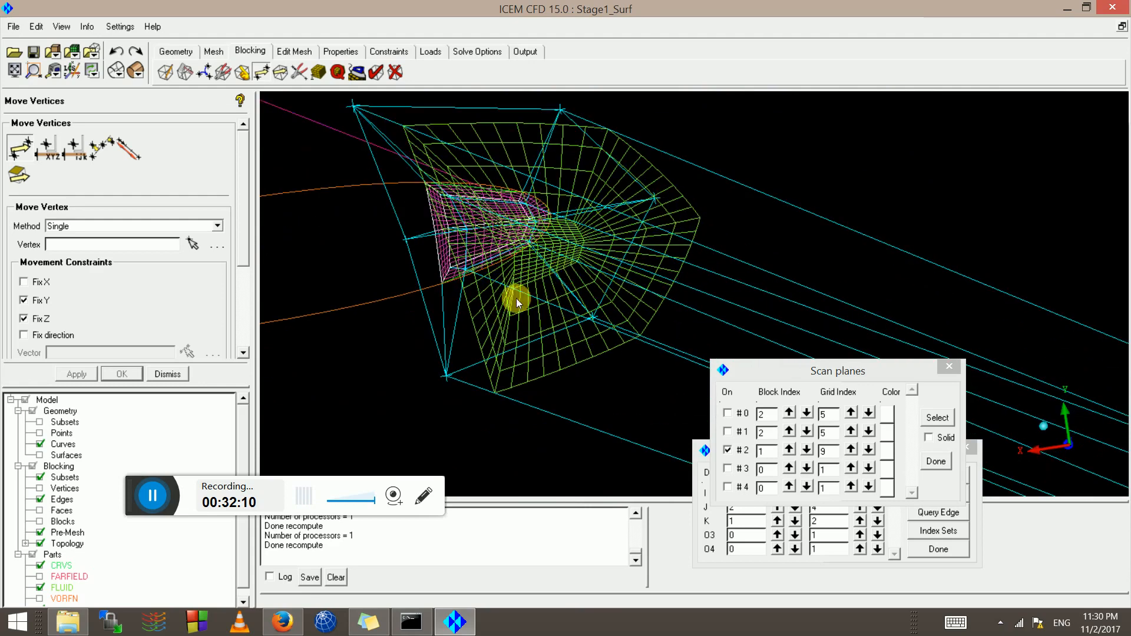
mouse_move(503, 327)
mouse_down()
mouse_move(641, 256)
mouse_move(653, 235)
mouse_move(674, 268)
mouse_move(506, 327)
mouse_up()
scroll(641, 260, down, 4)
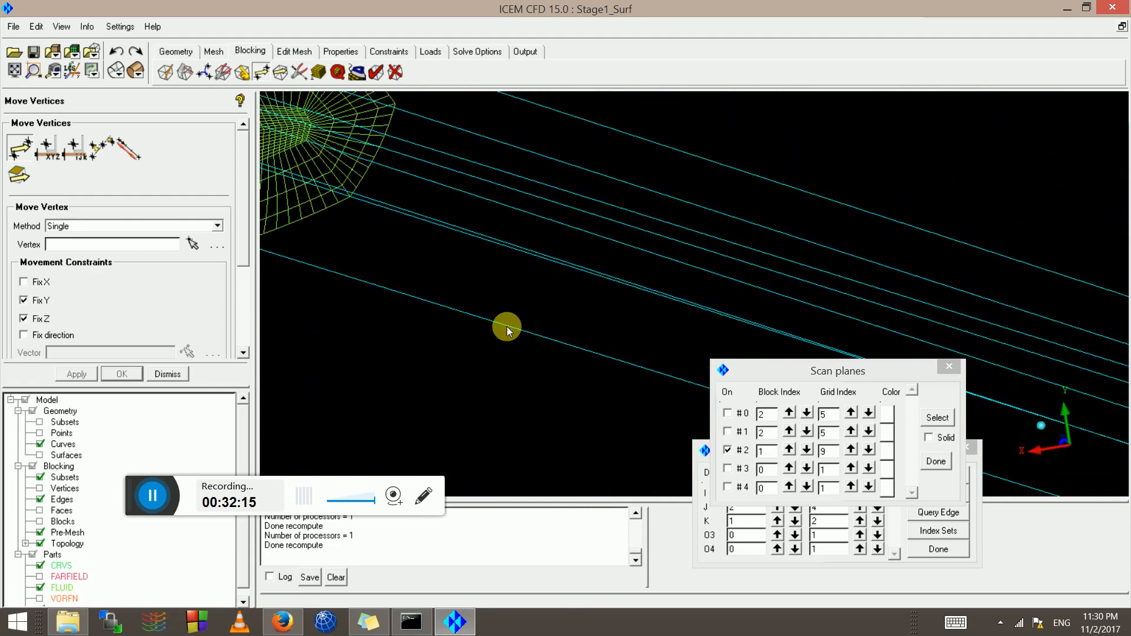
drag(405, 271, 714, 238)
middle_drag(694, 183, 630, 286)
scroll(630, 286, up, 3)
scroll(615, 267, down, 3)
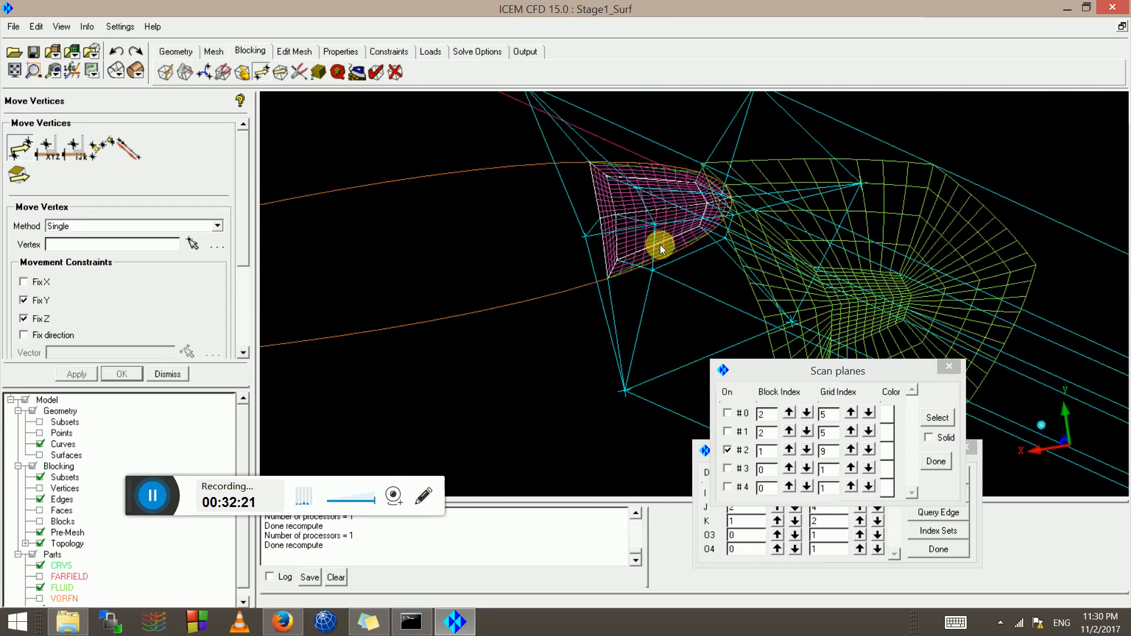
scroll(630, 257, up, 3)
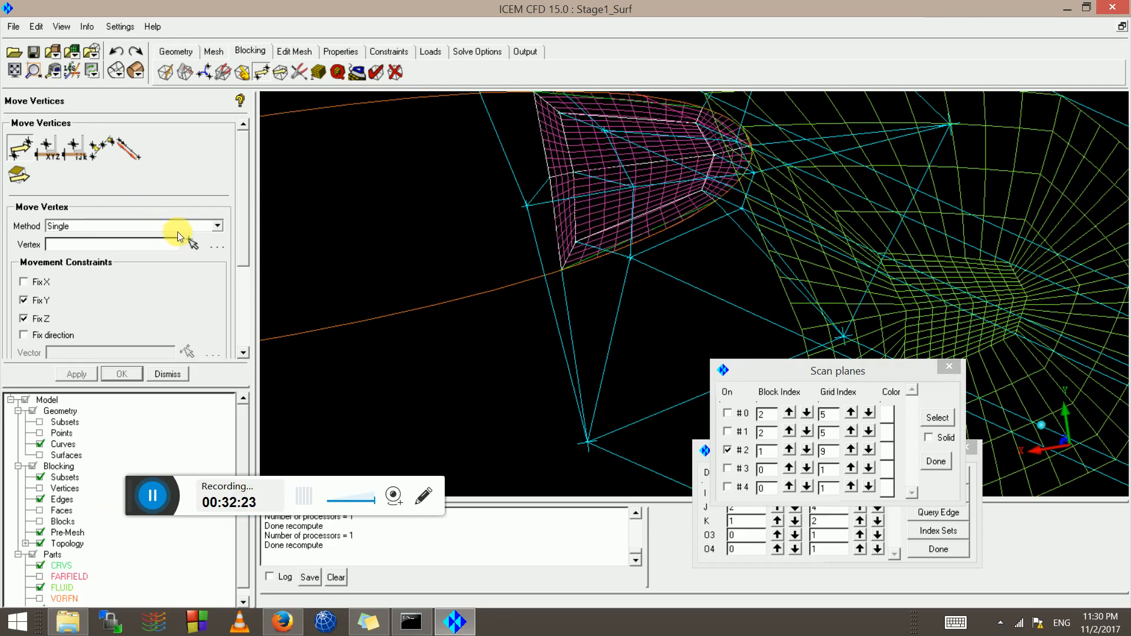
Pull the vertex below the leading edge slightly downward, recomputing the pre-mesh after each adjustment
click(193, 243)
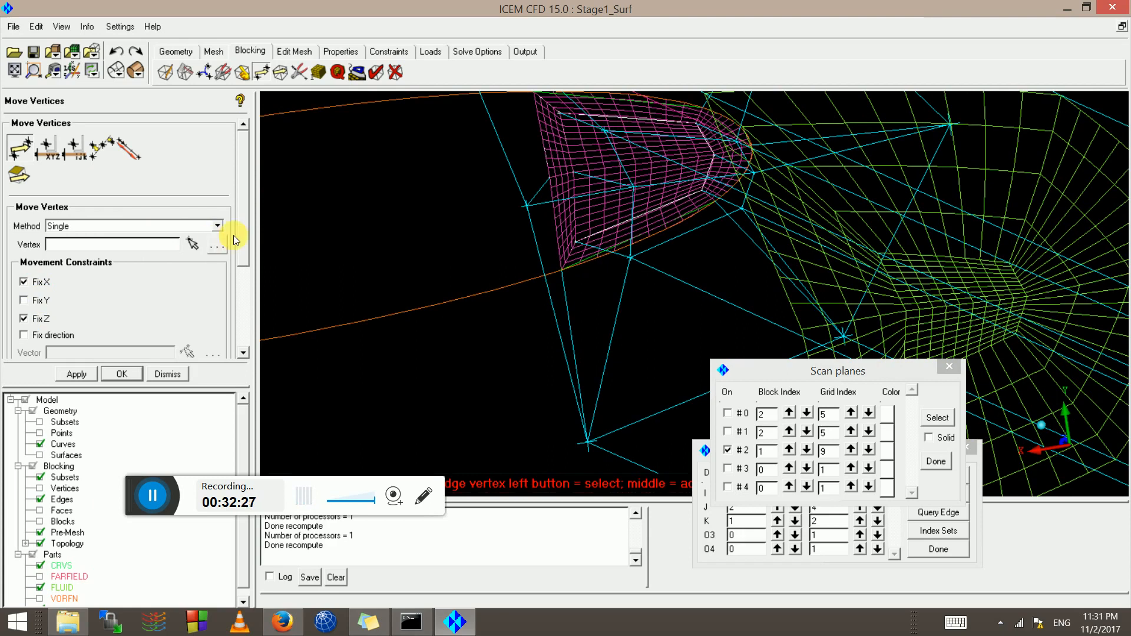
scroll(628, 255, up, 1)
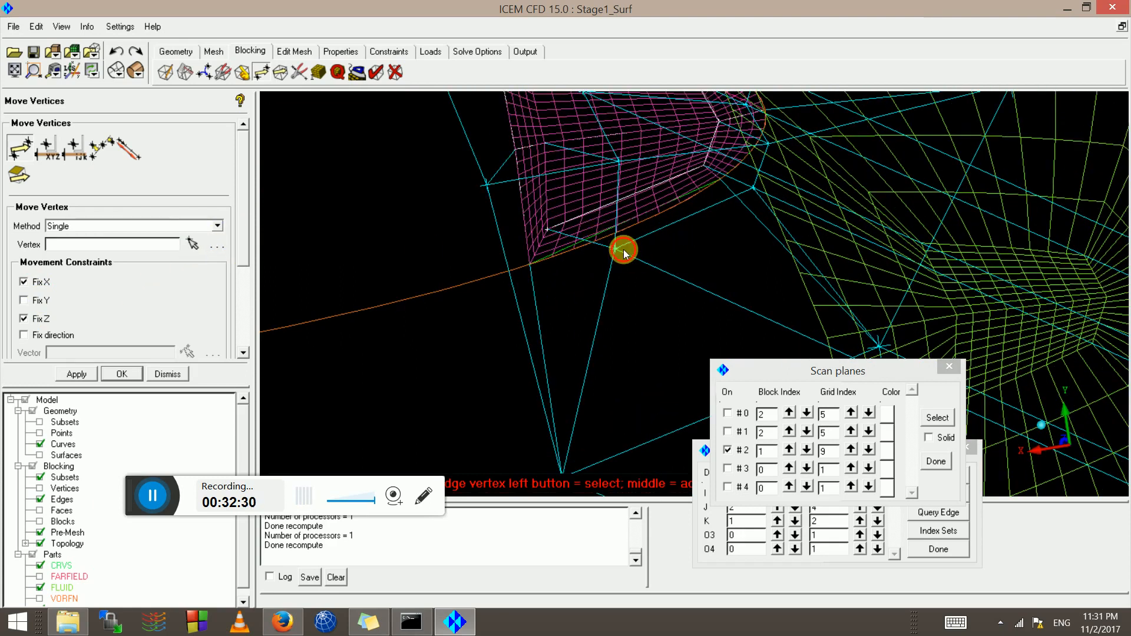
drag(625, 253, 629, 274)
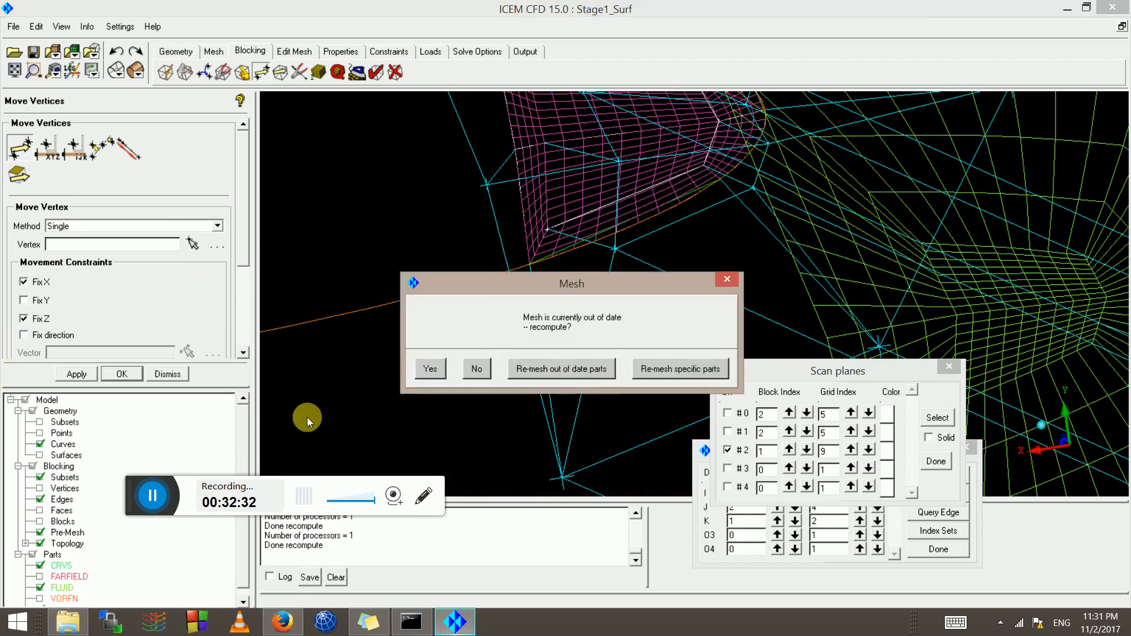
click(428, 370)
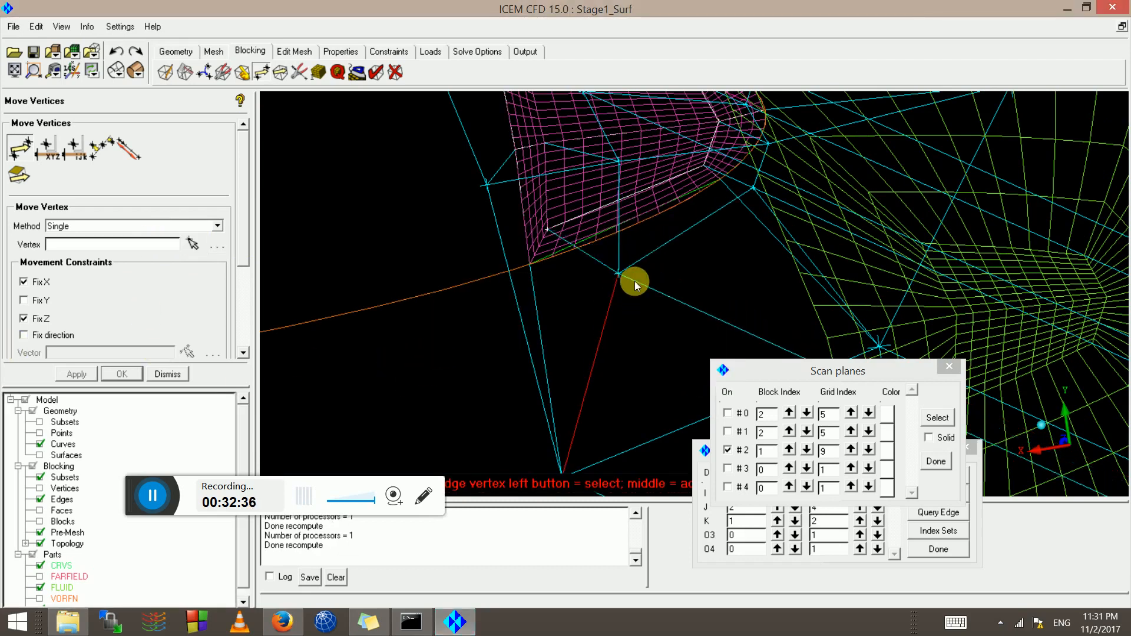
drag(634, 281, 633, 278)
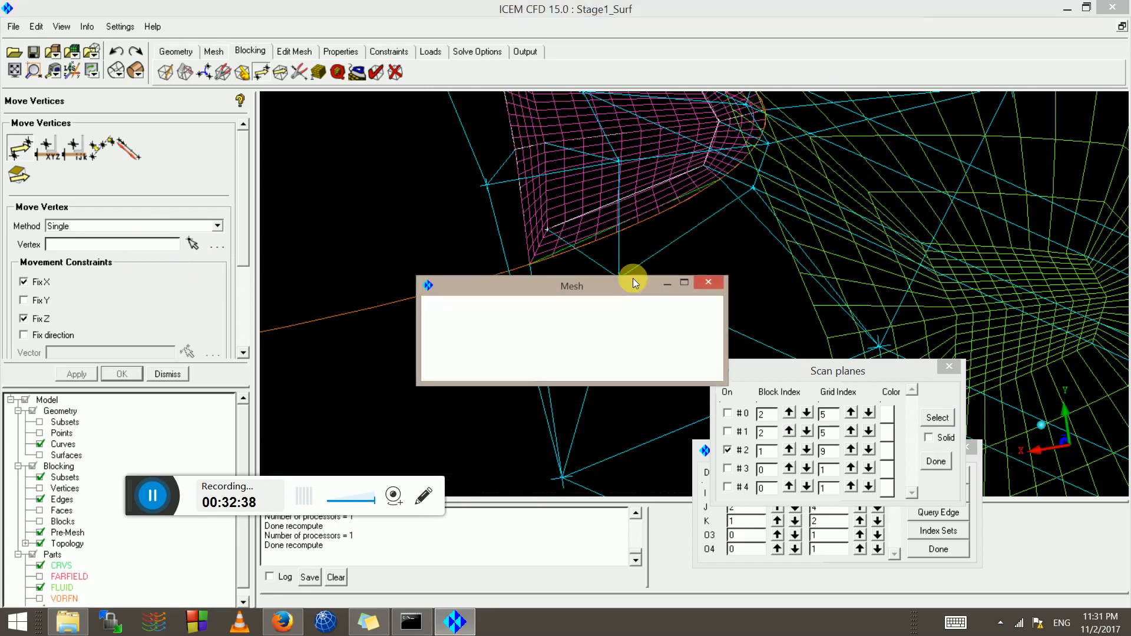
click(430, 369)
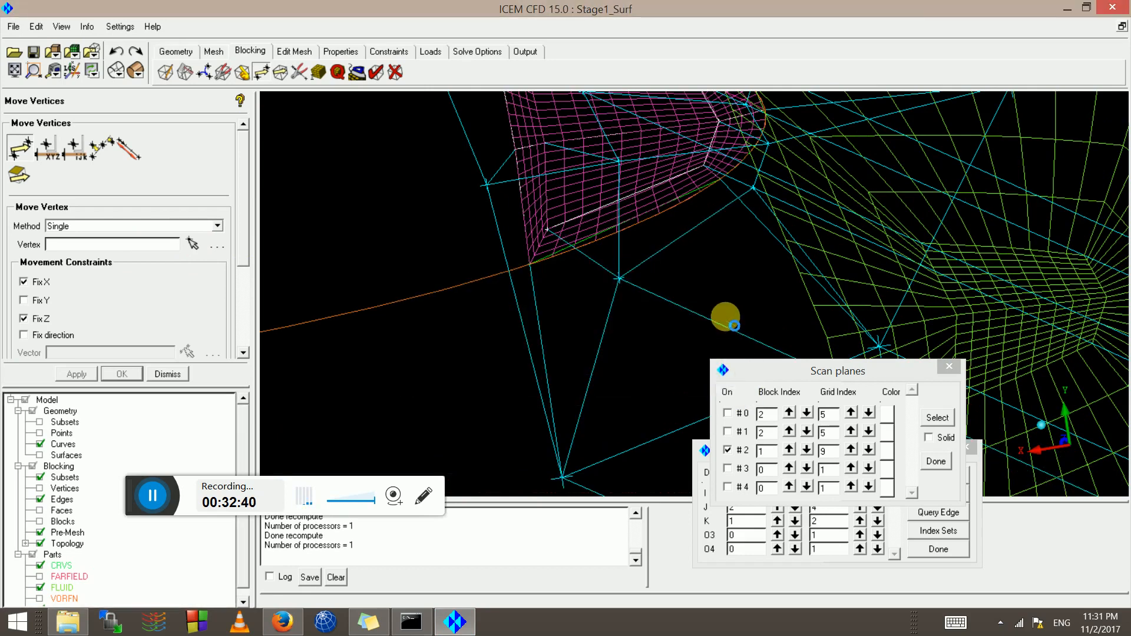
Refresh scan plane #2 and frame the updated green mesh for inspection
scroll(690, 267, down, 5)
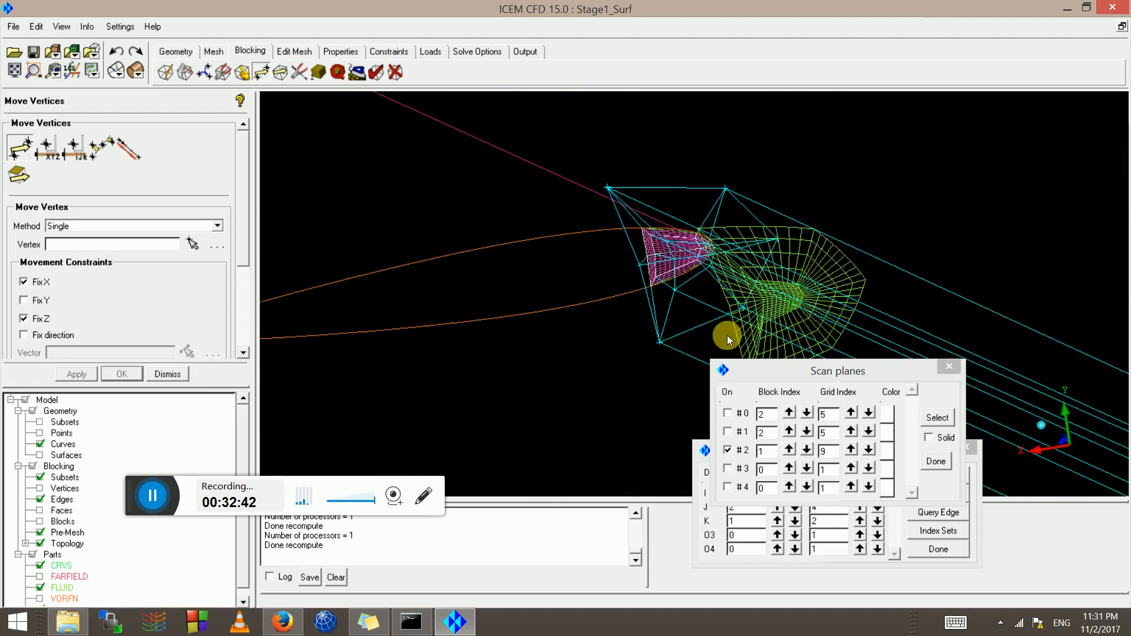
click(727, 451)
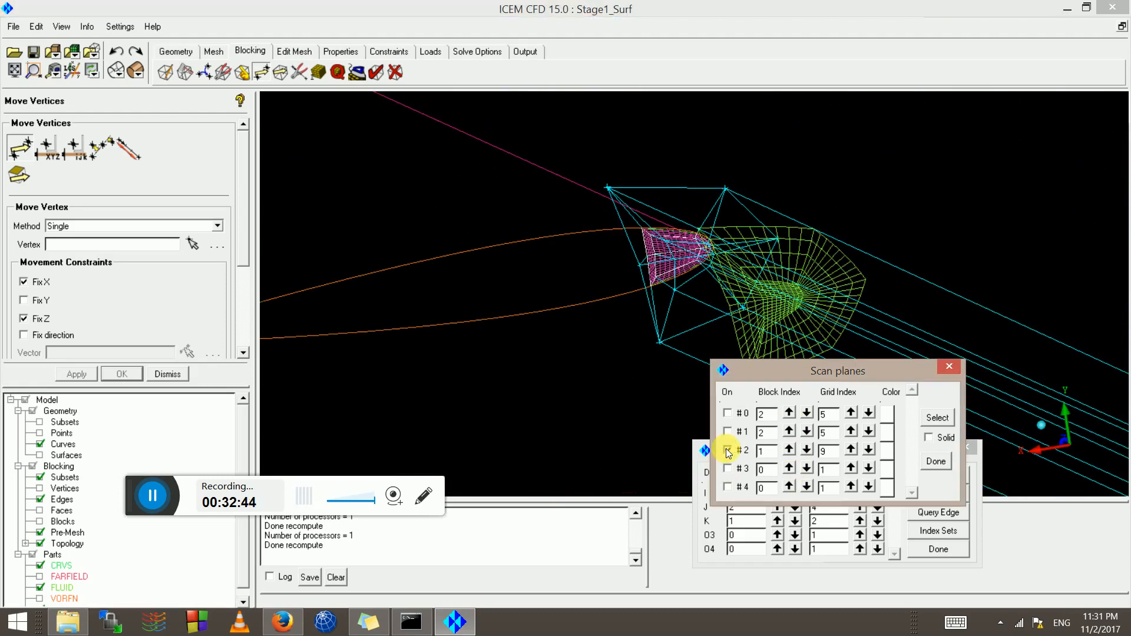
middle_drag(773, 312, 559, 196)
scroll(573, 232, up, 5)
middle_drag(598, 315, 653, 381)
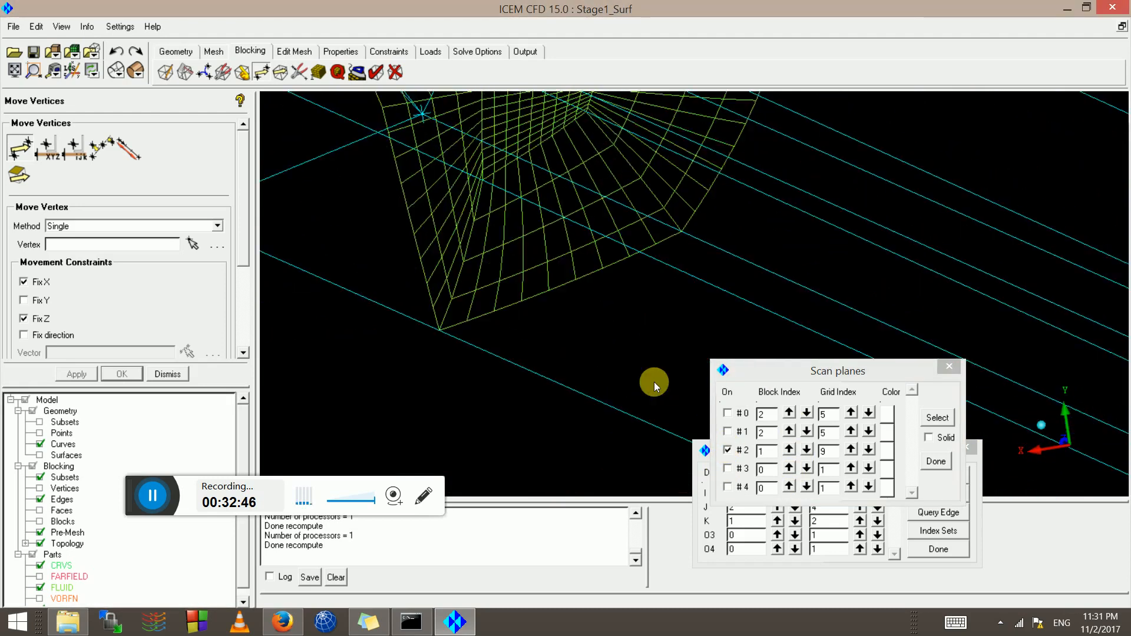
scroll(489, 281, down, 8)
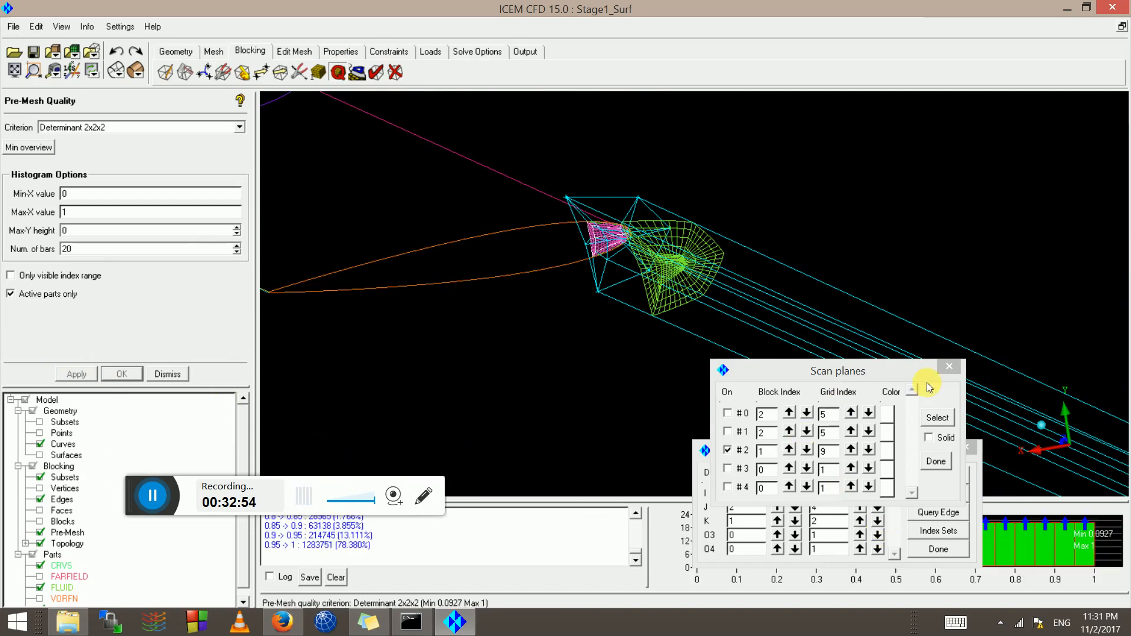
Close the scan planes and index limits, and reset the determinant histogram
click(936, 462)
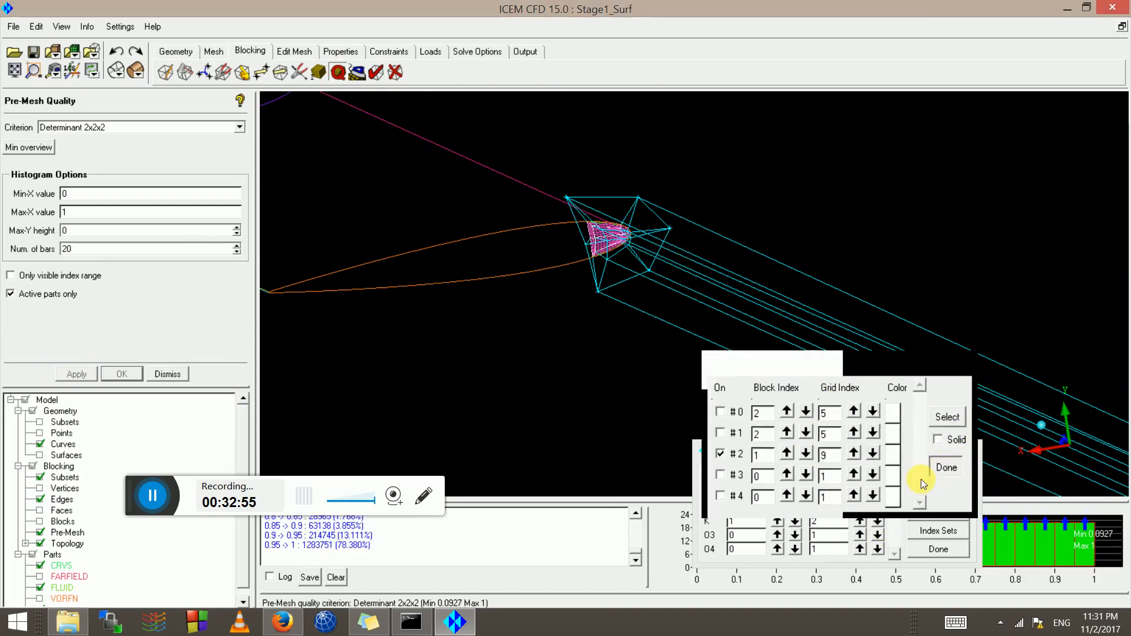
click(919, 549)
right_click(713, 542)
click(729, 495)
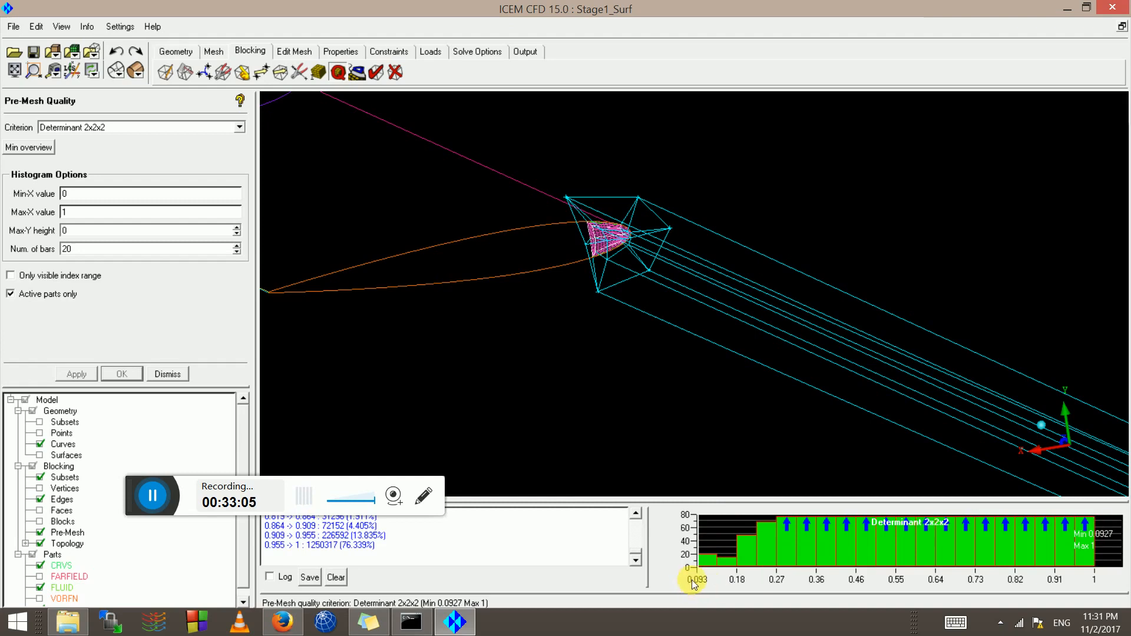
Replot the Determinant 2x2x2 histogram with Min X set to 0, covering 0 to 1
right_click(719, 541)
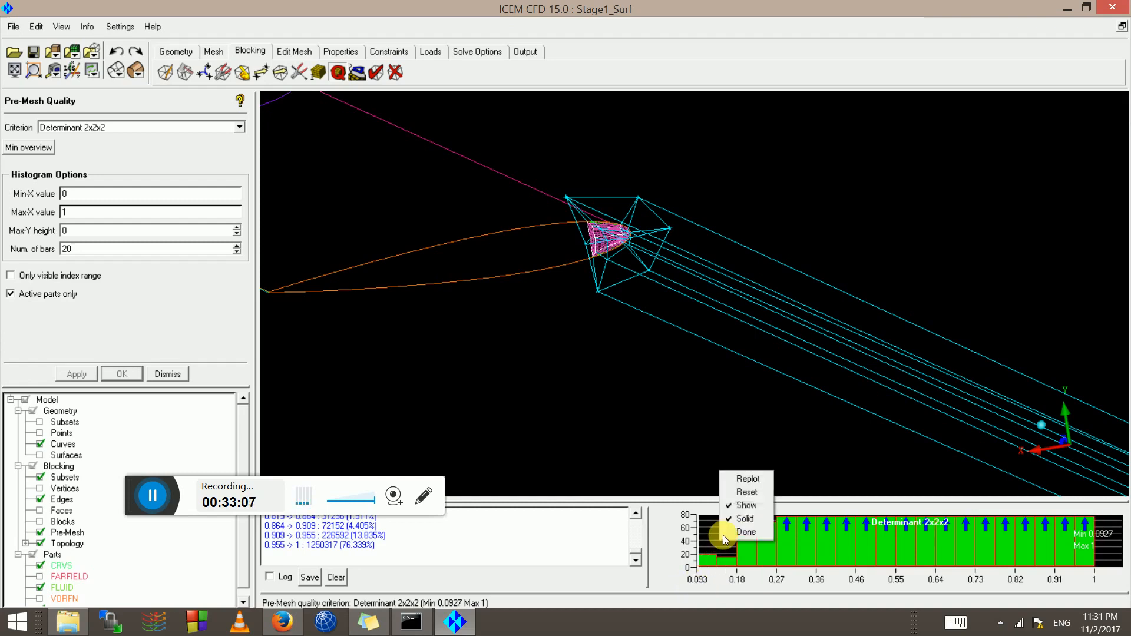
click(740, 483)
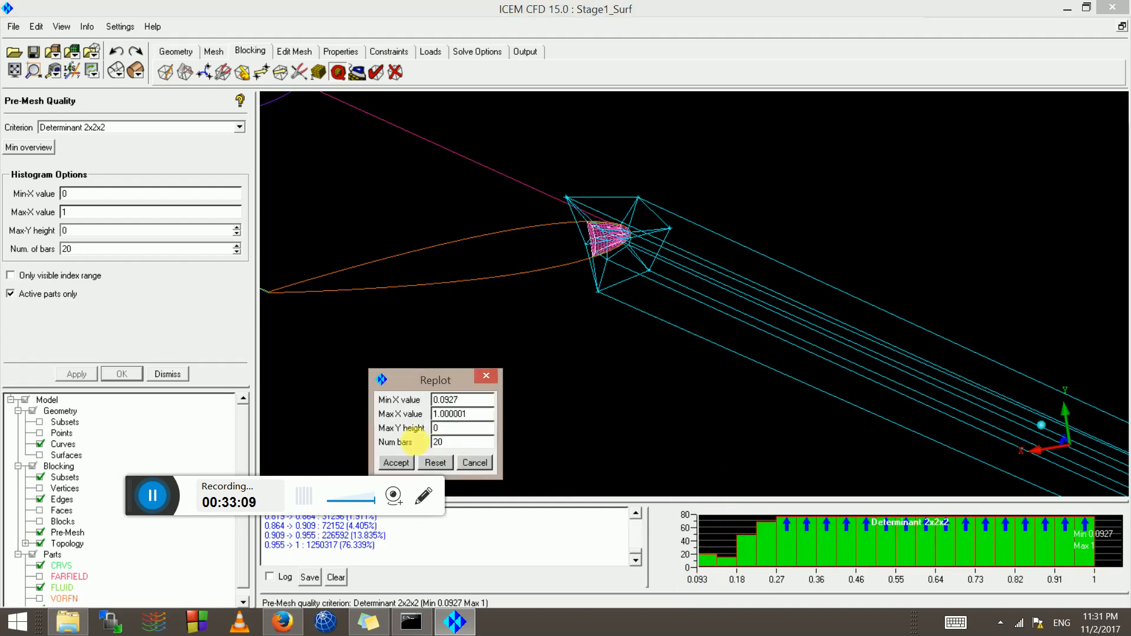
click(462, 407)
drag(463, 408, 211, 407)
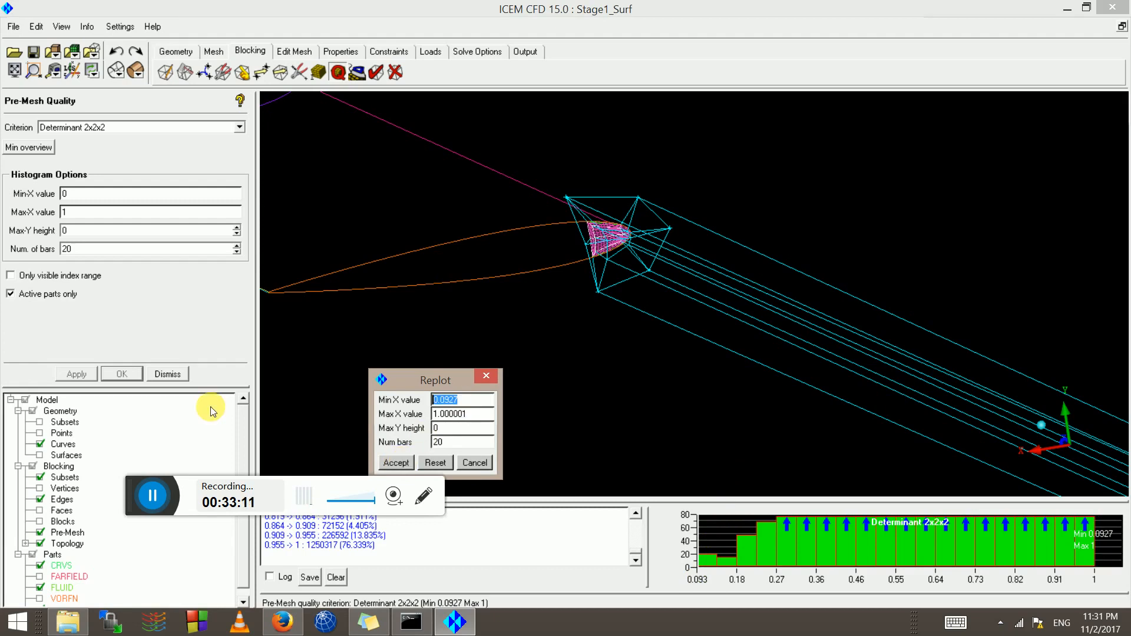
text(0)
click(398, 462)
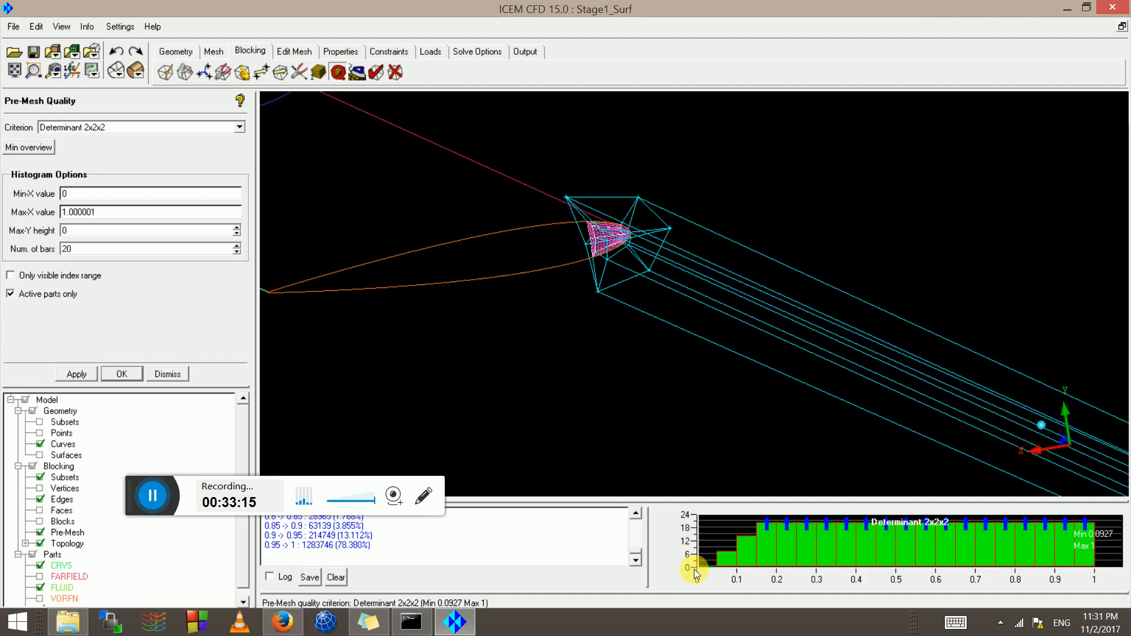
Zoom in to inspect the leading-edge blocking pre-mesh
right_drag(550, 190, 470, 333)
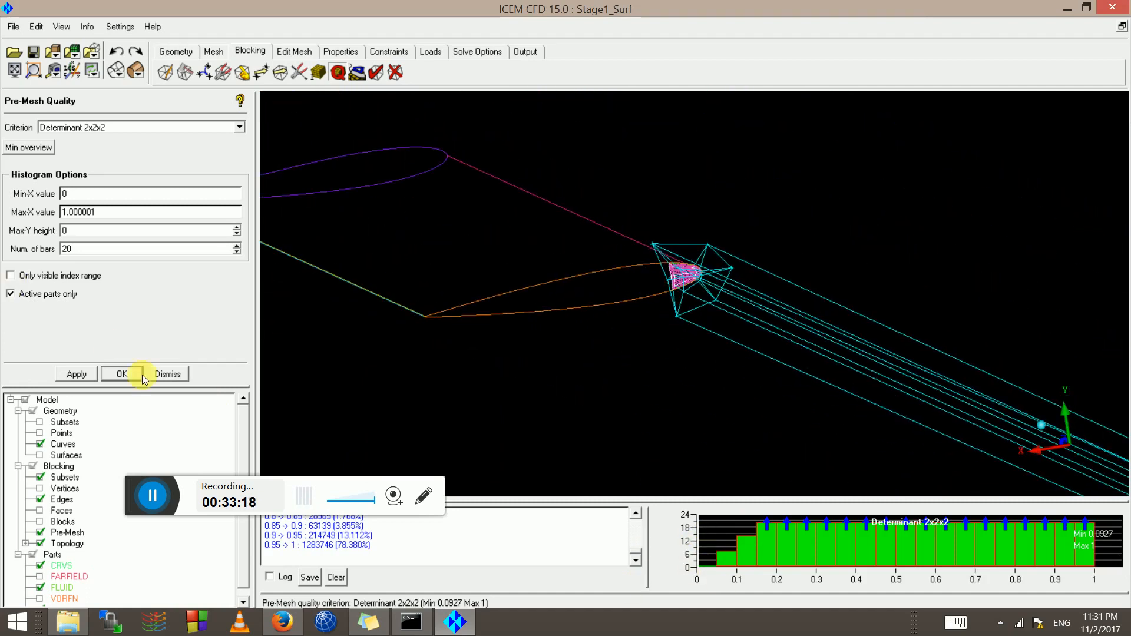
right_drag(694, 346, 640, 172)
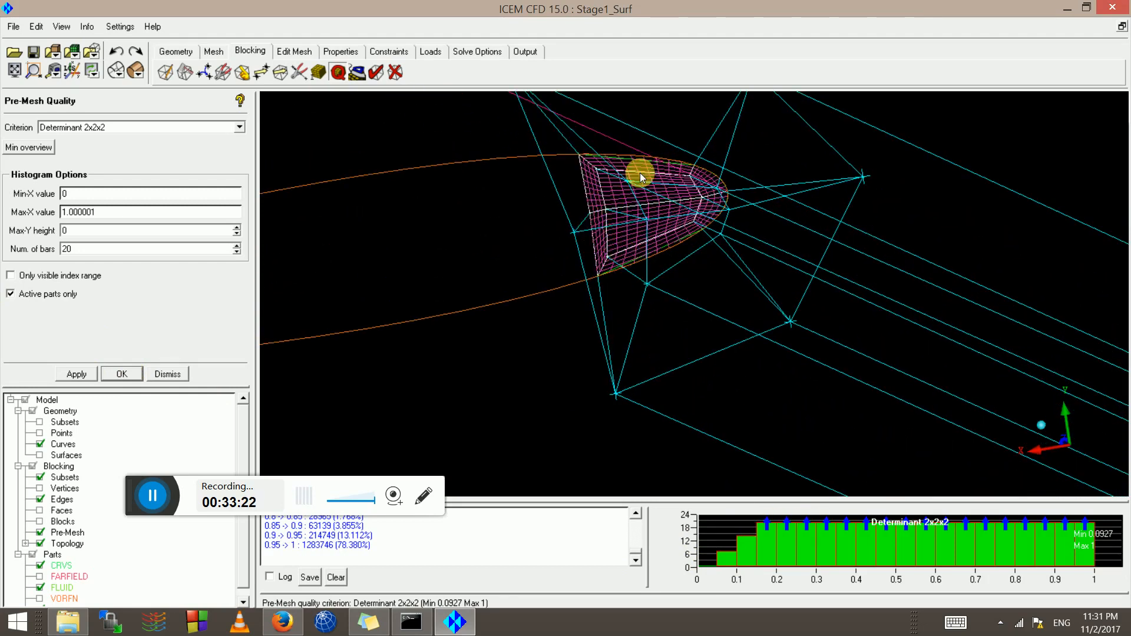
right_drag(649, 278, 624, 277)
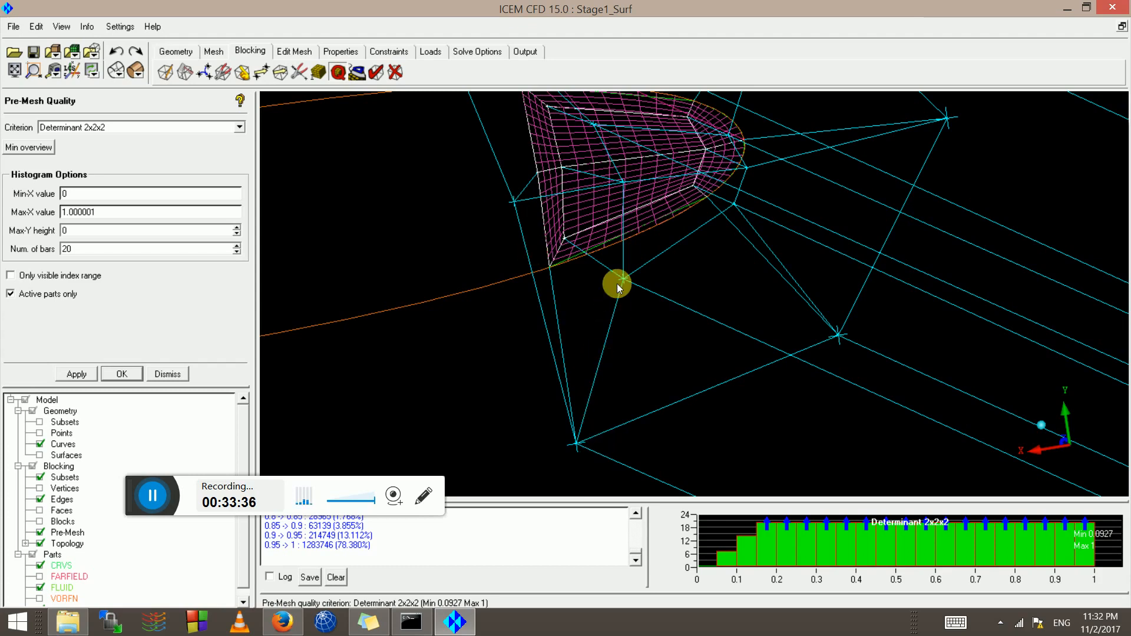
scroll(815, 323, down, 4)
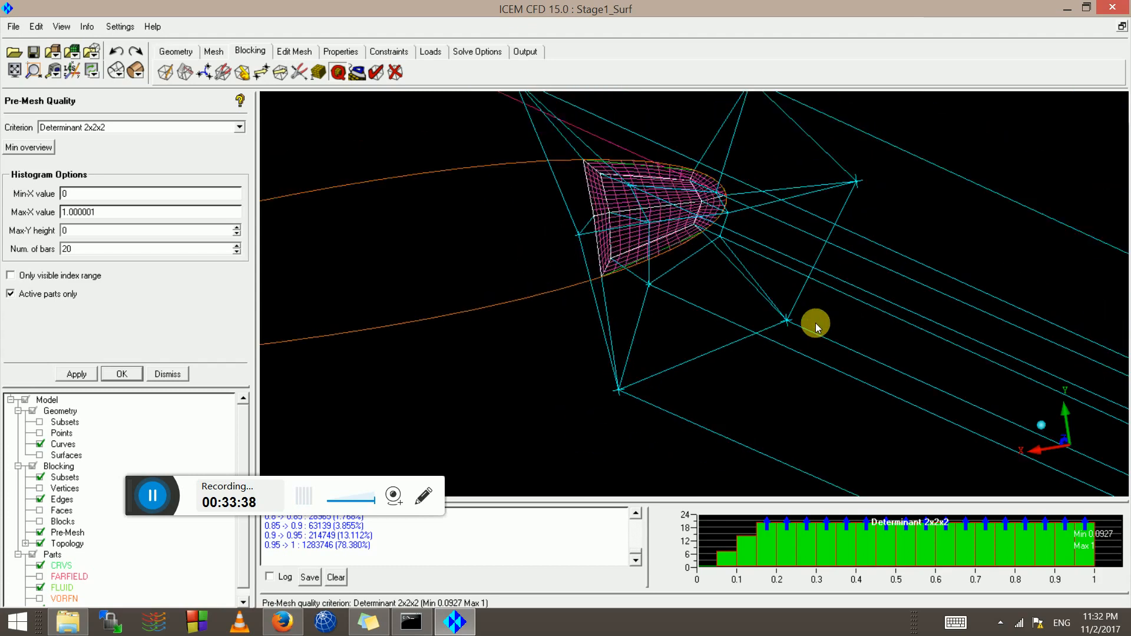
scroll(716, 319, up, 5)
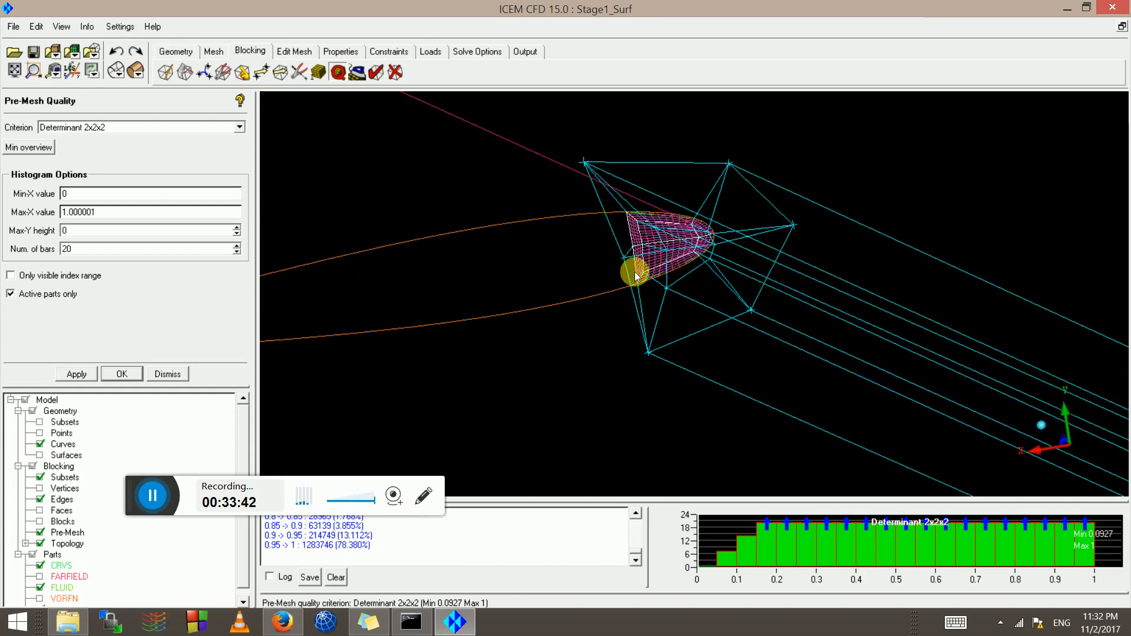
scroll(604, 274, up, 2)
scroll(607, 276, up, 2)
scroll(609, 278, down, 5)
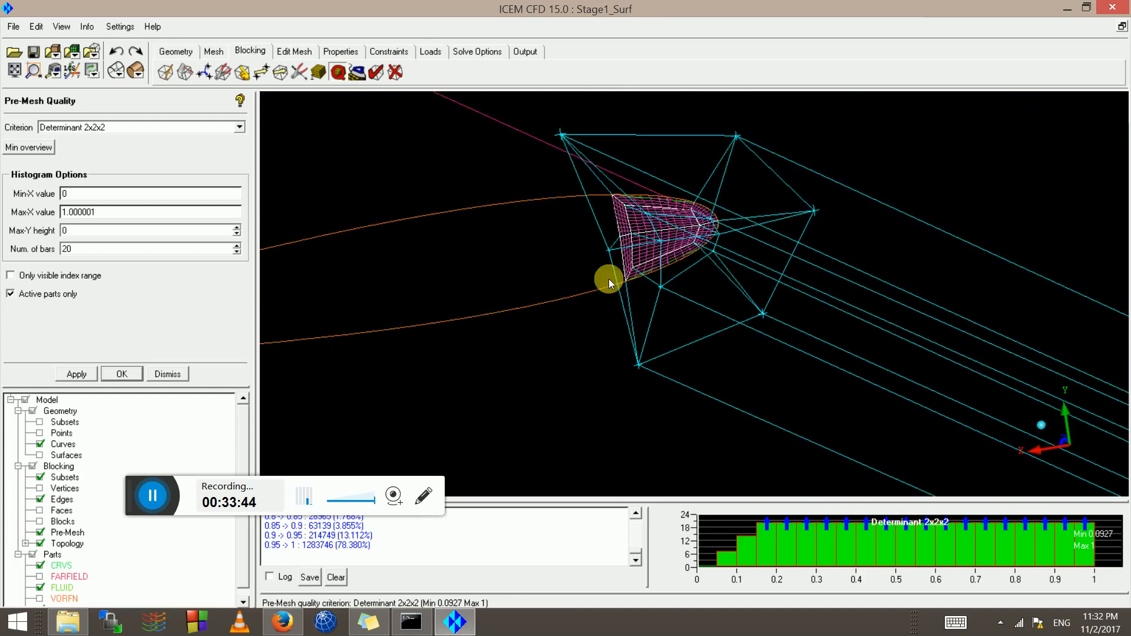
scroll(627, 286, down, 5)
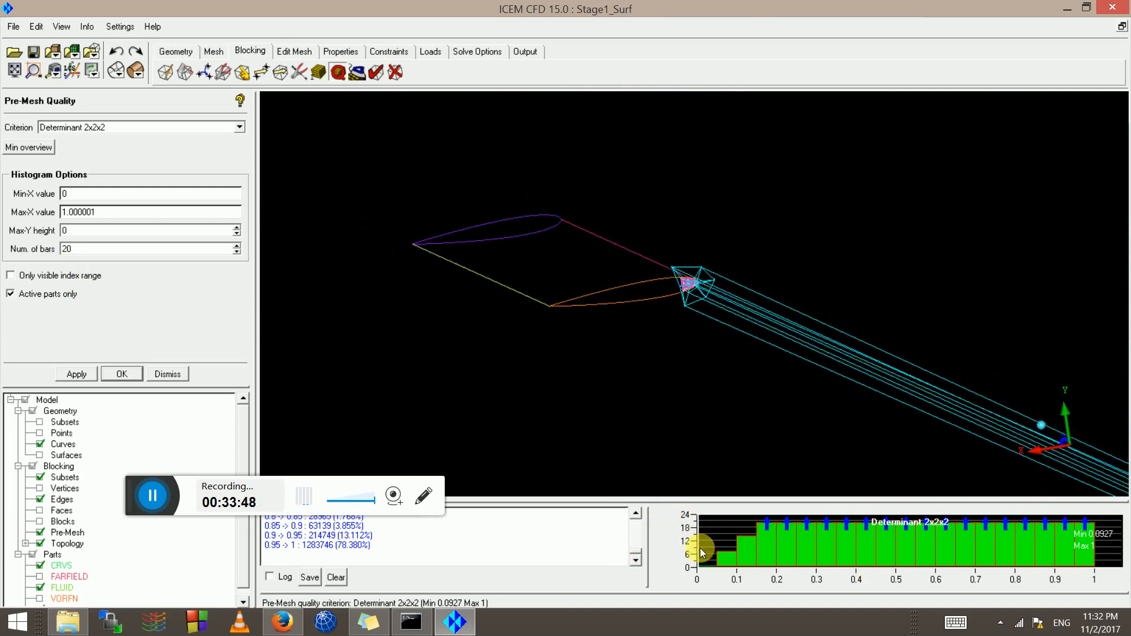
Close the determinant histogram
right_click(729, 536)
click(731, 528)
scroll(669, 383, down, 2)
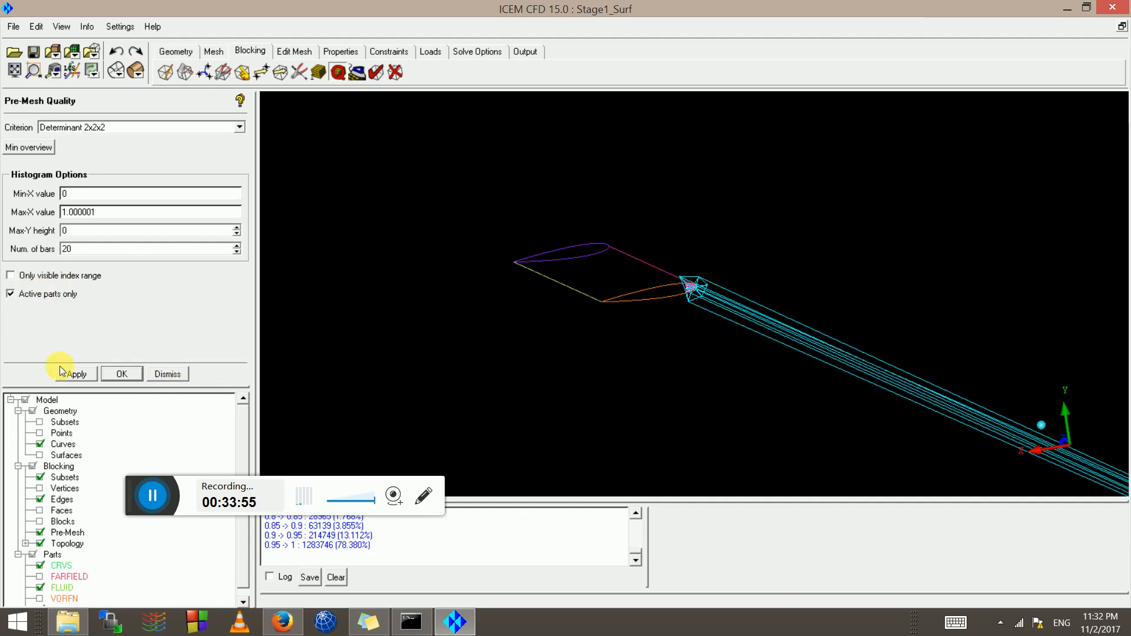
Reset the blocking index control to the full index range
right_click(62, 466)
click(76, 472)
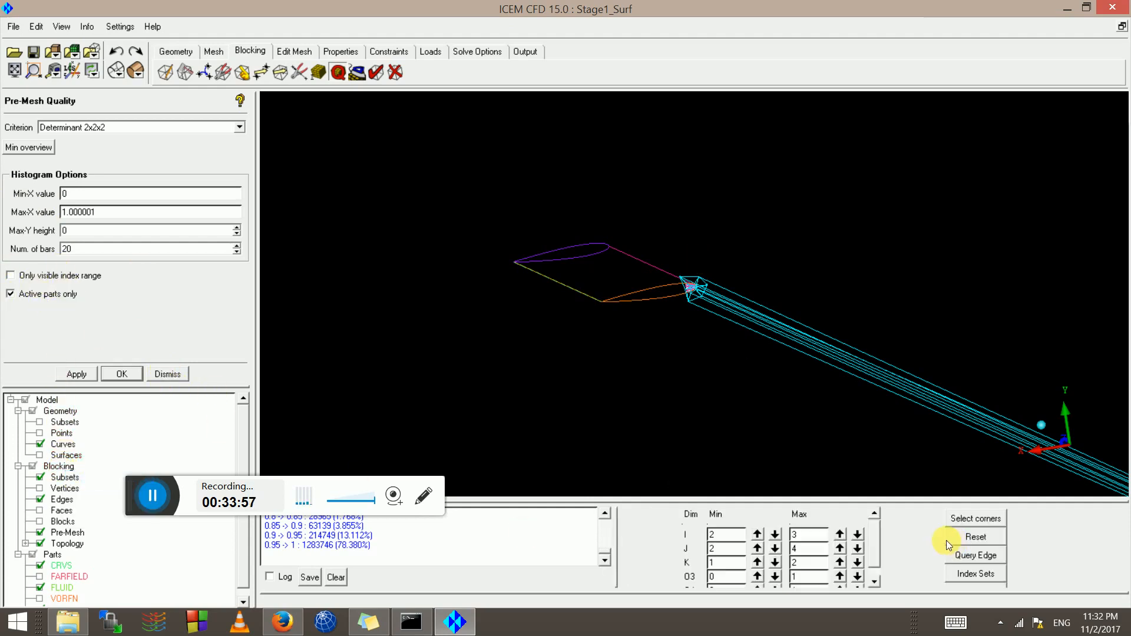
click(992, 553)
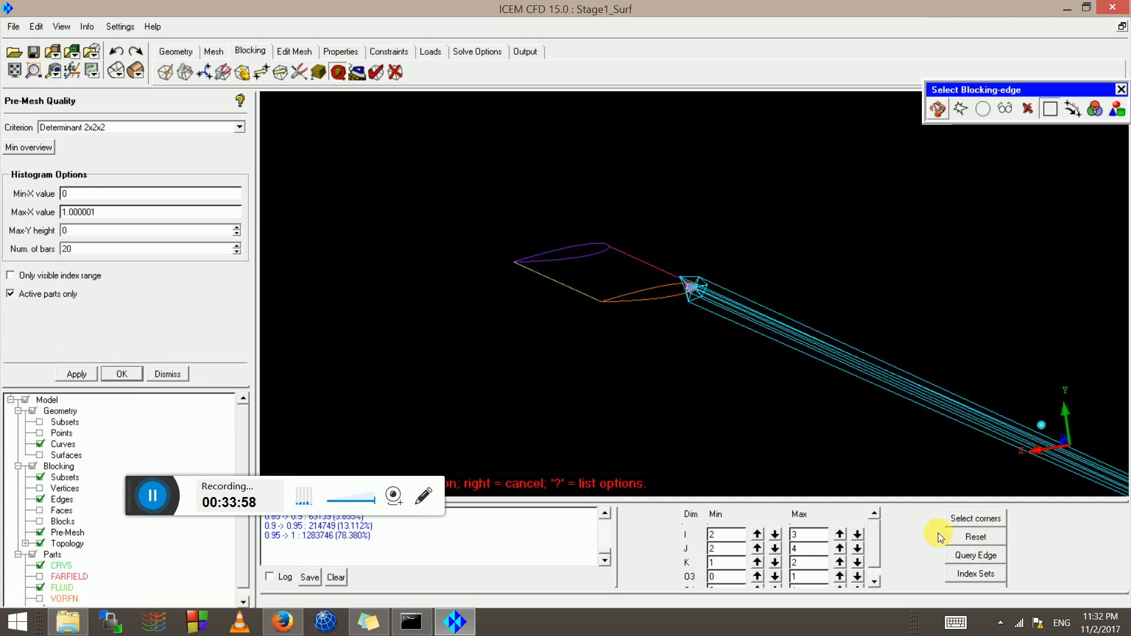
click(972, 537)
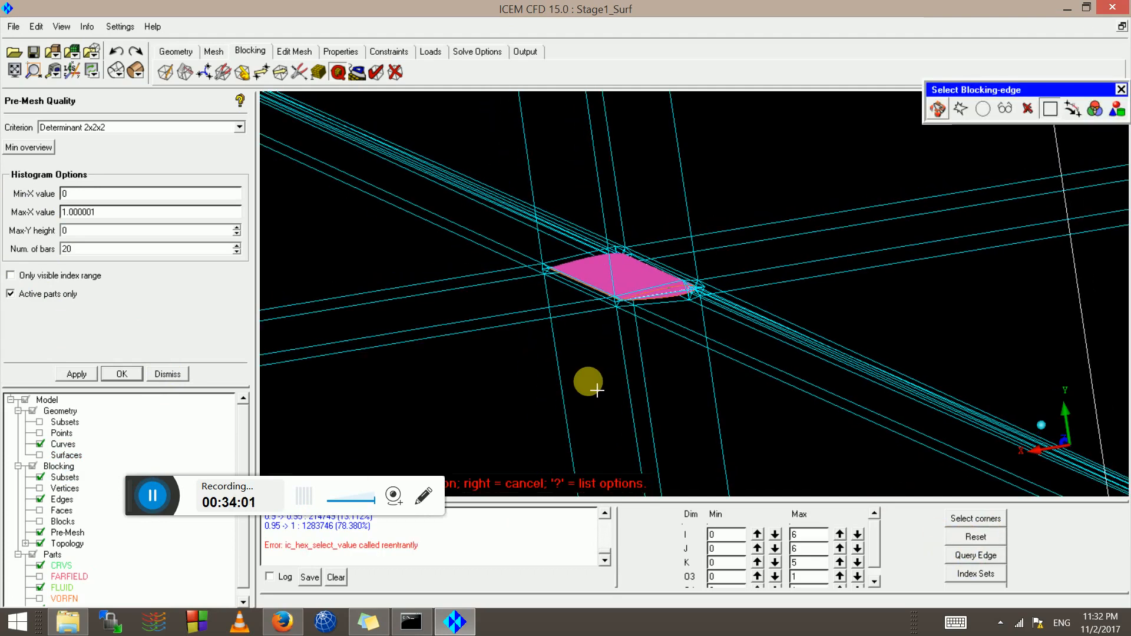
right_click(588, 380)
Convert the pre-mesh to an unstructured mesh, loaded as hex.uns
right_drag(587, 380, 601, 341)
drag(601, 341, 7, 484)
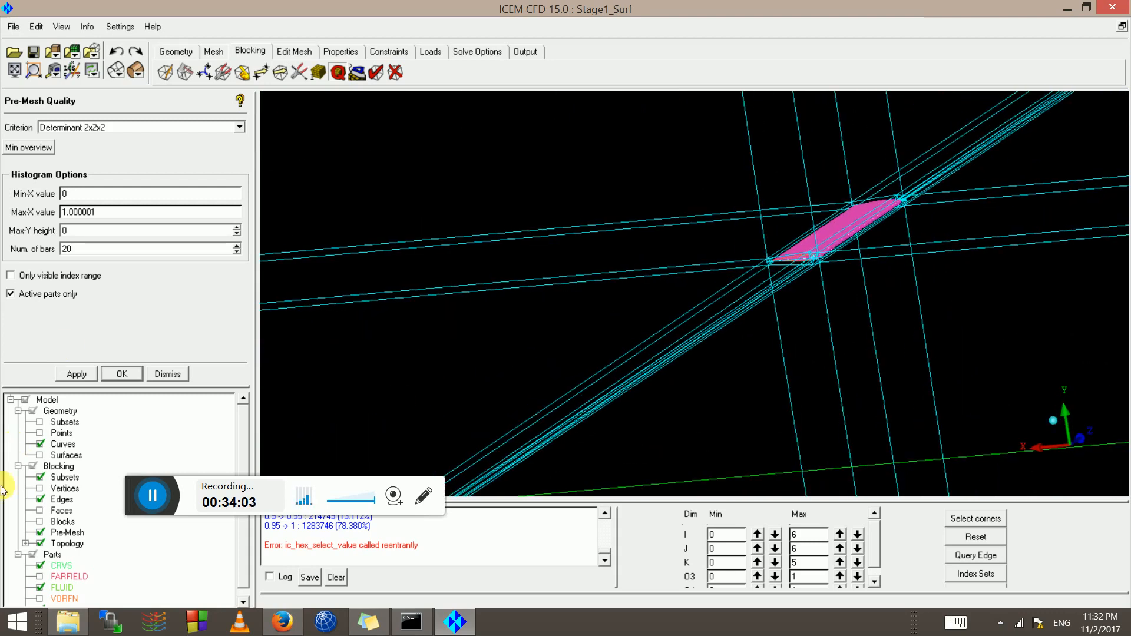
right_click(66, 532)
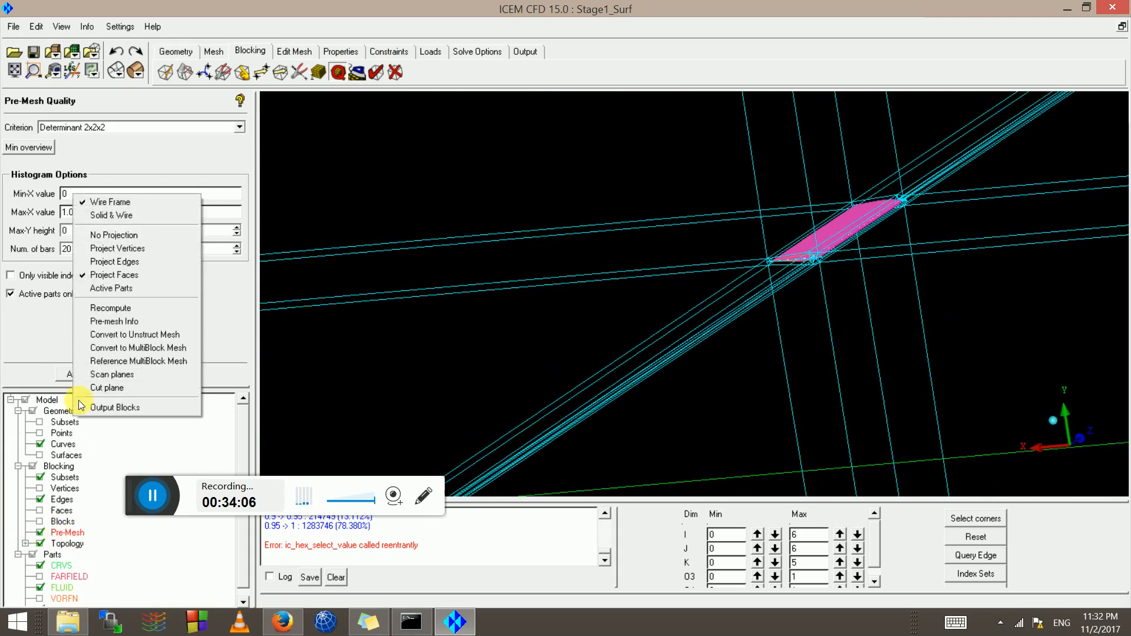
click(126, 337)
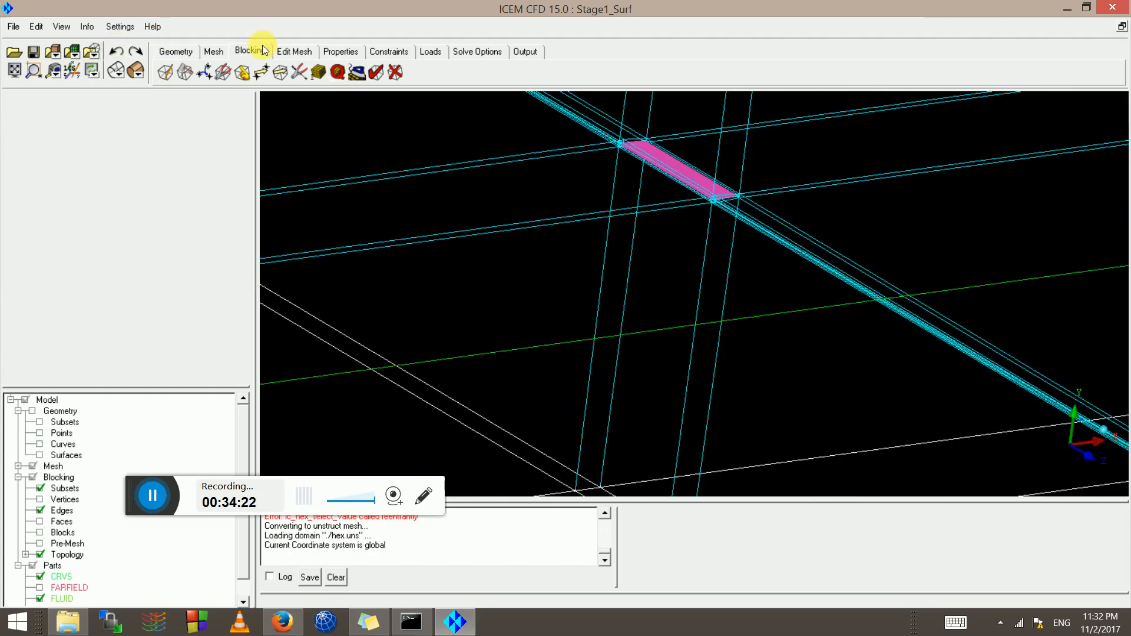
Run Quality Metrics on HEXA_8 and QUAD_4 elements, giving minimum quality 0.0773
click(287, 54)
click(222, 73)
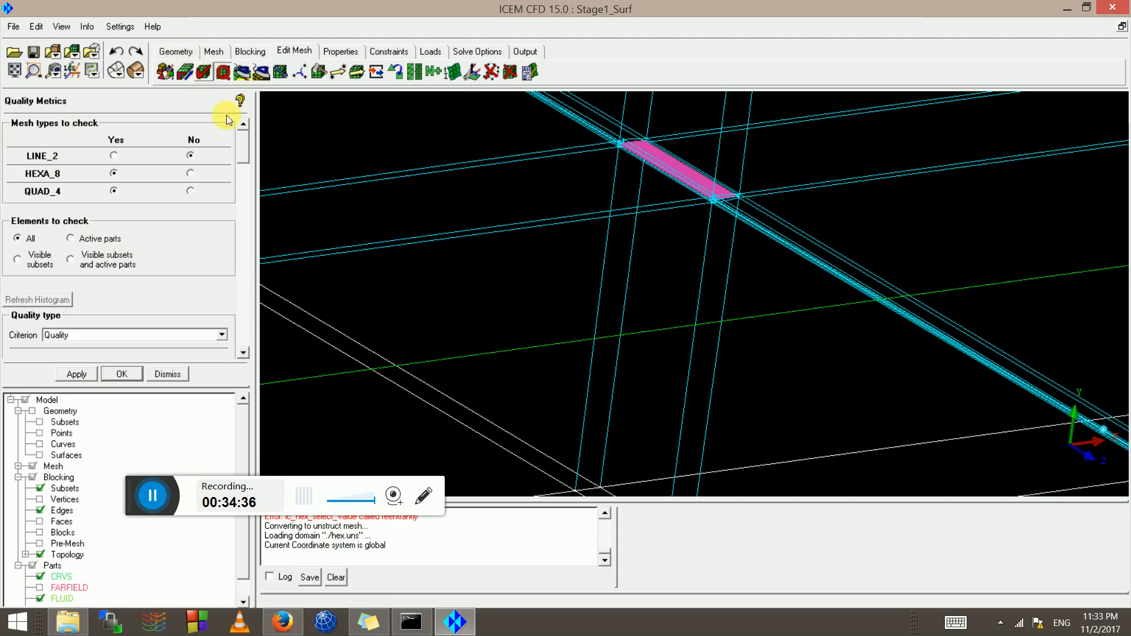
click(73, 375)
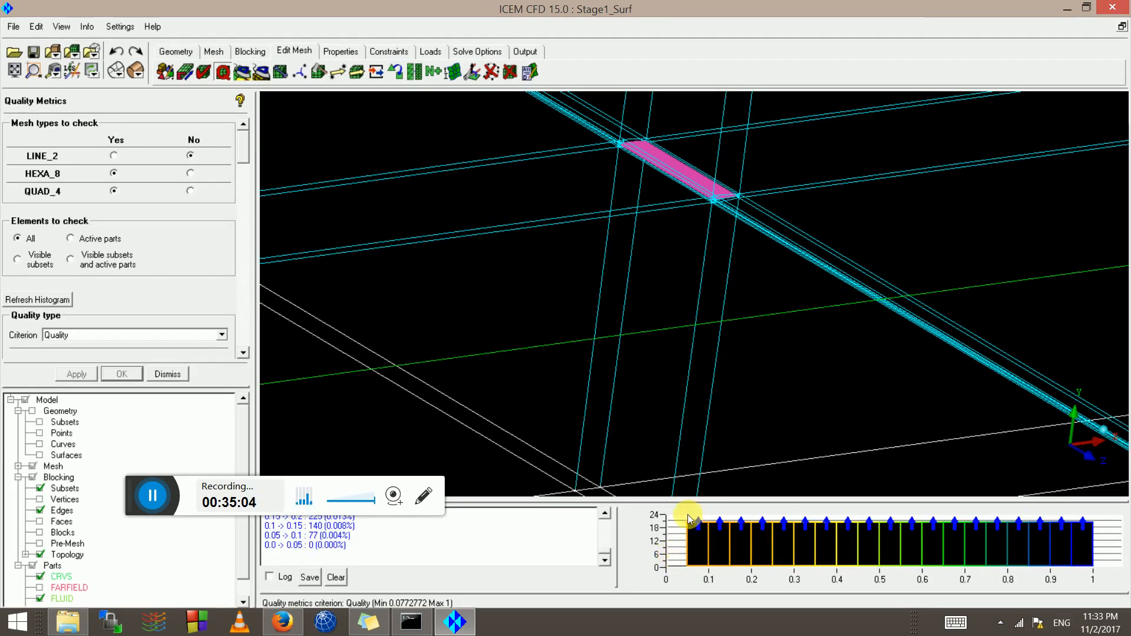
Zoom and pan to inspect the unstructured mesh at the wing tip
scroll(709, 176, up, 3)
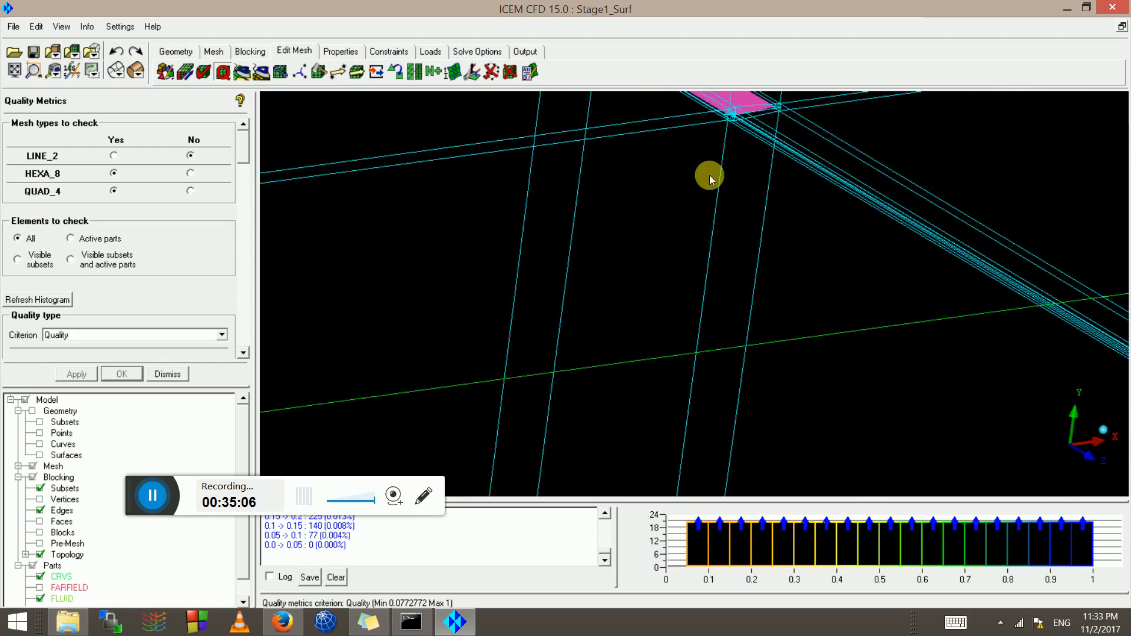
middle_drag(709, 177, 608, 380)
scroll(583, 345, up, 2)
scroll(514, 344, up, 6)
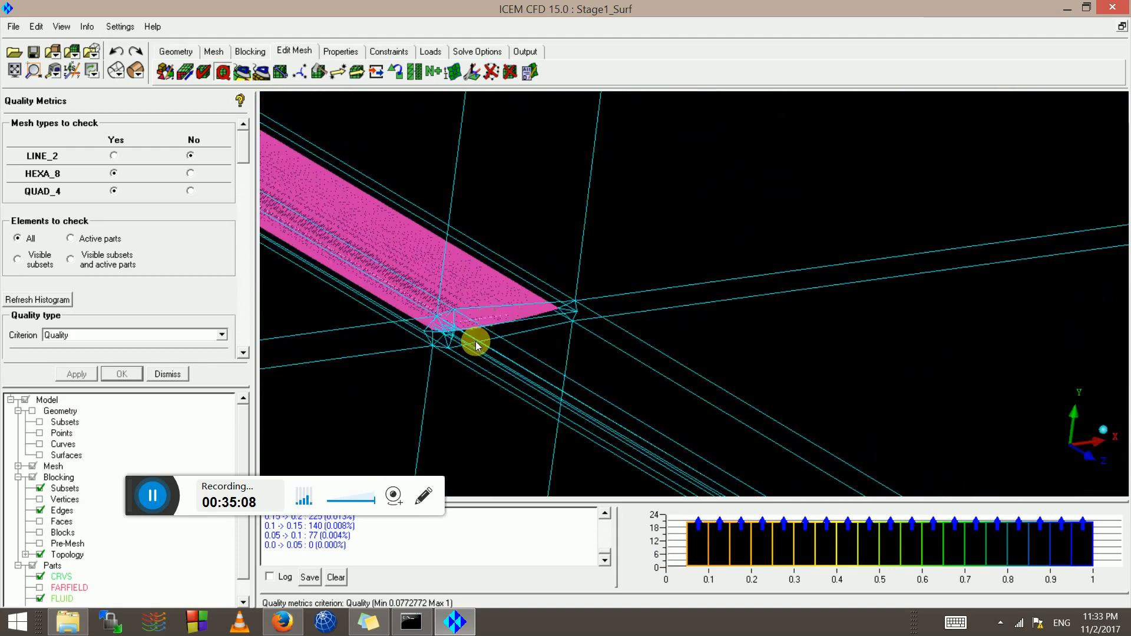
middle_drag(369, 354, 631, 362)
scroll(795, 286, up, 5)
scroll(597, 319, up, 2)
scroll(597, 319, up, 3)
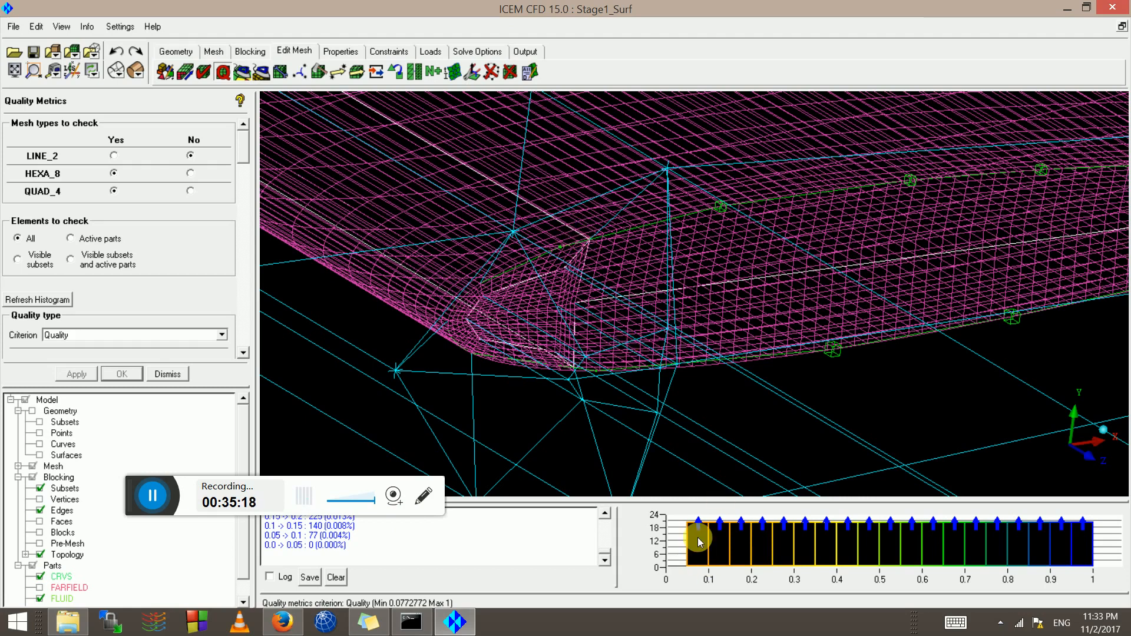
scroll(546, 238, up, 4)
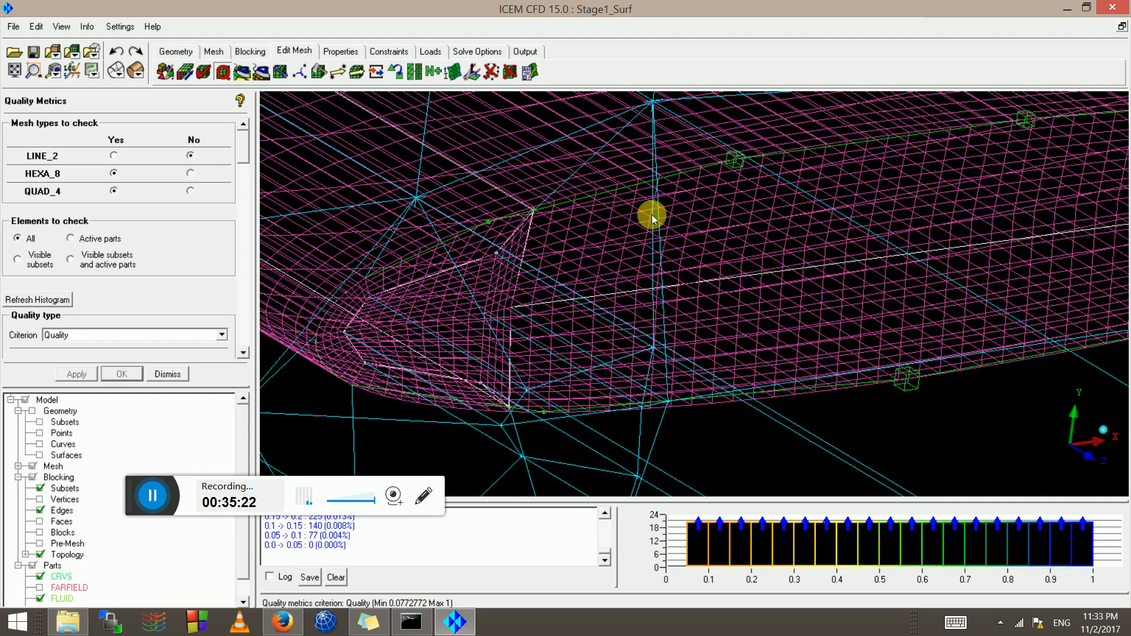
scroll(651, 214, down, 5)
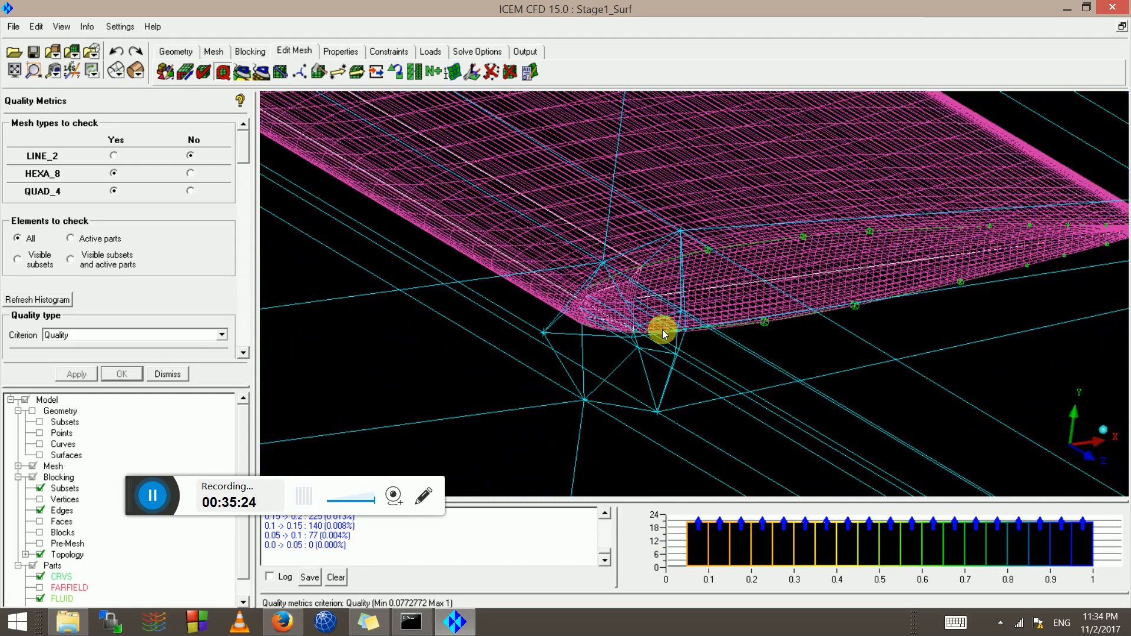
scroll(662, 330, down, 6)
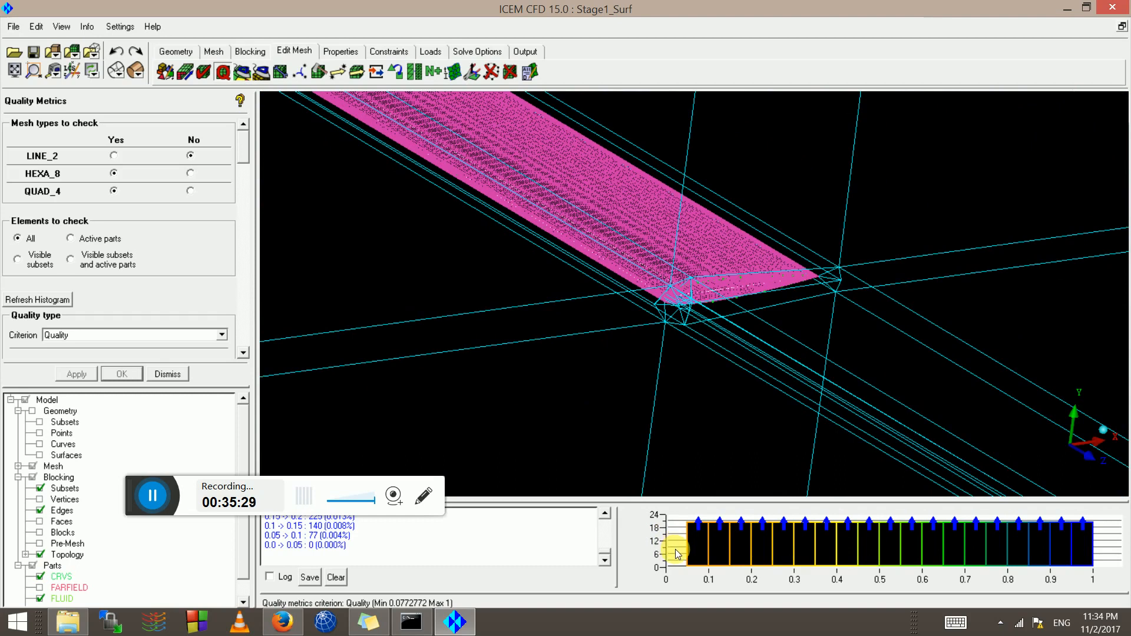
Close the quality histogram and hide the blocking edges
right_click(677, 552)
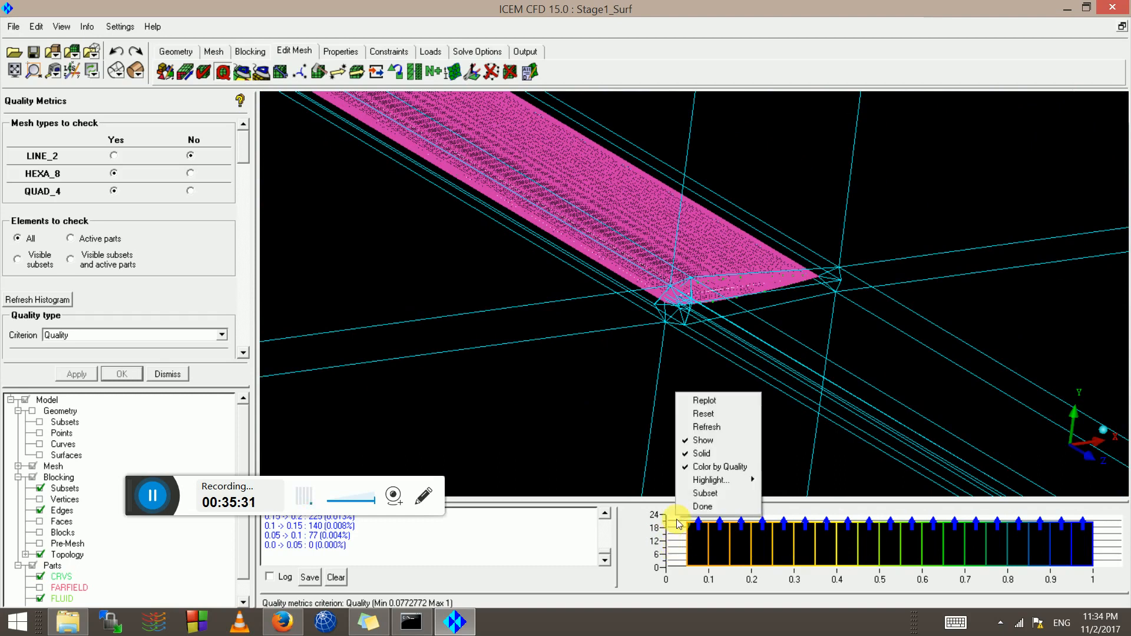
click(709, 506)
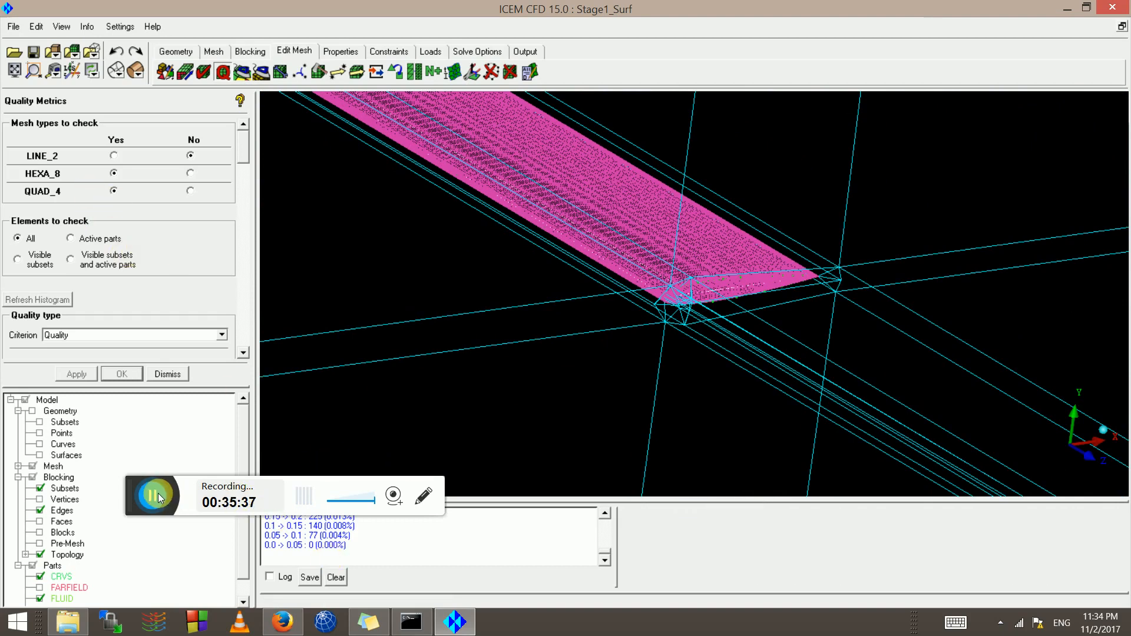
click(39, 511)
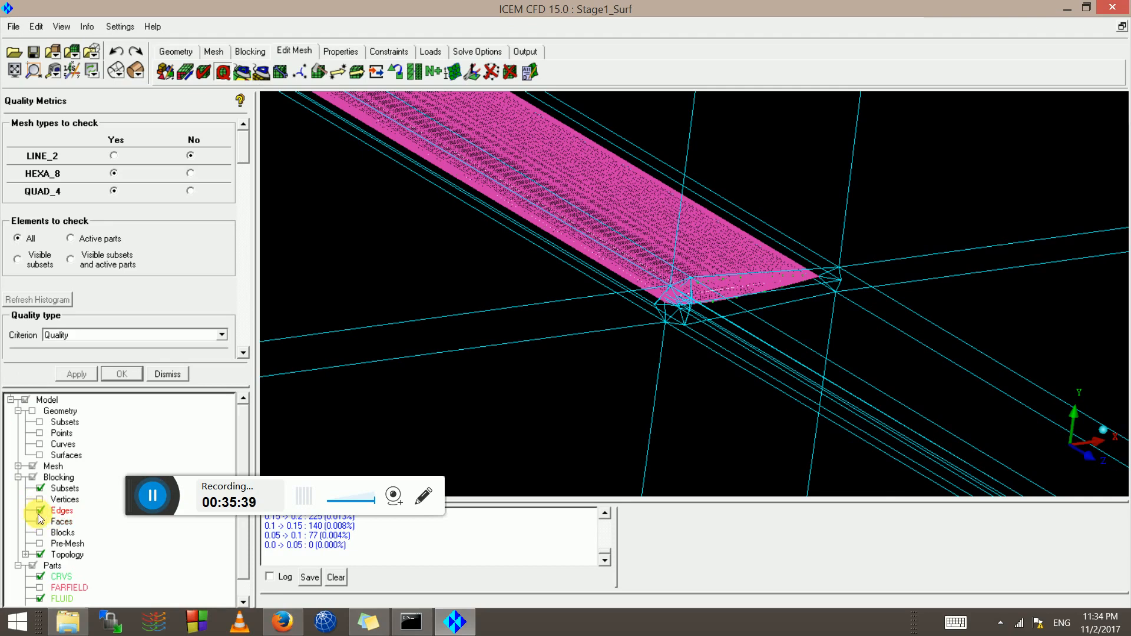